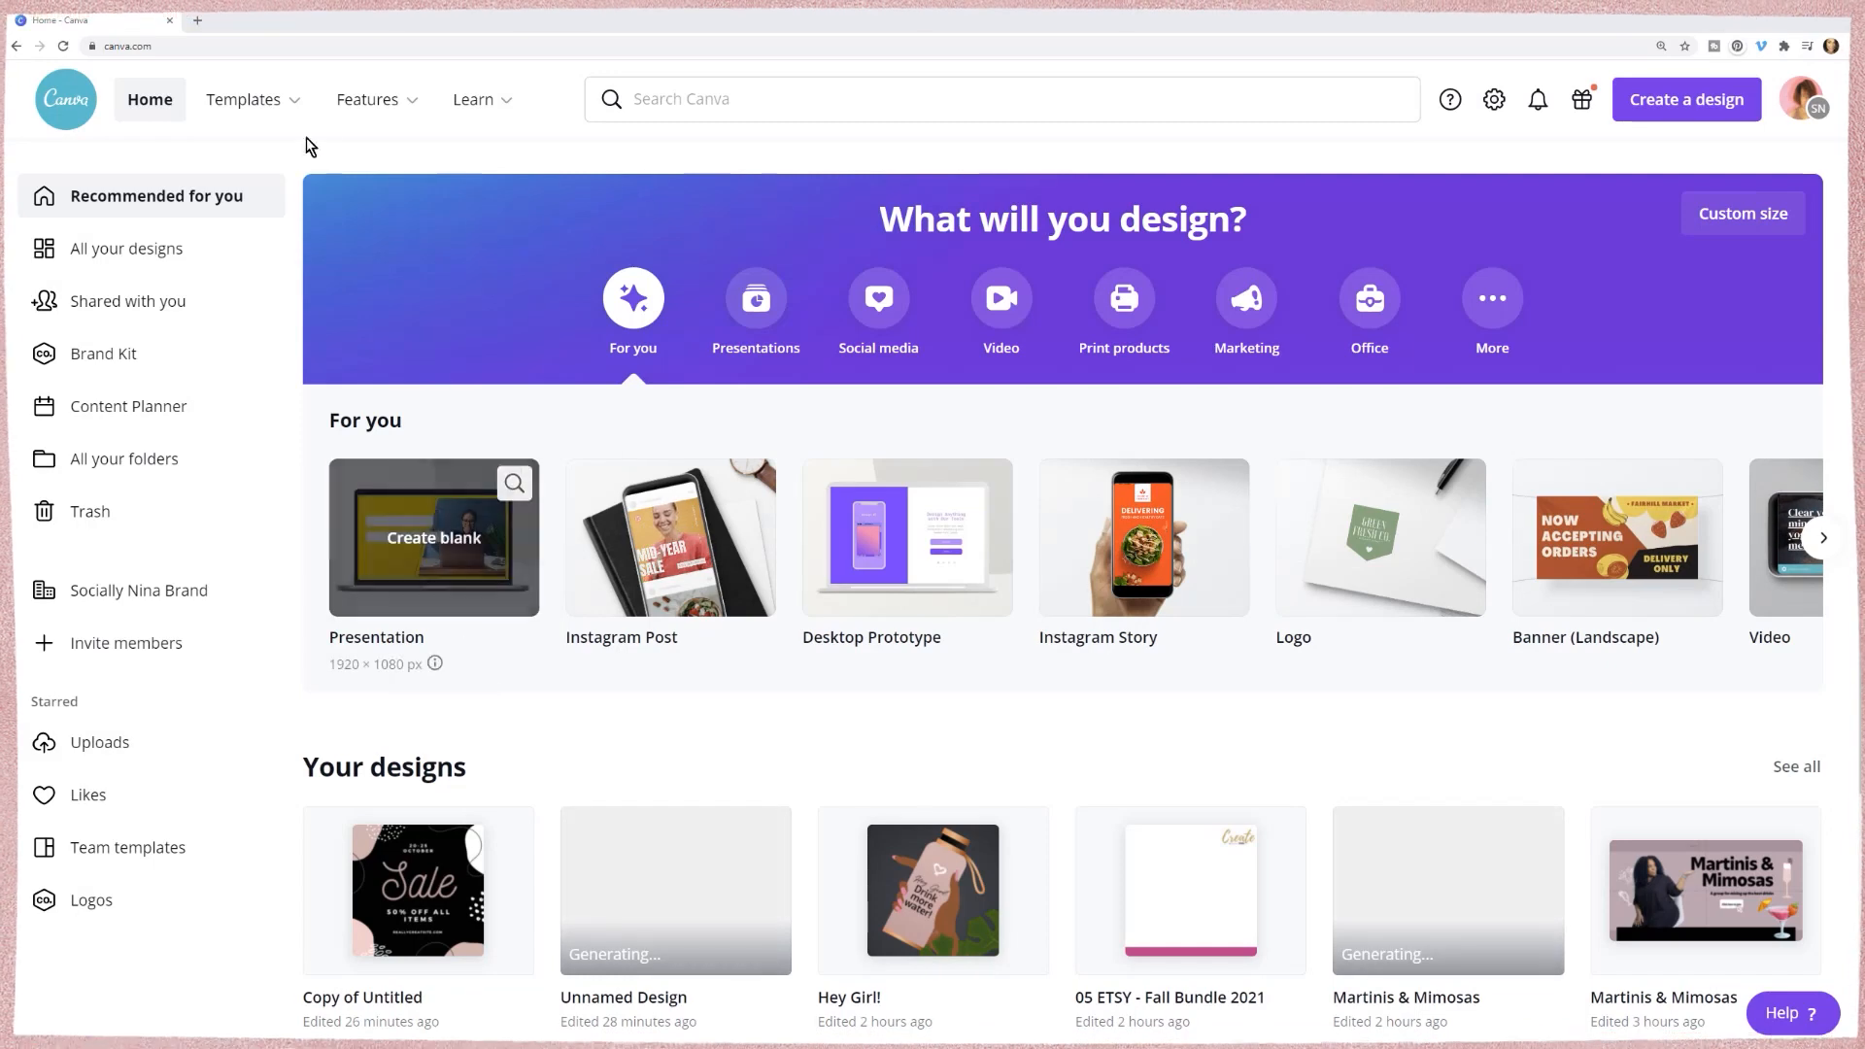
- Open the Instagram Posts template collection
{"action": "mouse_move", "coordinate": [300, 80]}
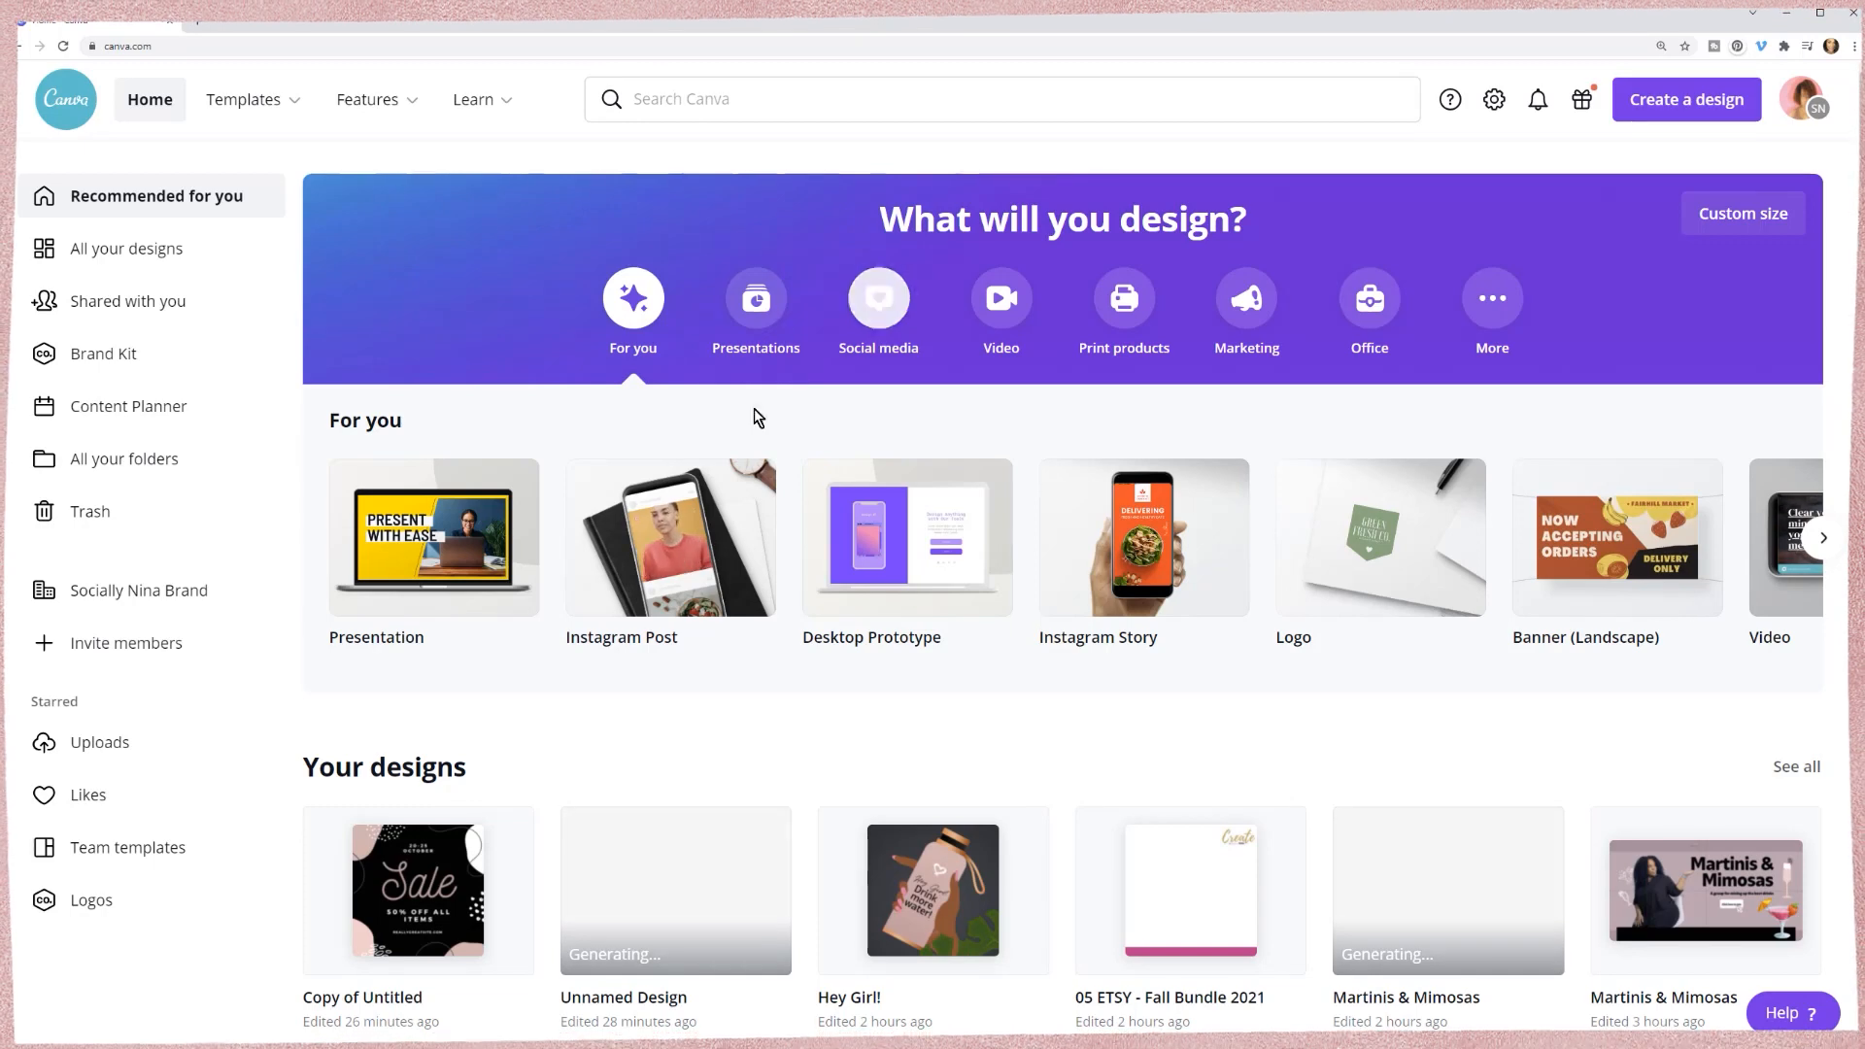
{"action": "mouse_move", "coordinate": [251, 101]}
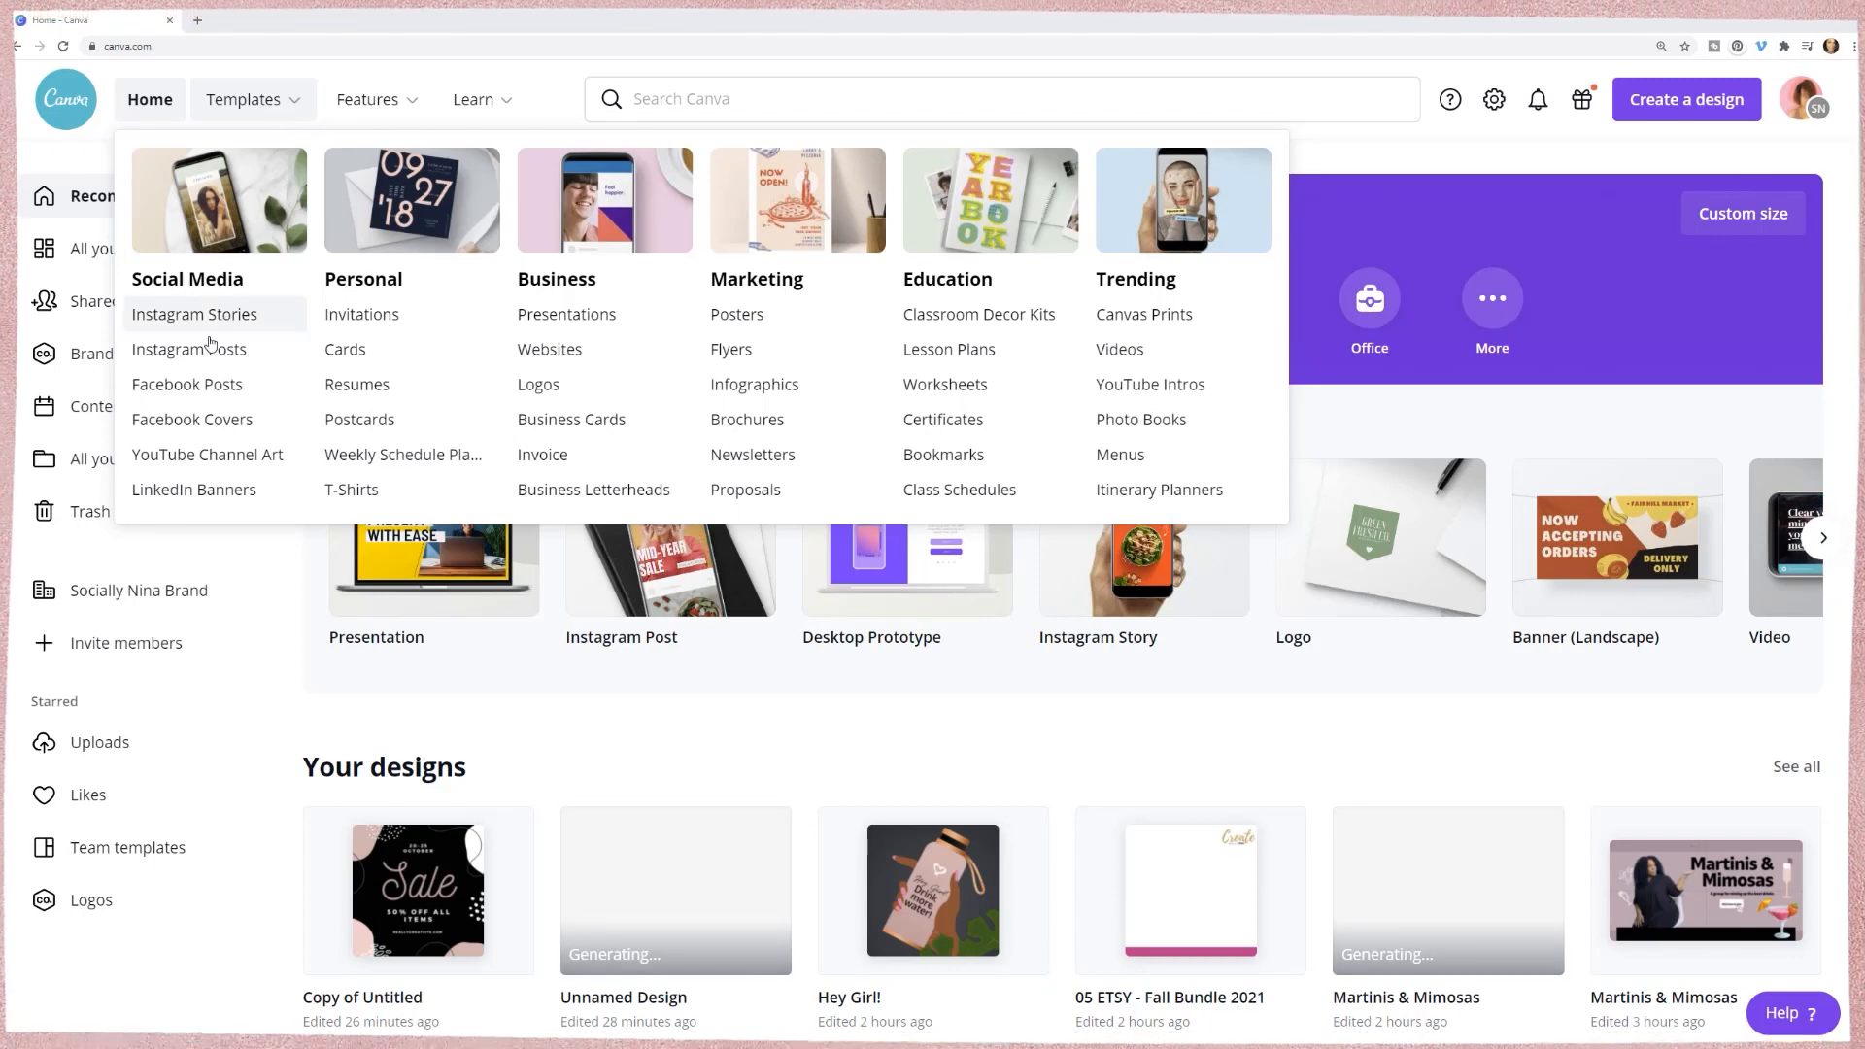
{"action": "left_click", "coordinate": [211, 349]}
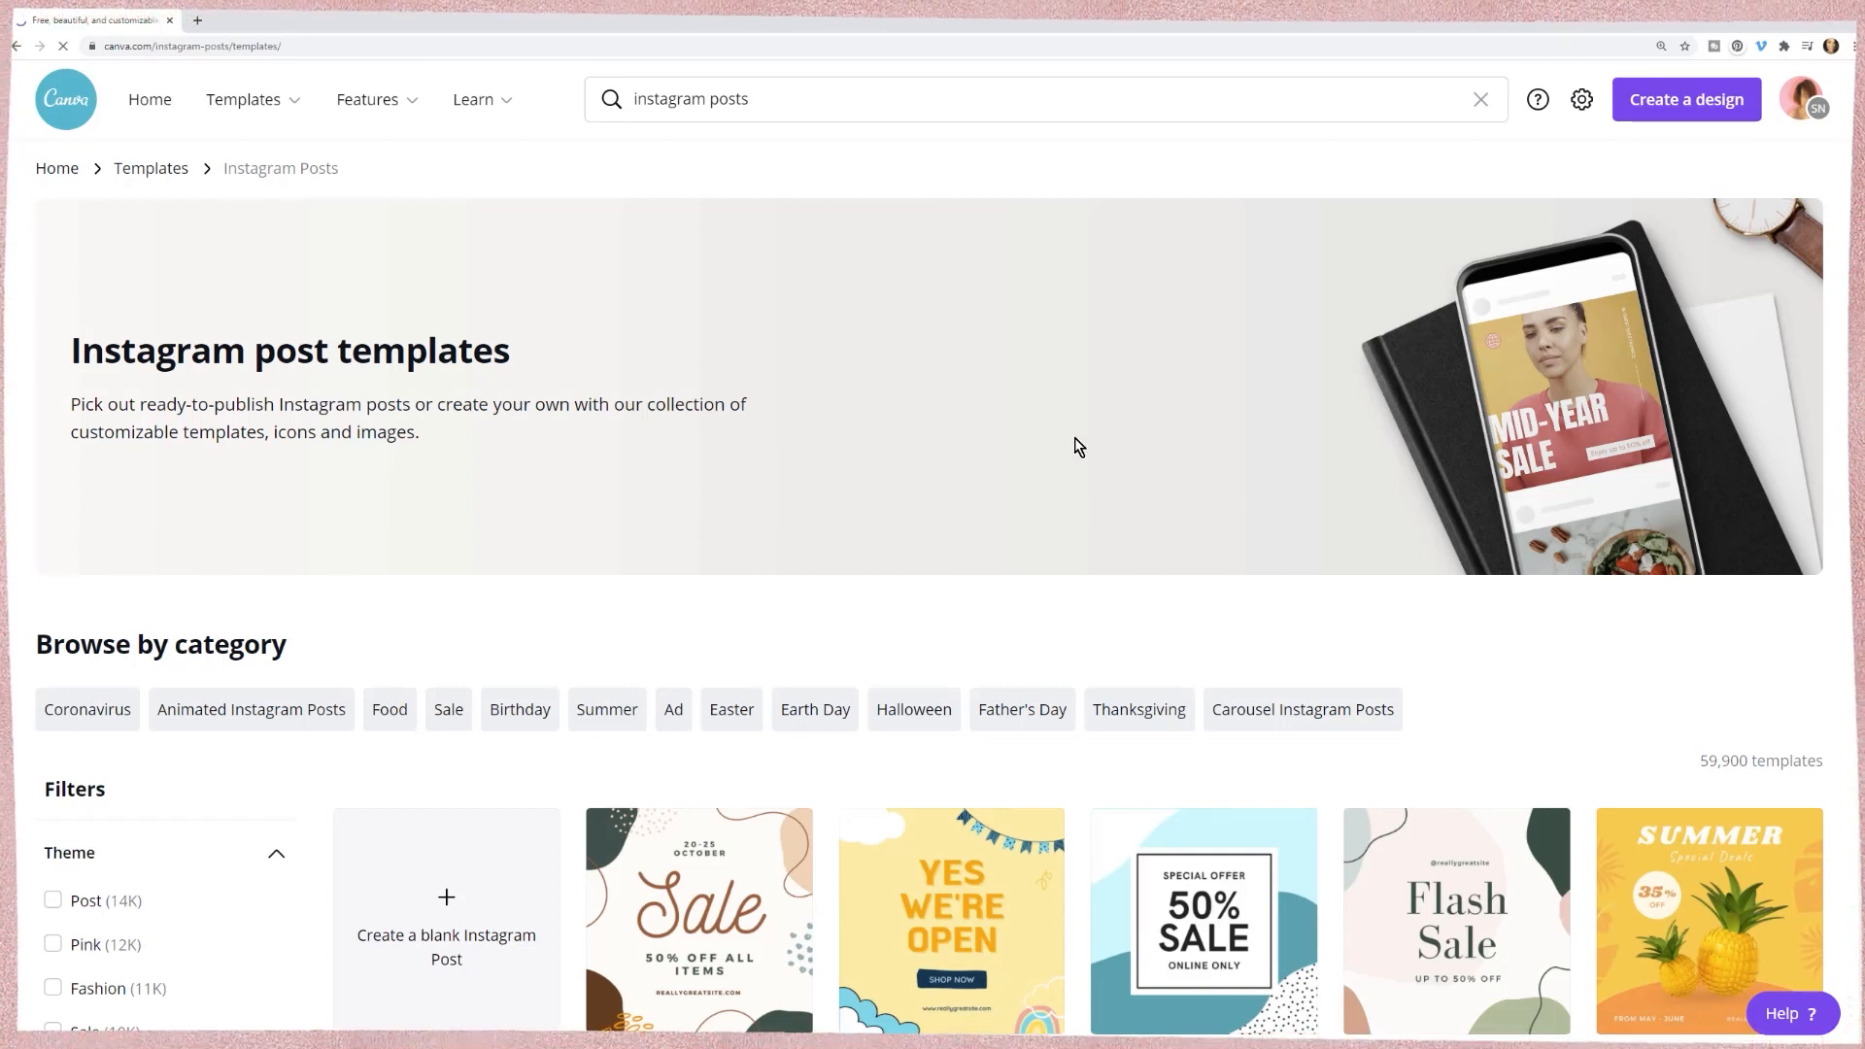
- Expand the list of themes and filter the Instagram post templates by the Love theme
{"action": "scroll", "coordinate": [1075, 438], "scroll_direction": "down", "scroll_amount": 4}
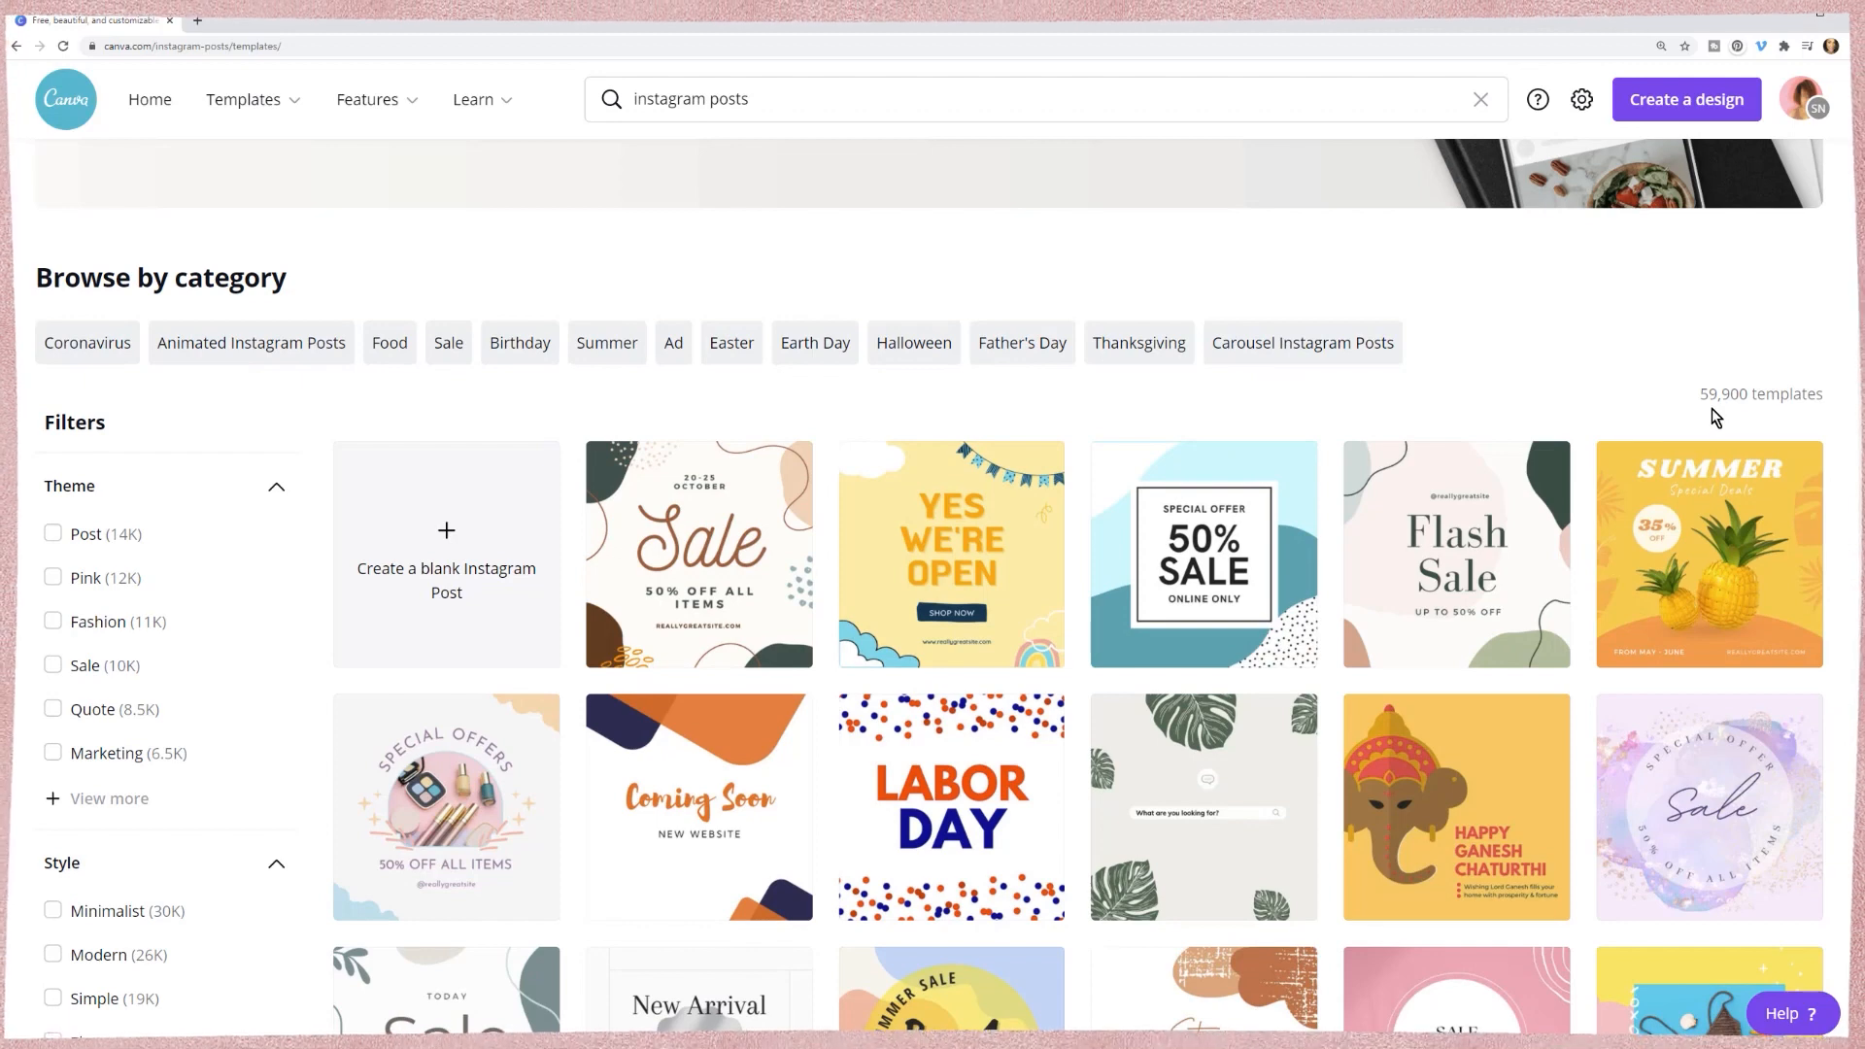
{"action": "scroll", "coordinate": [640, 434], "scroll_direction": "down", "scroll_amount": 1}
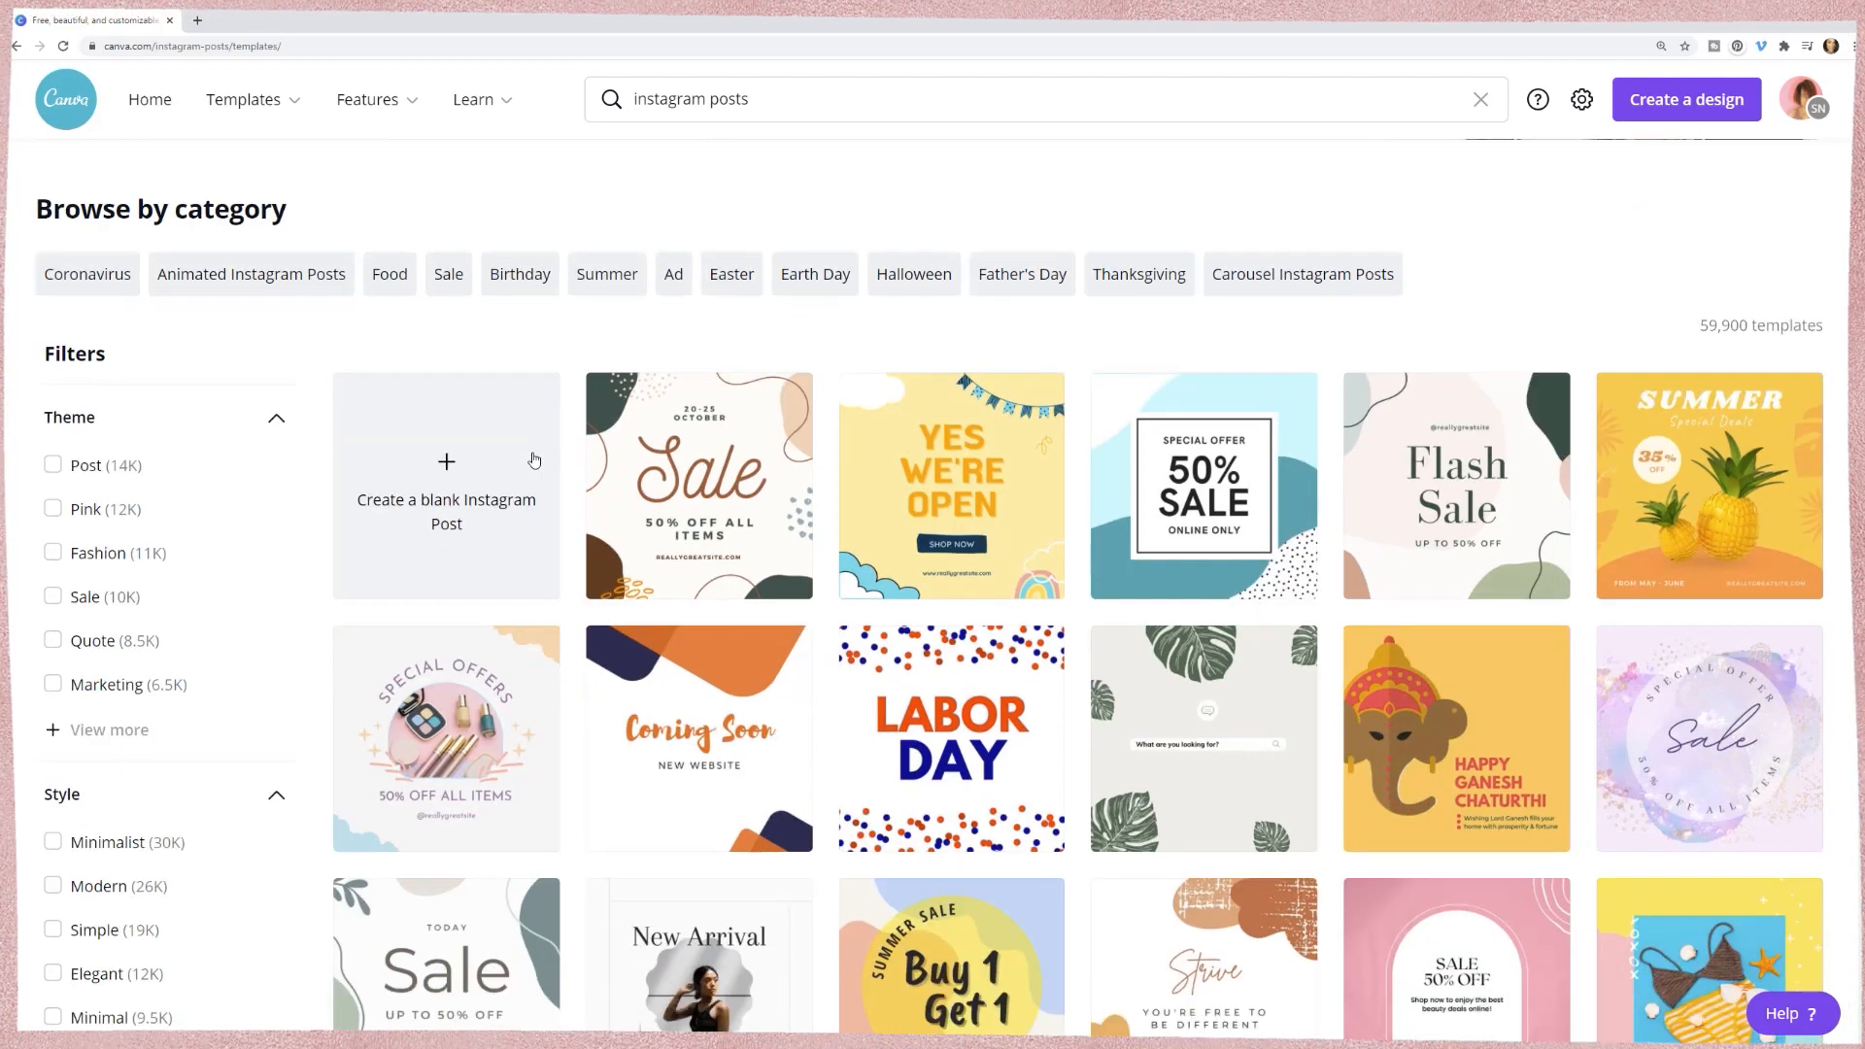
{"action": "left_click", "coordinate": [129, 674]}
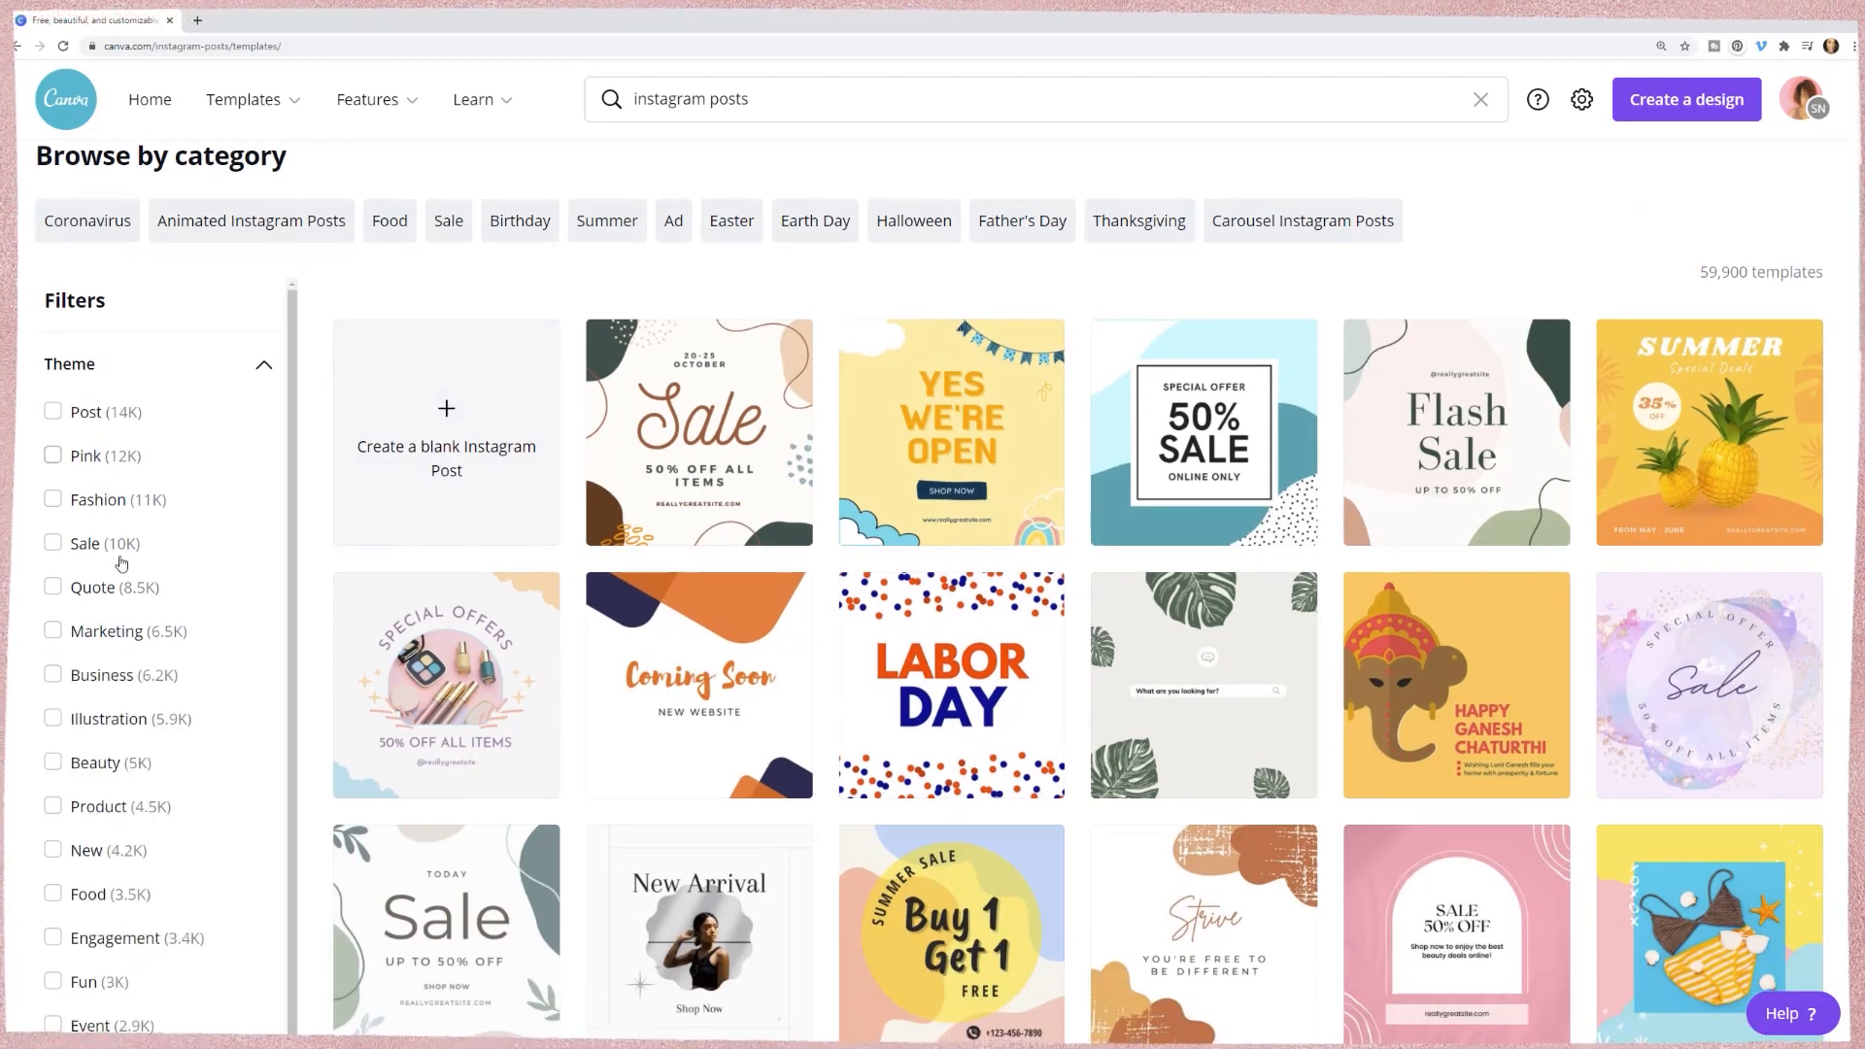
{"action": "scroll", "coordinate": [121, 564], "scroll_direction": "down", "scroll_amount": 5}
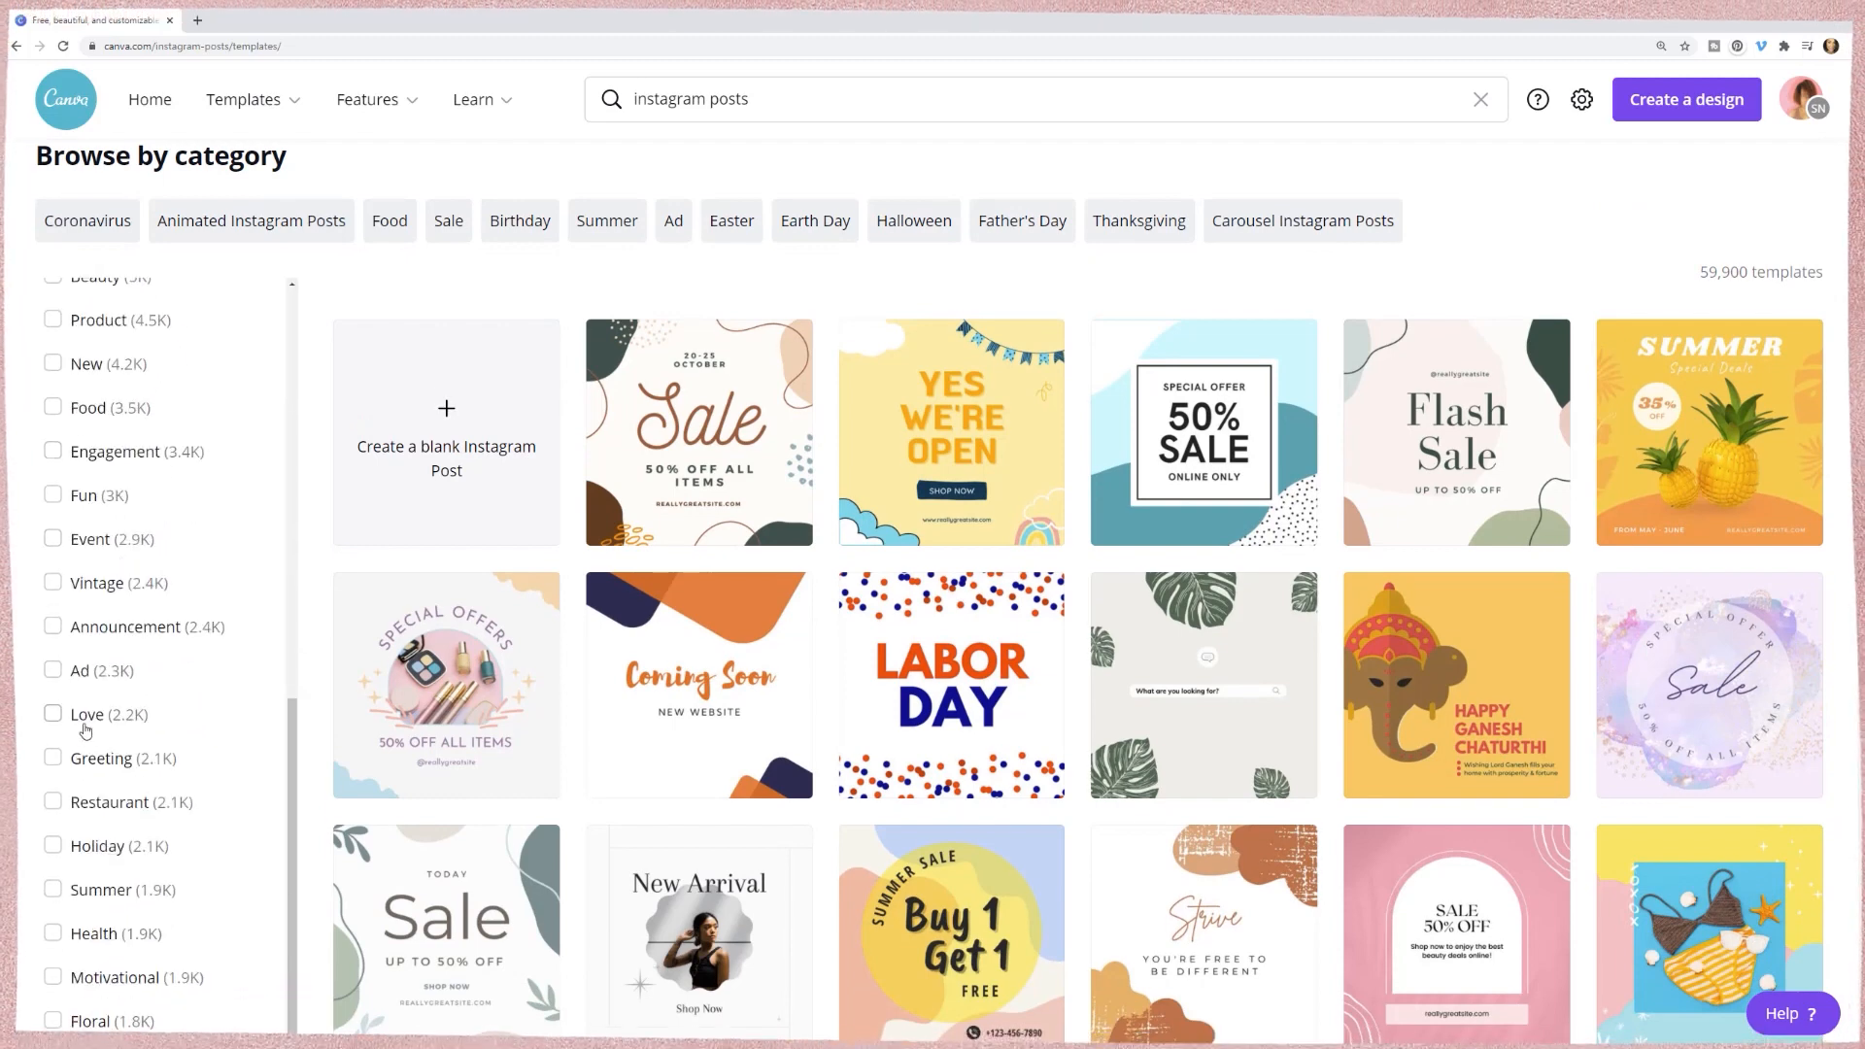
{"action": "left_click", "coordinate": [64, 716]}
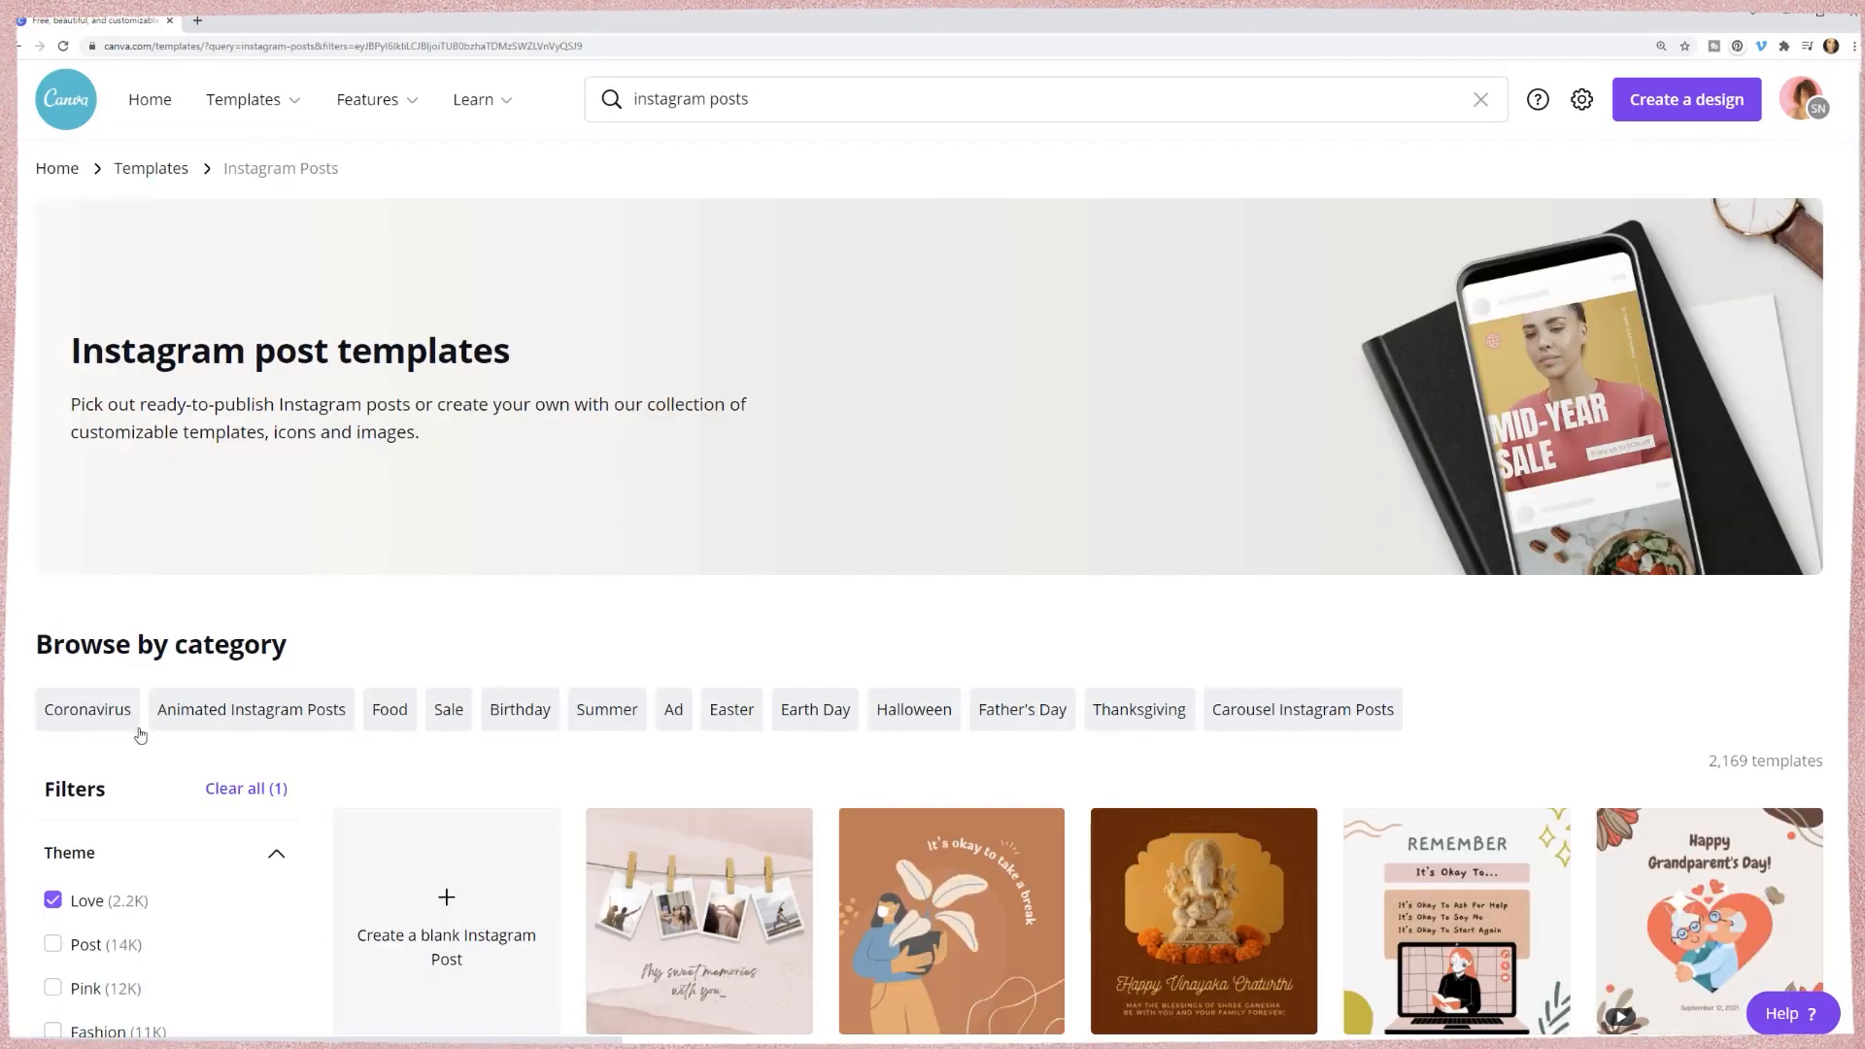
- Like the pink phone quote and "Thank You! 3K Items Sold" templates in the Love results
{"action": "scroll", "coordinate": [819, 546], "scroll_direction": "down", "scroll_amount": 5}
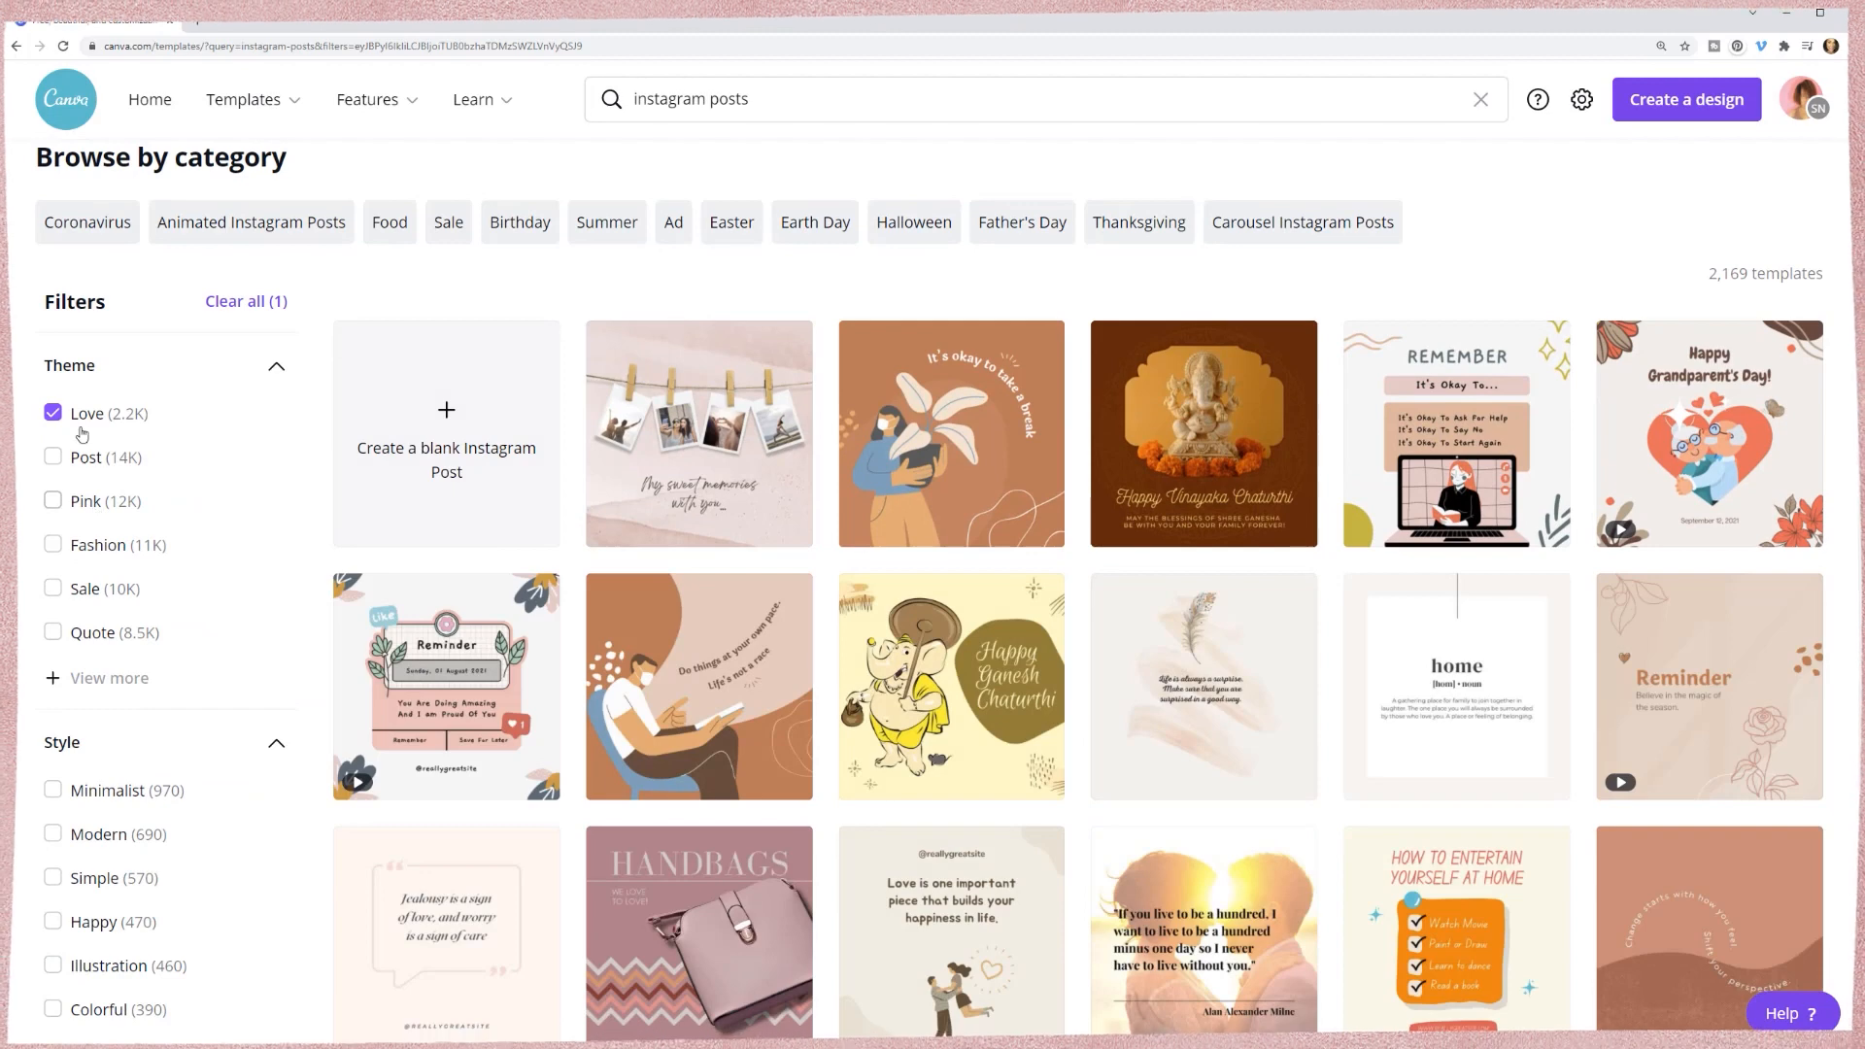
{"action": "scroll", "coordinate": [1213, 466], "scroll_direction": "down", "scroll_amount": 3}
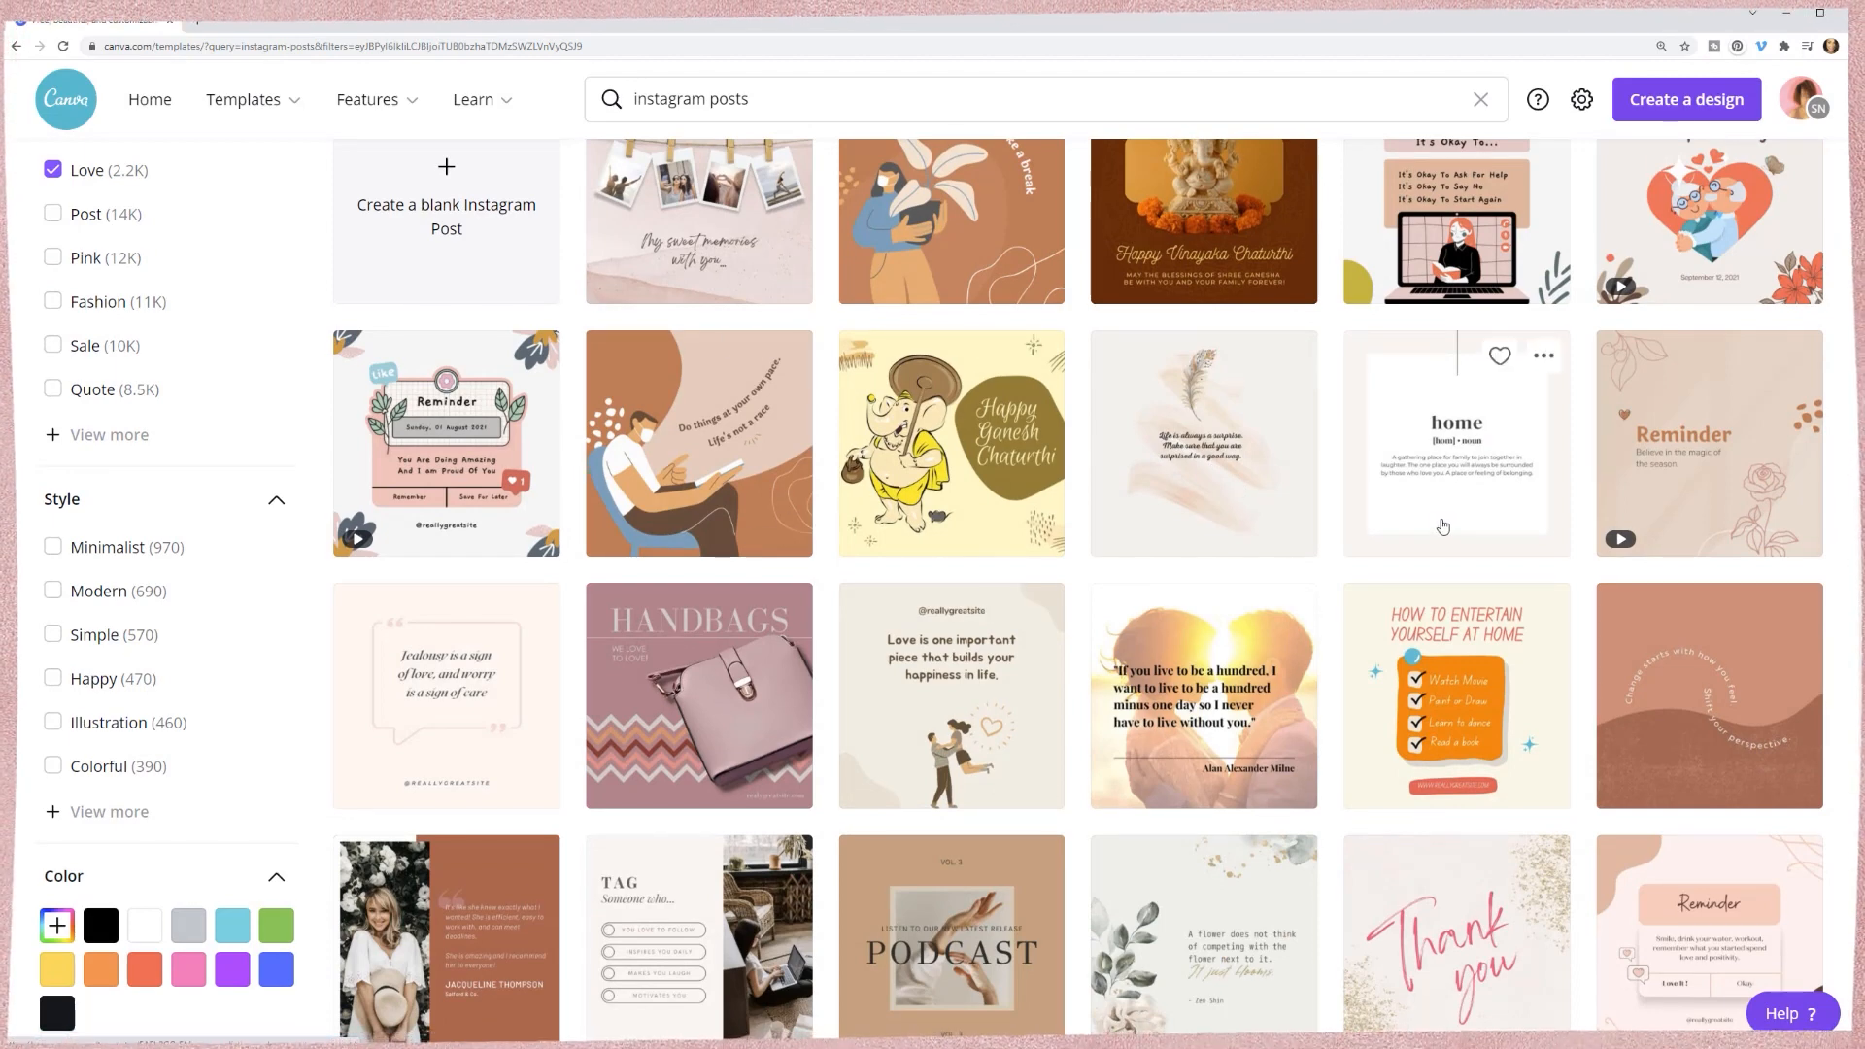
{"action": "scroll", "coordinate": [1444, 527], "scroll_direction": "down", "scroll_amount": 5}
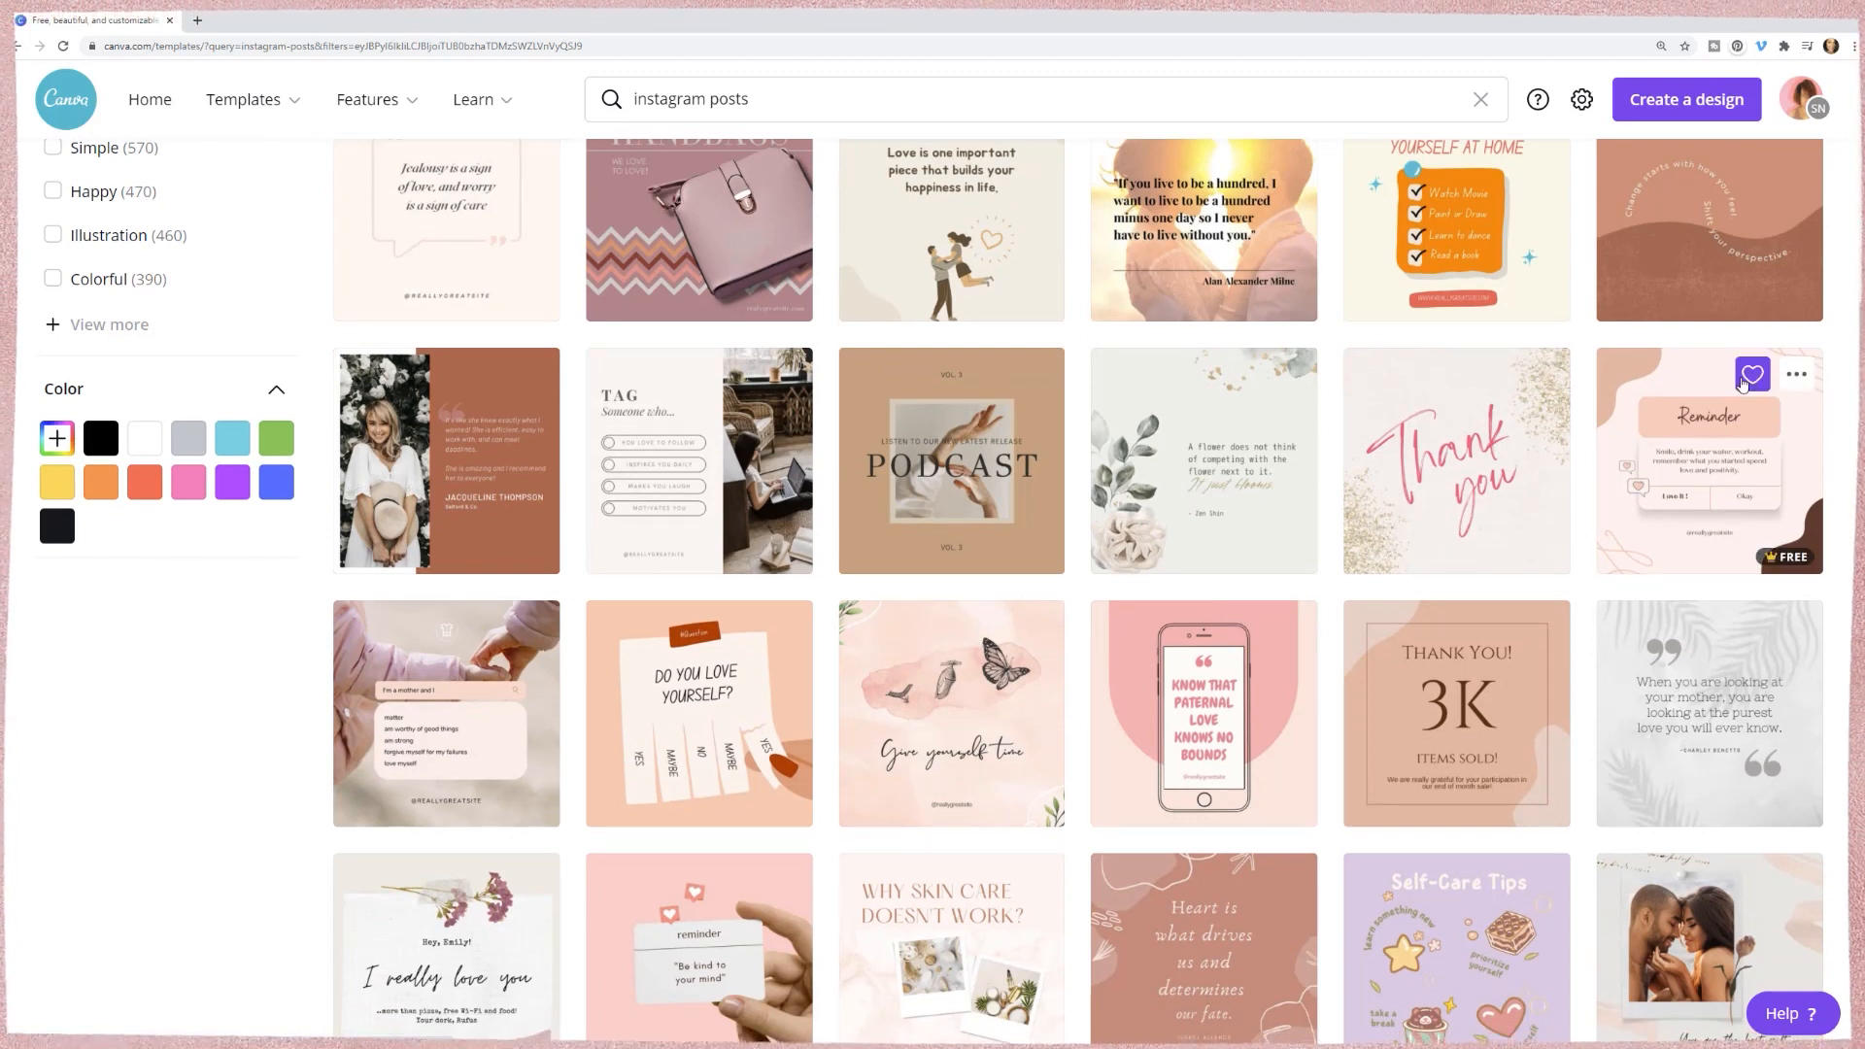
{"action": "left_click", "coordinate": [1245, 627]}
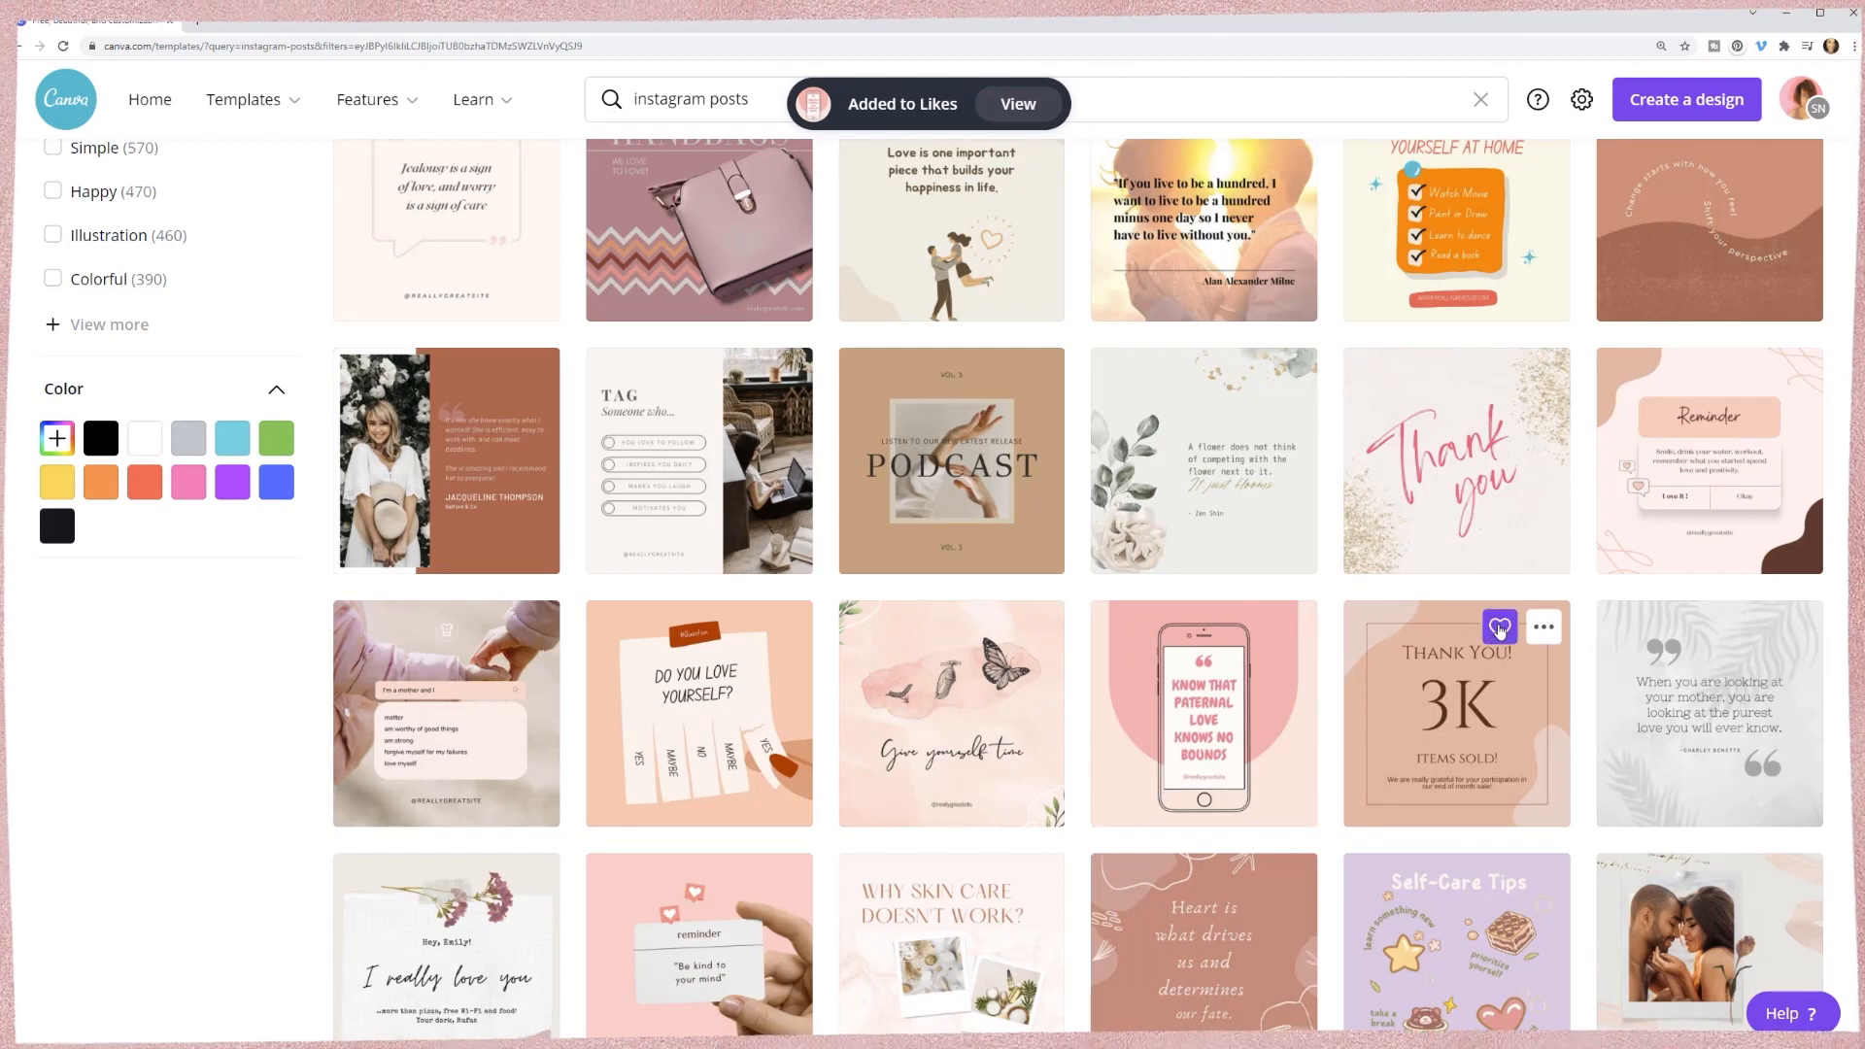
{"action": "left_click", "coordinate": [1499, 629]}
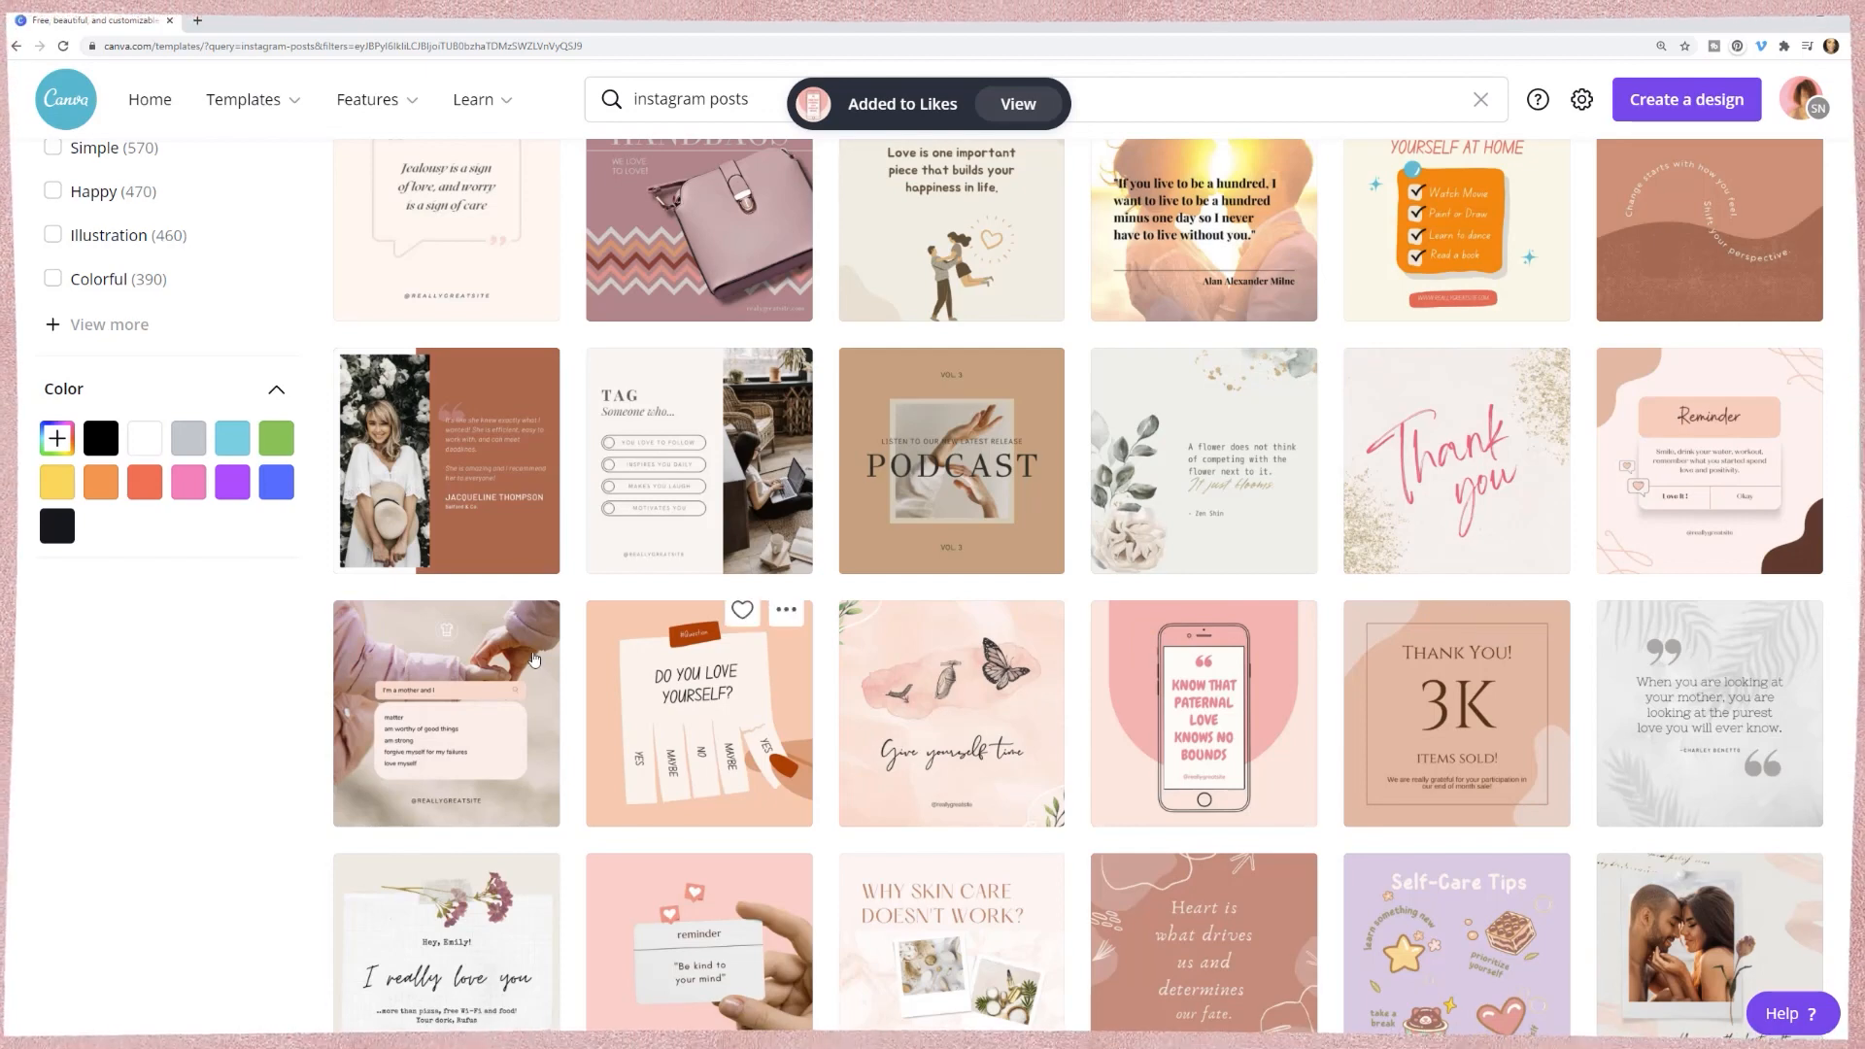
- Like more templates further down the Love results, including "Share Every Moment" and "I'm Beautiful"
{"action": "scroll", "coordinate": [727, 643], "scroll_direction": "down", "scroll_amount": 4}
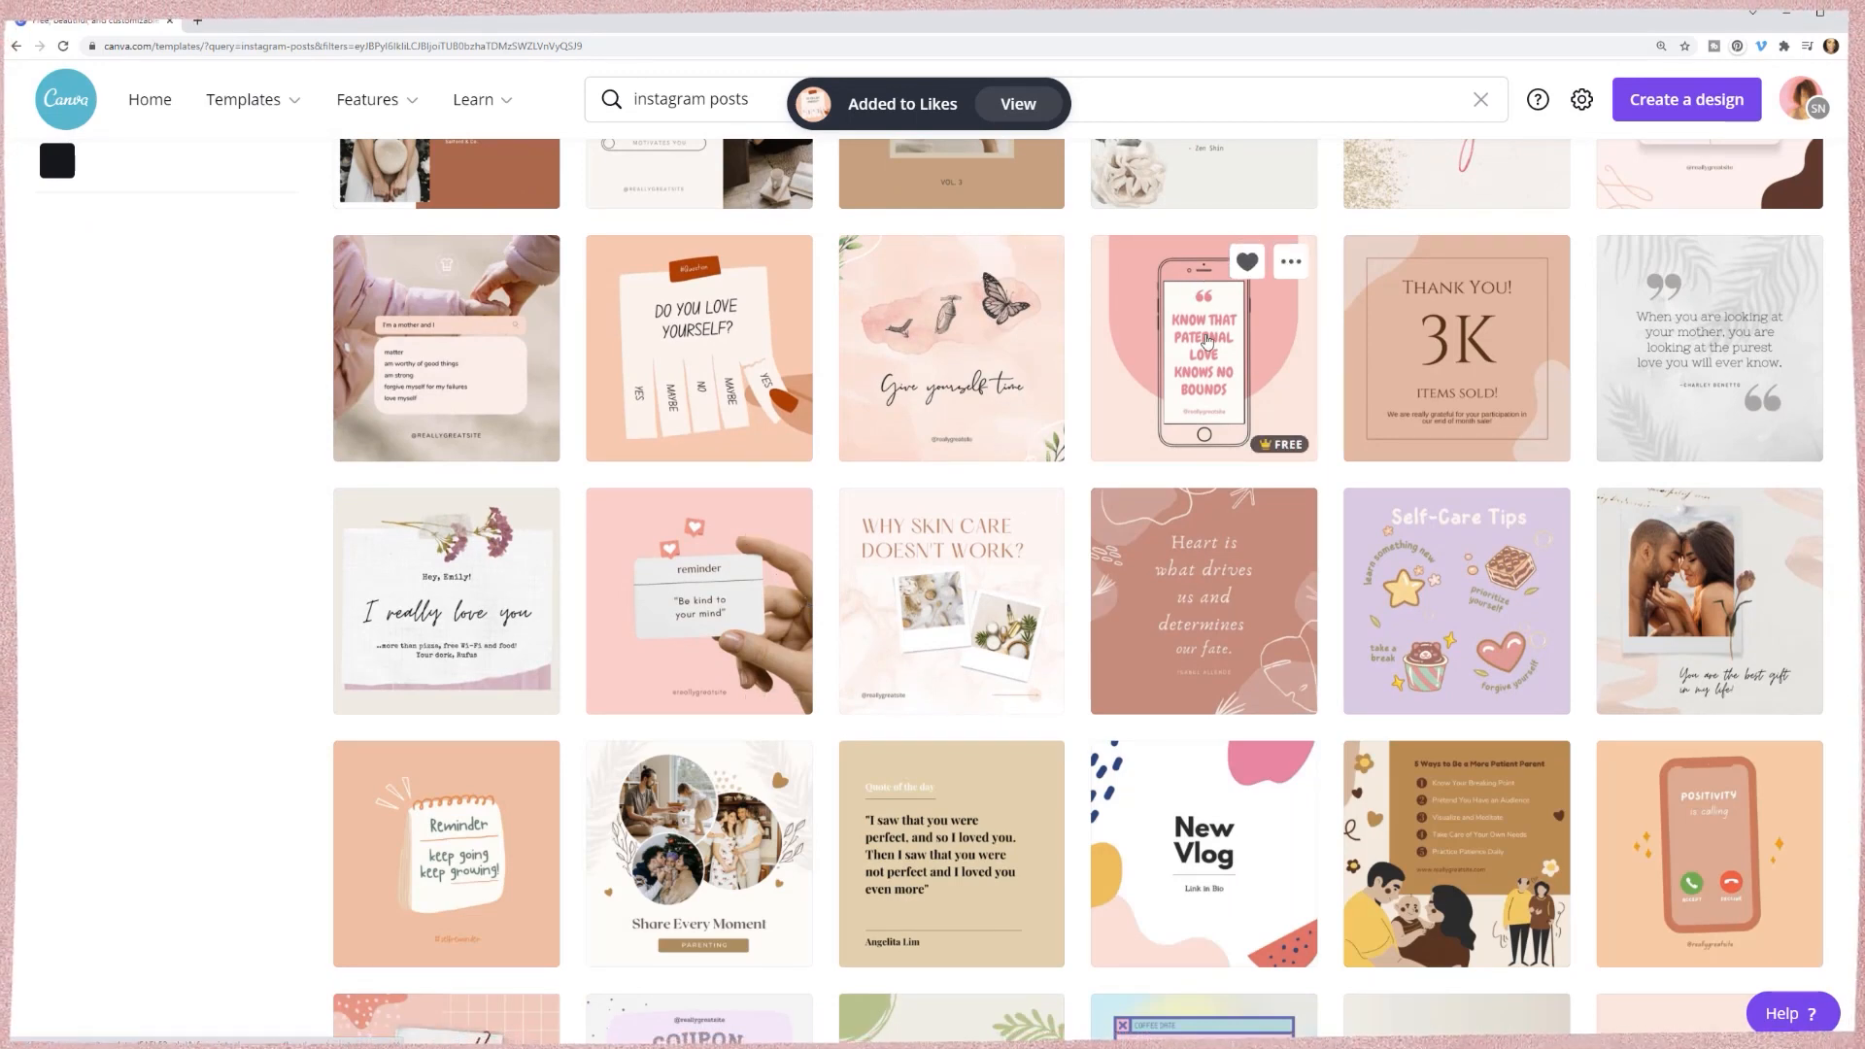
{"action": "scroll", "coordinate": [1166, 539], "scroll_direction": "down", "scroll_amount": 3}
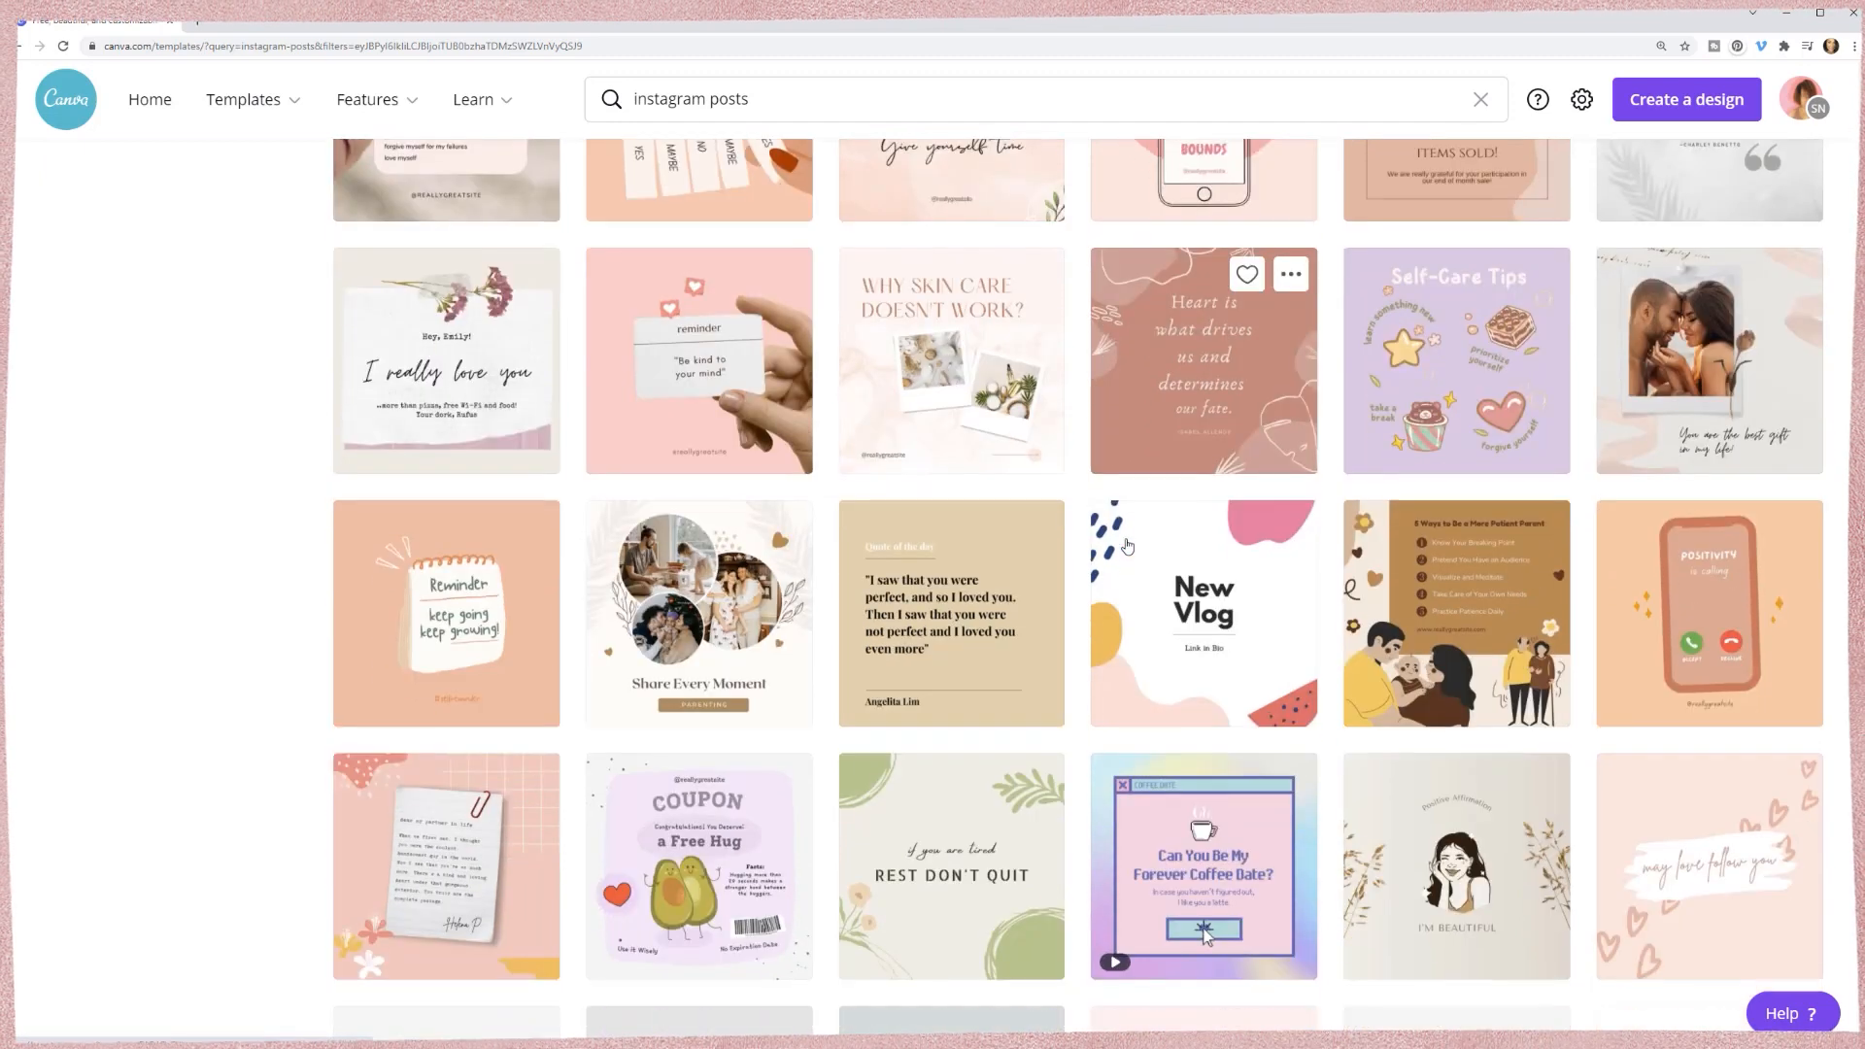
{"action": "scroll", "coordinate": [1126, 546], "scroll_direction": "down", "scroll_amount": 1}
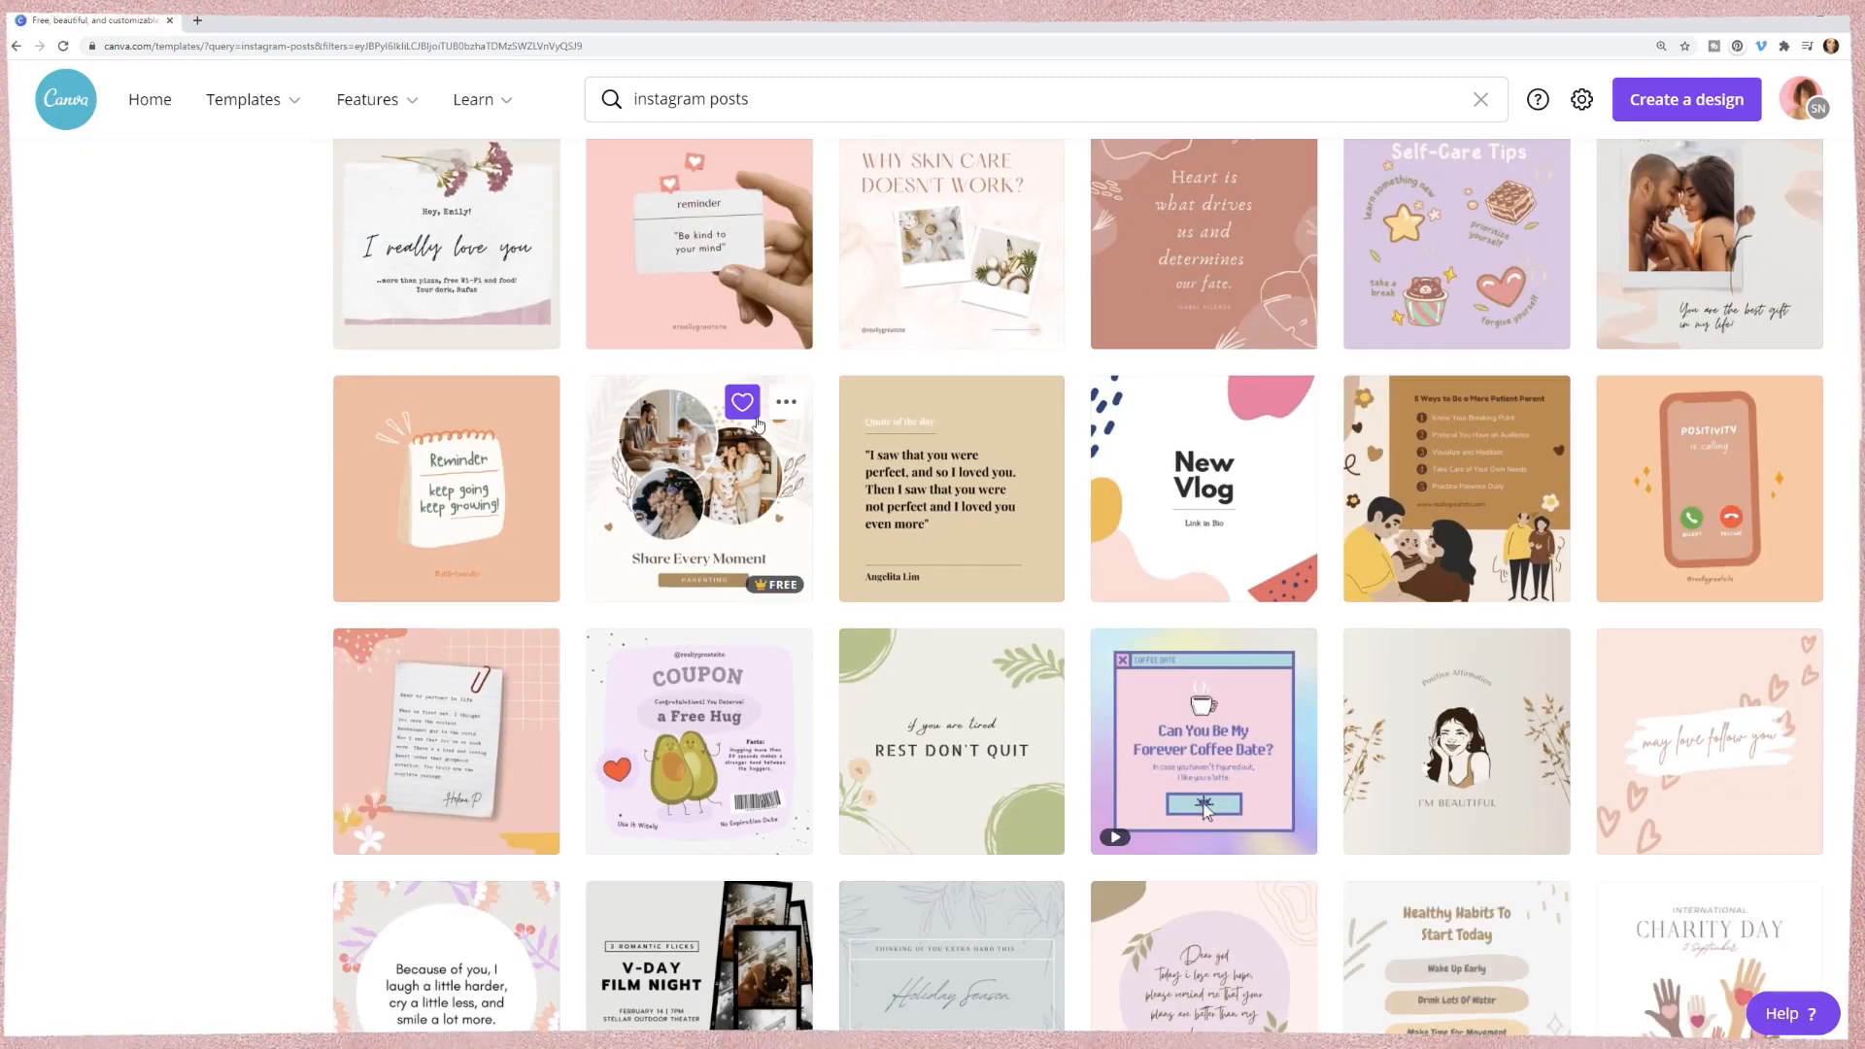
{"action": "left_click", "coordinate": [743, 403]}
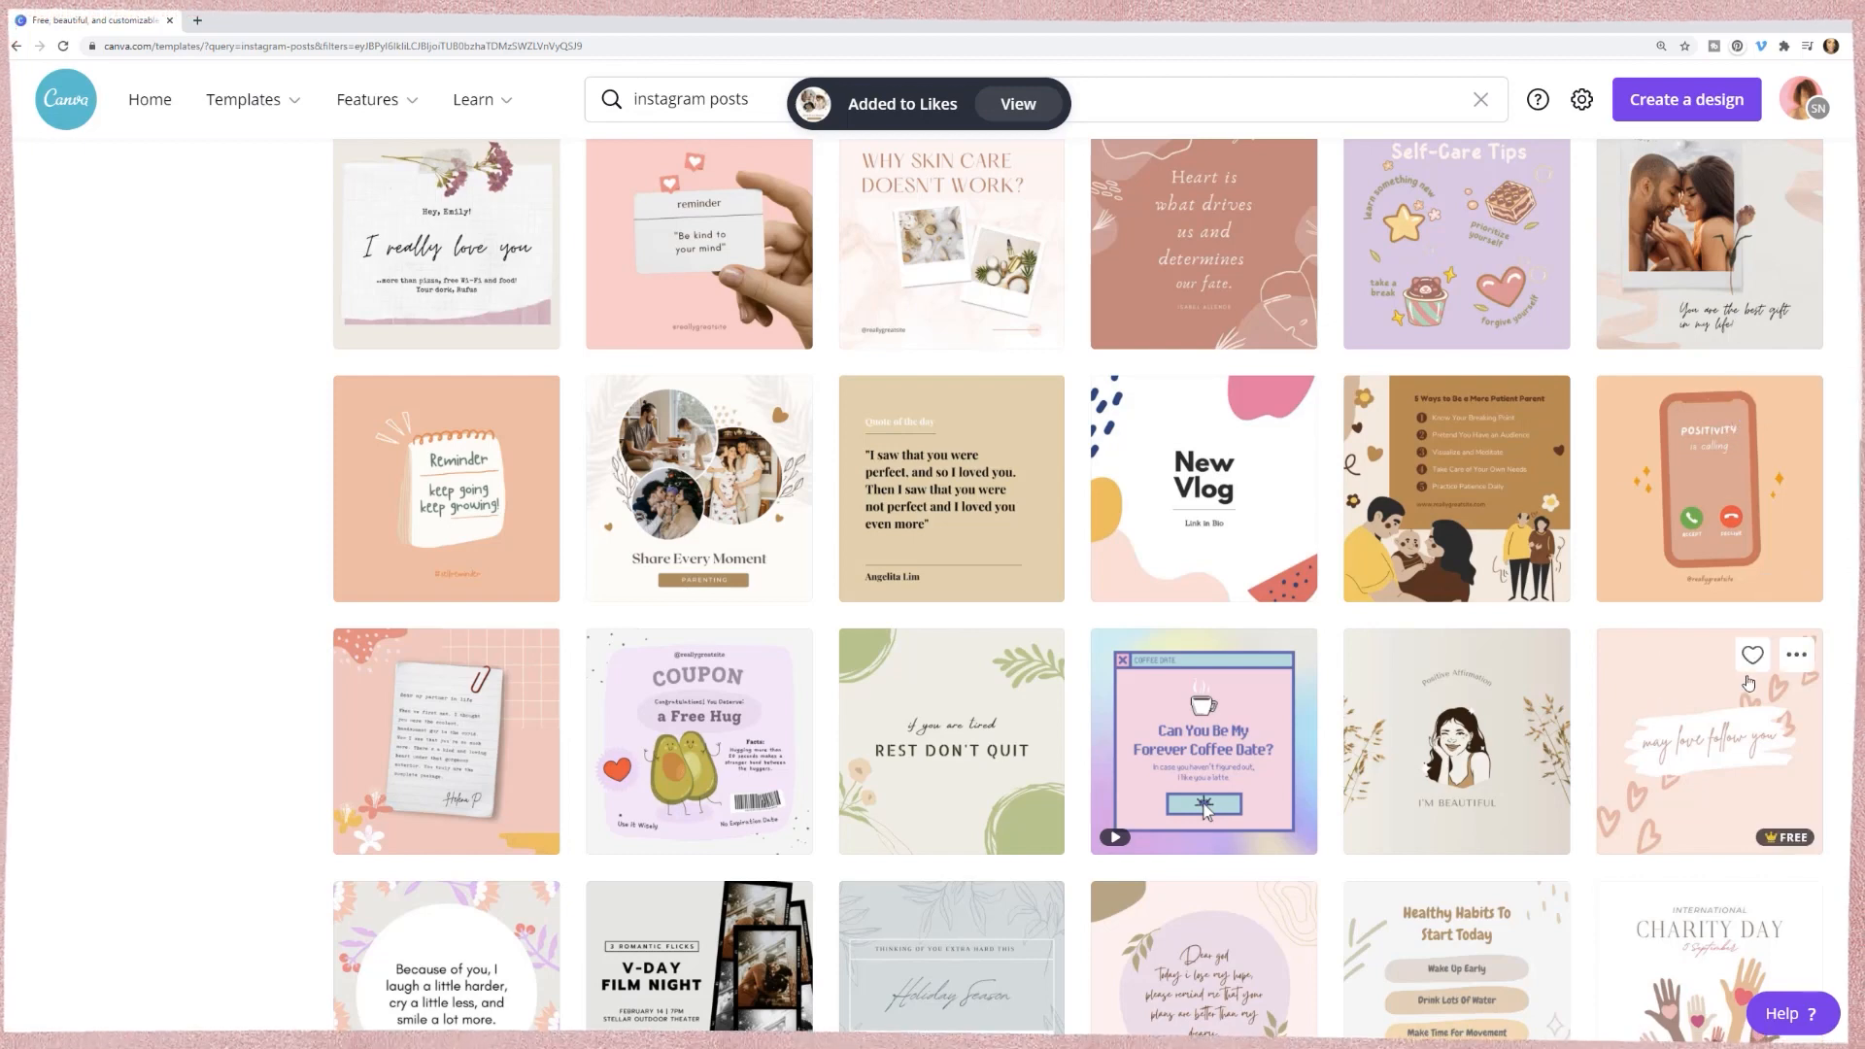
{"action": "left_click", "coordinate": [1496, 656]}
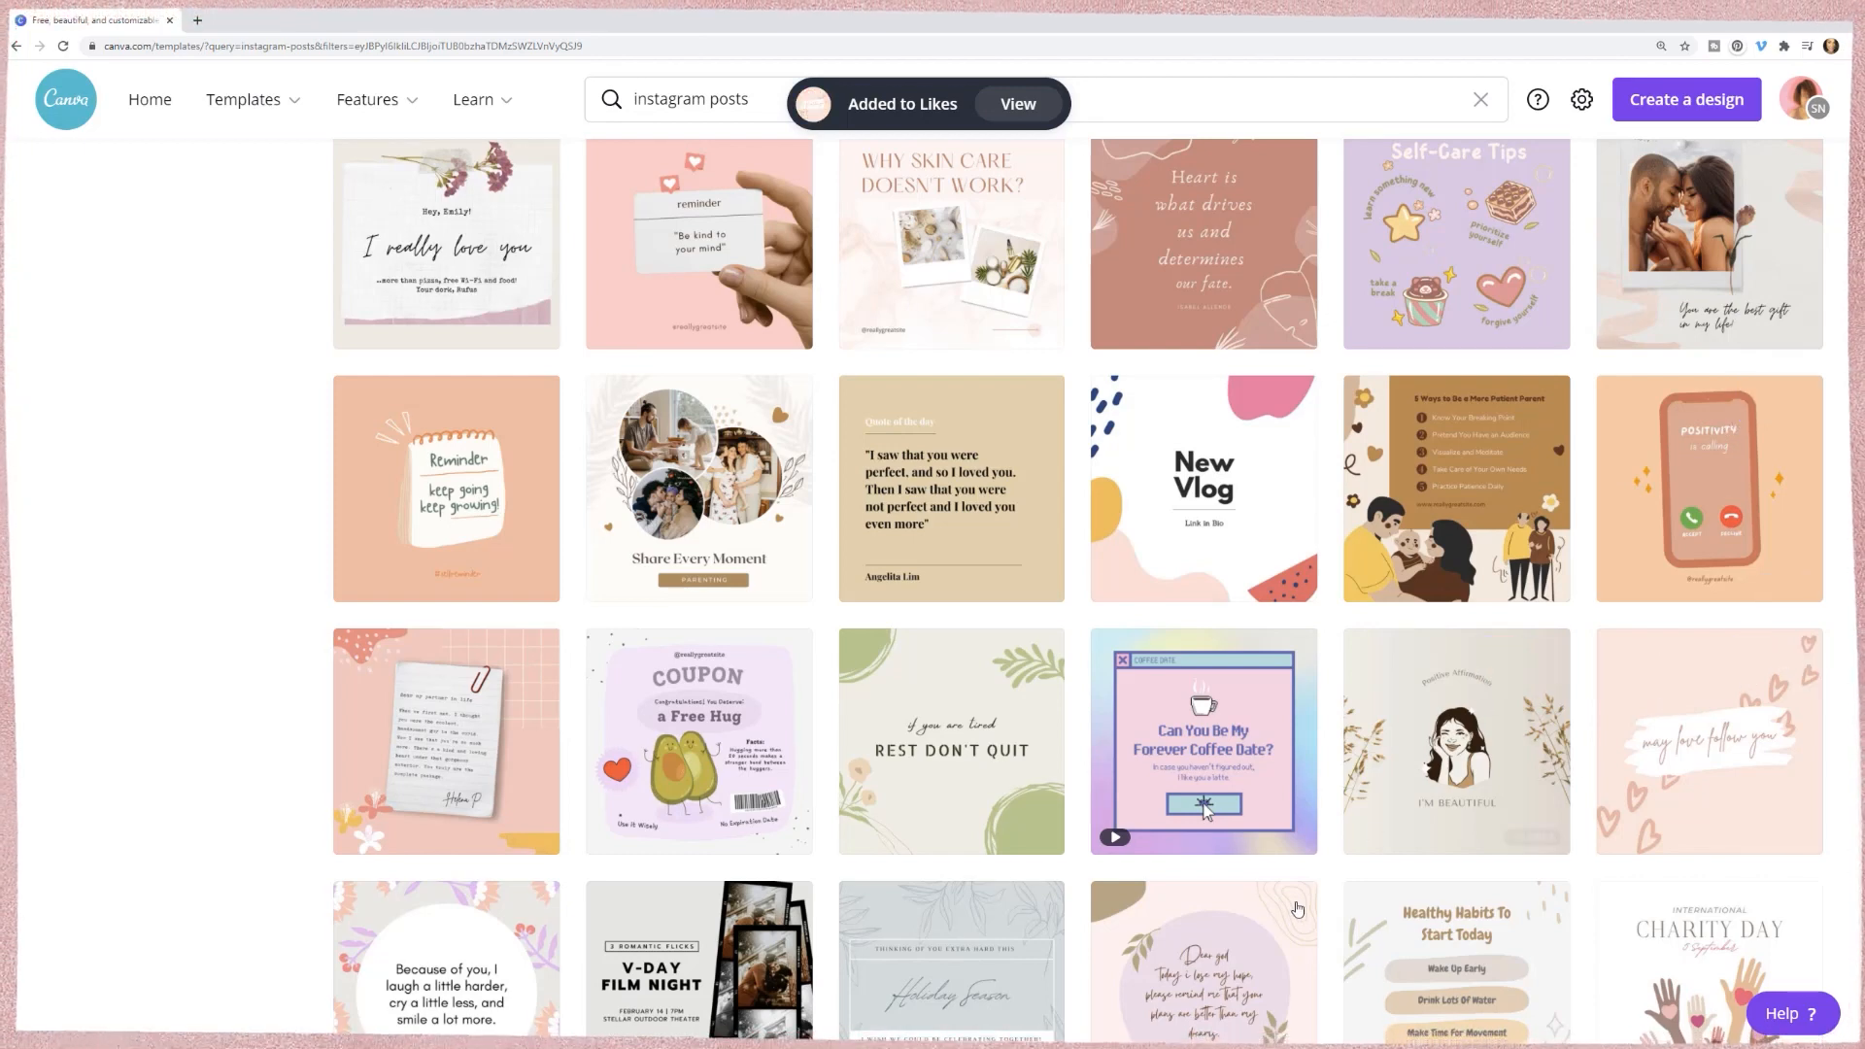
- Preview the Pink Brown Abstract Quote Notification Reminder template
{"action": "scroll", "coordinate": [1343, 594], "scroll_direction": "up", "scroll_amount": 5}
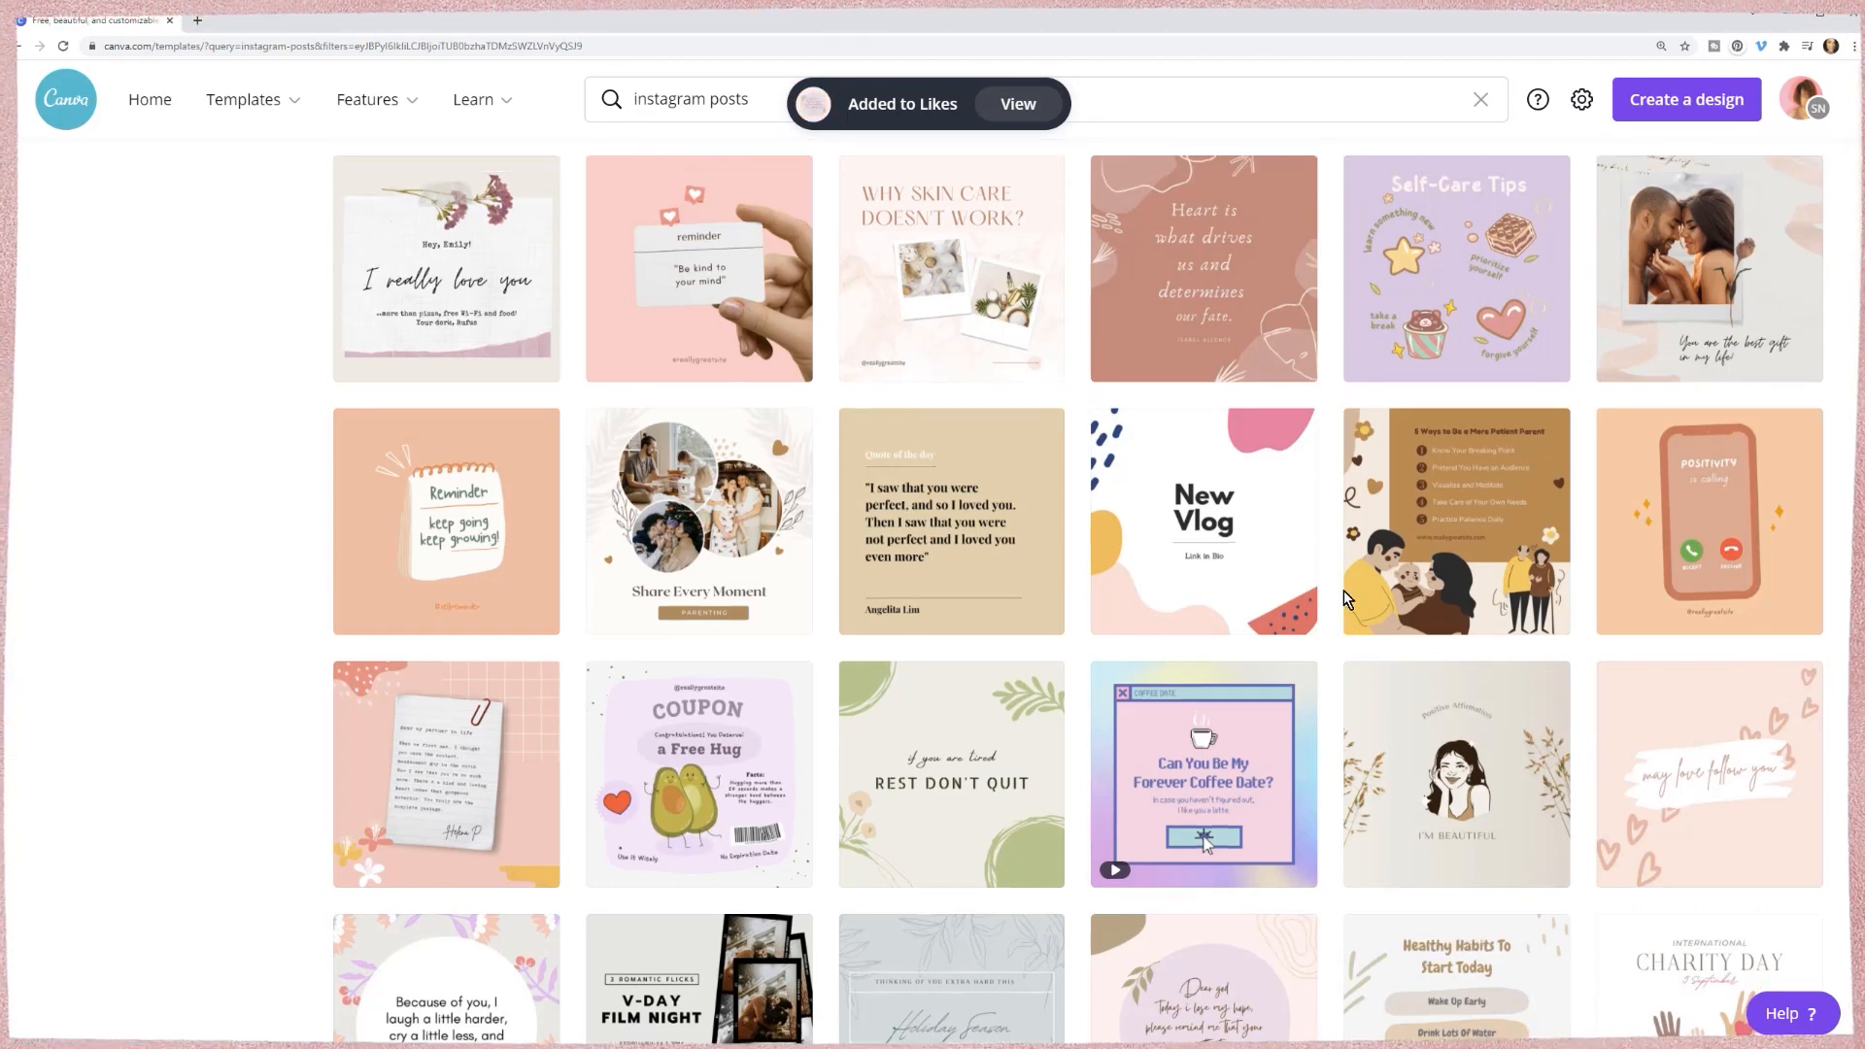
{"action": "scroll", "coordinate": [1345, 602], "scroll_direction": "up", "scroll_amount": 2}
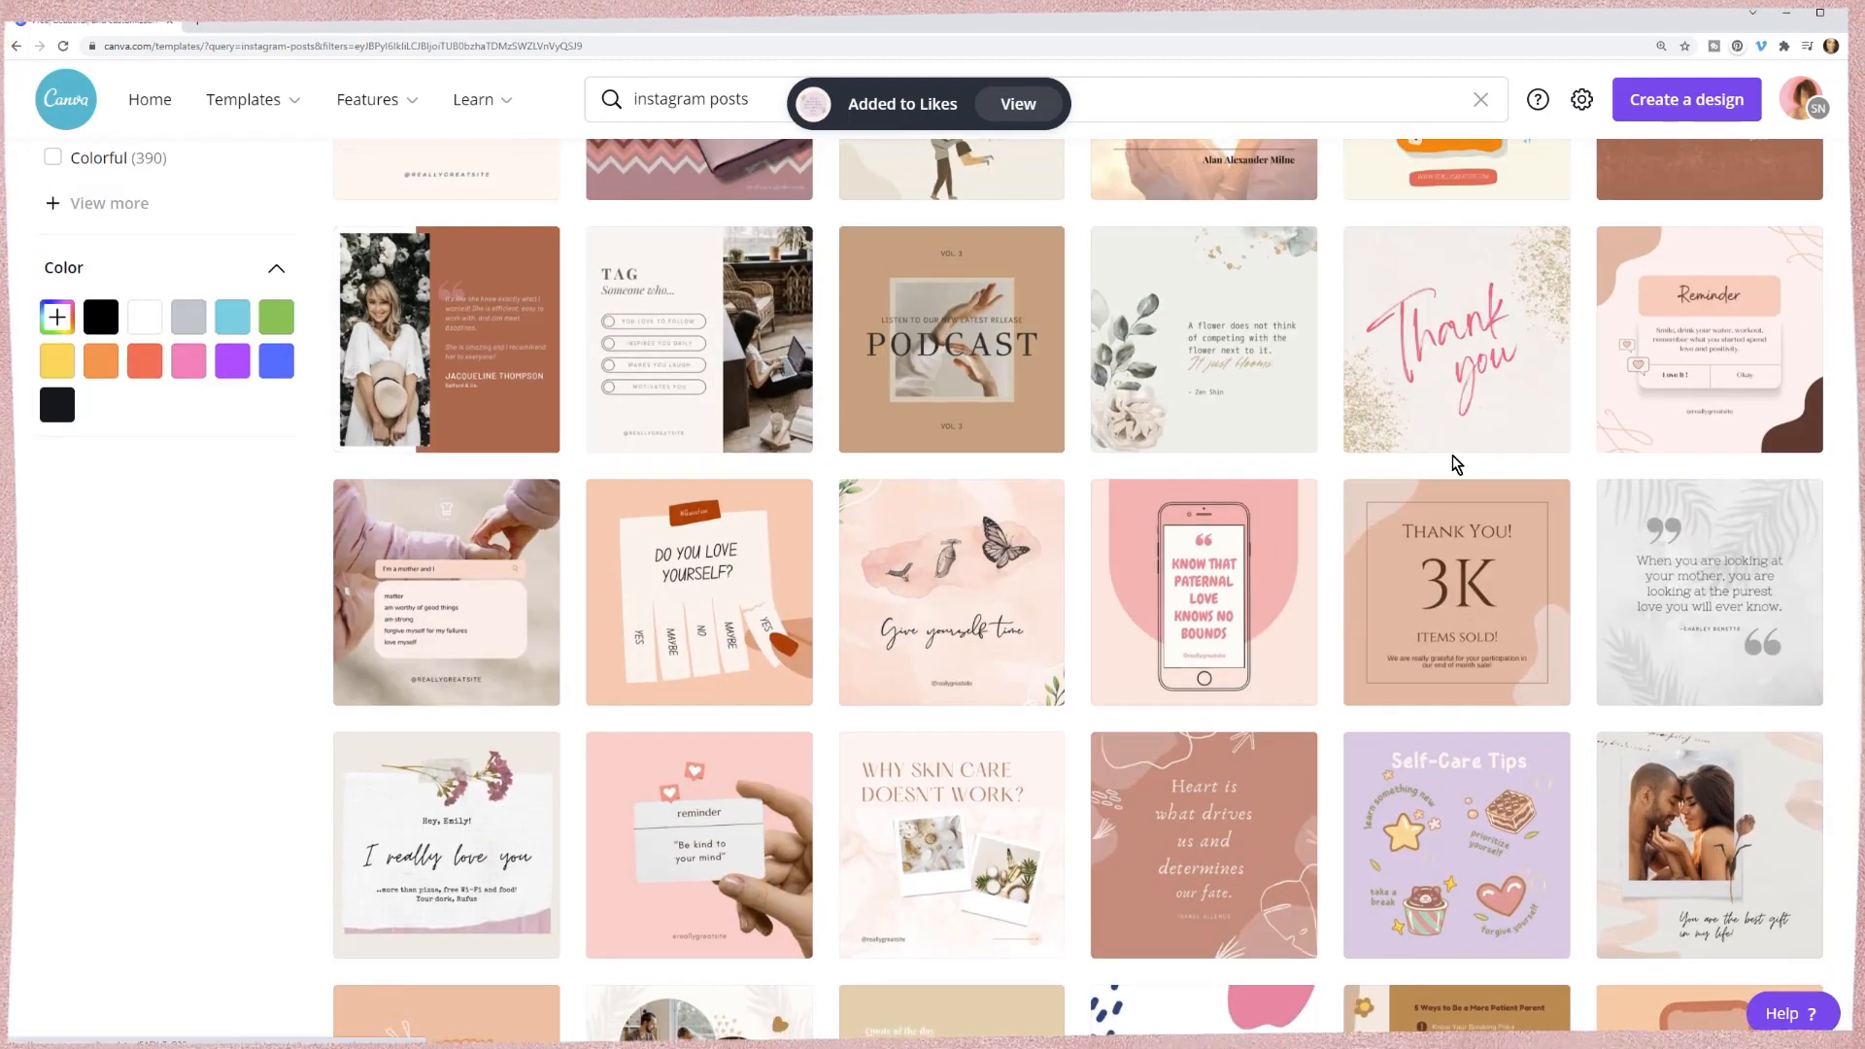
{"action": "left_click", "coordinate": [1798, 253]}
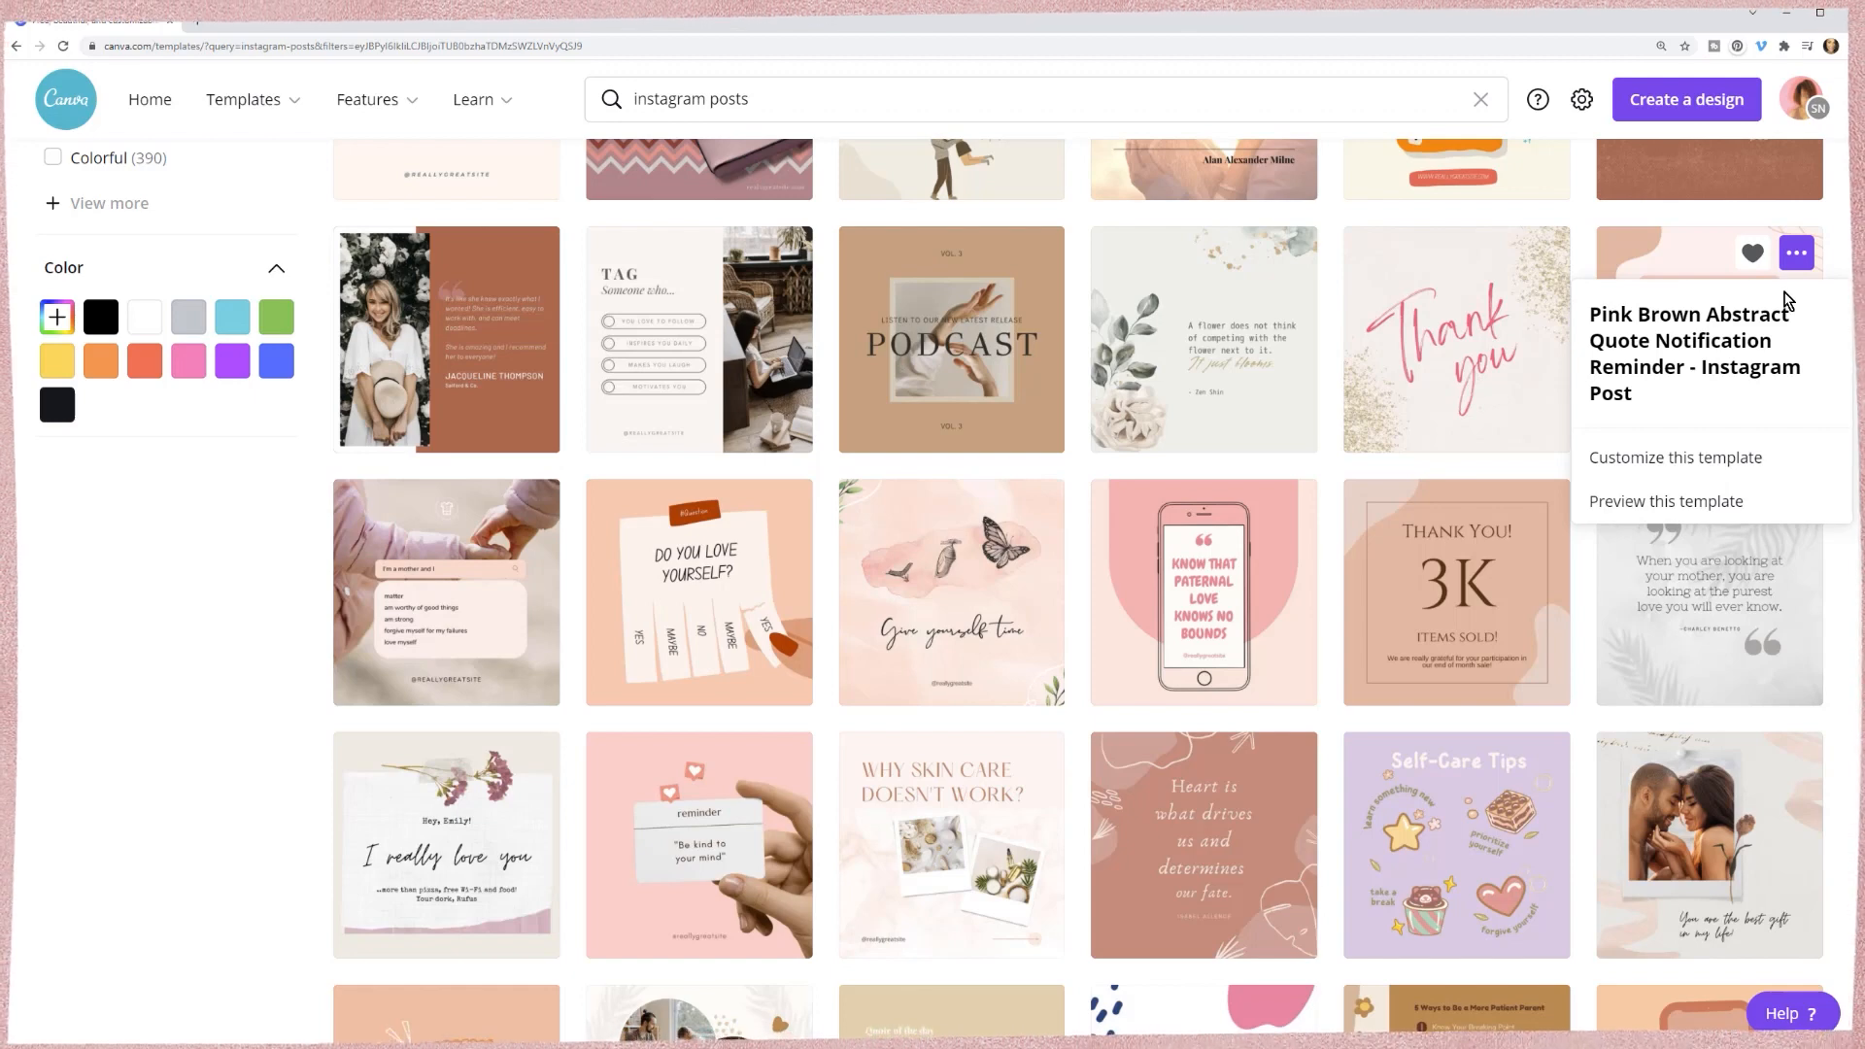
{"action": "left_click", "coordinate": [1677, 501]}
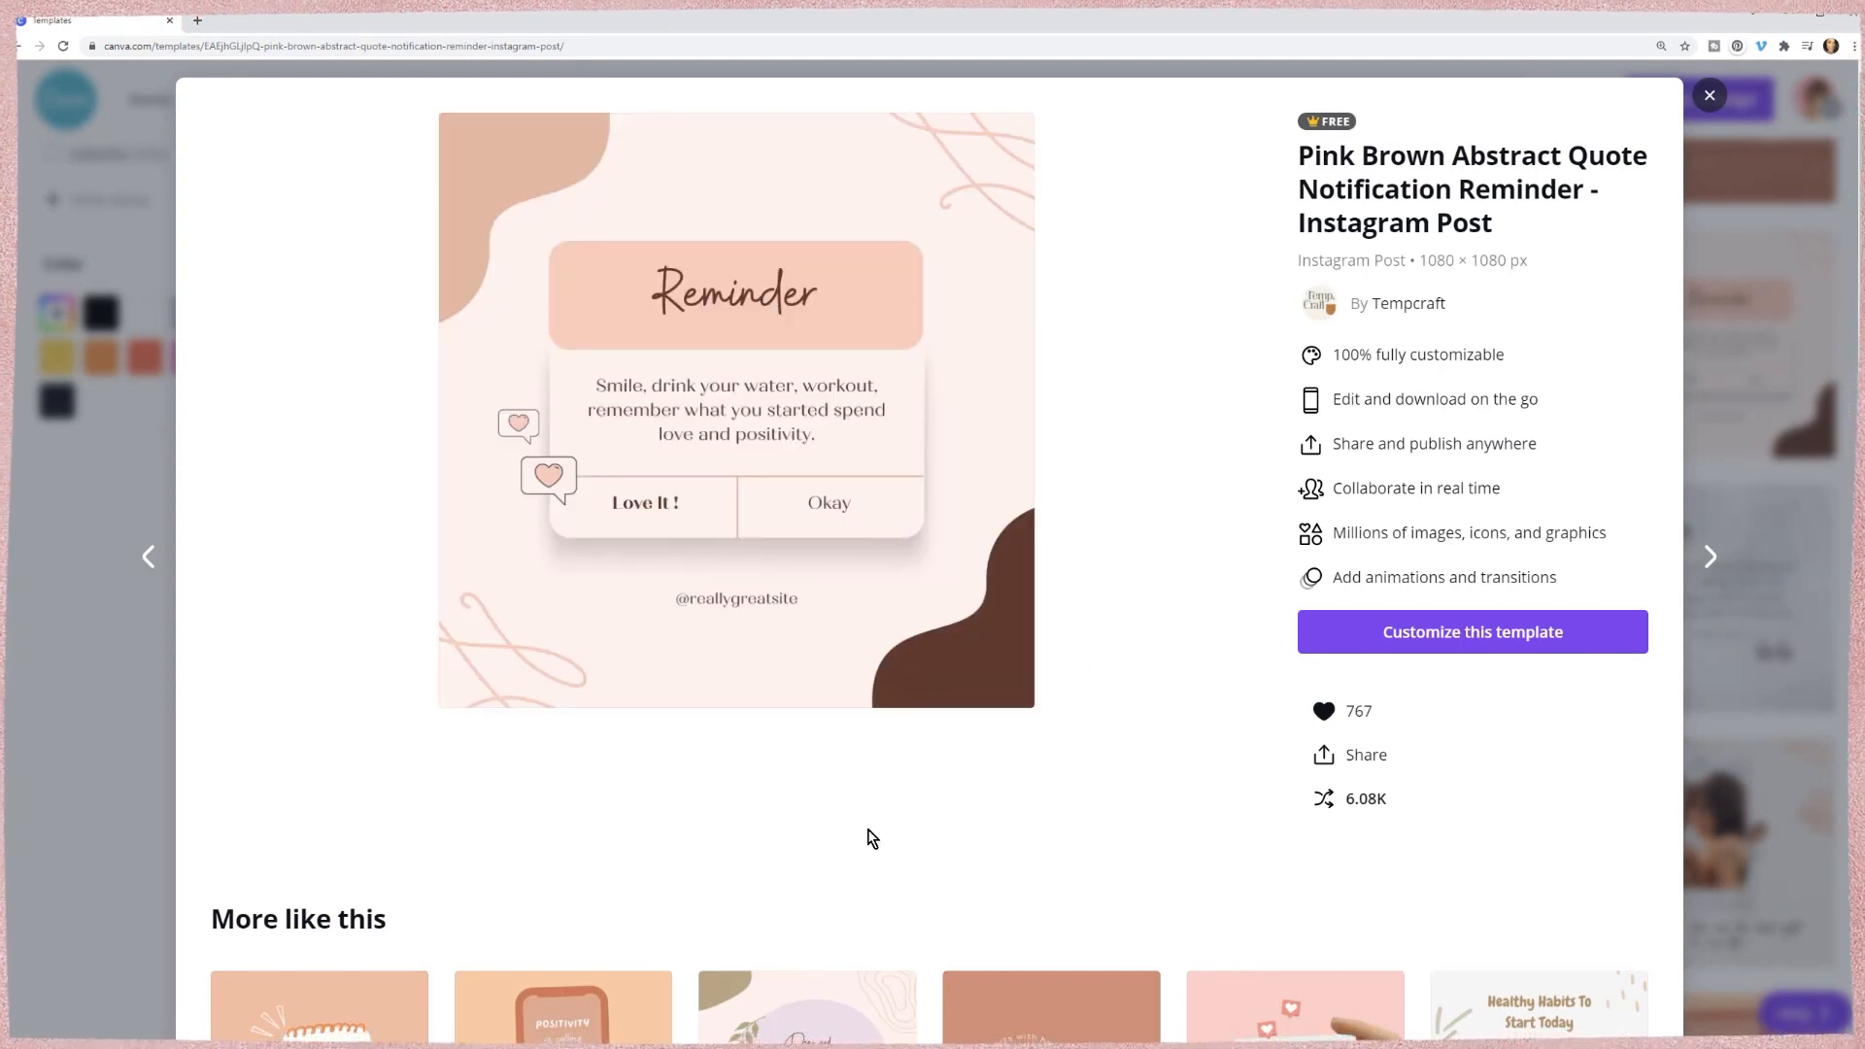
- Like the first row of similar templates, from "Reminder keep going keep growing" to "Healthy Habits To Start Today", and toggle the like on the pink phone quote
{"action": "scroll", "coordinate": [871, 836], "scroll_direction": "down", "scroll_amount": 6}
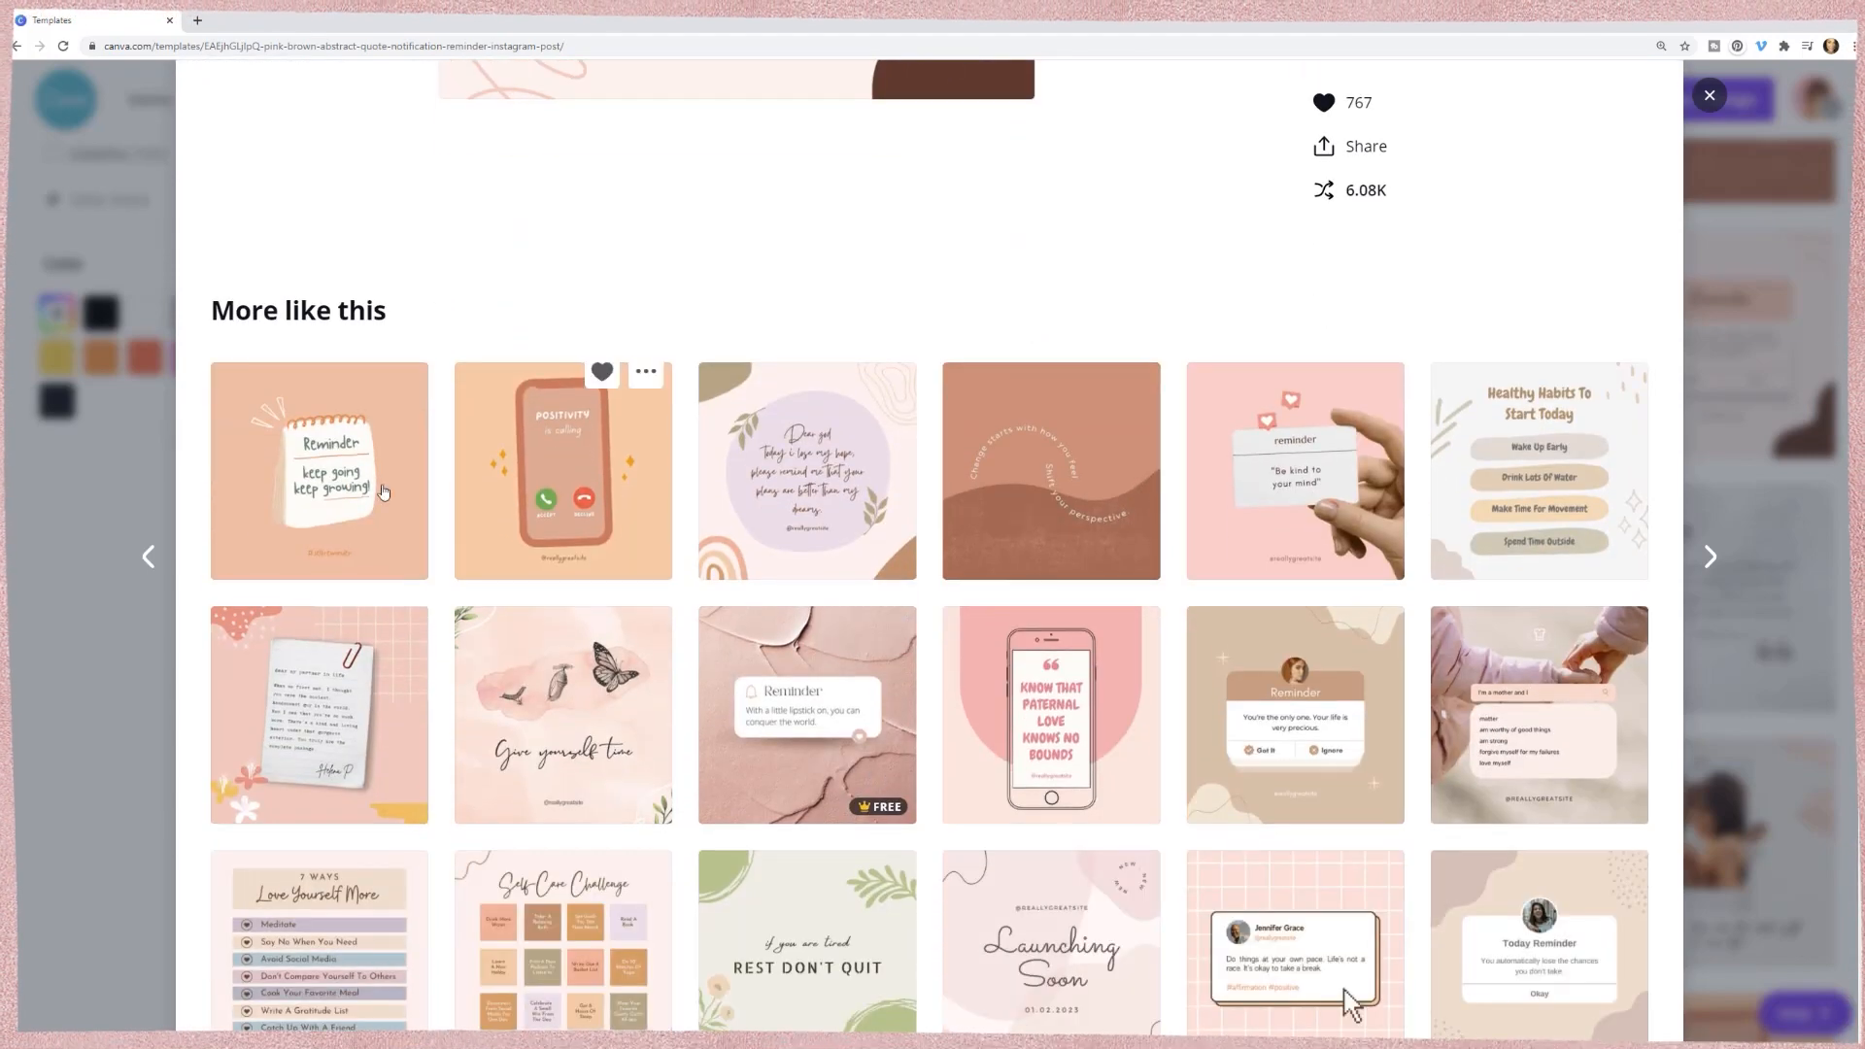
{"action": "mouse_move", "coordinate": [339, 473]}
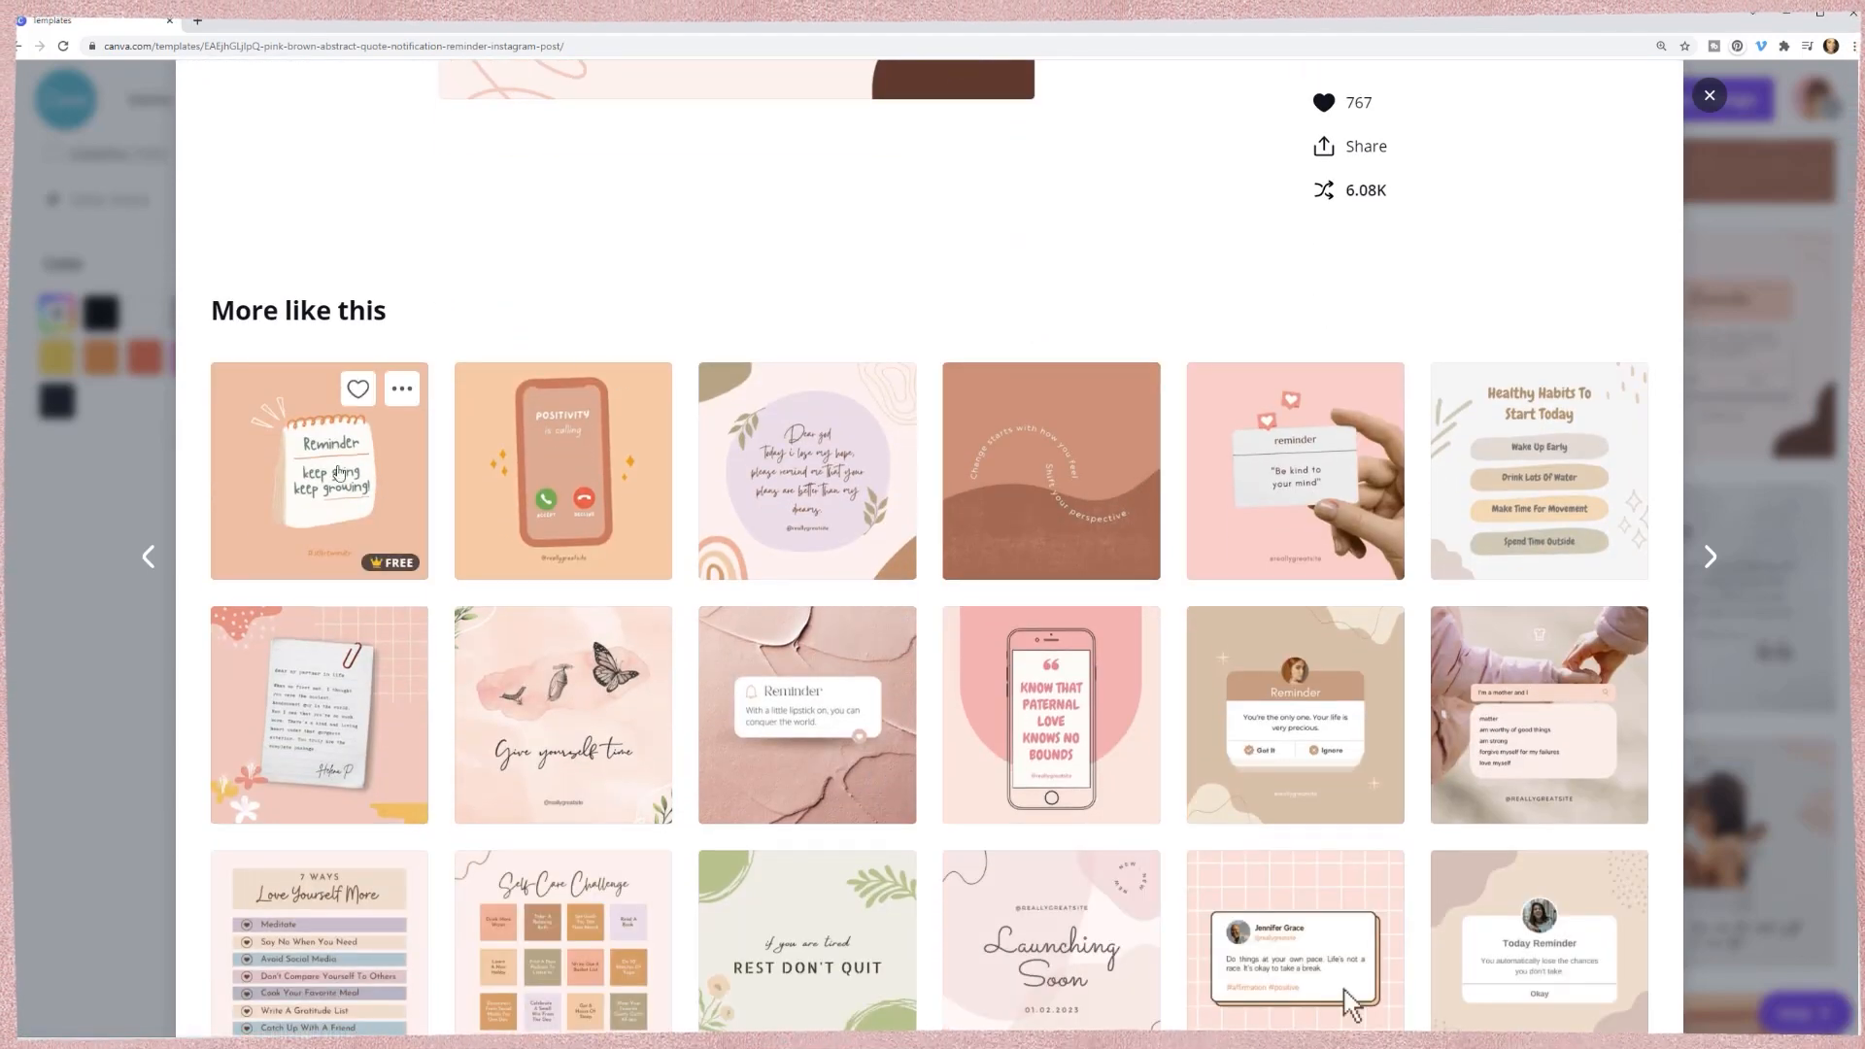
{"action": "left_click", "coordinate": [352, 399]}
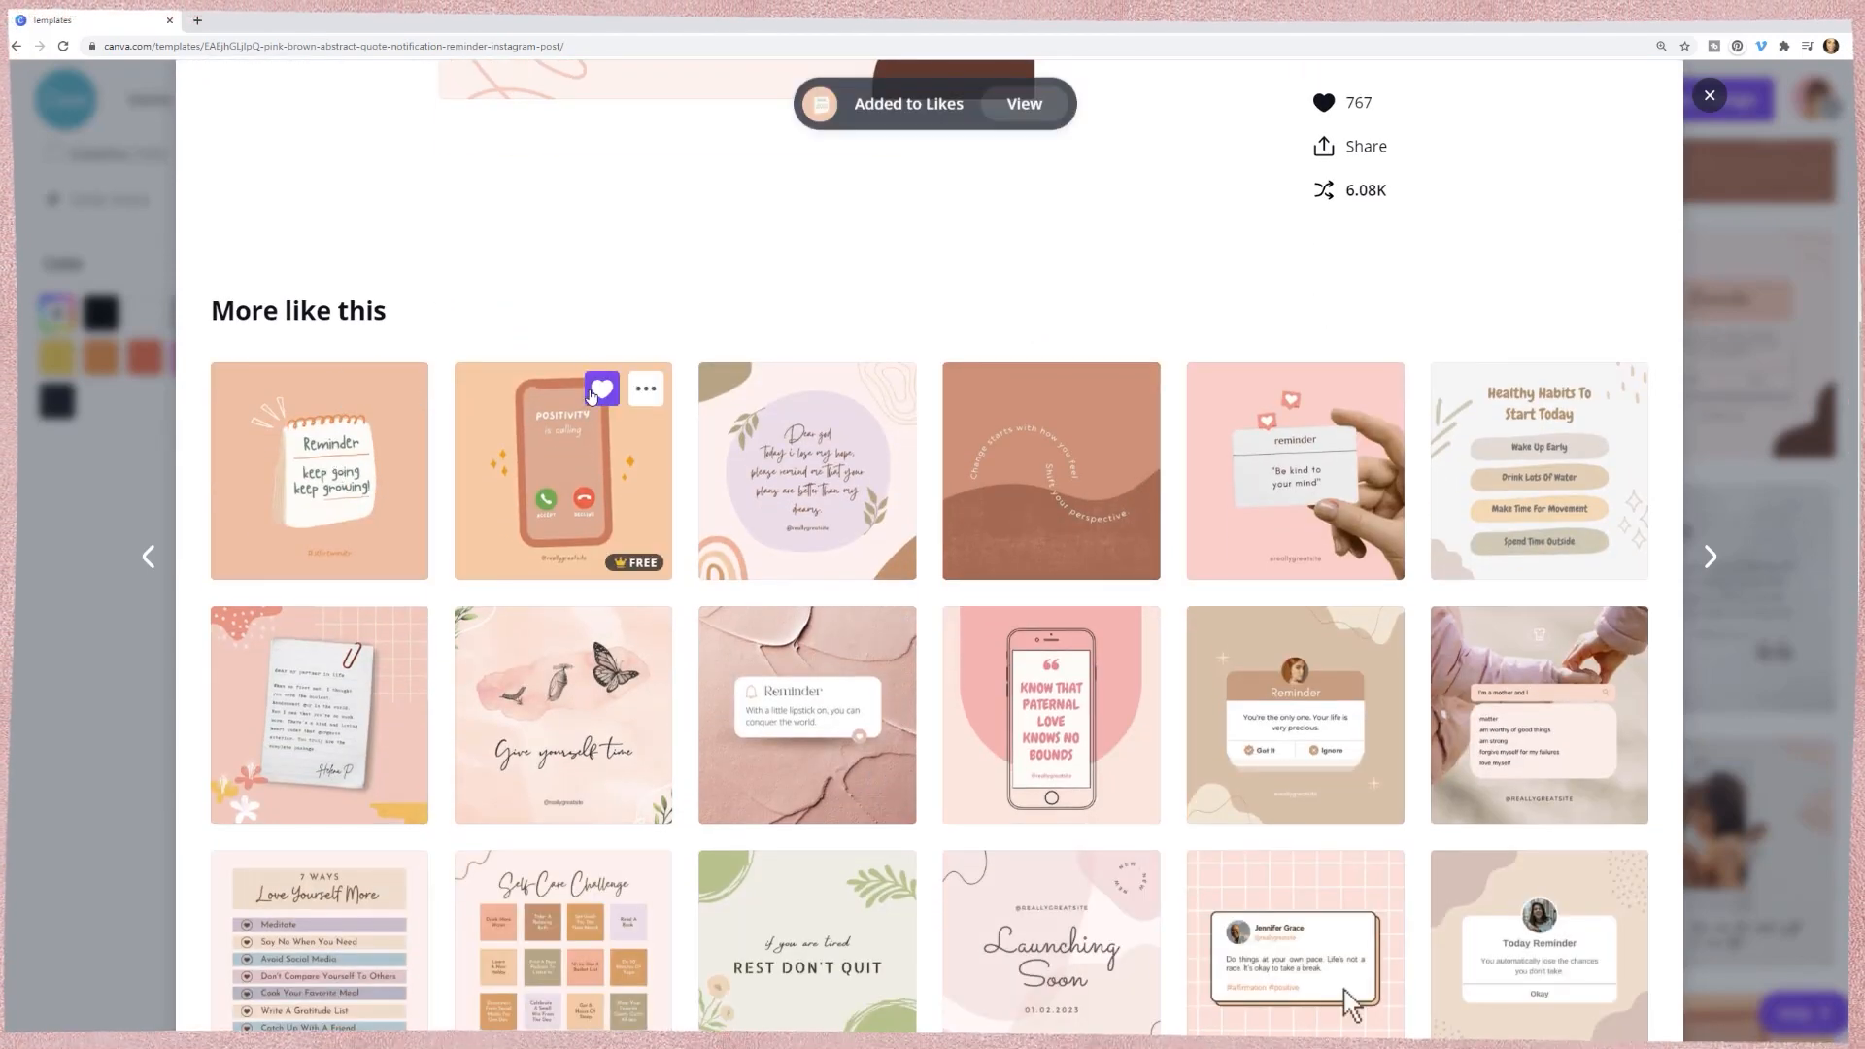
{"action": "left_click", "coordinate": [602, 388]}
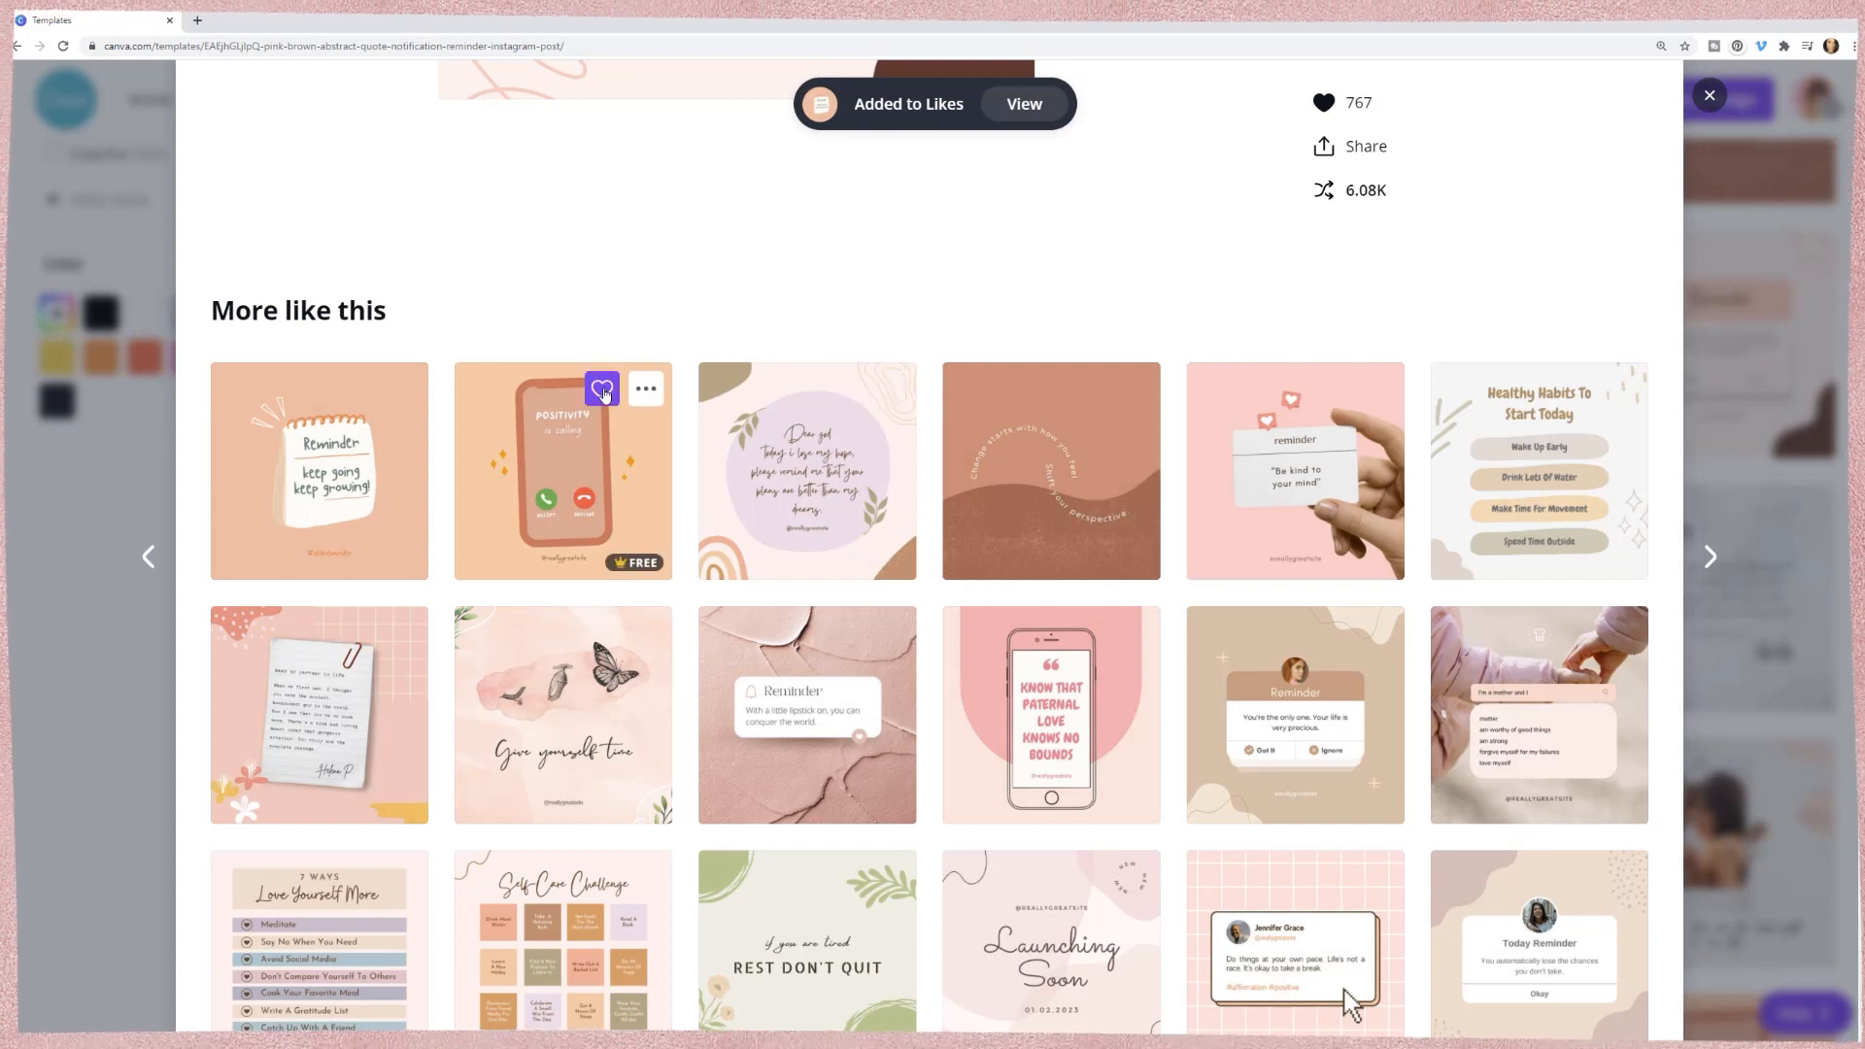
{"action": "left_click", "coordinate": [860, 392]}
{"action": "left_click", "coordinate": [1091, 389]}
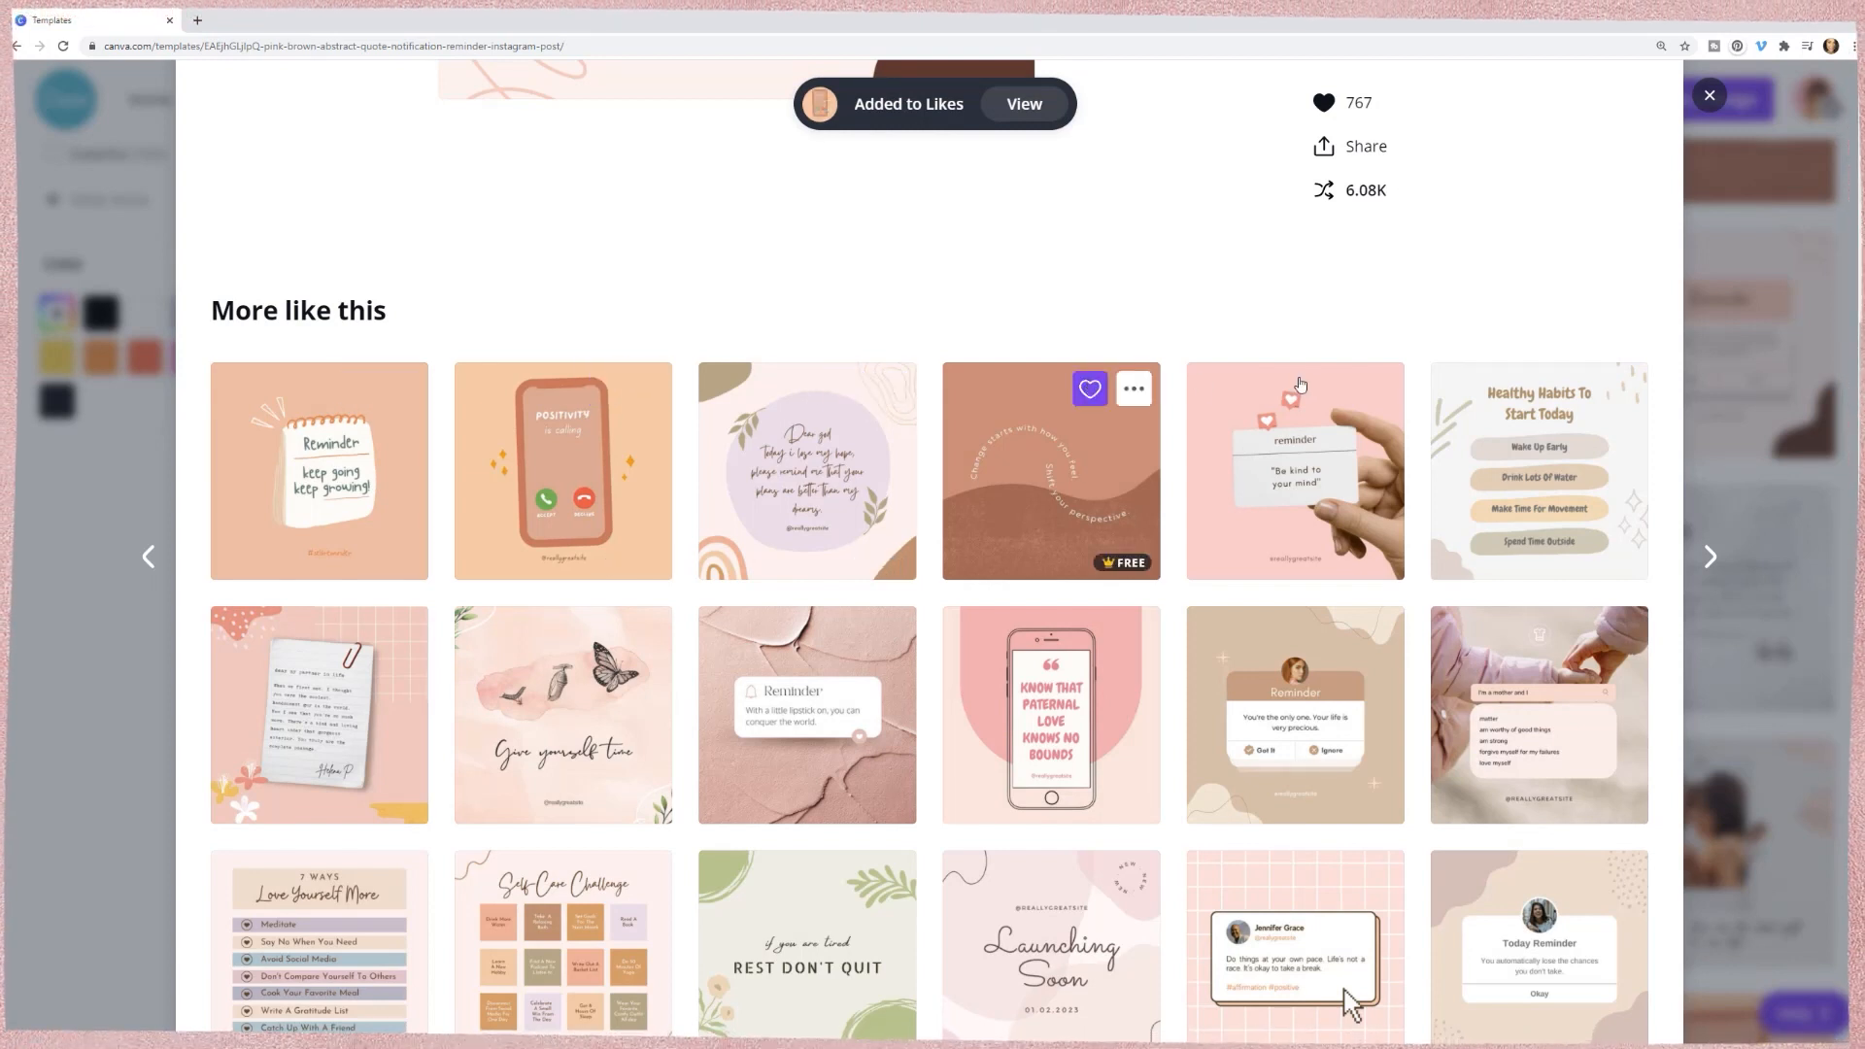
{"action": "left_click", "coordinate": [1333, 389]}
{"action": "left_click", "coordinate": [1575, 388]}
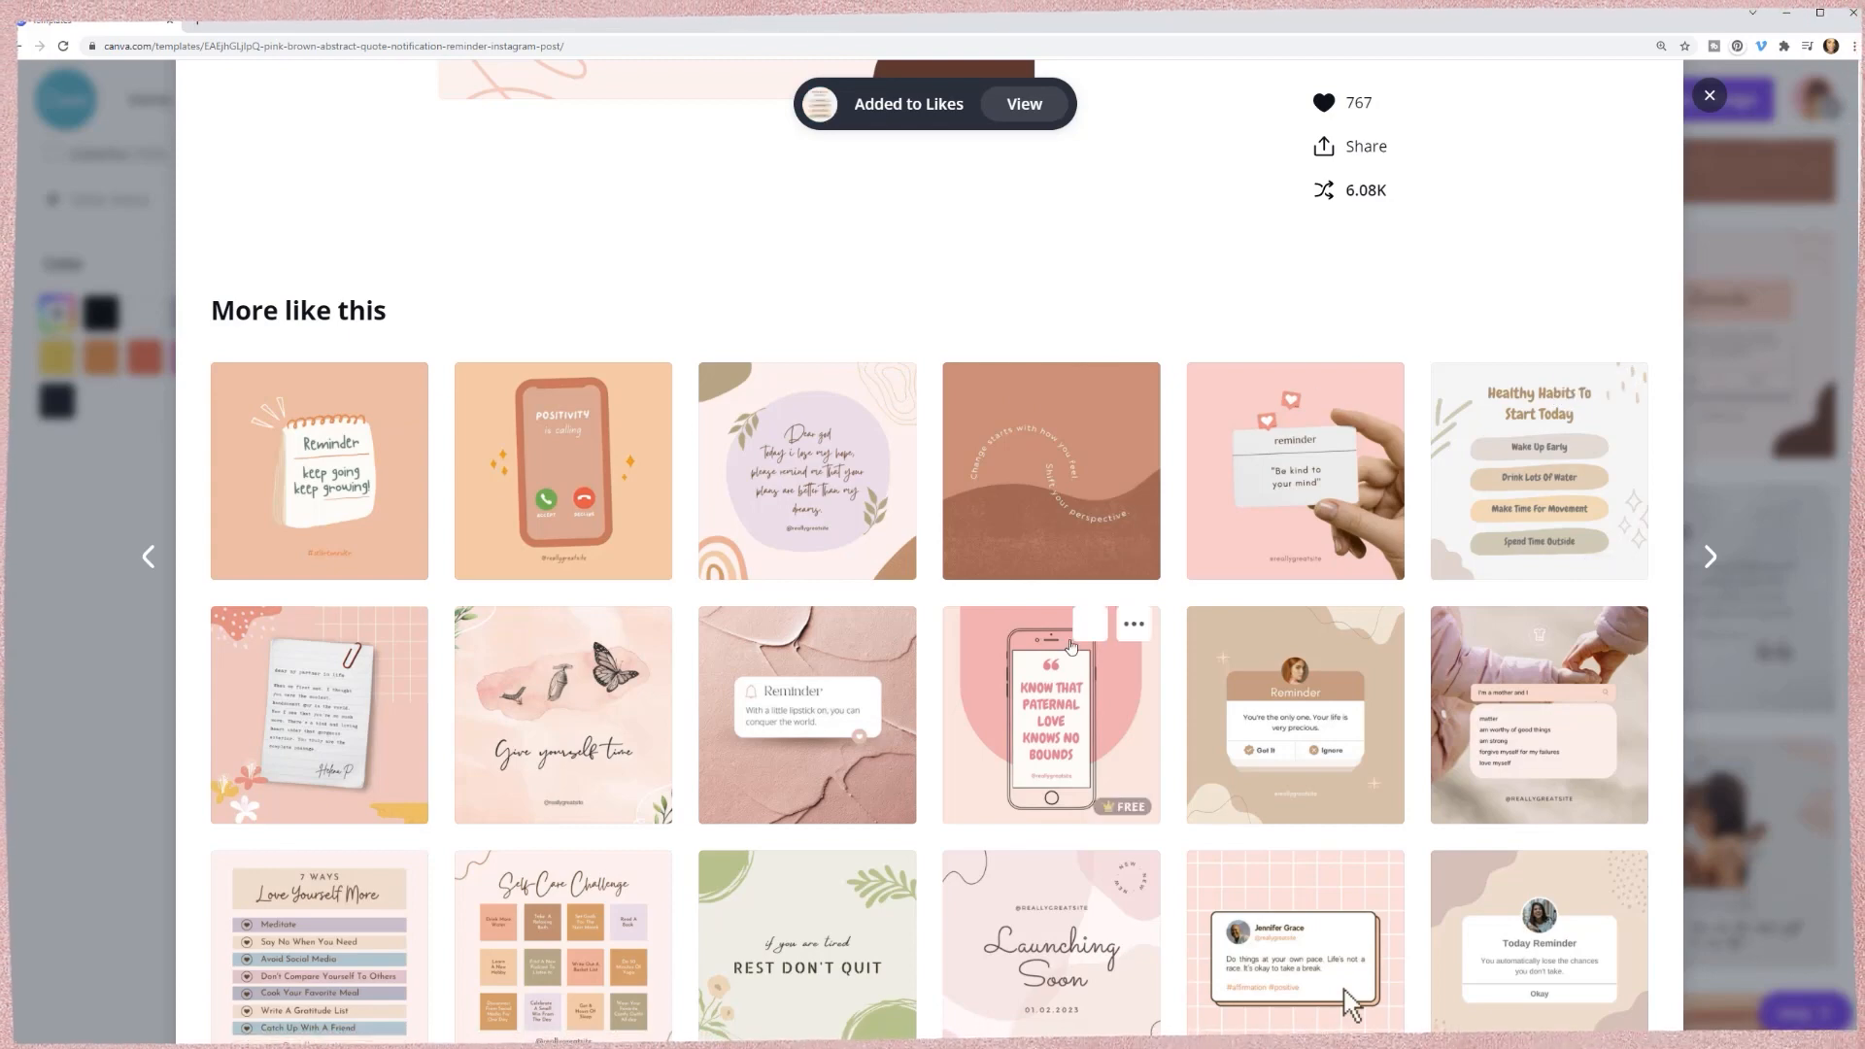
{"action": "left_click", "coordinate": [1091, 633]}
- Open the profile of the previewed template's creator, Tempcraft, and follow it
{"action": "scroll", "coordinate": [650, 720], "scroll_direction": "down", "scroll_amount": 5}
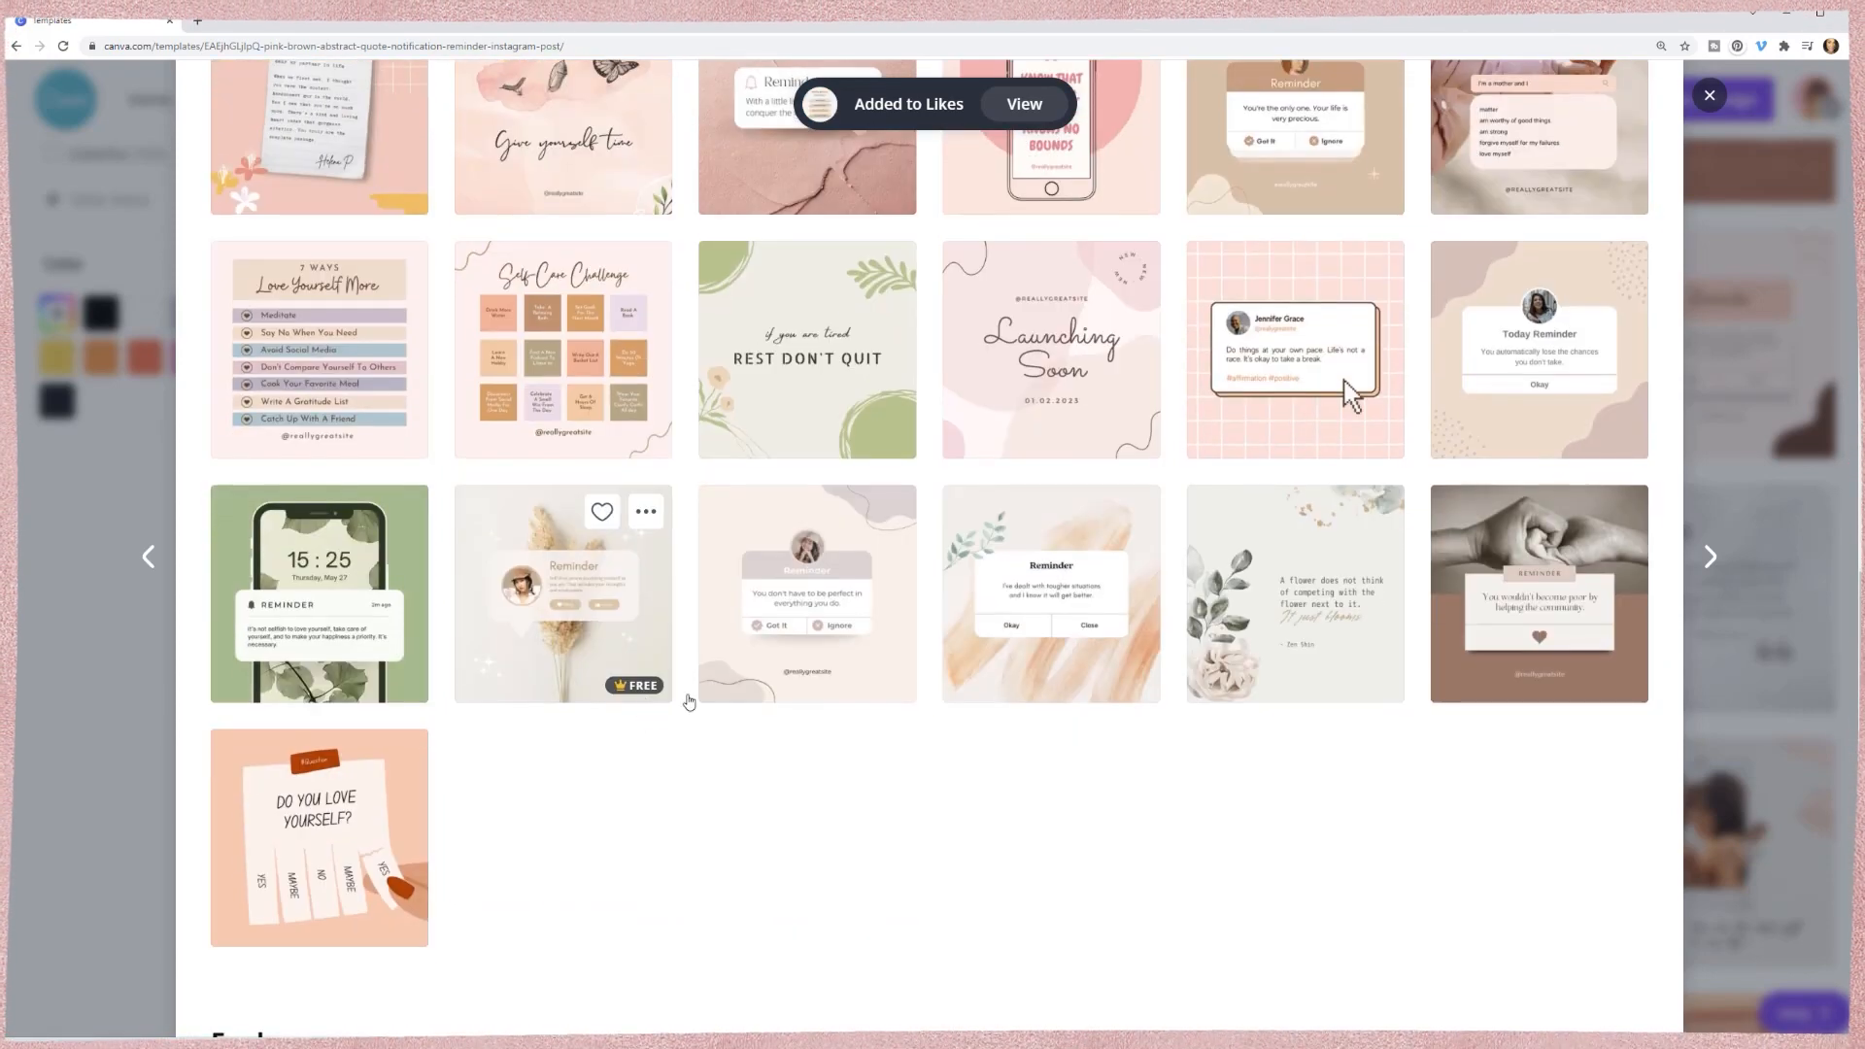
{"action": "scroll", "coordinate": [687, 699], "scroll_direction": "up", "scroll_amount": 12}
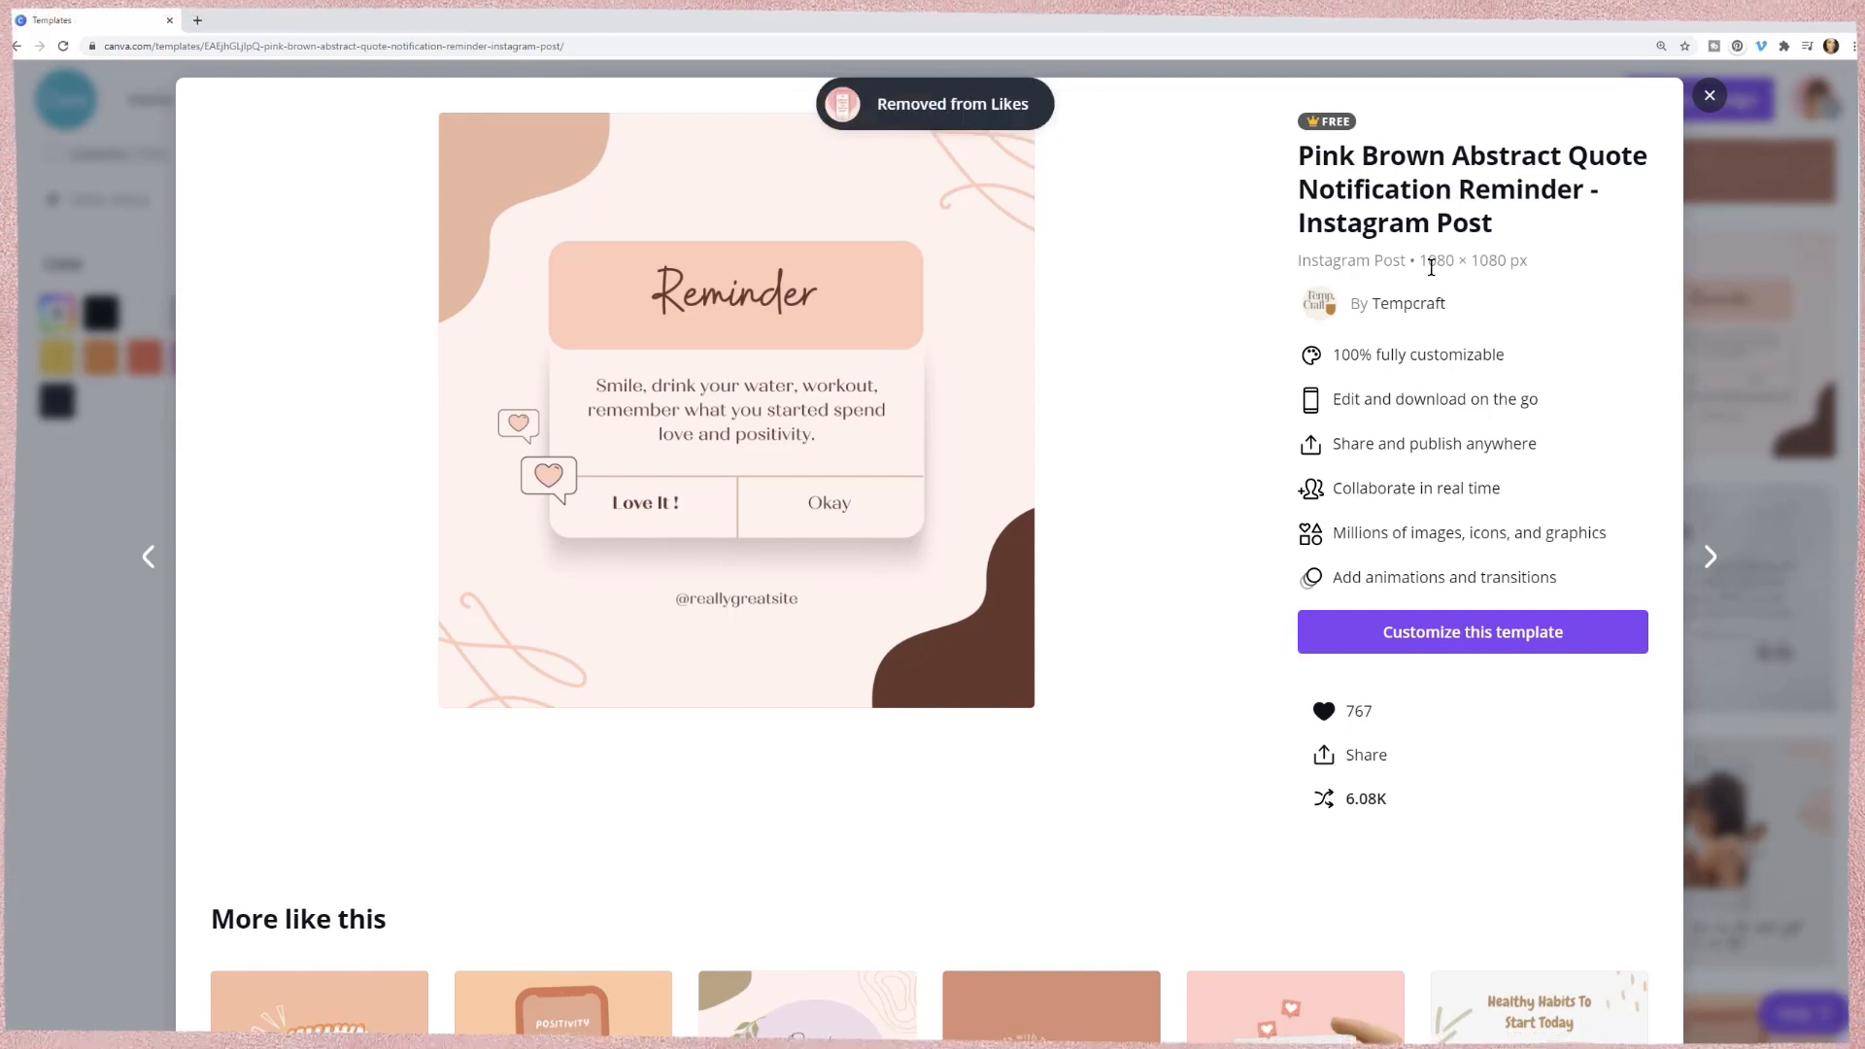
{"action": "left_click", "coordinate": [1406, 305]}
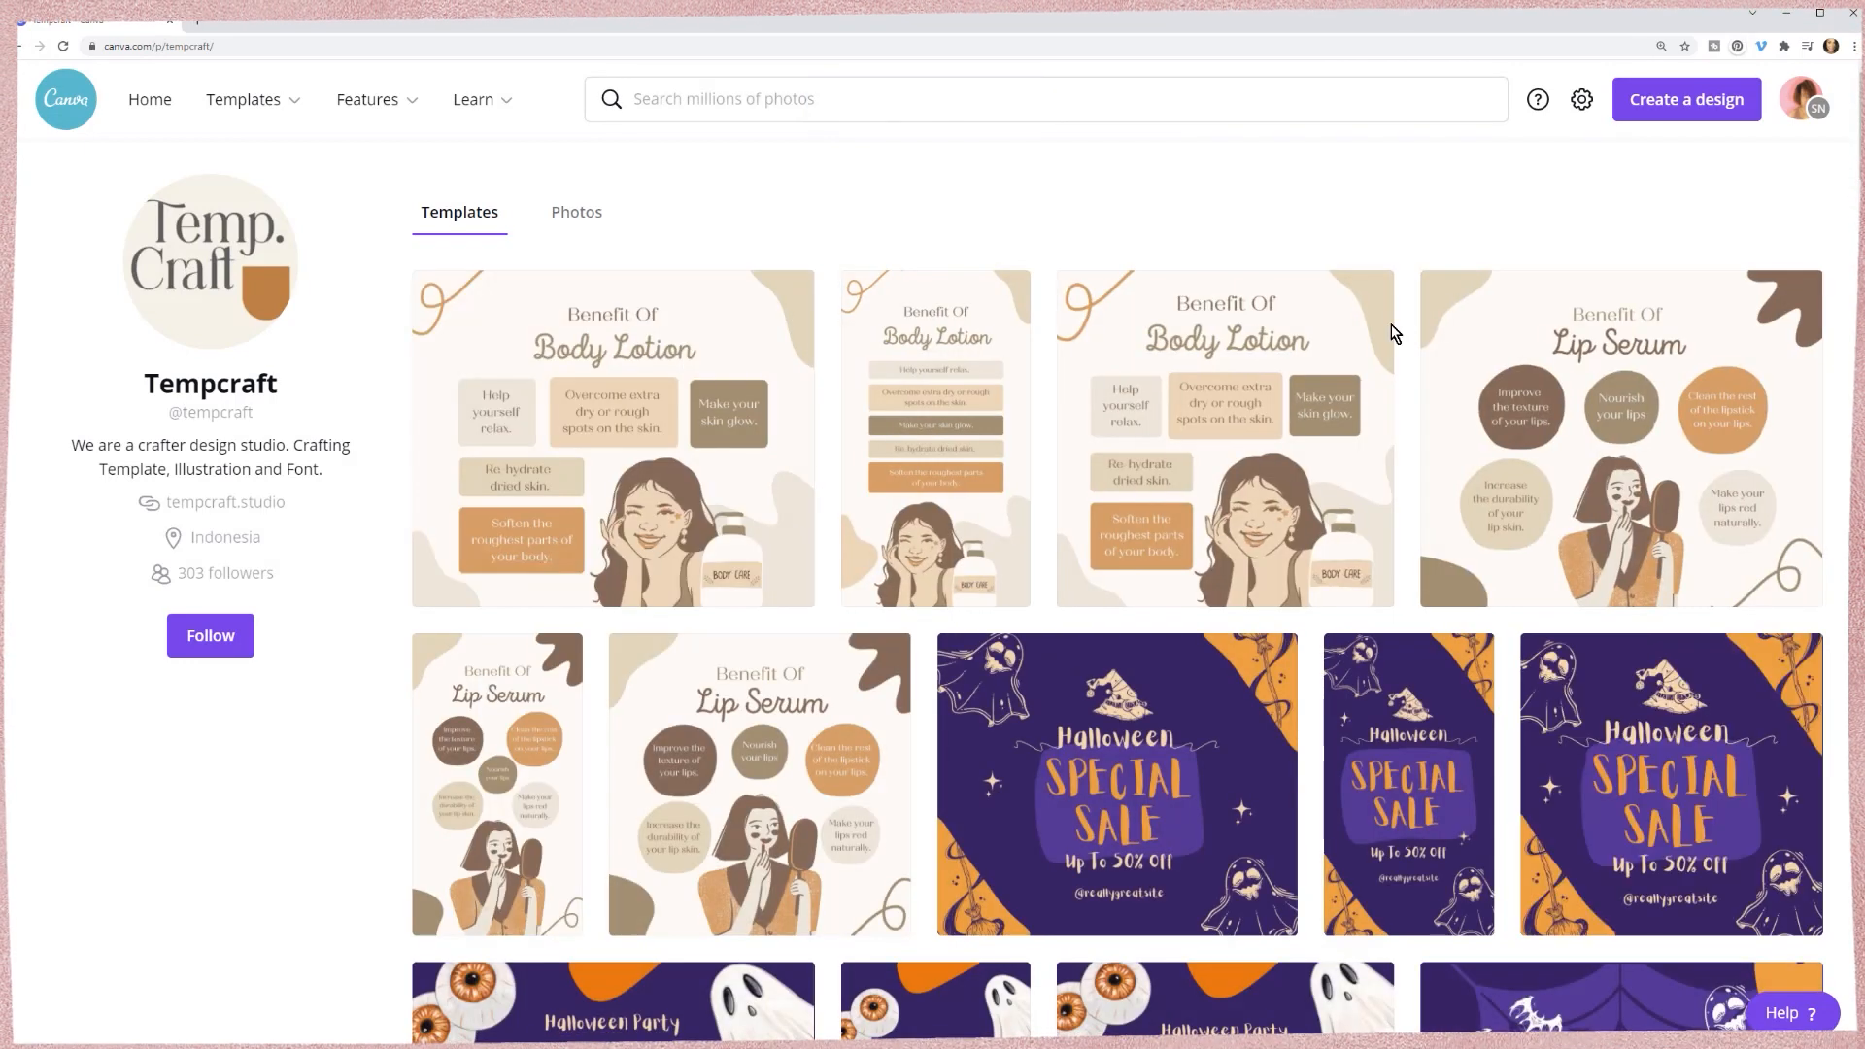
{"action": "left_click", "coordinate": [228, 647]}
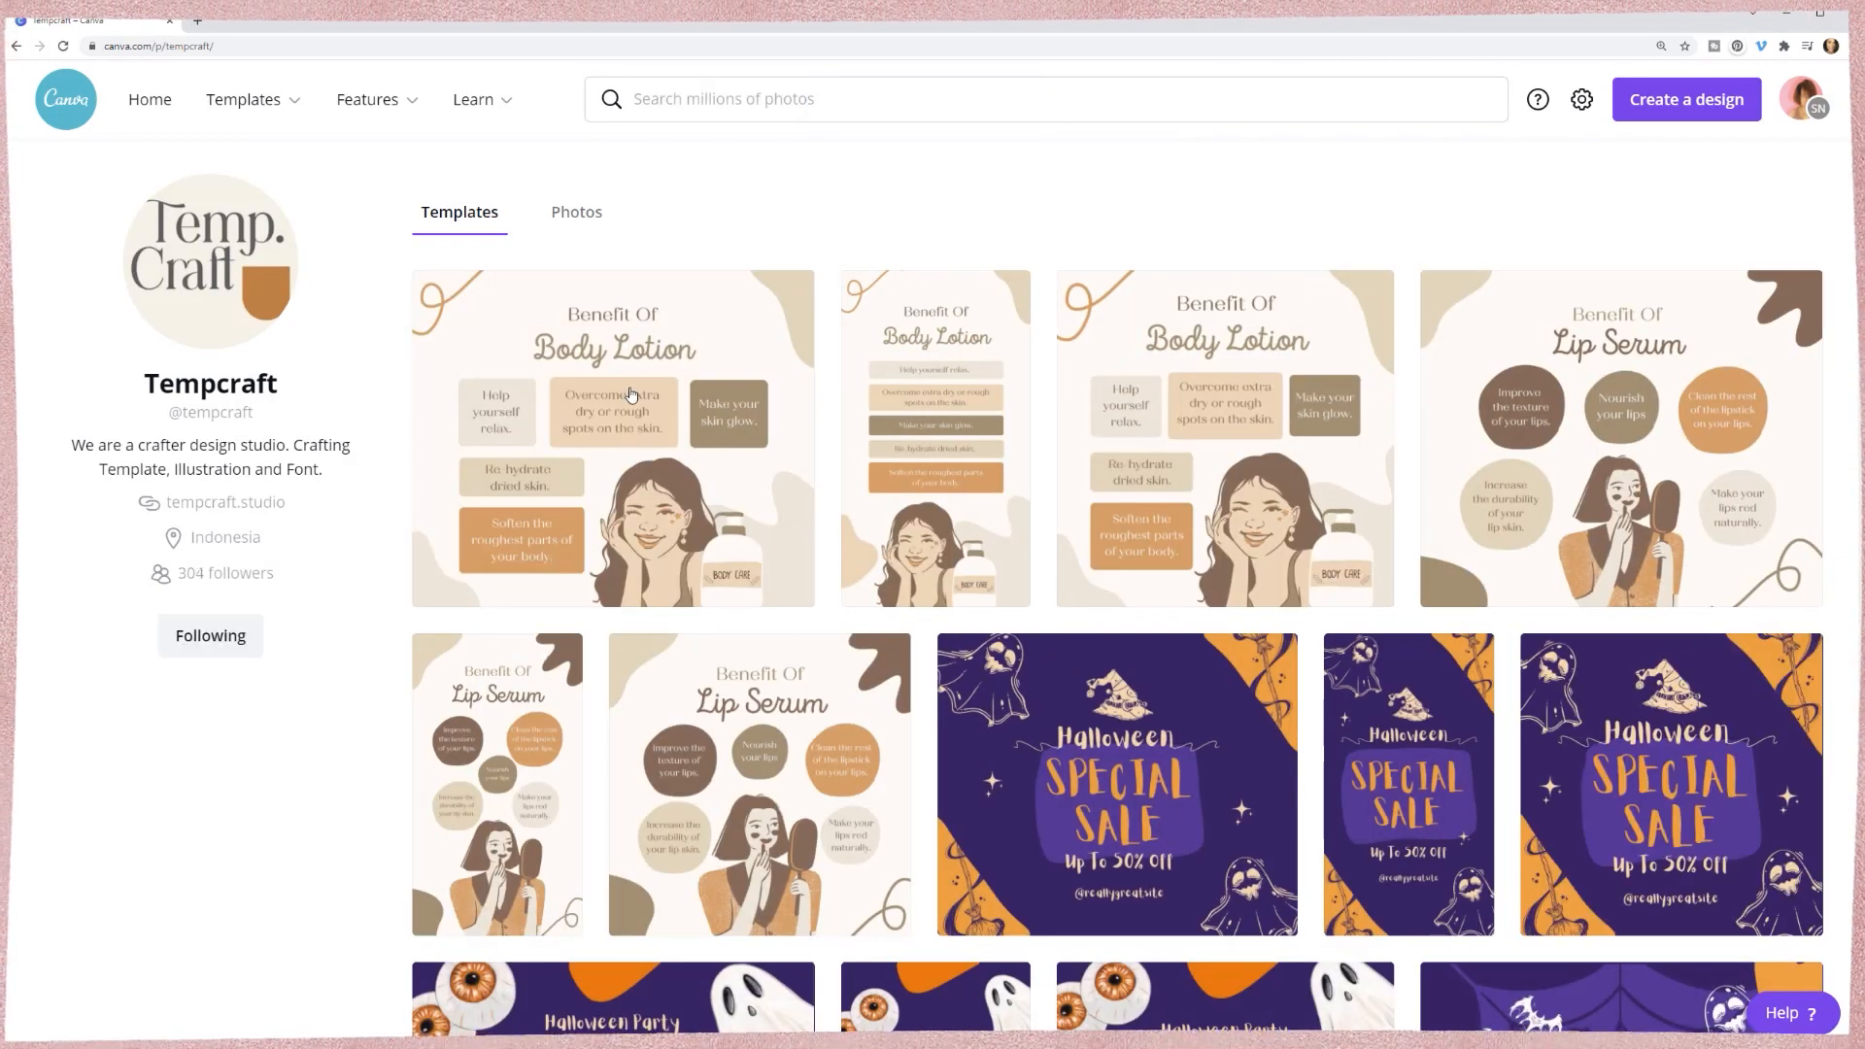
{"action": "mouse_move", "coordinate": [744, 297]}
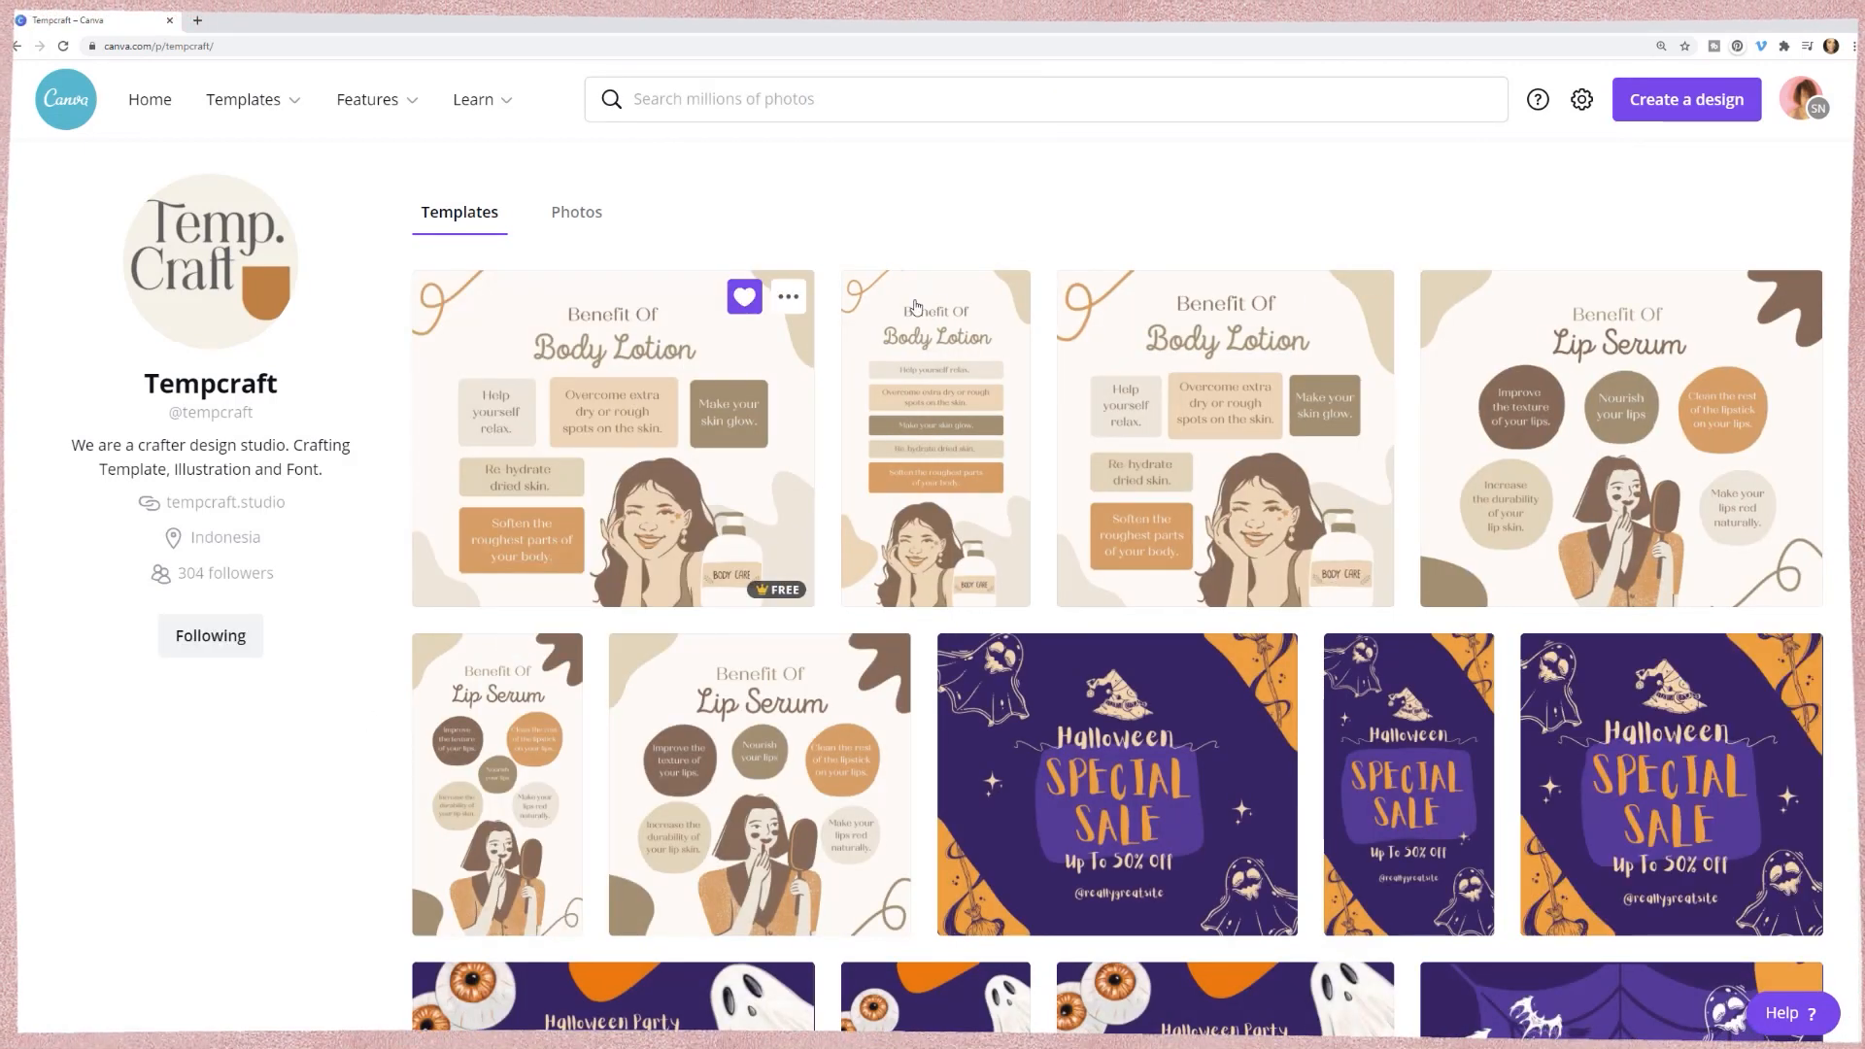
{"action": "left_click", "coordinate": [960, 296]}
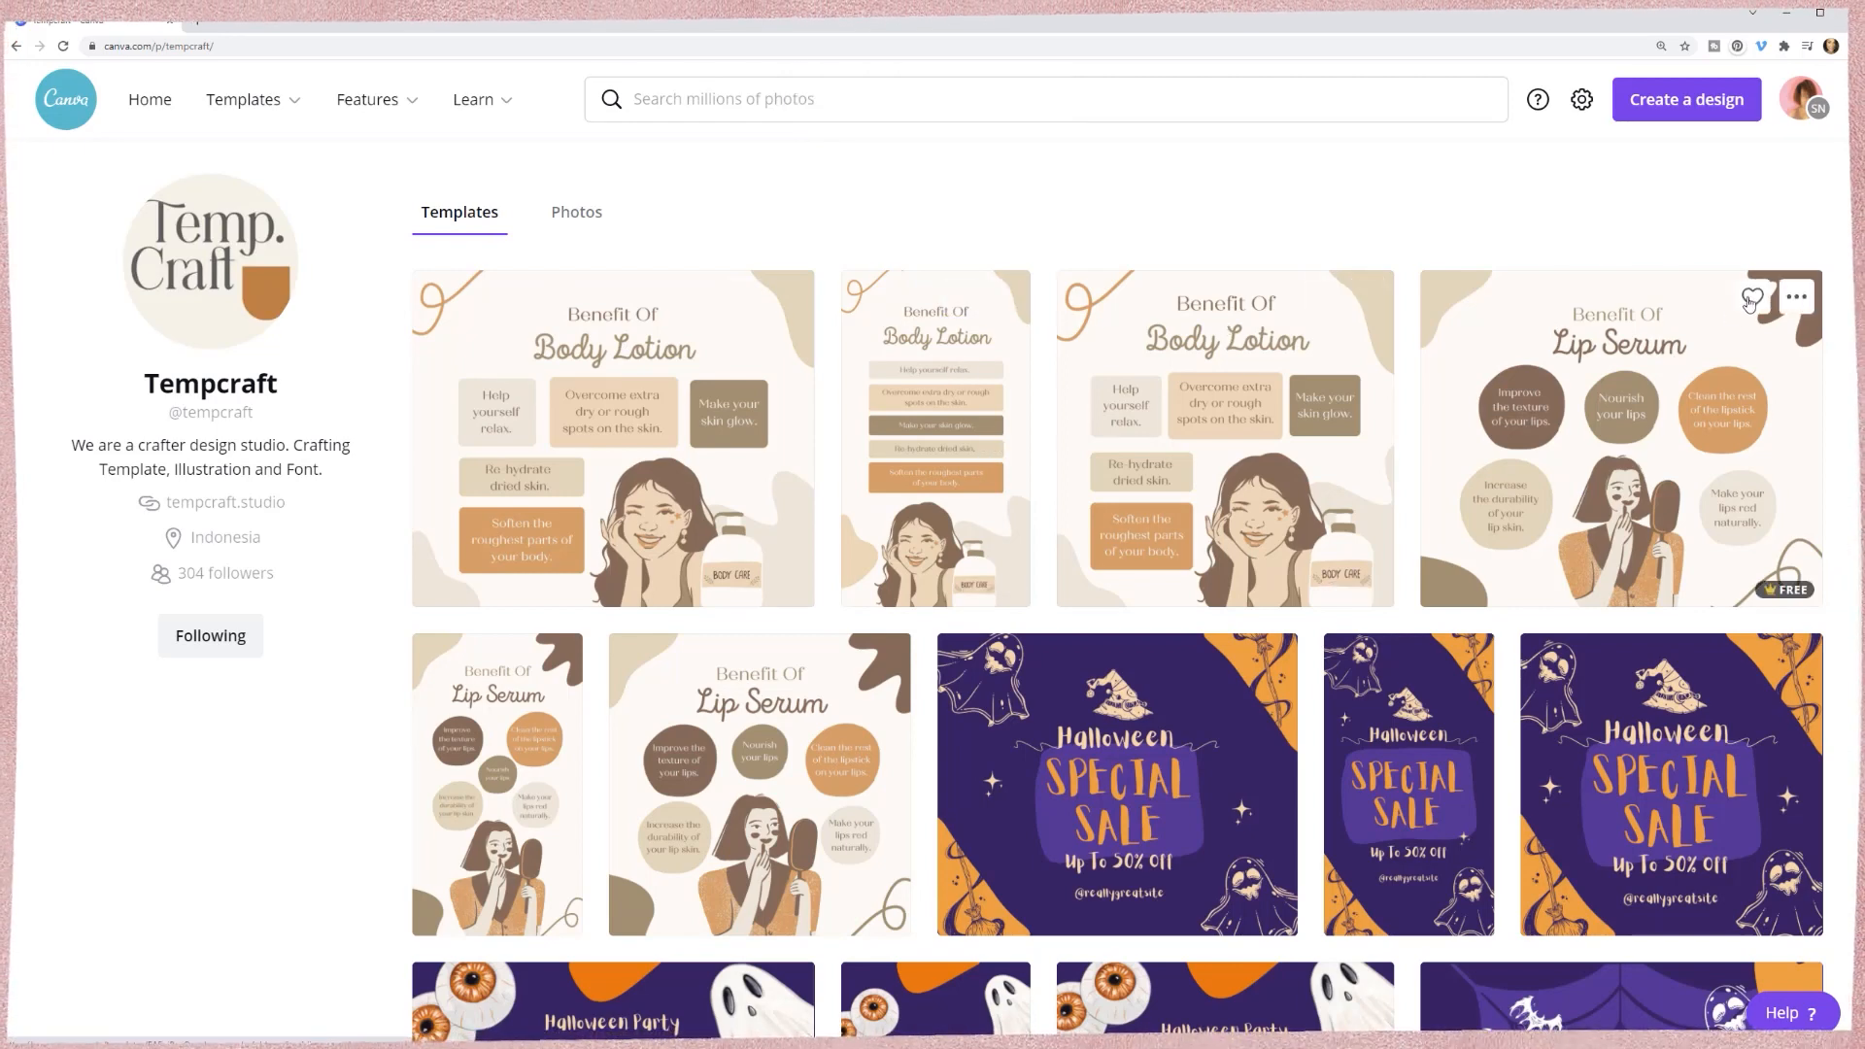
{"action": "scroll", "coordinate": [875, 603], "scroll_direction": "down", "scroll_amount": 1}
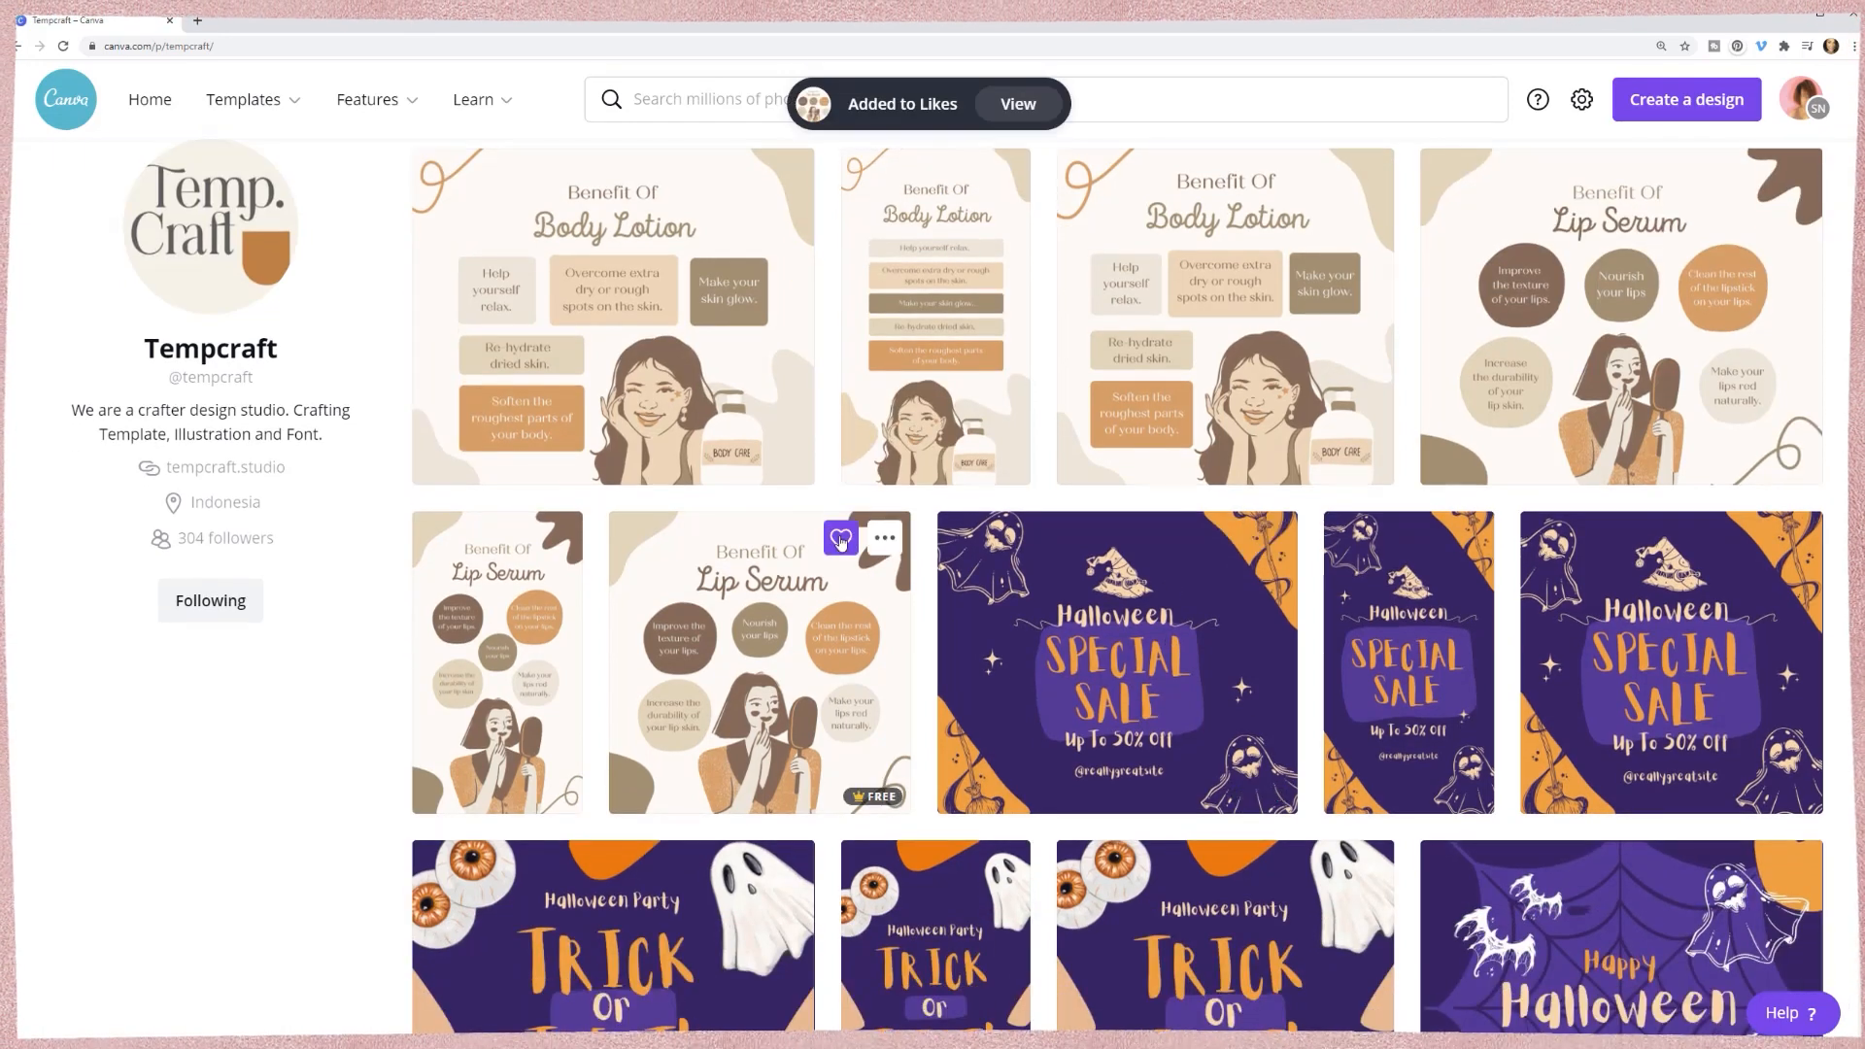
{"action": "scroll", "coordinate": [1144, 623], "scroll_direction": "down", "scroll_amount": 8}
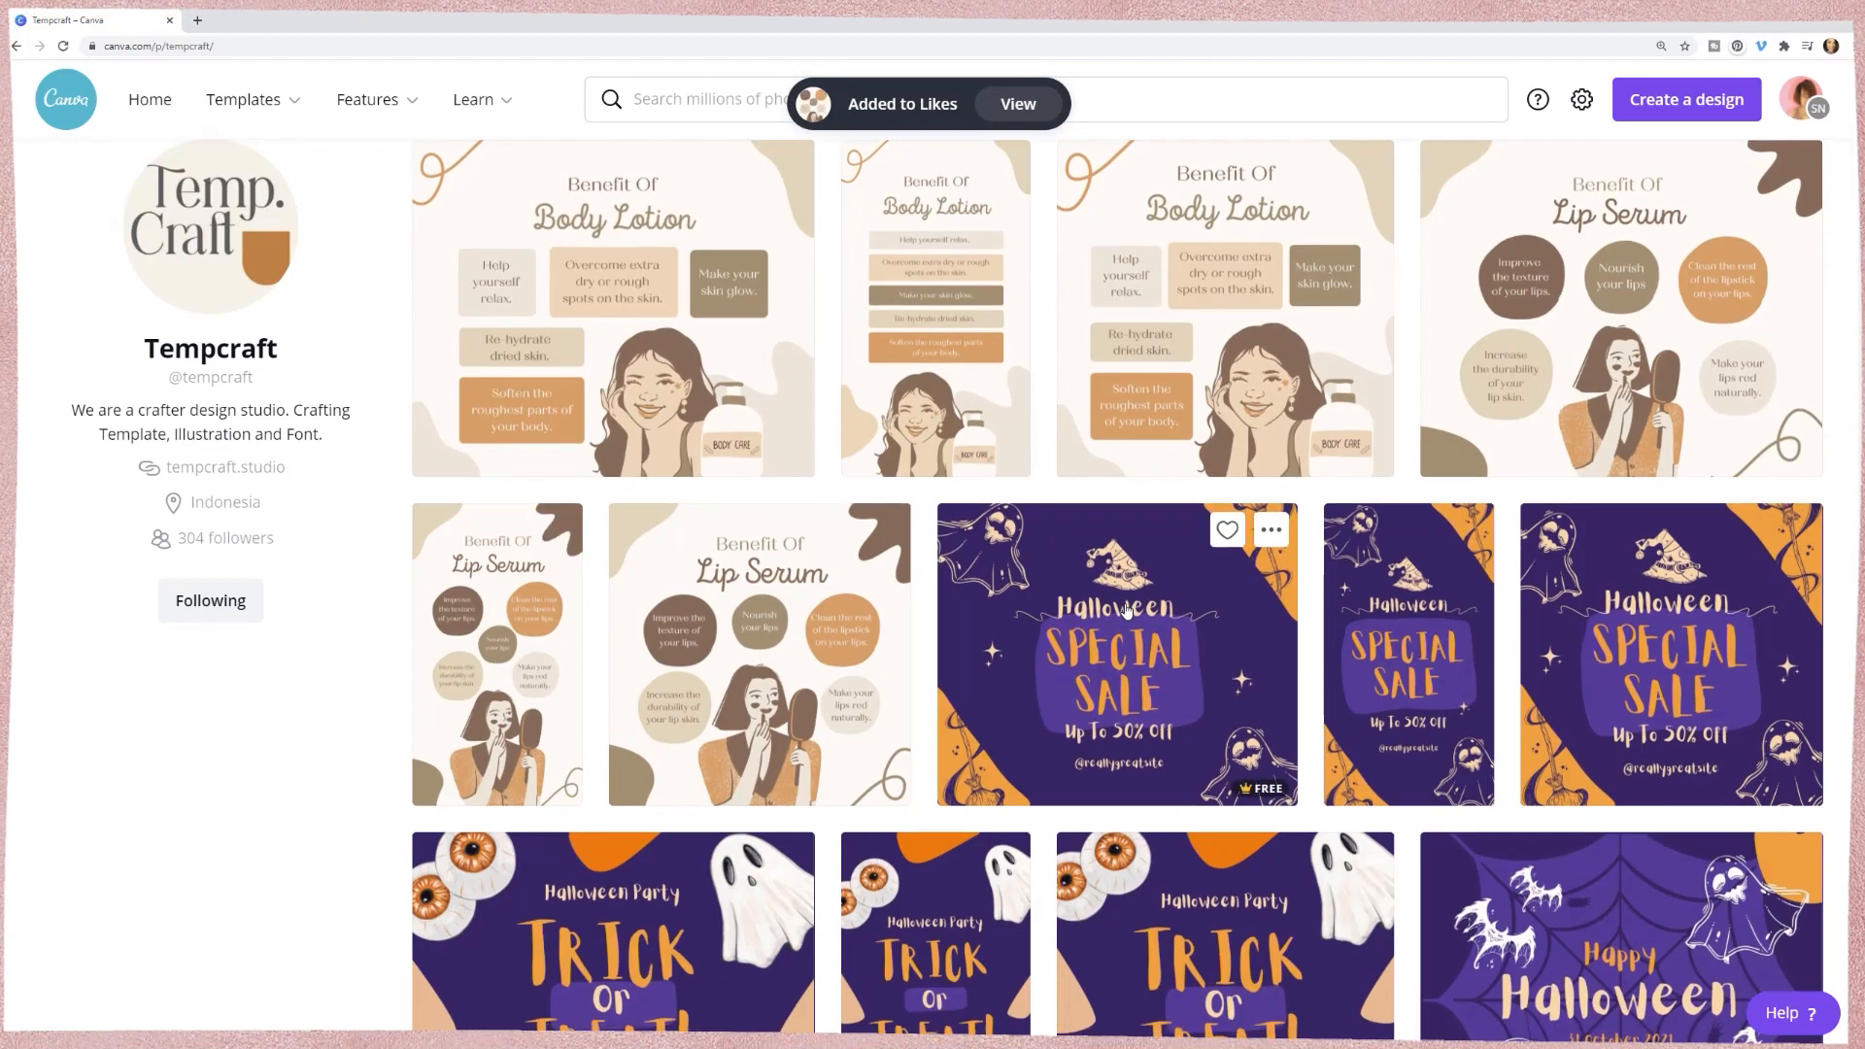
{"action": "scroll", "coordinate": [1144, 623], "scroll_direction": "up", "scroll_amount": 1}
{"action": "scroll", "coordinate": [966, 595], "scroll_direction": "down", "scroll_amount": 8}
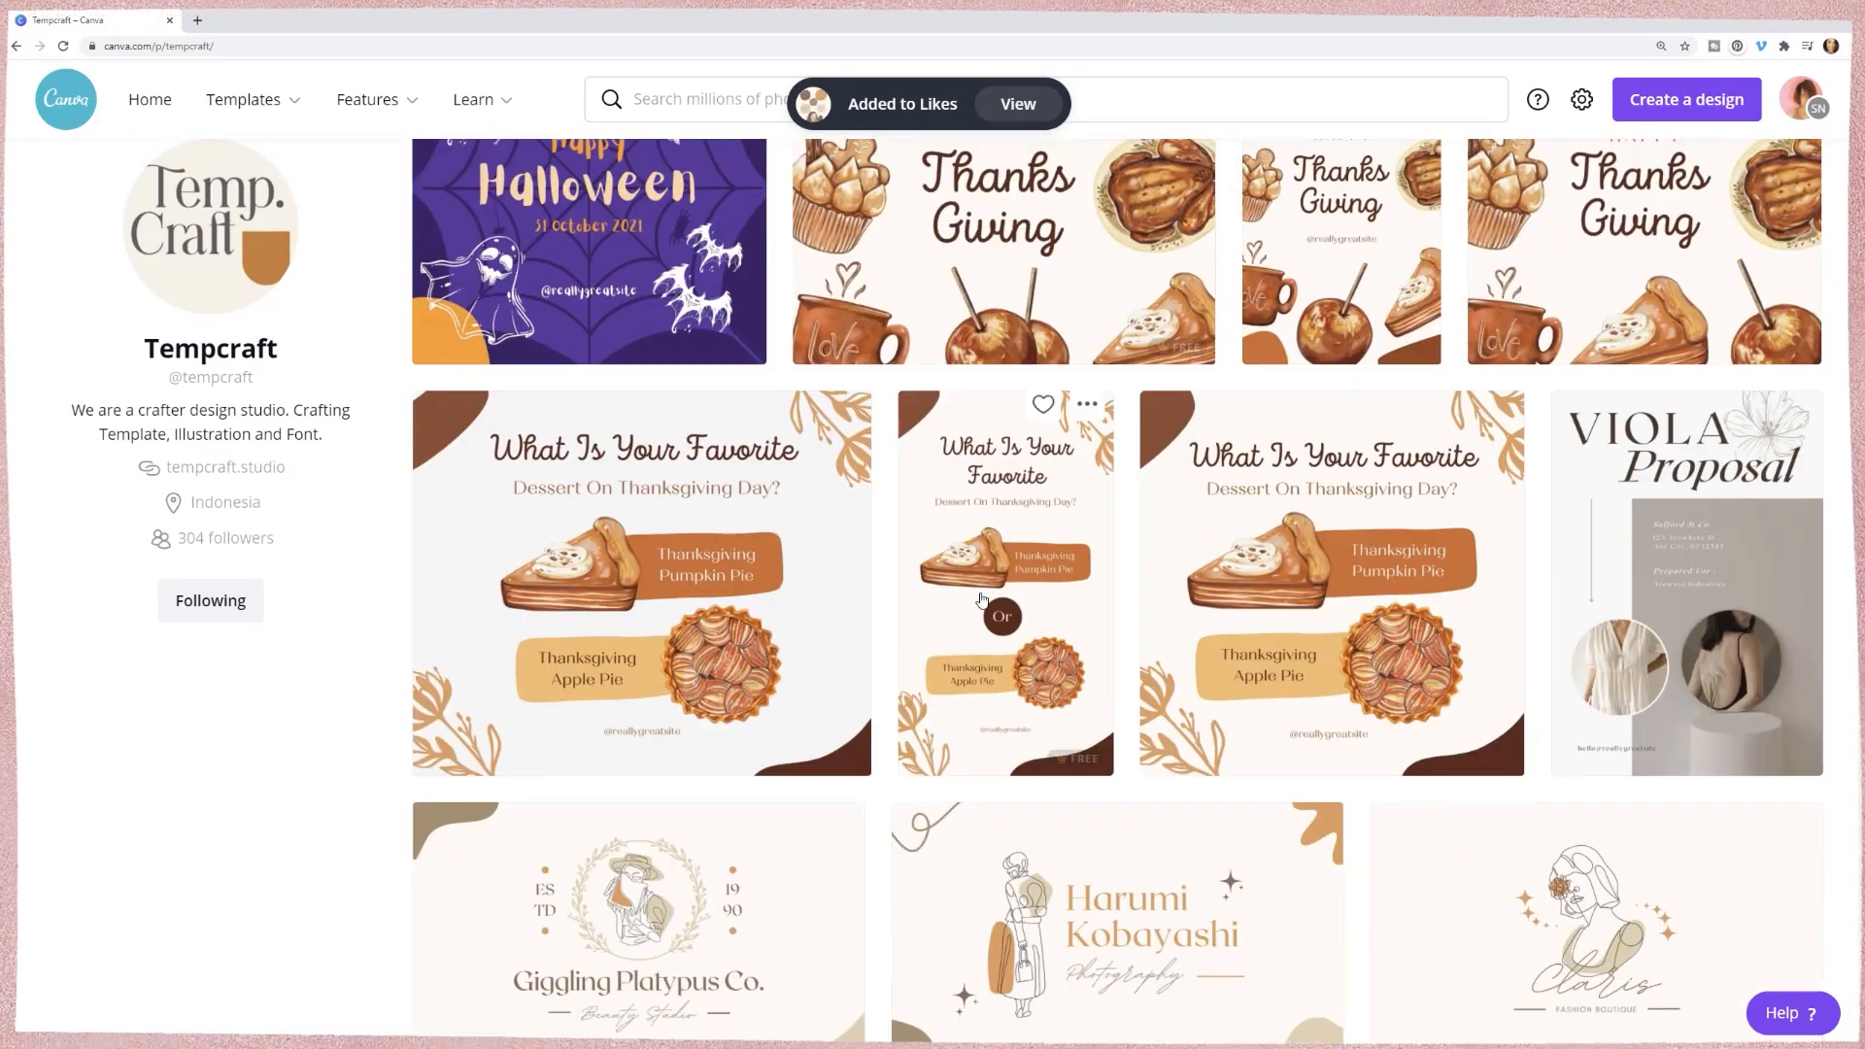
{"action": "scroll", "coordinate": [985, 605], "scroll_direction": "down", "scroll_amount": 1}
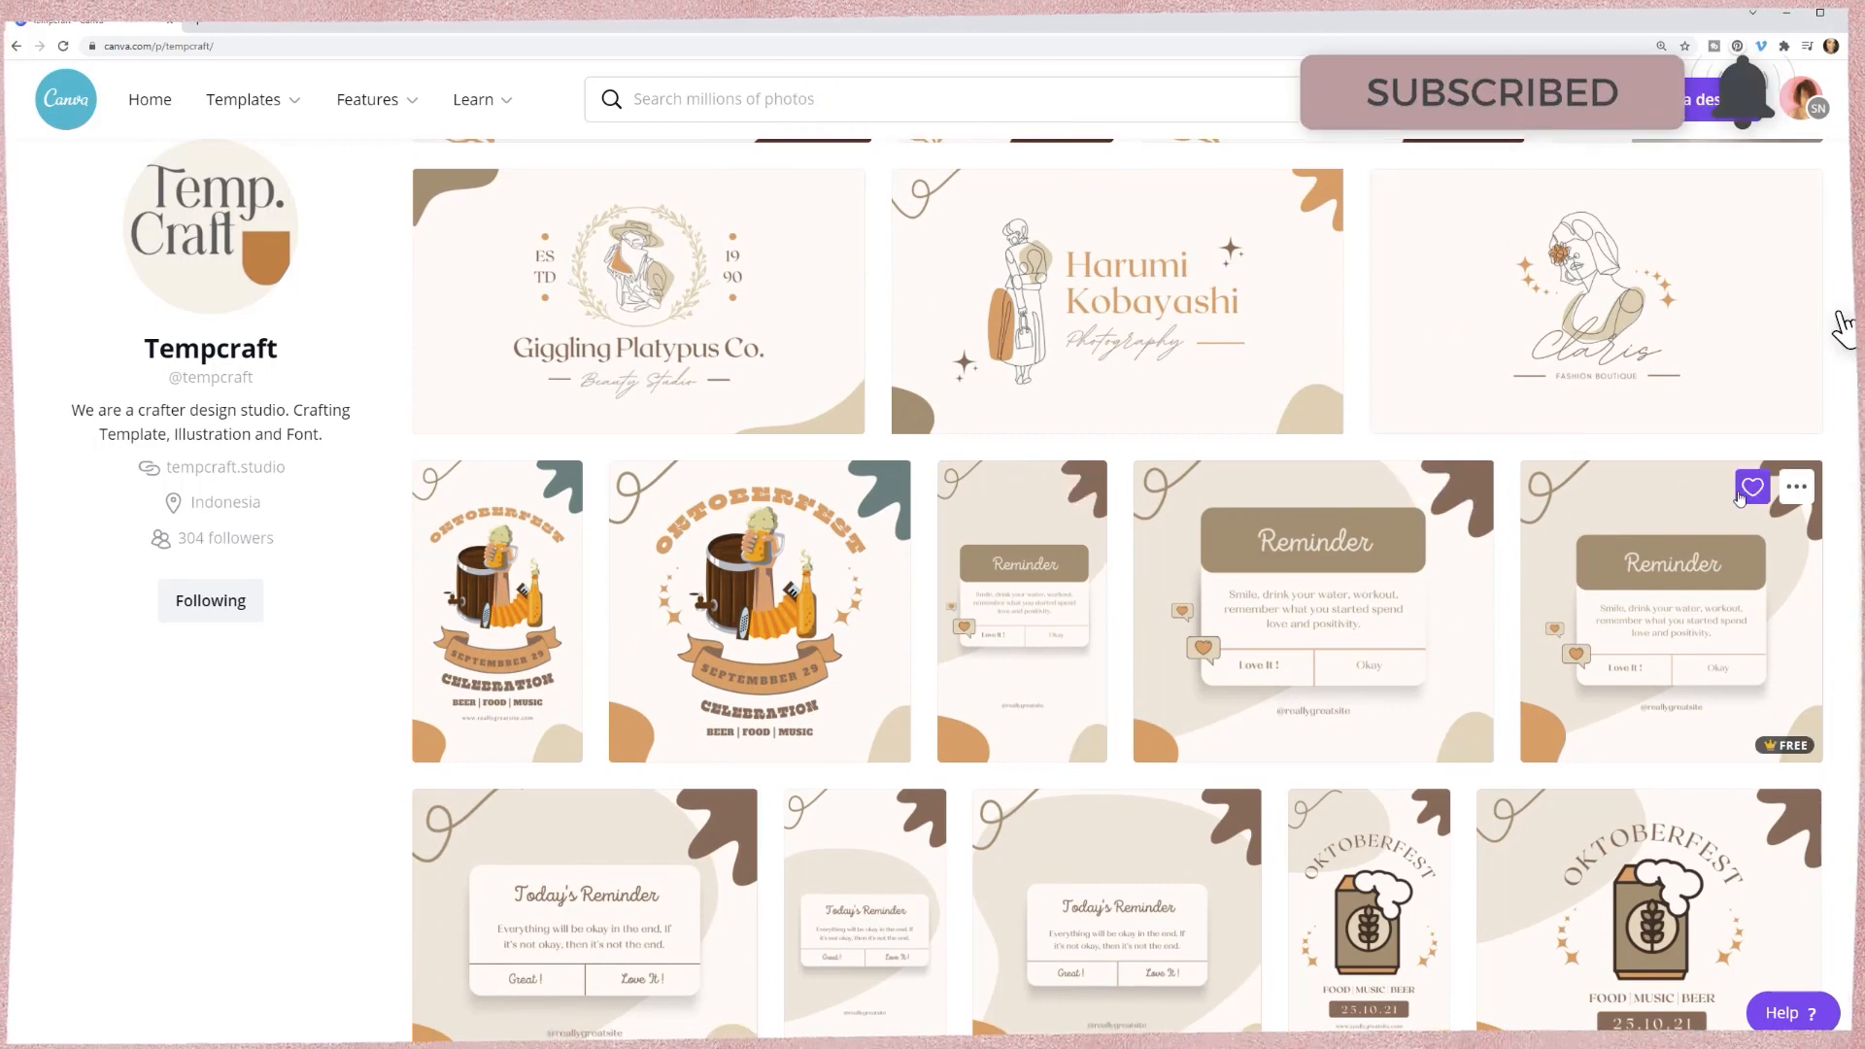
{"action": "left_click", "coordinate": [1751, 486]}
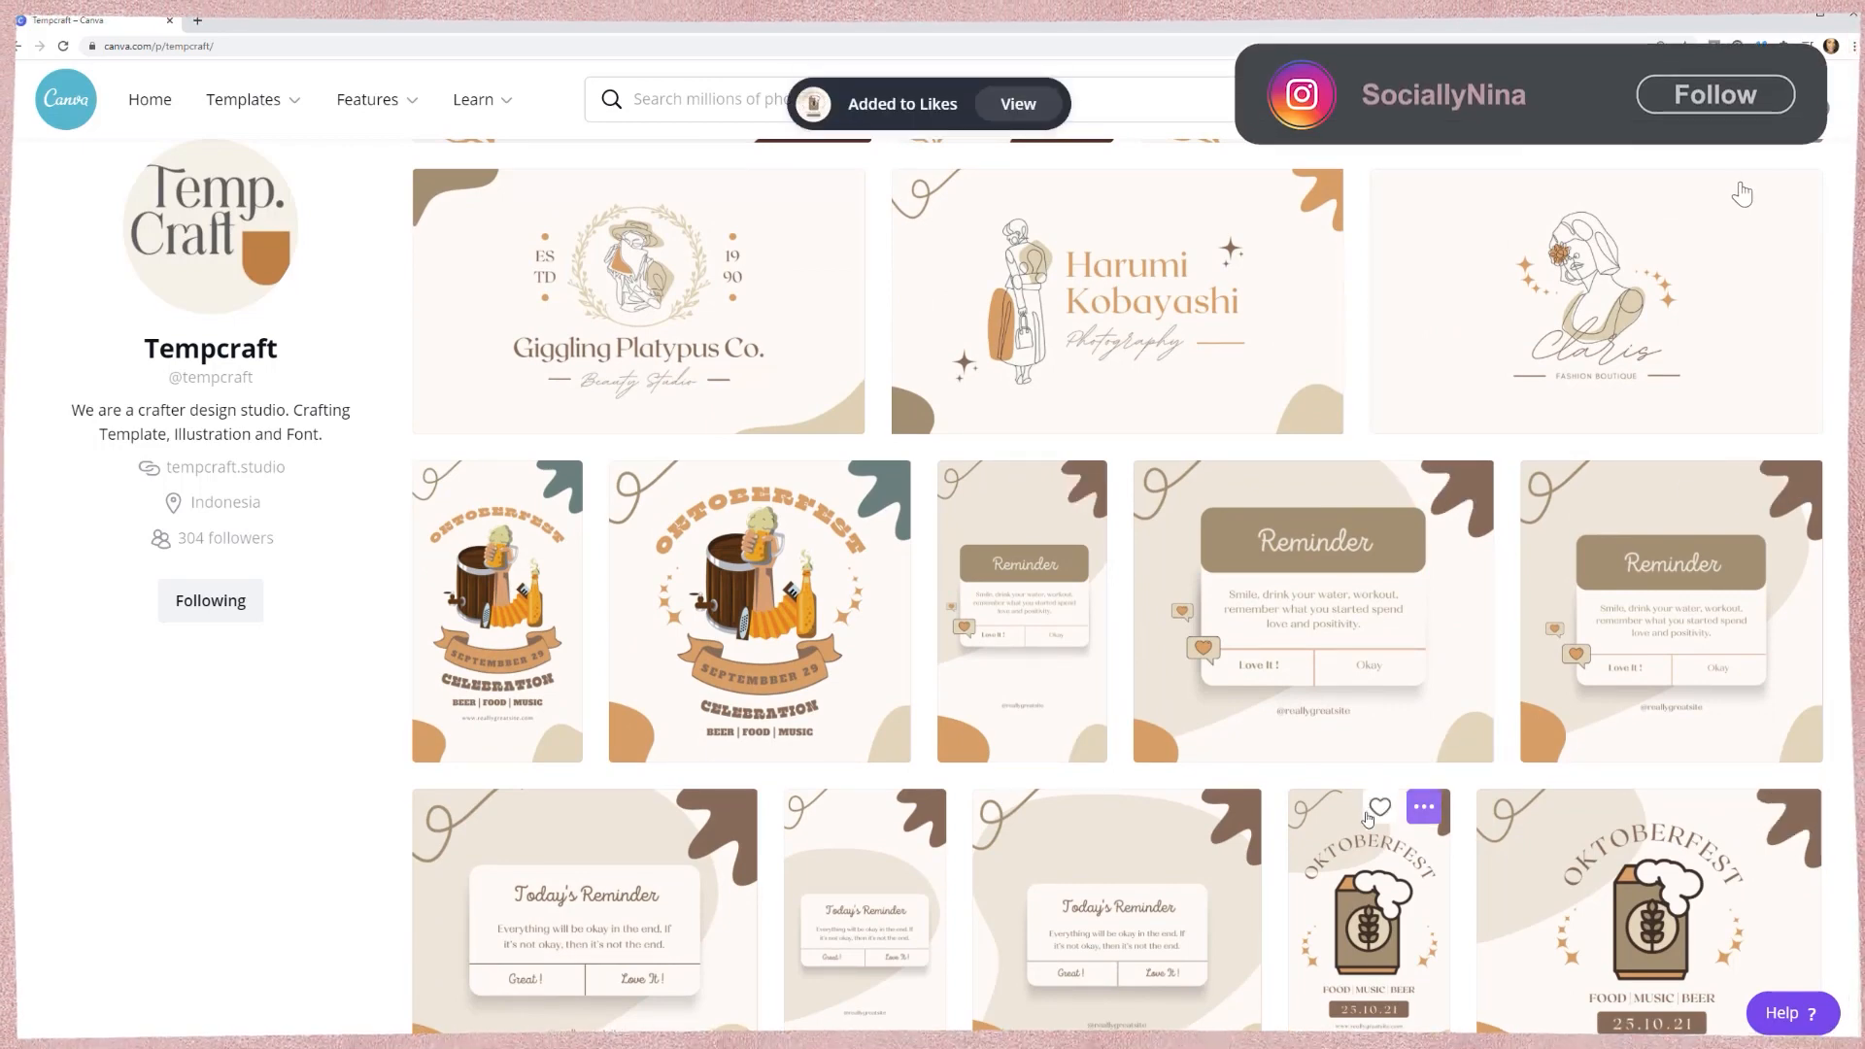
{"action": "left_click", "coordinate": [1377, 814]}
{"action": "scroll", "coordinate": [1616, 765], "scroll_direction": "down", "scroll_amount": 10}
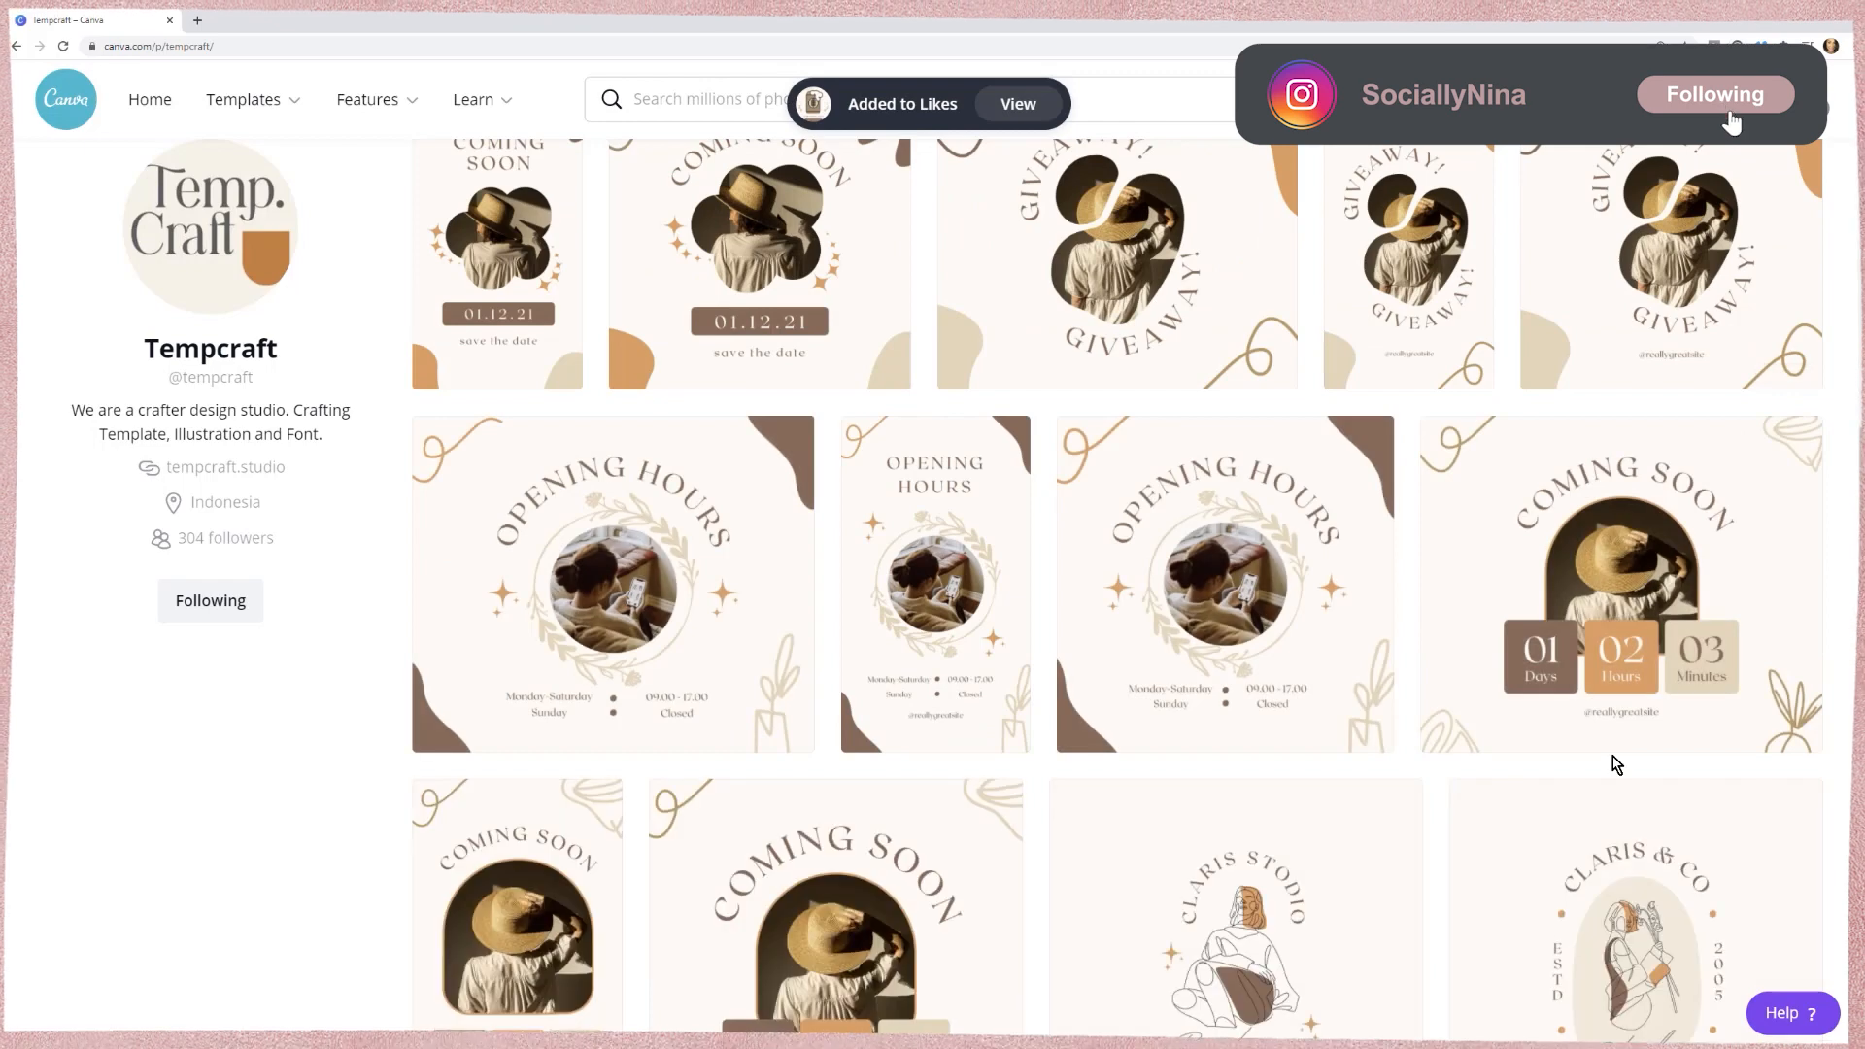
{"action": "scroll", "coordinate": [1615, 765], "scroll_direction": "down", "scroll_amount": 3}
{"action": "scroll", "coordinate": [1168, 611], "scroll_direction": "up", "scroll_amount": 6}
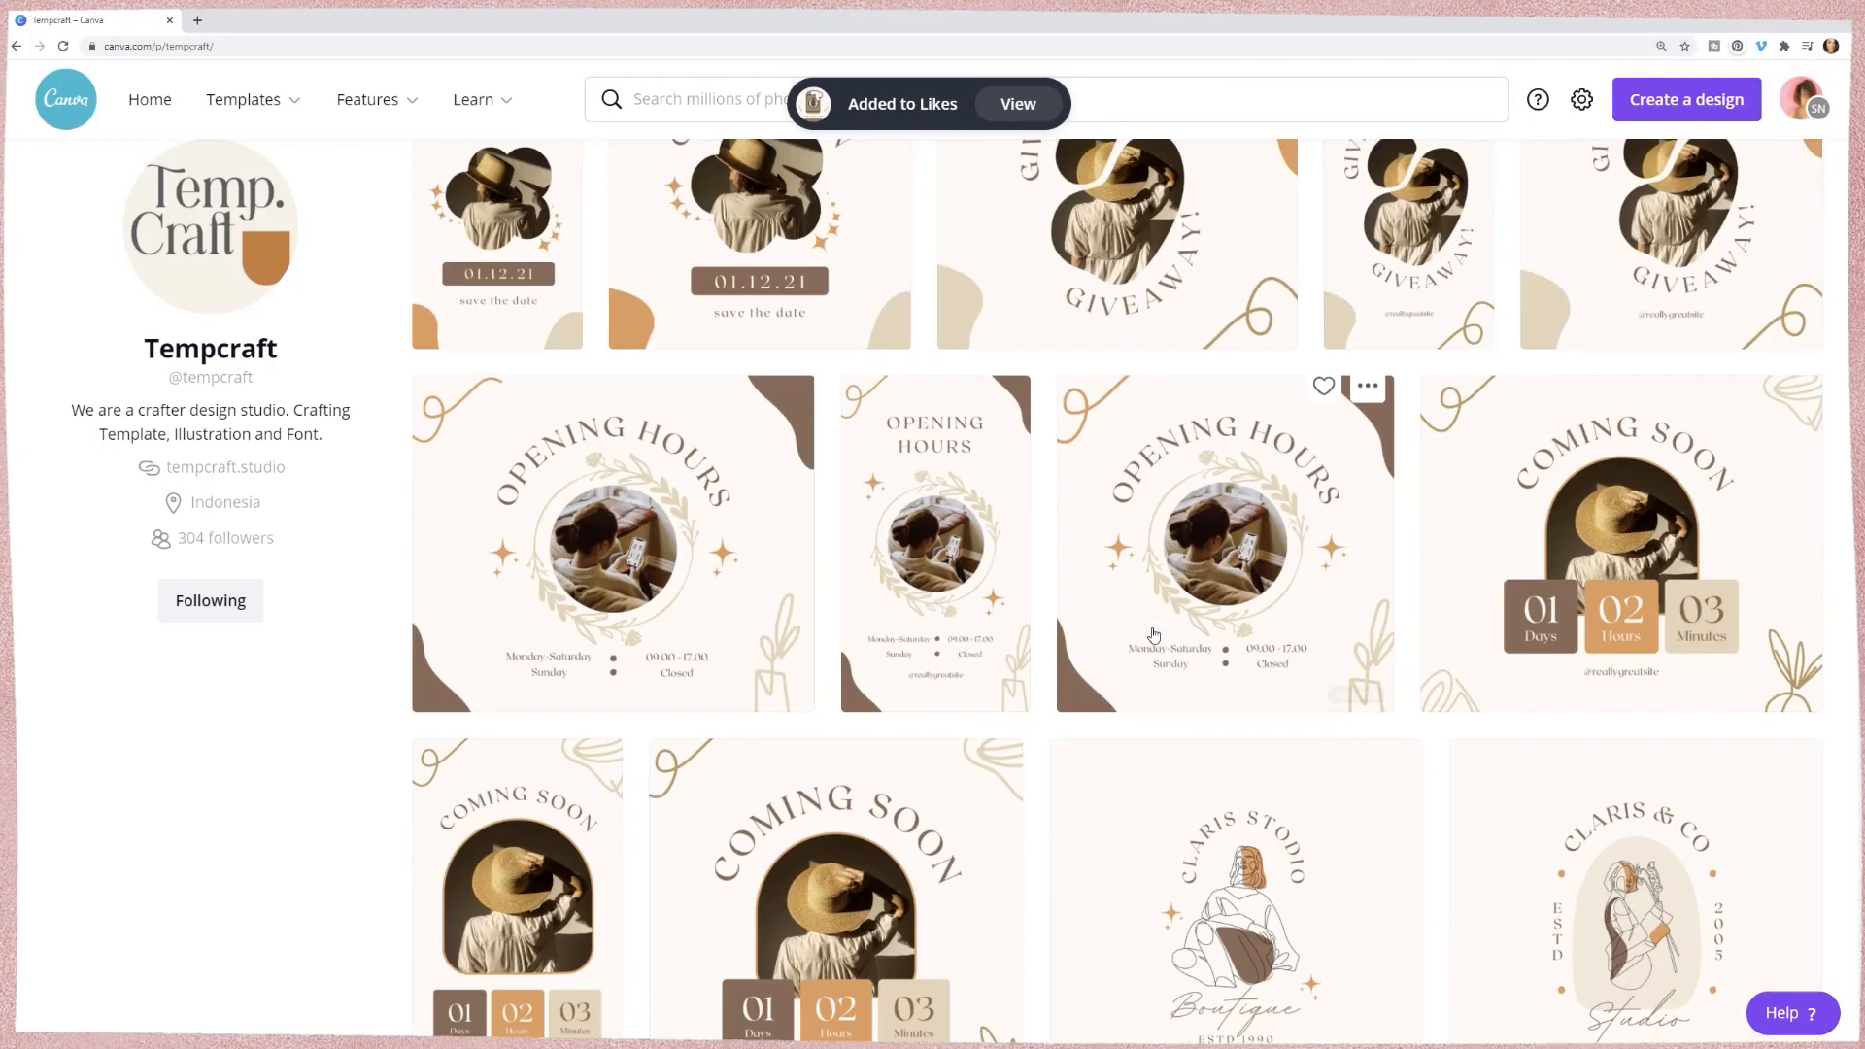
- Return to the home page and look up the Instagram Post templates within the social media designs
{"action": "left_click", "coordinate": [134, 111]}
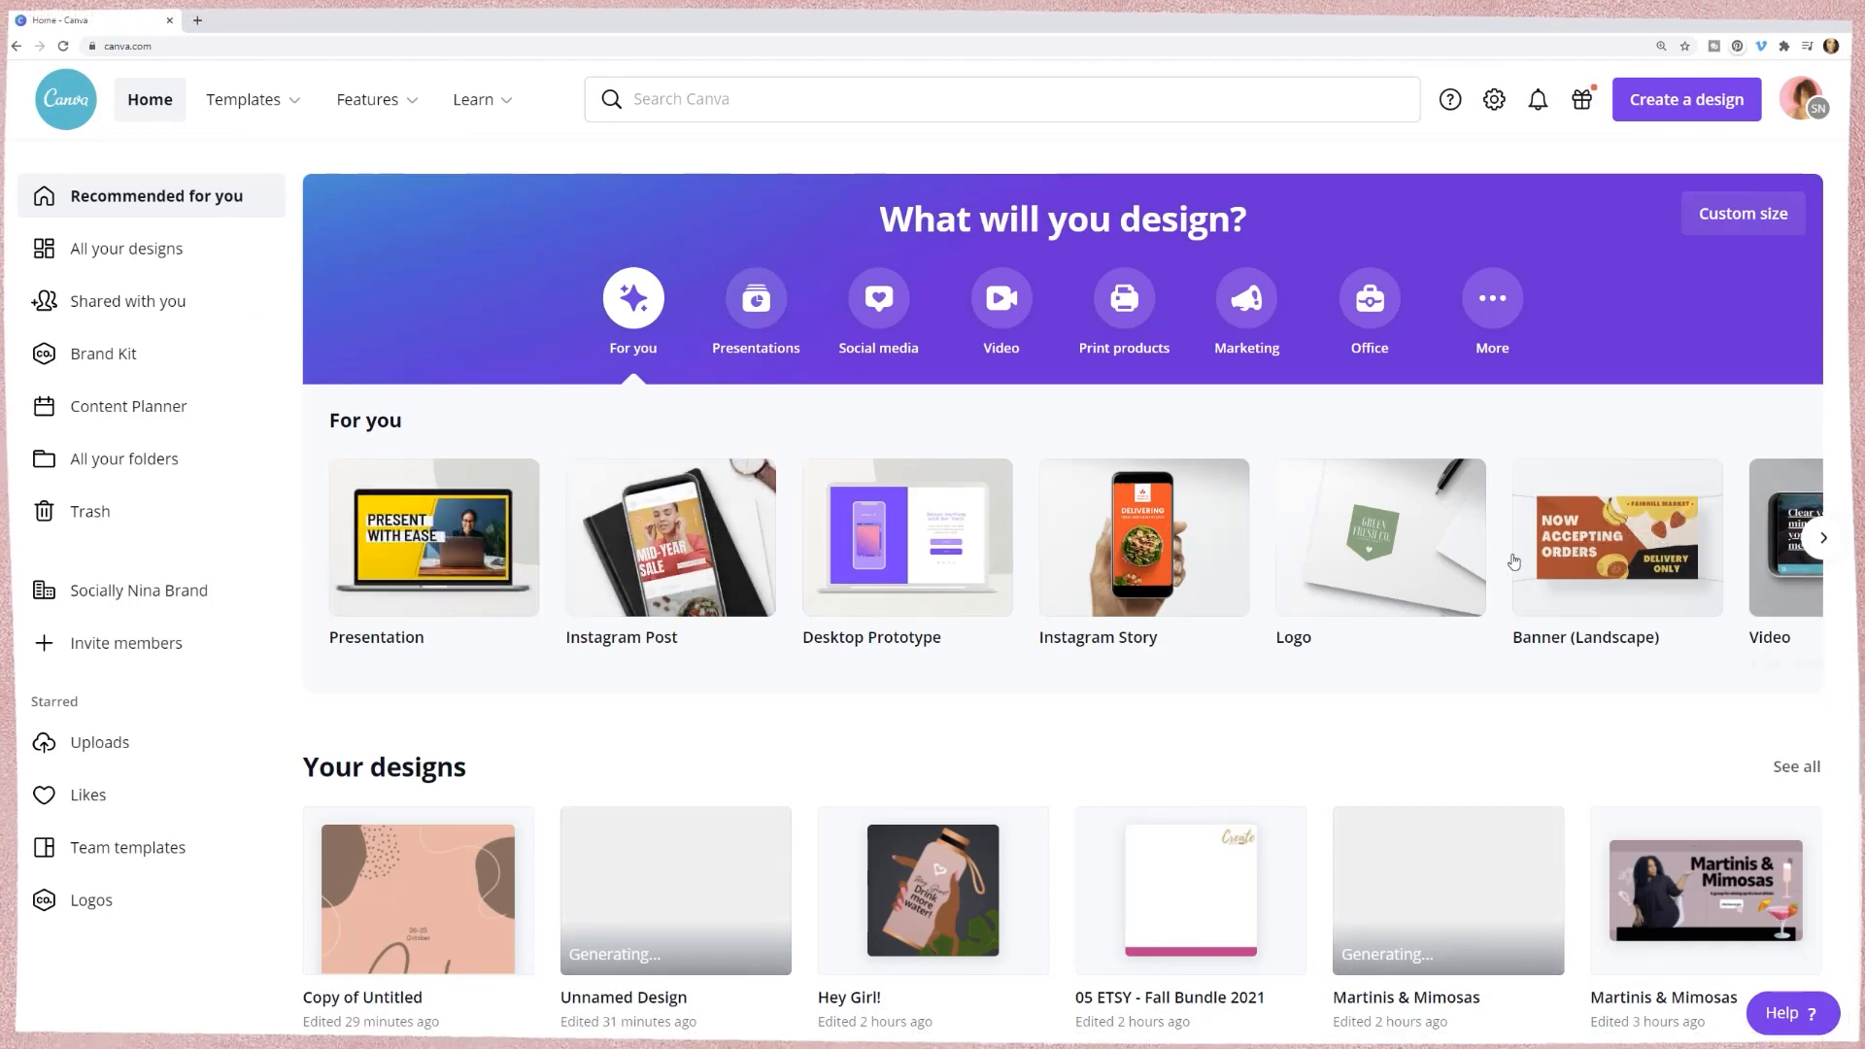
{"action": "mouse_move", "coordinate": [424, 539]}
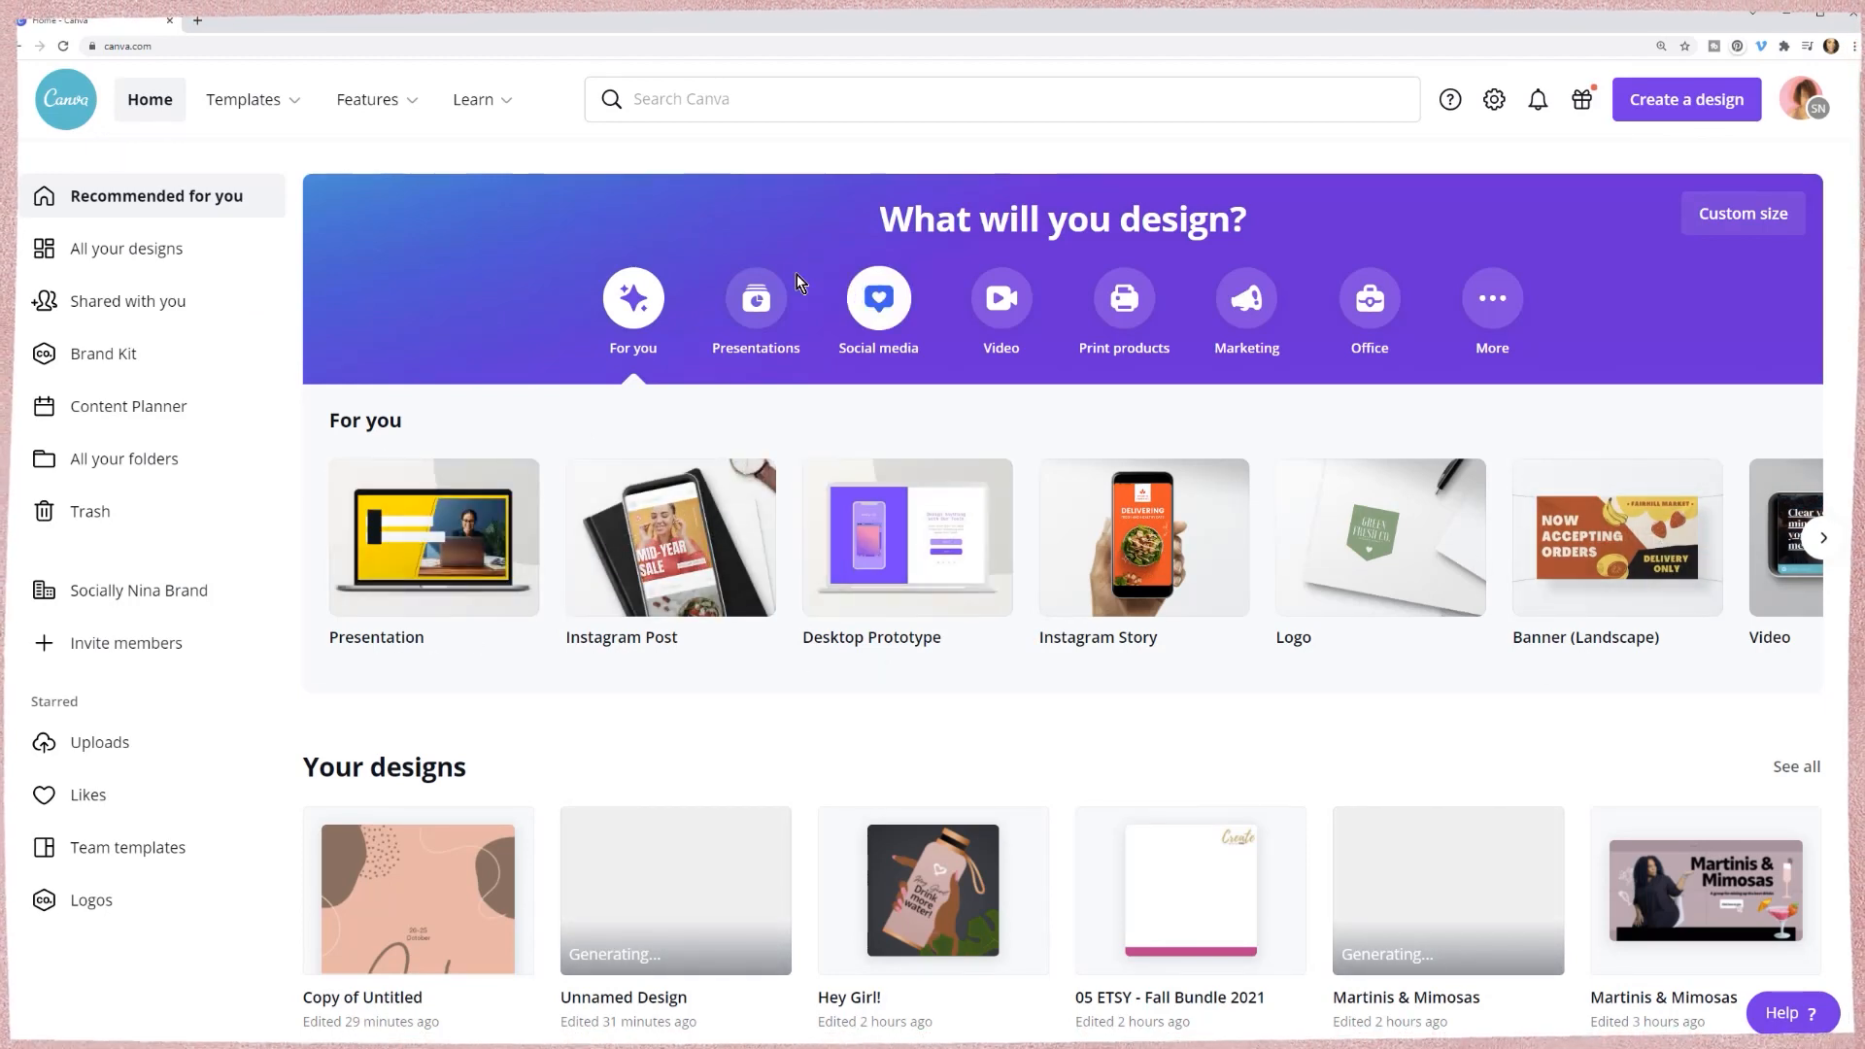
{"action": "left_click", "coordinate": [863, 316]}
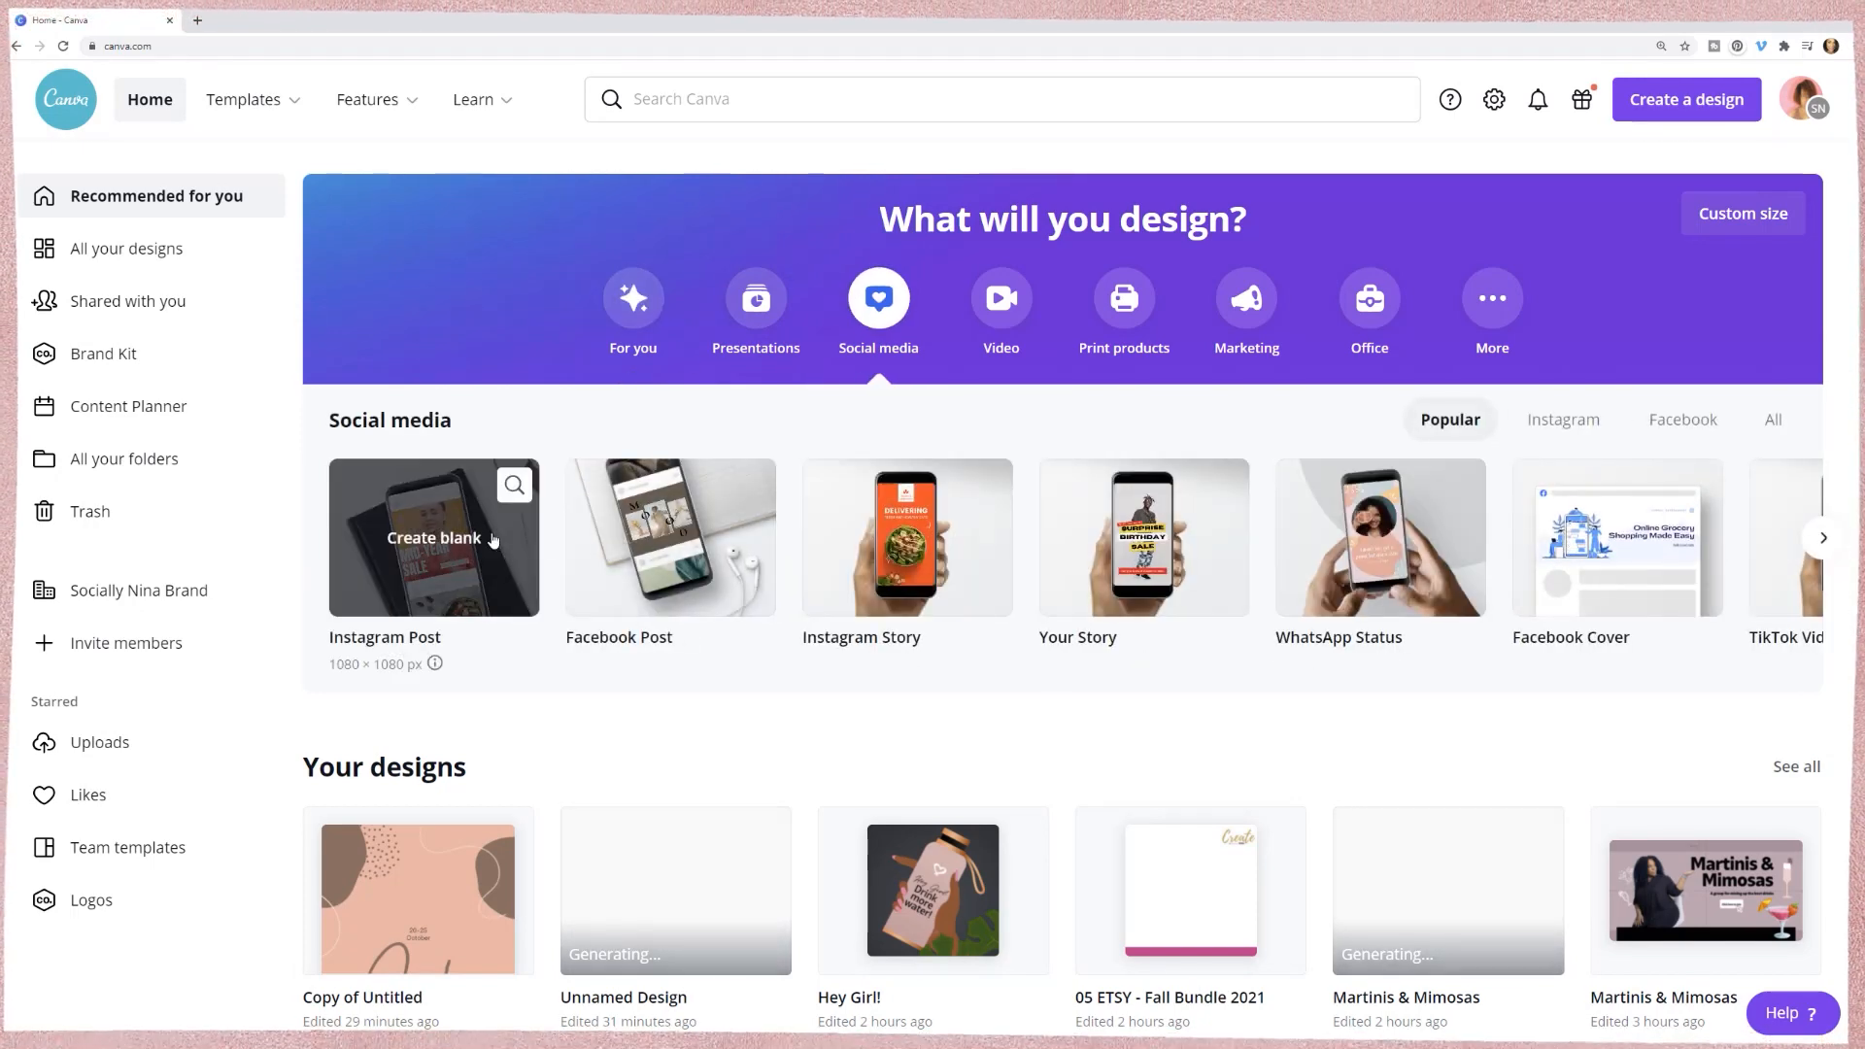
{"action": "left_click", "coordinate": [513, 486]}
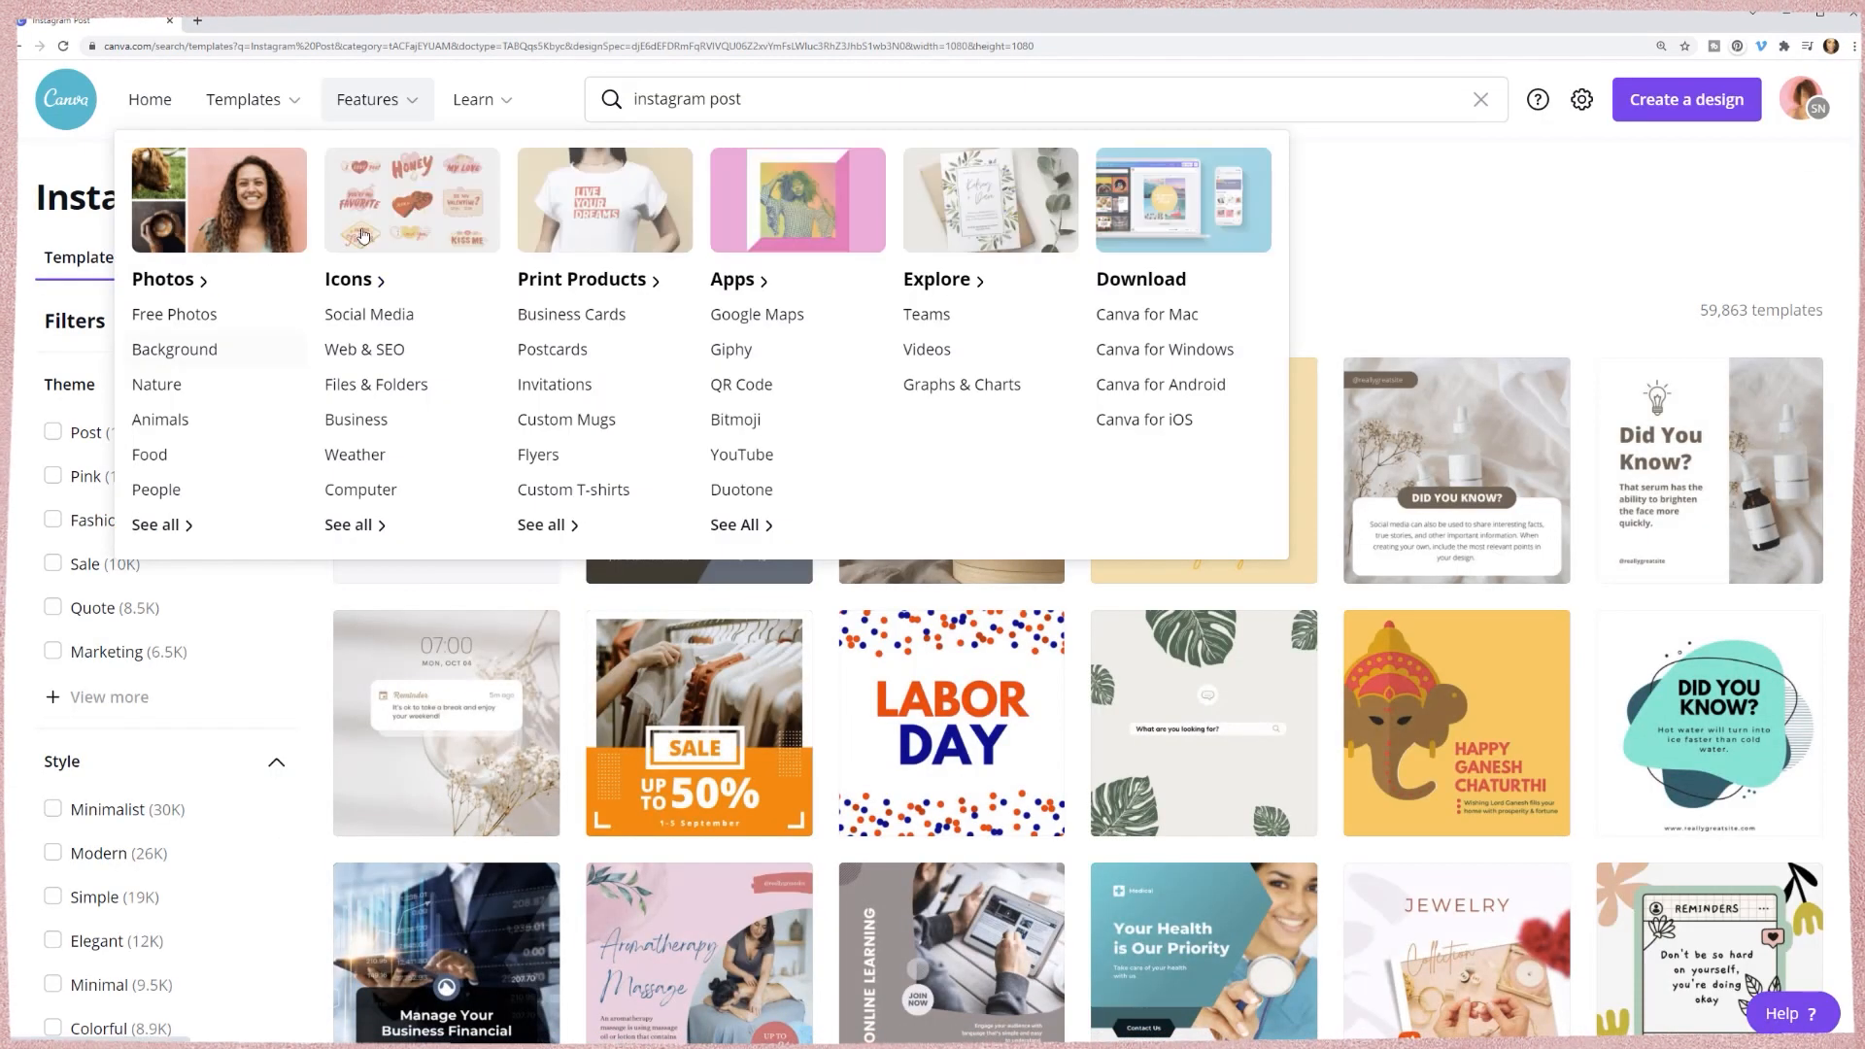
- Go back to the home page and create a blank Instagram Post from the social media designs
{"action": "left_click", "coordinate": [16, 45]}
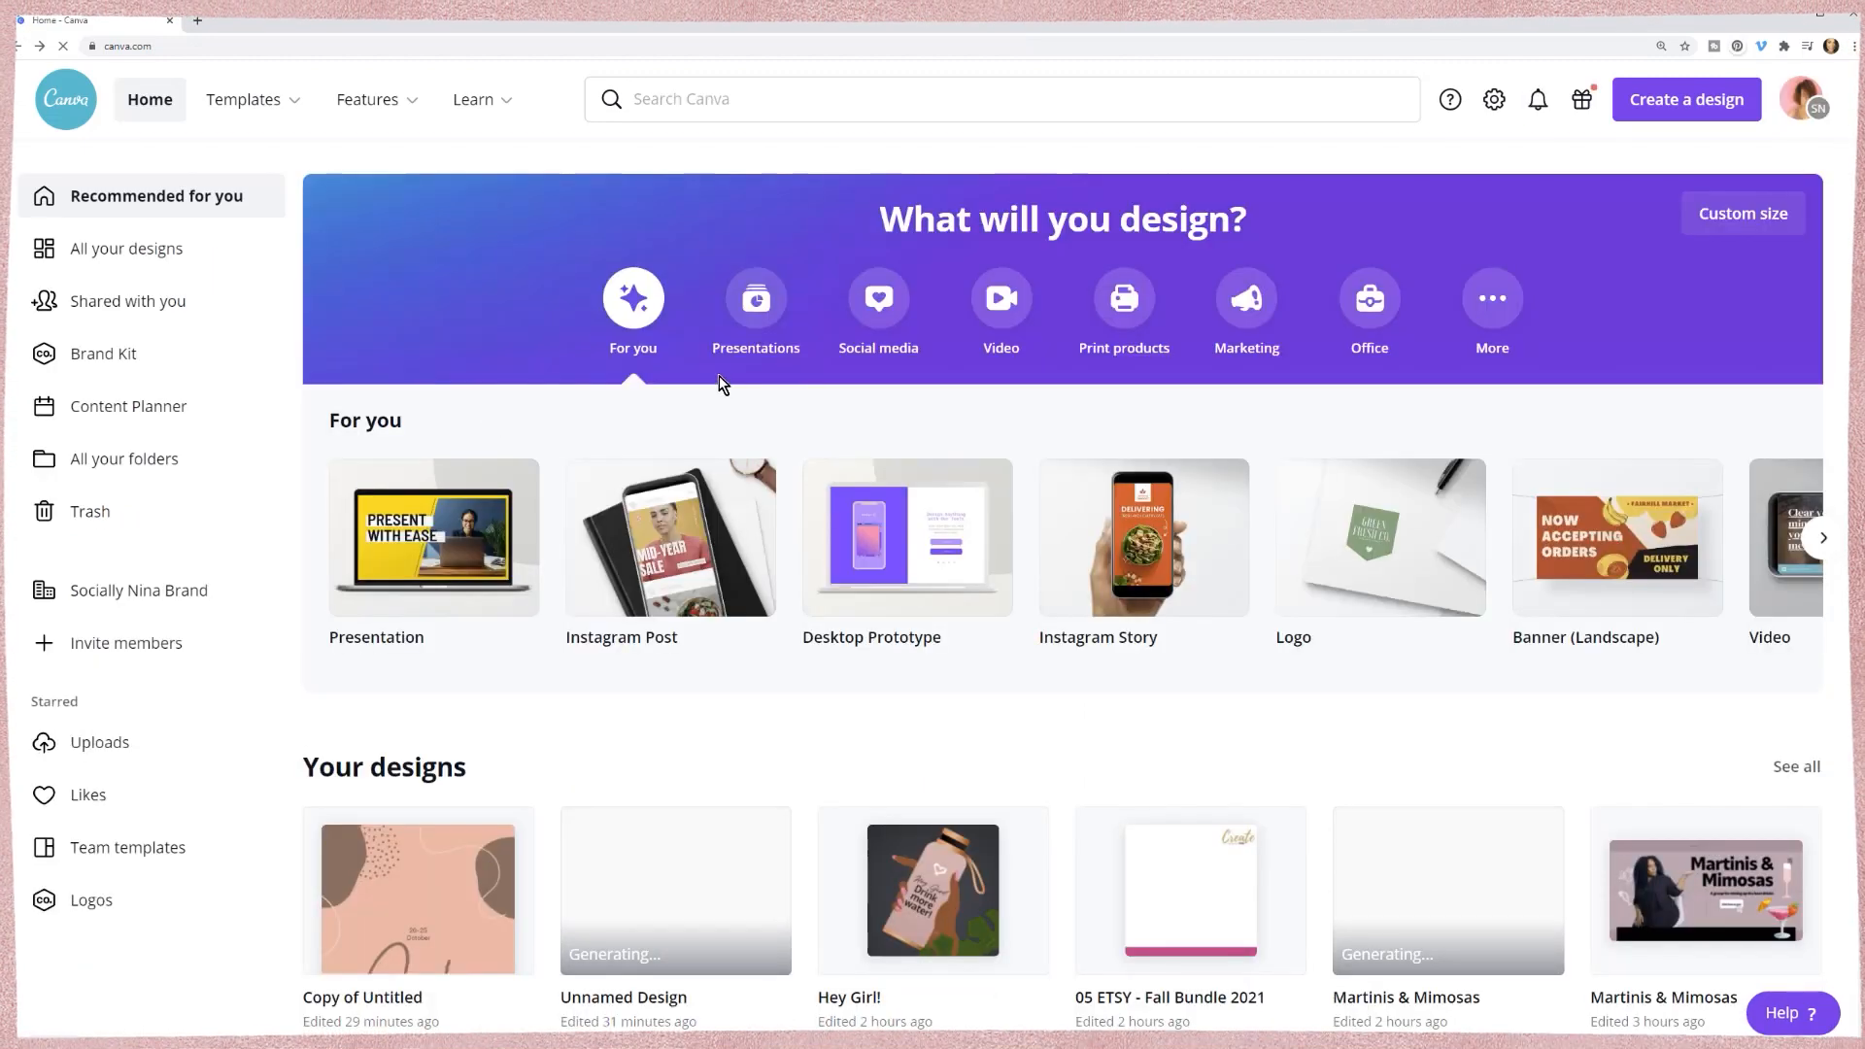
{"action": "left_click", "coordinate": [878, 297]}
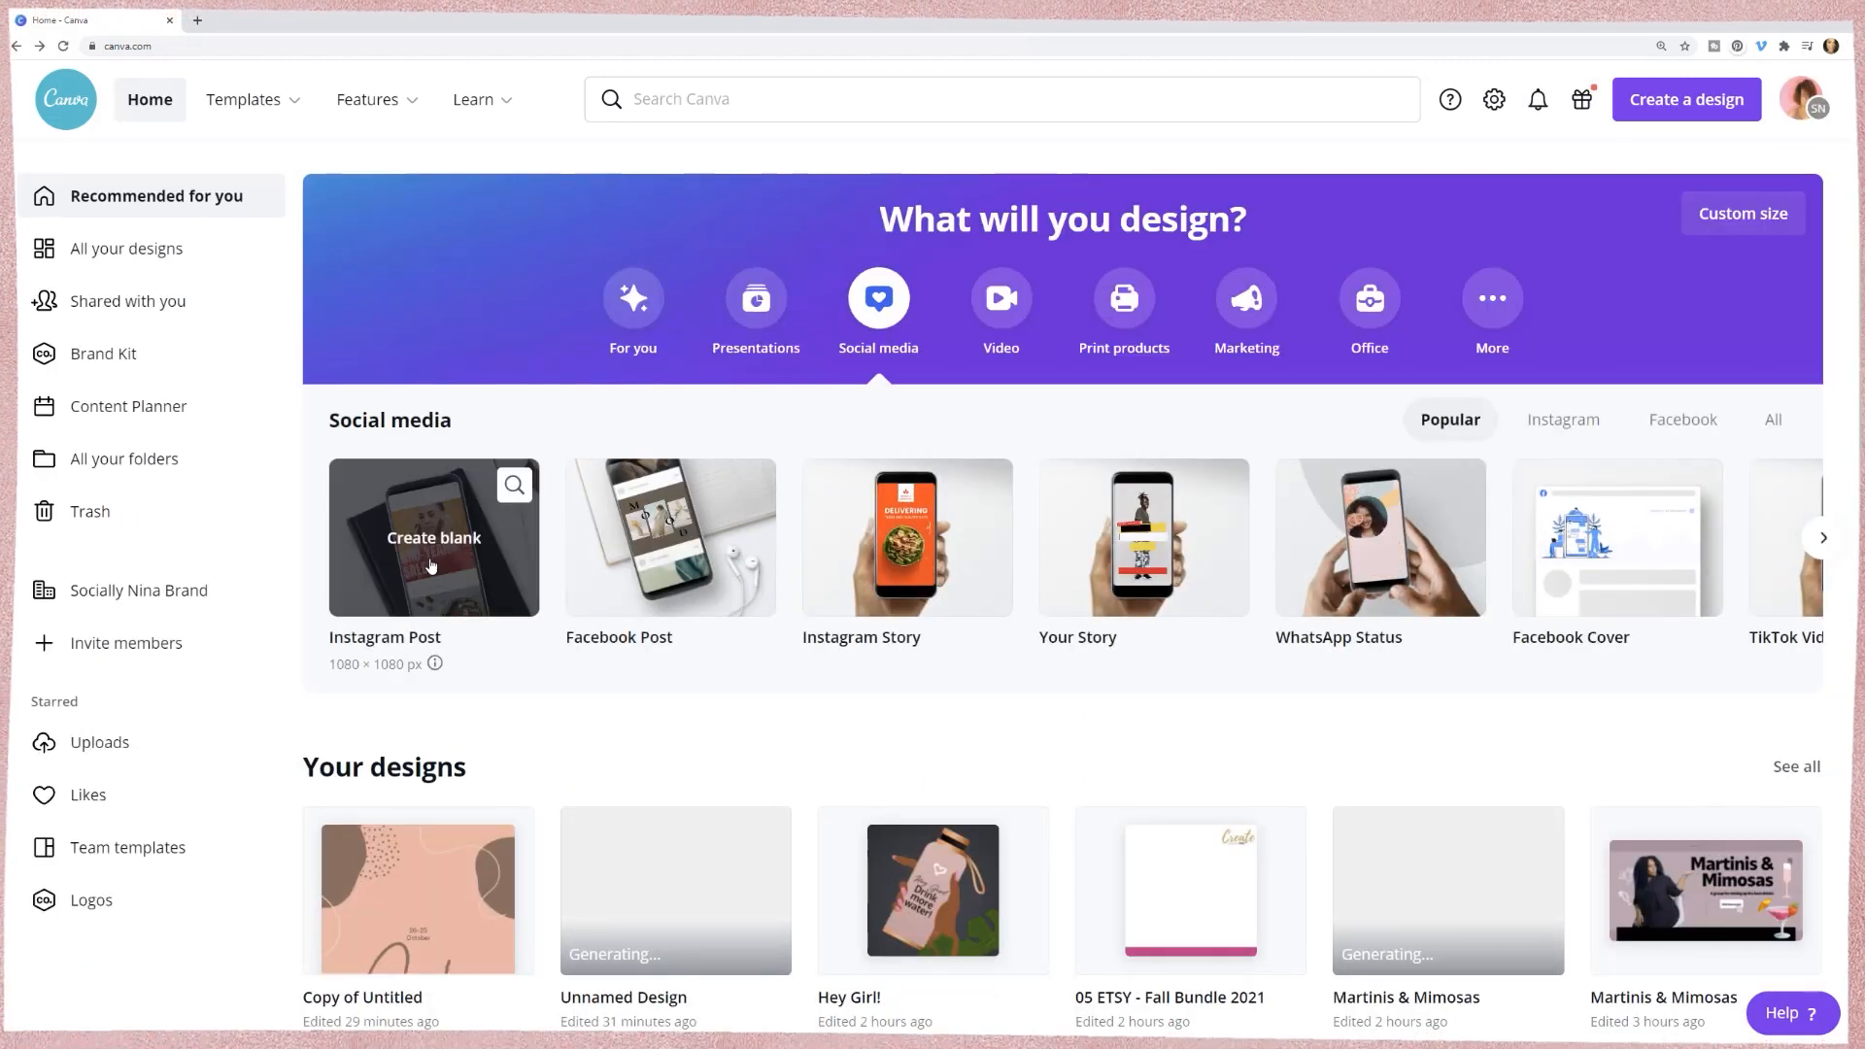
{"action": "left_click", "coordinate": [432, 566]}
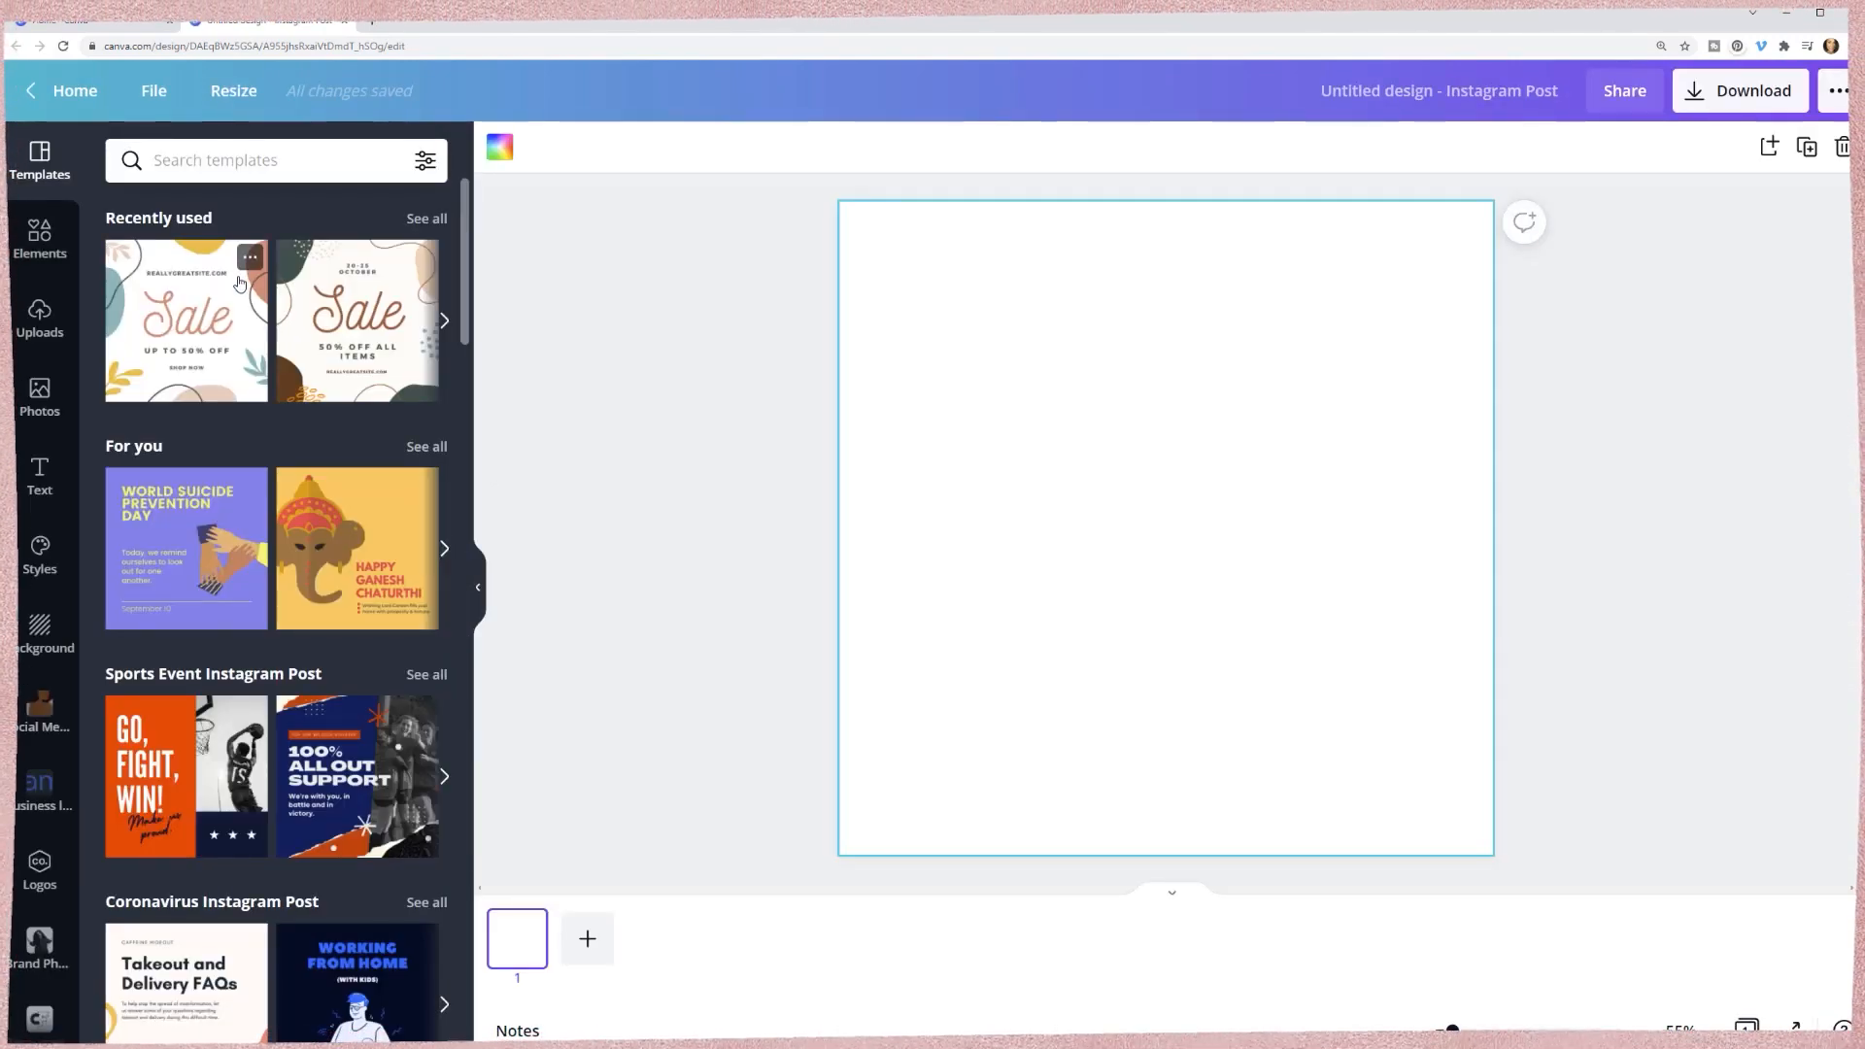
- Show all Autumn Instagram Post templates and apply the "Autumn Sale" template to the blank page
{"action": "scroll", "coordinate": [216, 369], "scroll_direction": "down", "scroll_amount": 5}
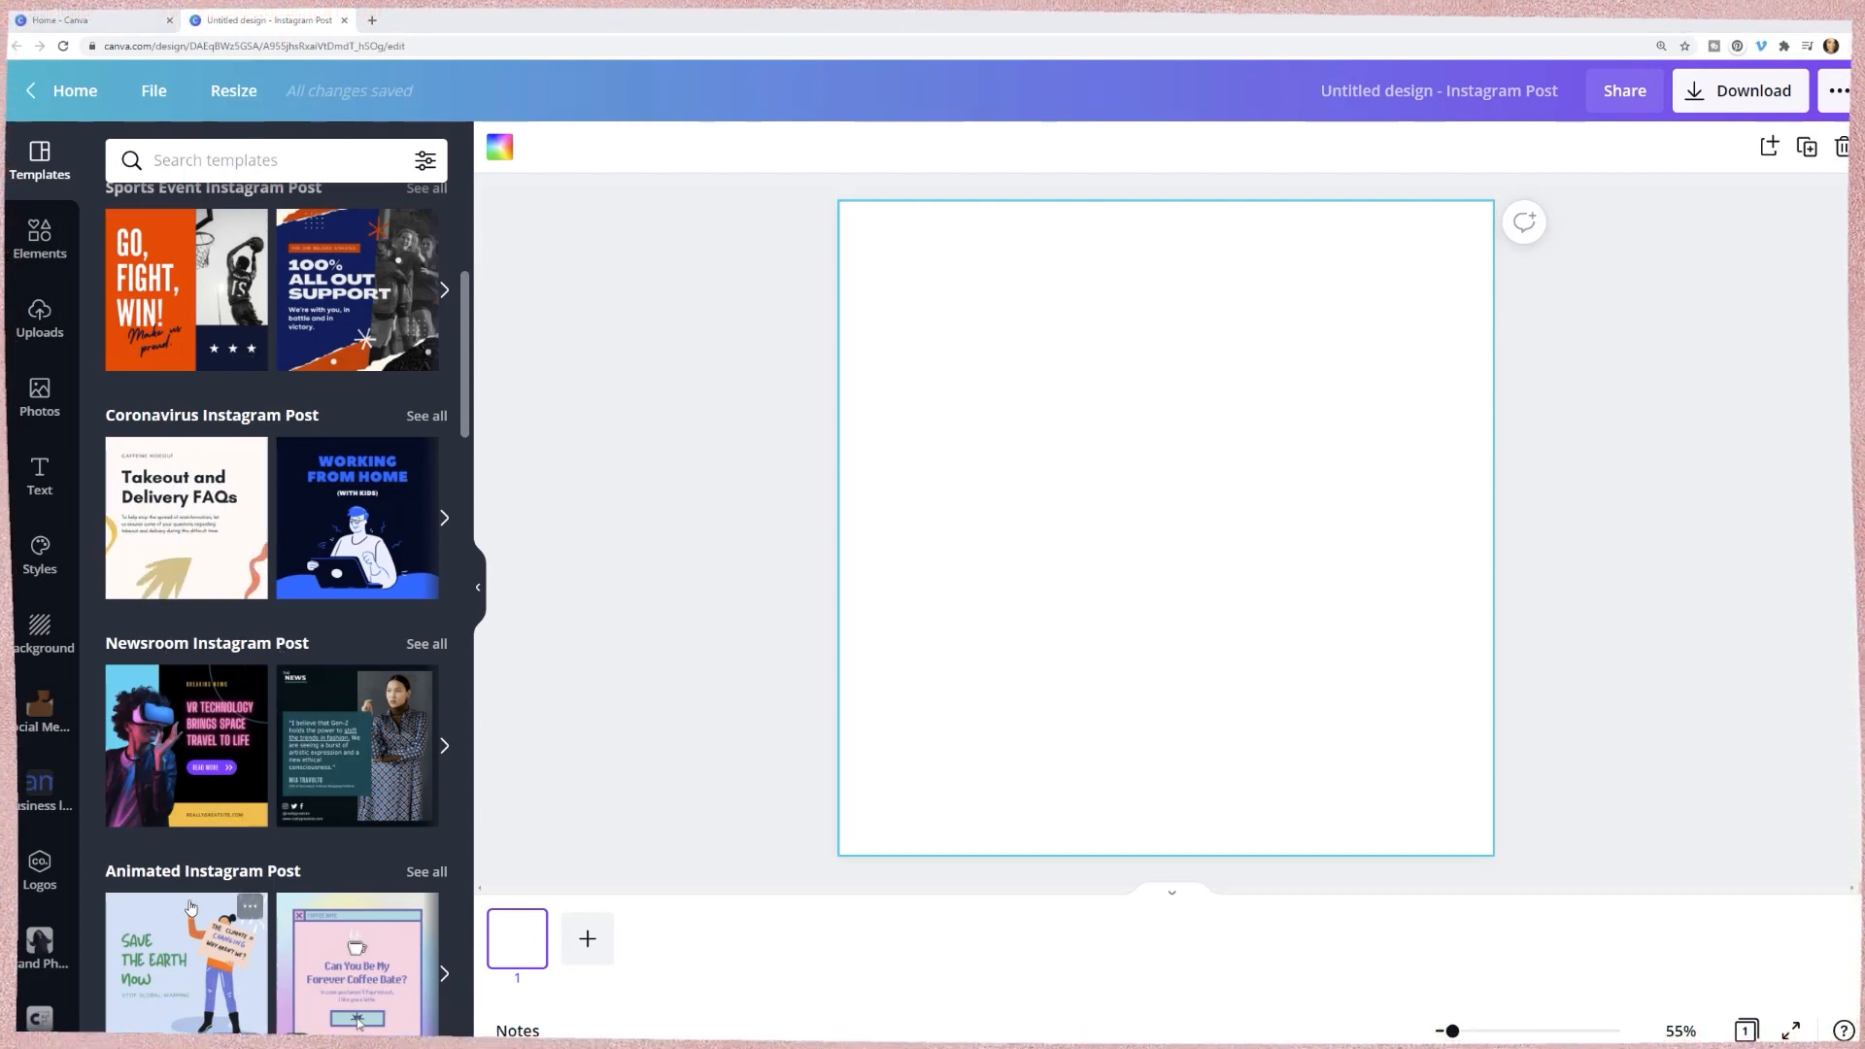
{"action": "scroll", "coordinate": [191, 908], "scroll_direction": "down", "scroll_amount": 4}
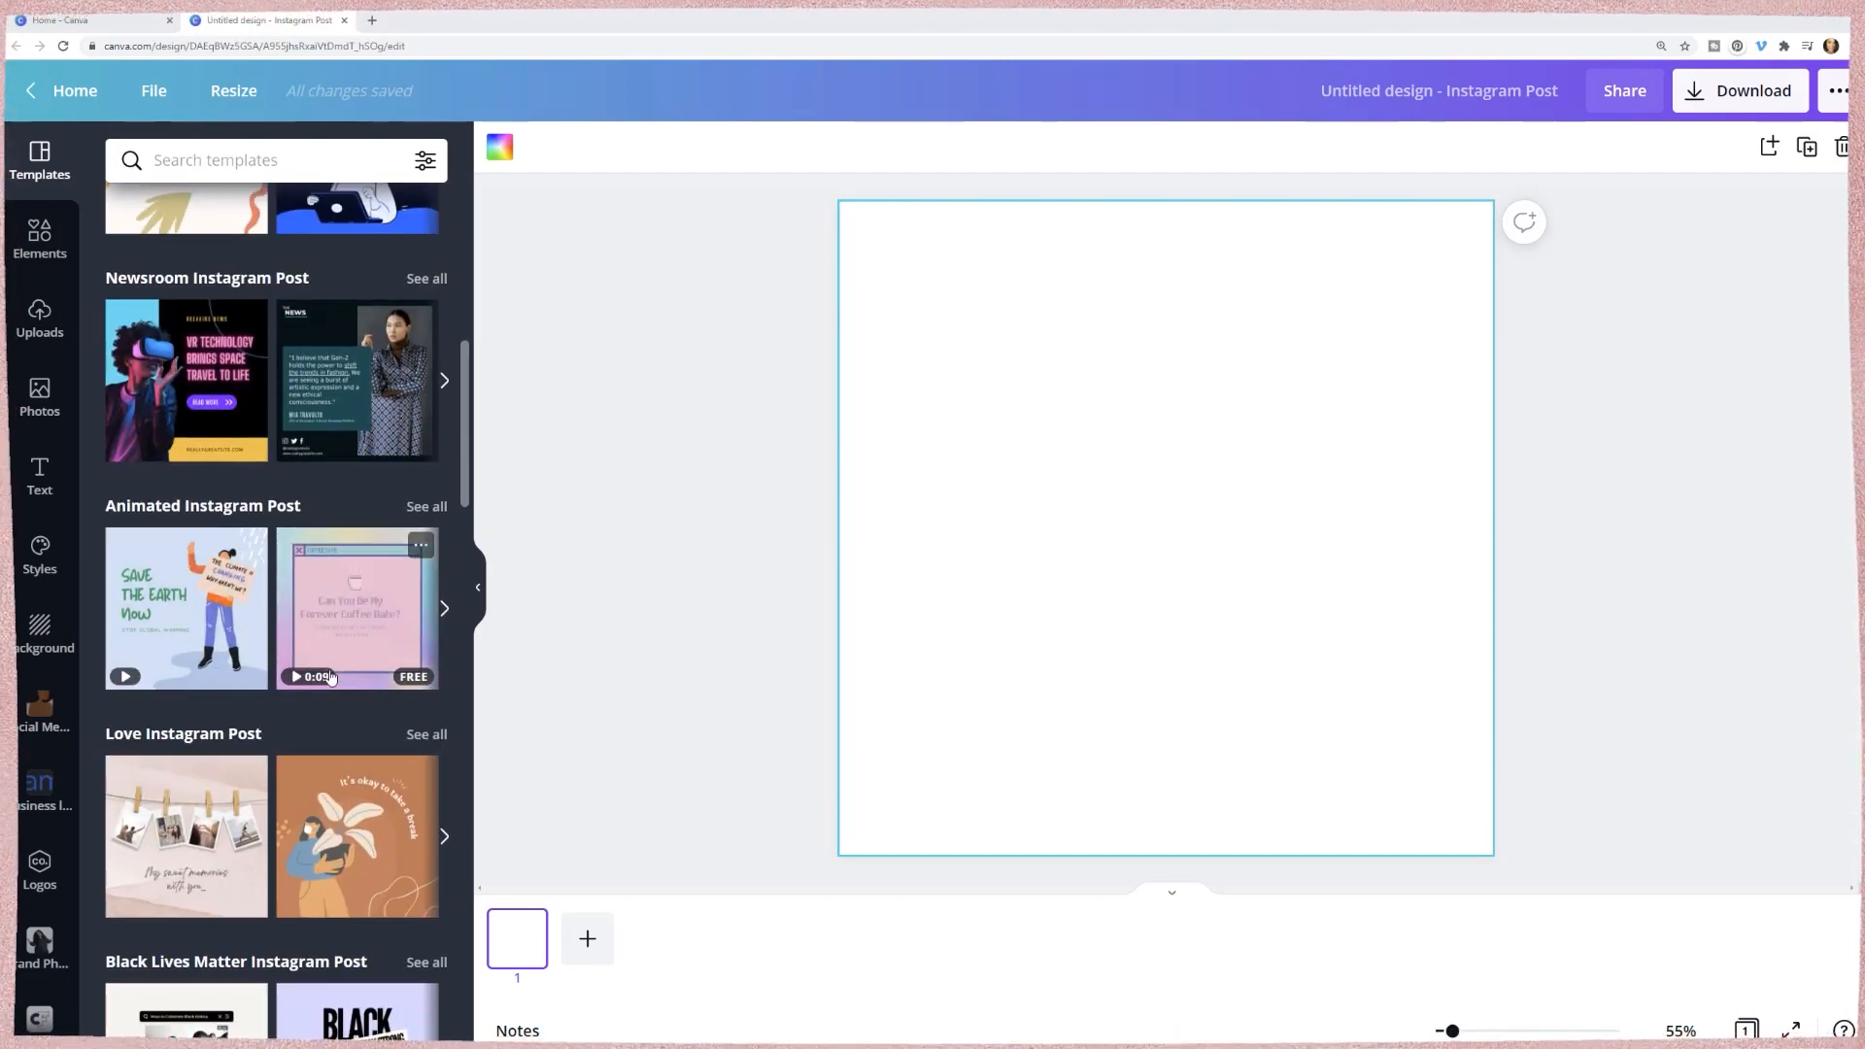
{"action": "scroll", "coordinate": [330, 678], "scroll_direction": "down", "scroll_amount": 3}
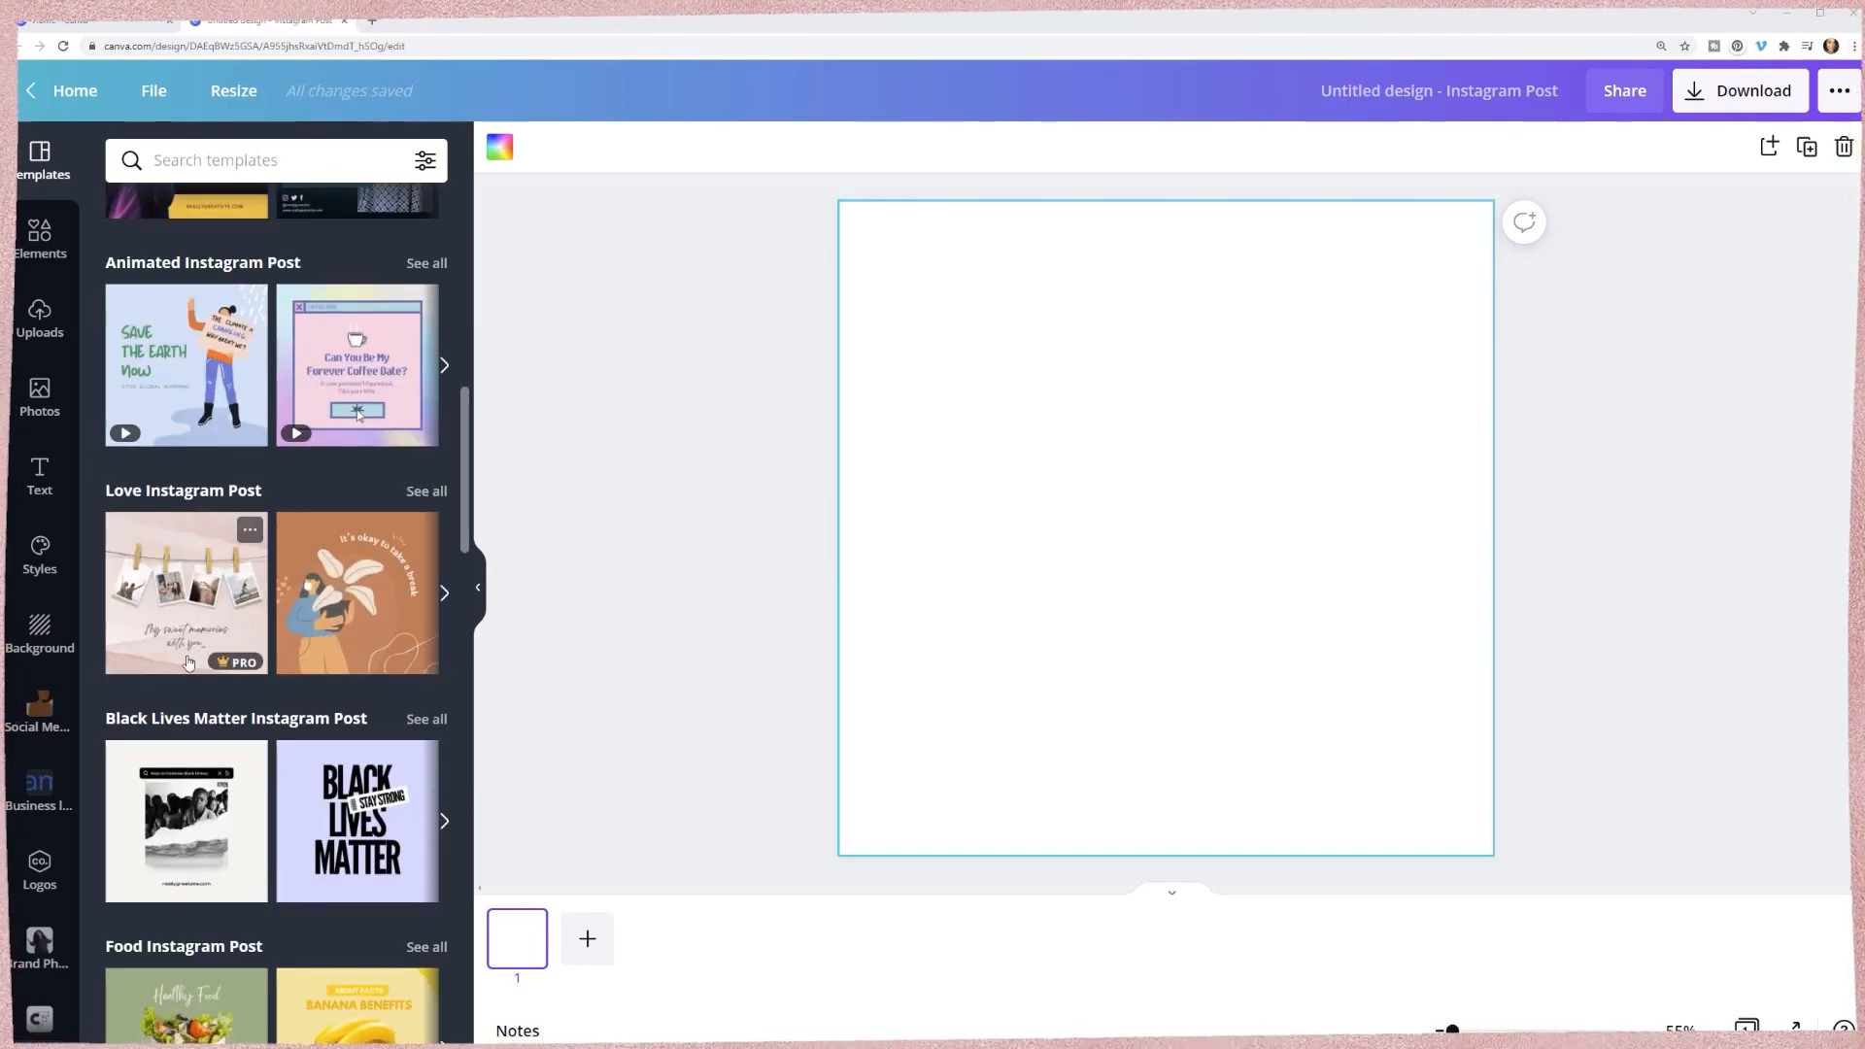
{"action": "scroll", "coordinate": [189, 666], "scroll_direction": "down", "scroll_amount": 3}
{"action": "scroll", "coordinate": [190, 666], "scroll_direction": "down", "scroll_amount": 5}
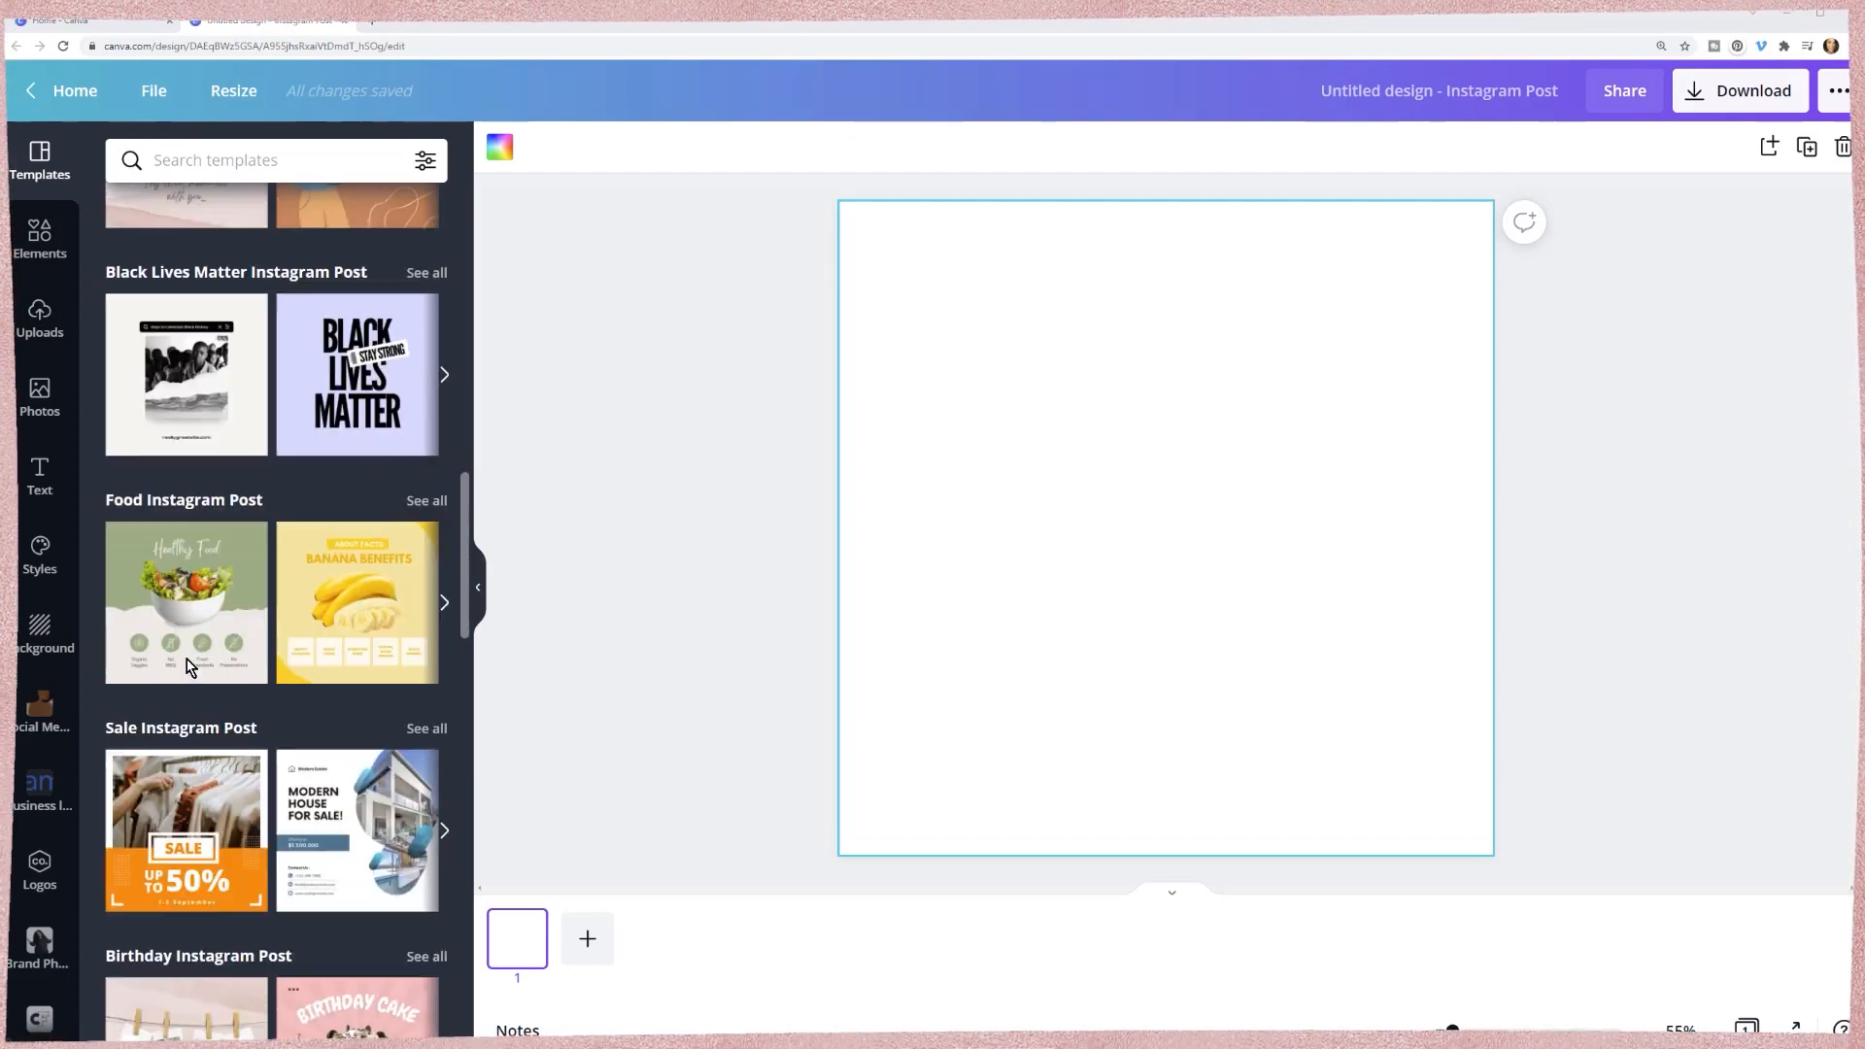
{"action": "scroll", "coordinate": [191, 656], "scroll_direction": "down", "scroll_amount": 3}
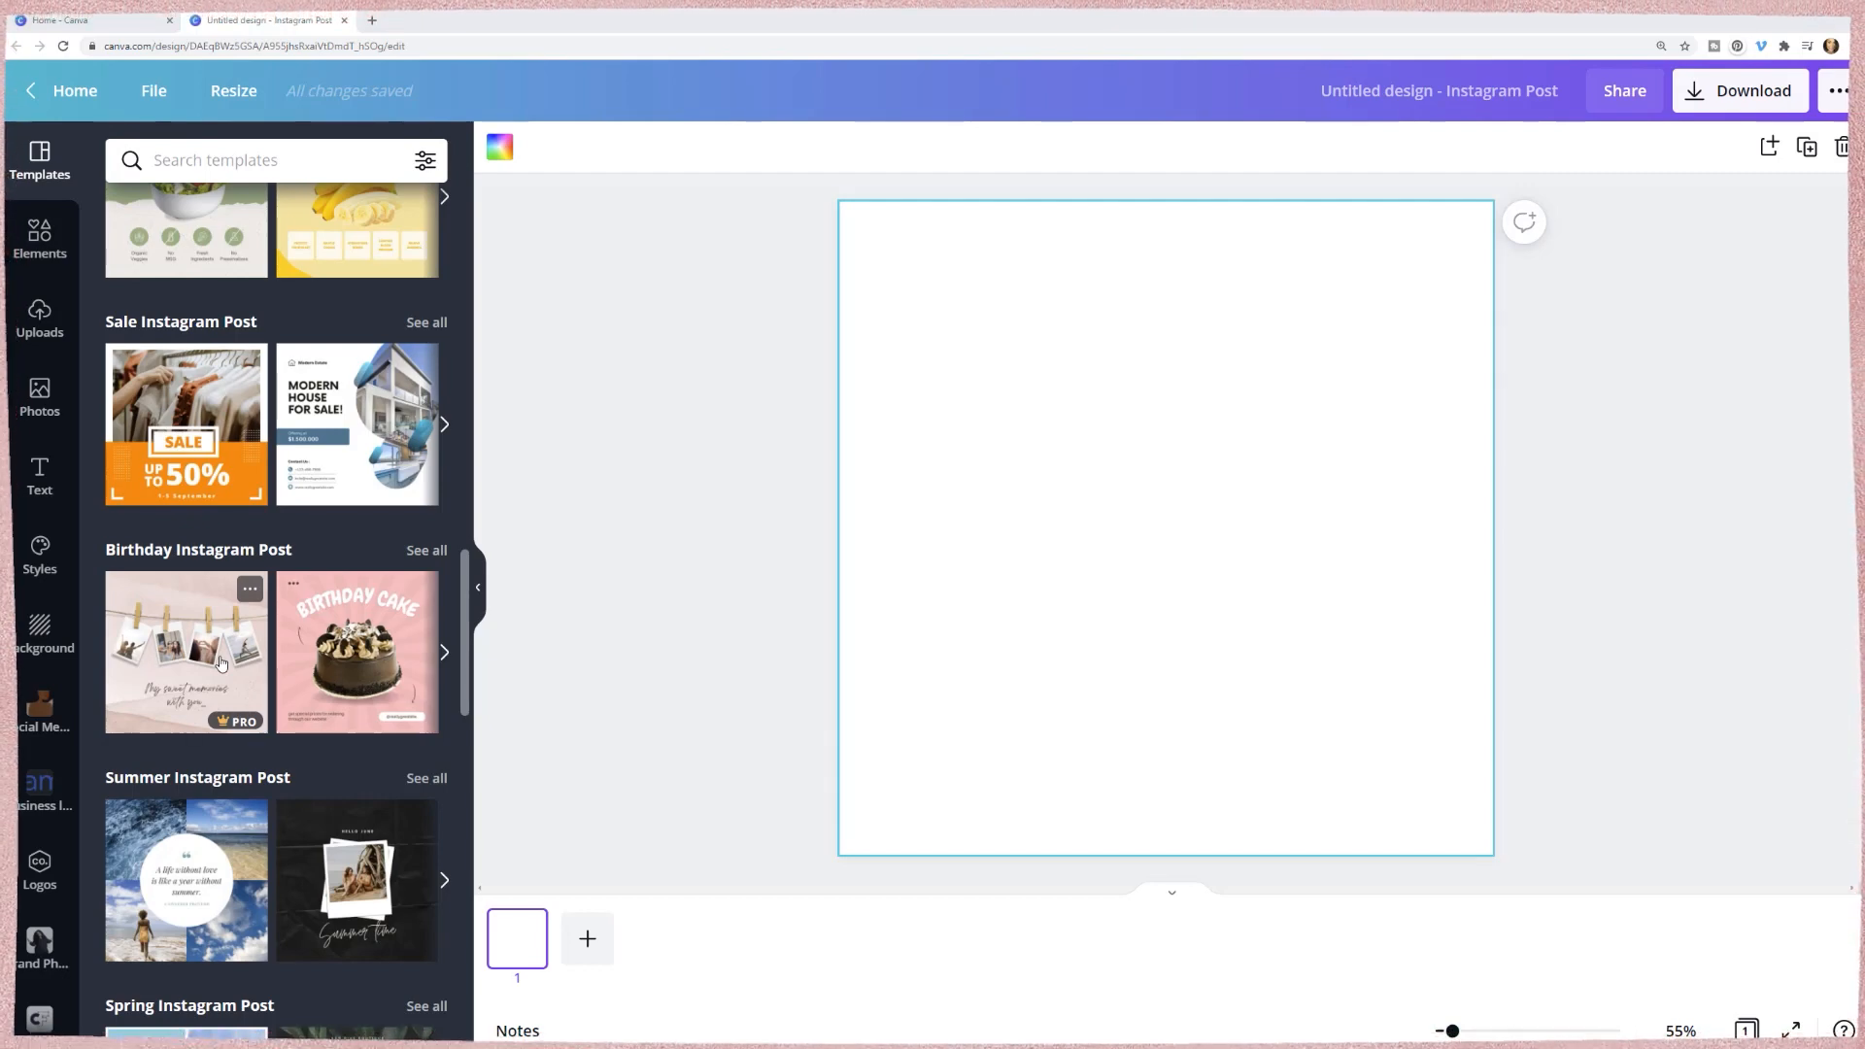
{"action": "scroll", "coordinate": [300, 637], "scroll_direction": "down", "scroll_amount": 3}
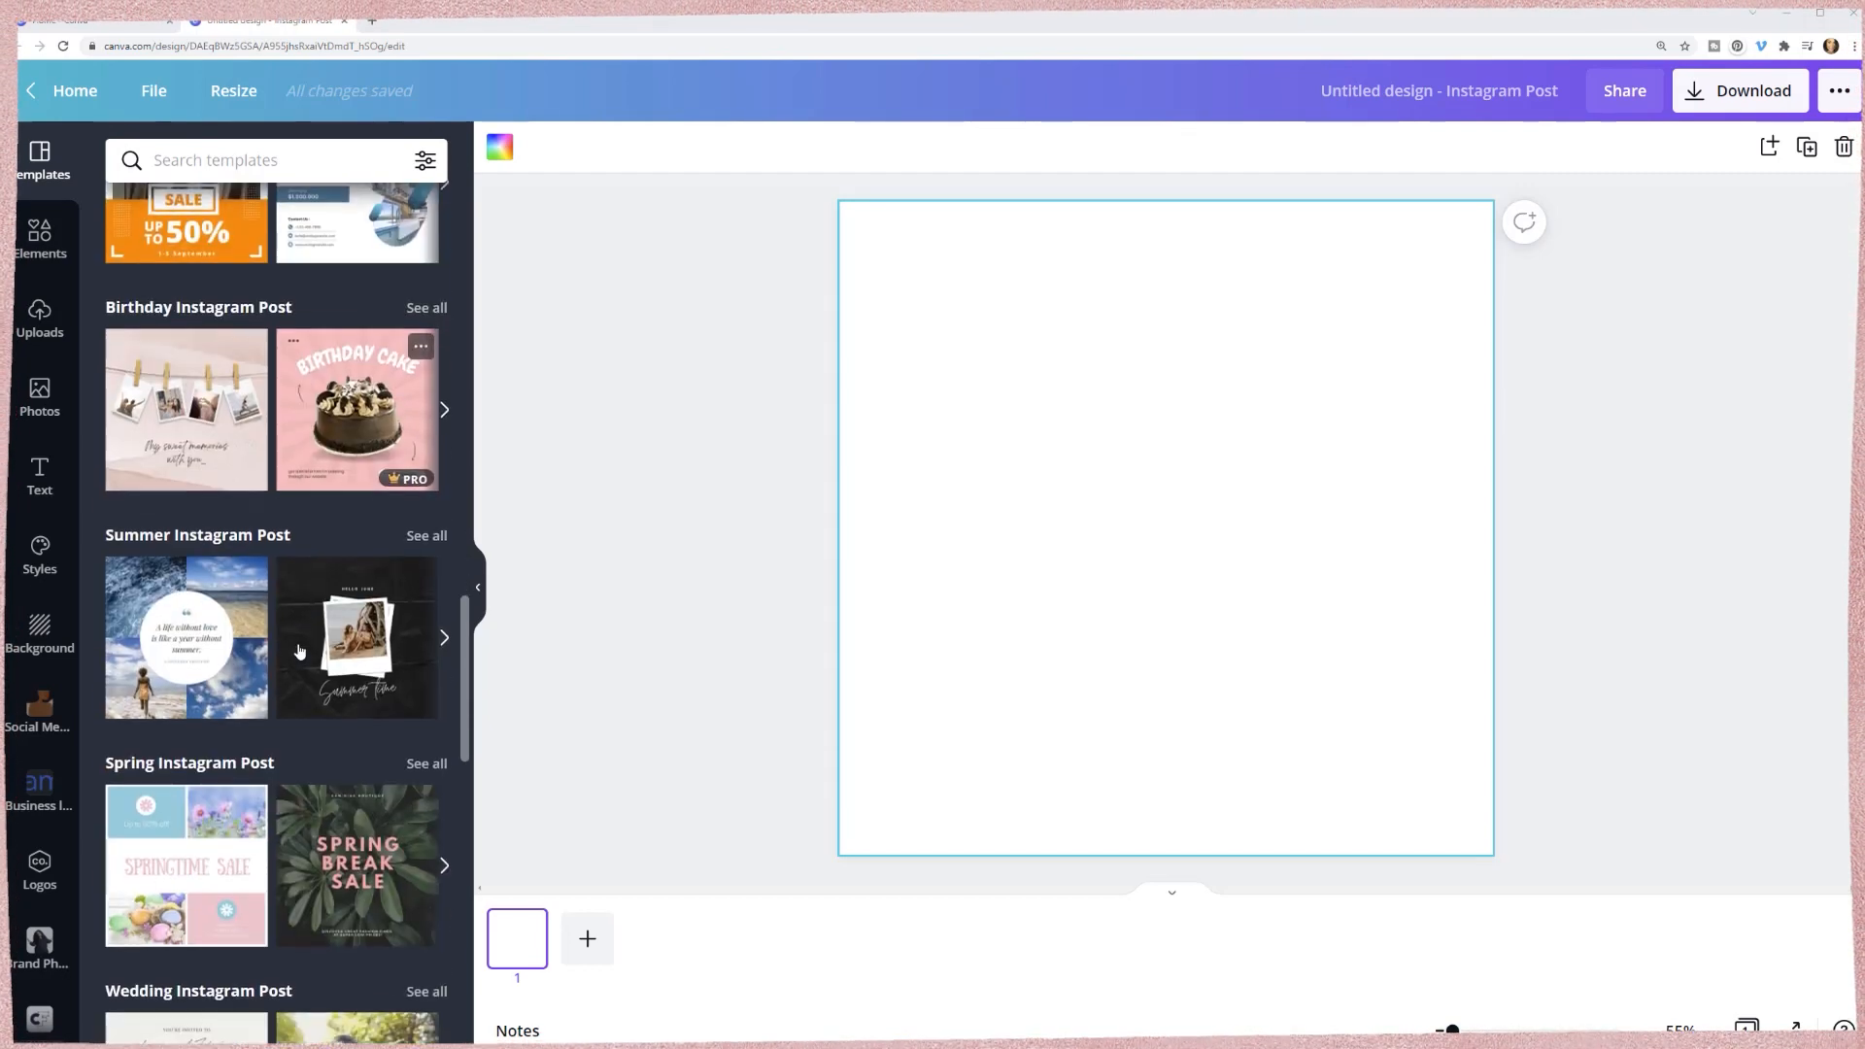
{"action": "scroll", "coordinate": [299, 648], "scroll_direction": "down", "scroll_amount": 5}
{"action": "scroll", "coordinate": [300, 651], "scroll_direction": "down", "scroll_amount": 6}
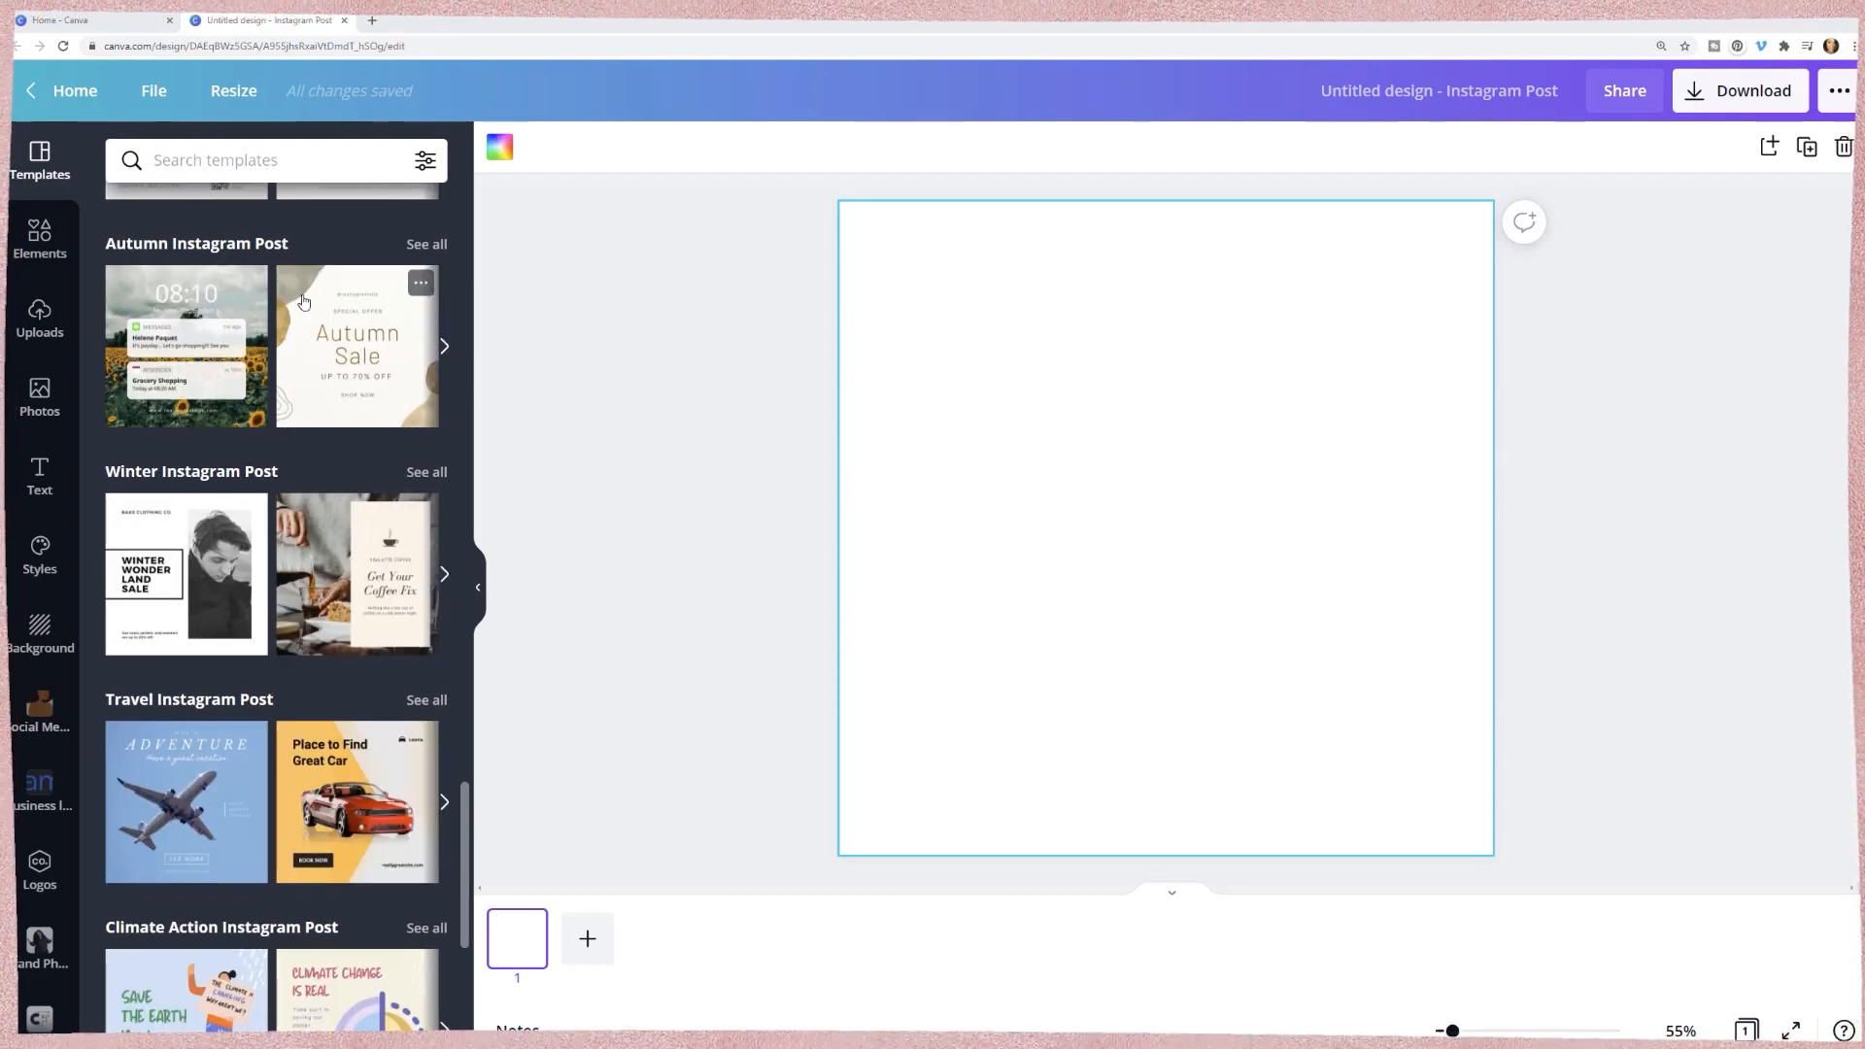
{"action": "left_click", "coordinate": [428, 245]}
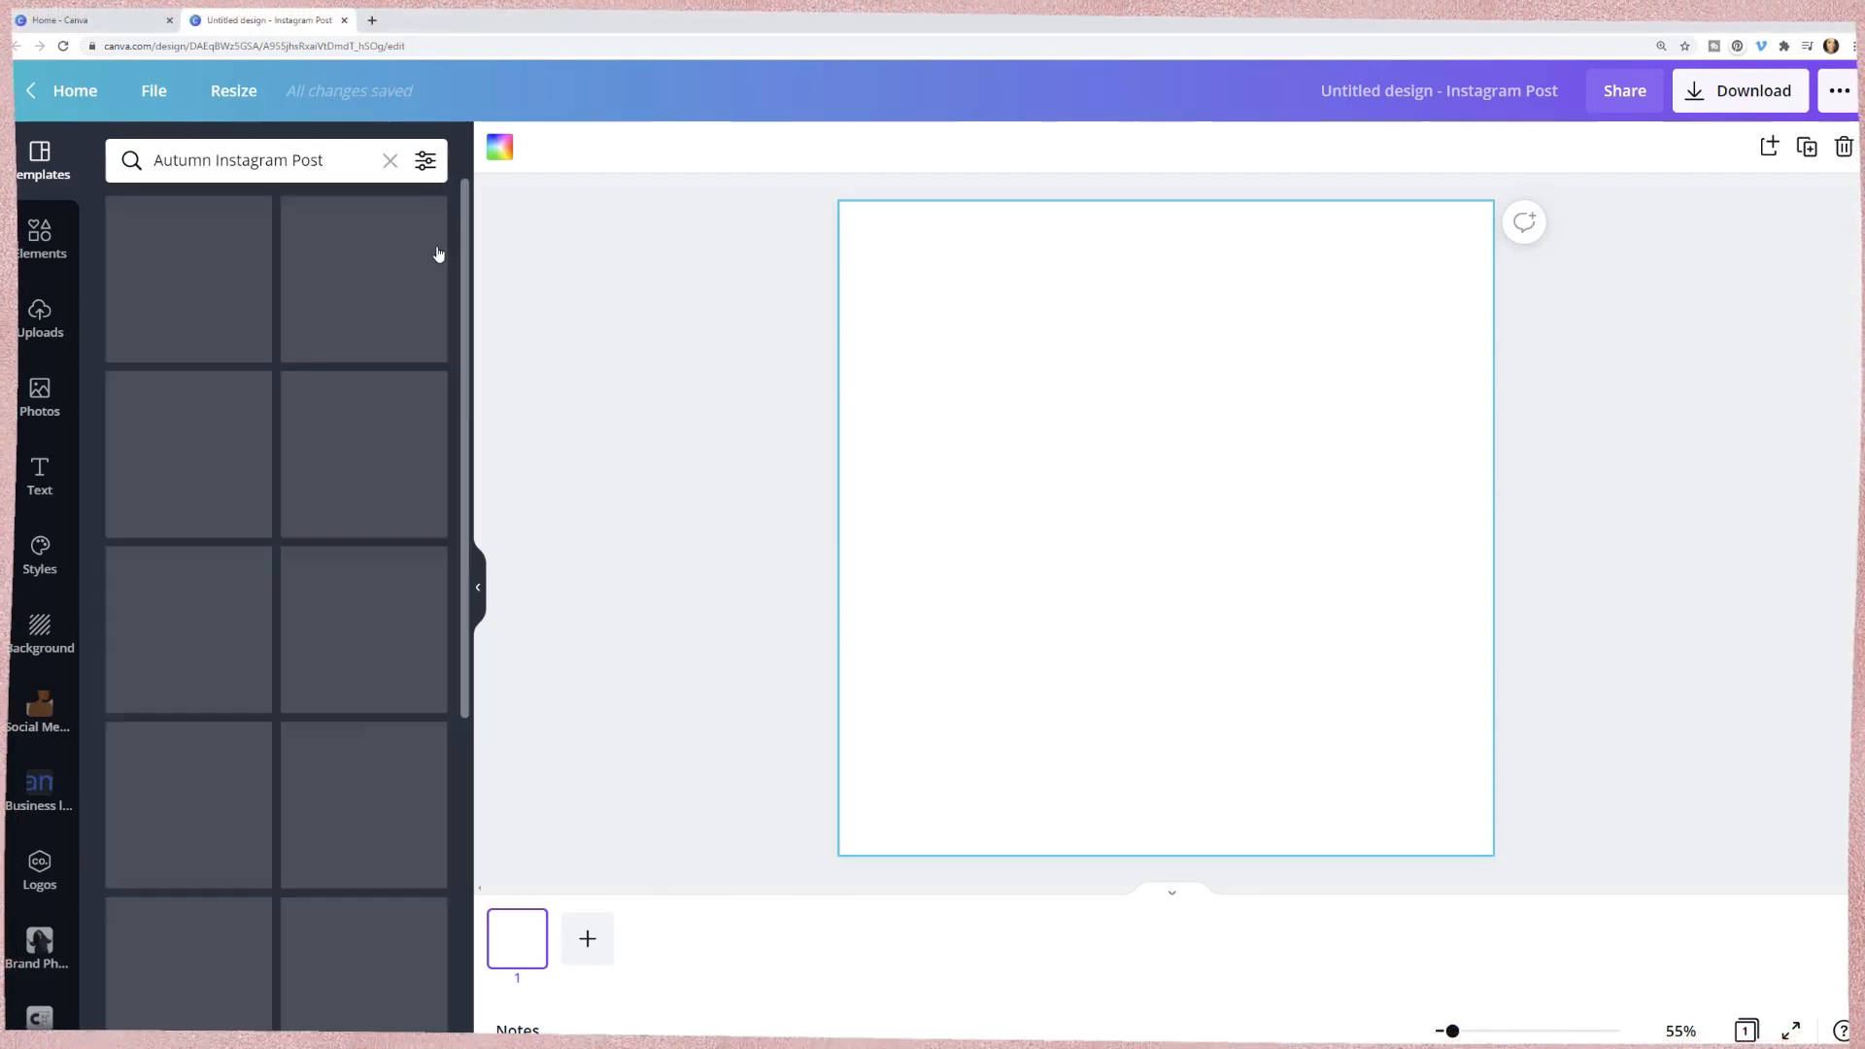
{"action": "left_click", "coordinate": [356, 284]}
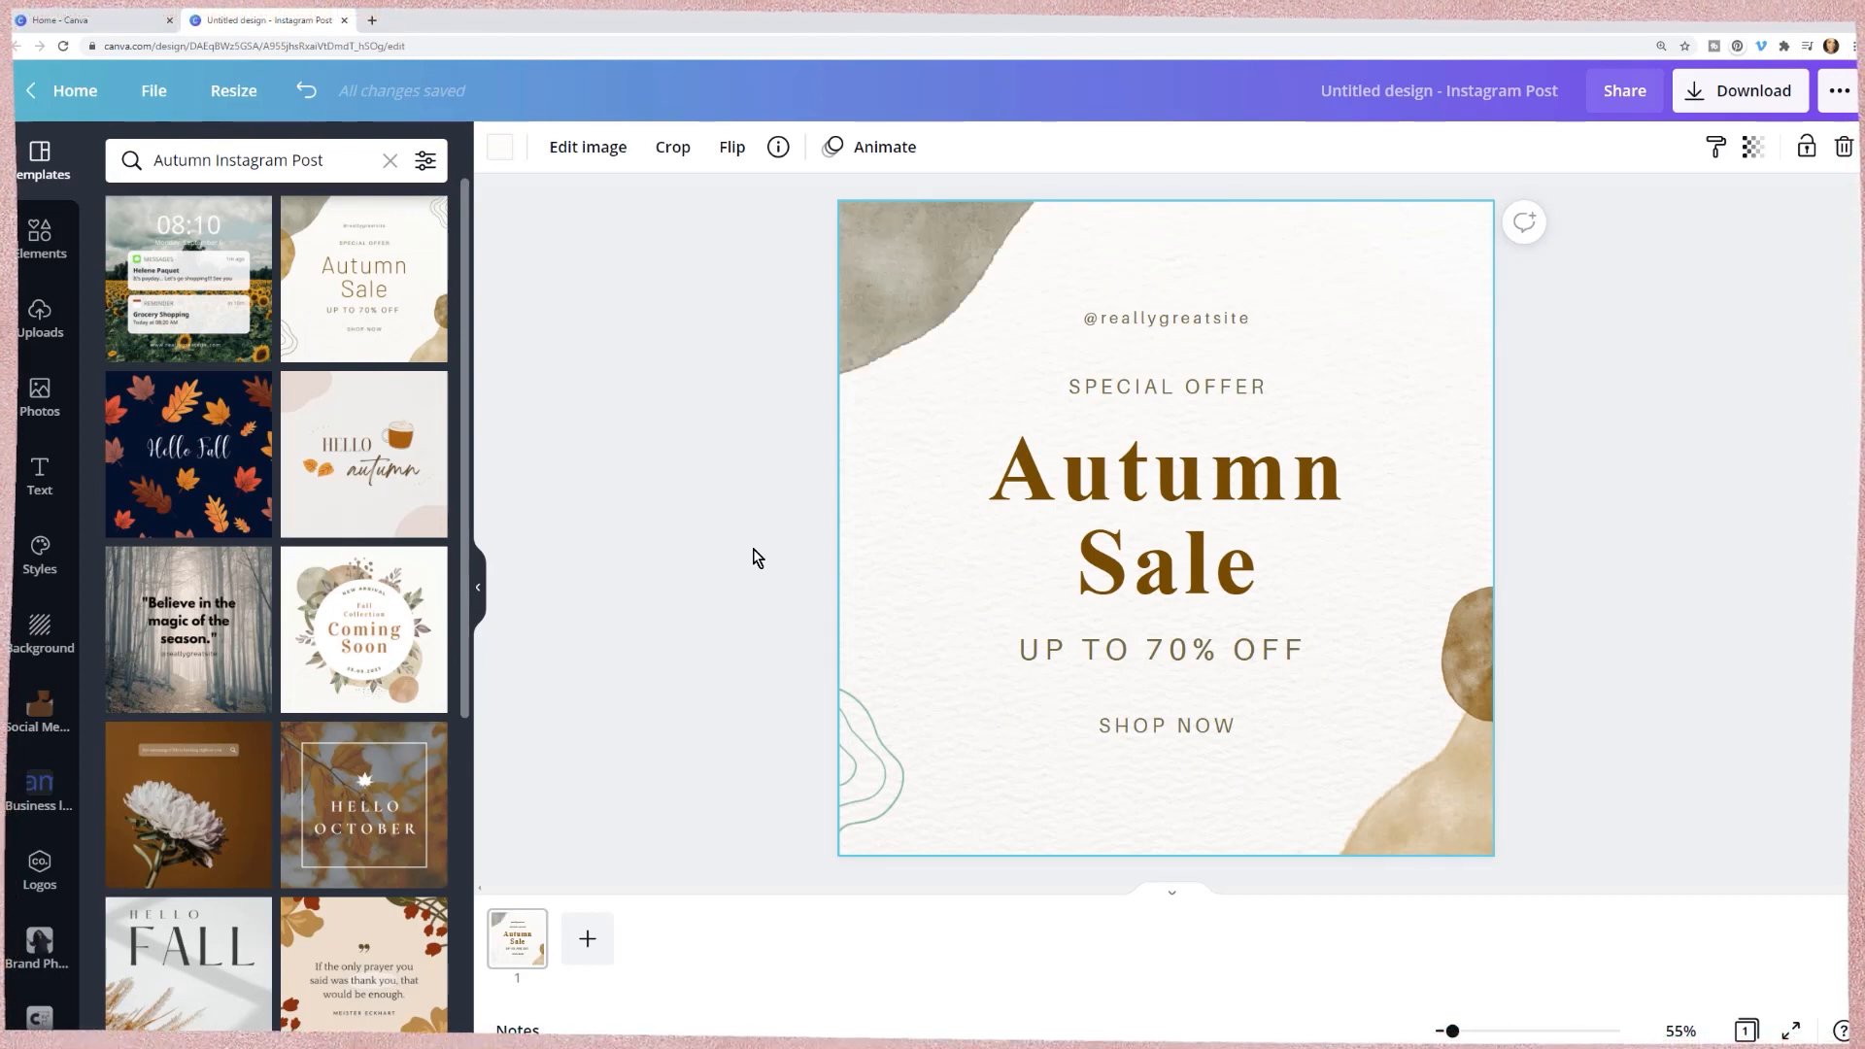
- Check the editing options of the template's corner watercolor shape, the "Autumn Sale" title and the wavy line art
{"action": "left_click", "coordinate": [920, 279]}
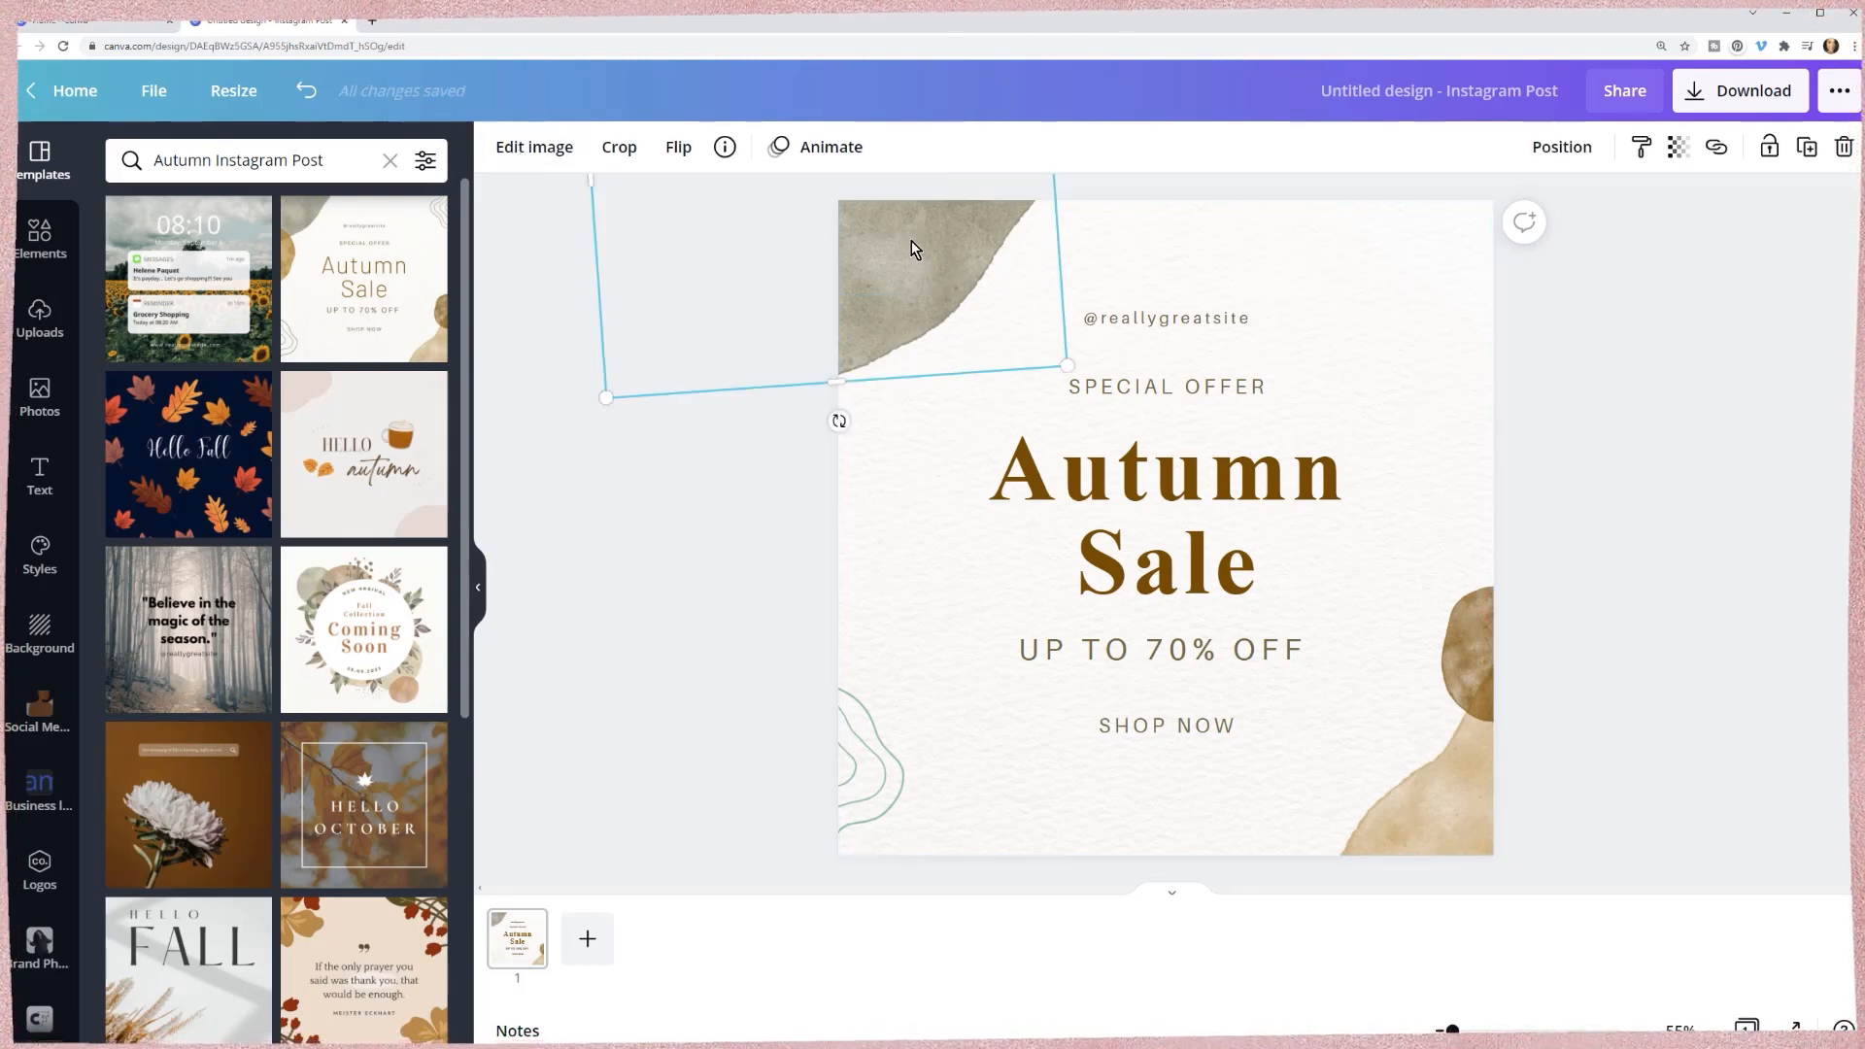
{"action": "left_click", "coordinate": [1093, 559]}
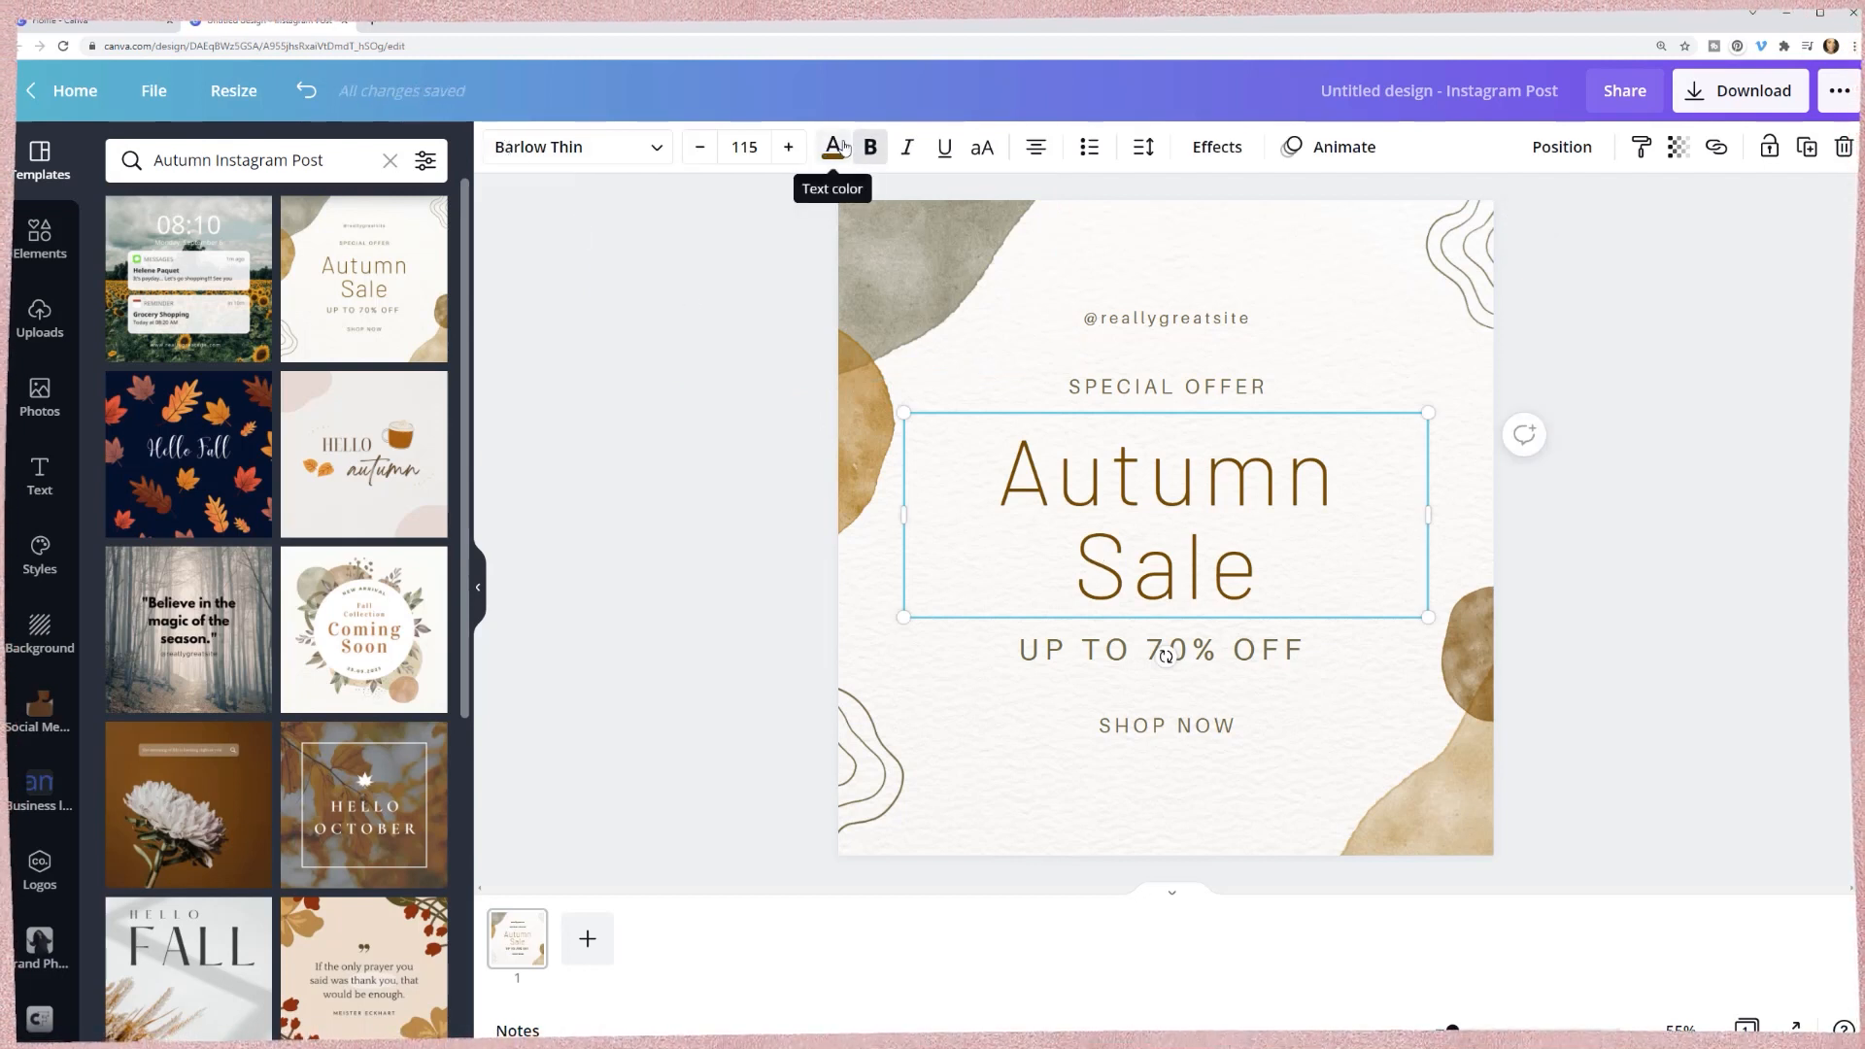
{"action": "left_click", "coordinate": [846, 750]}
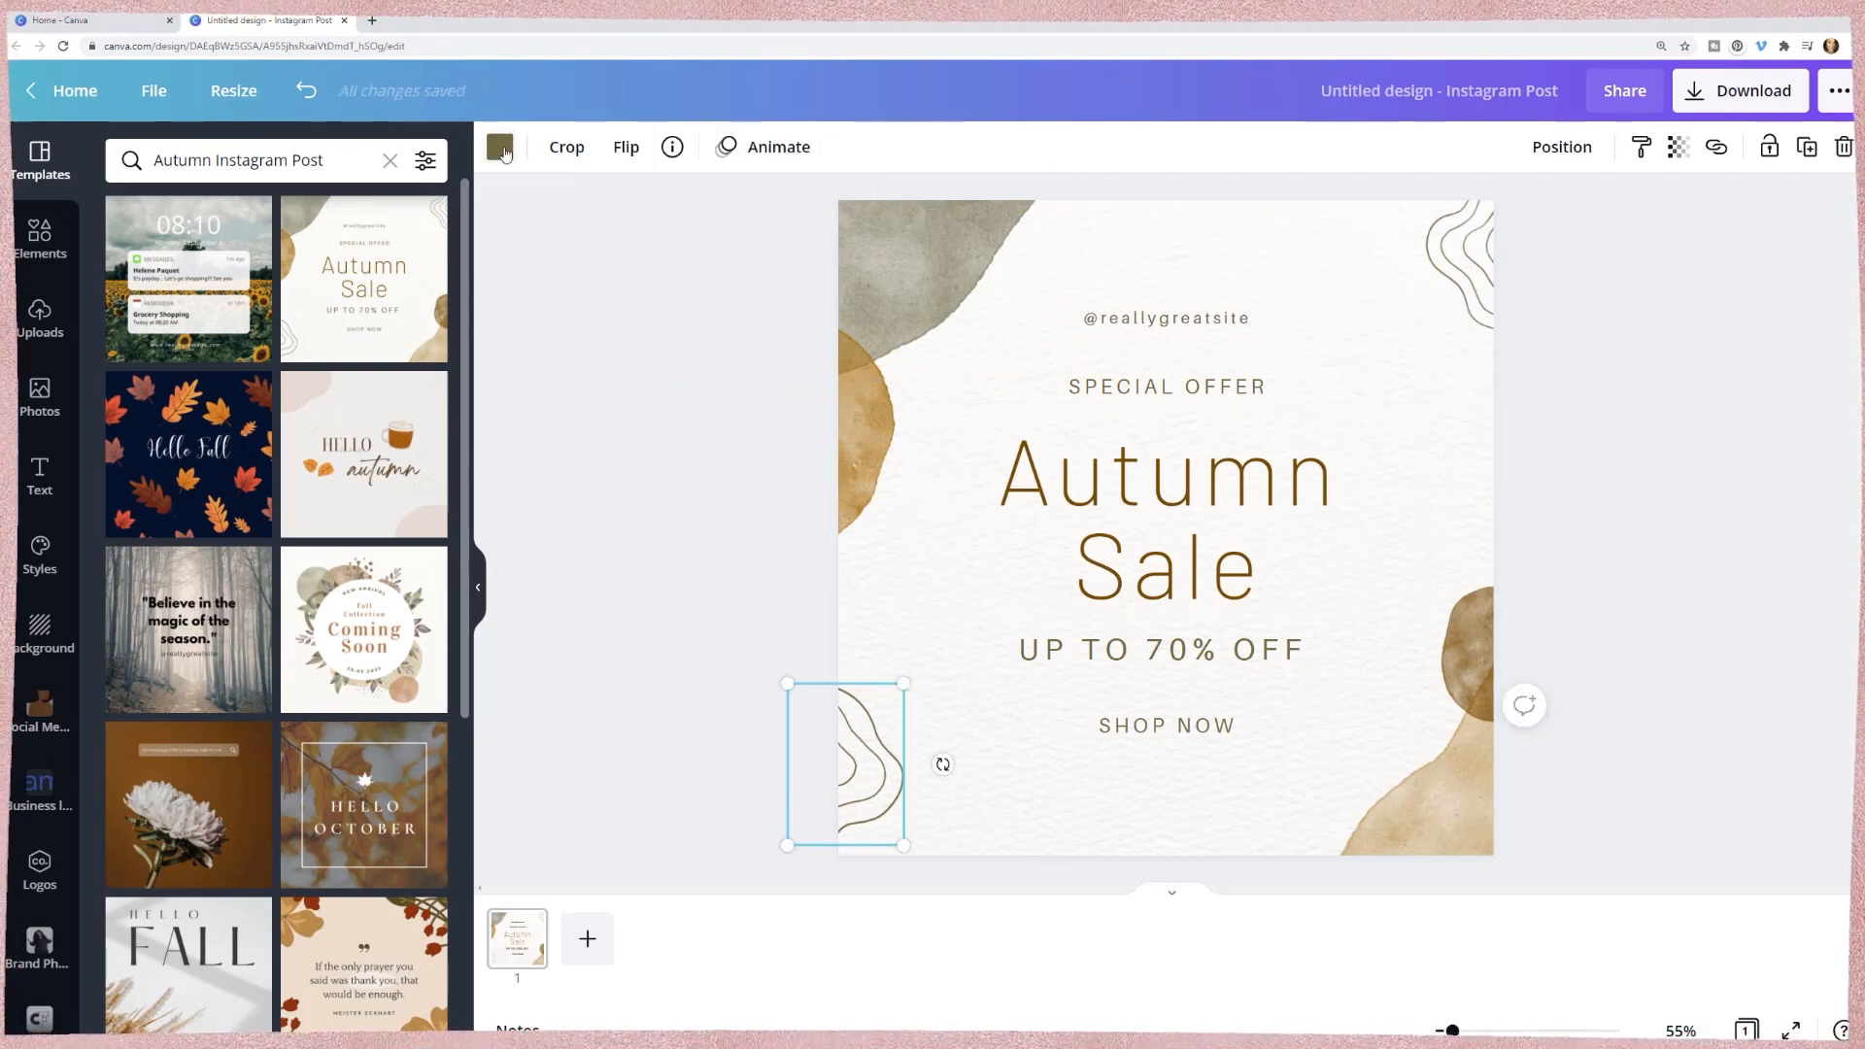
{"action": "left_click", "coordinate": [879, 260]}
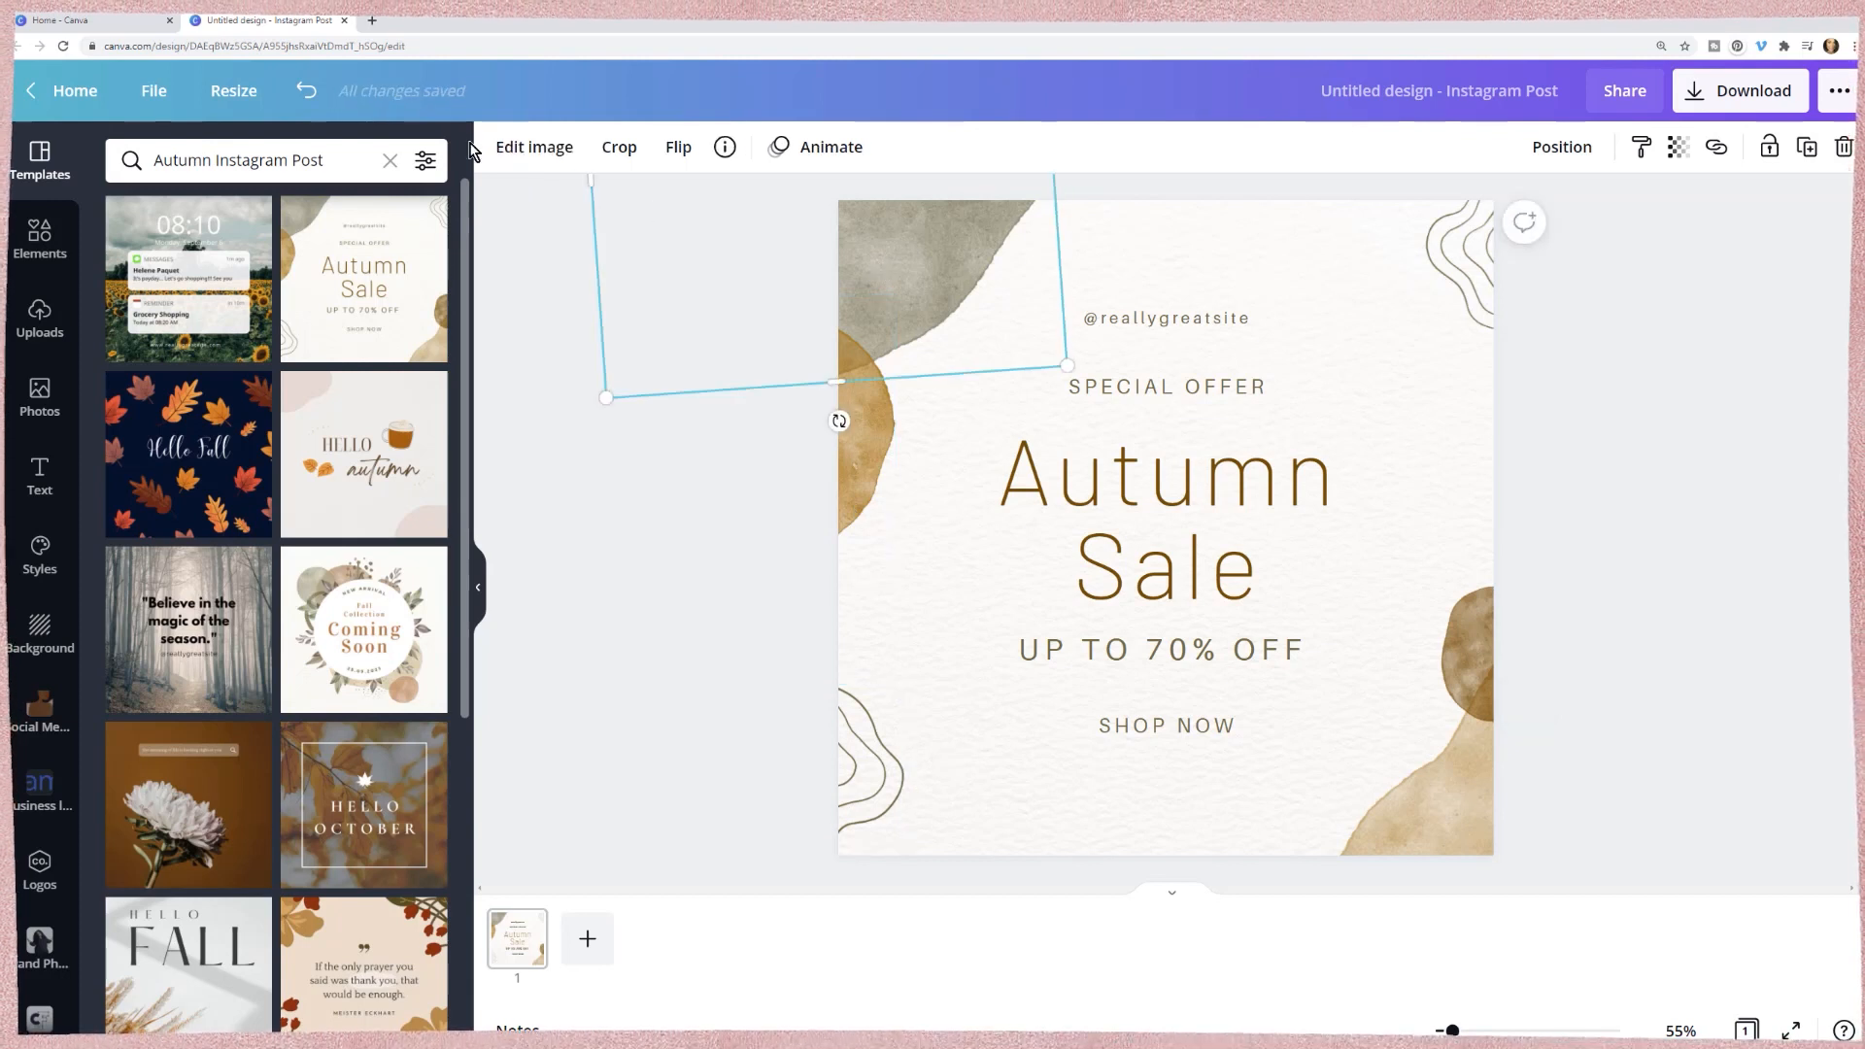
{"action": "left_click", "coordinate": [706, 687]}
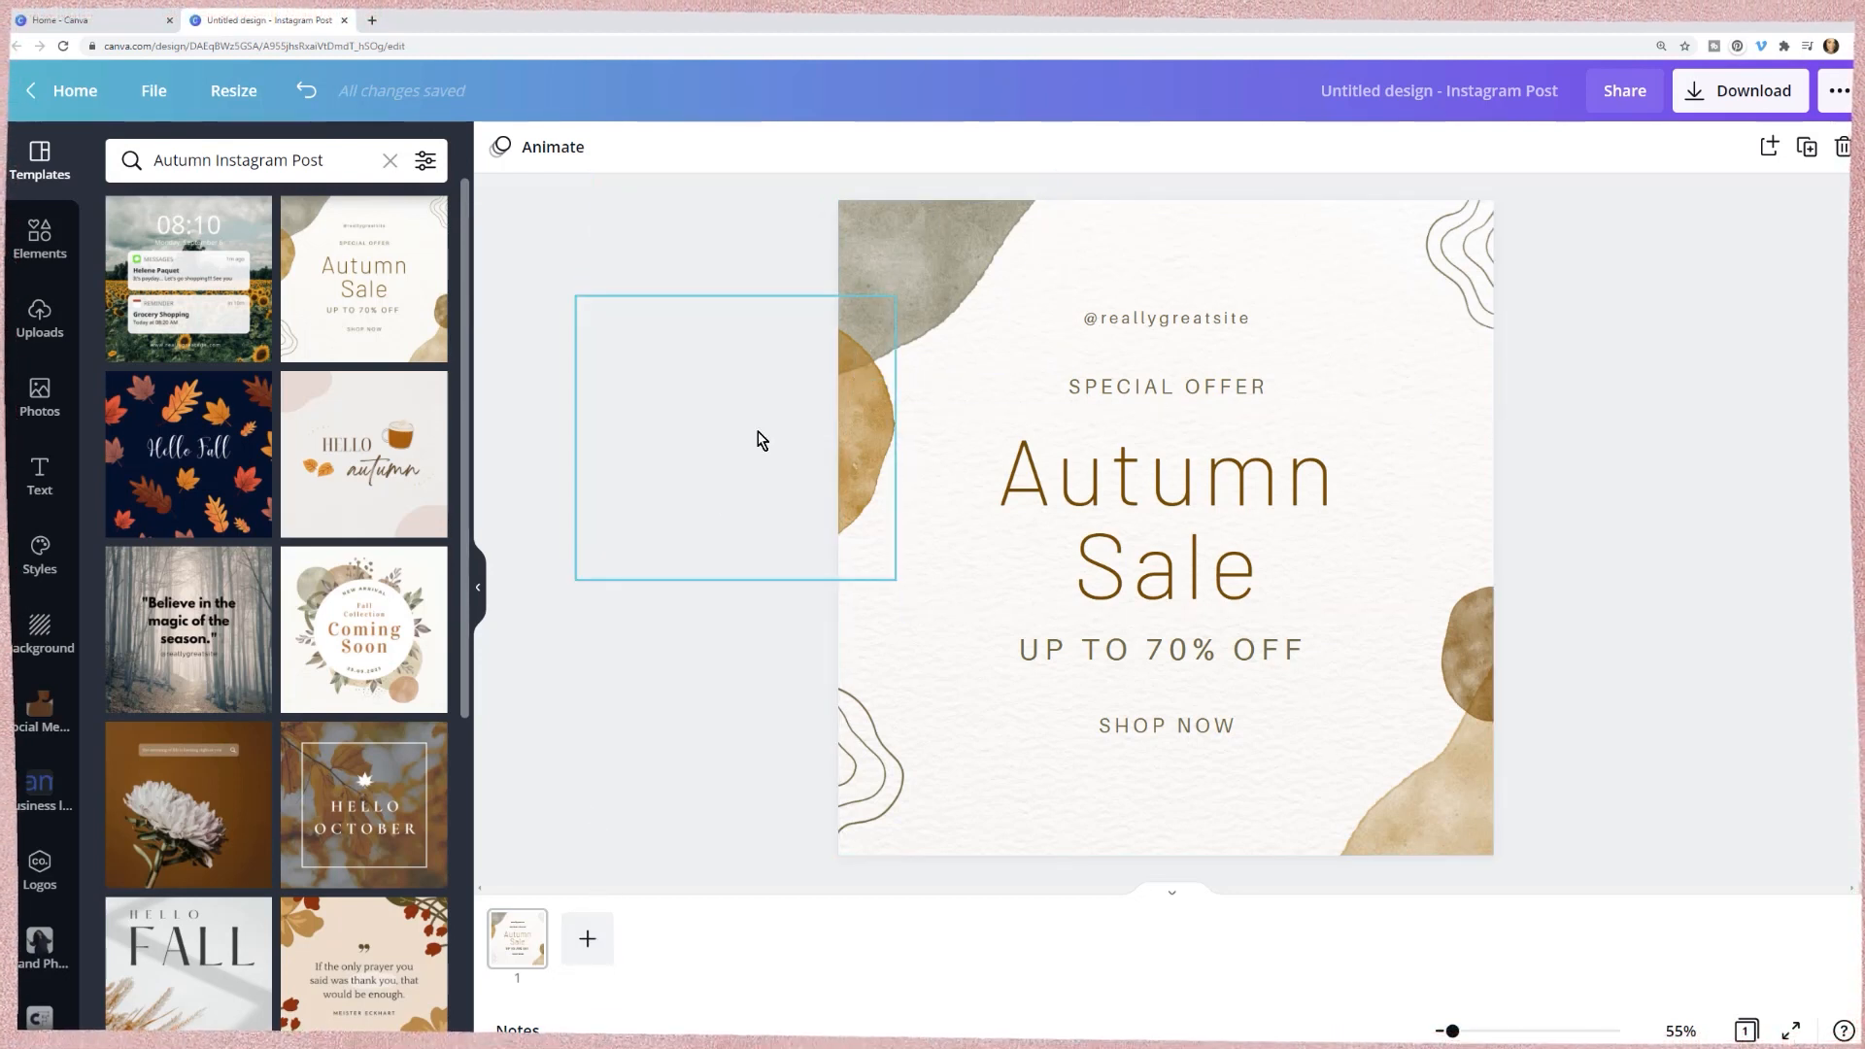
- Add a second page to the design and apply the "Hello autumn" template to it
{"action": "left_click", "coordinate": [587, 939]}
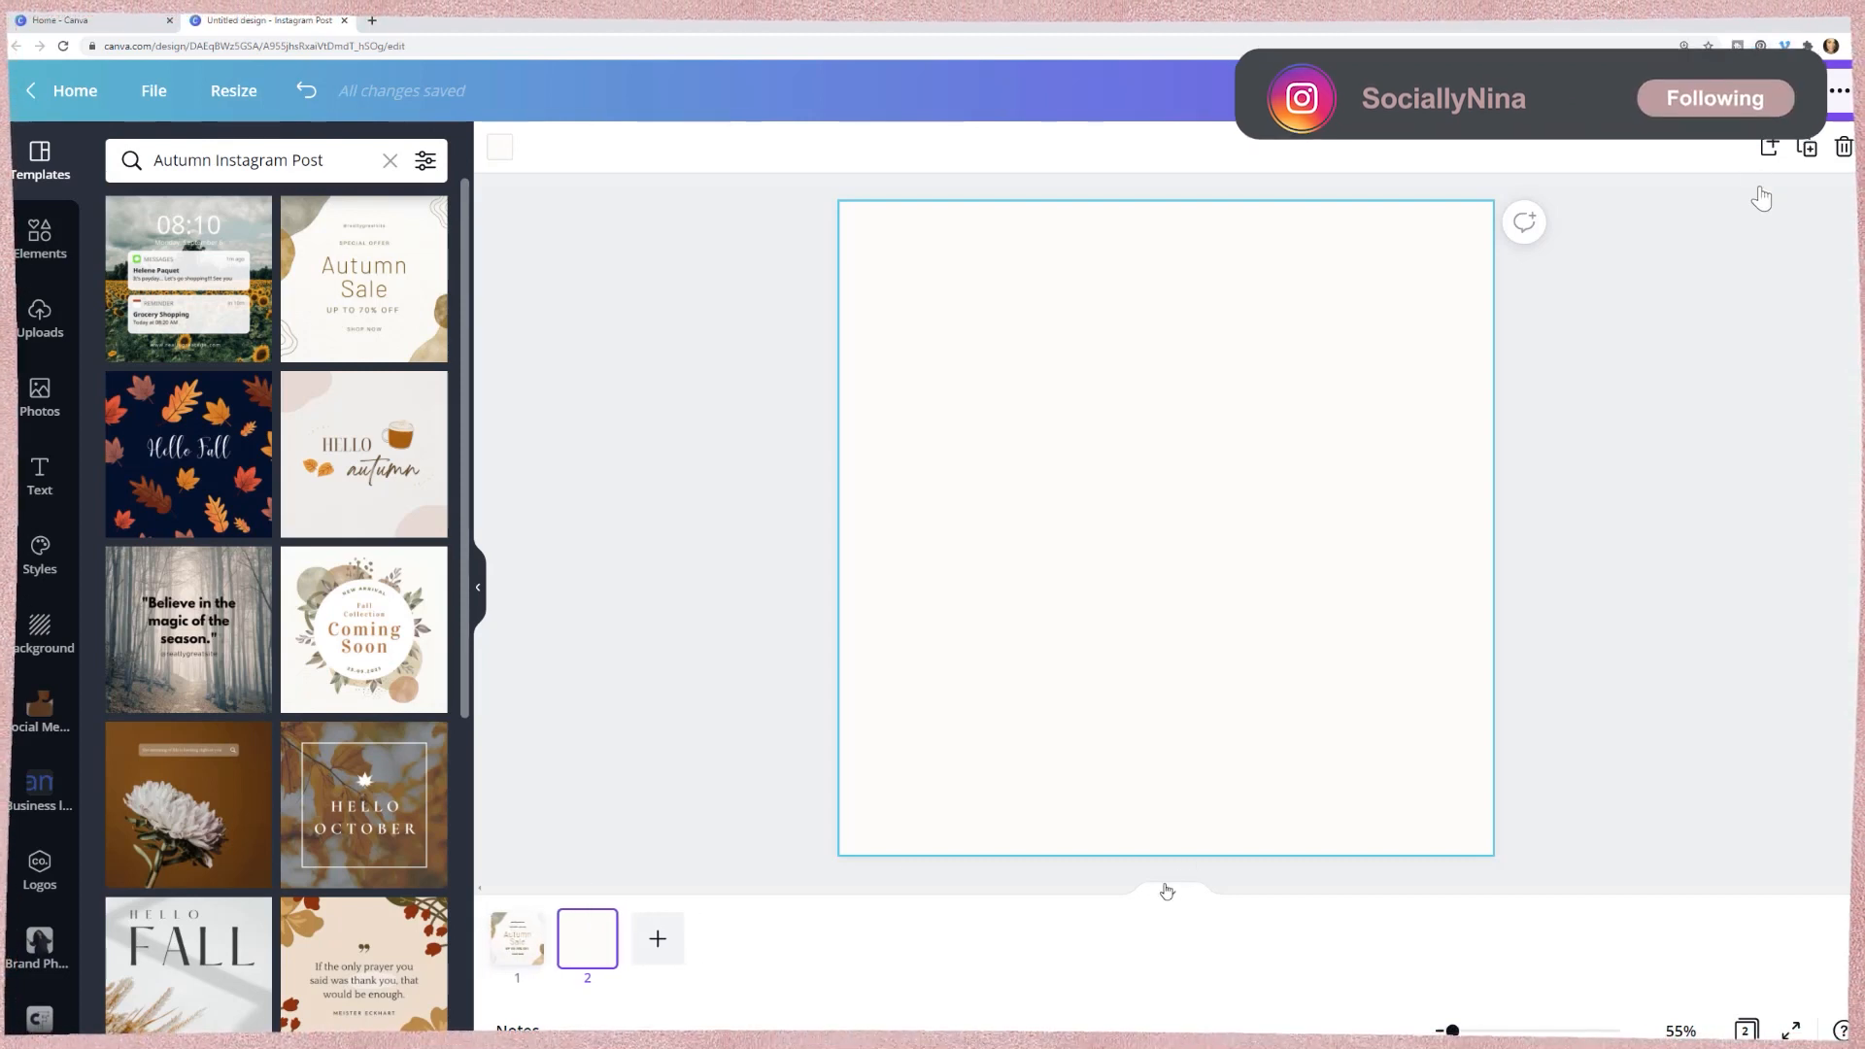
{"action": "left_click", "coordinate": [1170, 889]}
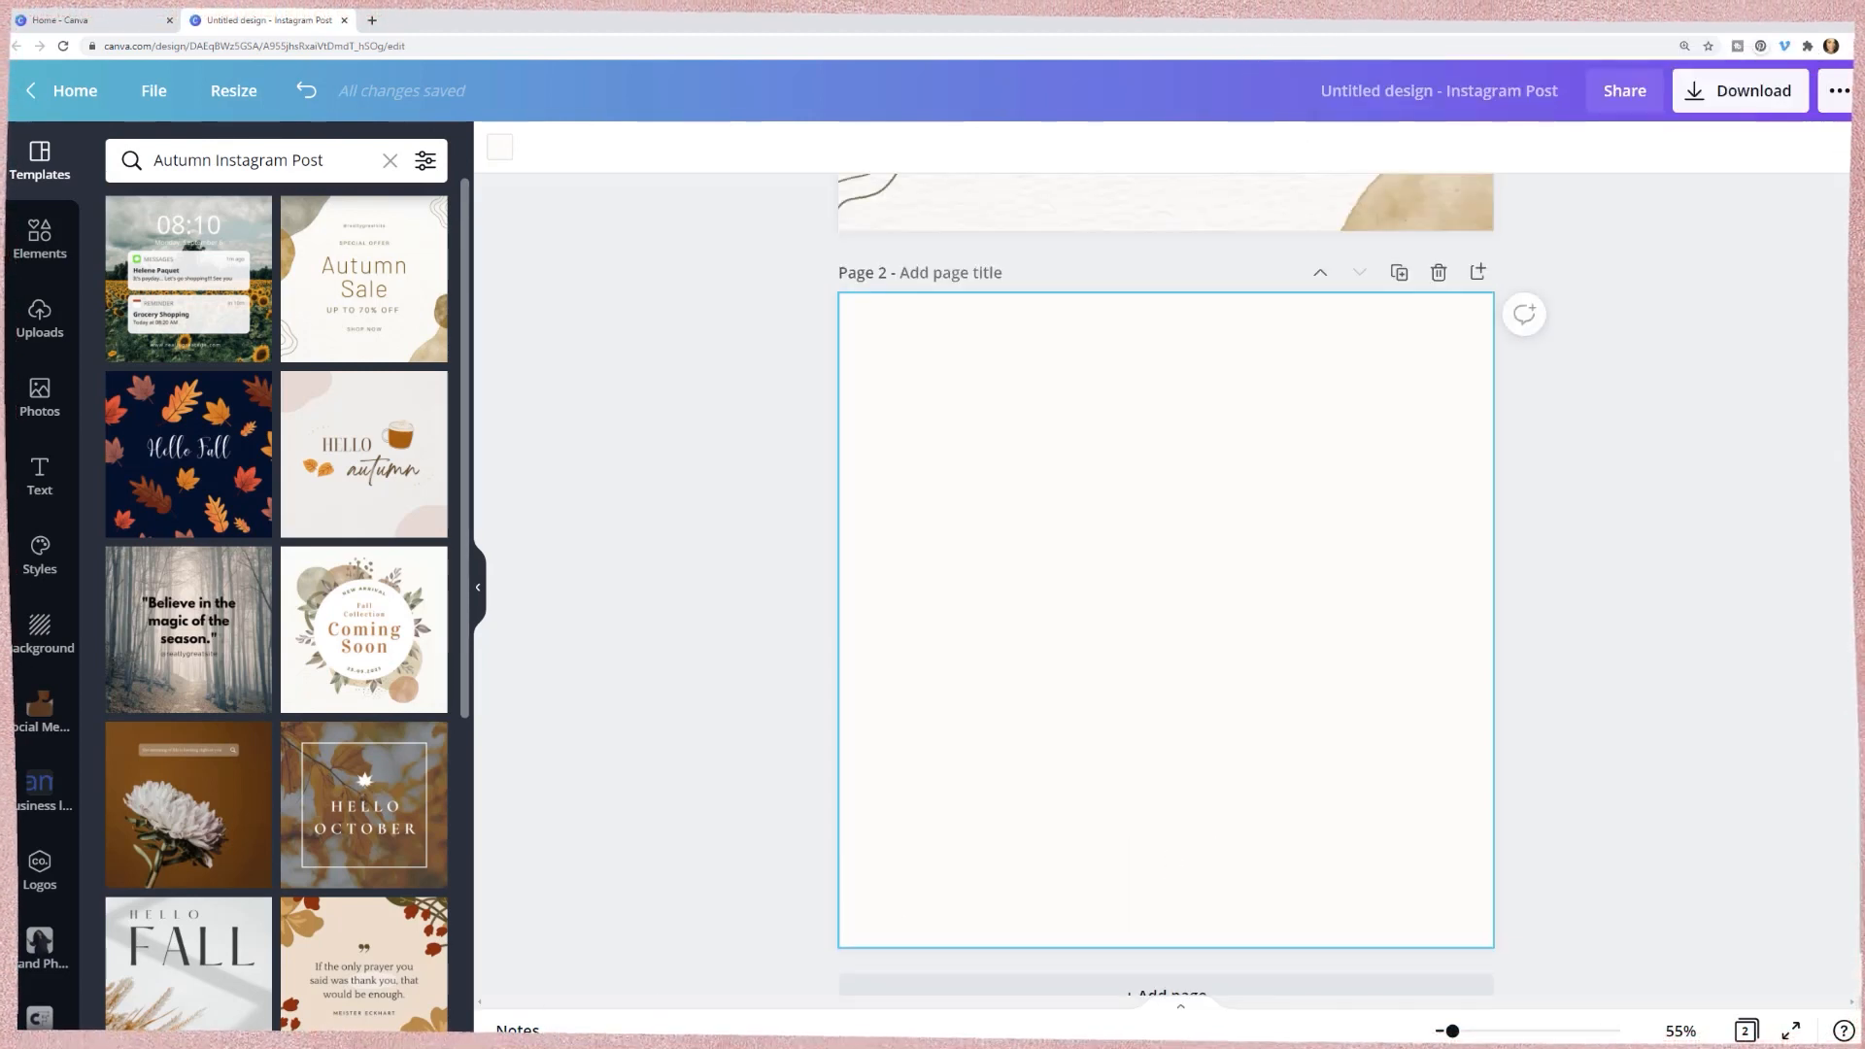
{"action": "scroll", "coordinate": [1178, 977], "scroll_direction": "down", "scroll_amount": 1}
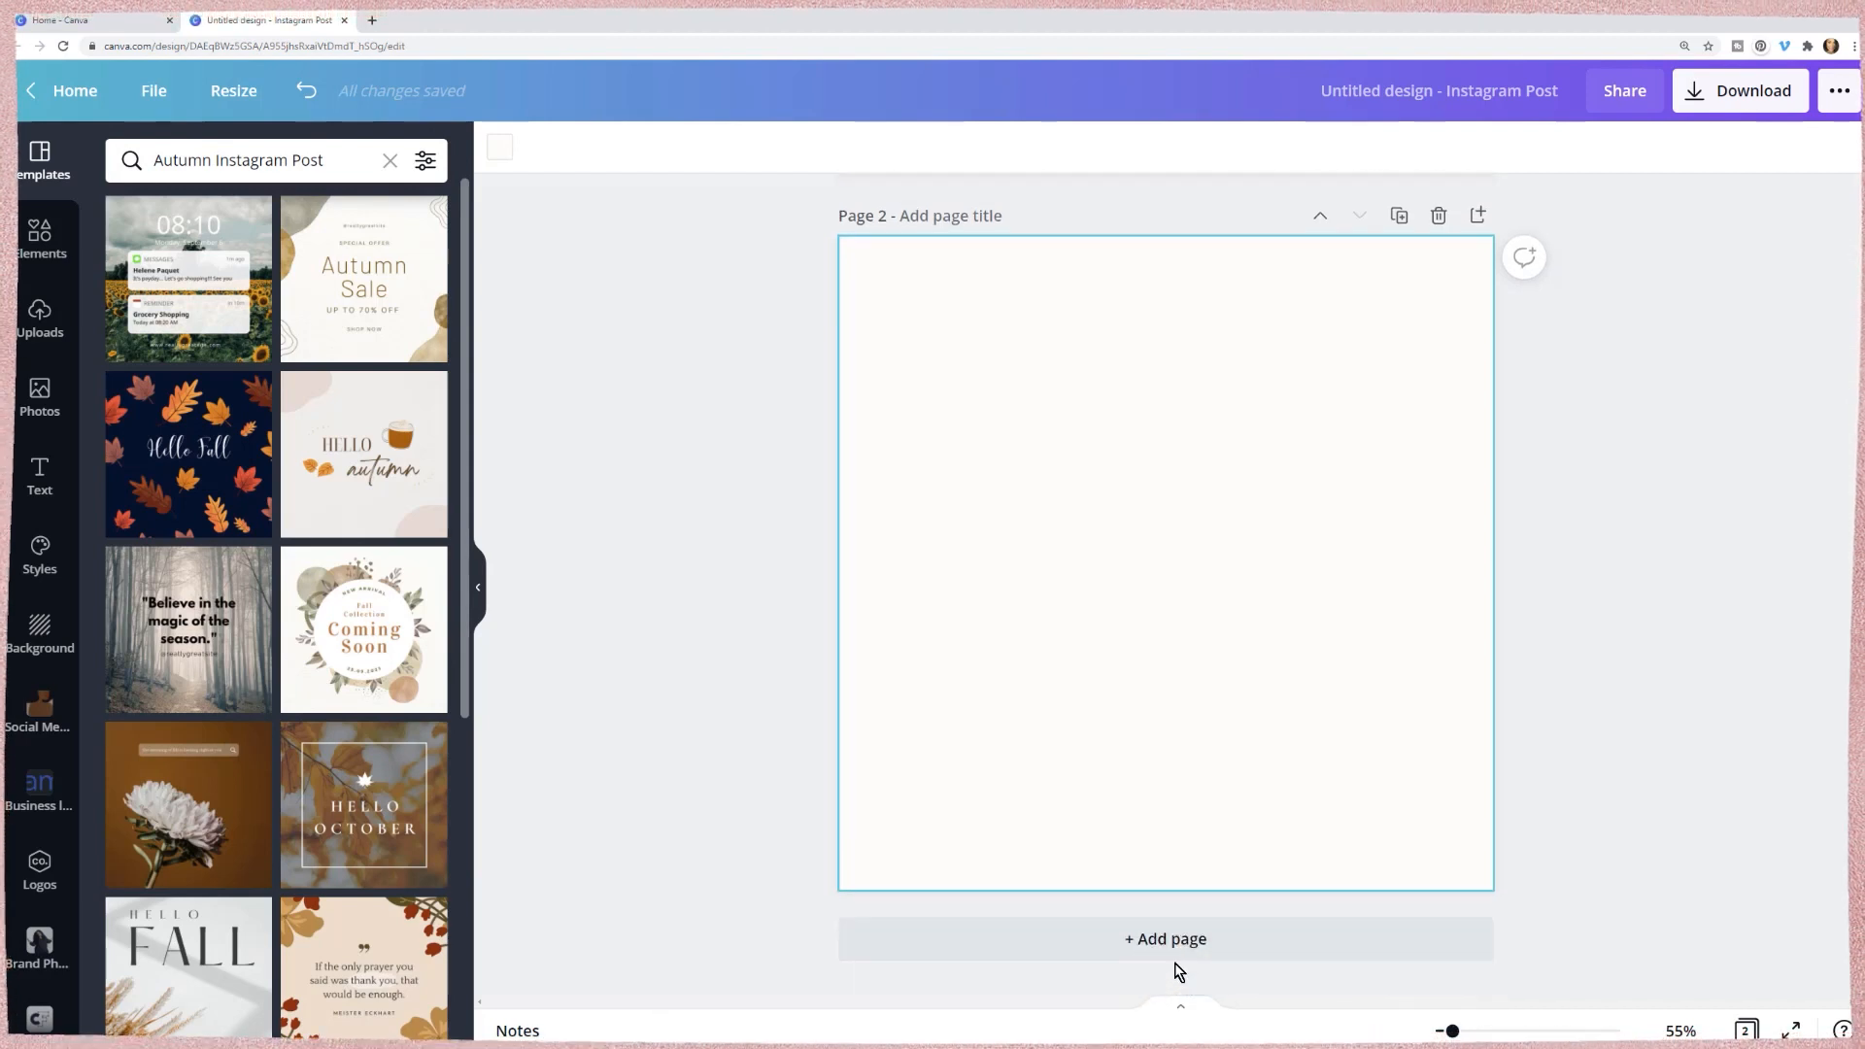
{"action": "left_click", "coordinate": [1176, 1012]}
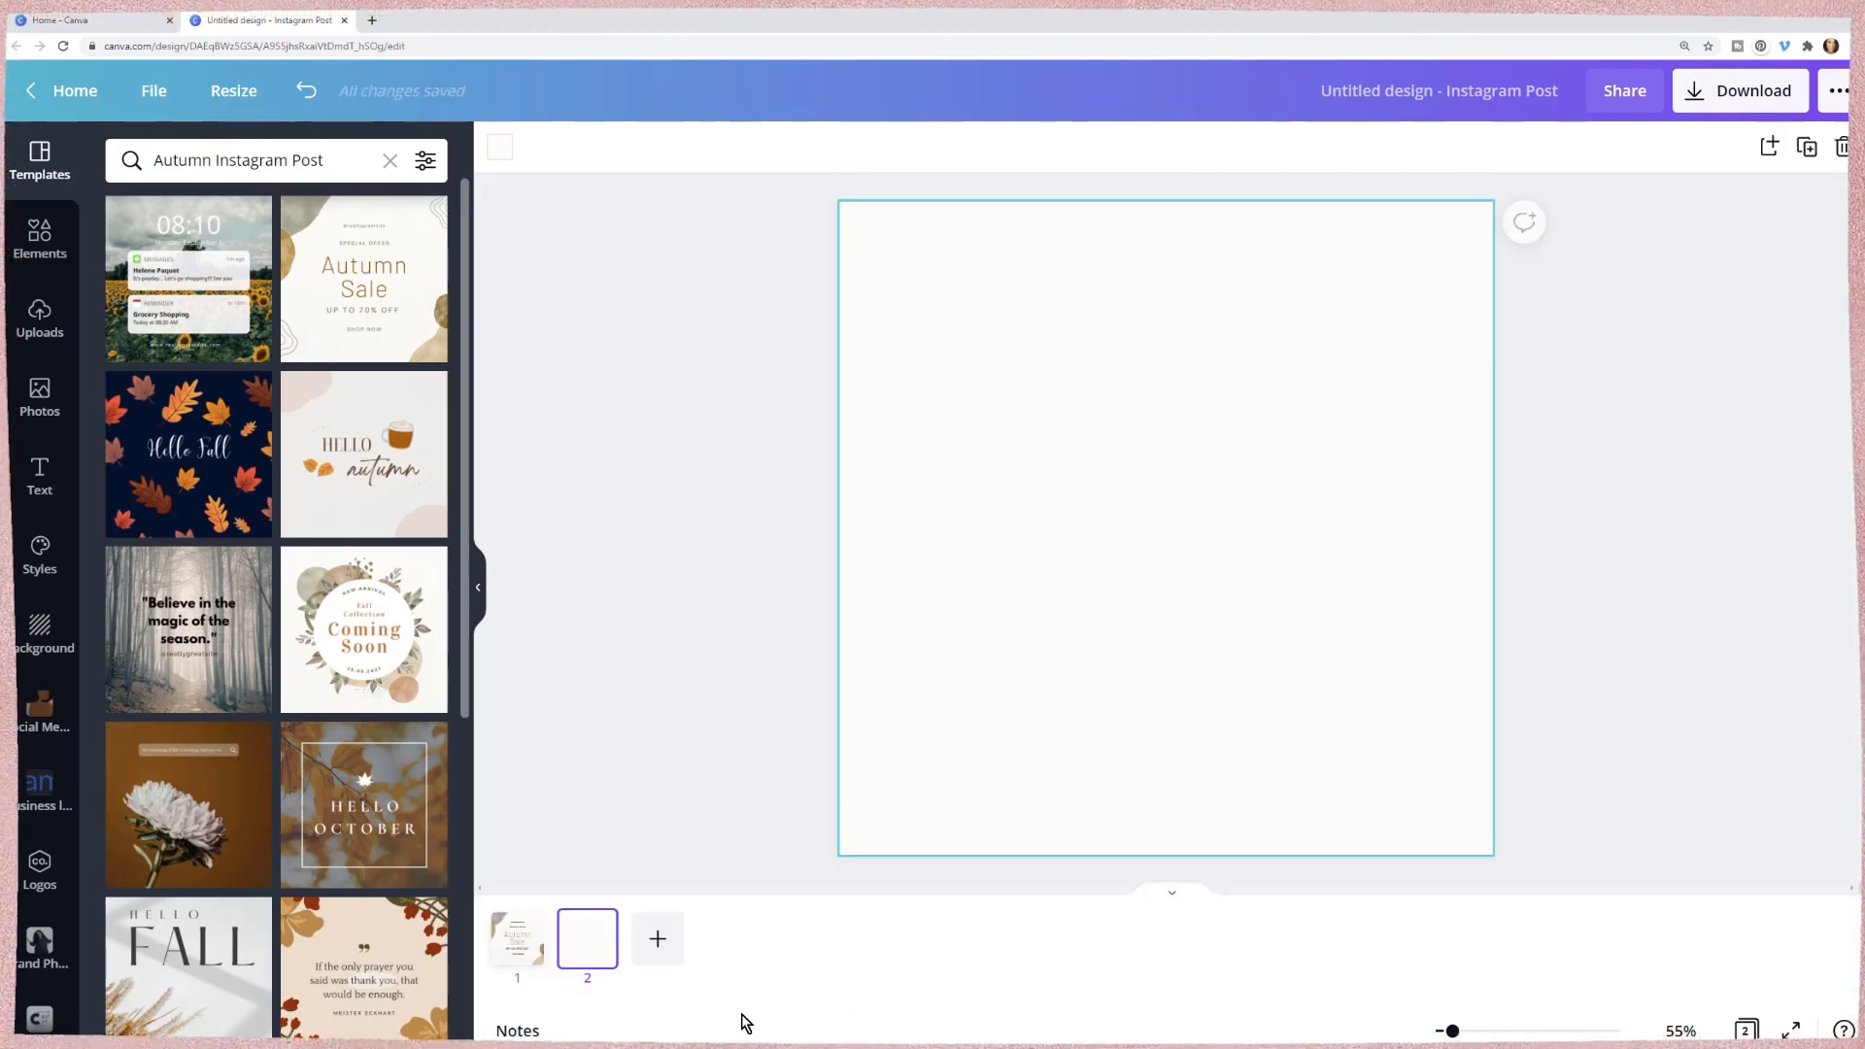
{"action": "left_click", "coordinate": [380, 434]}
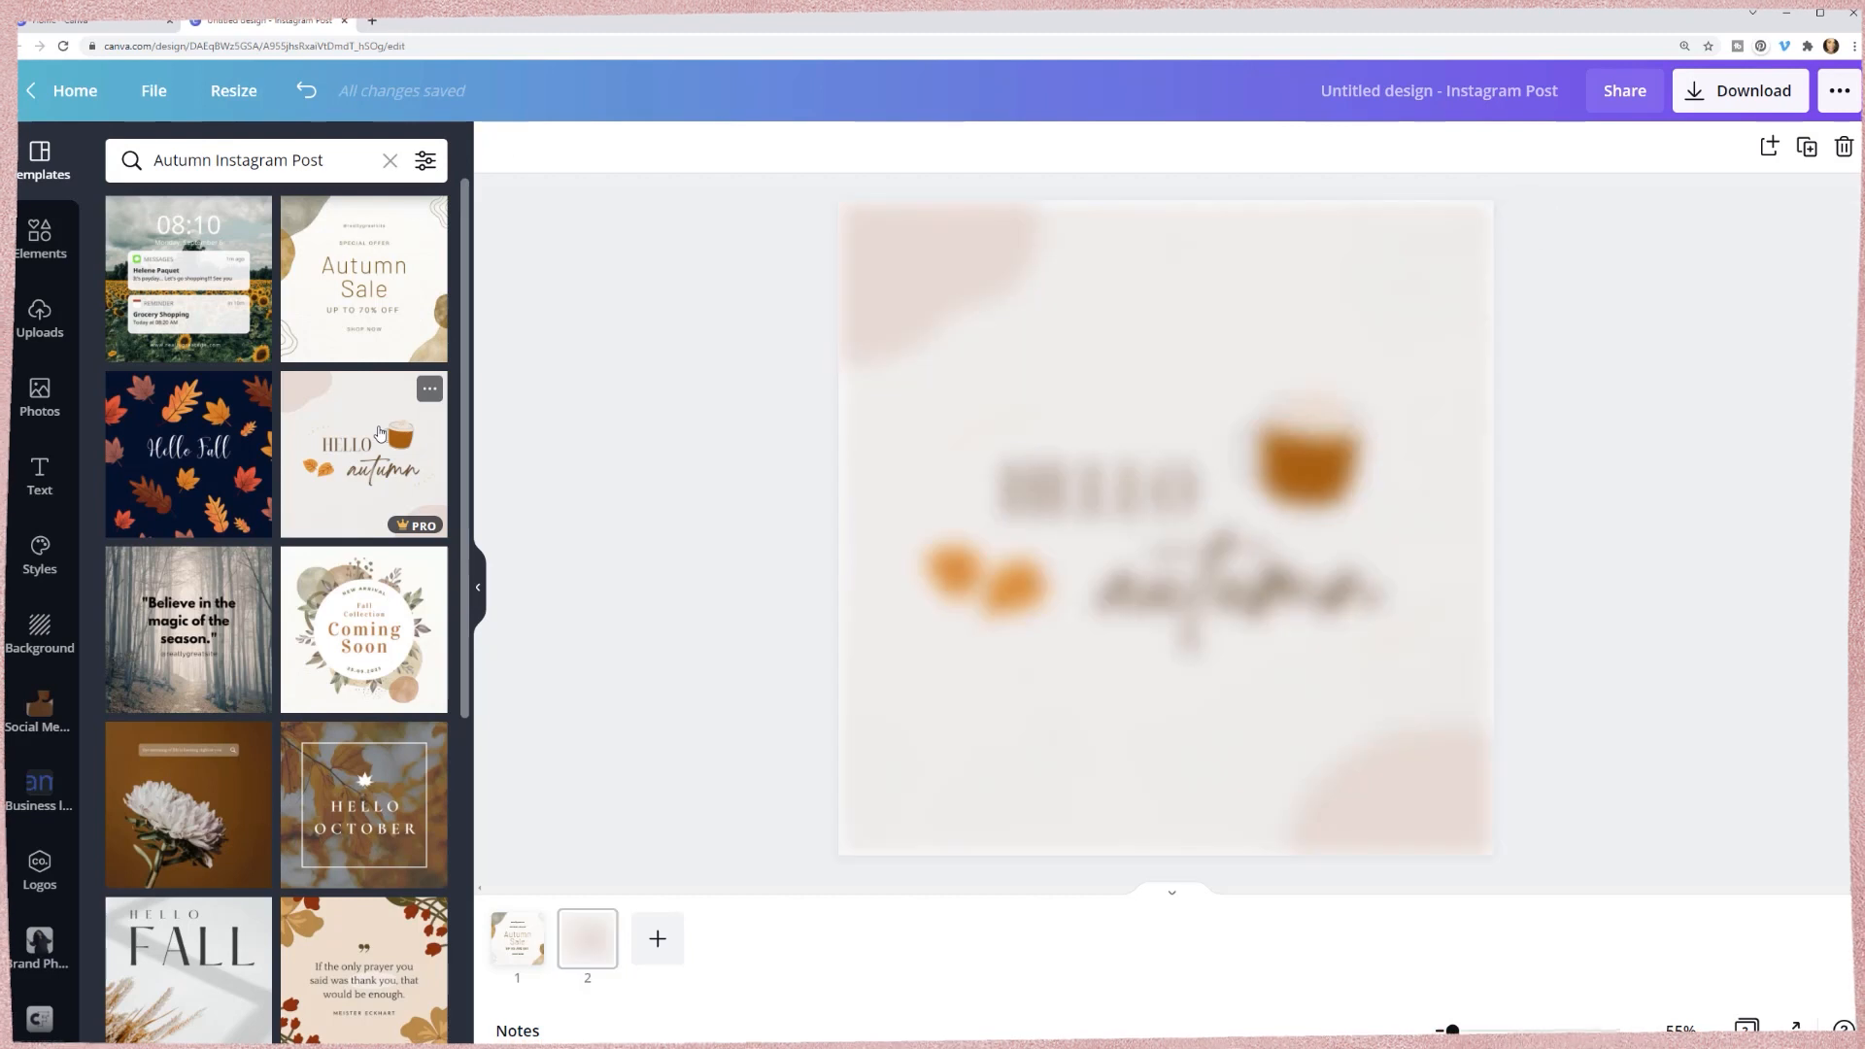
- Add a third page, apply the "Fall Collection Coming Soon" template to it, and add a fourth page
{"action": "left_click", "coordinate": [661, 949]}
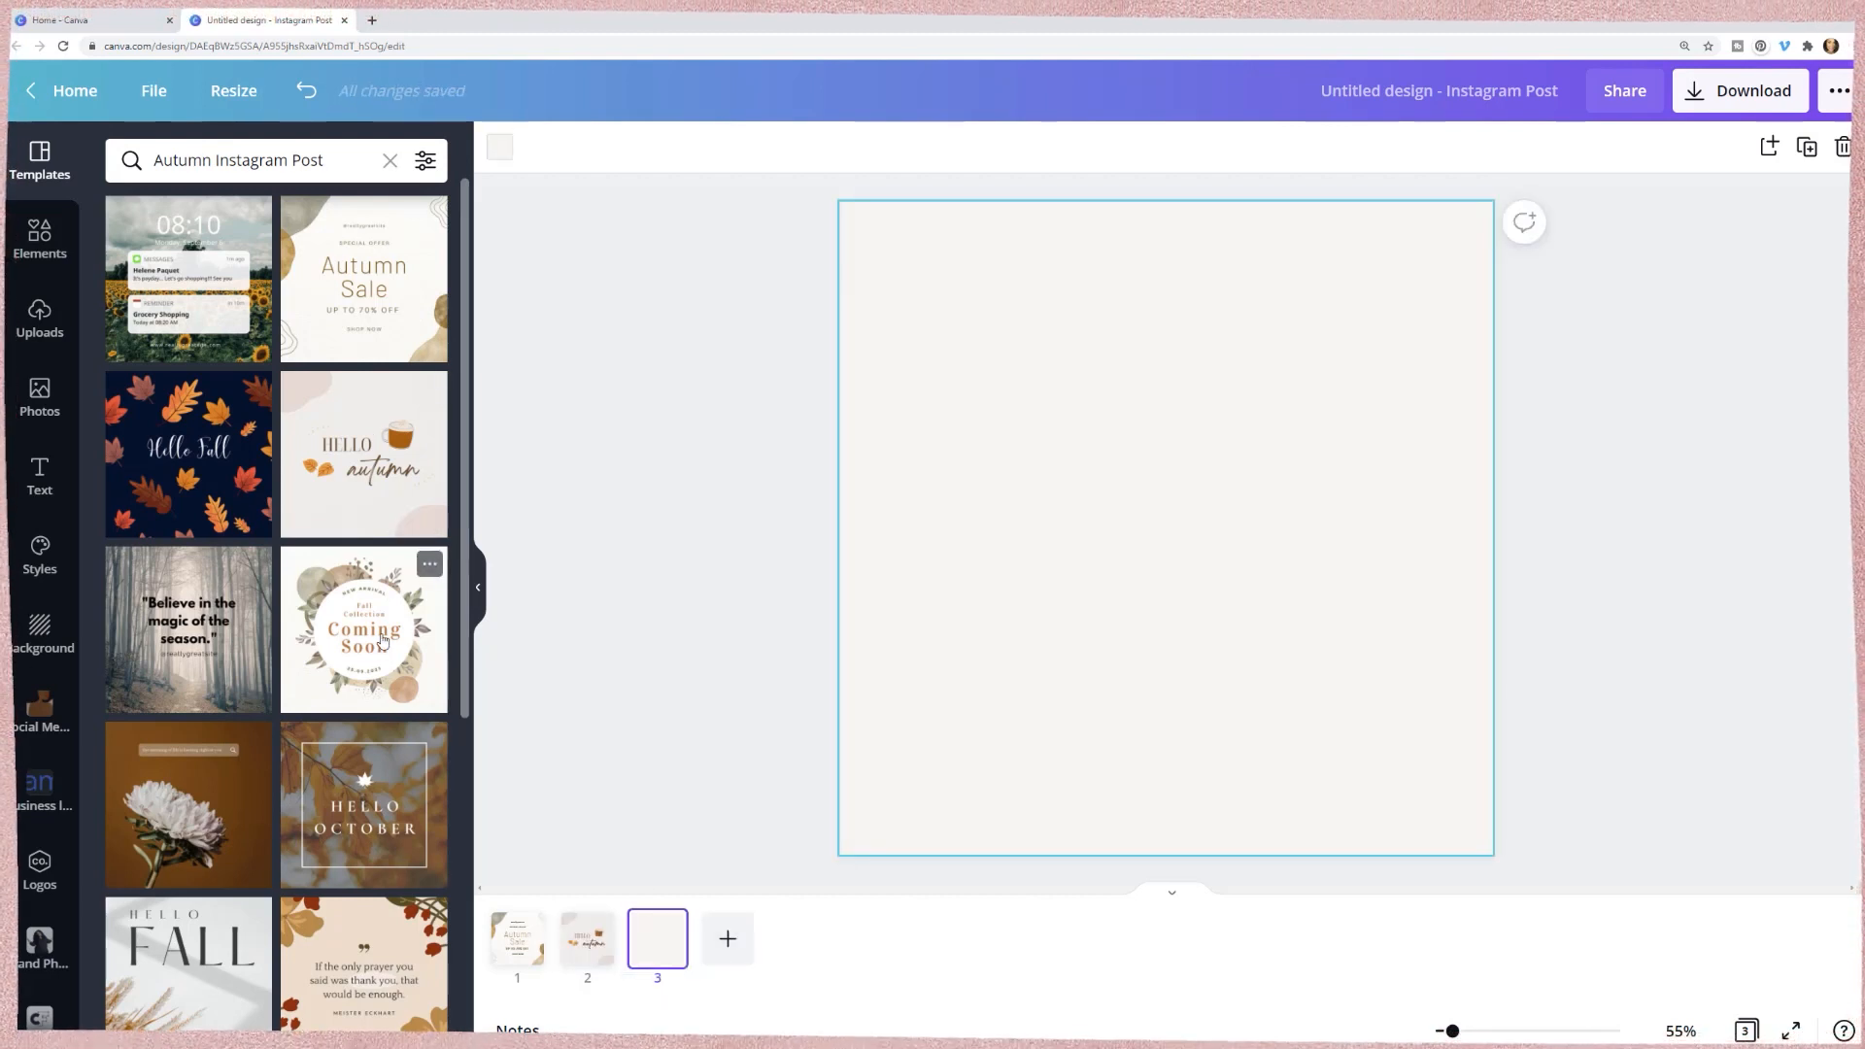
{"action": "left_click", "coordinate": [383, 641]}
{"action": "left_click", "coordinate": [728, 938]}
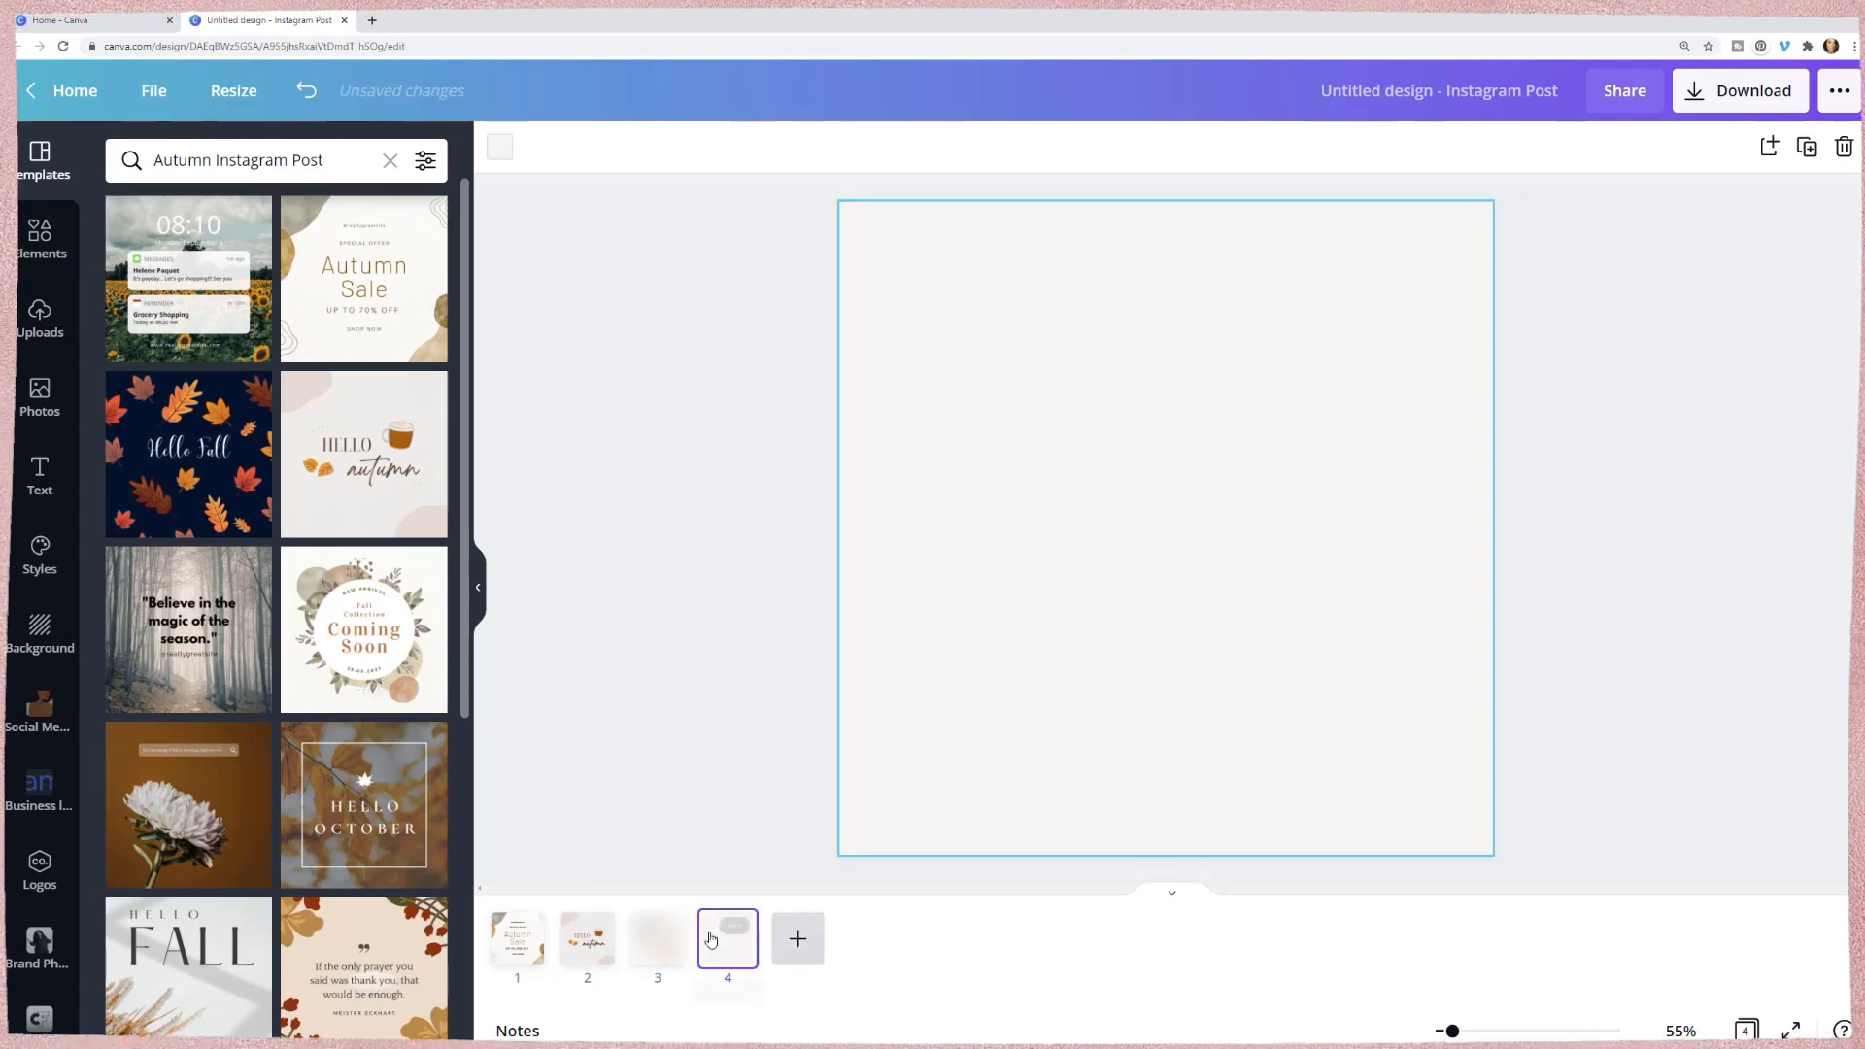
- Replace the template on page 3 with the "Hello Autumn" script template decorated with small leaves and blobs
{"action": "left_click", "coordinate": [658, 939]}
{"action": "scroll", "coordinate": [316, 774], "scroll_direction": "down", "scroll_amount": 6}
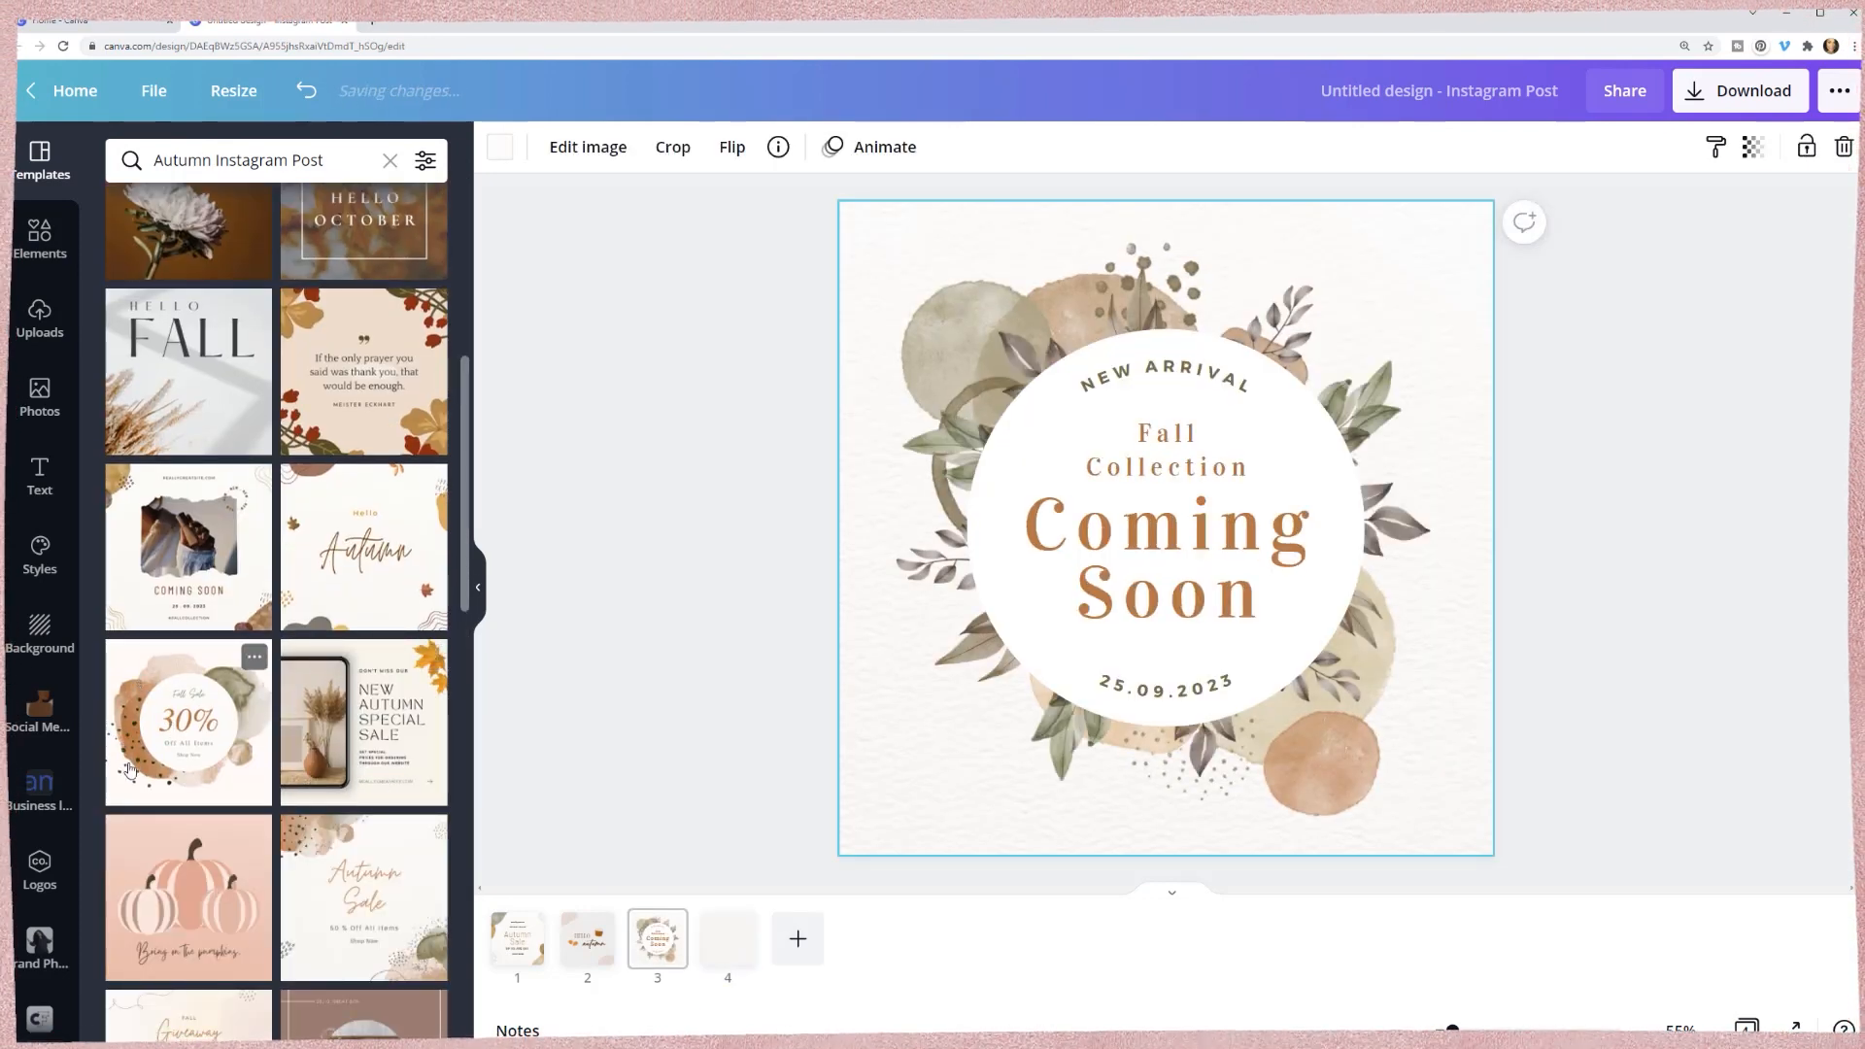
{"action": "left_click", "coordinate": [364, 547]}
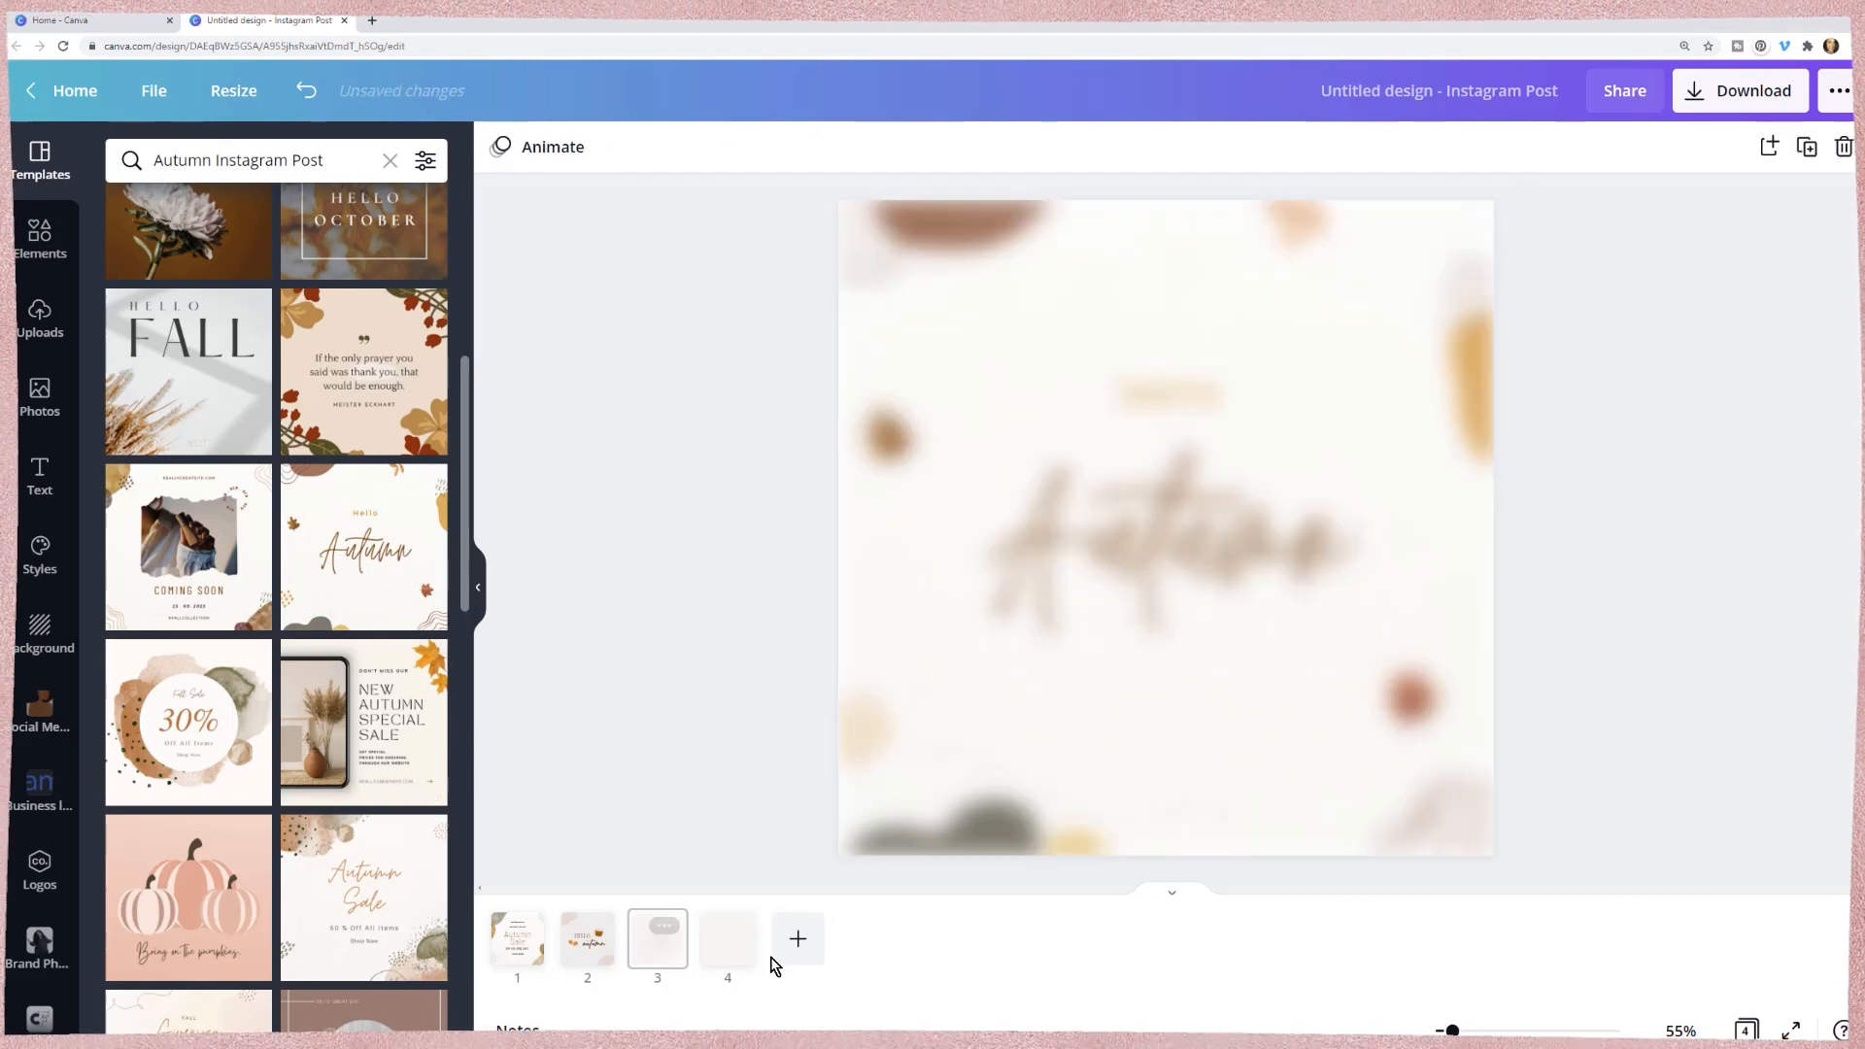
- Add a fifth page and apply the script "Autumn Sale" template with orange and green blobs to page 4
{"action": "left_click", "coordinate": [795, 948]}
{"action": "scroll", "coordinate": [340, 932], "scroll_direction": "down", "scroll_amount": 2}
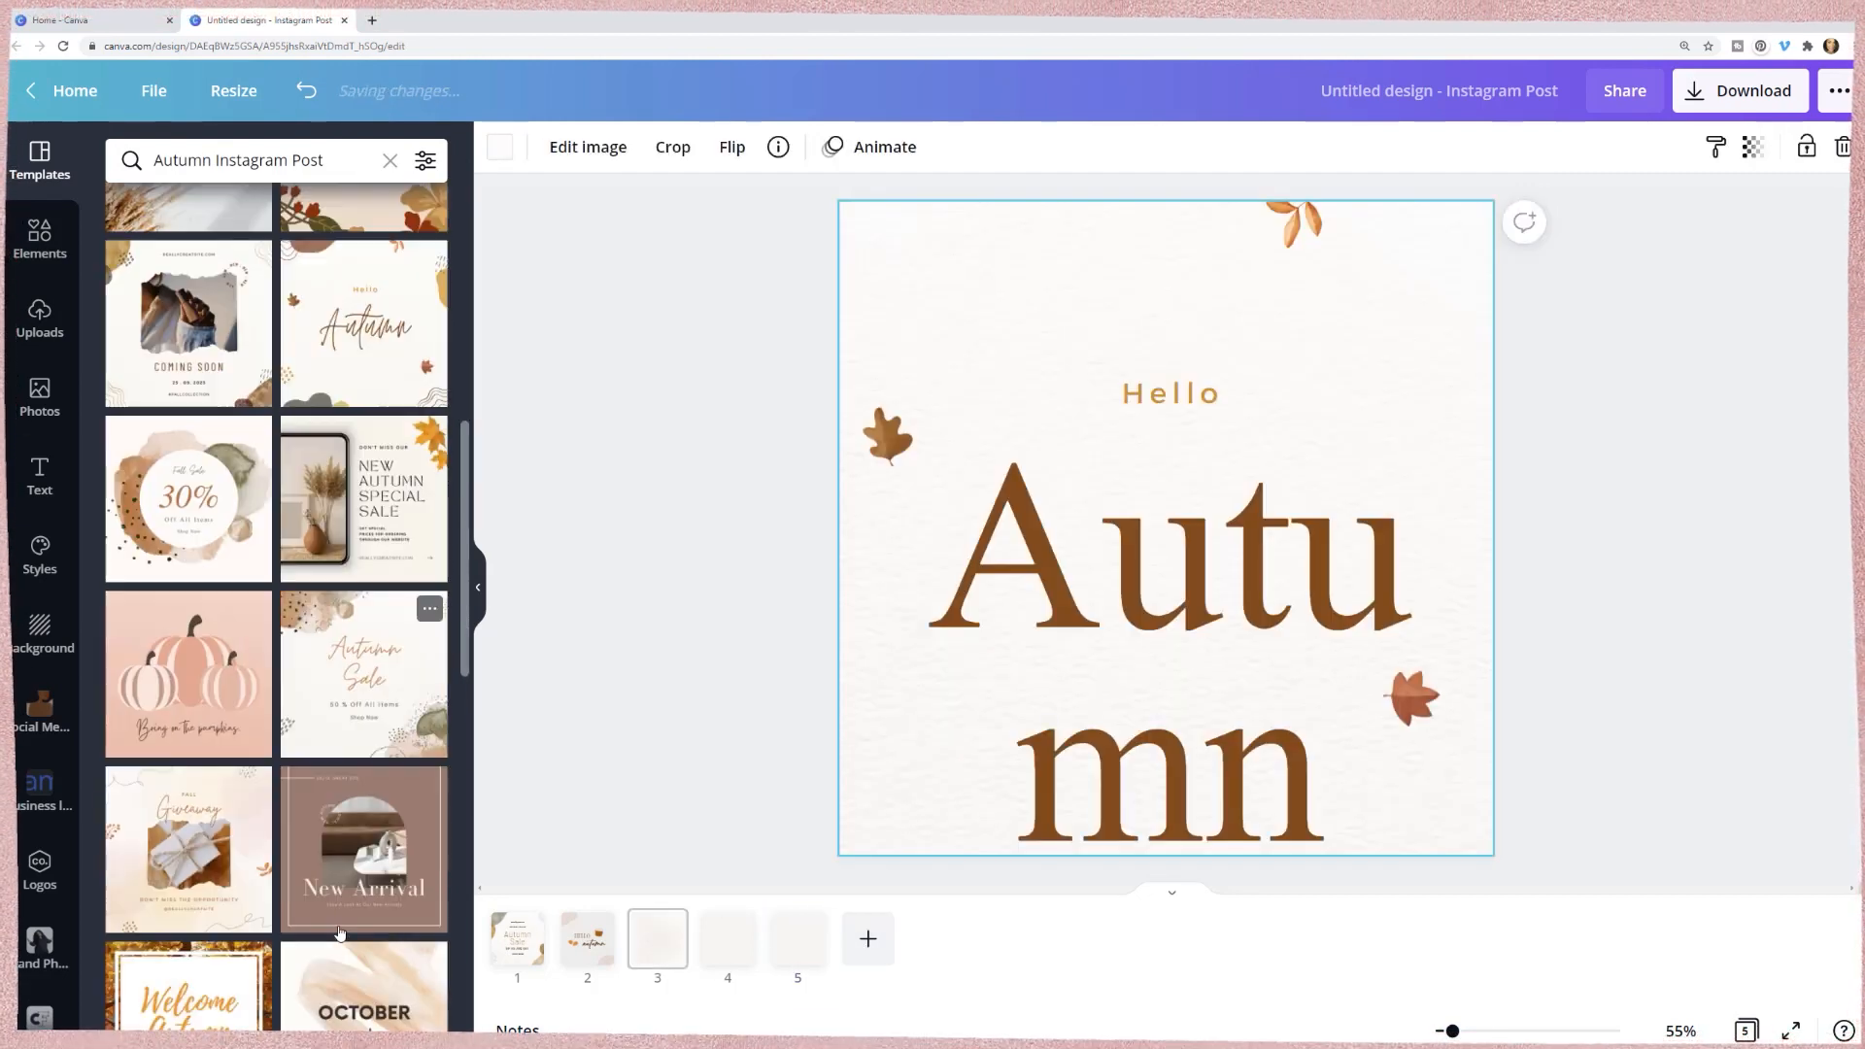
{"action": "scroll", "coordinate": [340, 932], "scroll_direction": "down", "scroll_amount": 6}
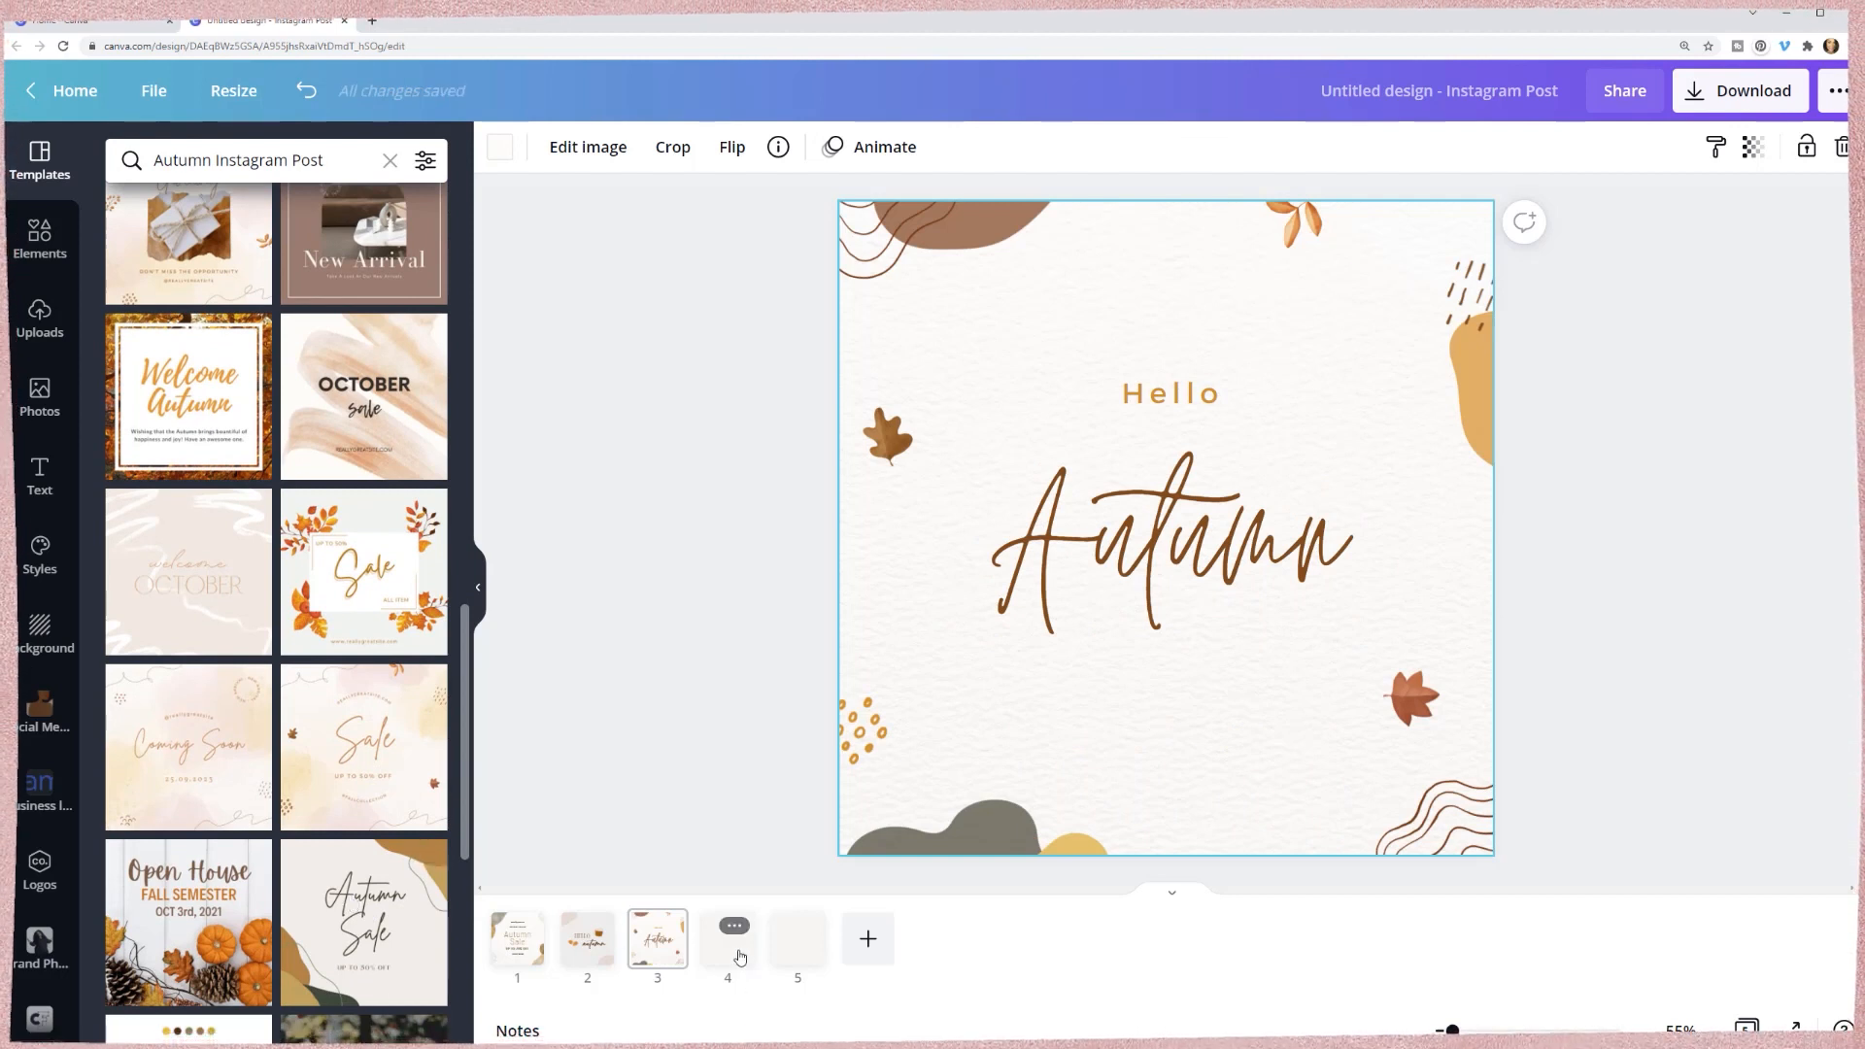
{"action": "left_click", "coordinate": [738, 957]}
{"action": "left_click", "coordinate": [364, 923]}
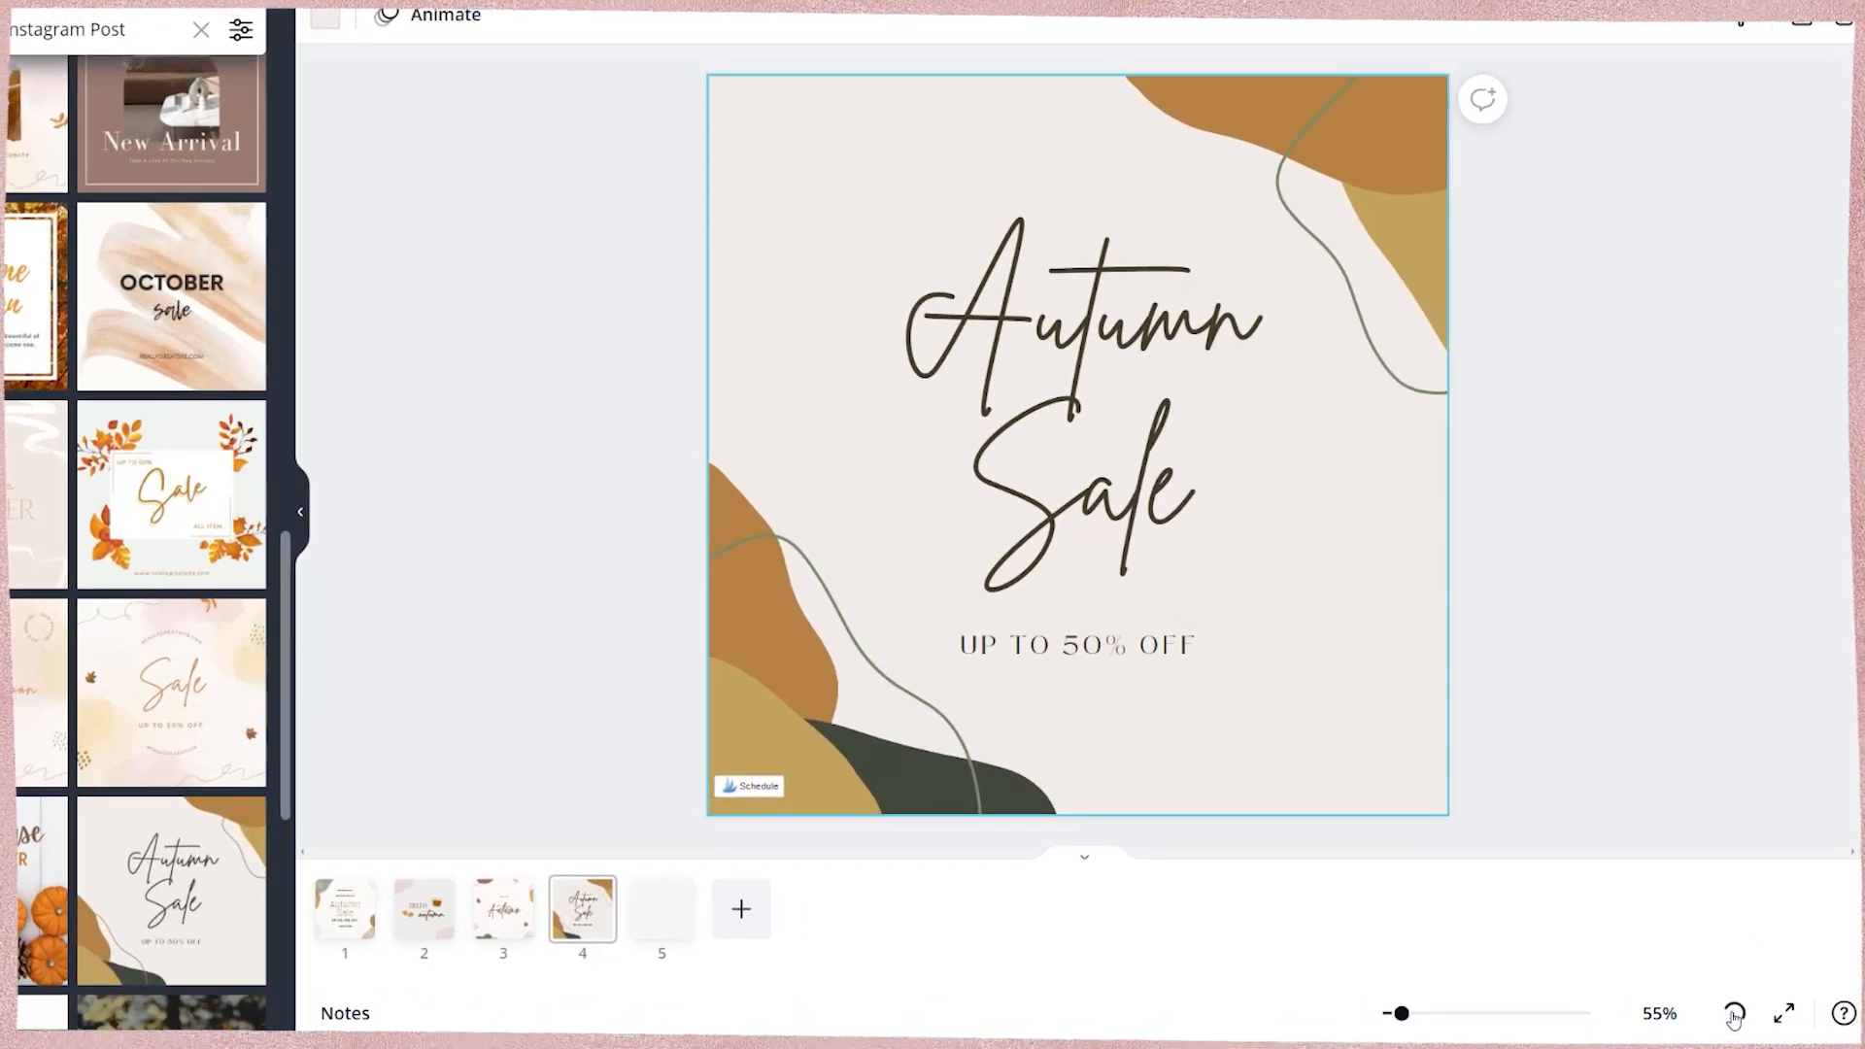
- Delete the first "Autumn Sale" page in the grid overview and return to the single-page view
{"action": "left_click", "coordinate": [1732, 1013]}
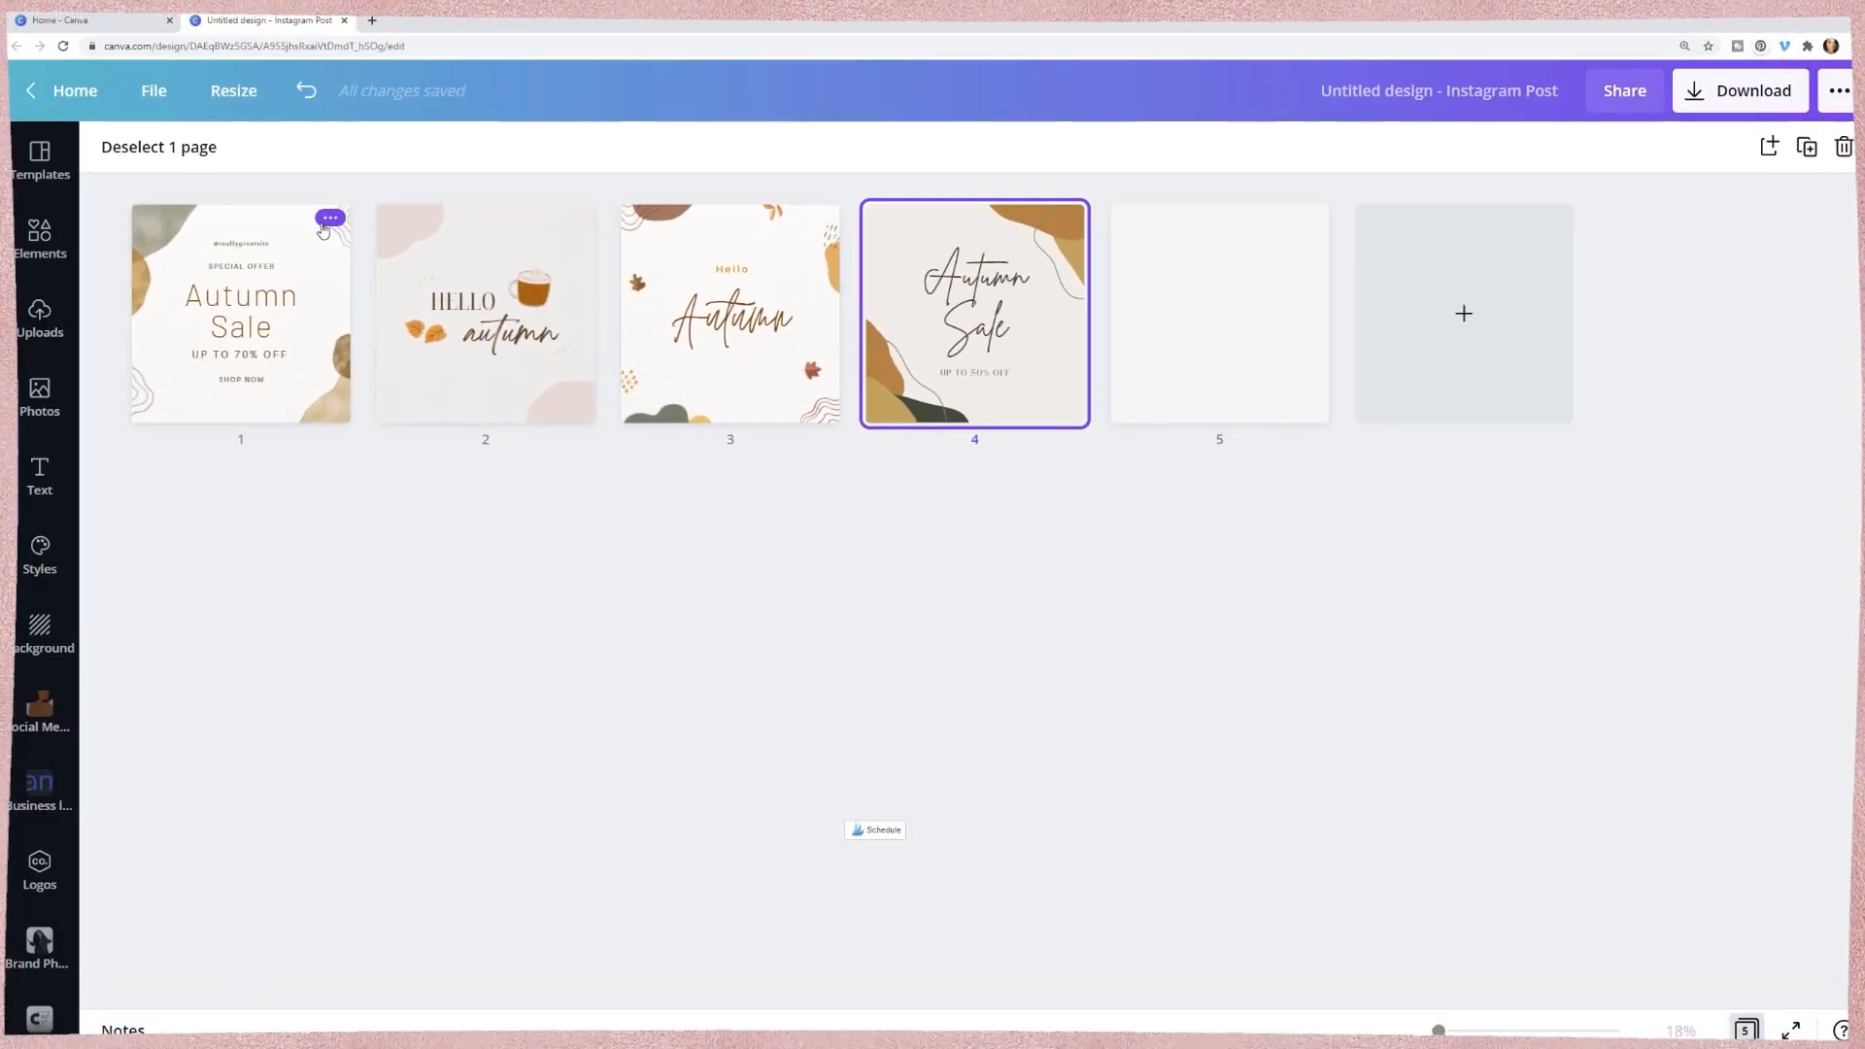
{"action": "left_click", "coordinate": [330, 218]}
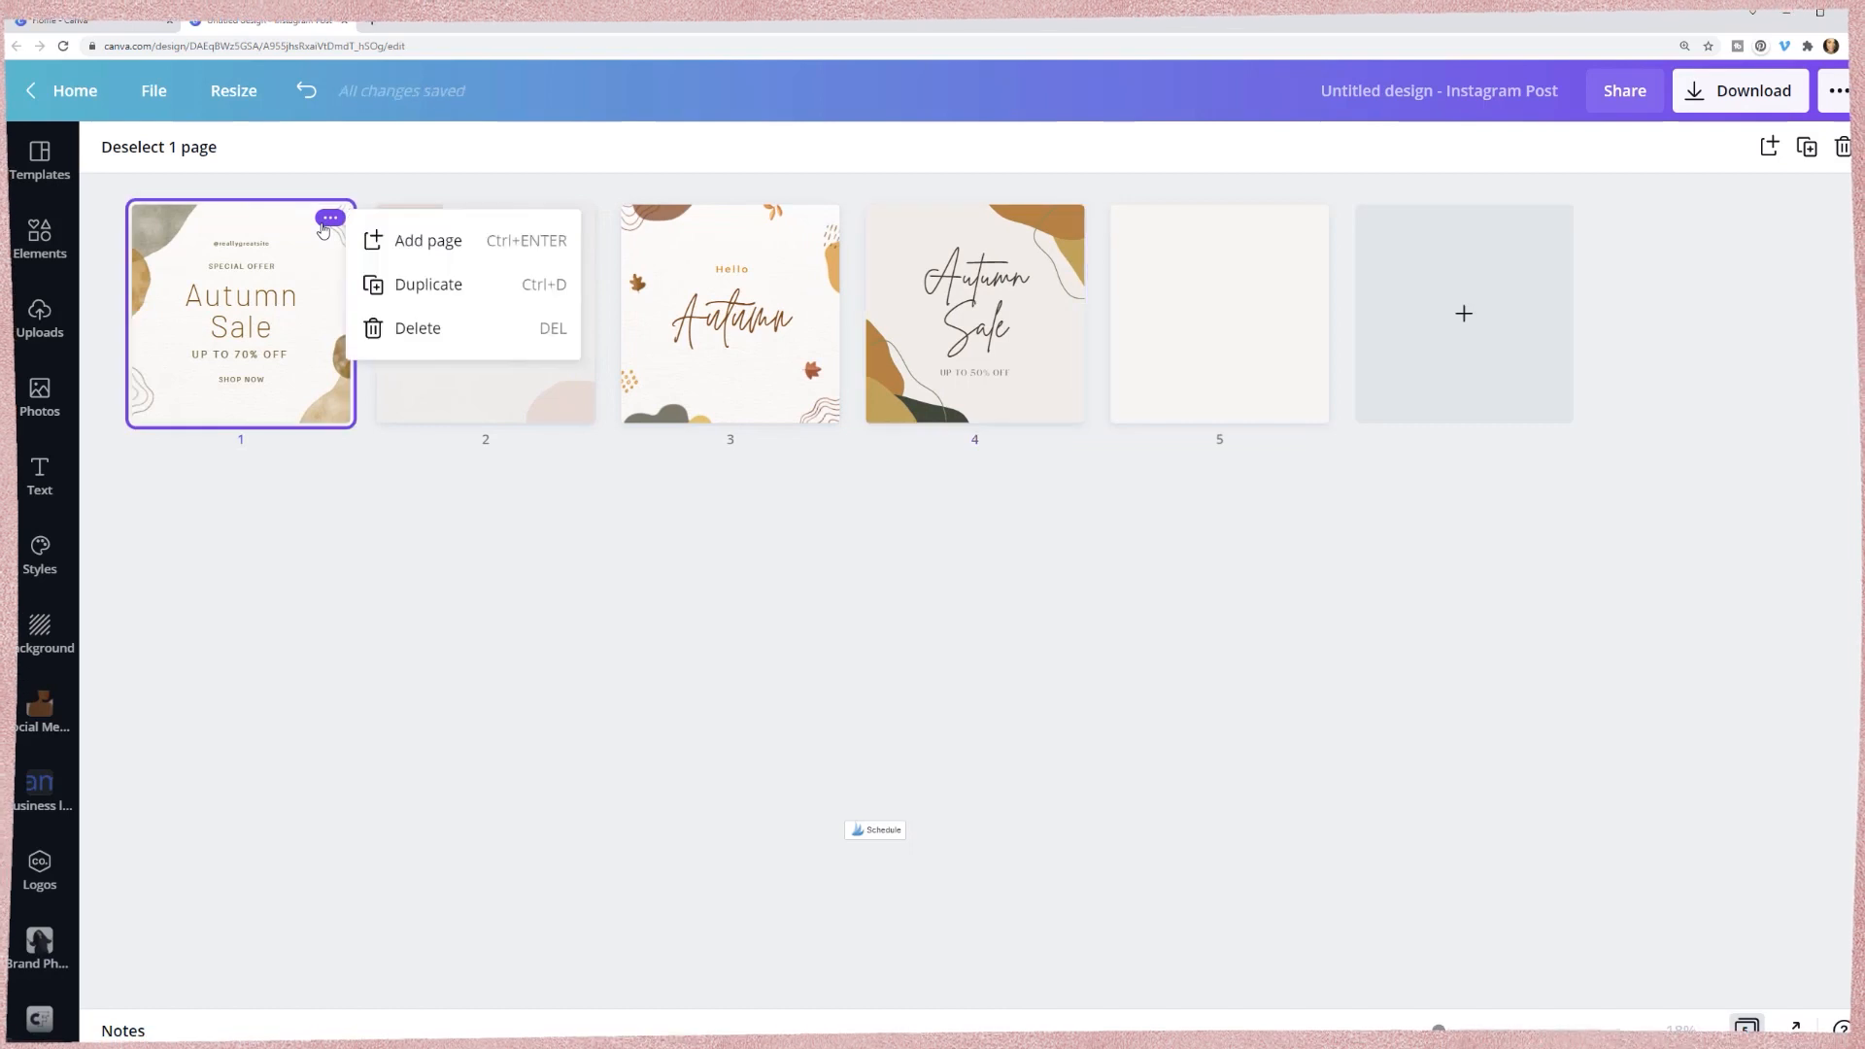
{"action": "left_click", "coordinate": [420, 329]}
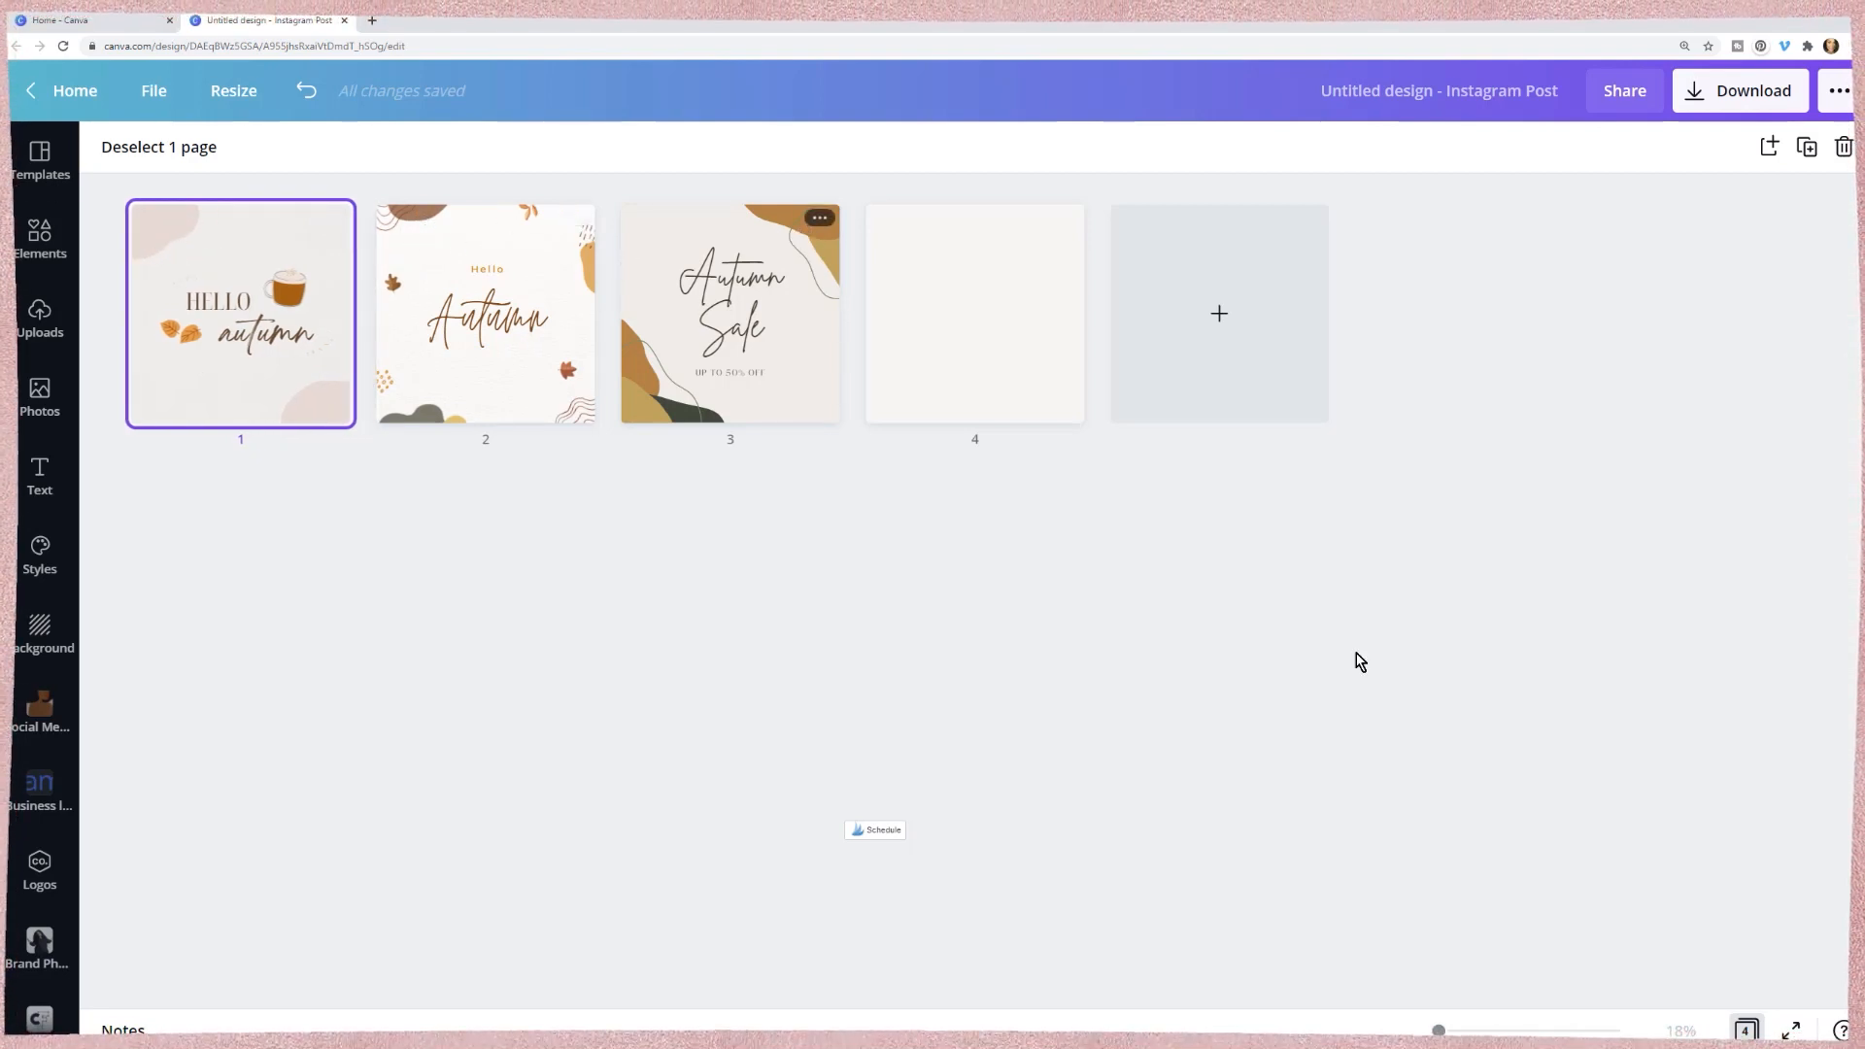
{"action": "left_click", "coordinate": [1746, 1030]}
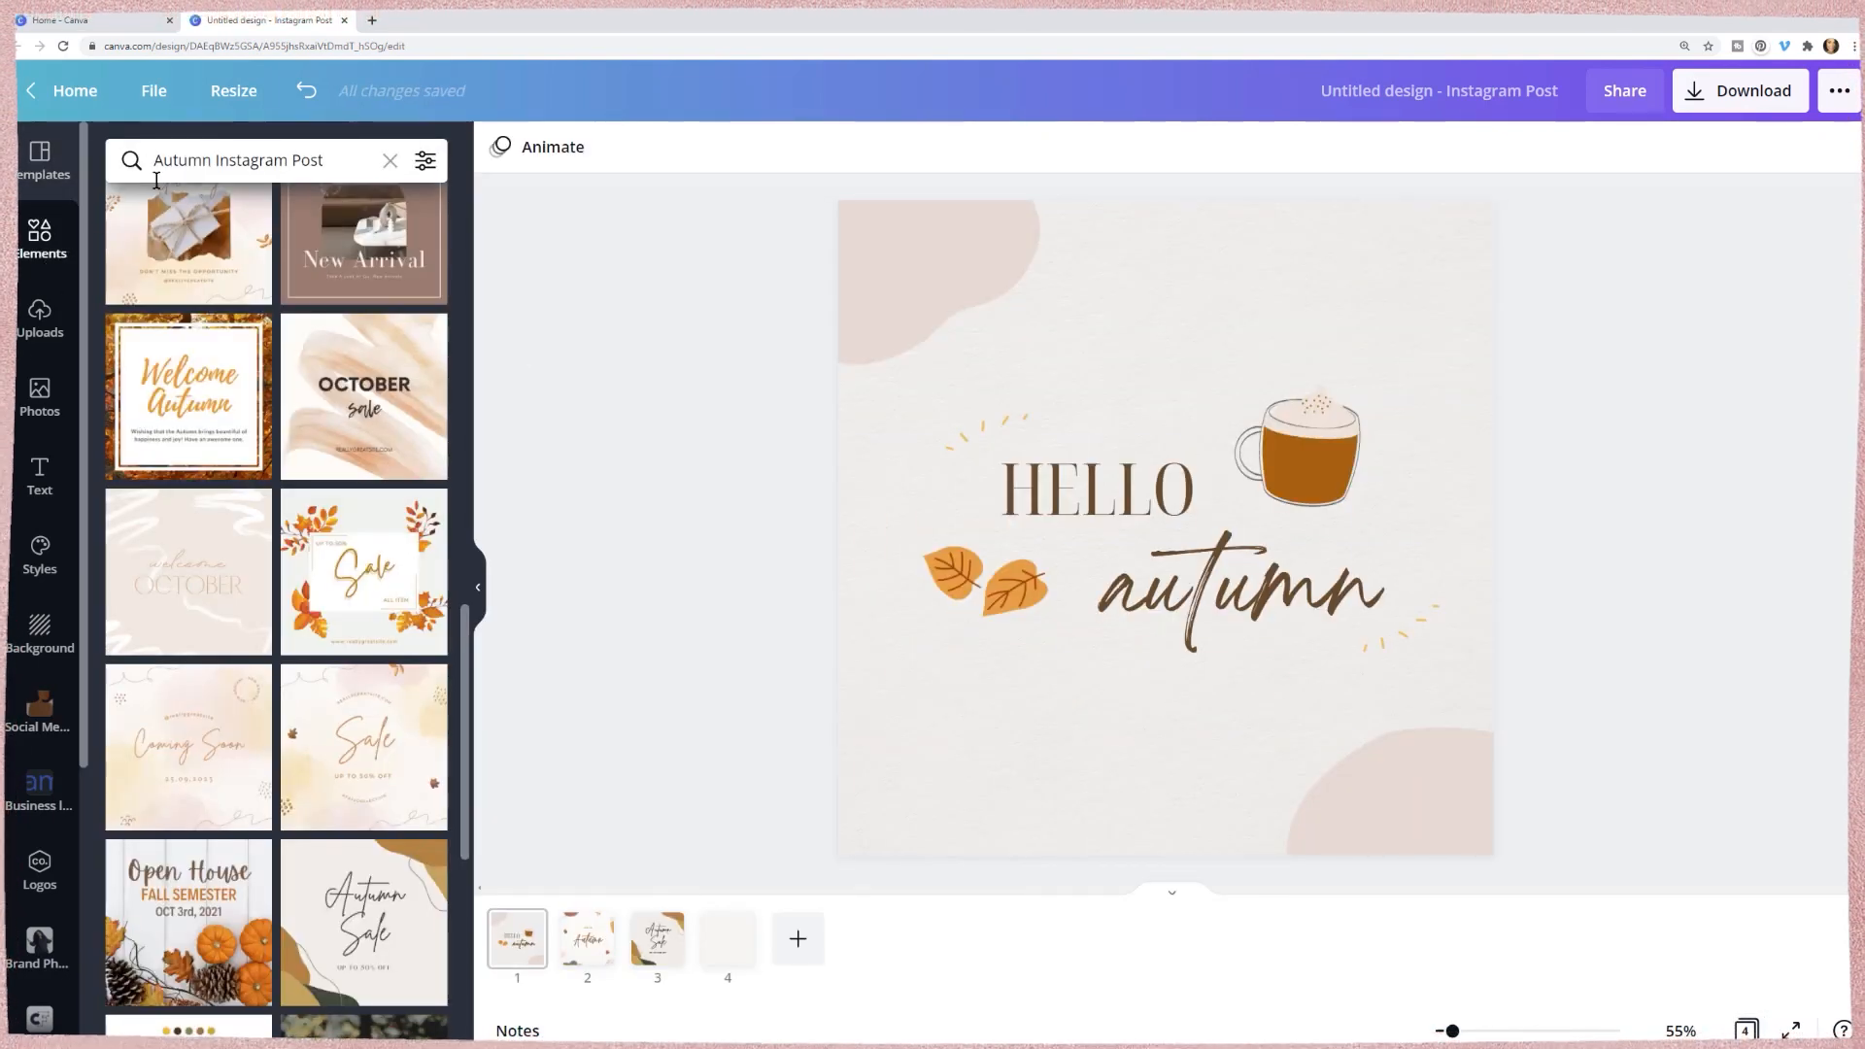
- Search the elements library for "blobs"
{"action": "left_click", "coordinate": [221, 156]}
{"action": "type", "text": "blob"}
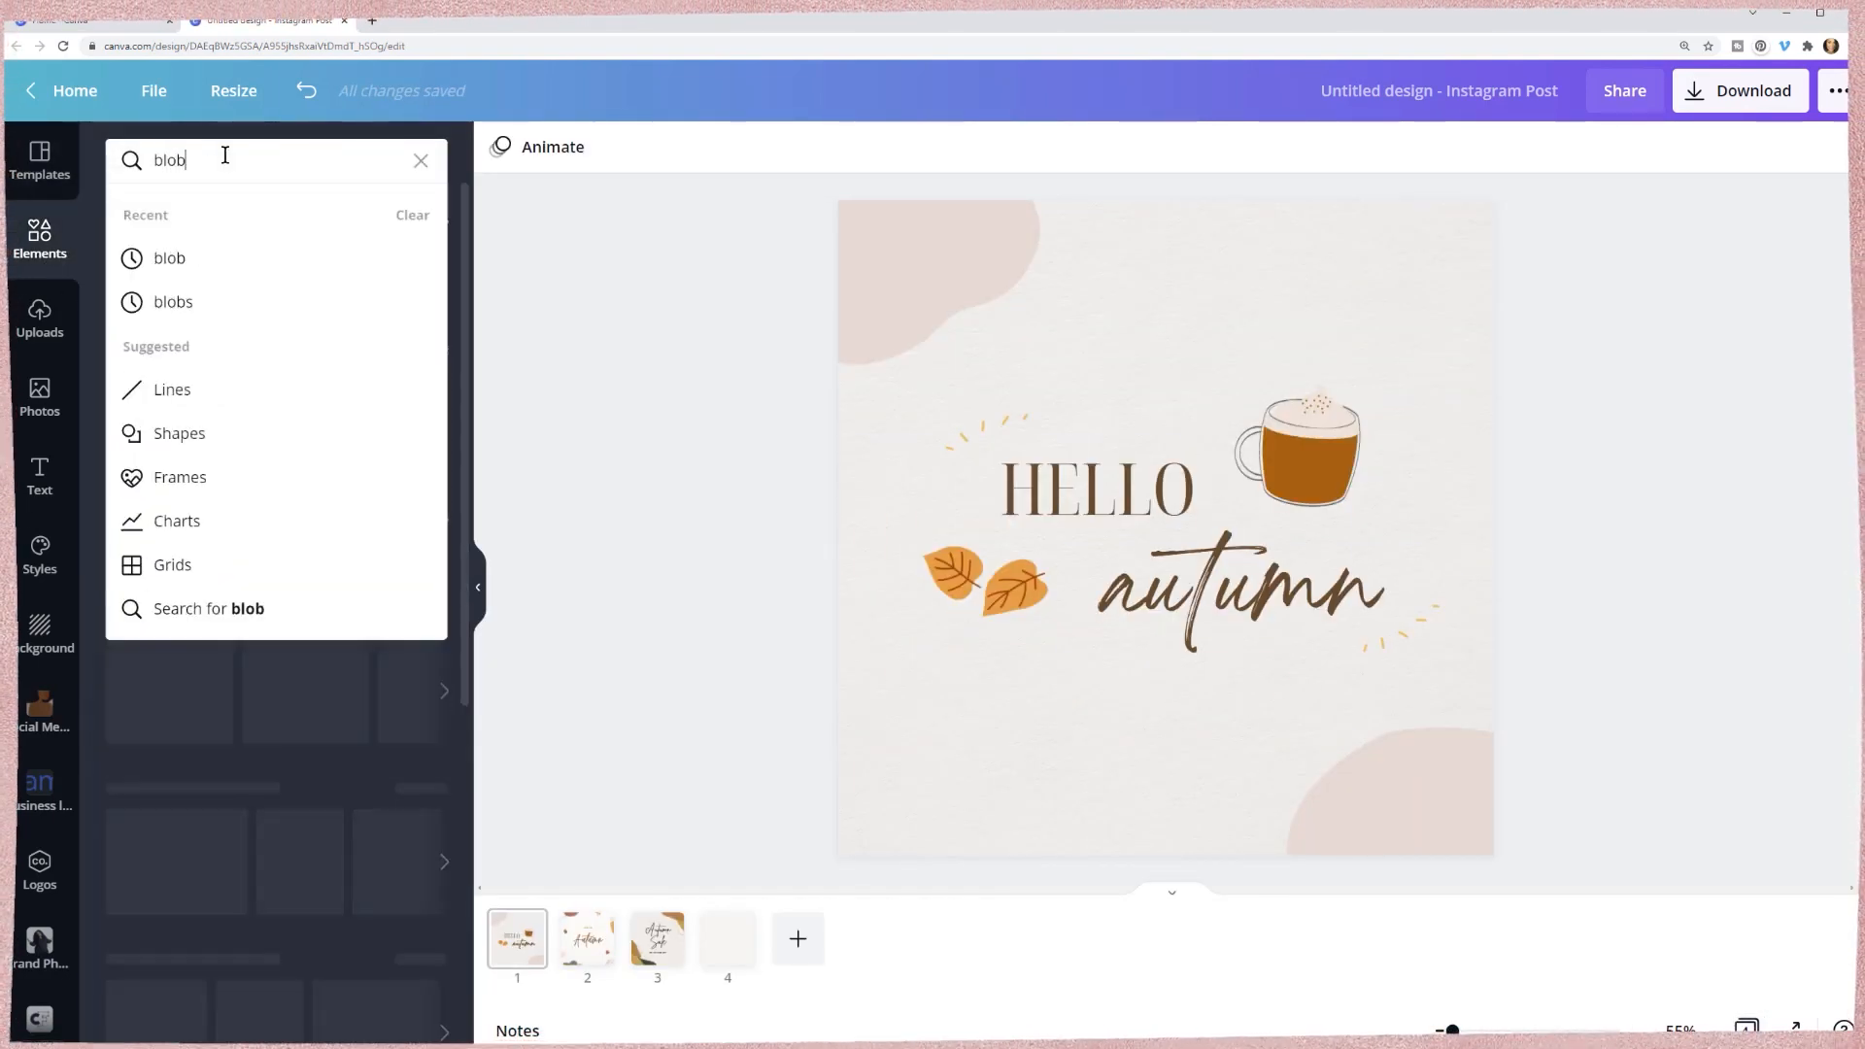
{"action": "type", "text": "s"}
{"action": "key", "text": "Return"}
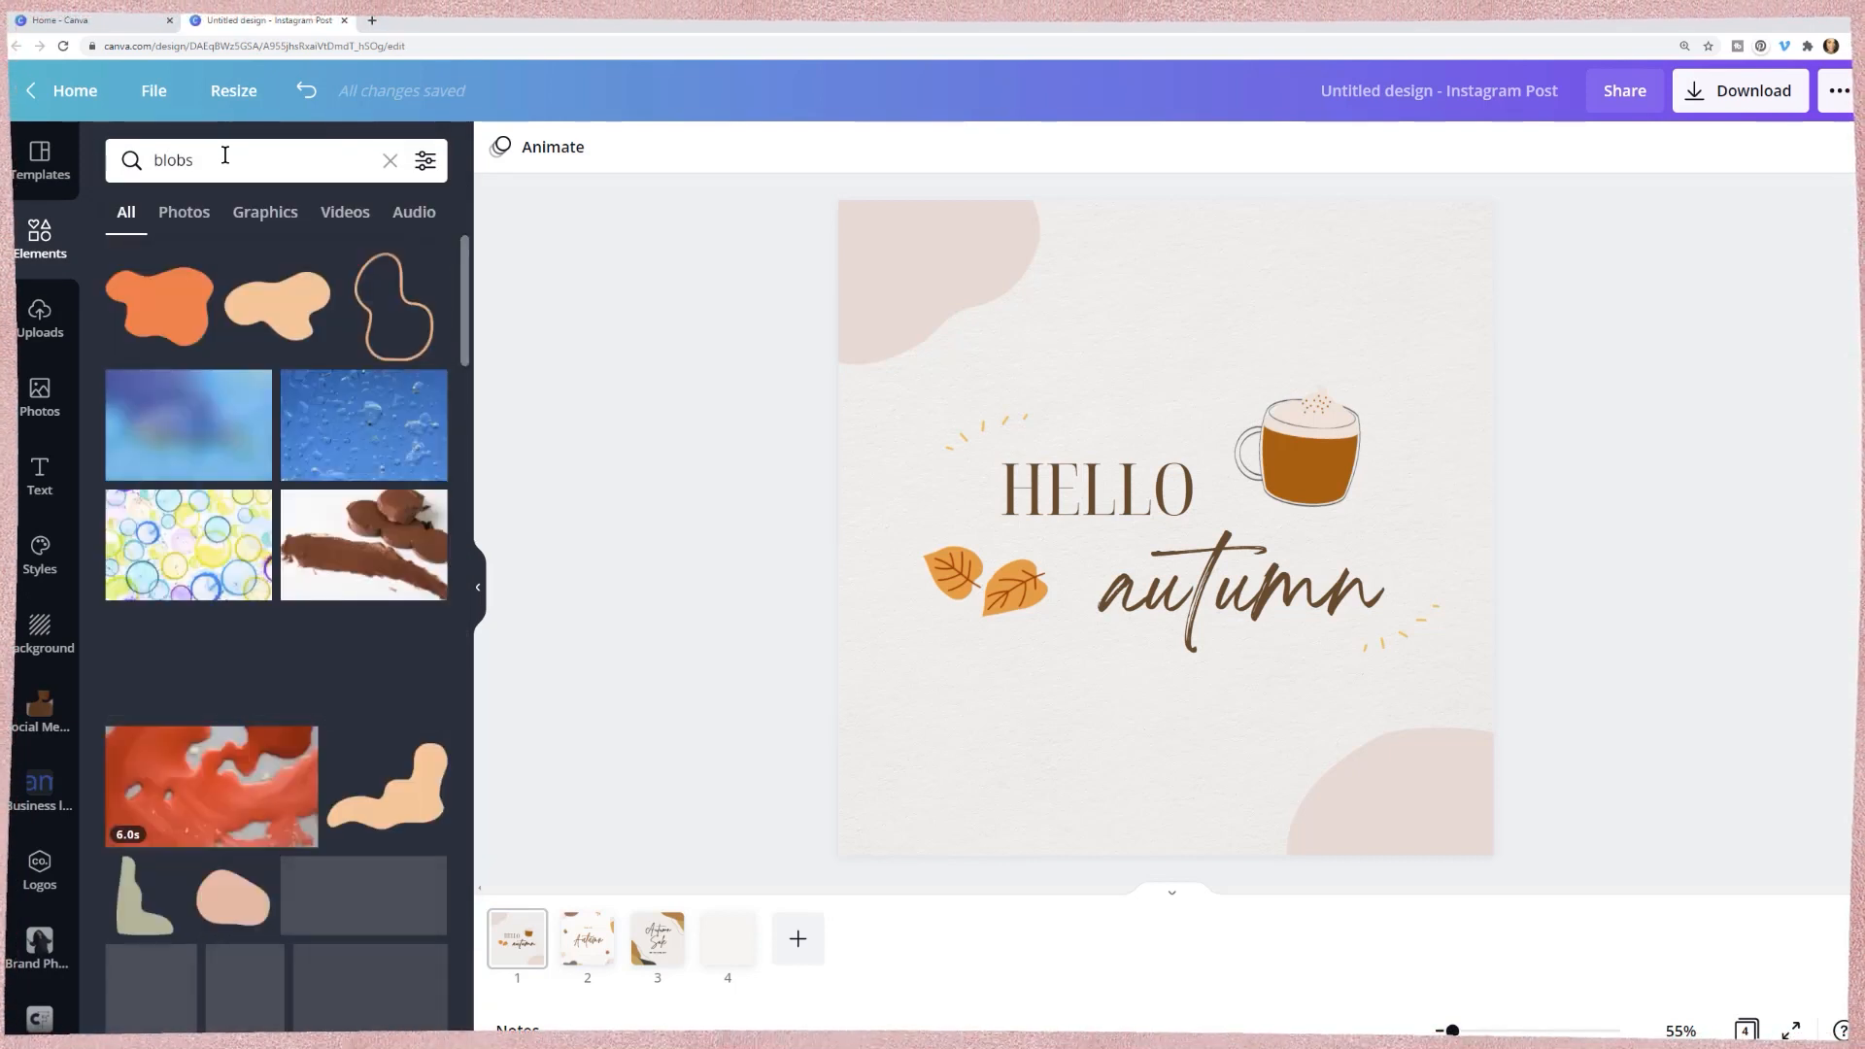
- Open the info of the pink blob in page 1's upper-left corner and show more elements by its creator
{"action": "left_click", "coordinate": [61, 178]}
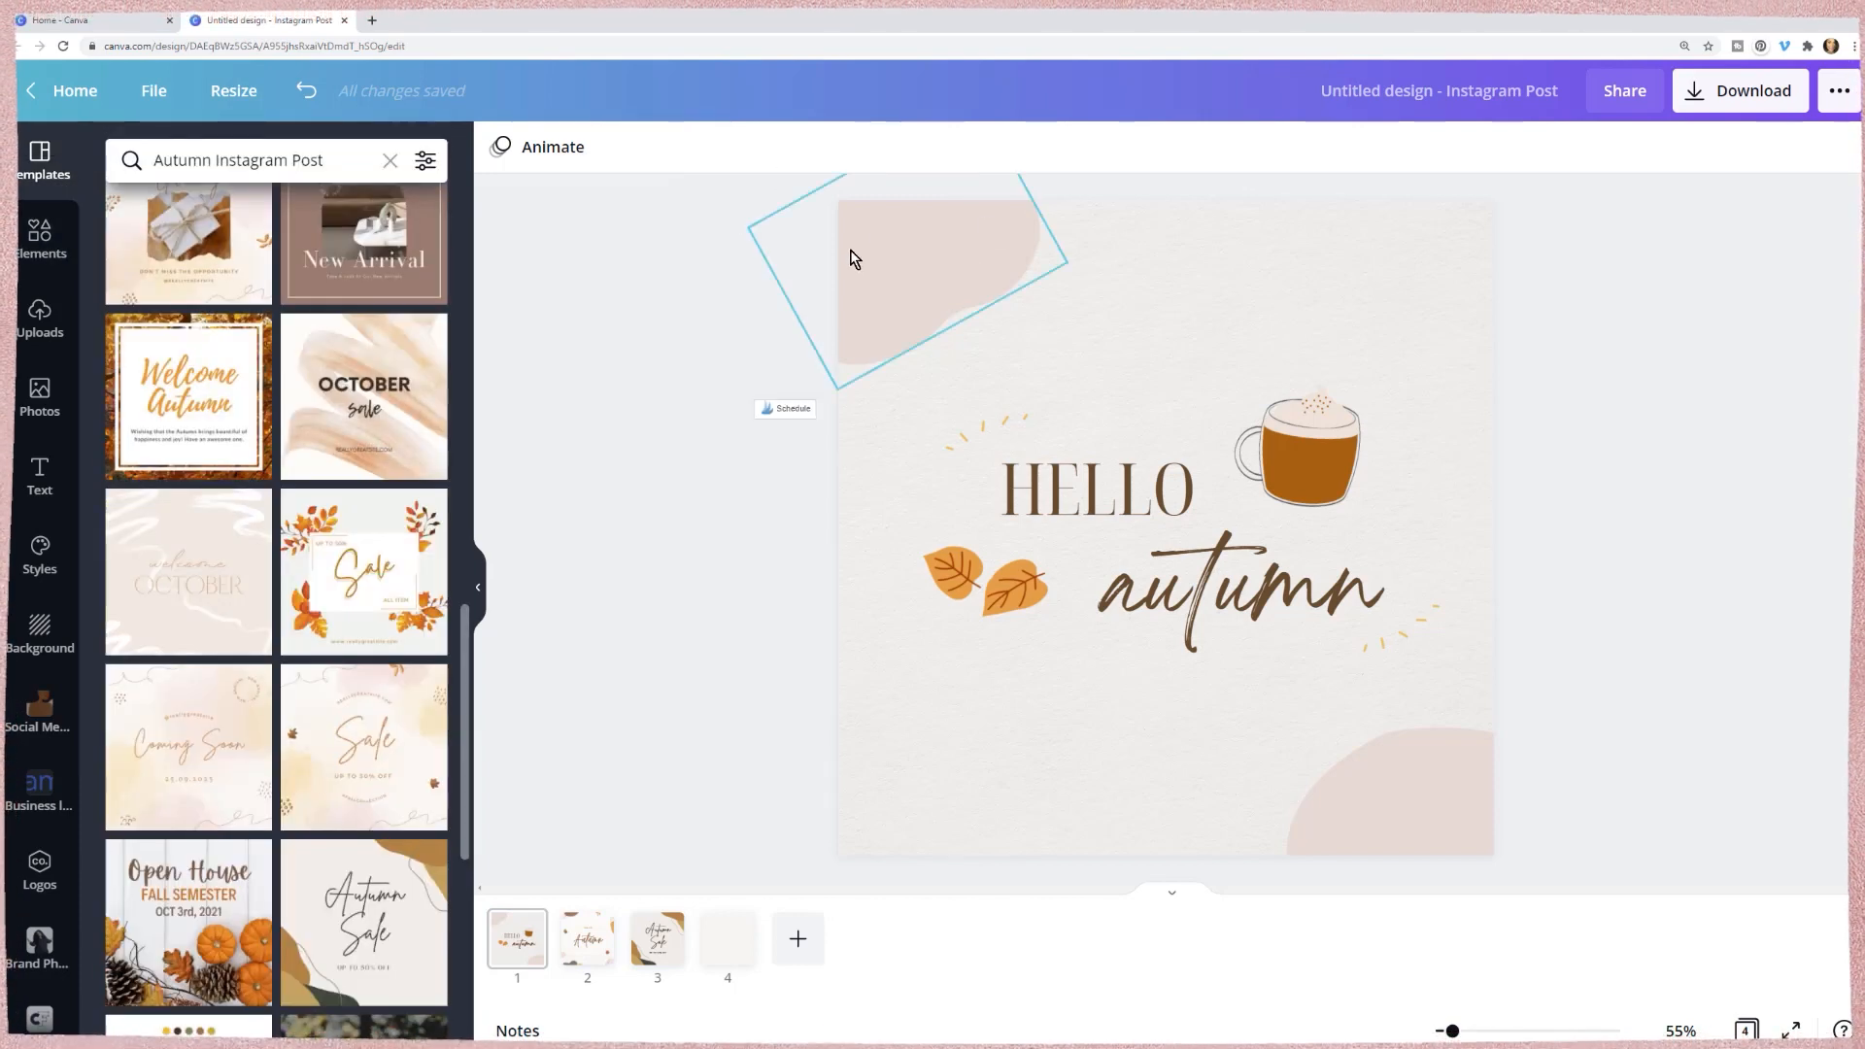
{"action": "left_click", "coordinate": [917, 296]}
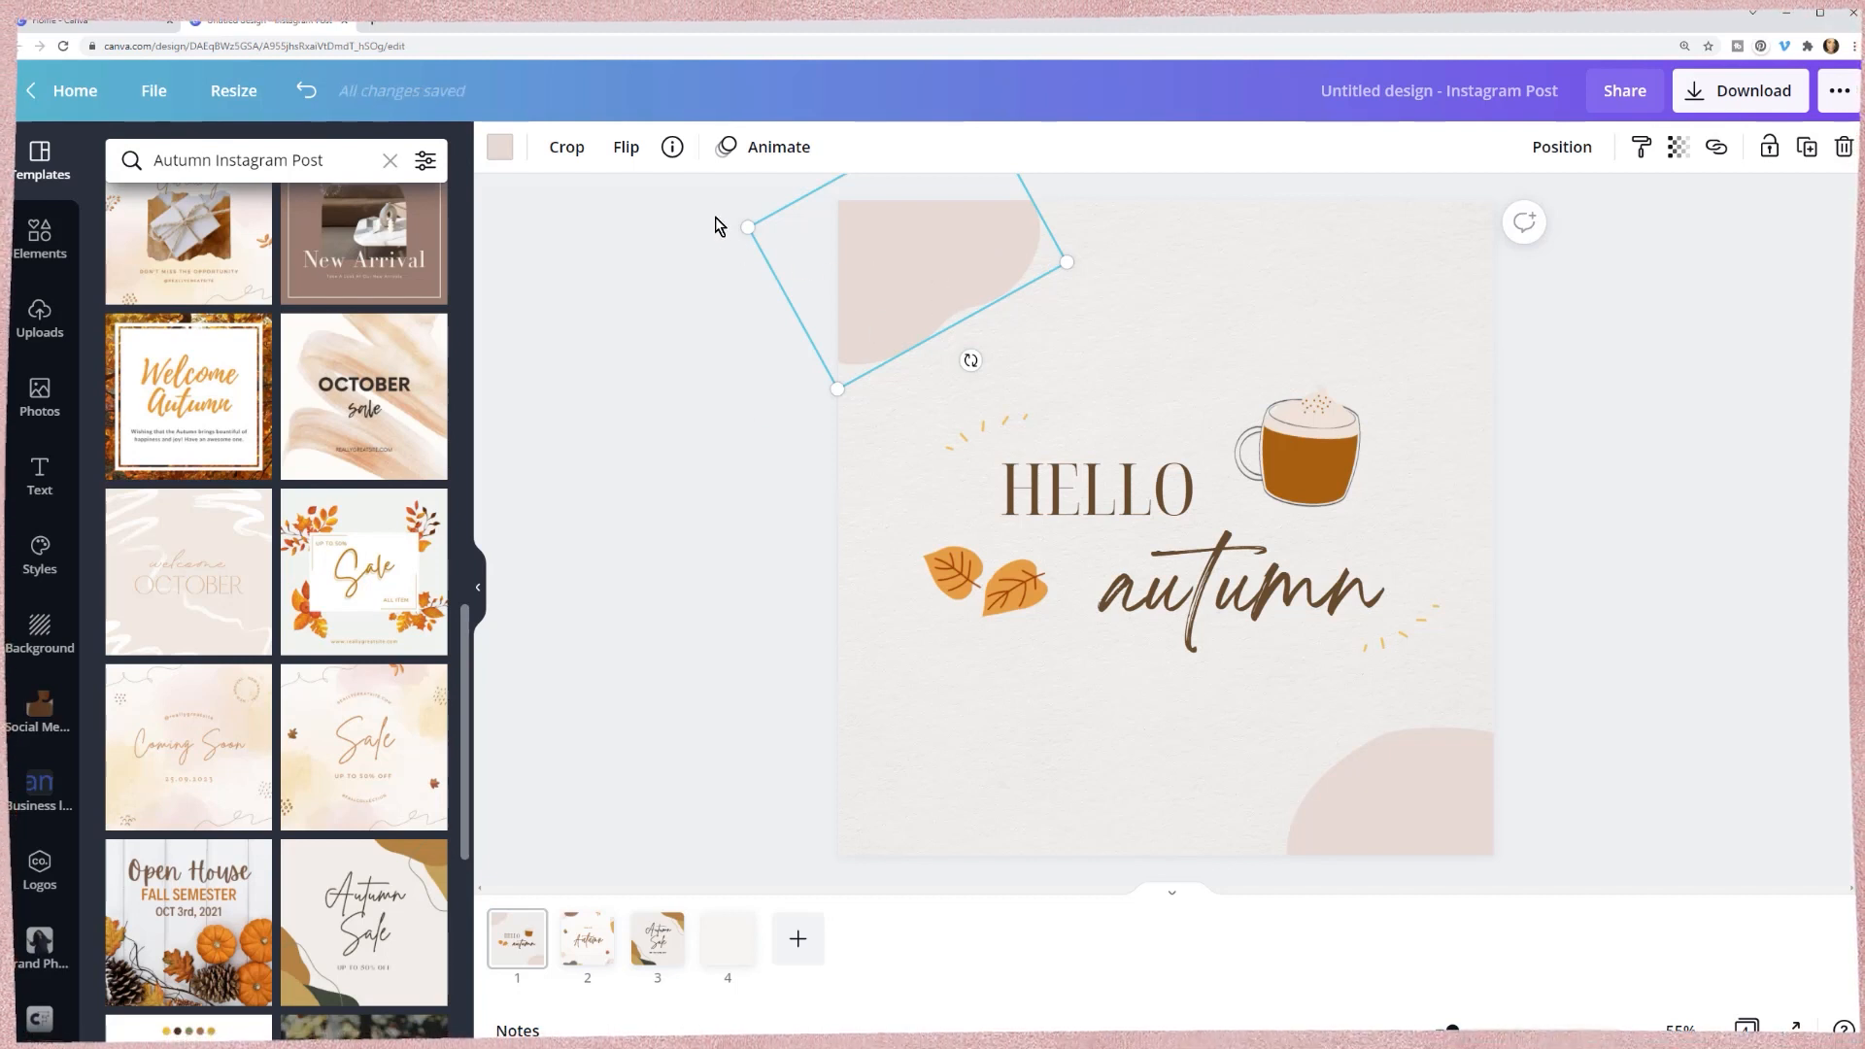
{"action": "left_click", "coordinate": [671, 146]}
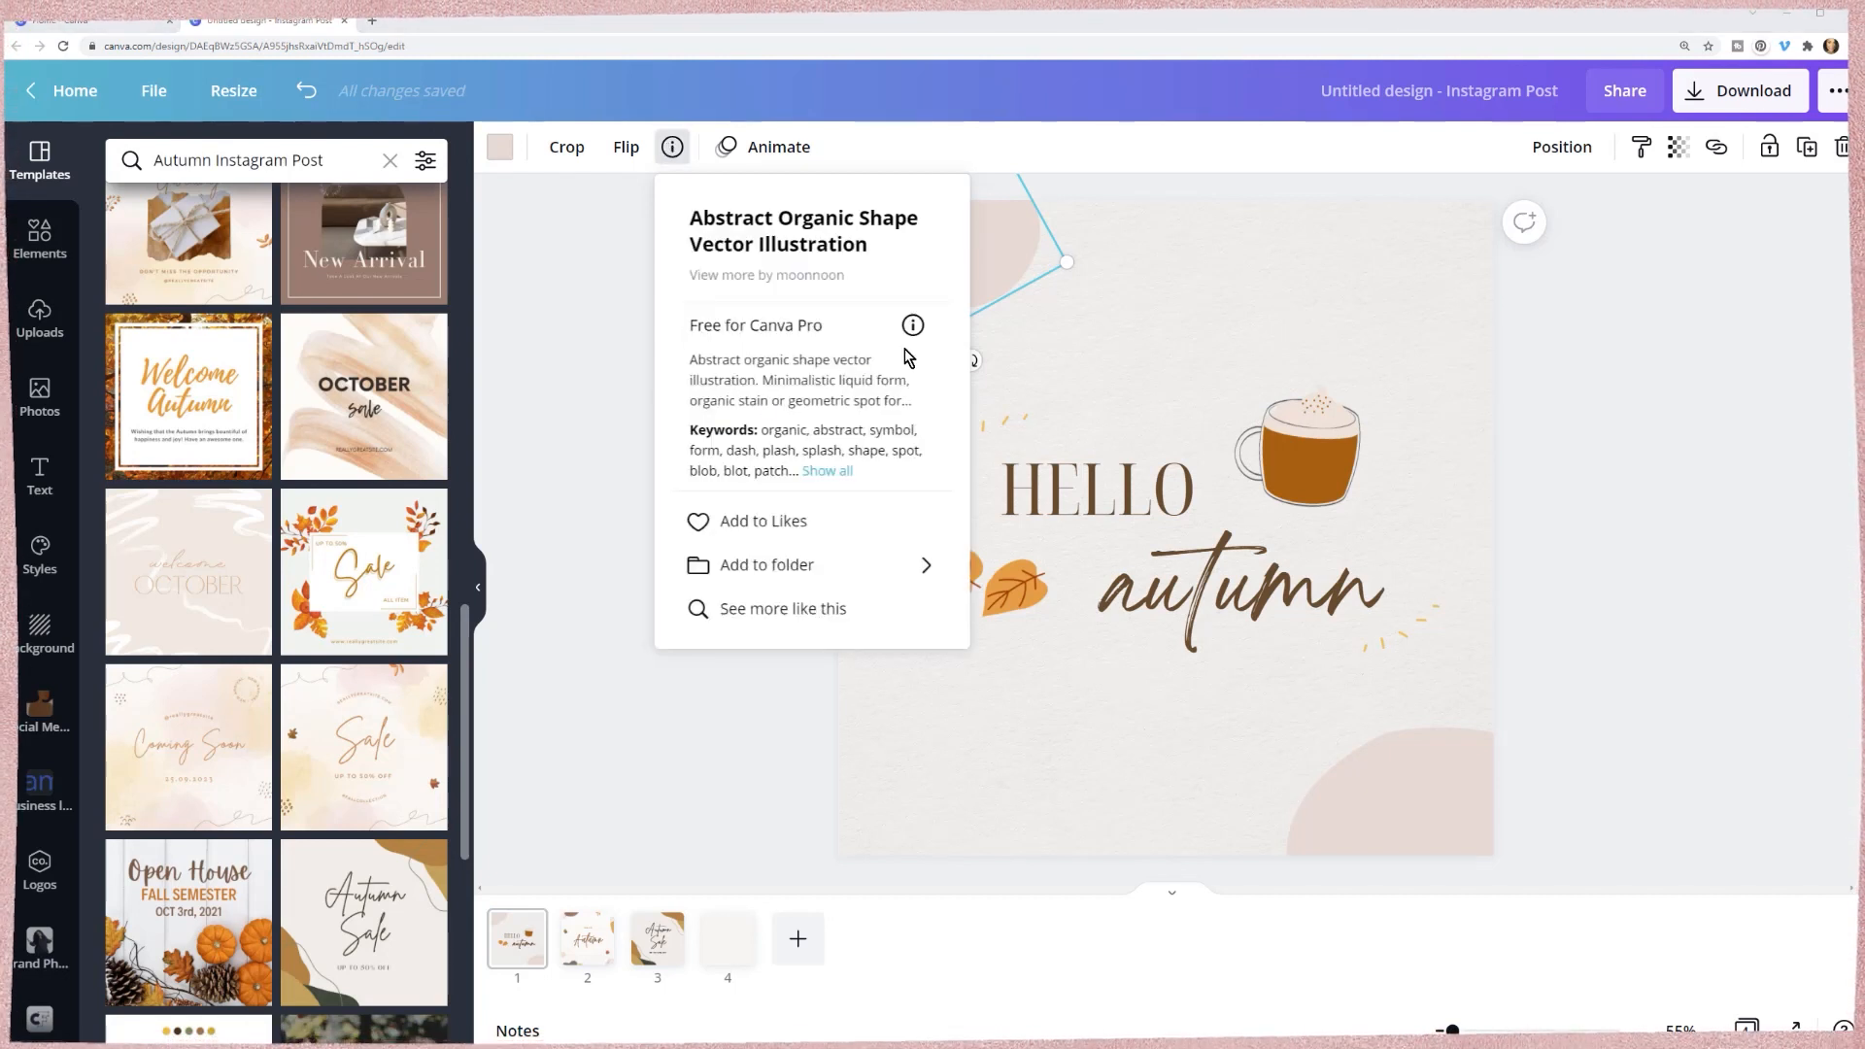
{"action": "left_click", "coordinate": [807, 276]}
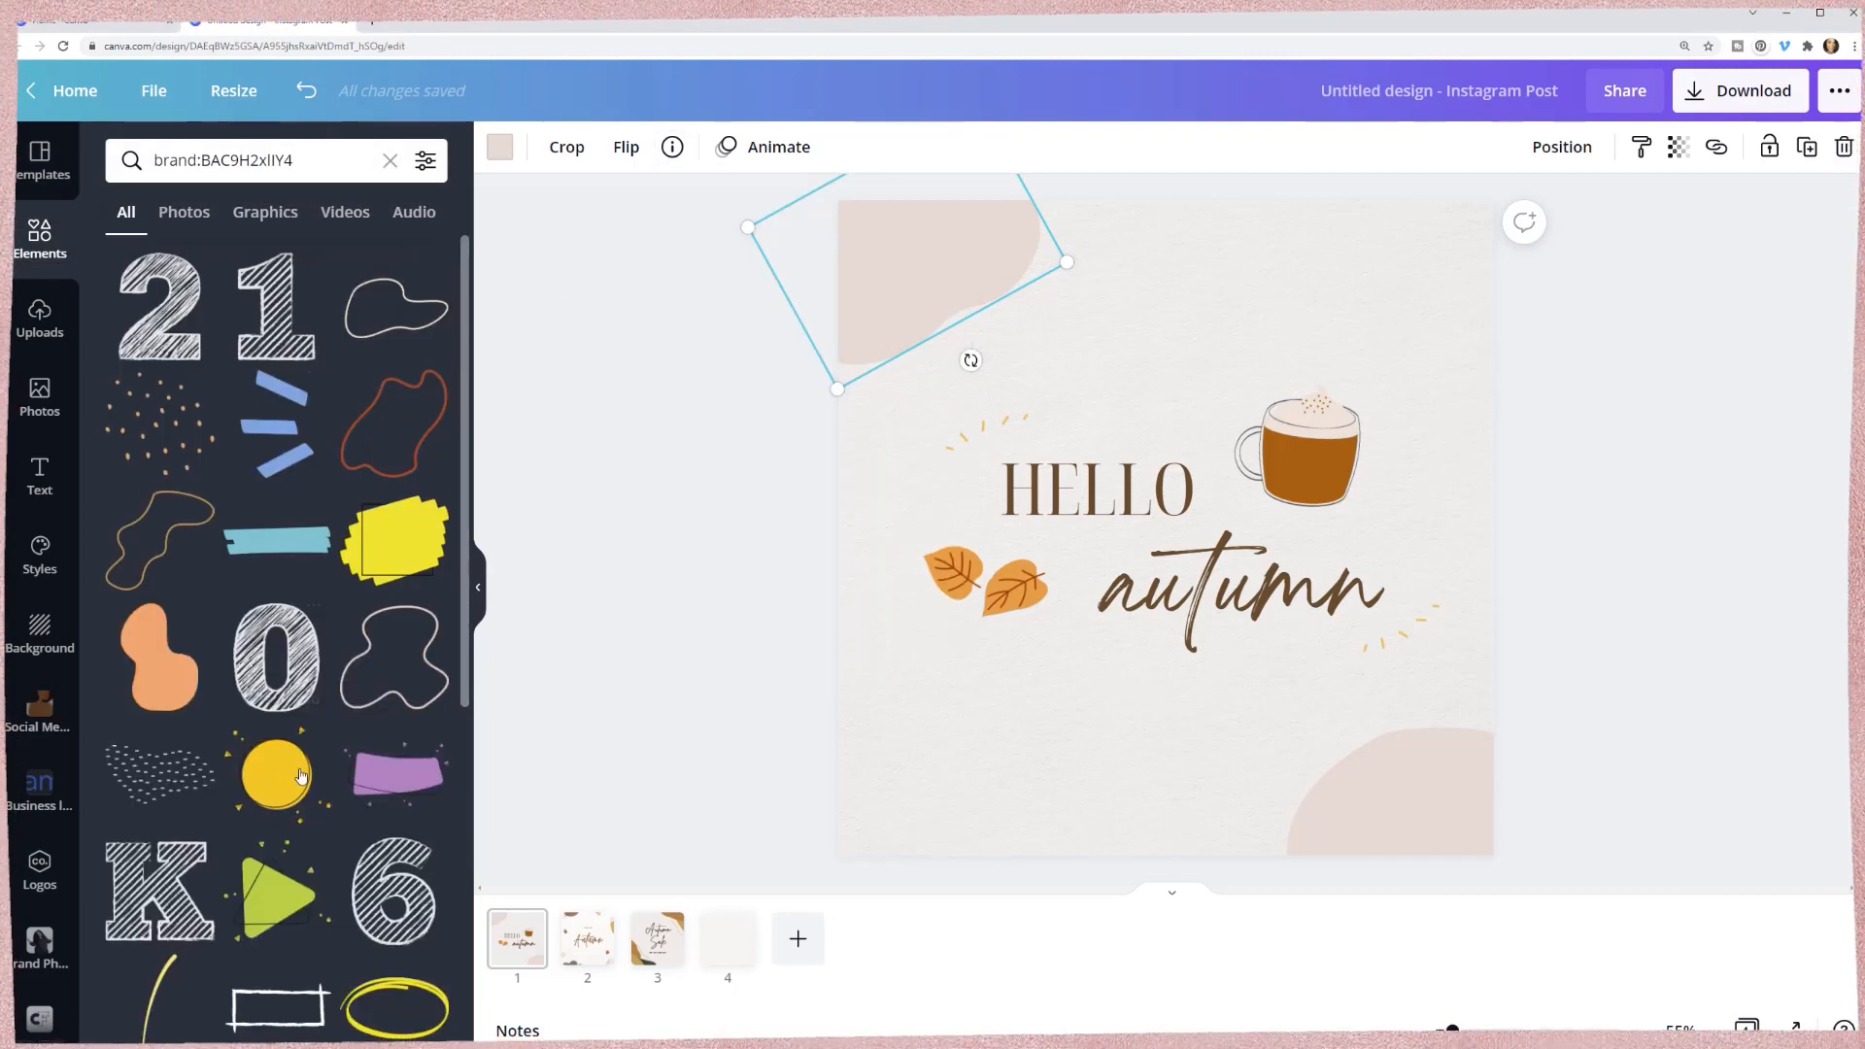
- Add the creator's orange dash pattern to page 1 and place it over the page's lower-left corner
{"action": "scroll", "coordinate": [301, 774], "scroll_direction": "down", "scroll_amount": 8}
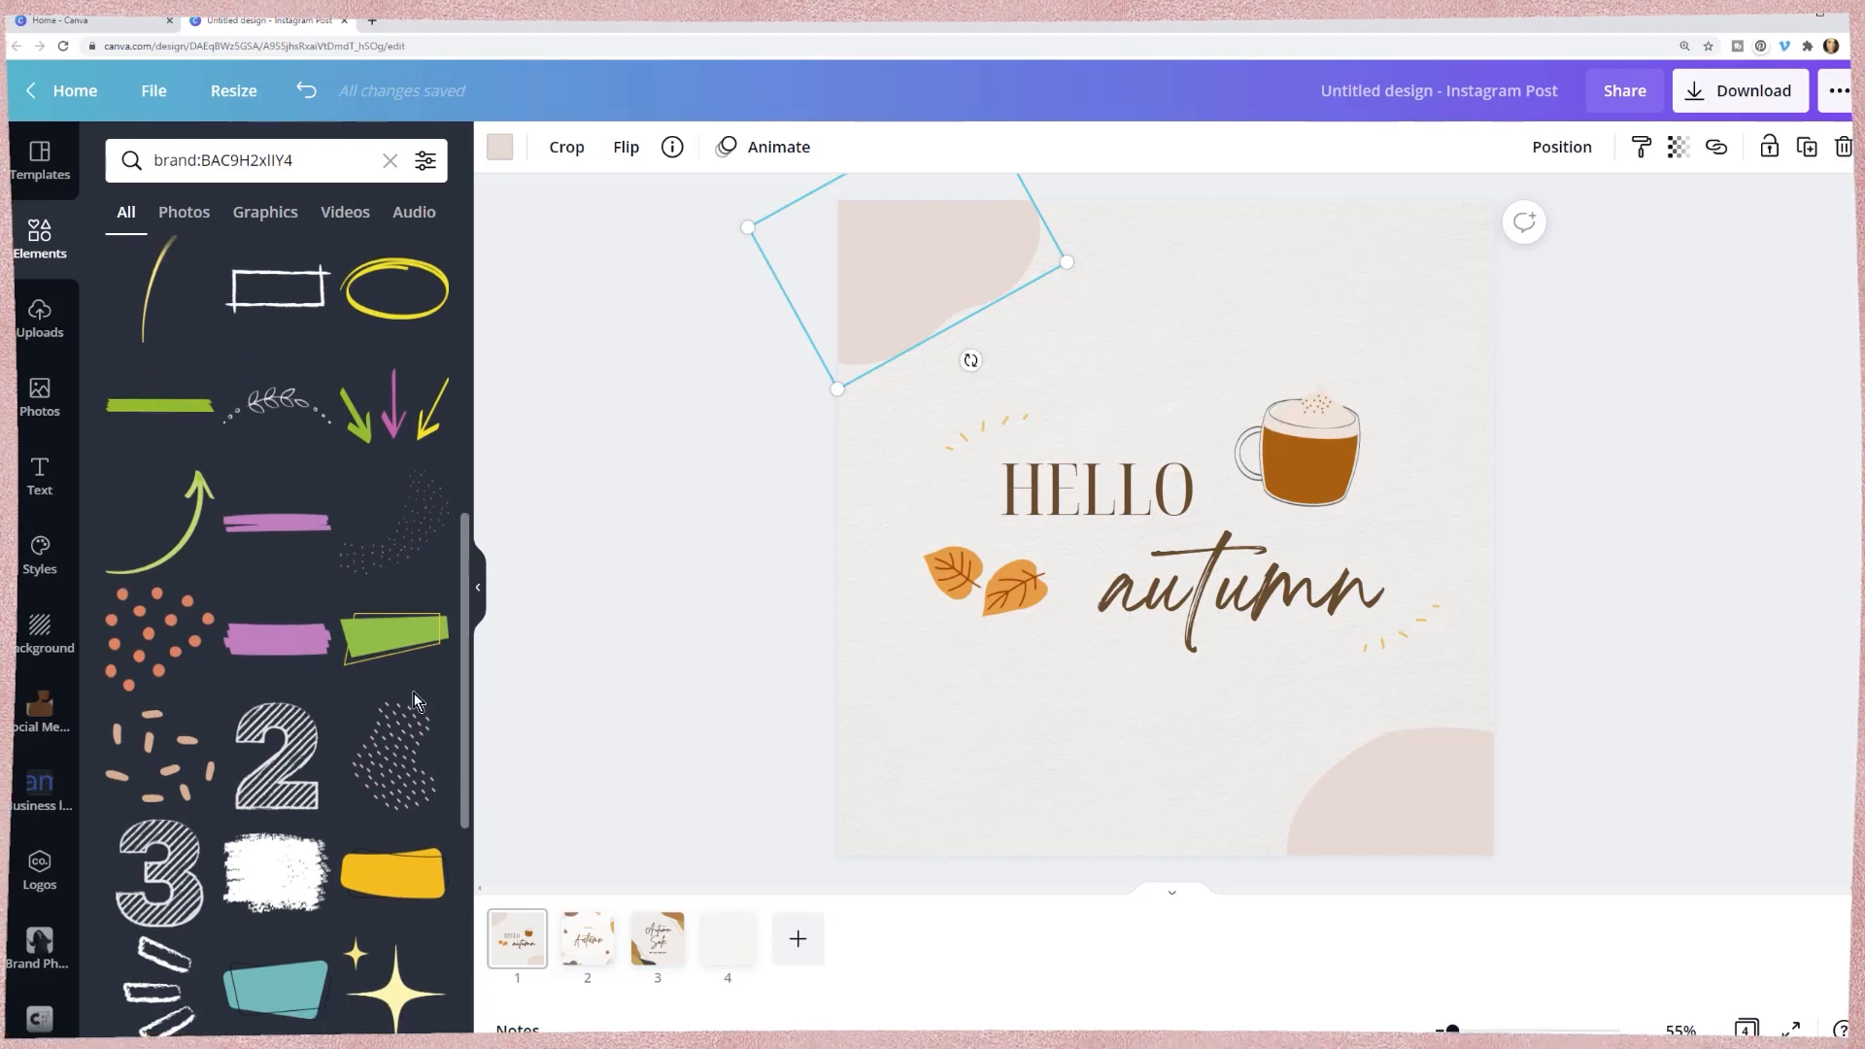
{"action": "scroll", "coordinate": [414, 701], "scroll_direction": "down", "scroll_amount": 6}
{"action": "scroll", "coordinate": [414, 701], "scroll_direction": "up", "scroll_amount": 5}
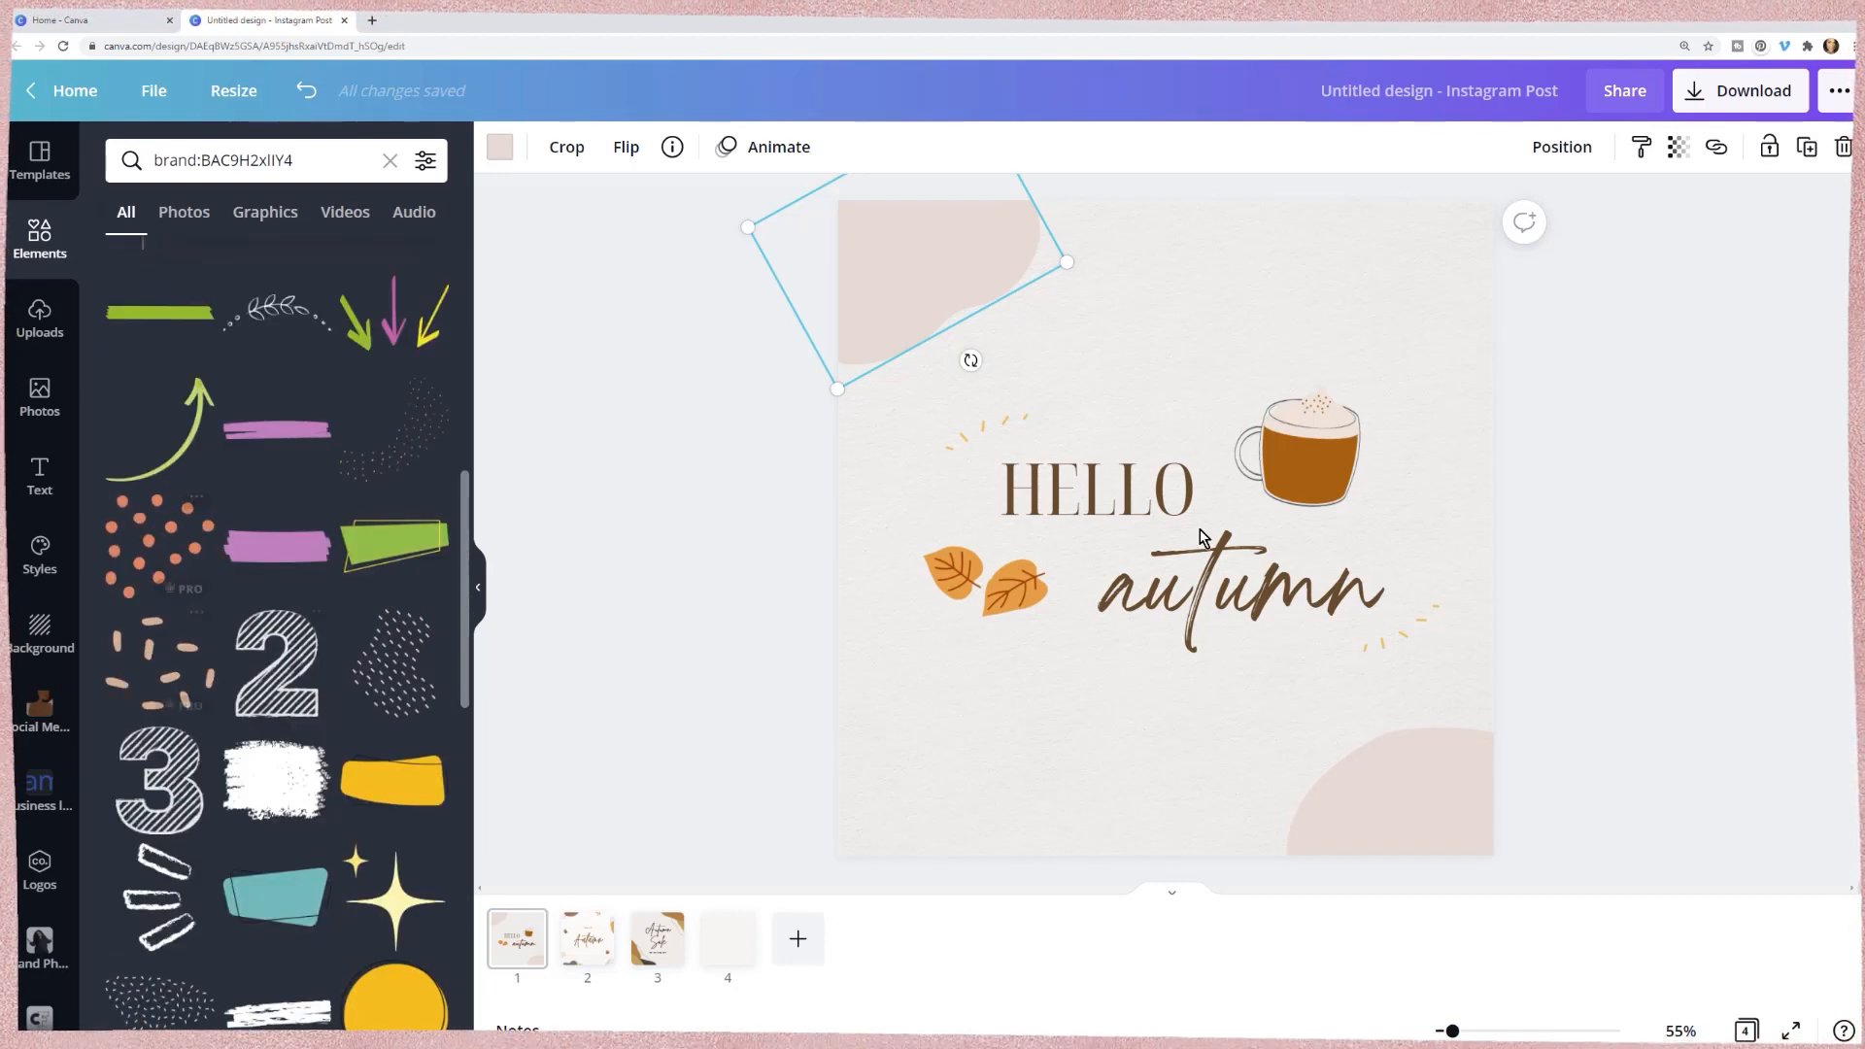
{"action": "scroll", "coordinate": [127, 863], "scroll_direction": "down", "scroll_amount": 4}
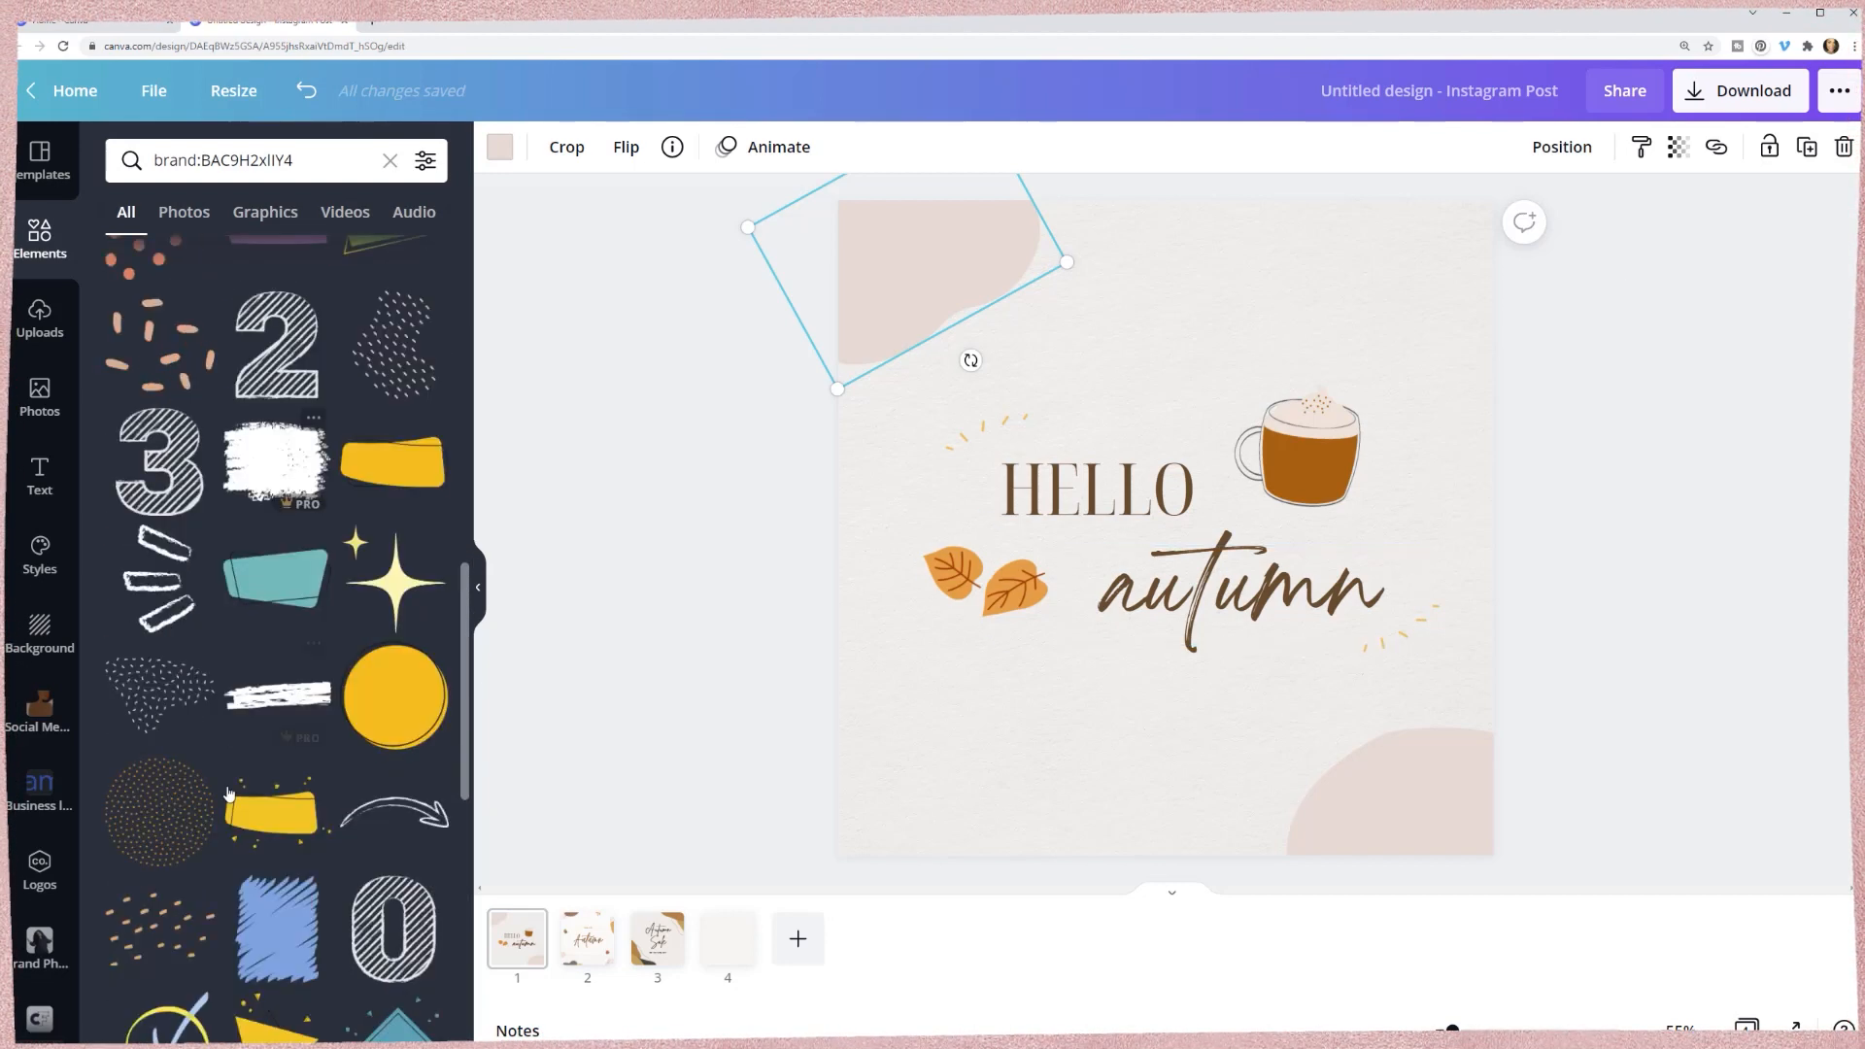
{"action": "left_click", "coordinate": [136, 904]}
{"action": "left_click_drag", "start_coordinate": [1058, 563], "coordinate": [810, 797]}
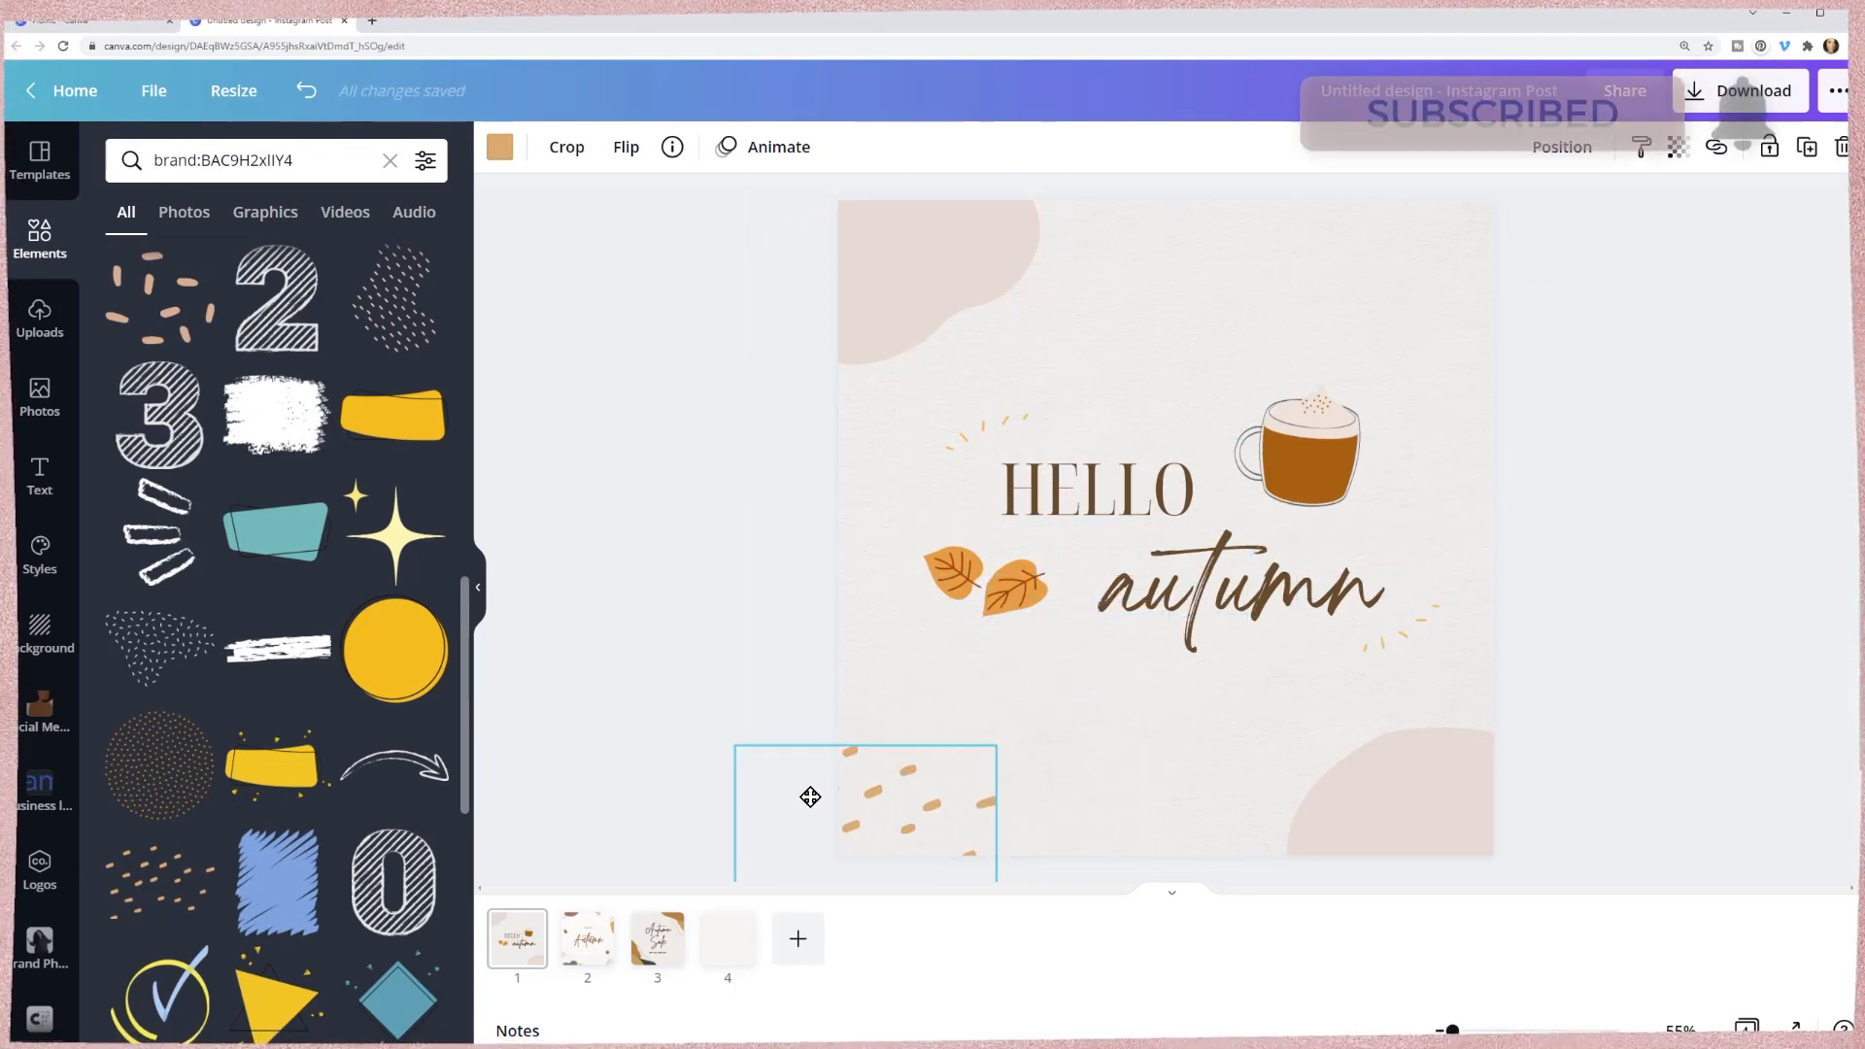
- Add the creator's brown curved-shapes graphic and place it over the upper-right corner of page 1
{"action": "scroll", "coordinate": [408, 809], "scroll_direction": "down", "scroll_amount": 3}
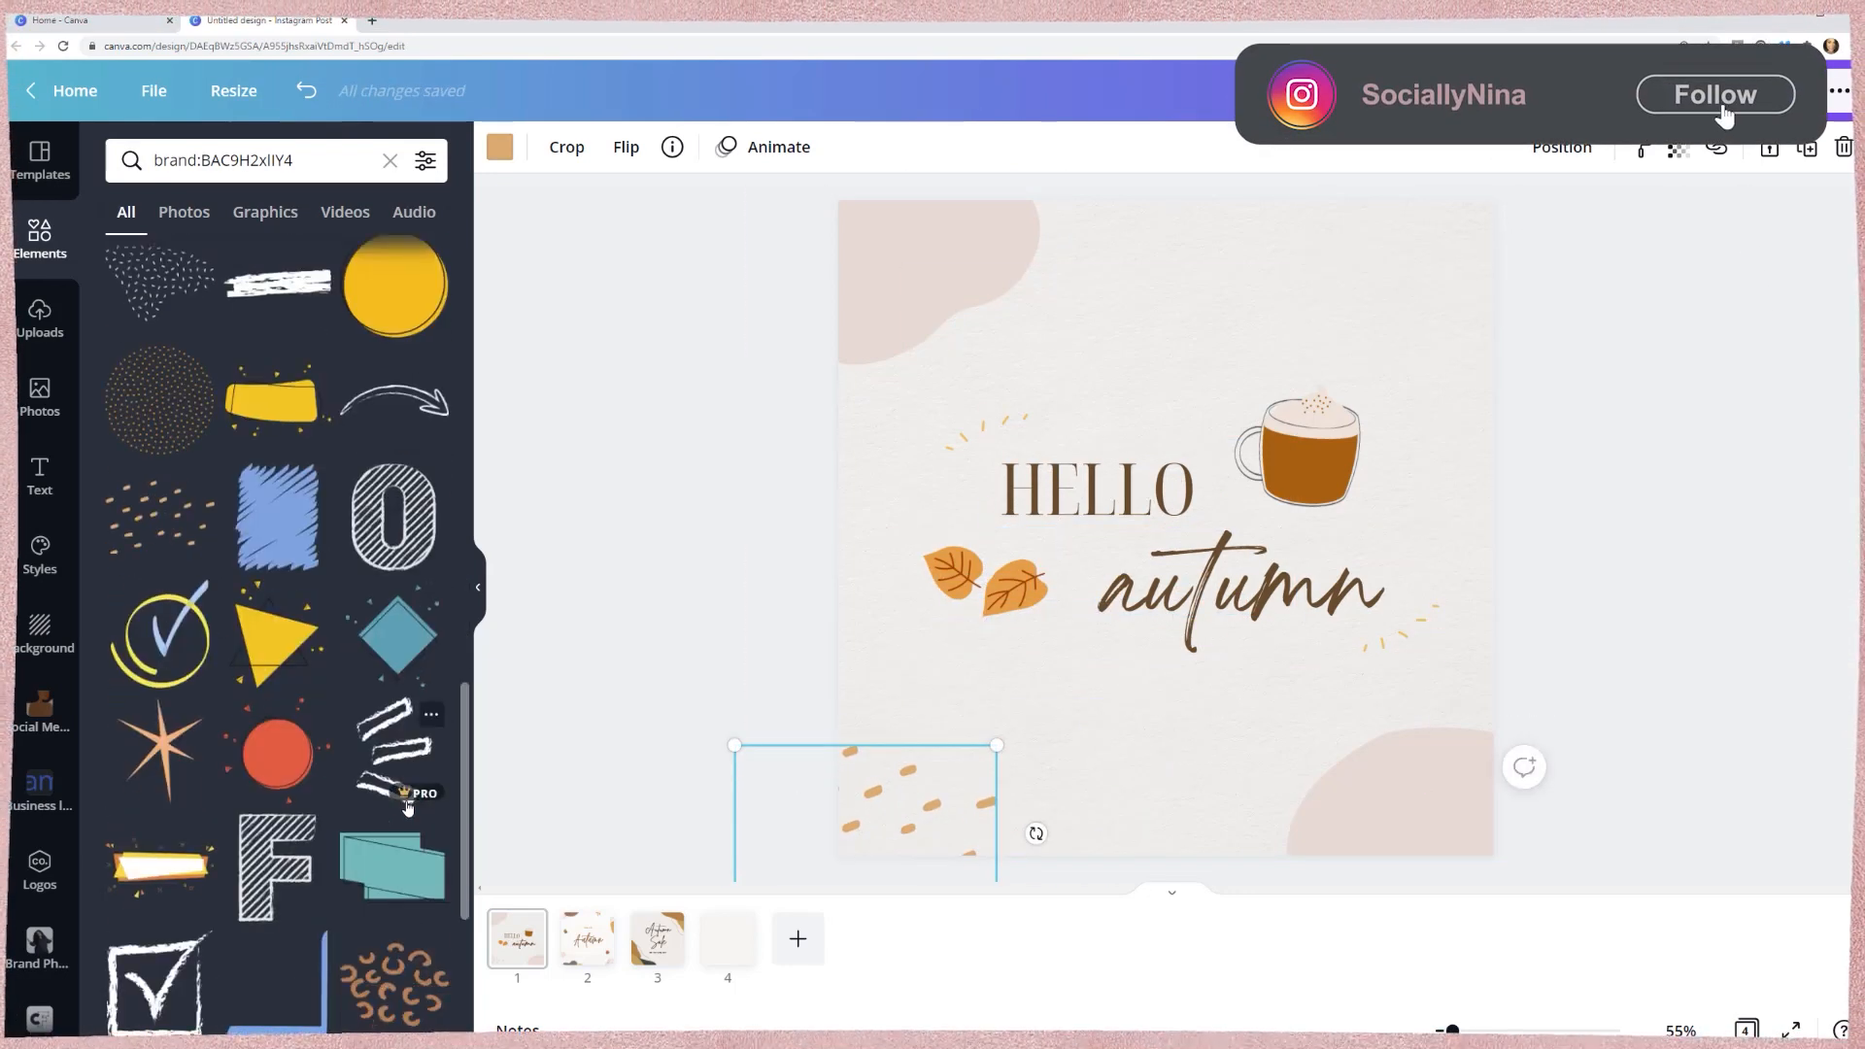
{"action": "scroll", "coordinate": [408, 808], "scroll_direction": "down", "scroll_amount": 2}
{"action": "left_click", "coordinate": [394, 740]}
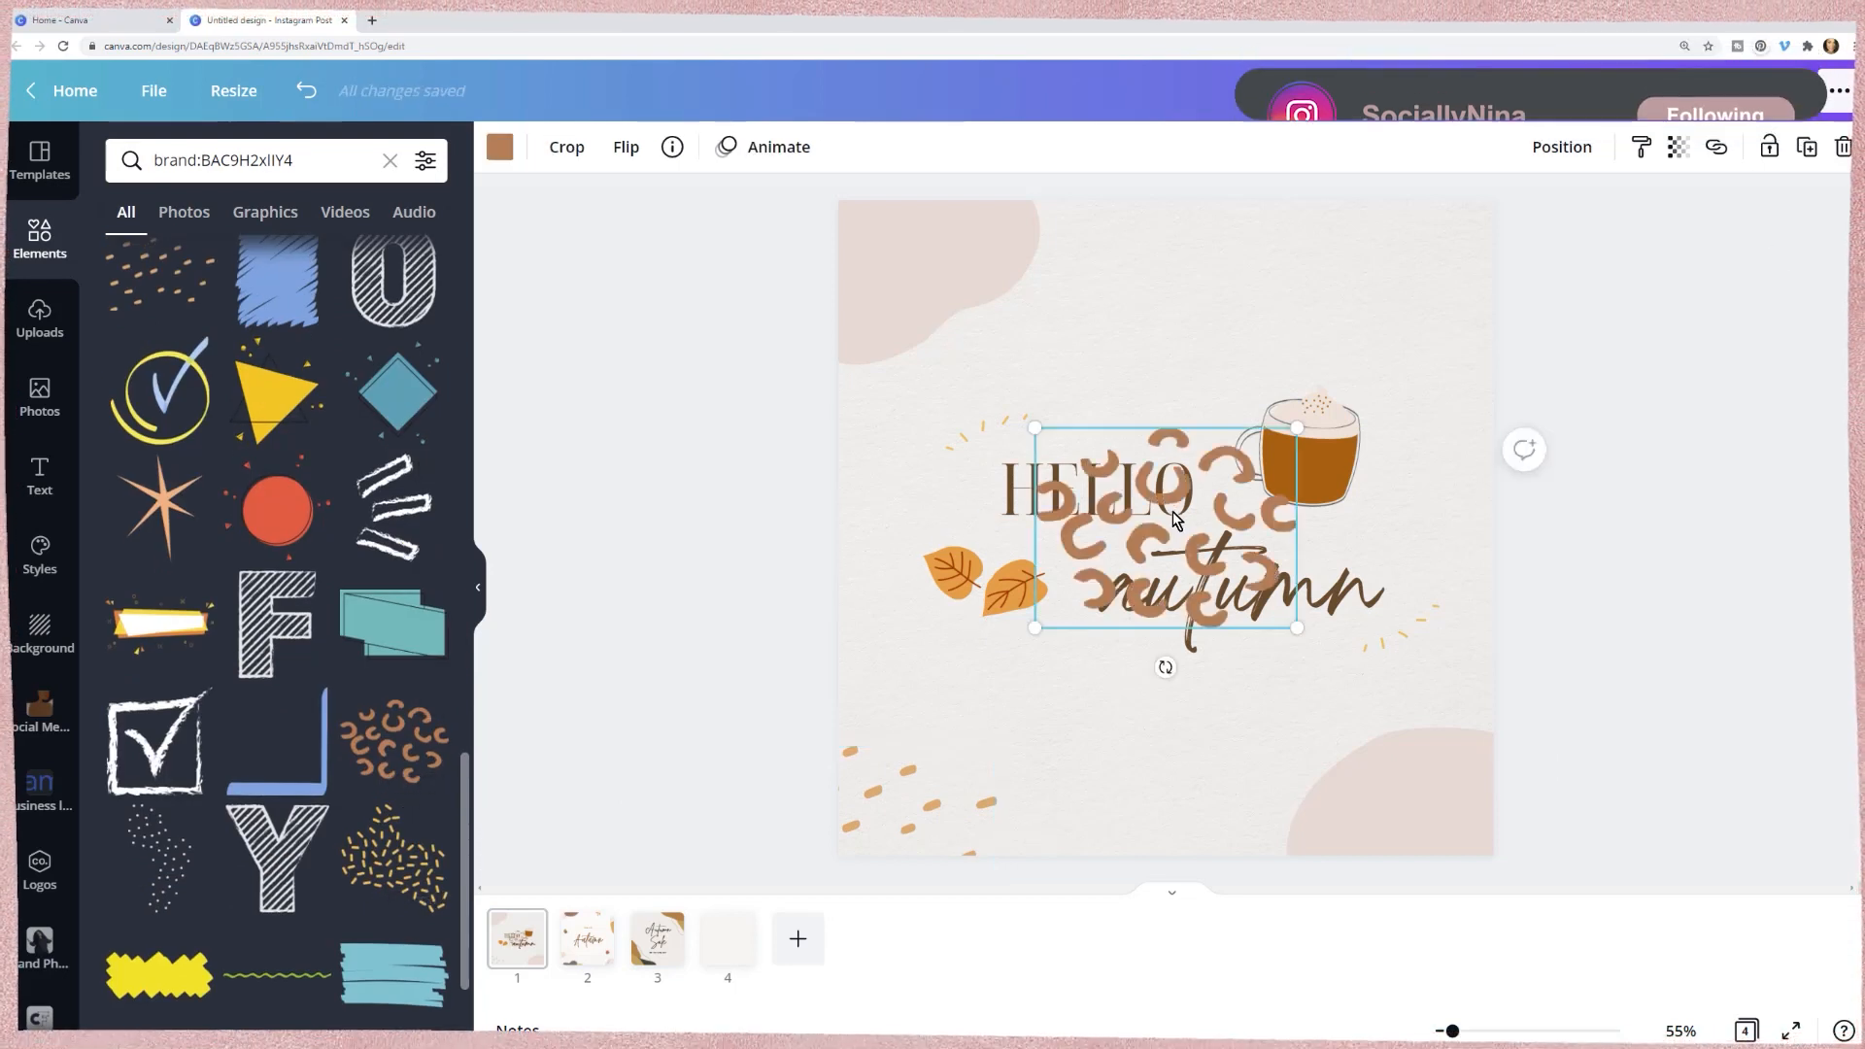
{"action": "left_click_drag", "start_coordinate": [1174, 518], "coordinate": [1486, 212]}
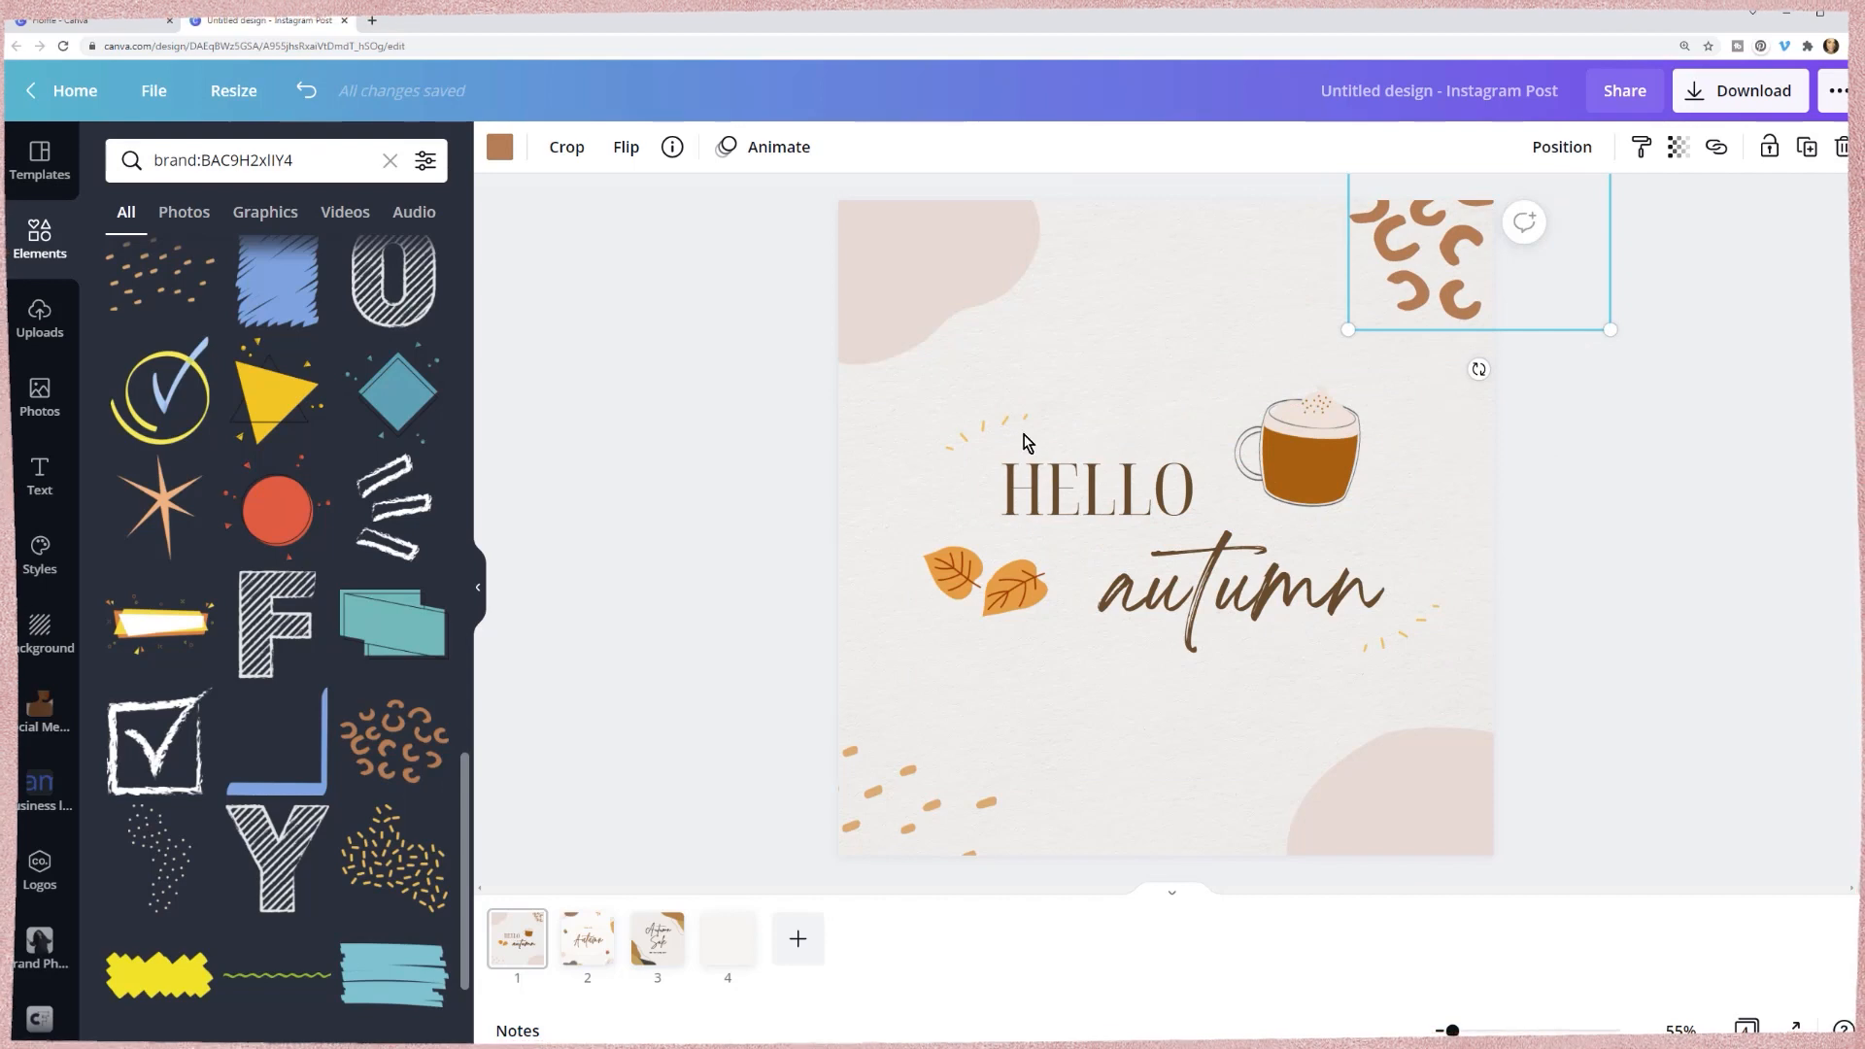
- Show all keywords of the brown curved-shapes graphic and find elements with the keyword "fluid"
{"action": "scroll", "coordinate": [226, 746], "scroll_direction": "down", "scroll_amount": 5}
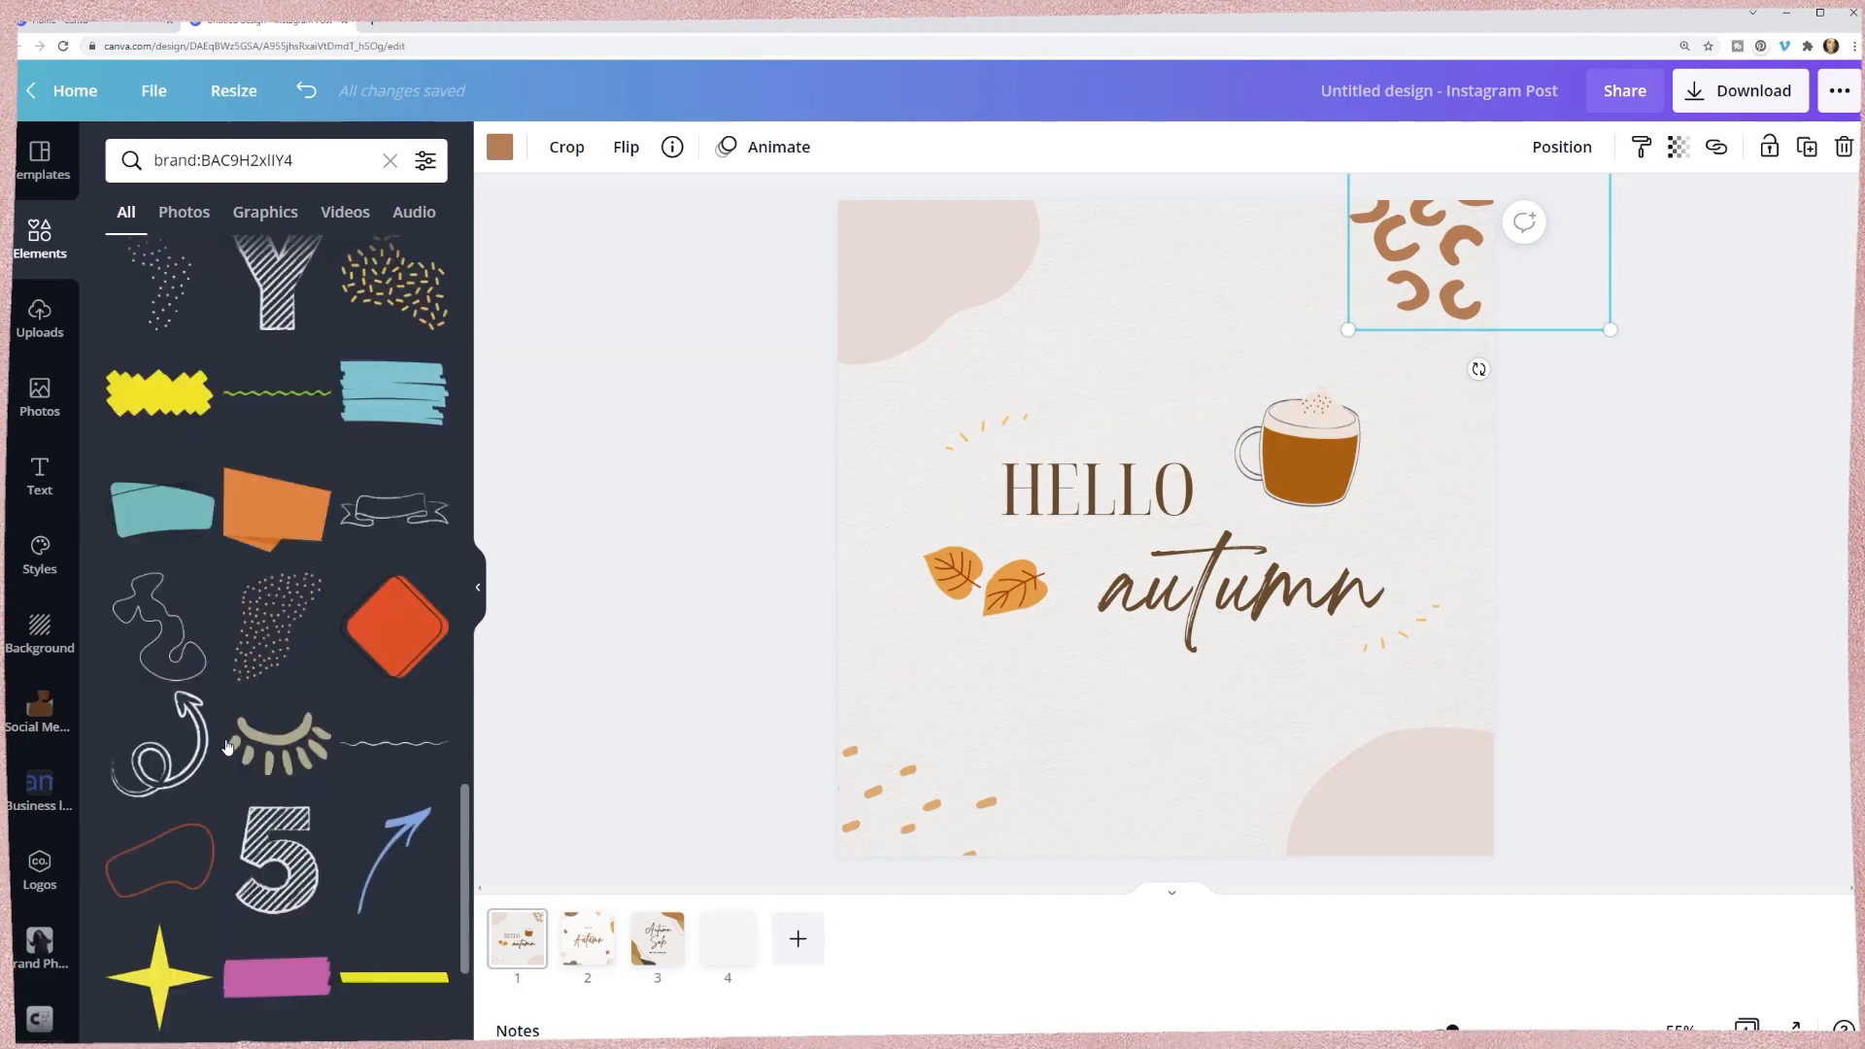
{"action": "scroll", "coordinate": [227, 746], "scroll_direction": "down", "scroll_amount": 1}
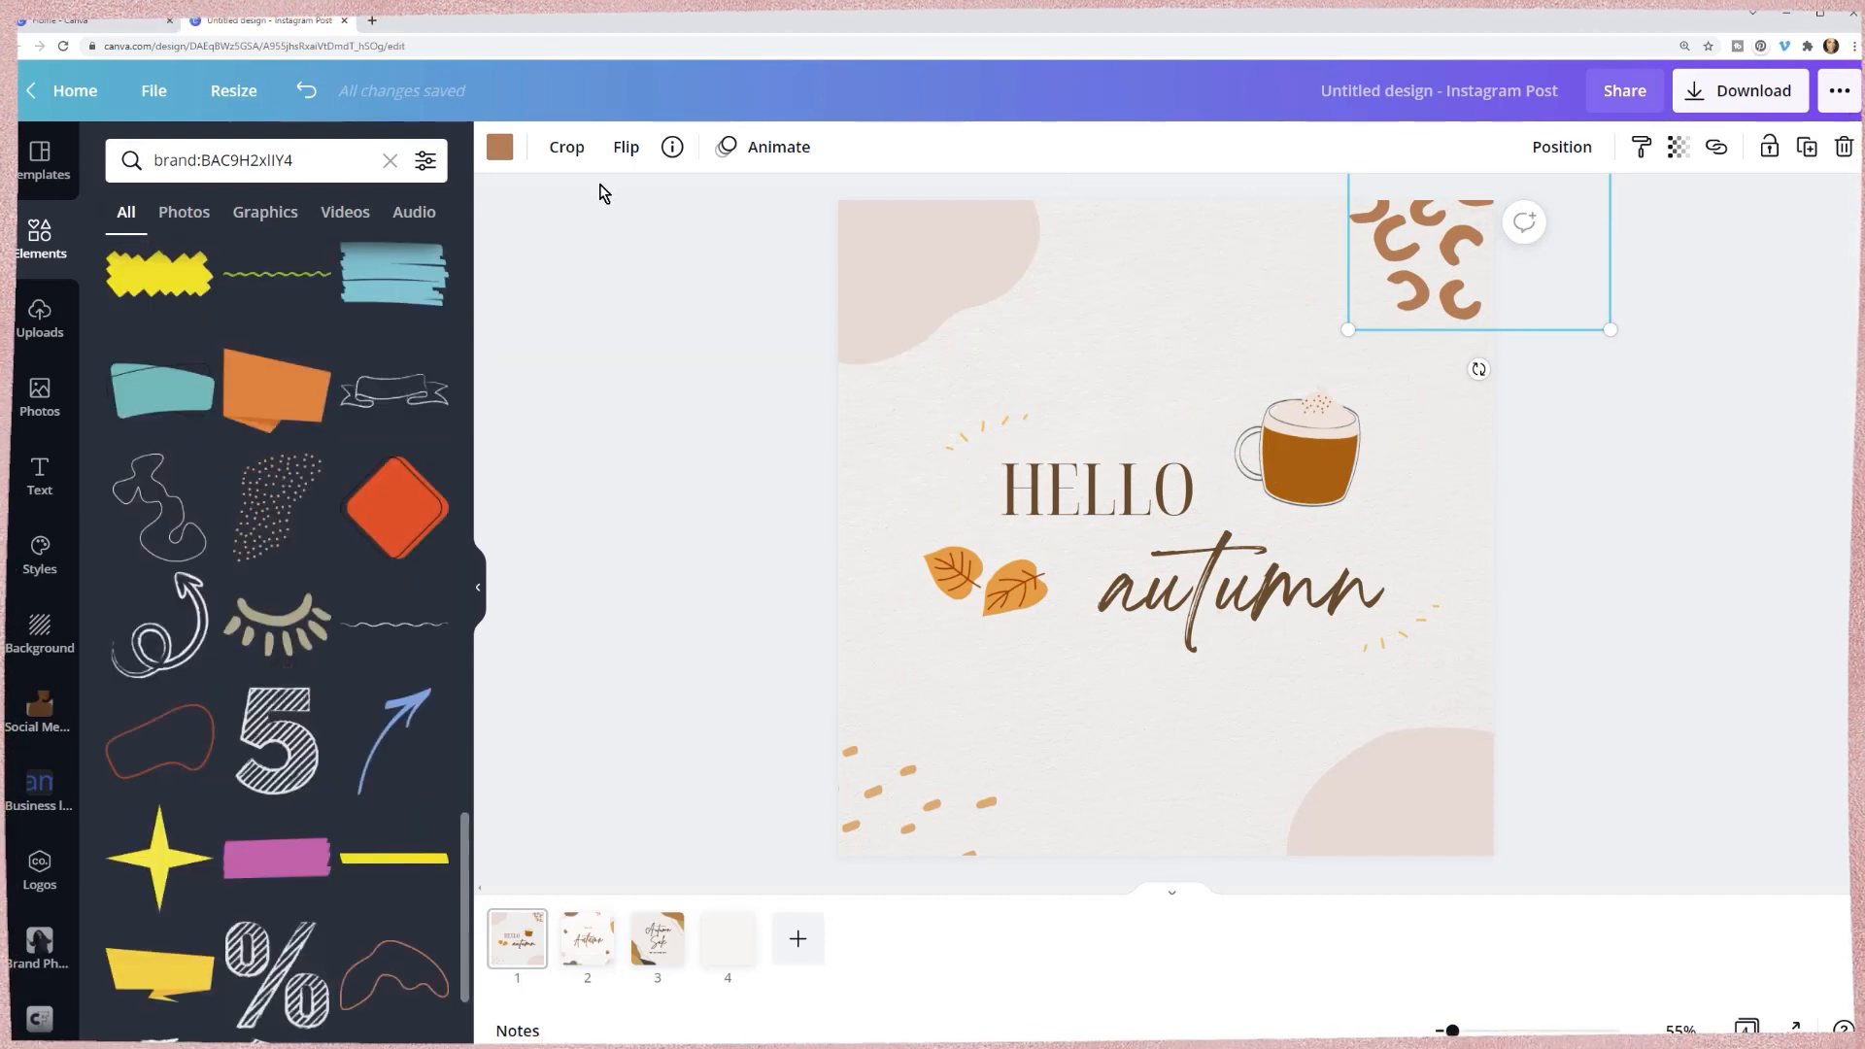
{"action": "left_click", "coordinate": [671, 149]}
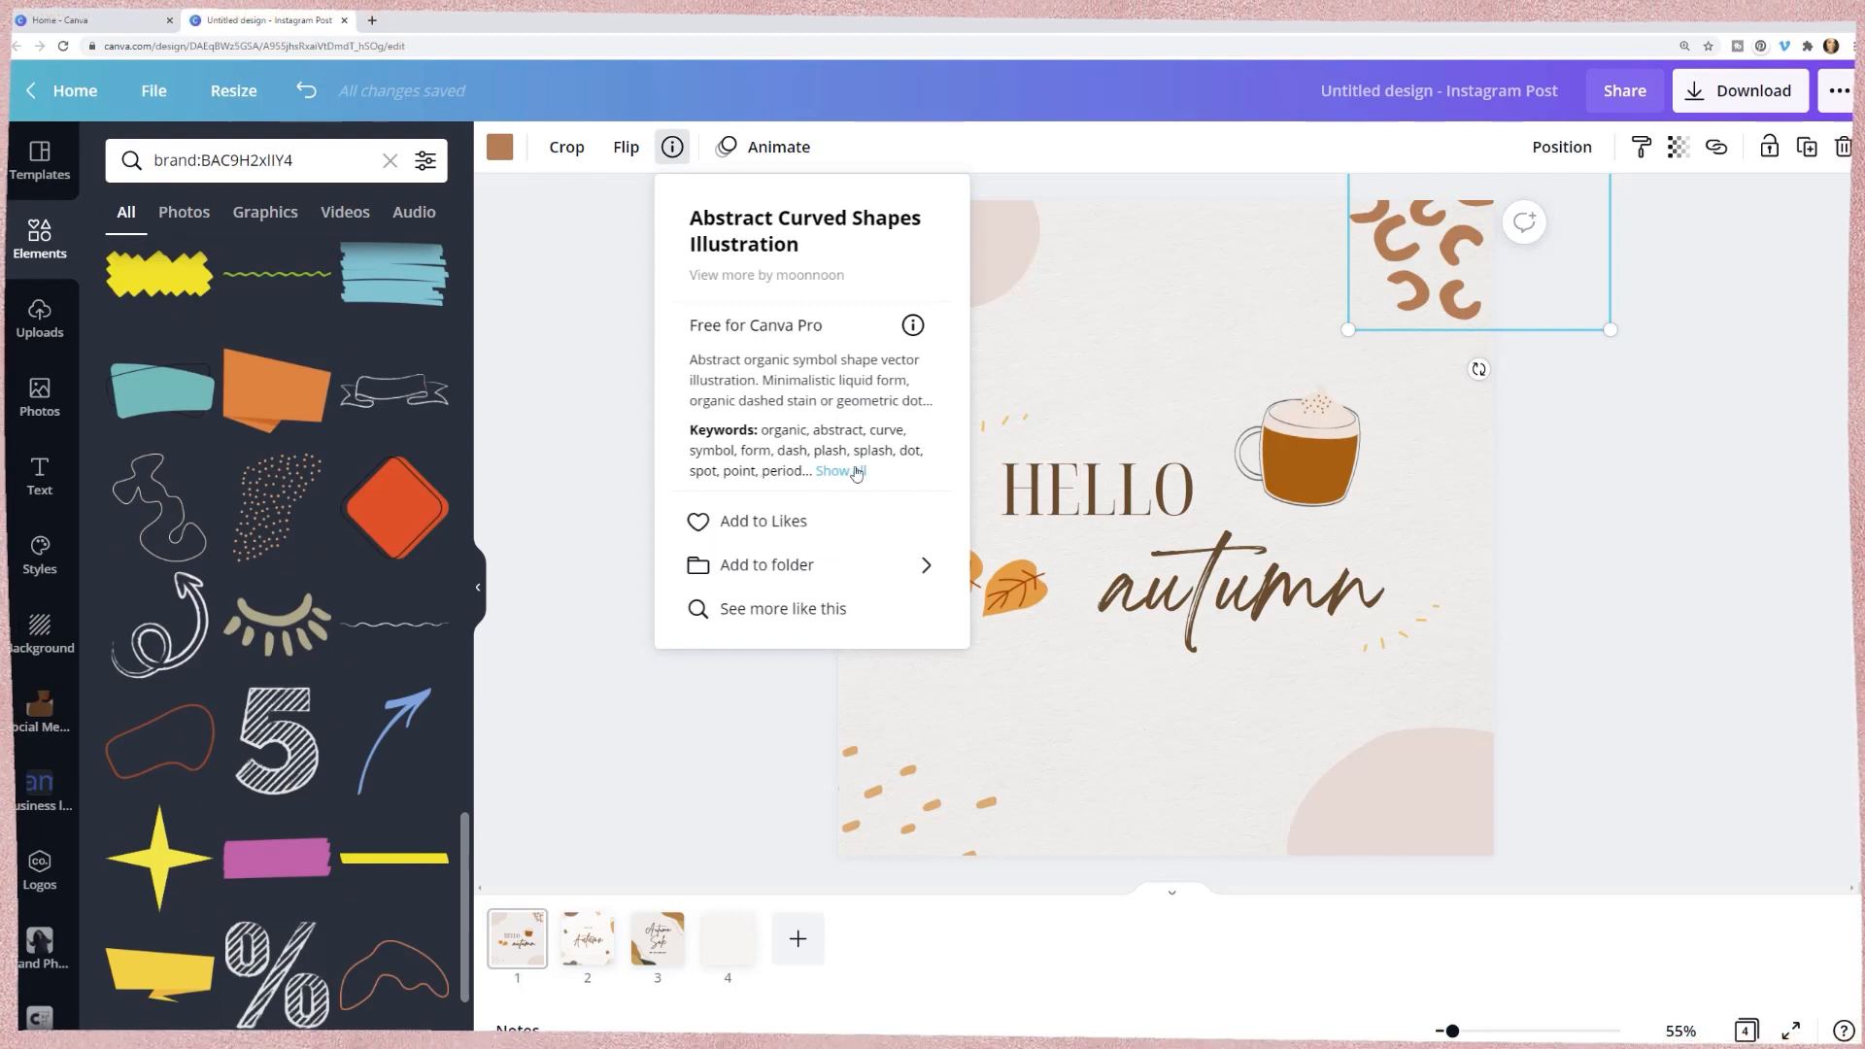
{"action": "left_click", "coordinate": [855, 473]}
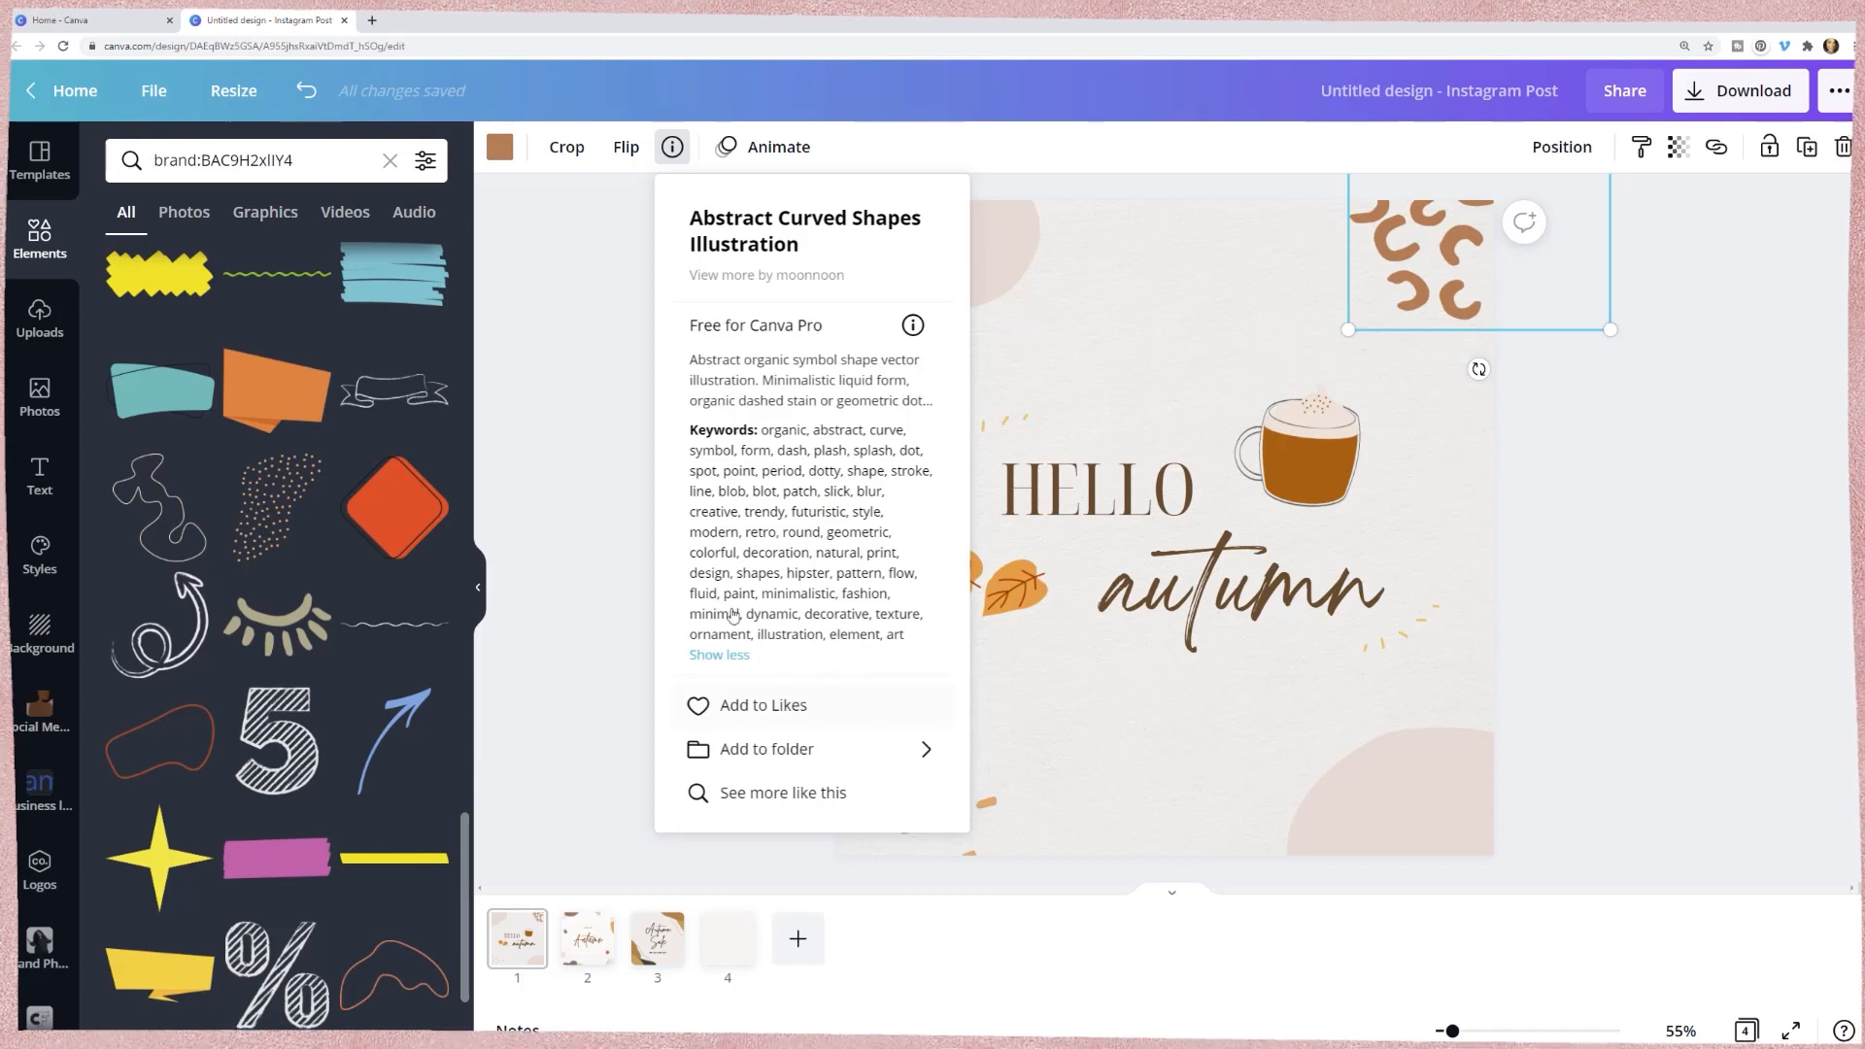
{"action": "left_click", "coordinate": [702, 595]}
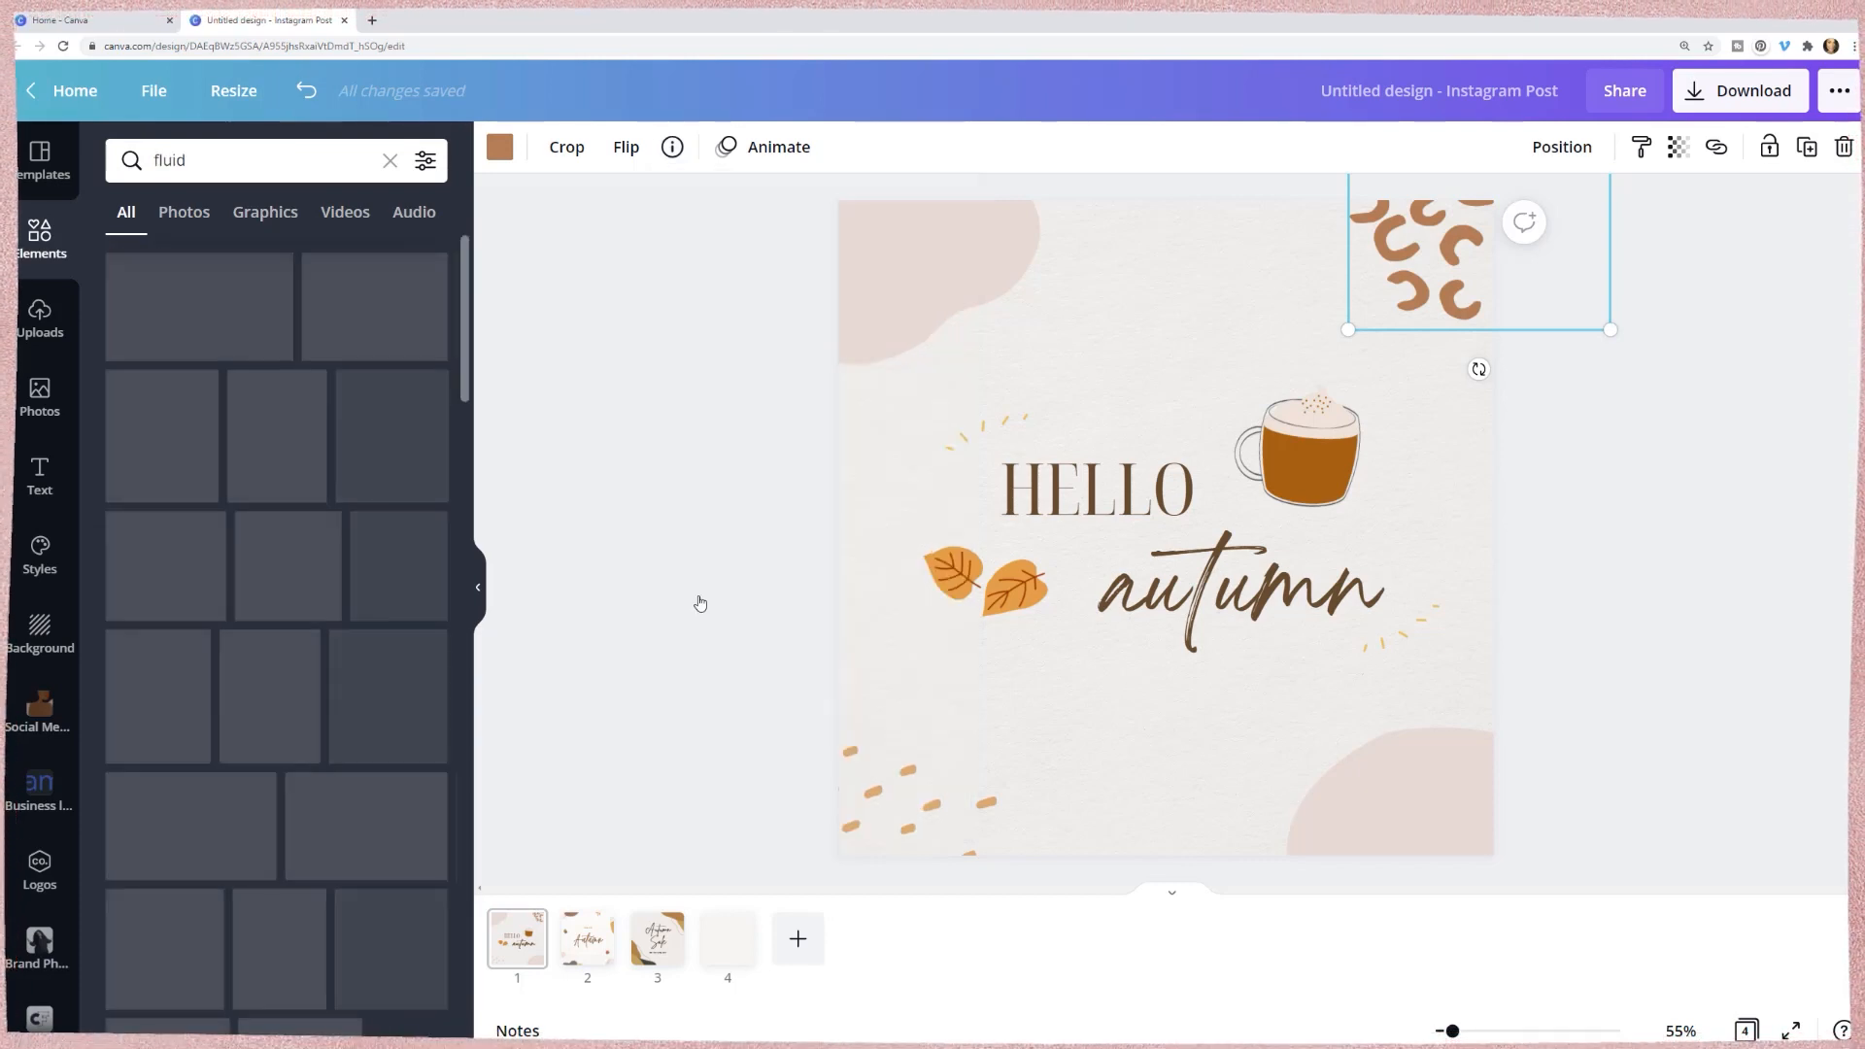
- Limit the "fluid" results to graphics, add a solid blob shape and move it mostly off page 1's right edge
{"action": "scroll", "coordinate": [280, 618], "scroll_direction": "down", "scroll_amount": 4}
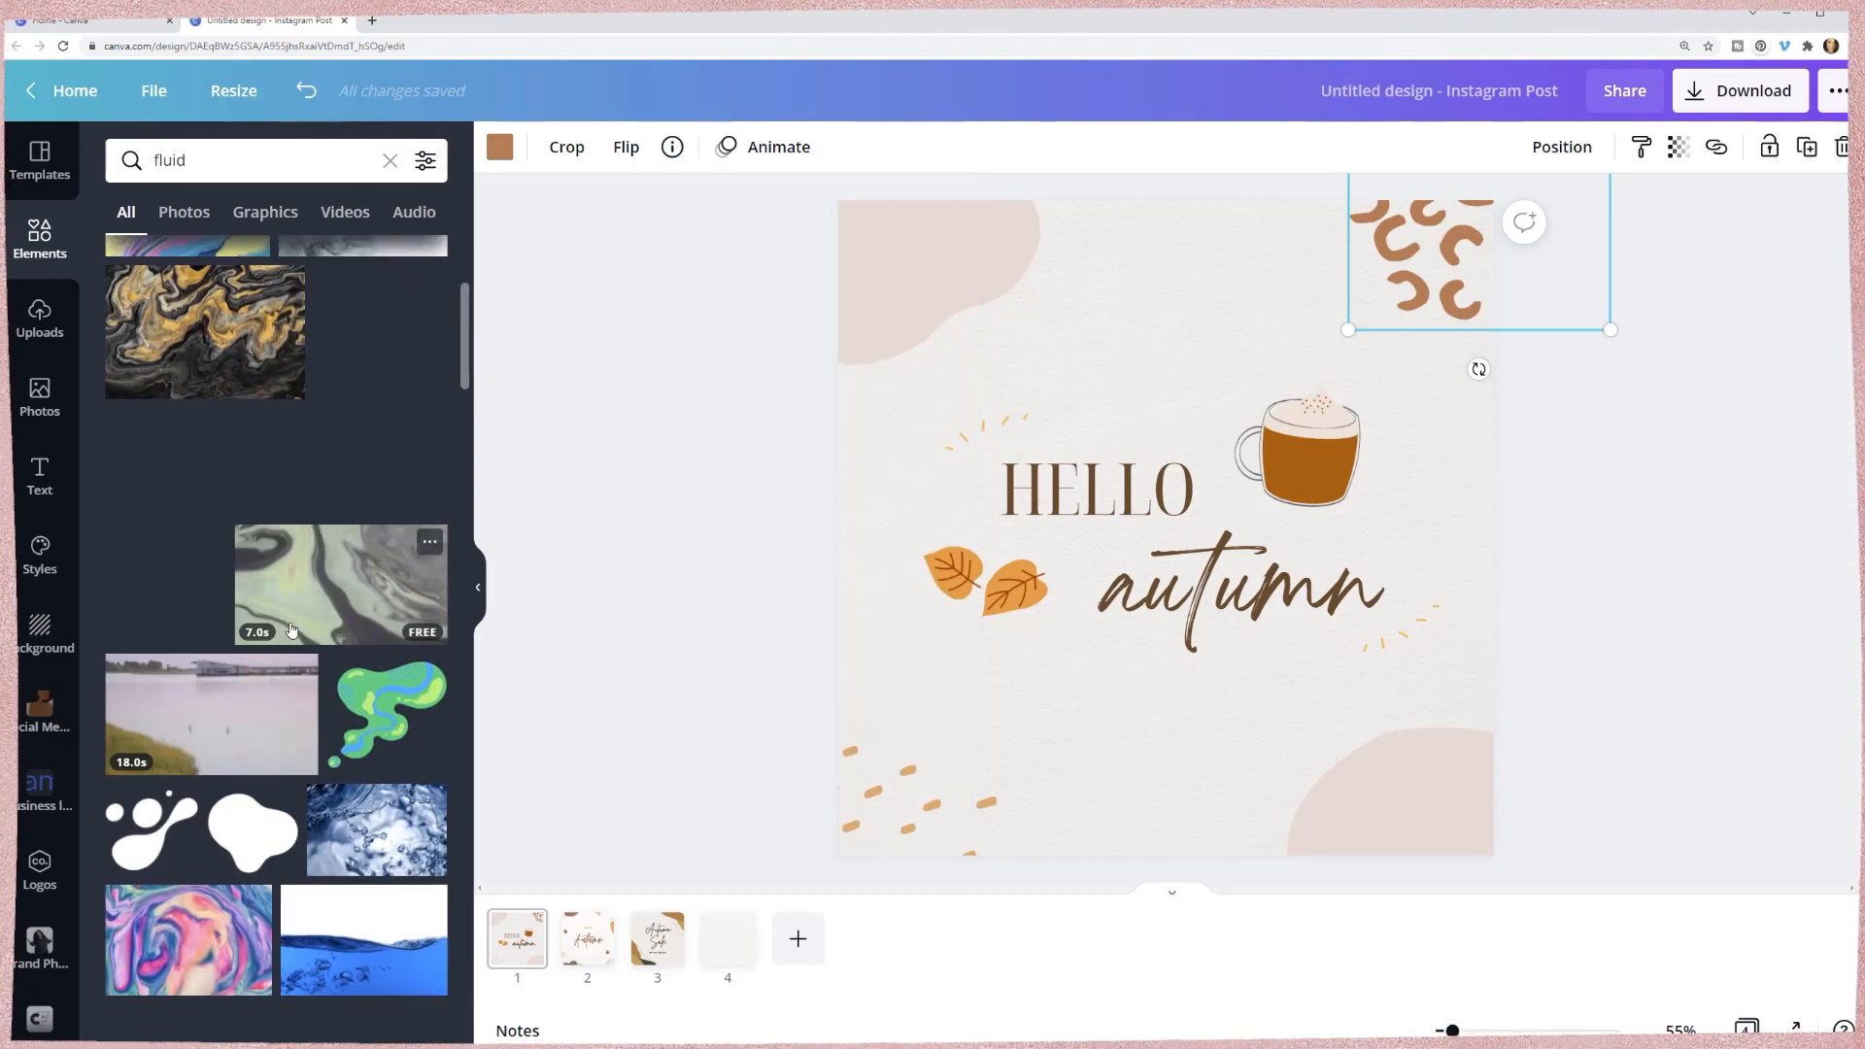
{"action": "left_click", "coordinate": [295, 217]}
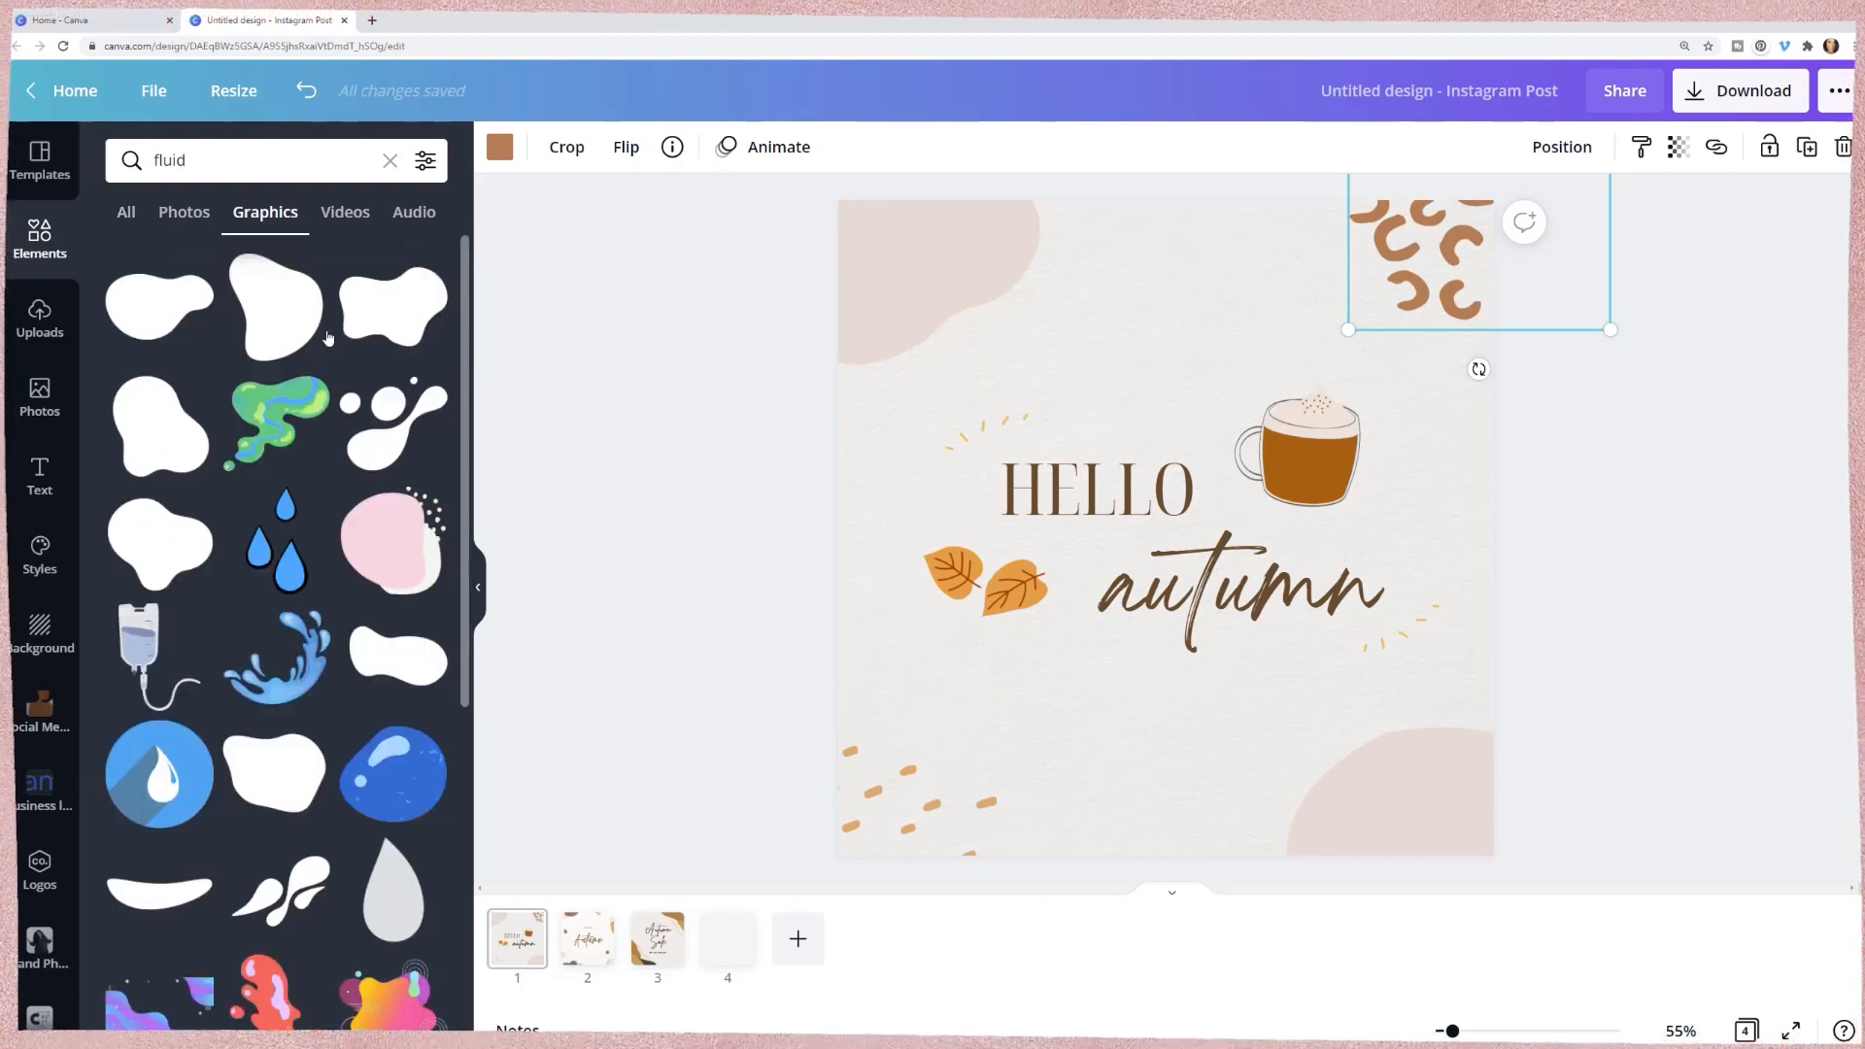
{"action": "left_click", "coordinate": [394, 315]}
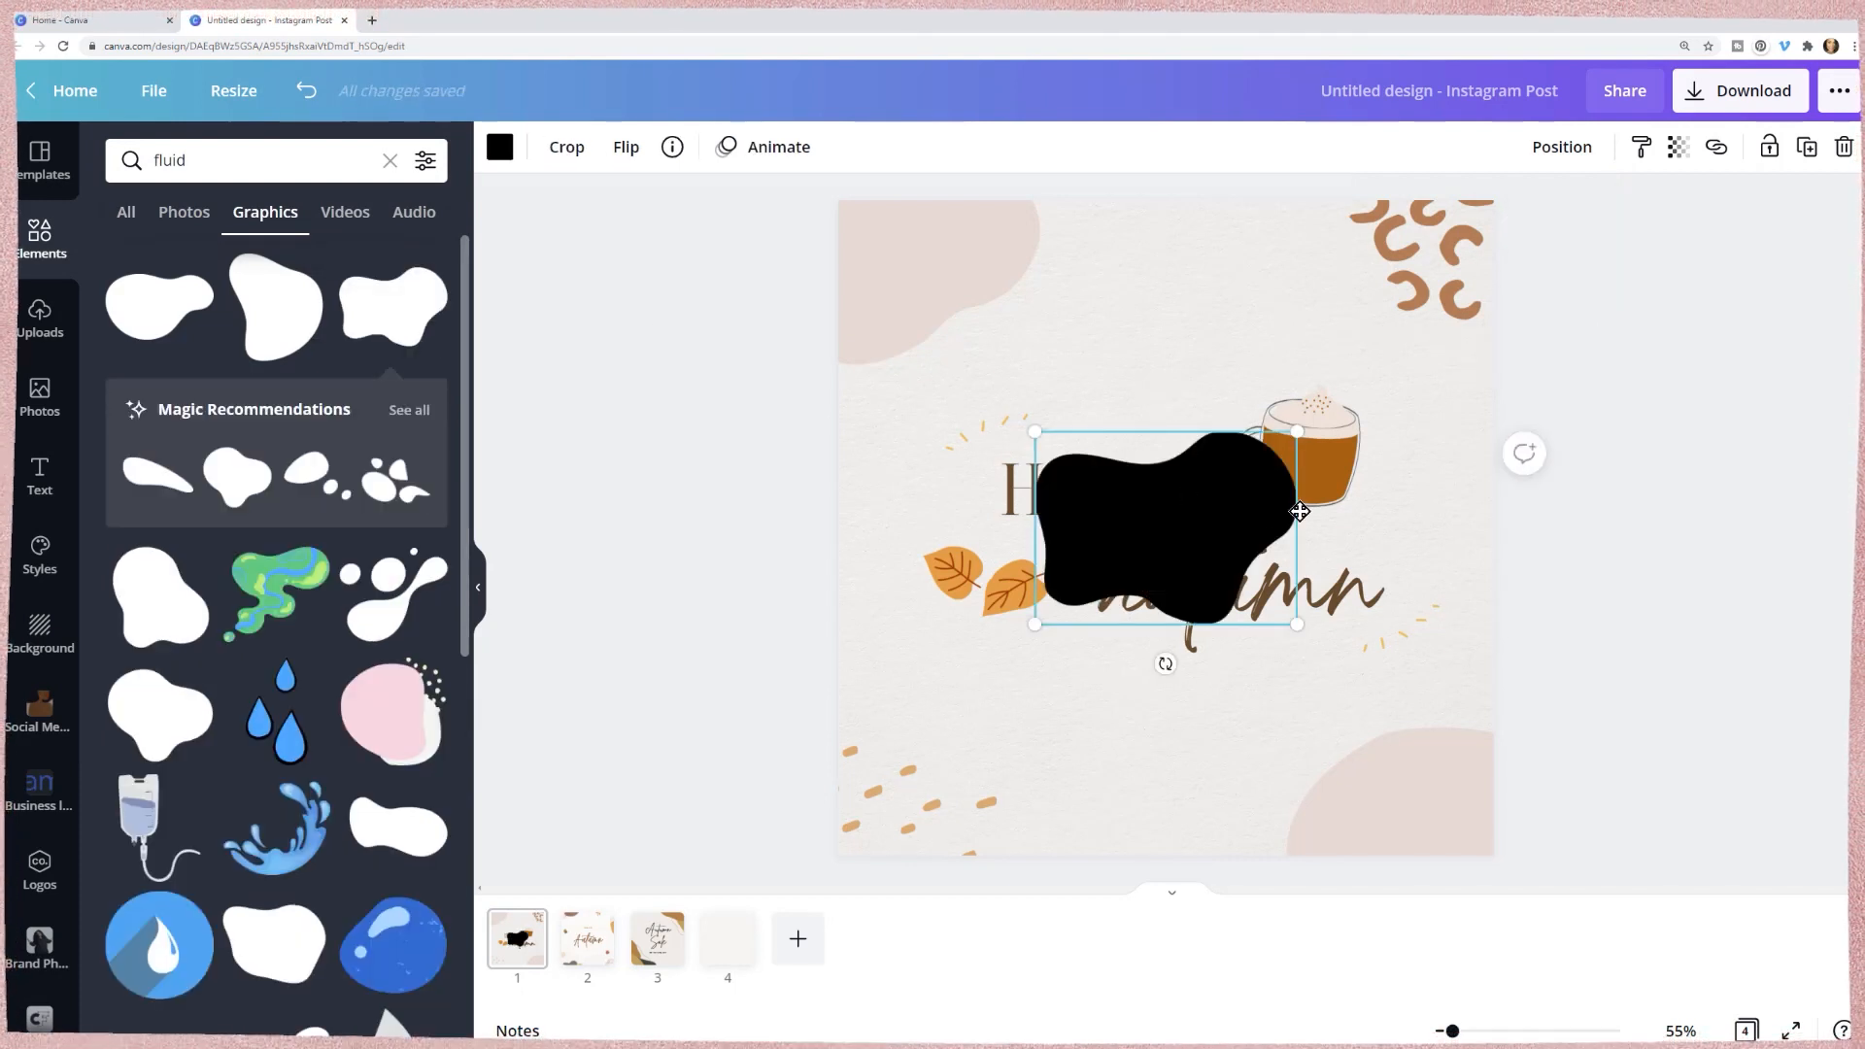
{"action": "left_click_drag", "start_coordinate": [1198, 466], "coordinate": [1606, 458]}
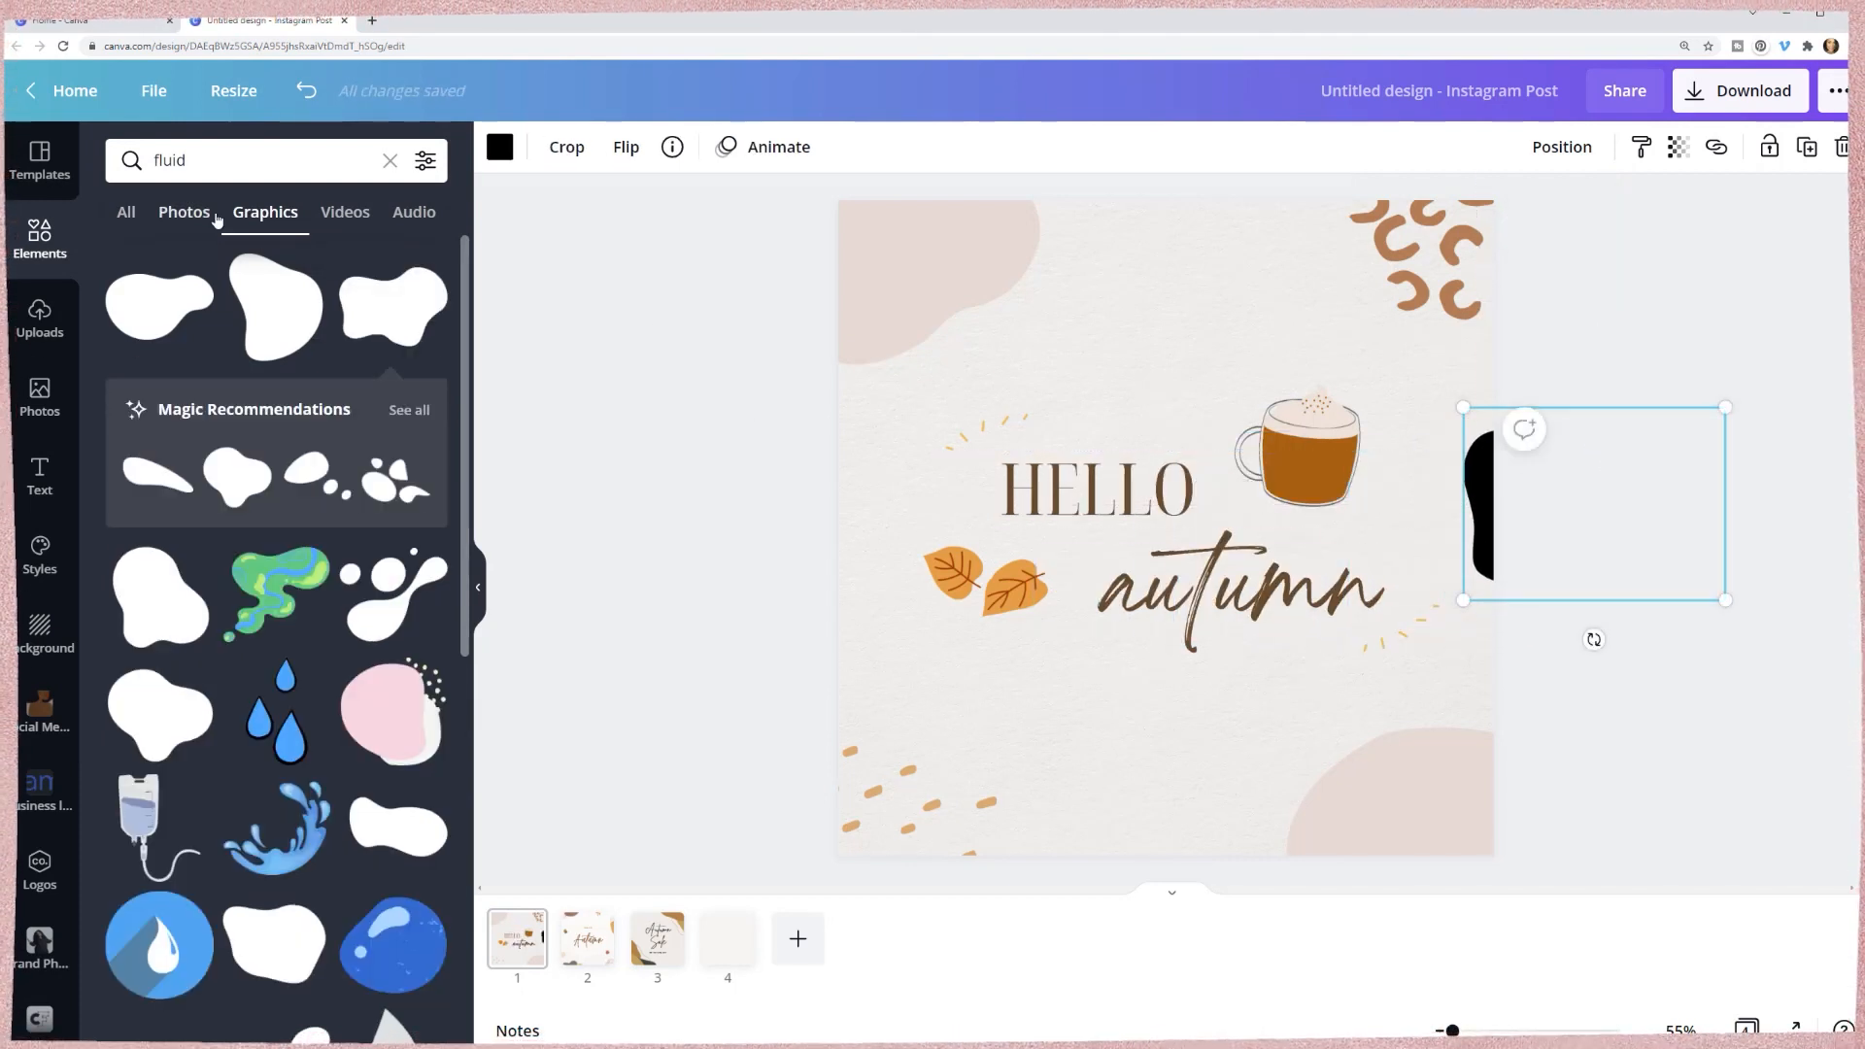
- Find templates with the keyword "fluid" and apply the Relax Meditation template to a newly added page 5
{"action": "left_click", "coordinate": [35, 165]}
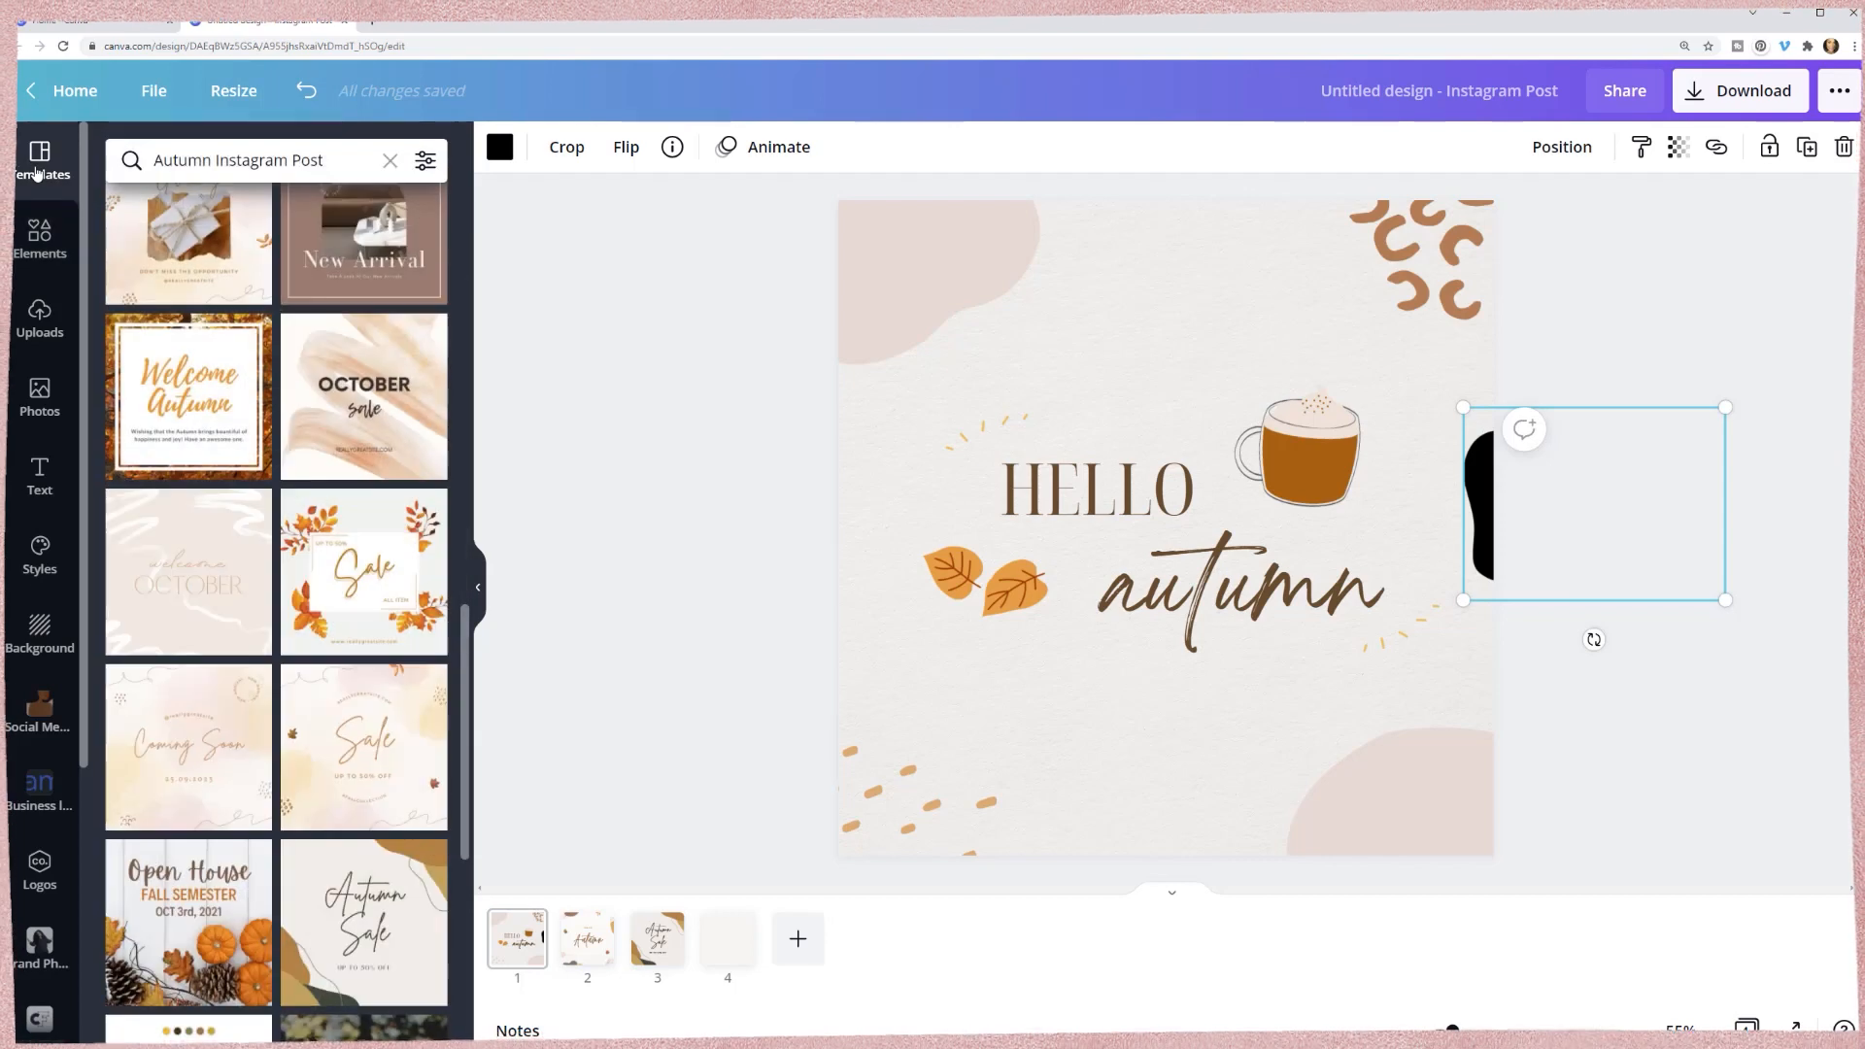
{"action": "left_click", "coordinate": [301, 159]}
{"action": "key", "text": "ctrl+a"}
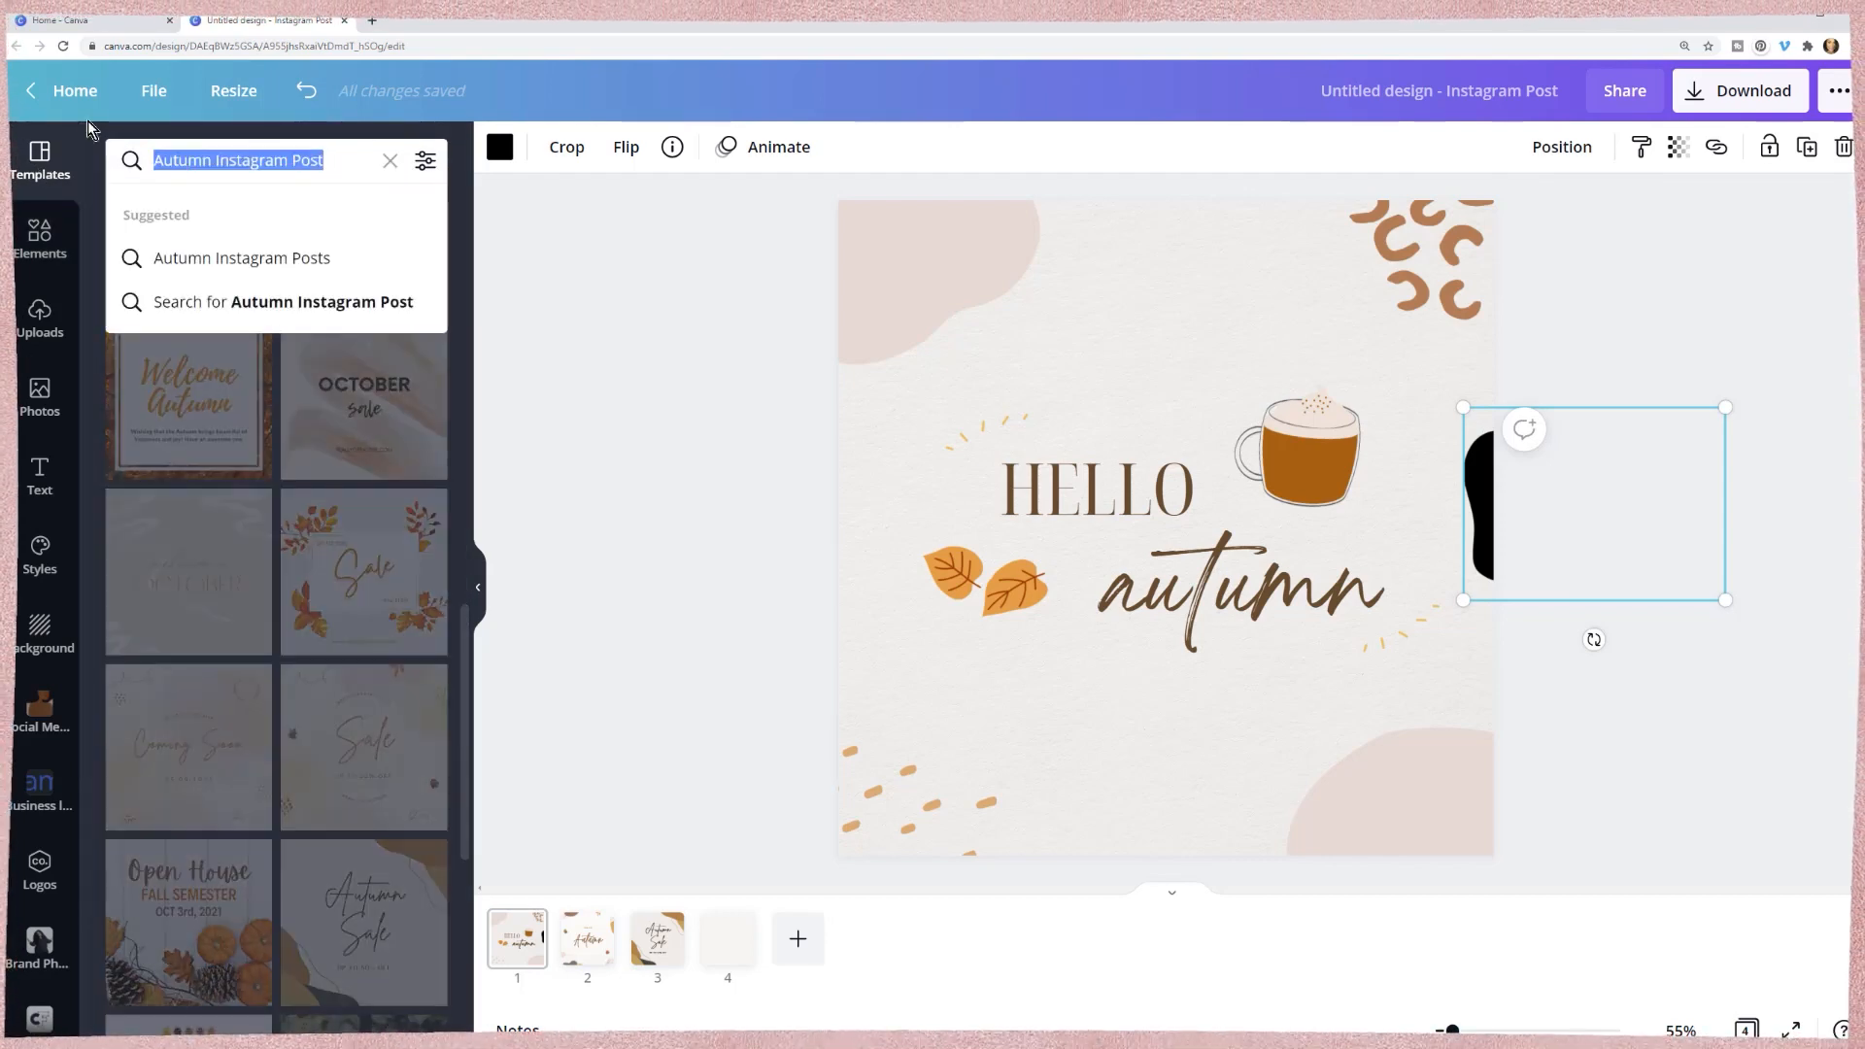
{"action": "type", "text": "fluid"}
{"action": "key", "text": "Return"}
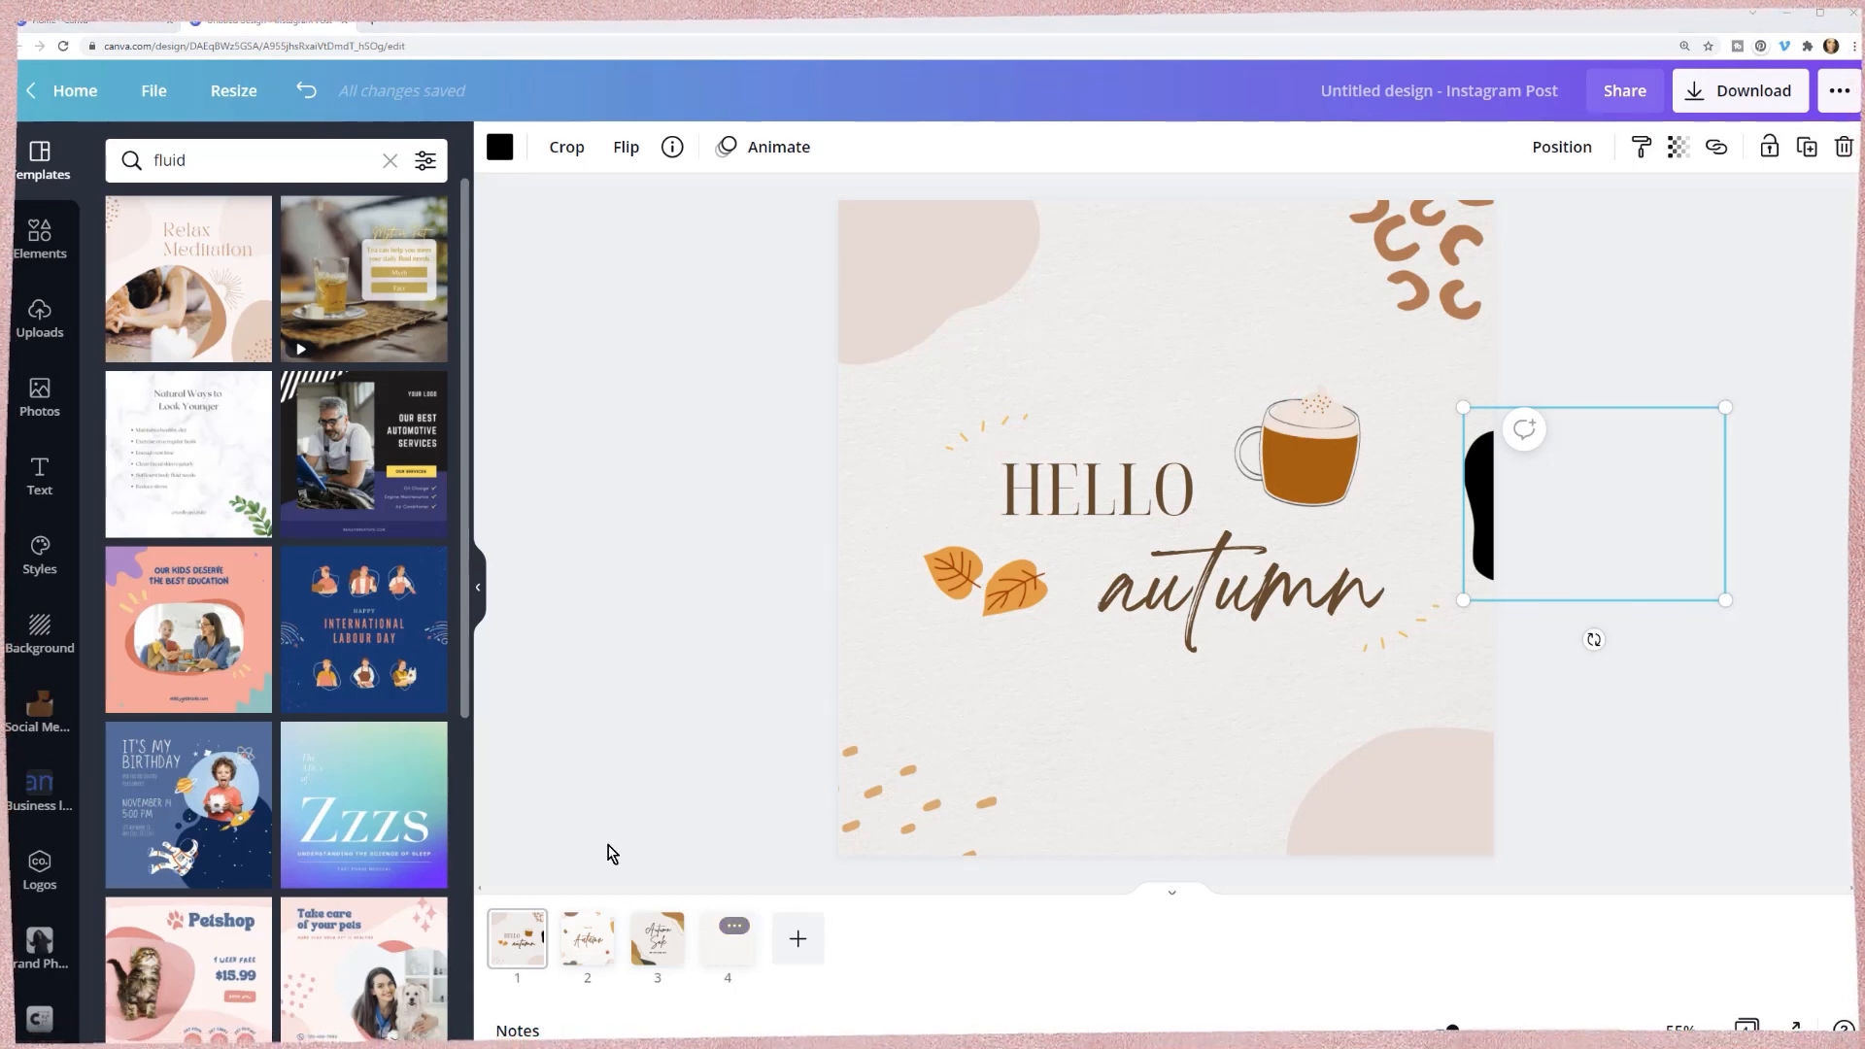
{"action": "left_click", "coordinate": [798, 938]}
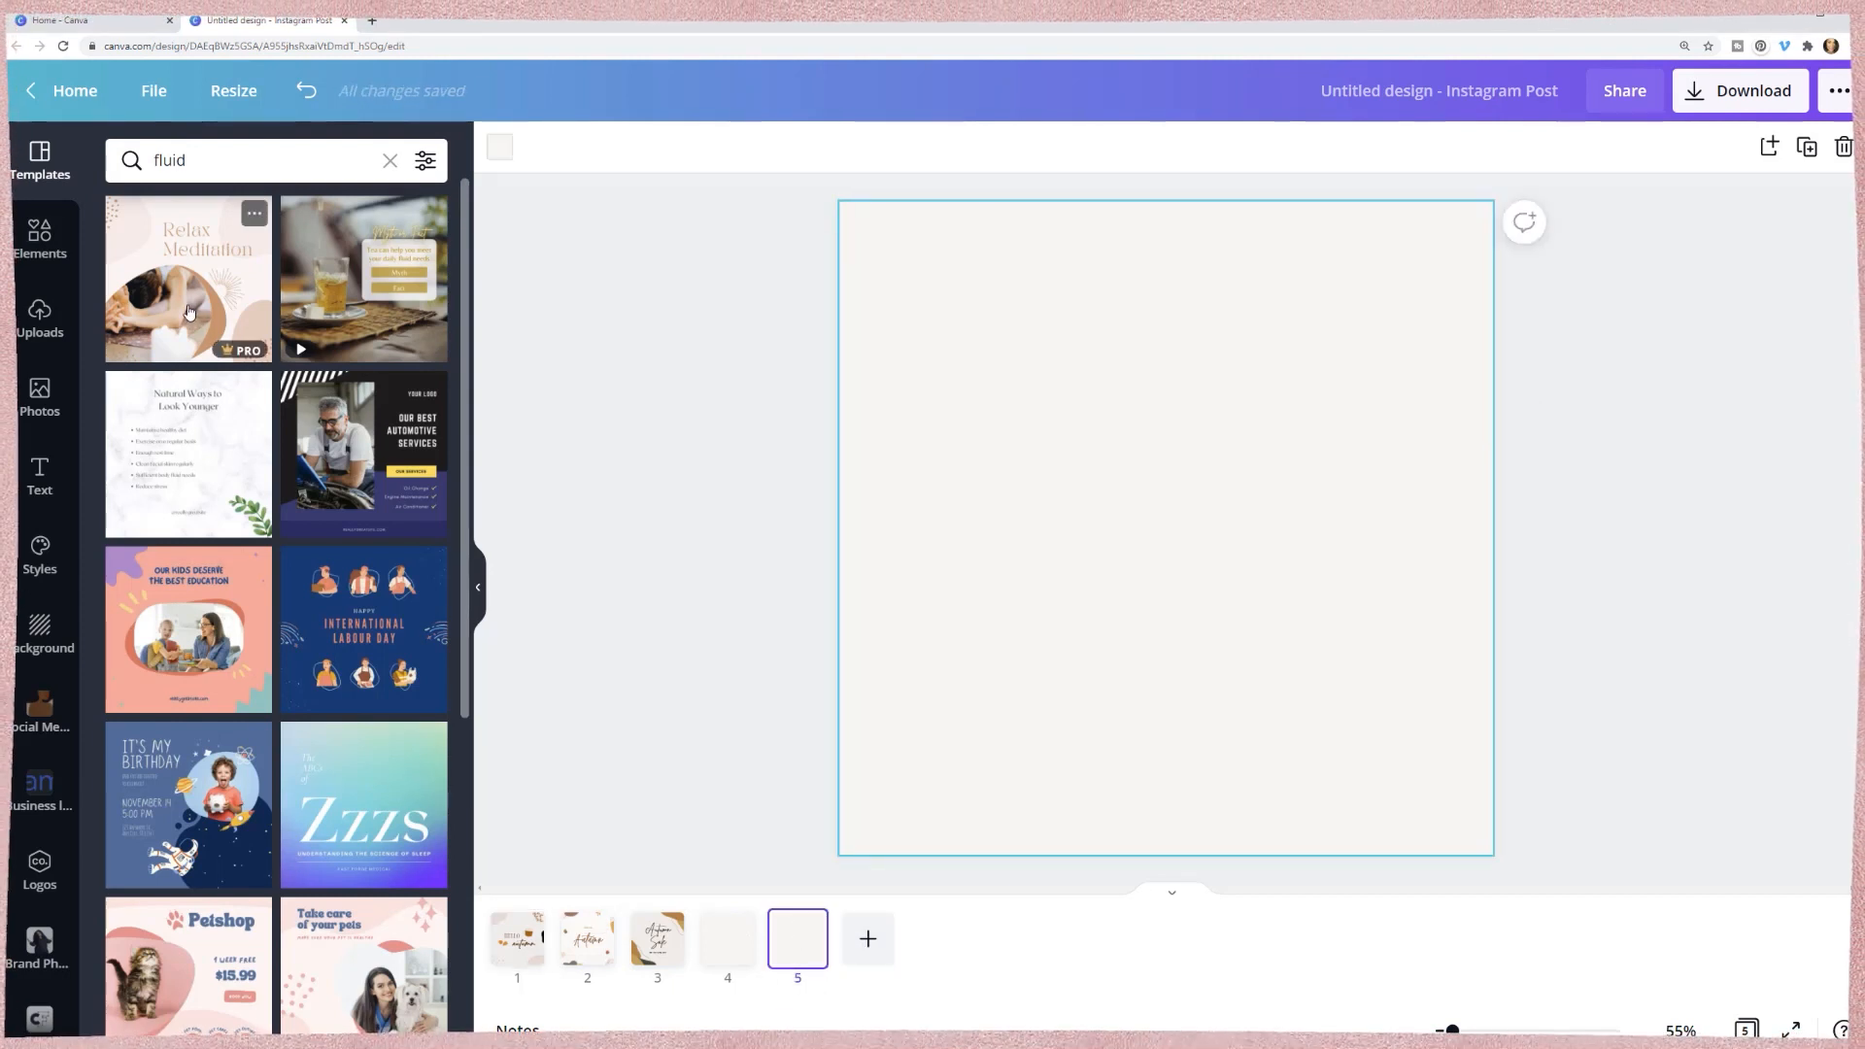
{"action": "left_click", "coordinate": [193, 312]}
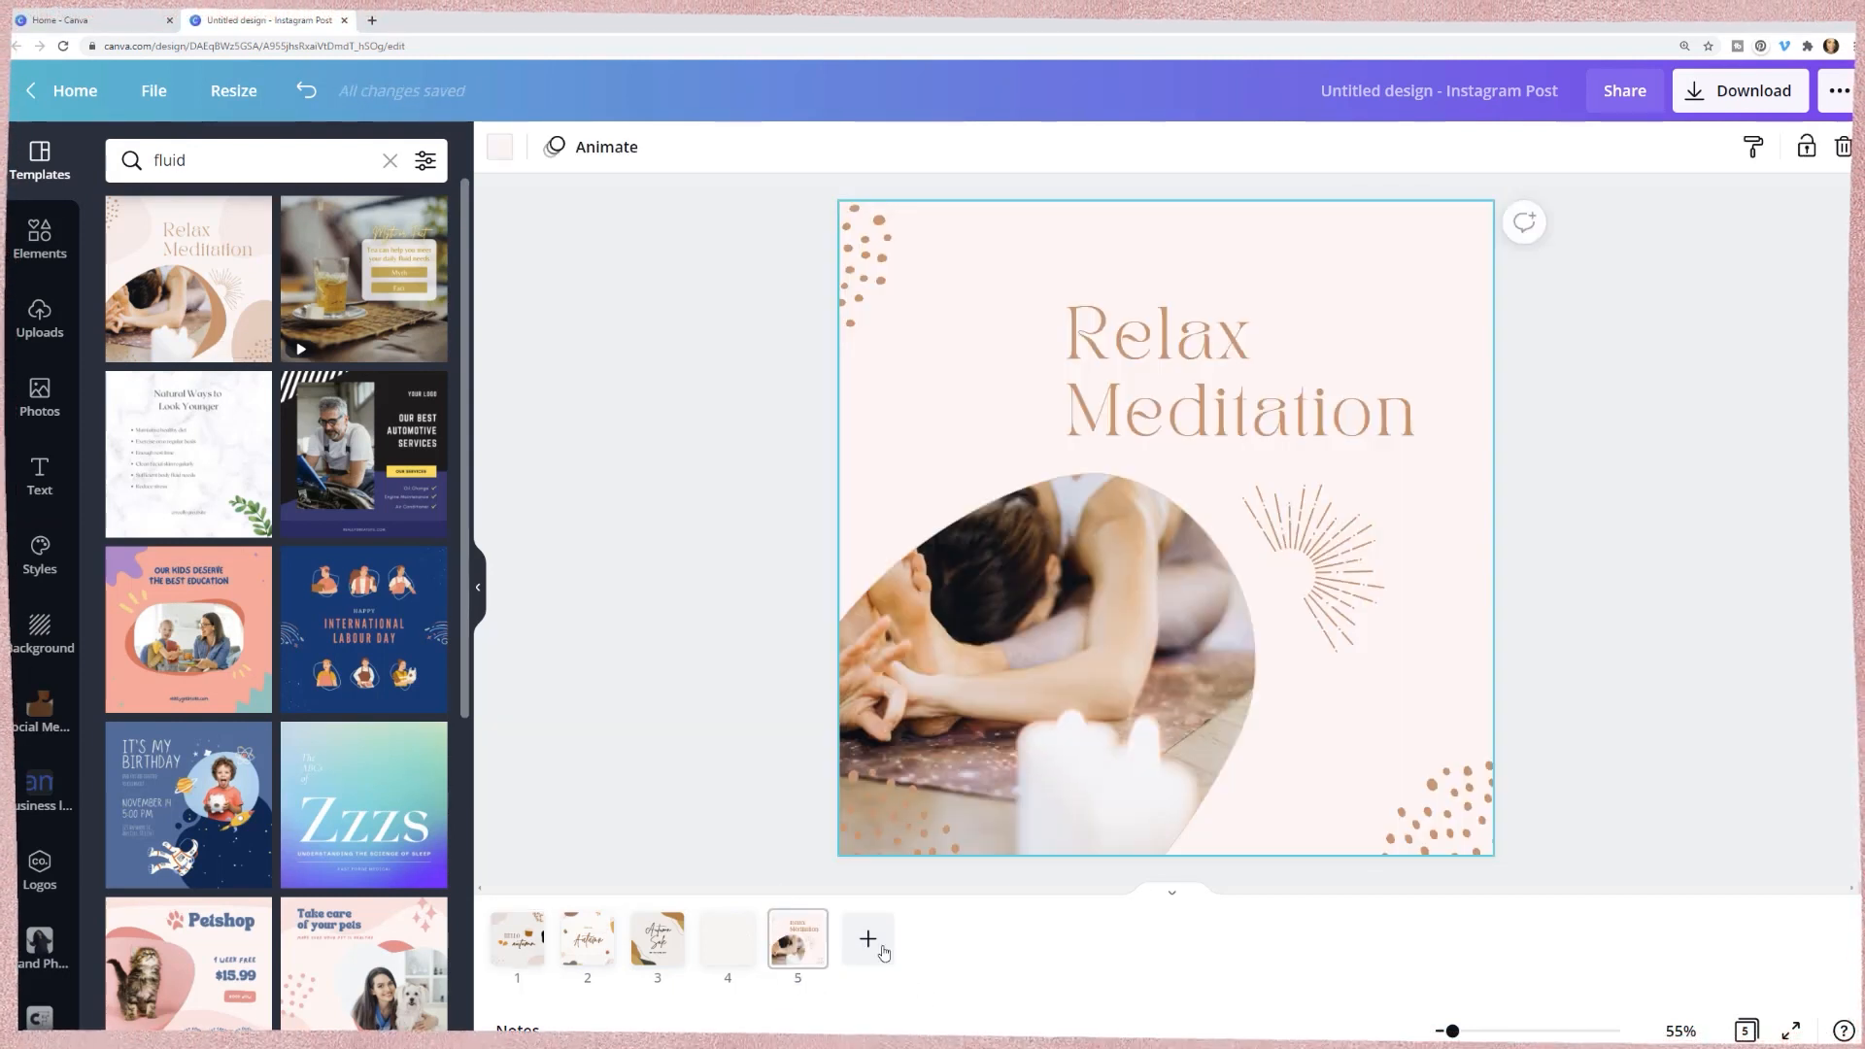
- Add two more pages from the "fluid" templates, one with the Petshop design and one with "Take care of your pets"
{"action": "left_click", "coordinate": [867, 938]}
{"action": "scroll", "coordinate": [214, 744], "scroll_direction": "down", "scroll_amount": 3}
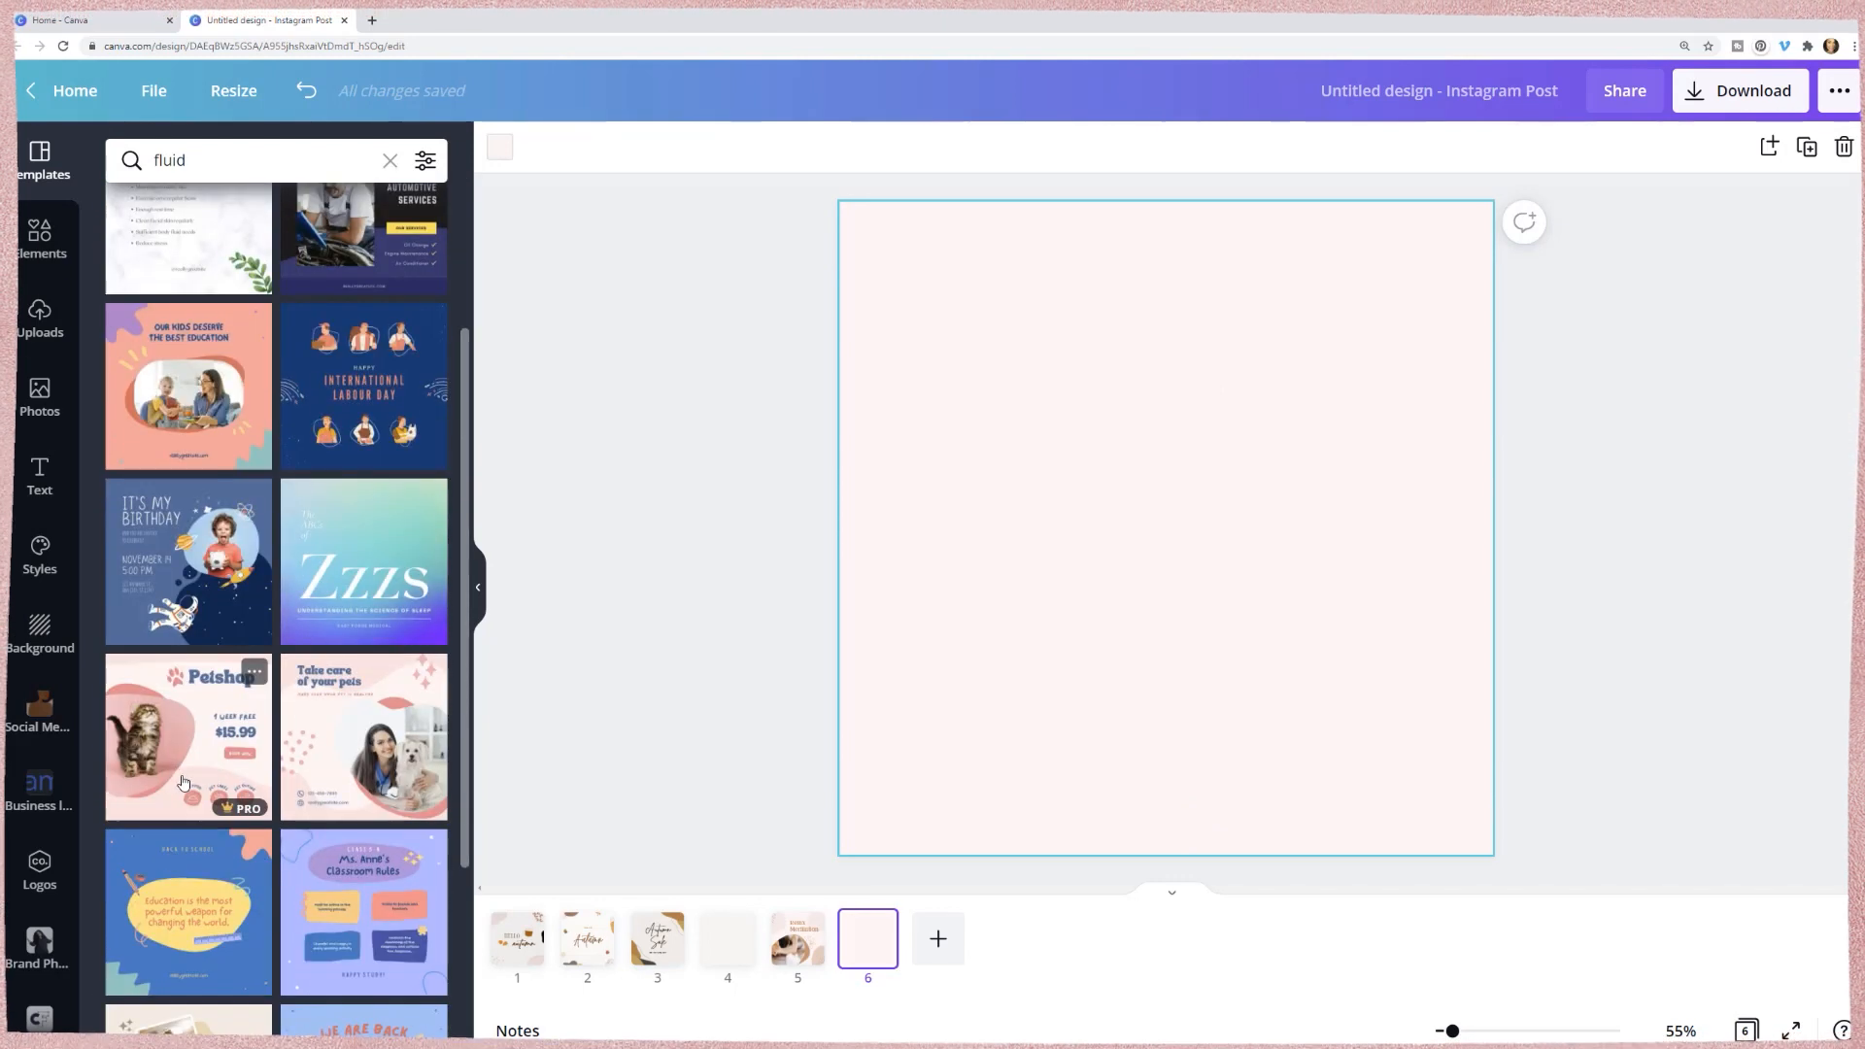
{"action": "left_click", "coordinate": [215, 744]}
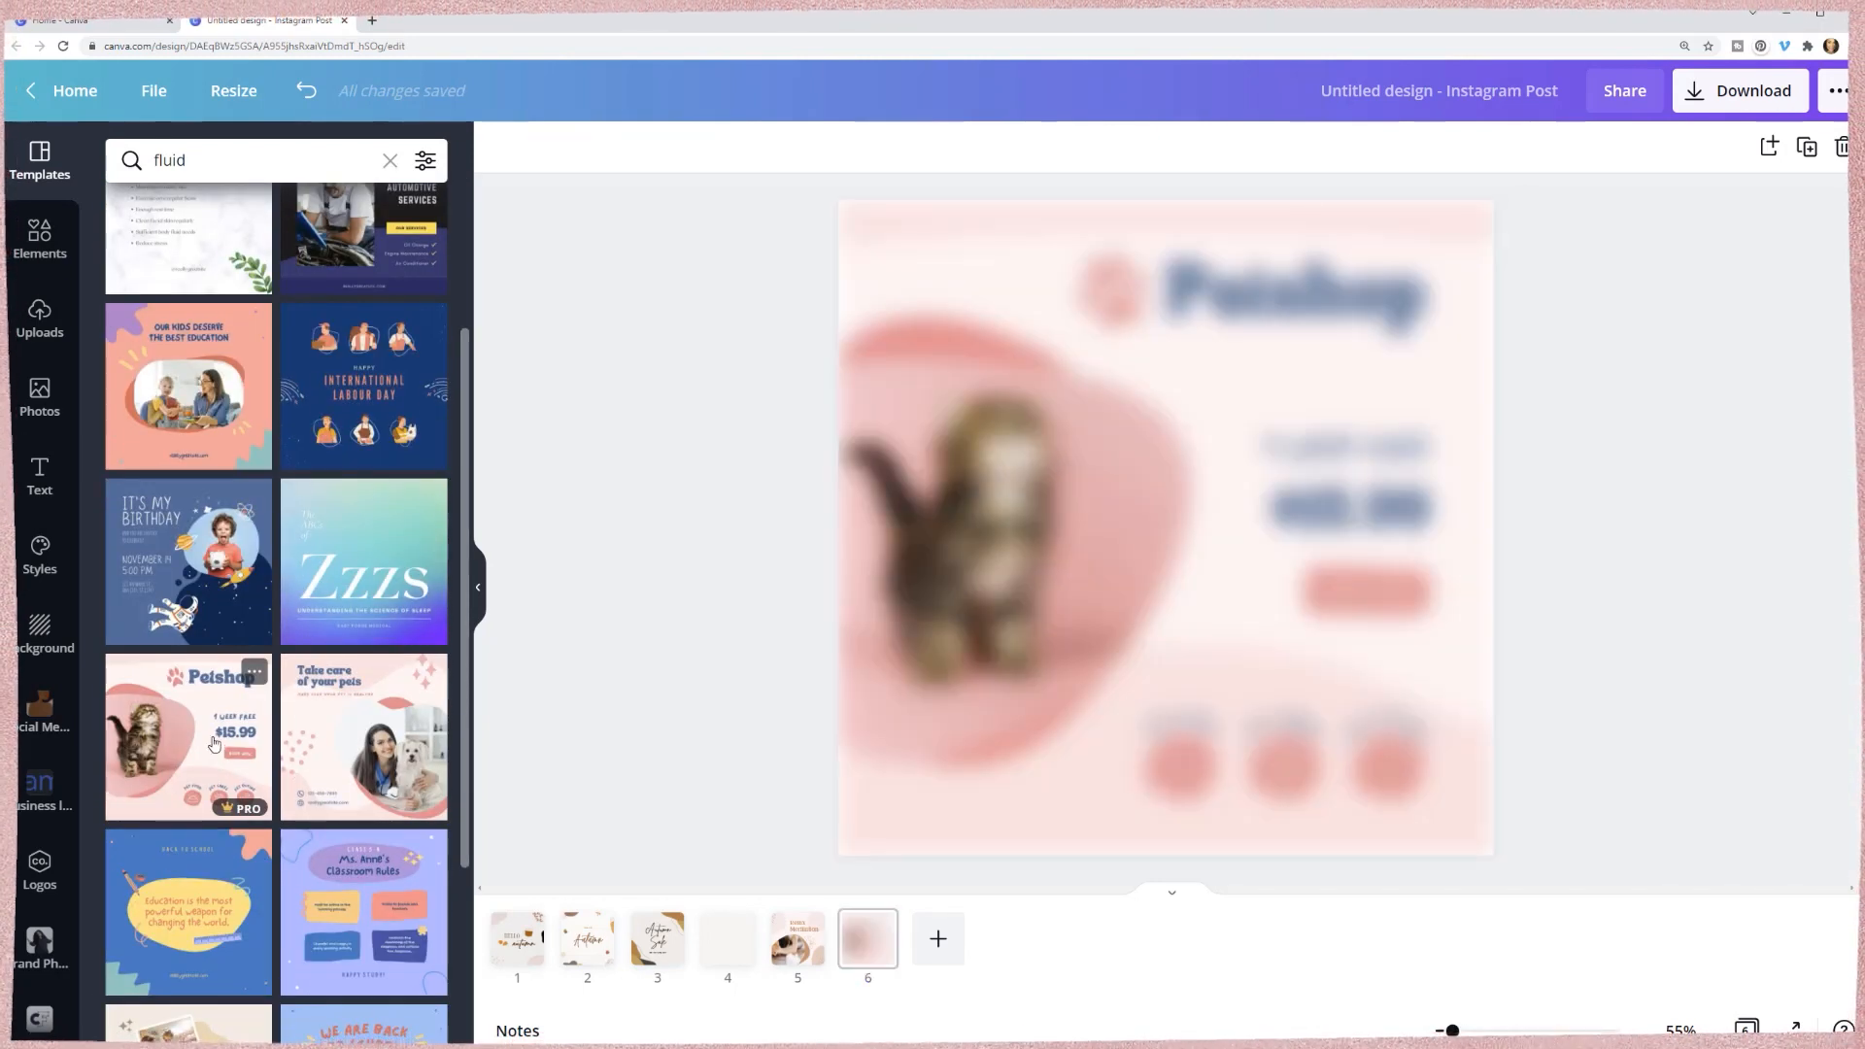
{"action": "left_click", "coordinate": [938, 940]}
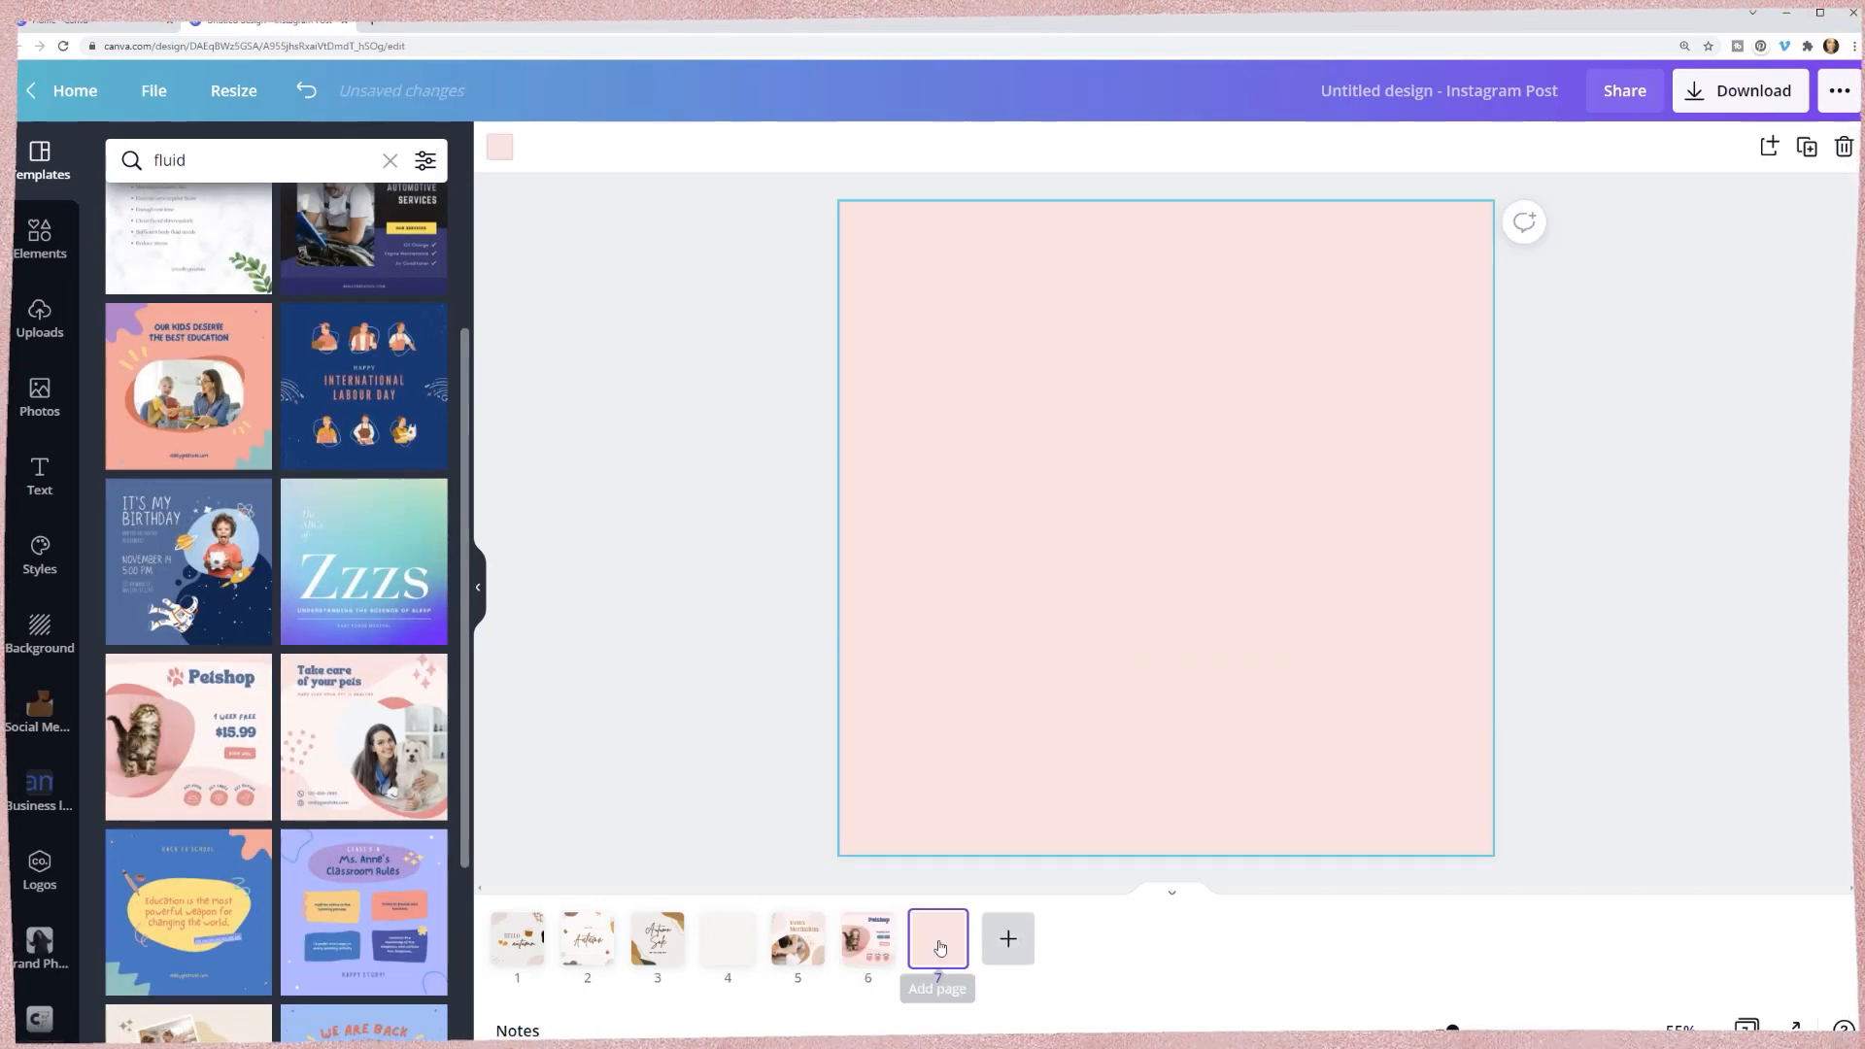
{"action": "left_click", "coordinate": [393, 740]}
{"action": "scroll", "coordinate": [393, 736], "scroll_direction": "up", "scroll_amount": 3}
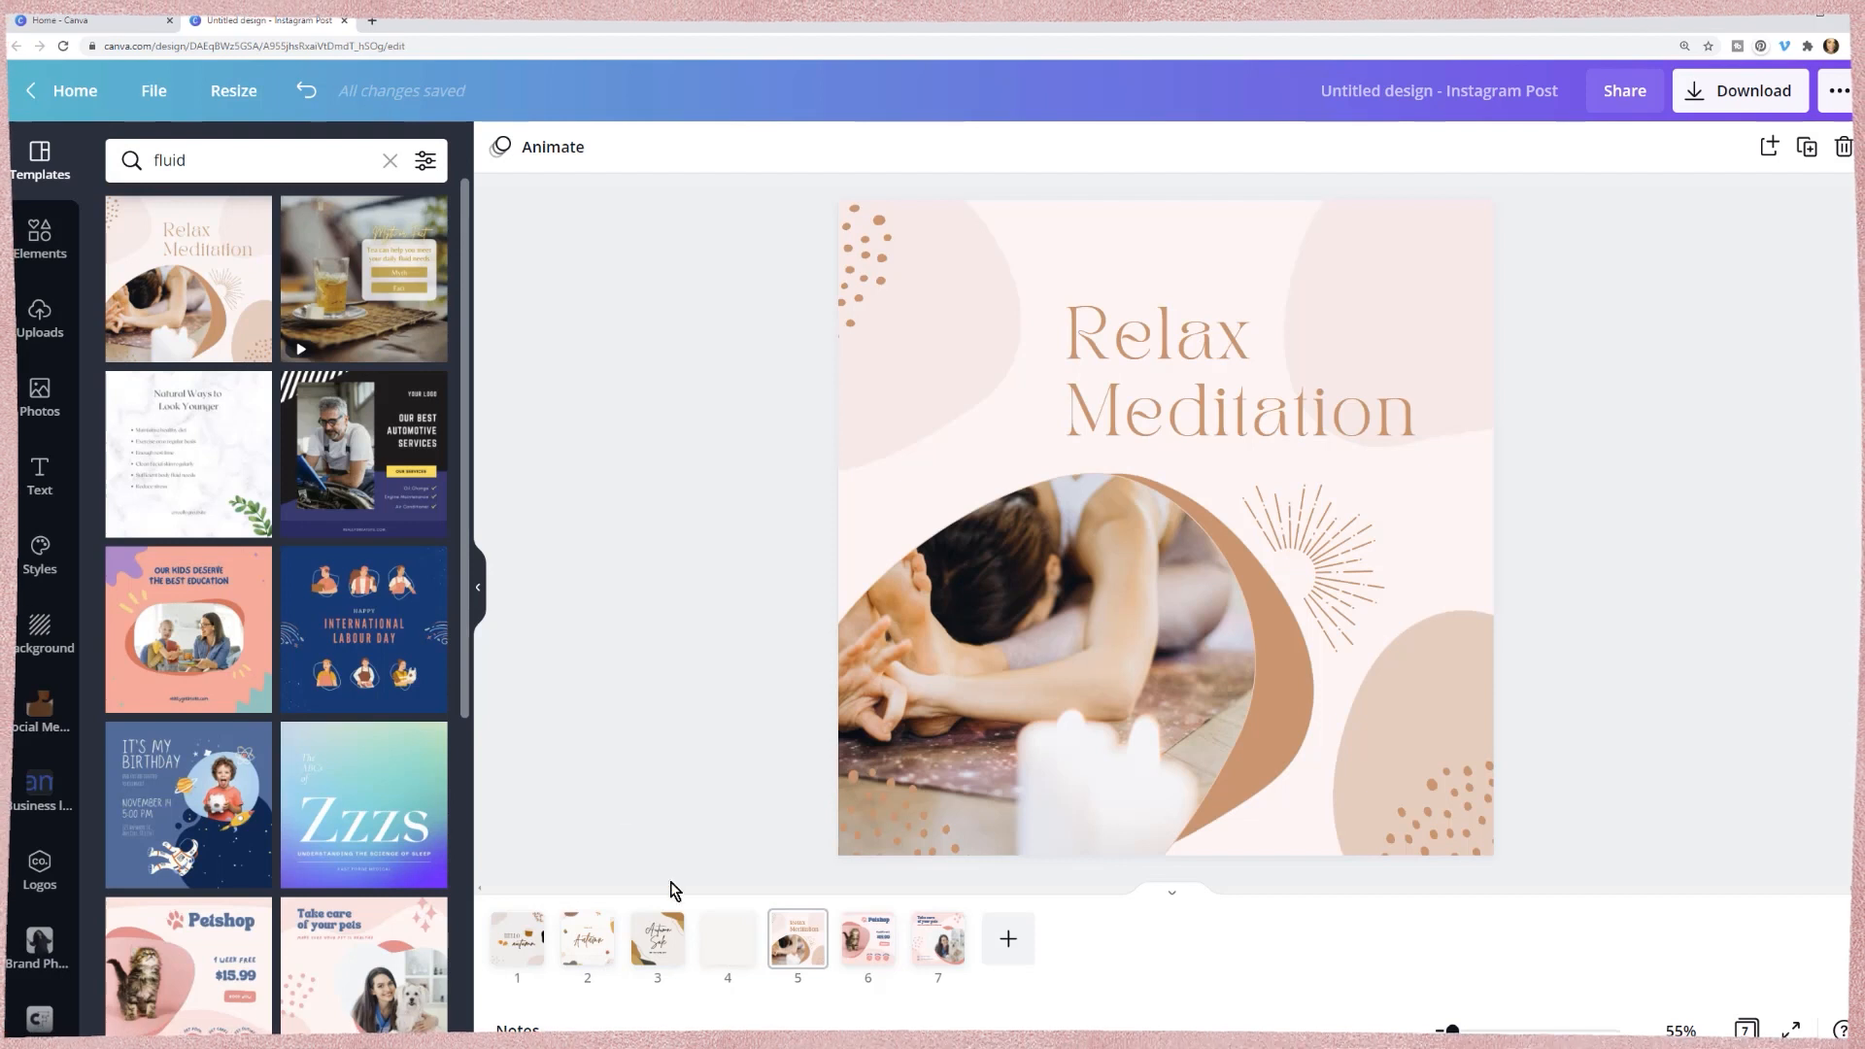
- Delete the blank page 4 and return to page 1
{"action": "left_click", "coordinate": [736, 928]}
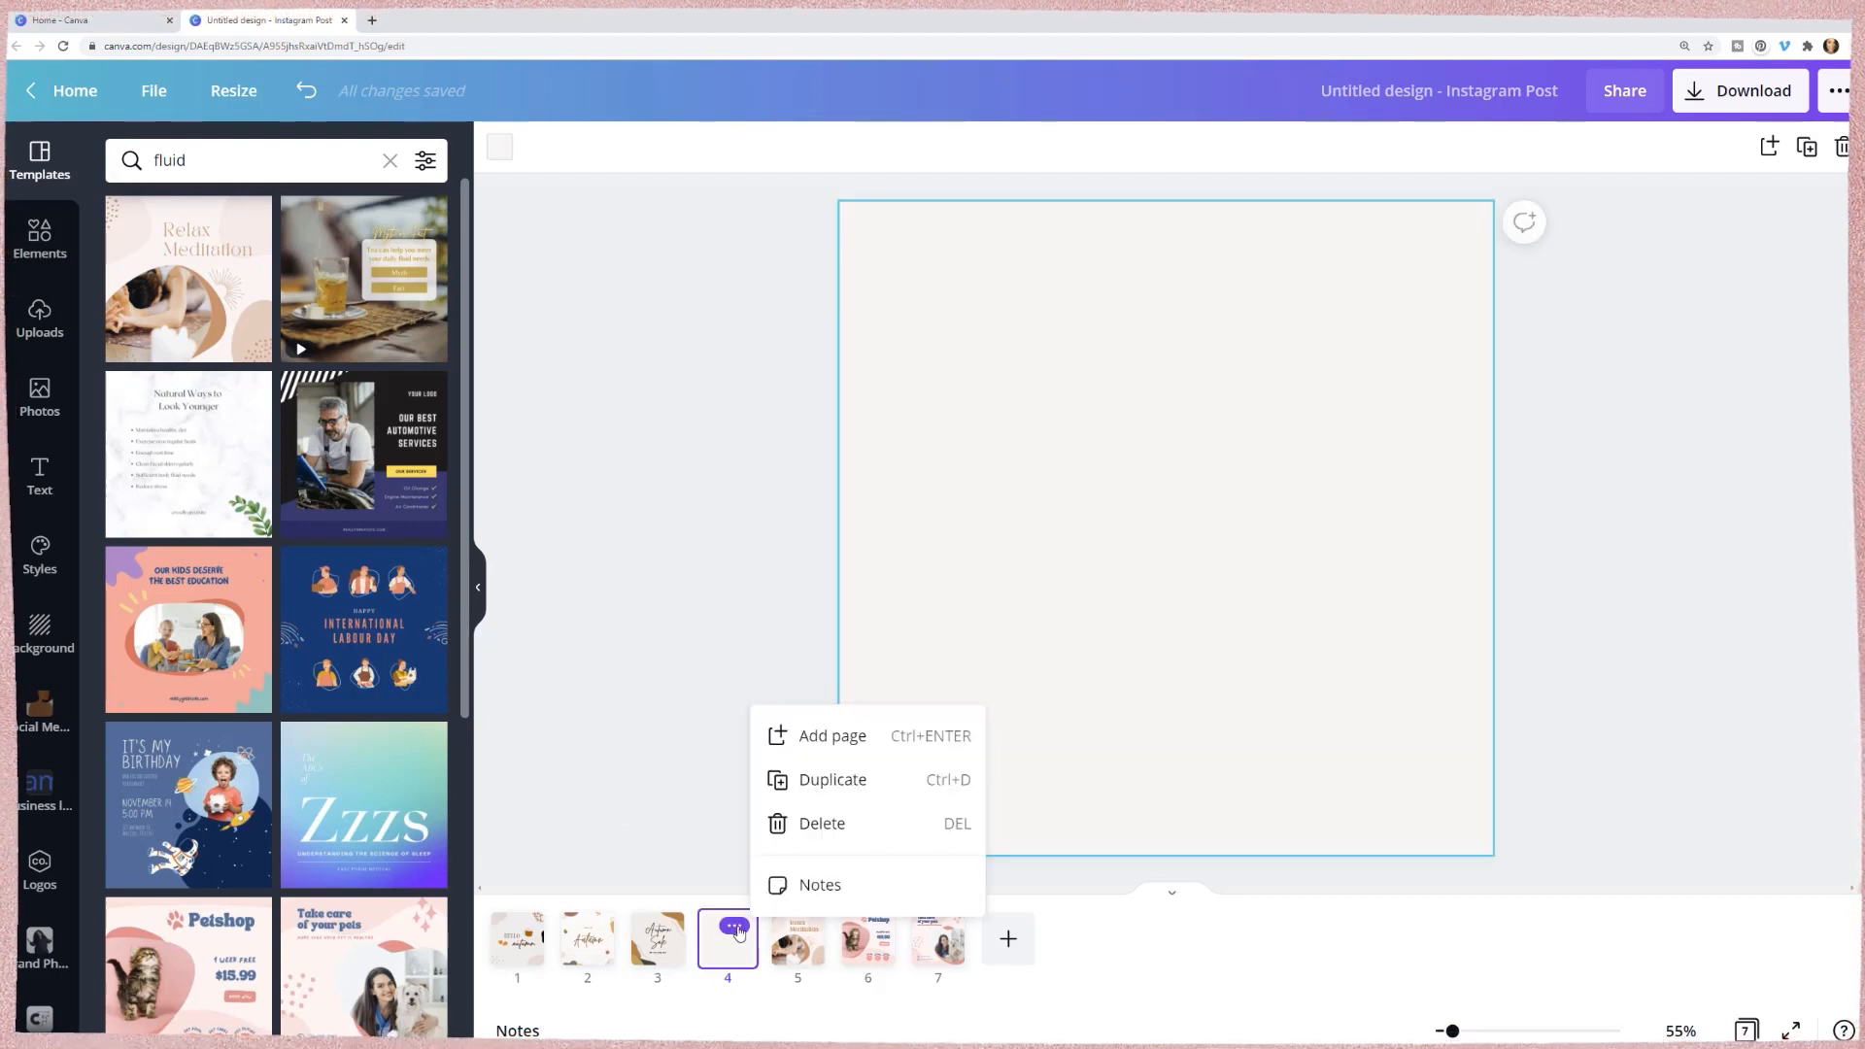
{"action": "left_click", "coordinate": [794, 833]}
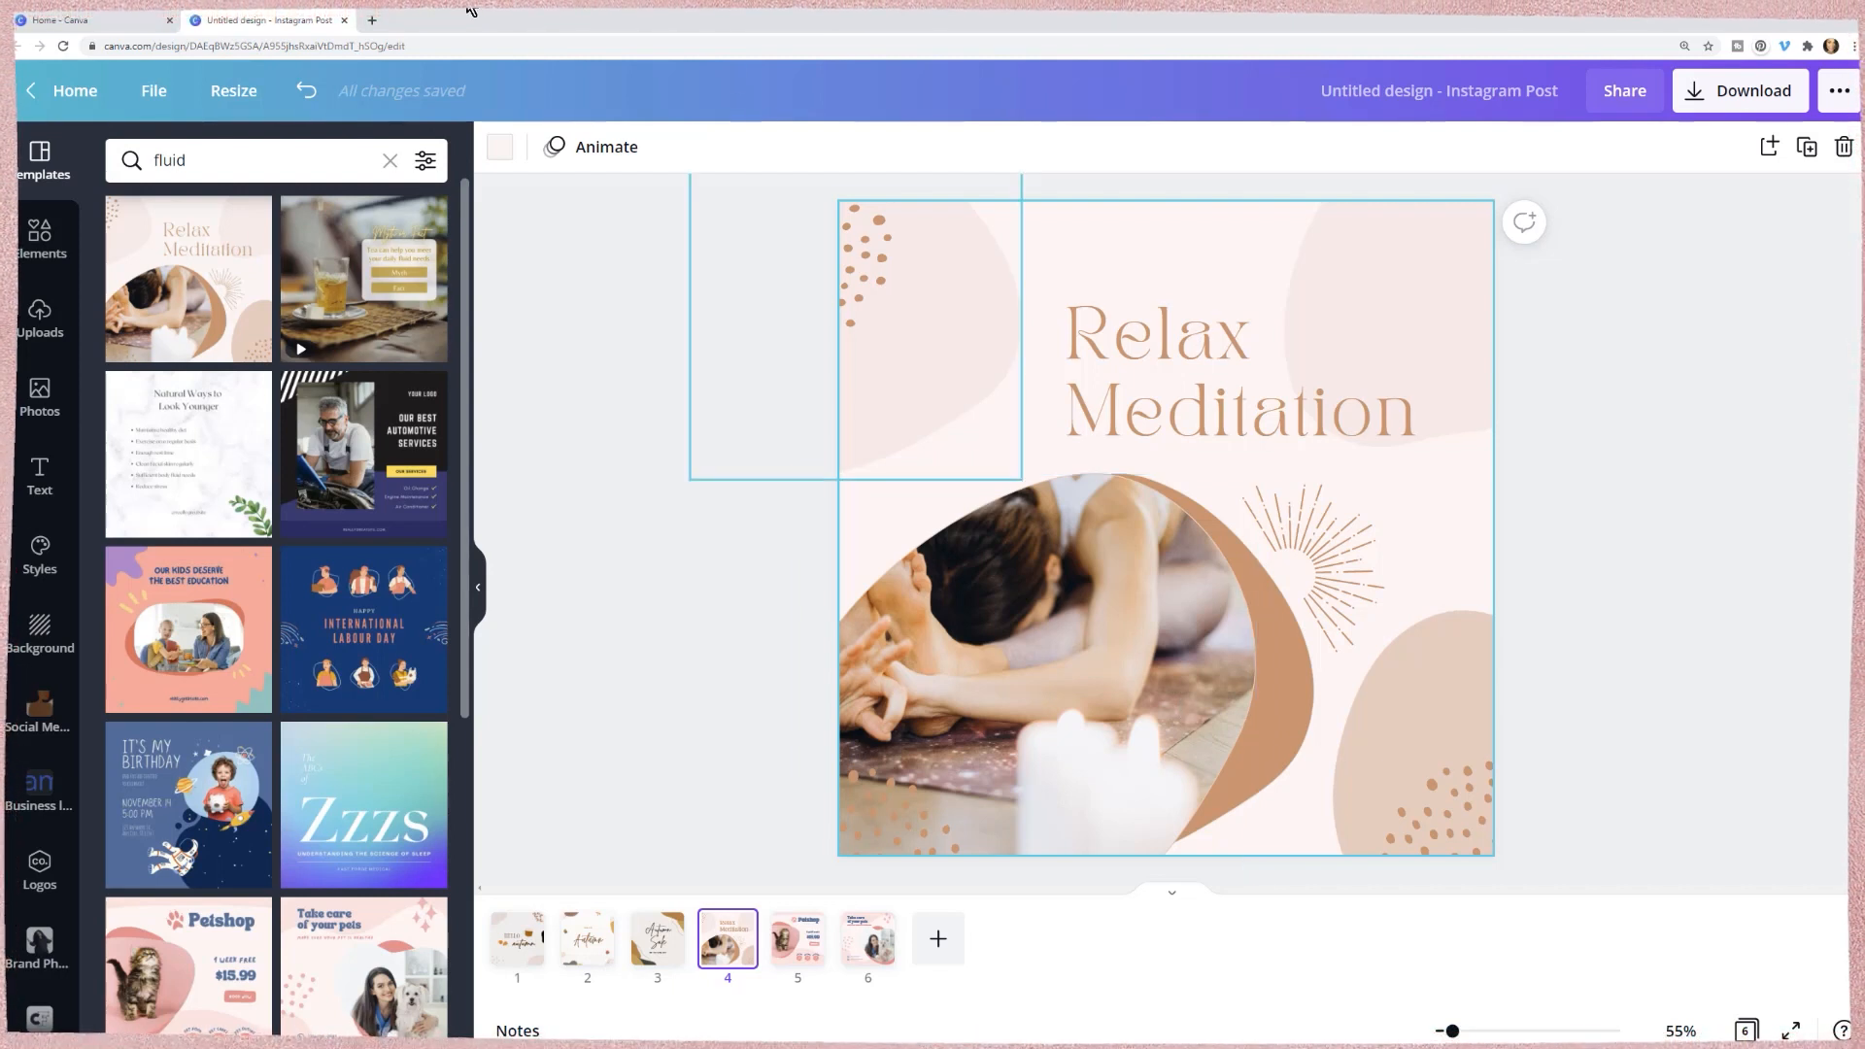
{"action": "left_click", "coordinate": [657, 938]}
{"action": "left_click", "coordinate": [586, 937]}
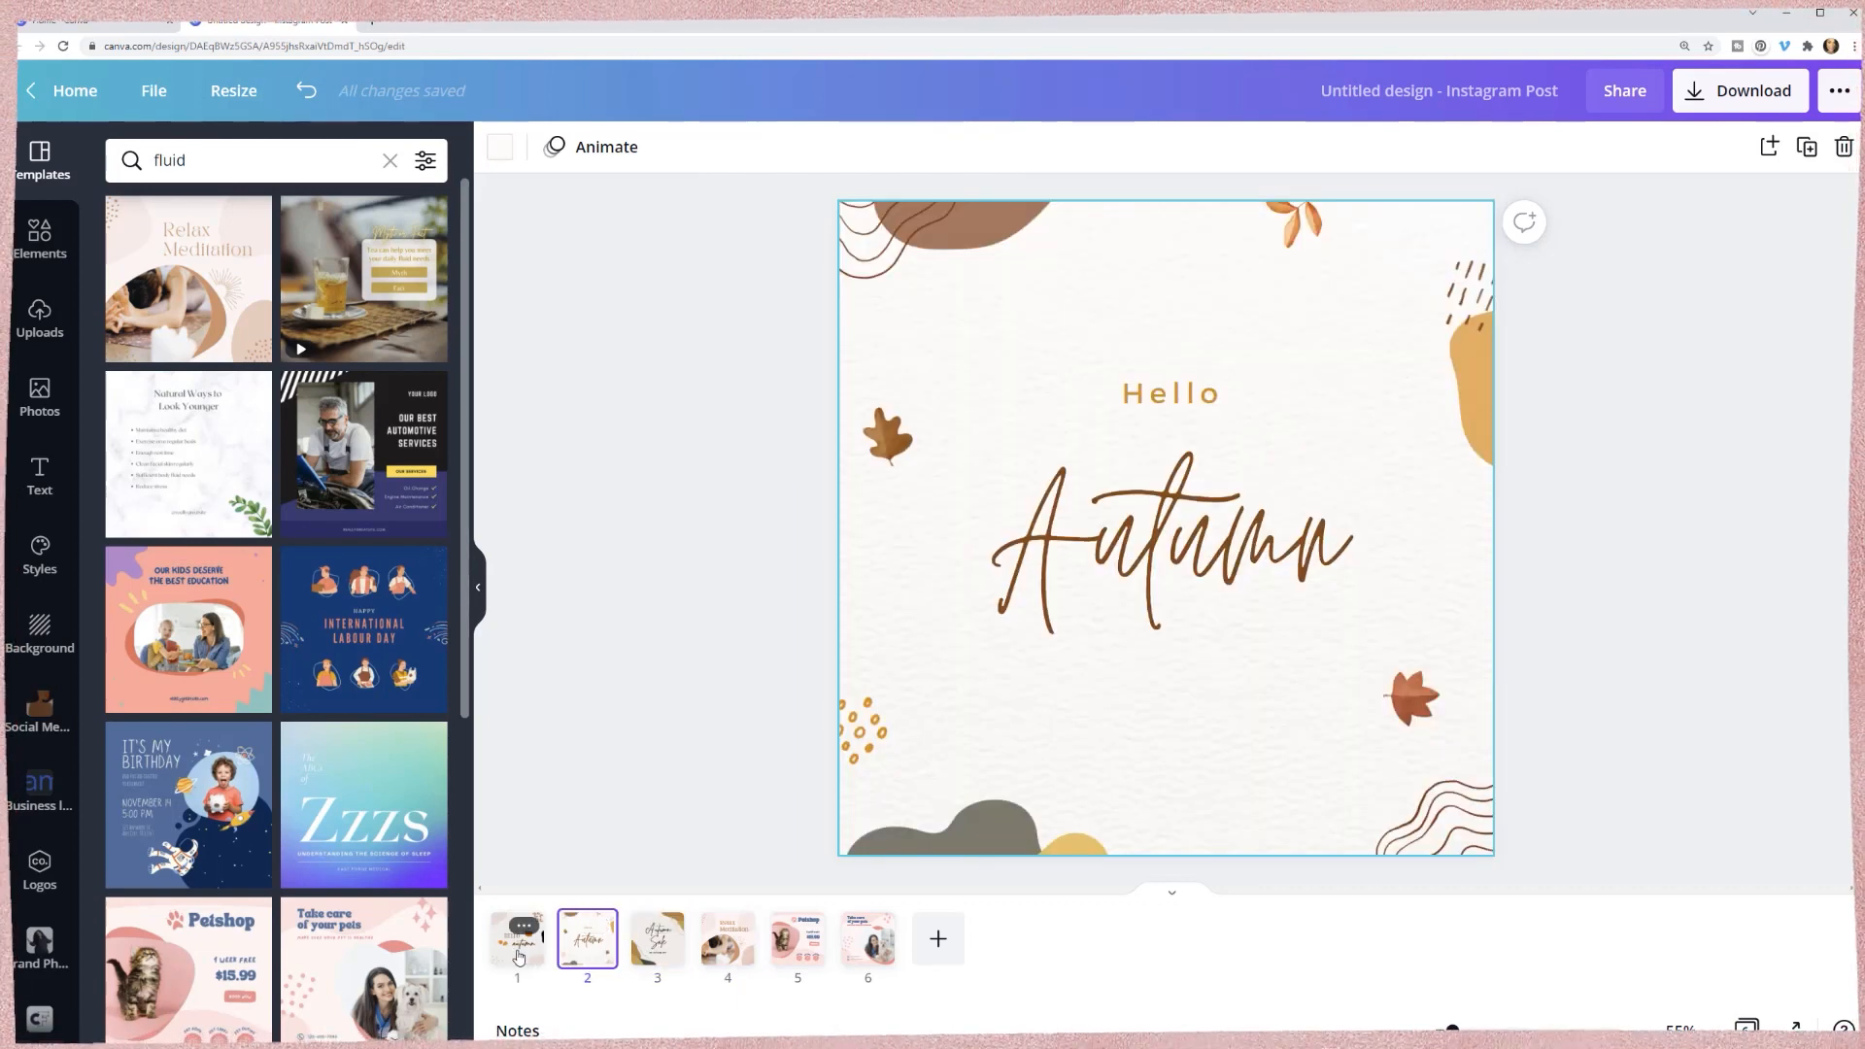
{"action": "left_click", "coordinate": [520, 957]}
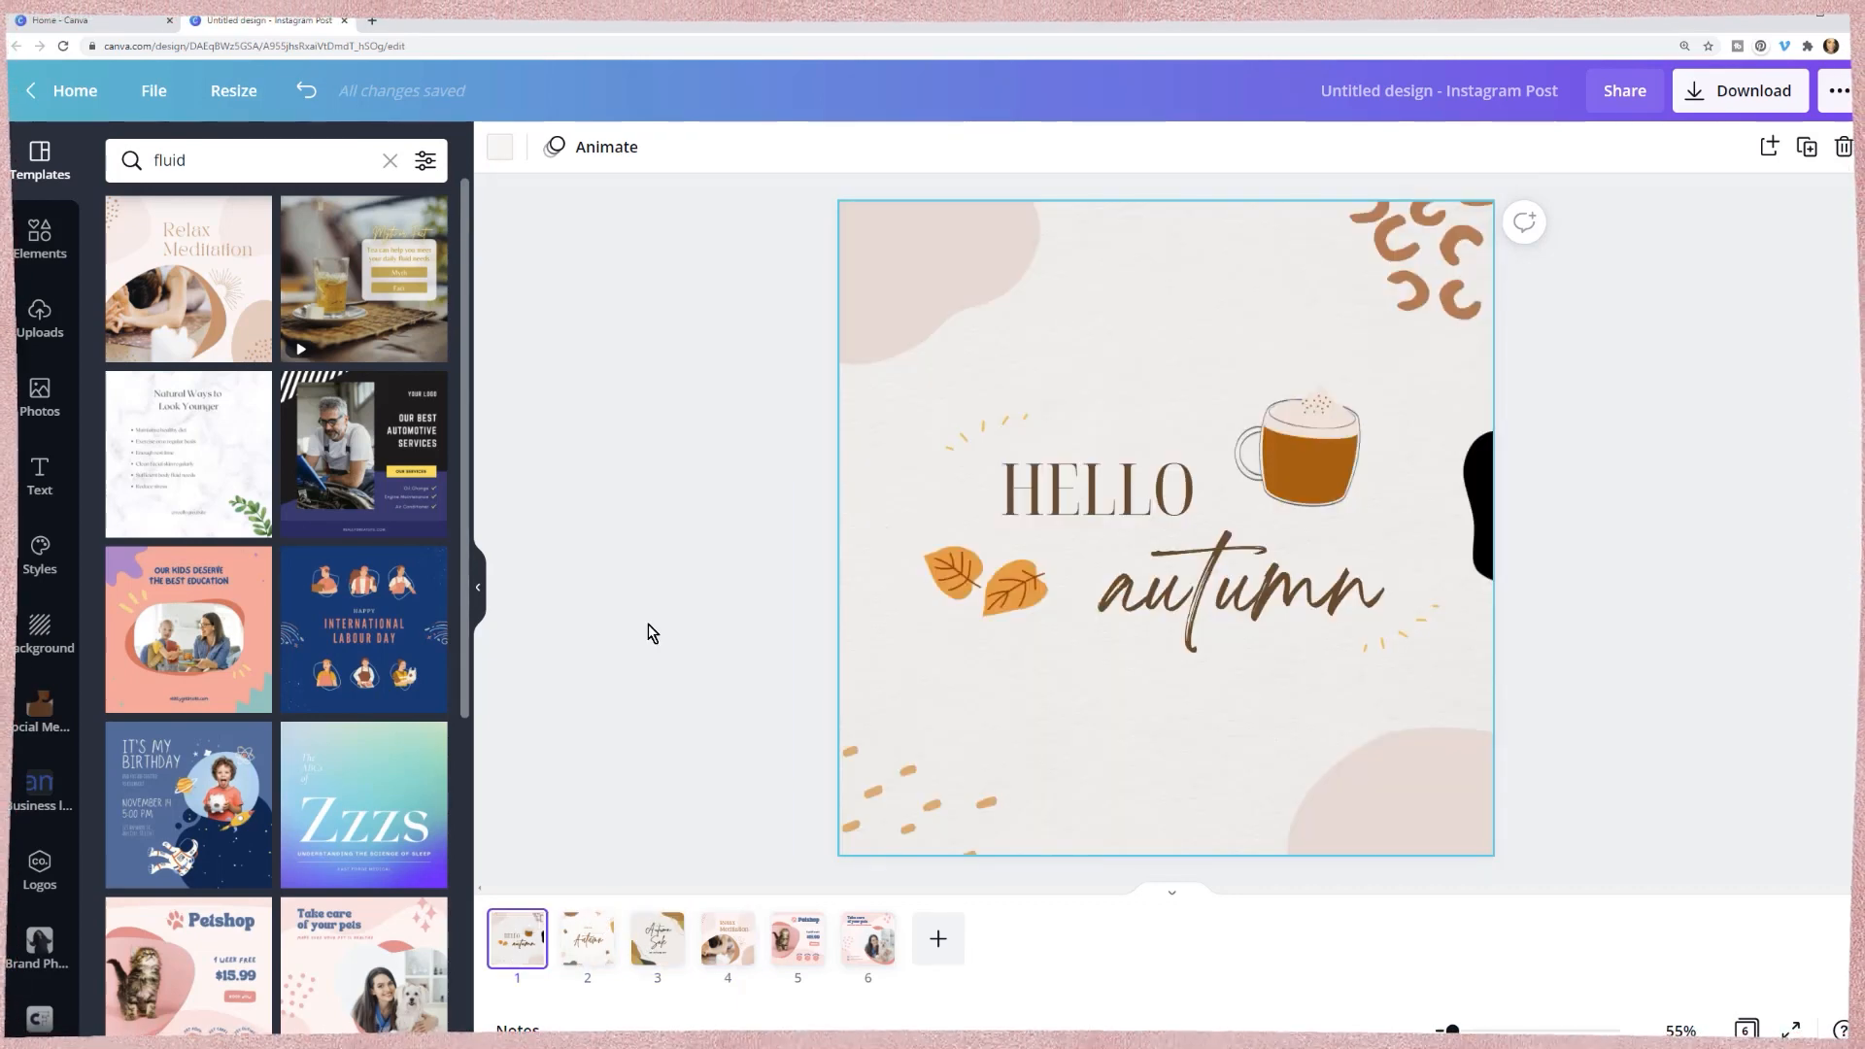
- Apply the brand kit's primary color palette to page 1 and to all other pages
{"action": "left_click", "coordinate": [43, 552]}
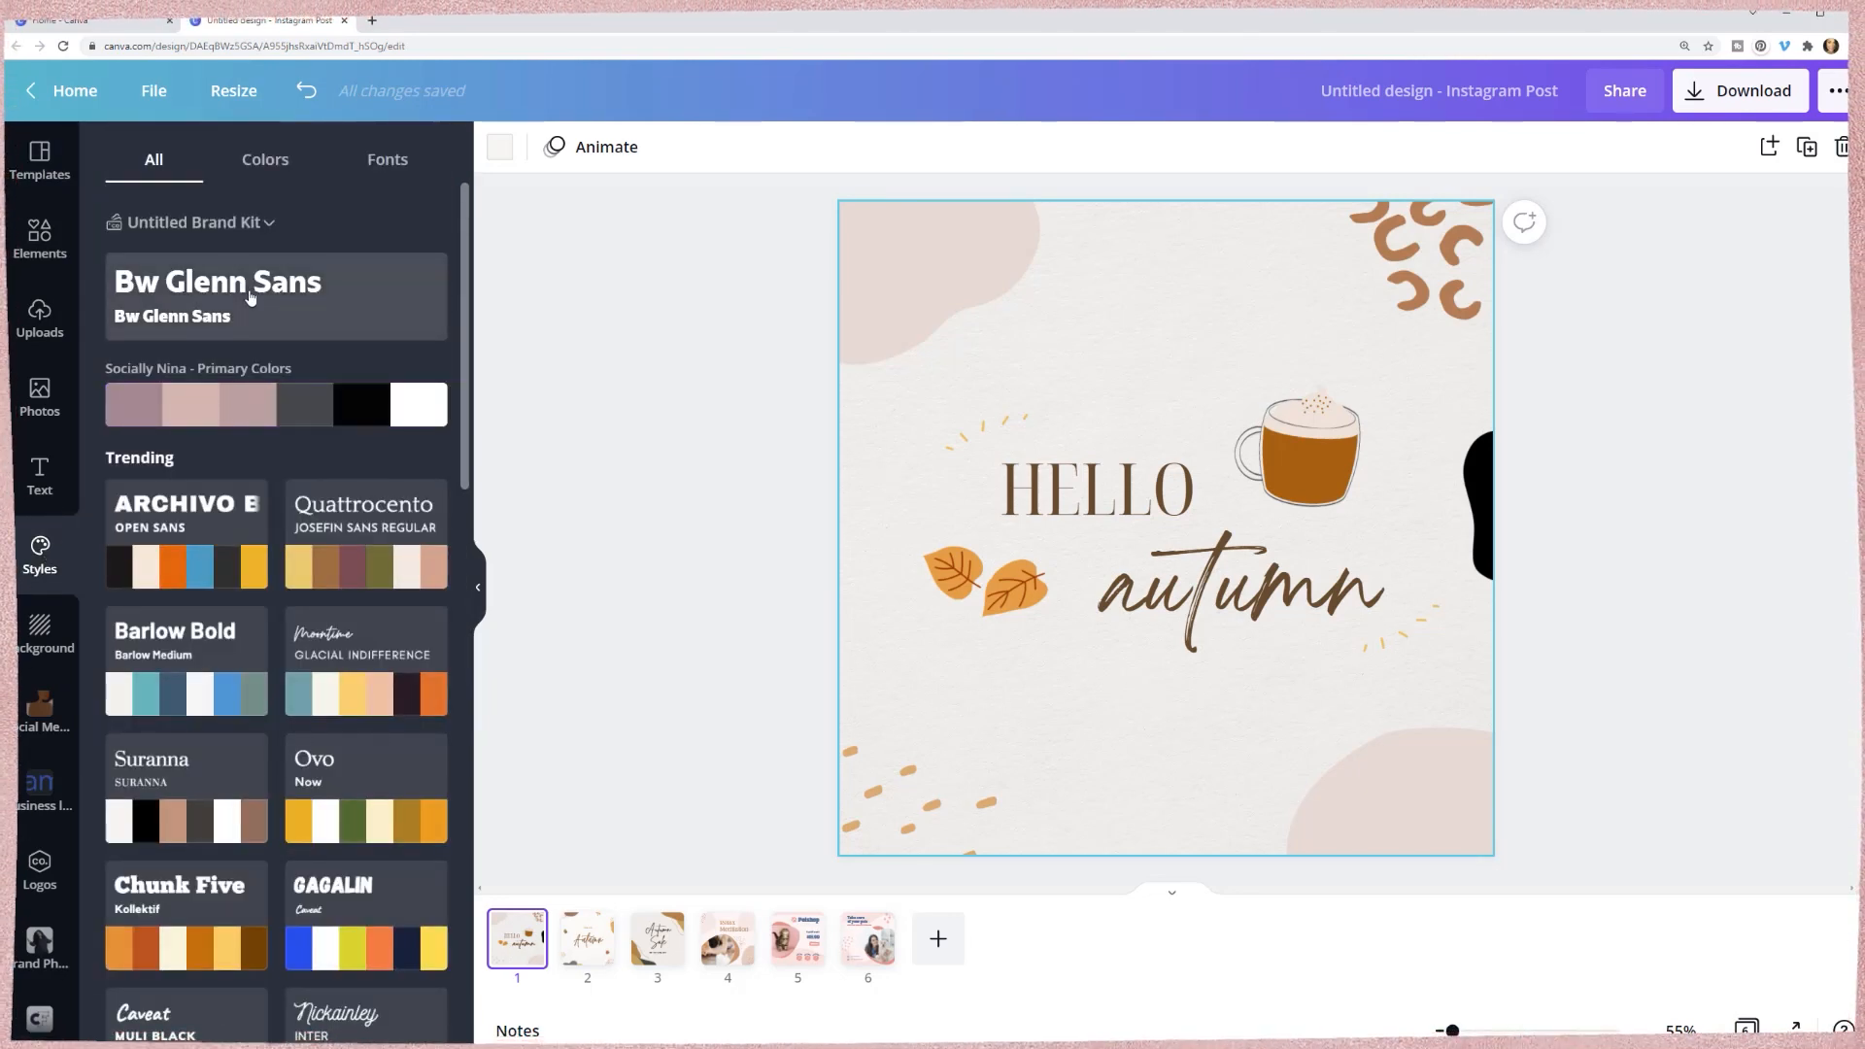
{"action": "left_click", "coordinate": [276, 416]}
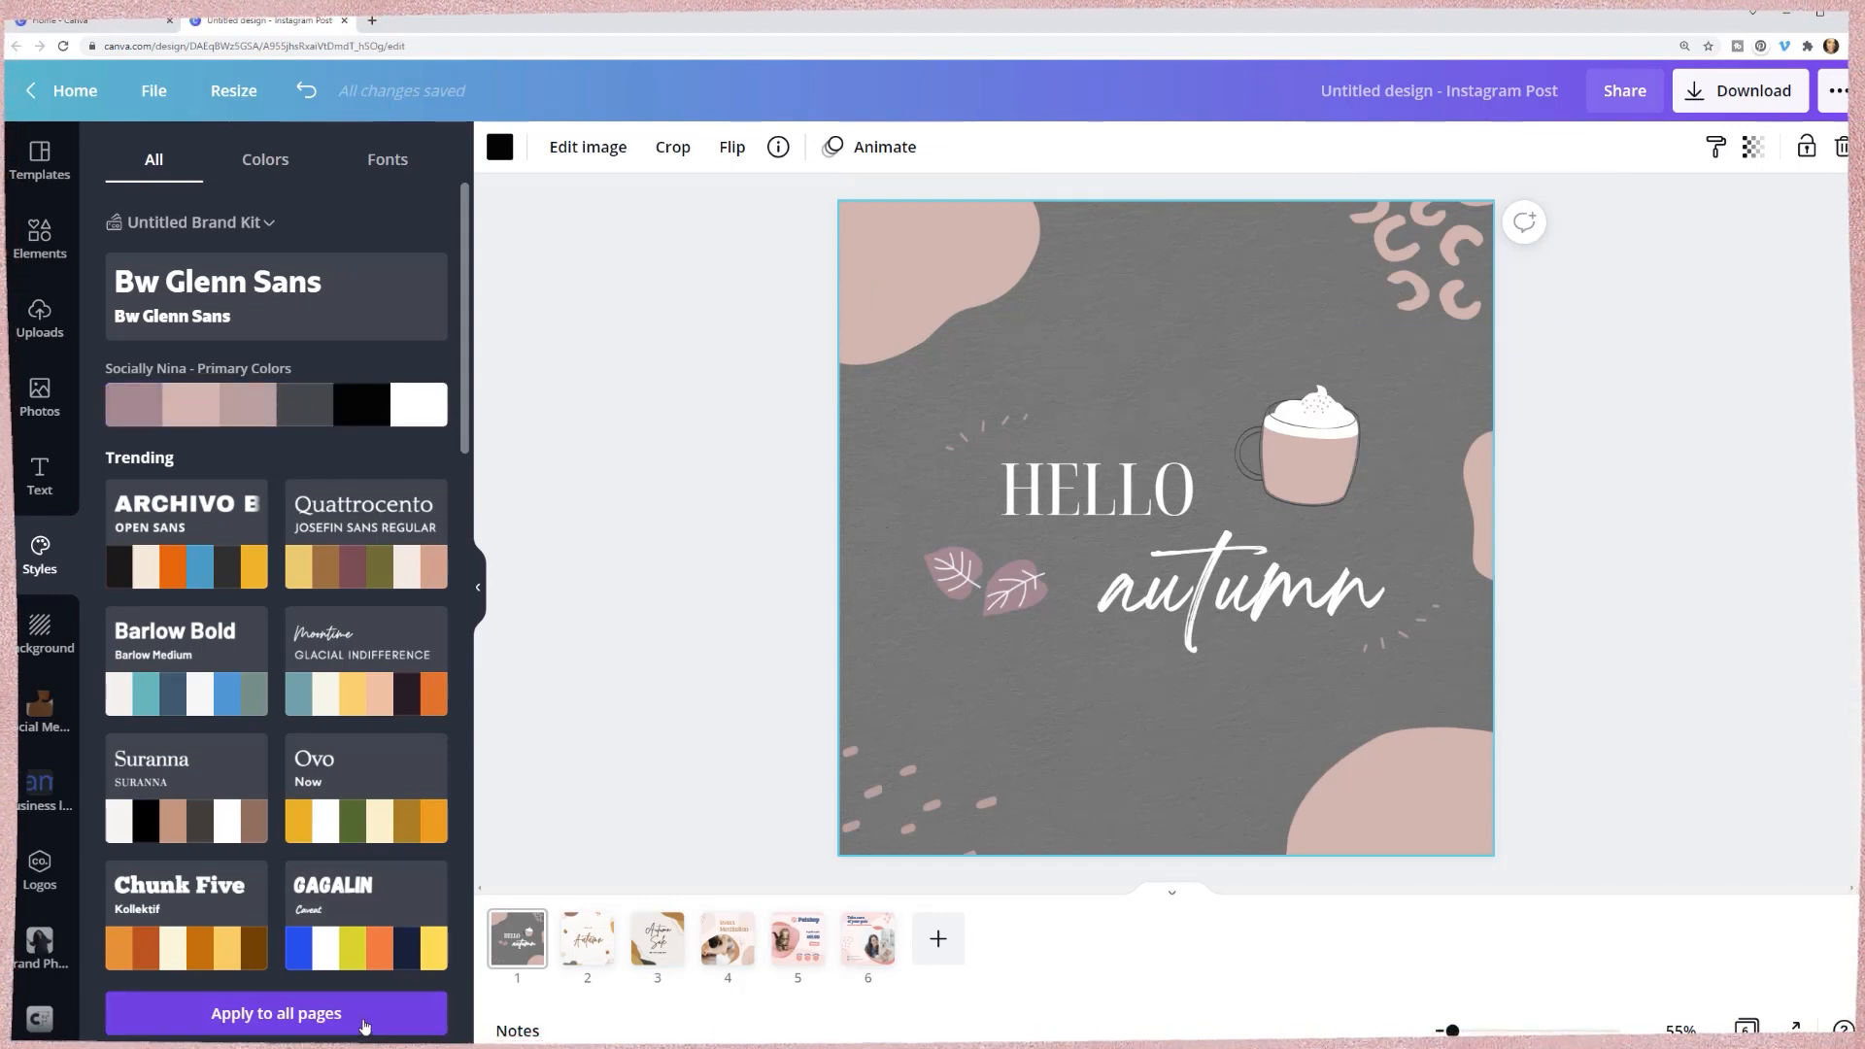
{"action": "left_click", "coordinate": [364, 1025]}
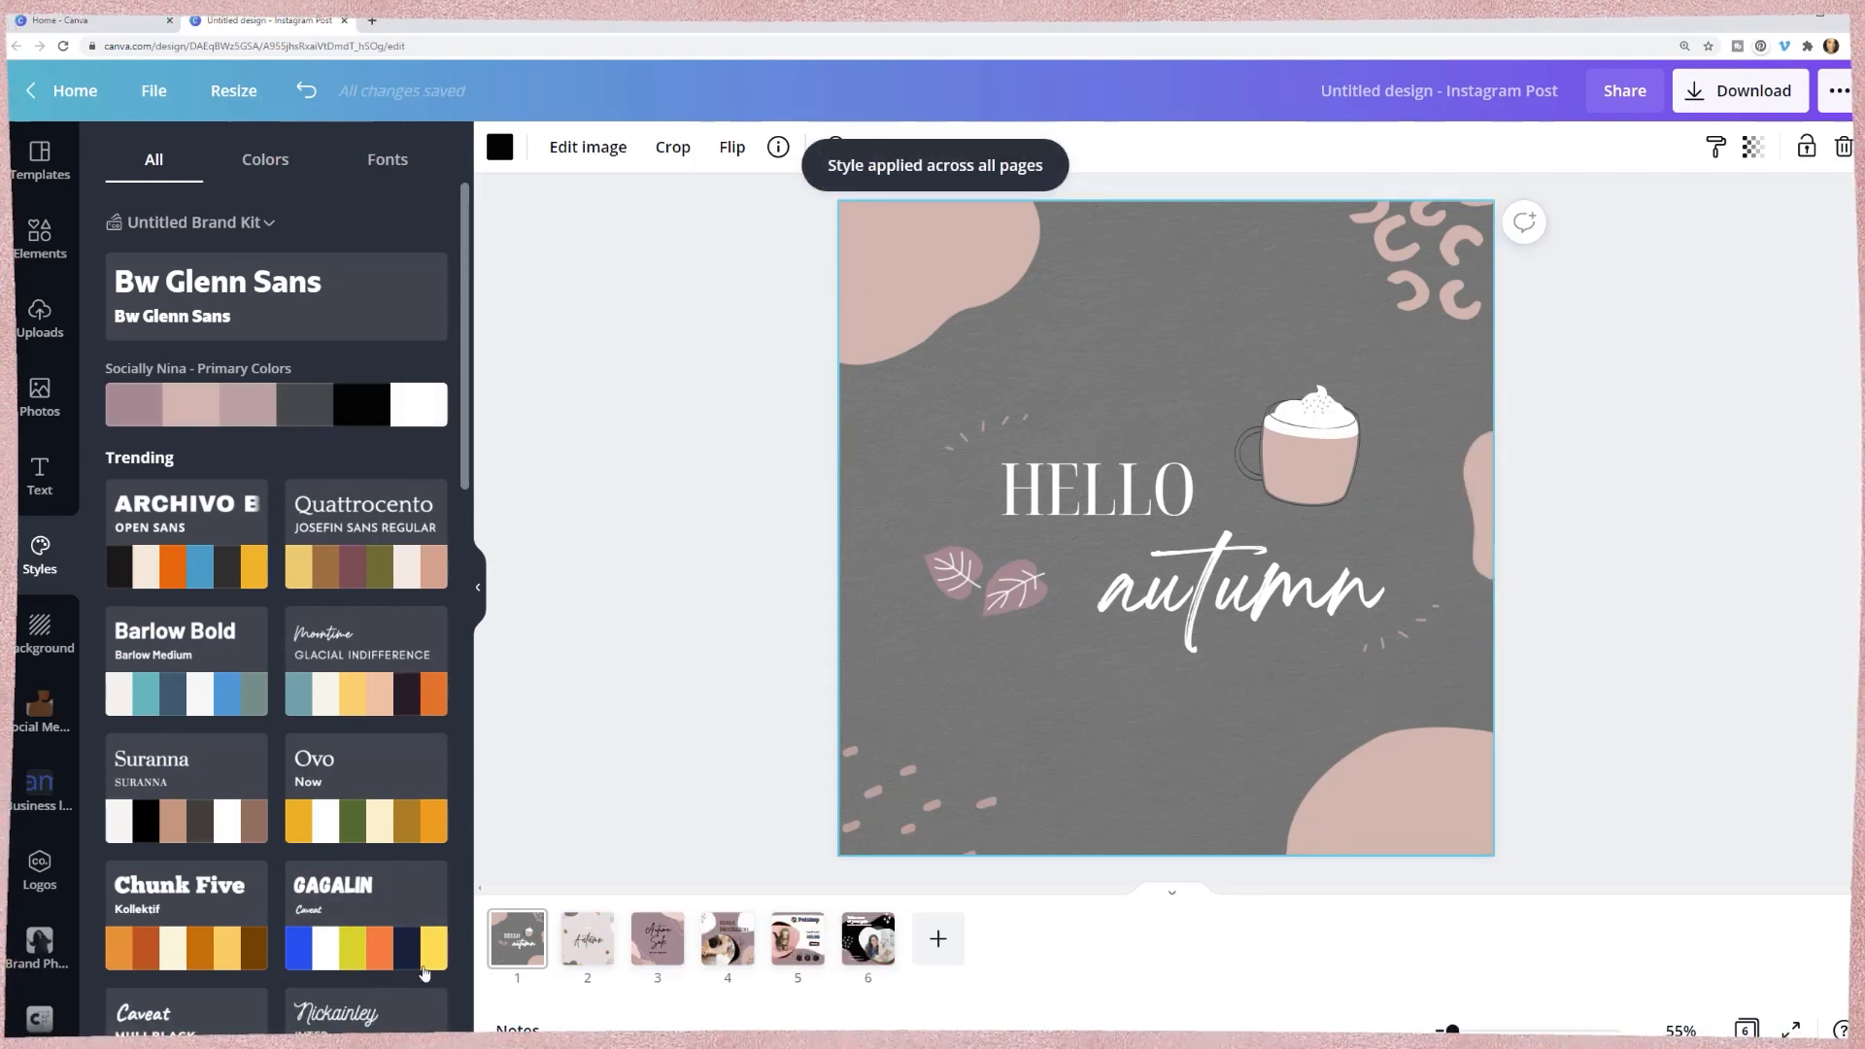
- Check the recolored pages 2 to 5 and delete the black paw graphic beside the Petshop title on page 5
{"action": "left_click", "coordinate": [590, 962]}
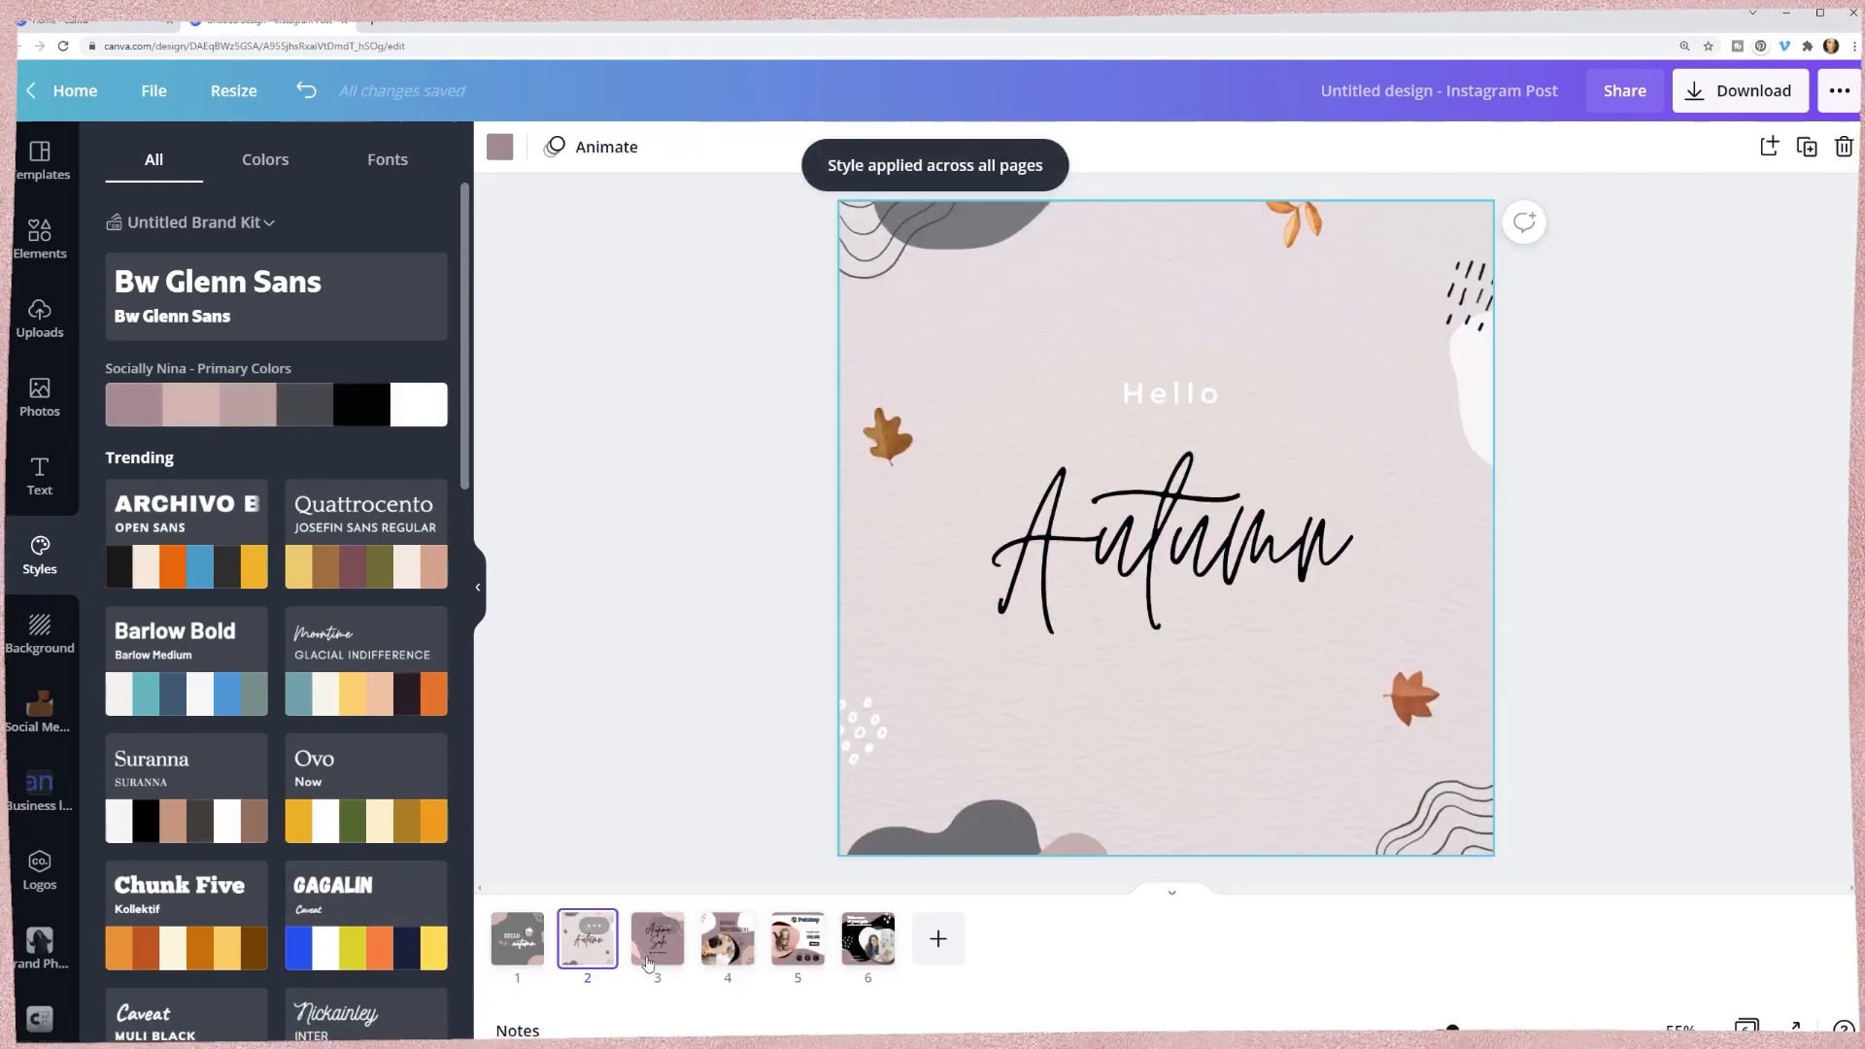
{"action": "left_click", "coordinate": [653, 960]}
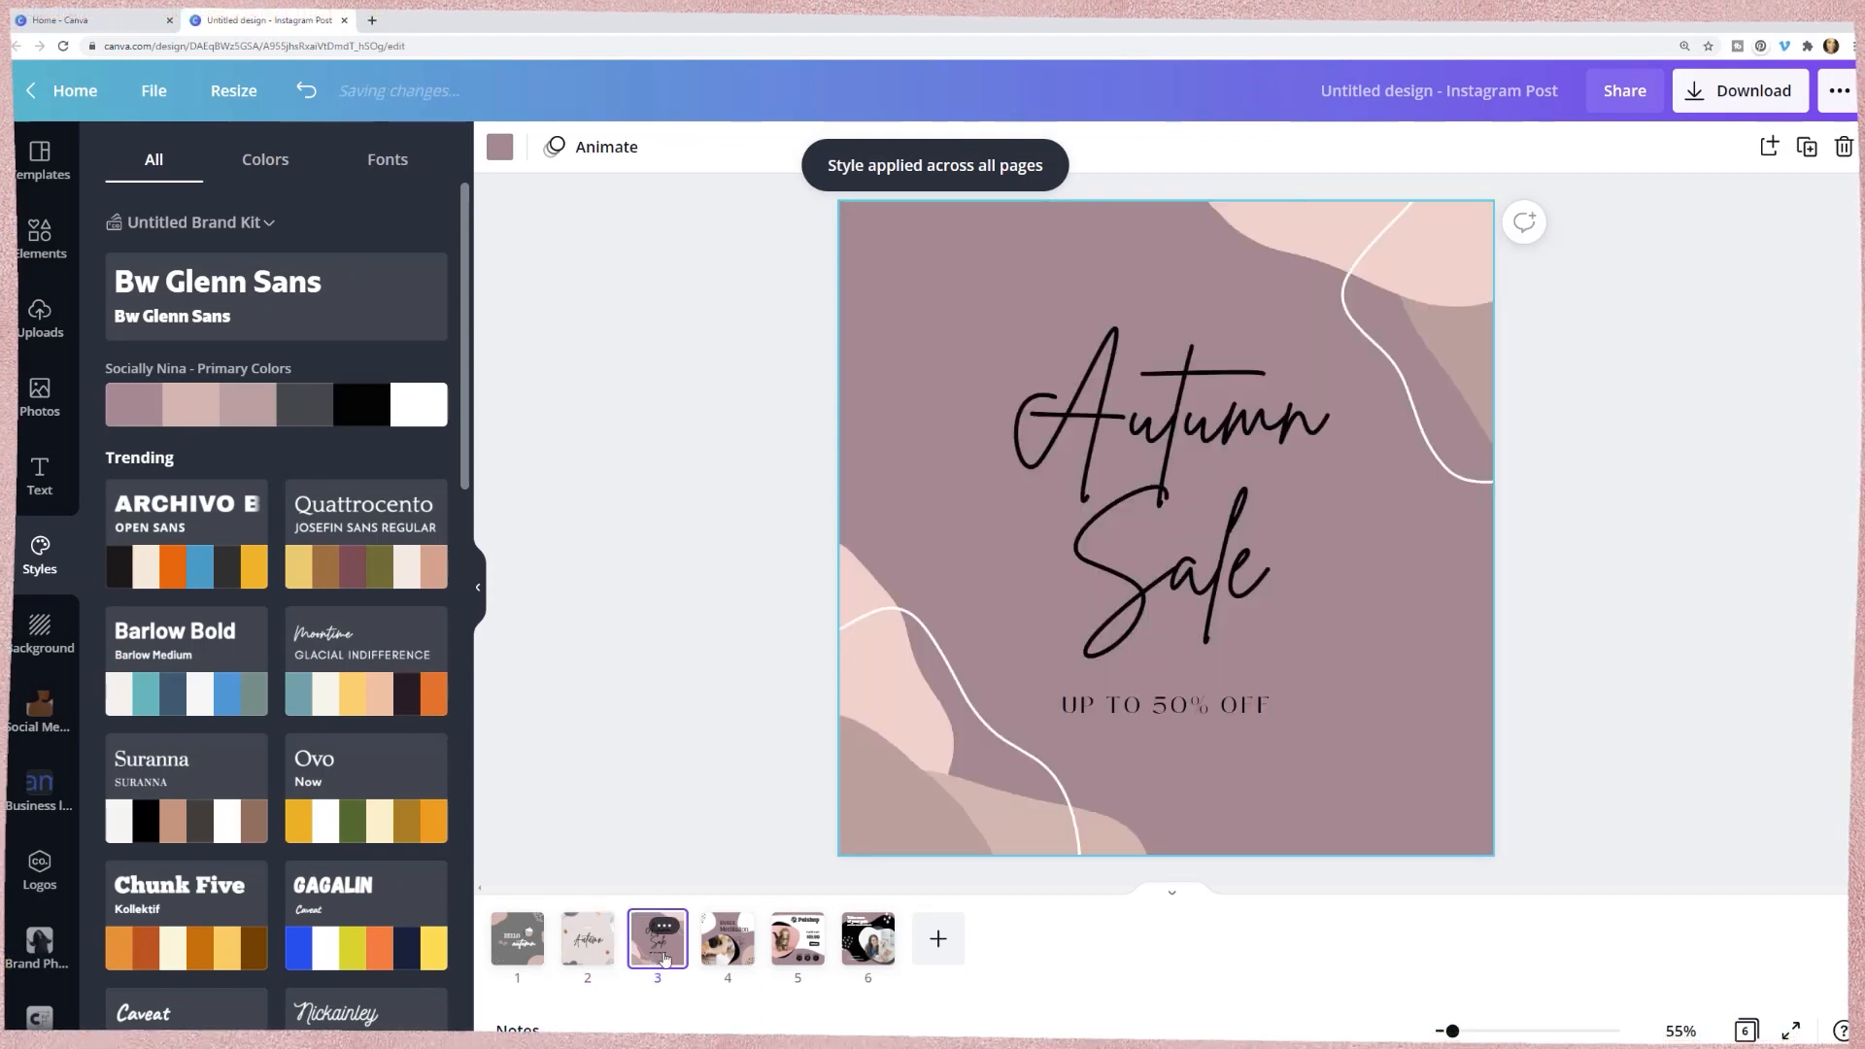
{"action": "left_click", "coordinate": [728, 947]}
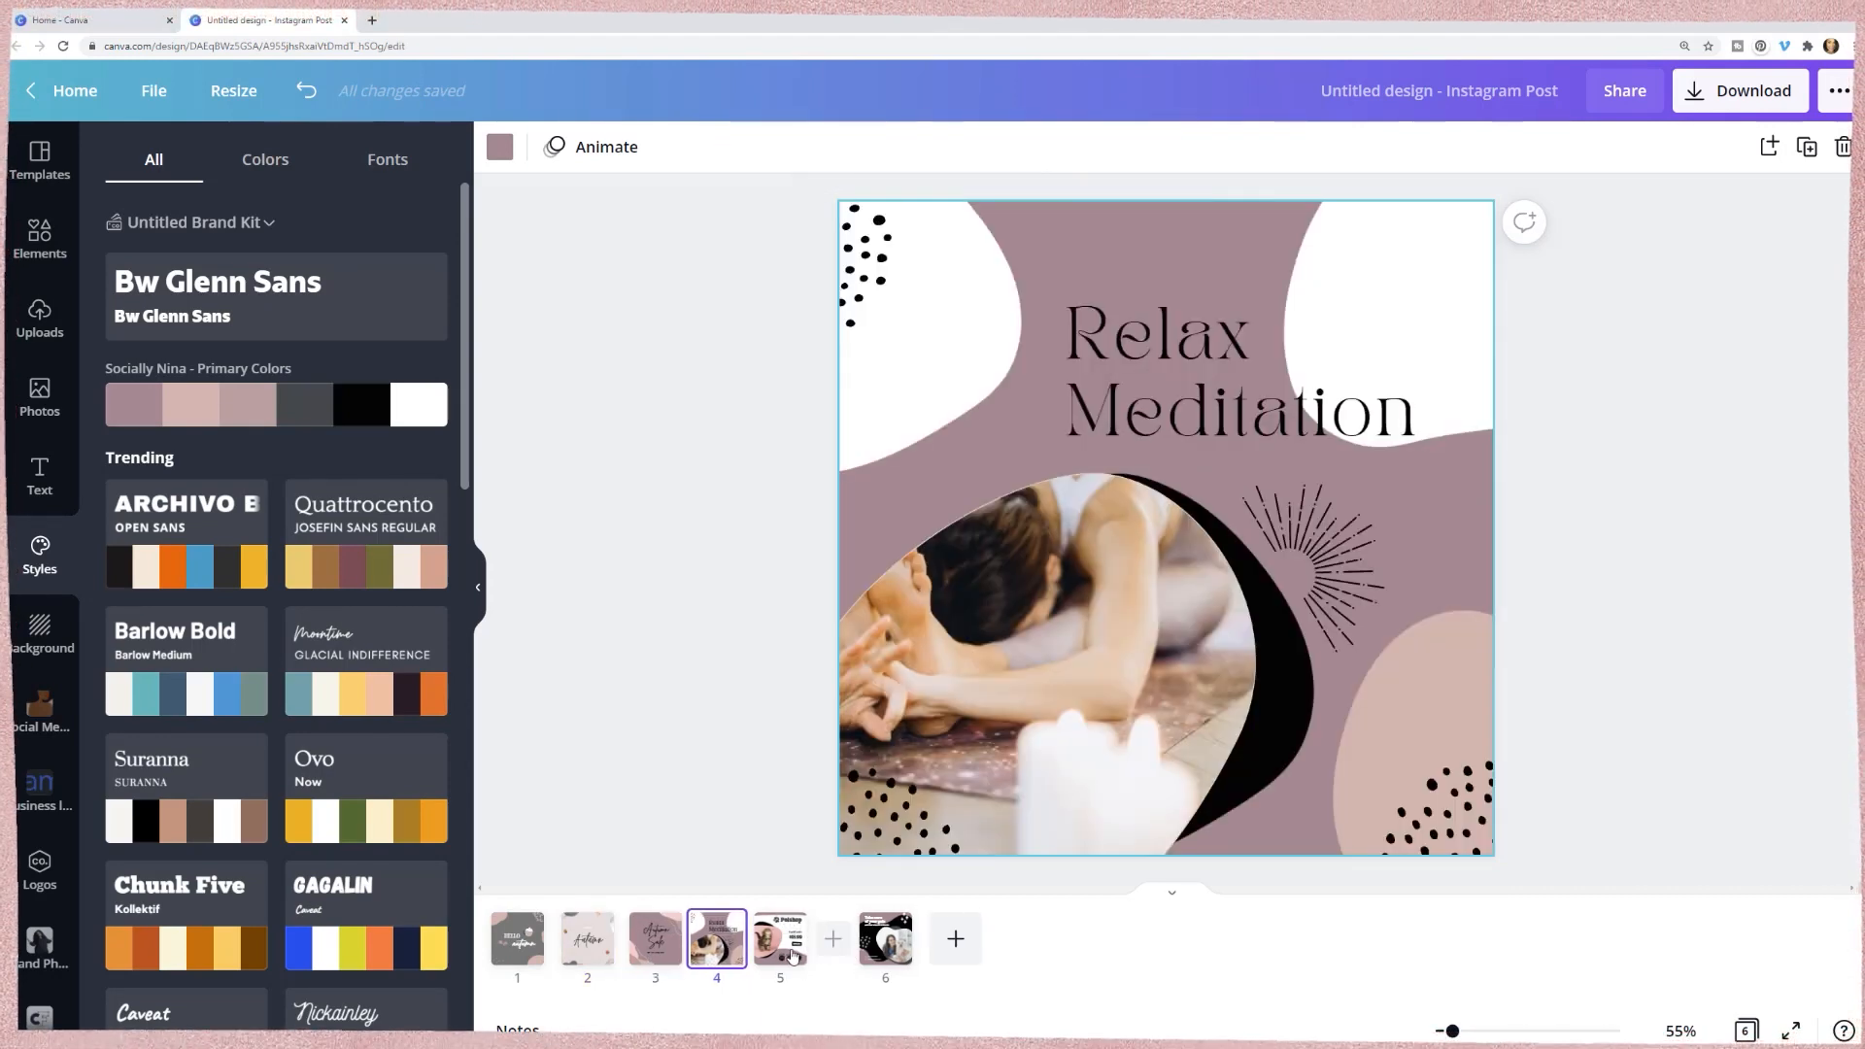
{"action": "left_click", "coordinate": [818, 954]}
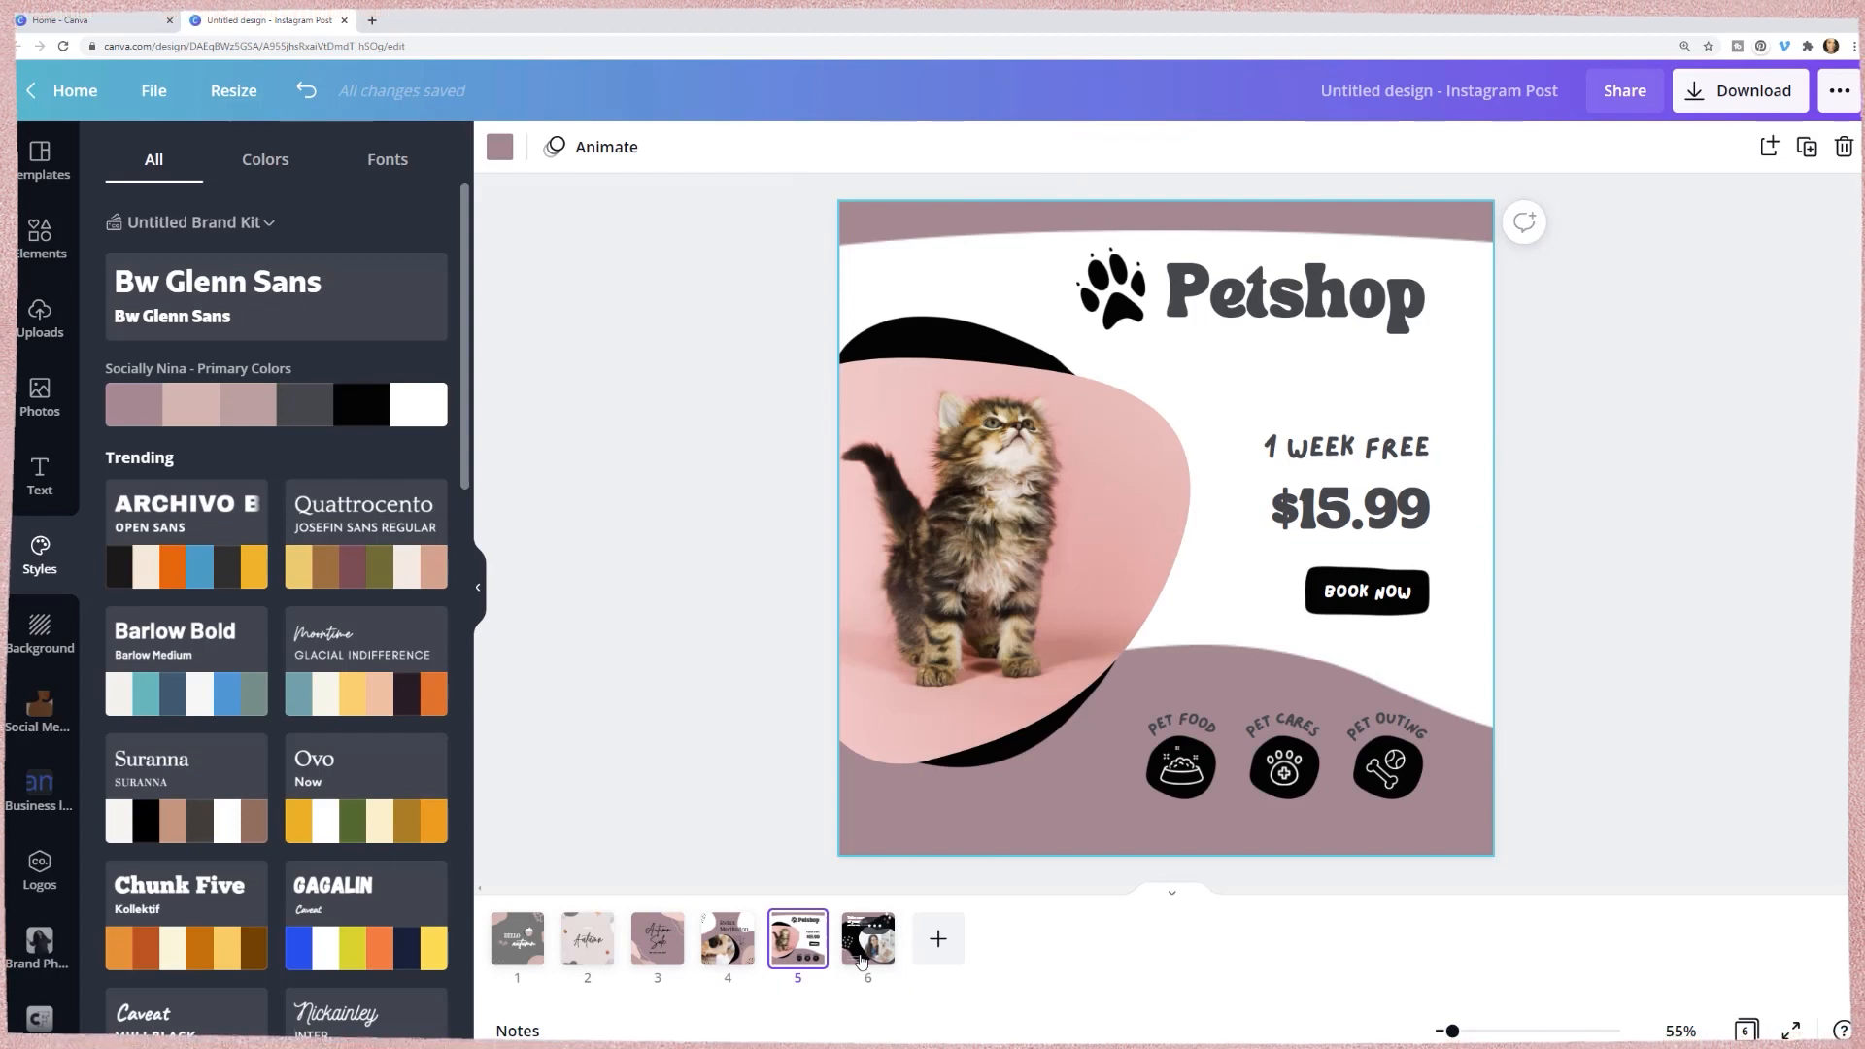
{"action": "left_click", "coordinate": [1112, 290]}
{"action": "key", "text": "Delete"}
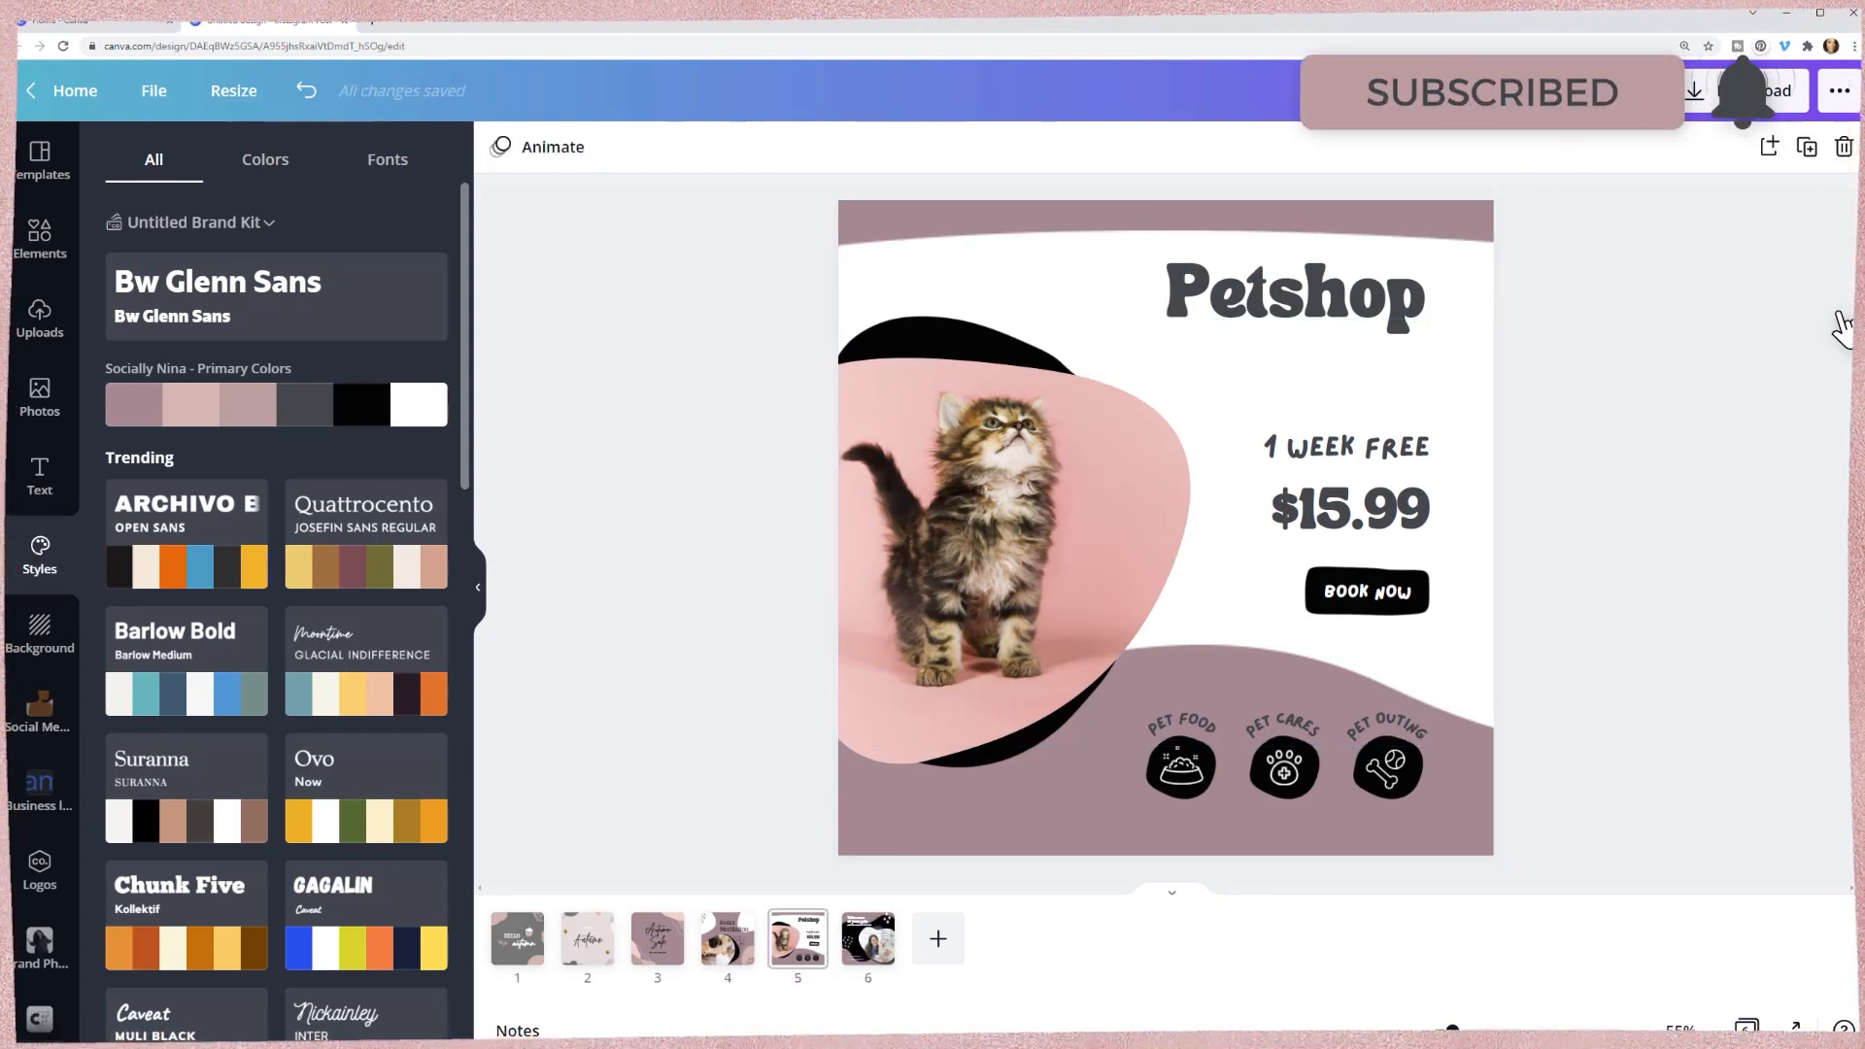
- Save the curved-shapes graphic in page 1's upper-right corner to the liked items
{"action": "left_click", "coordinate": [506, 962]}
{"action": "left_click", "coordinate": [1415, 299]}
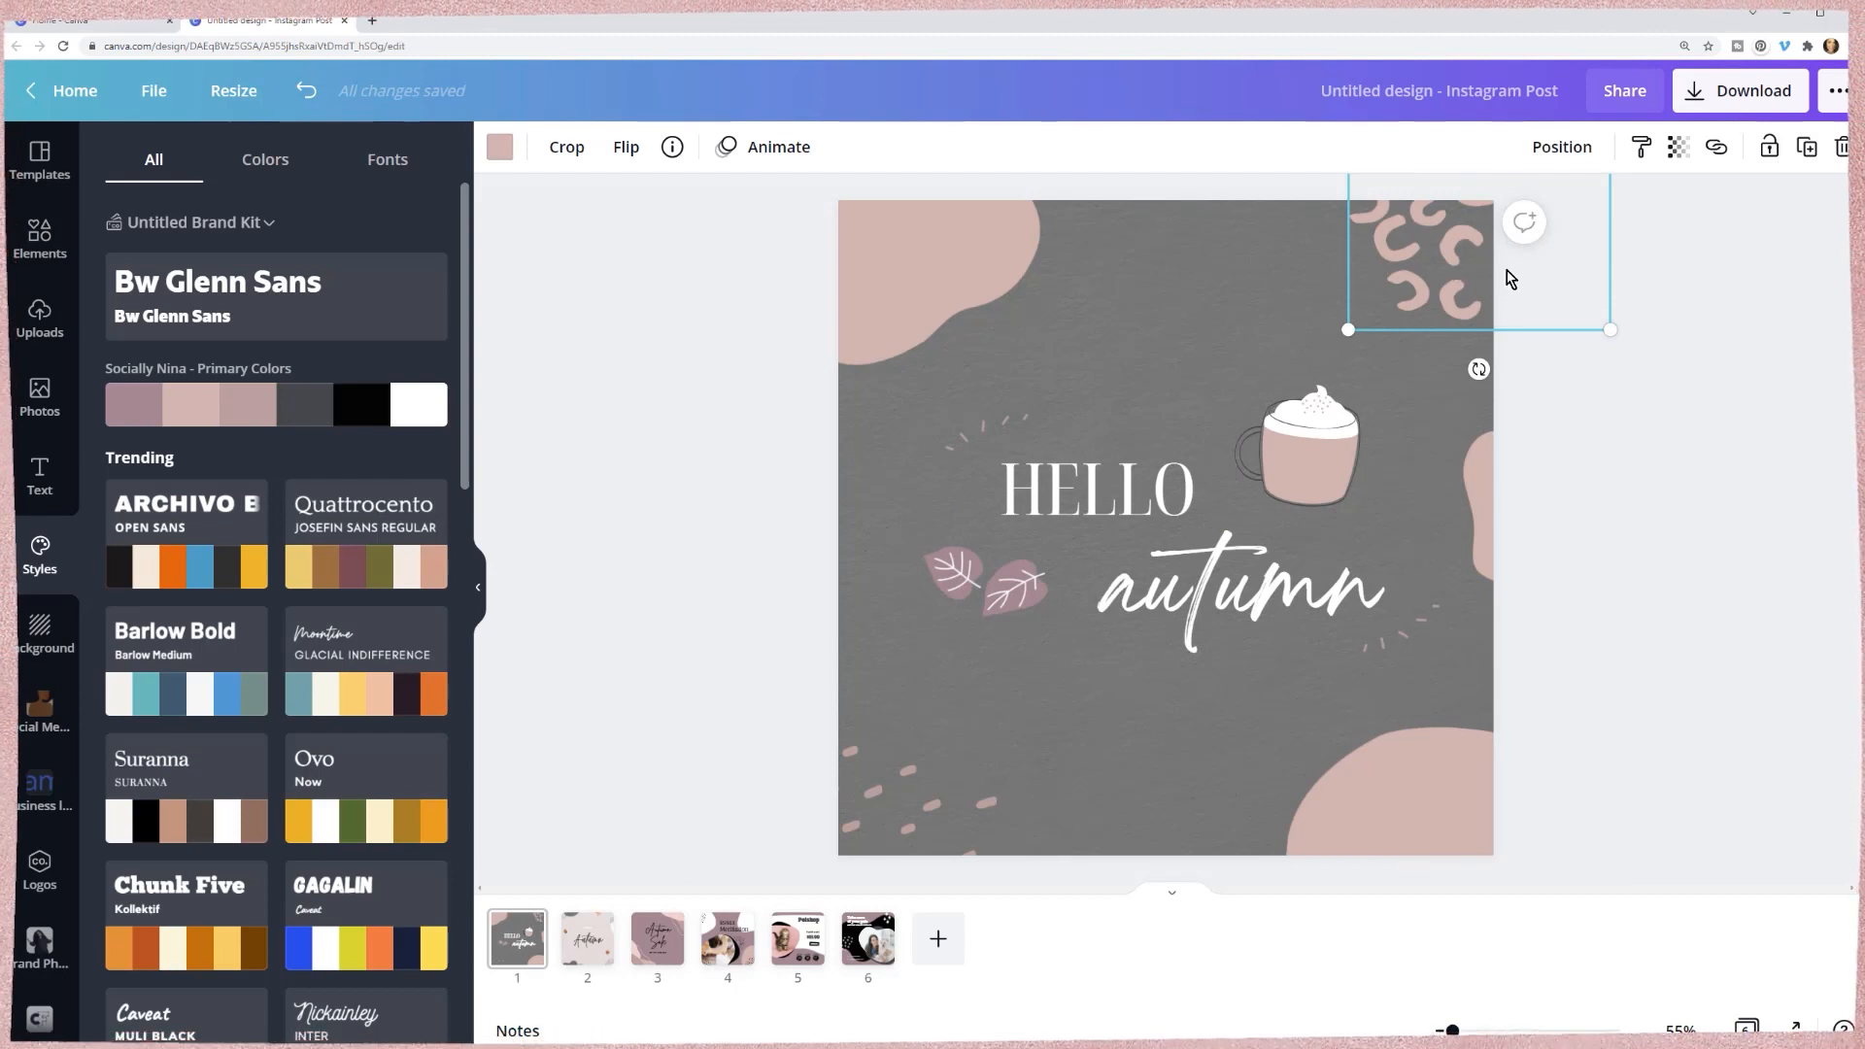
{"action": "left_click", "coordinate": [672, 146]}
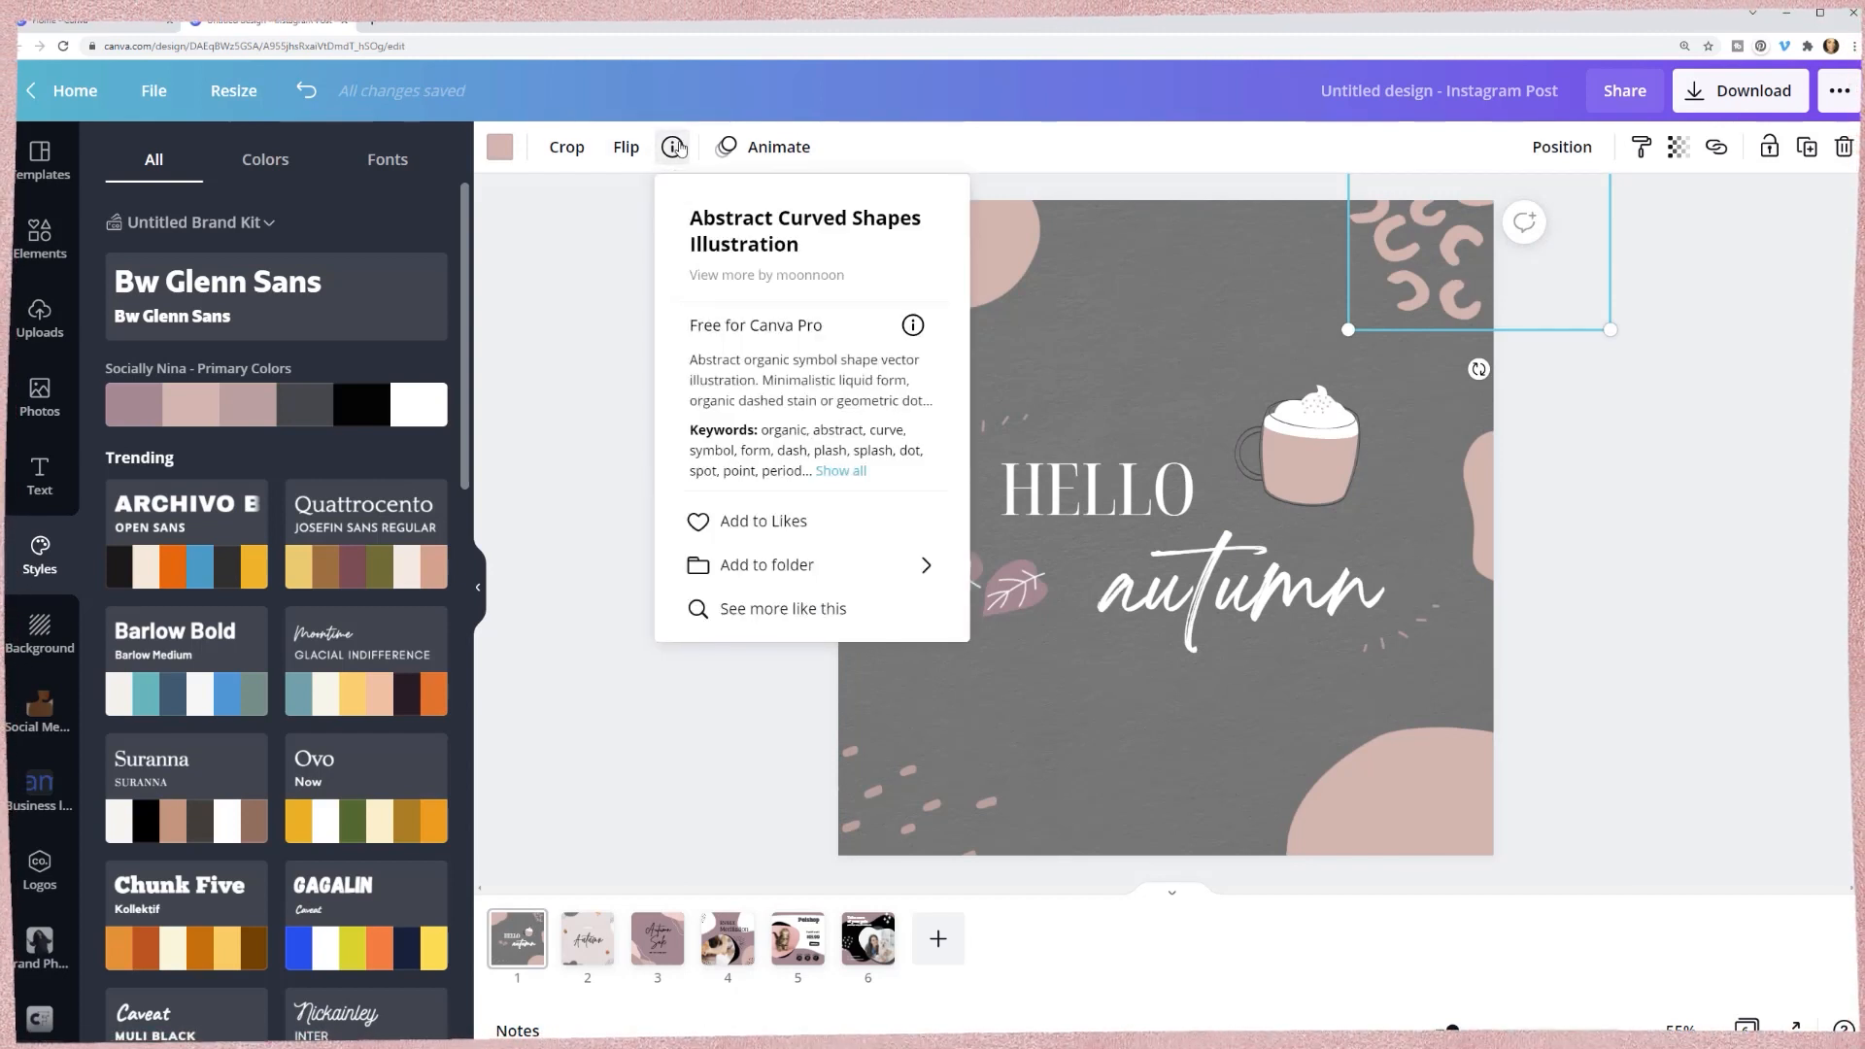
{"action": "left_click", "coordinate": [758, 524]}
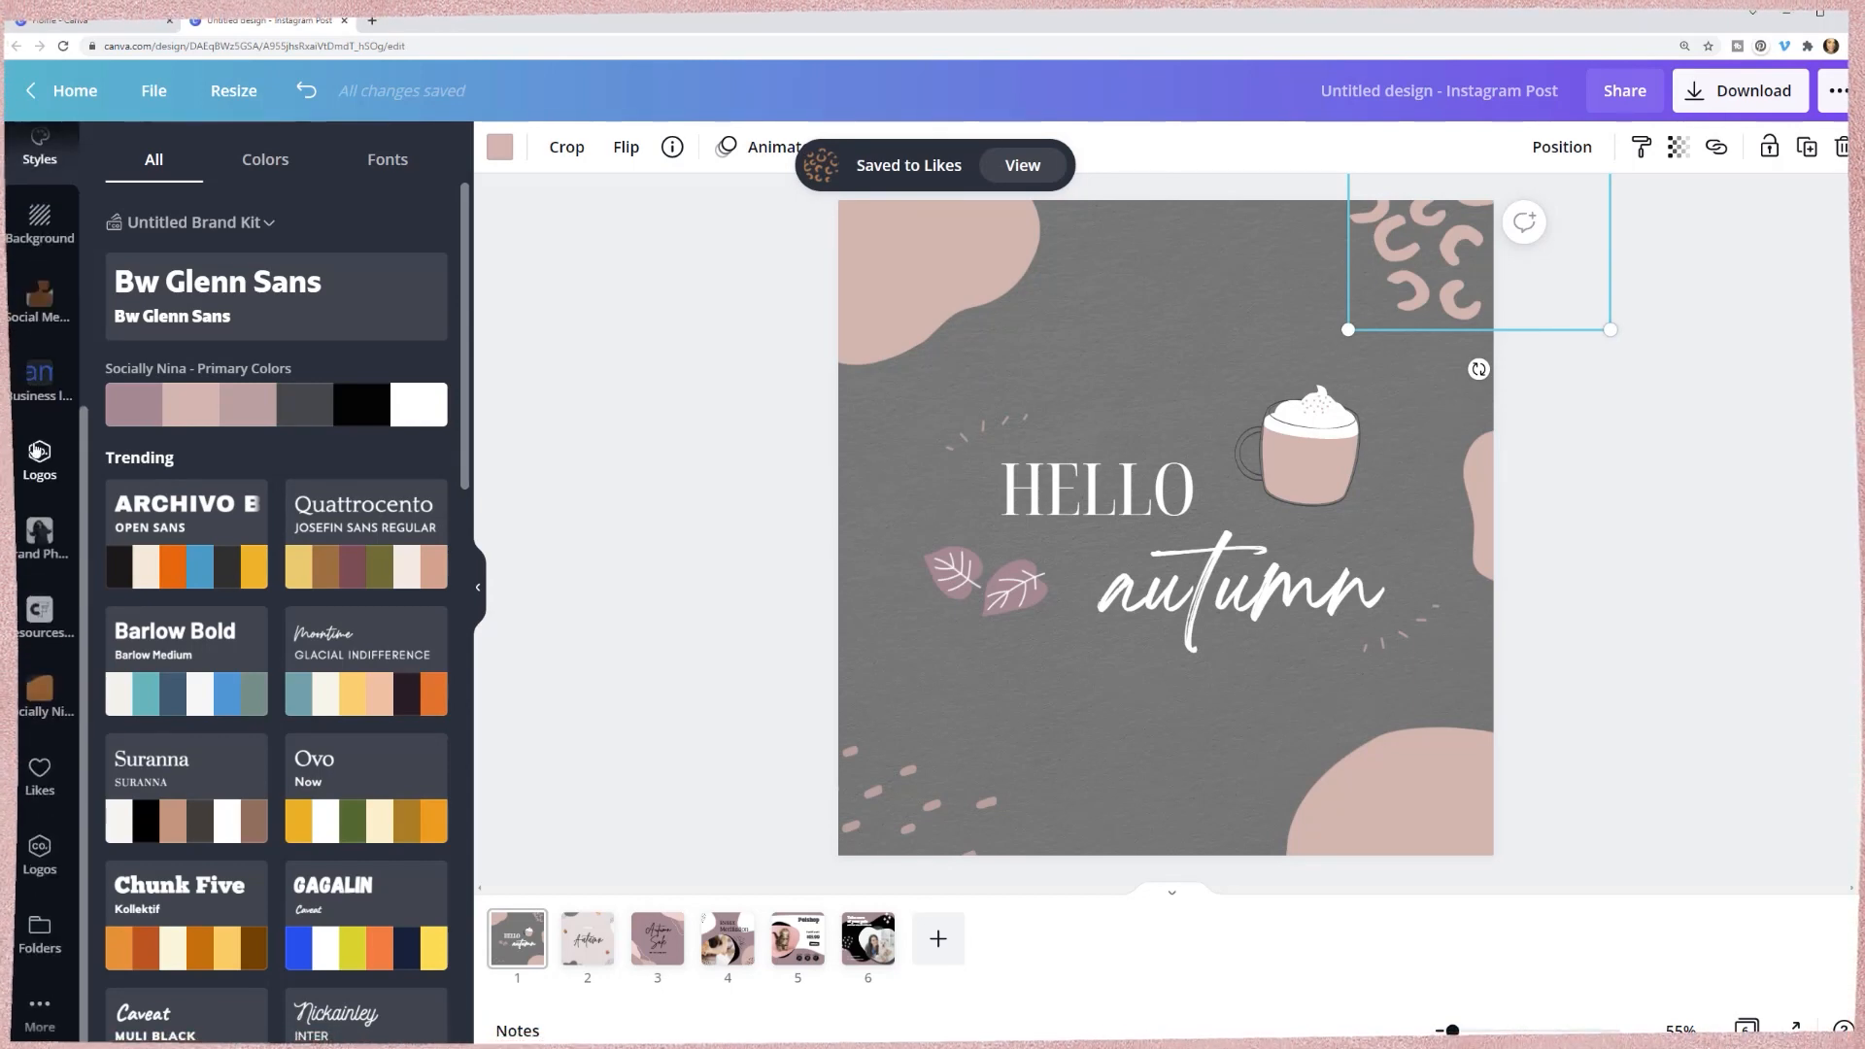
- Add the liked curved-shapes graphic to page 5, shrink it and place it at the page's upper edge beside the Petshop title
{"action": "left_click", "coordinate": [40, 774]}
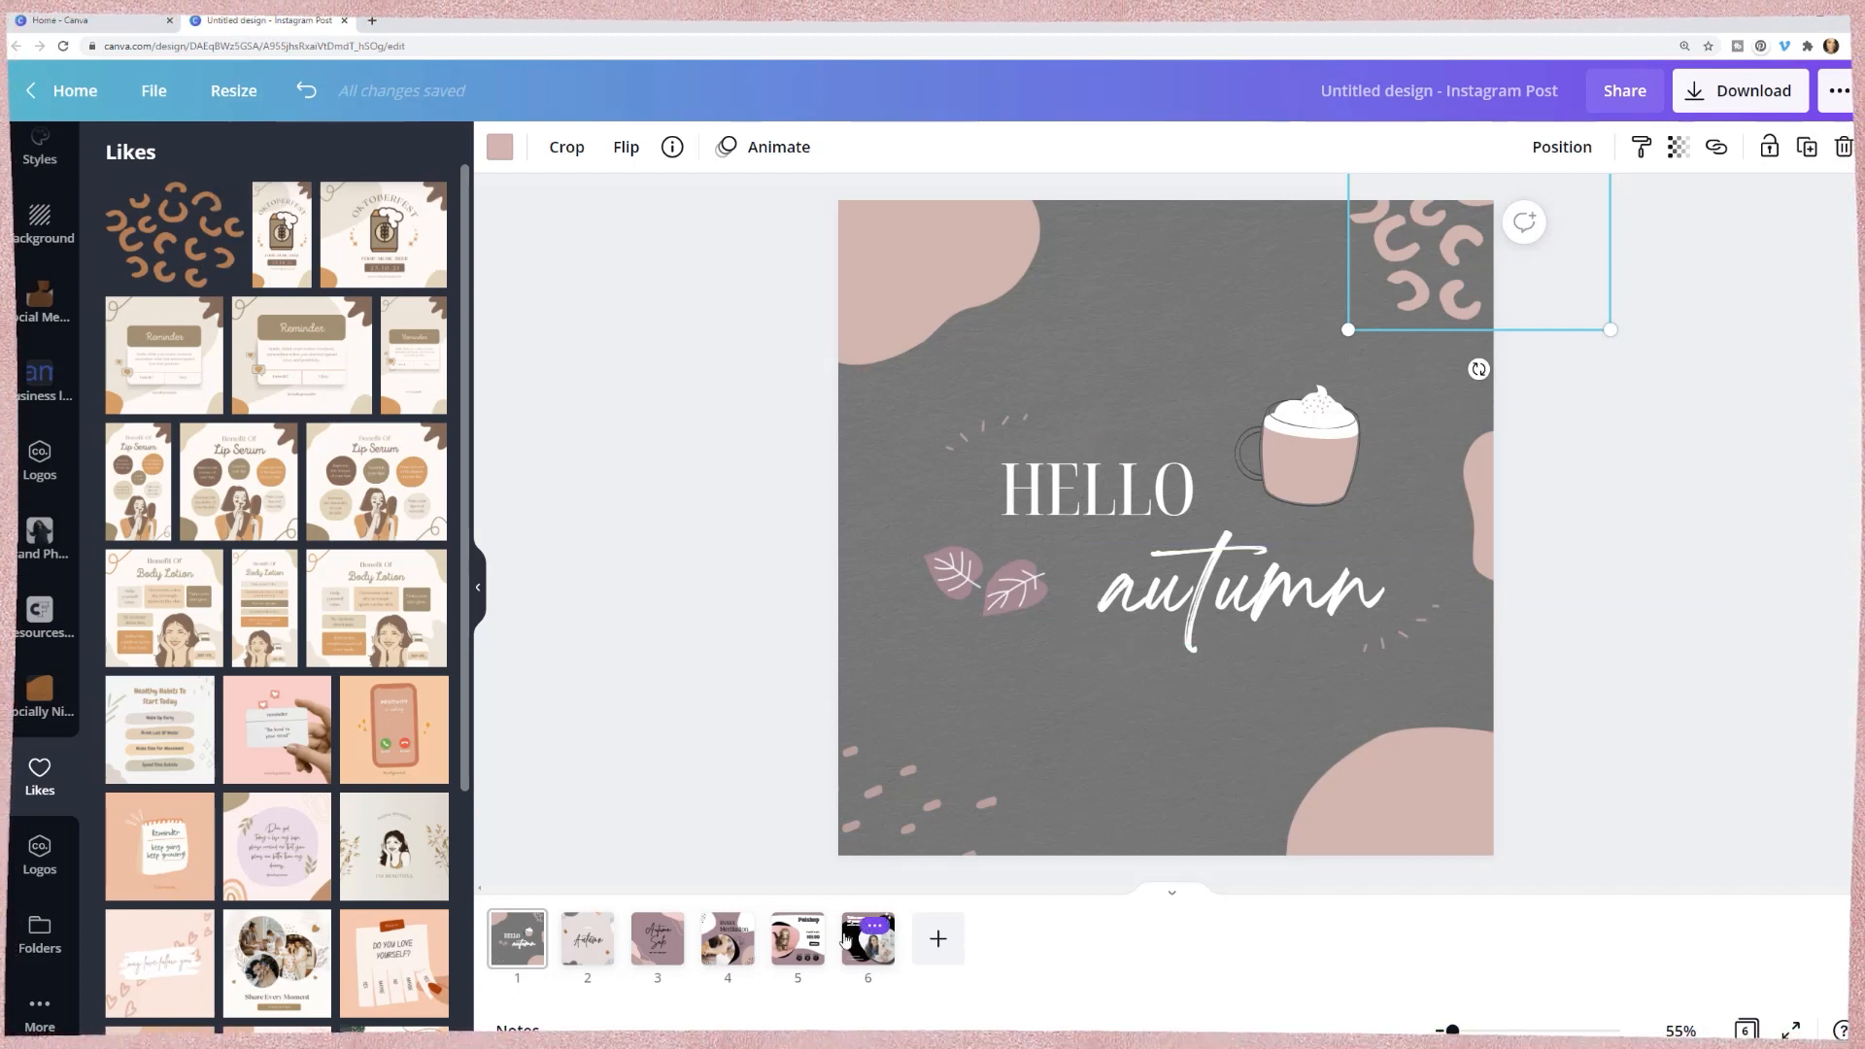
{"action": "left_click", "coordinate": [798, 940]}
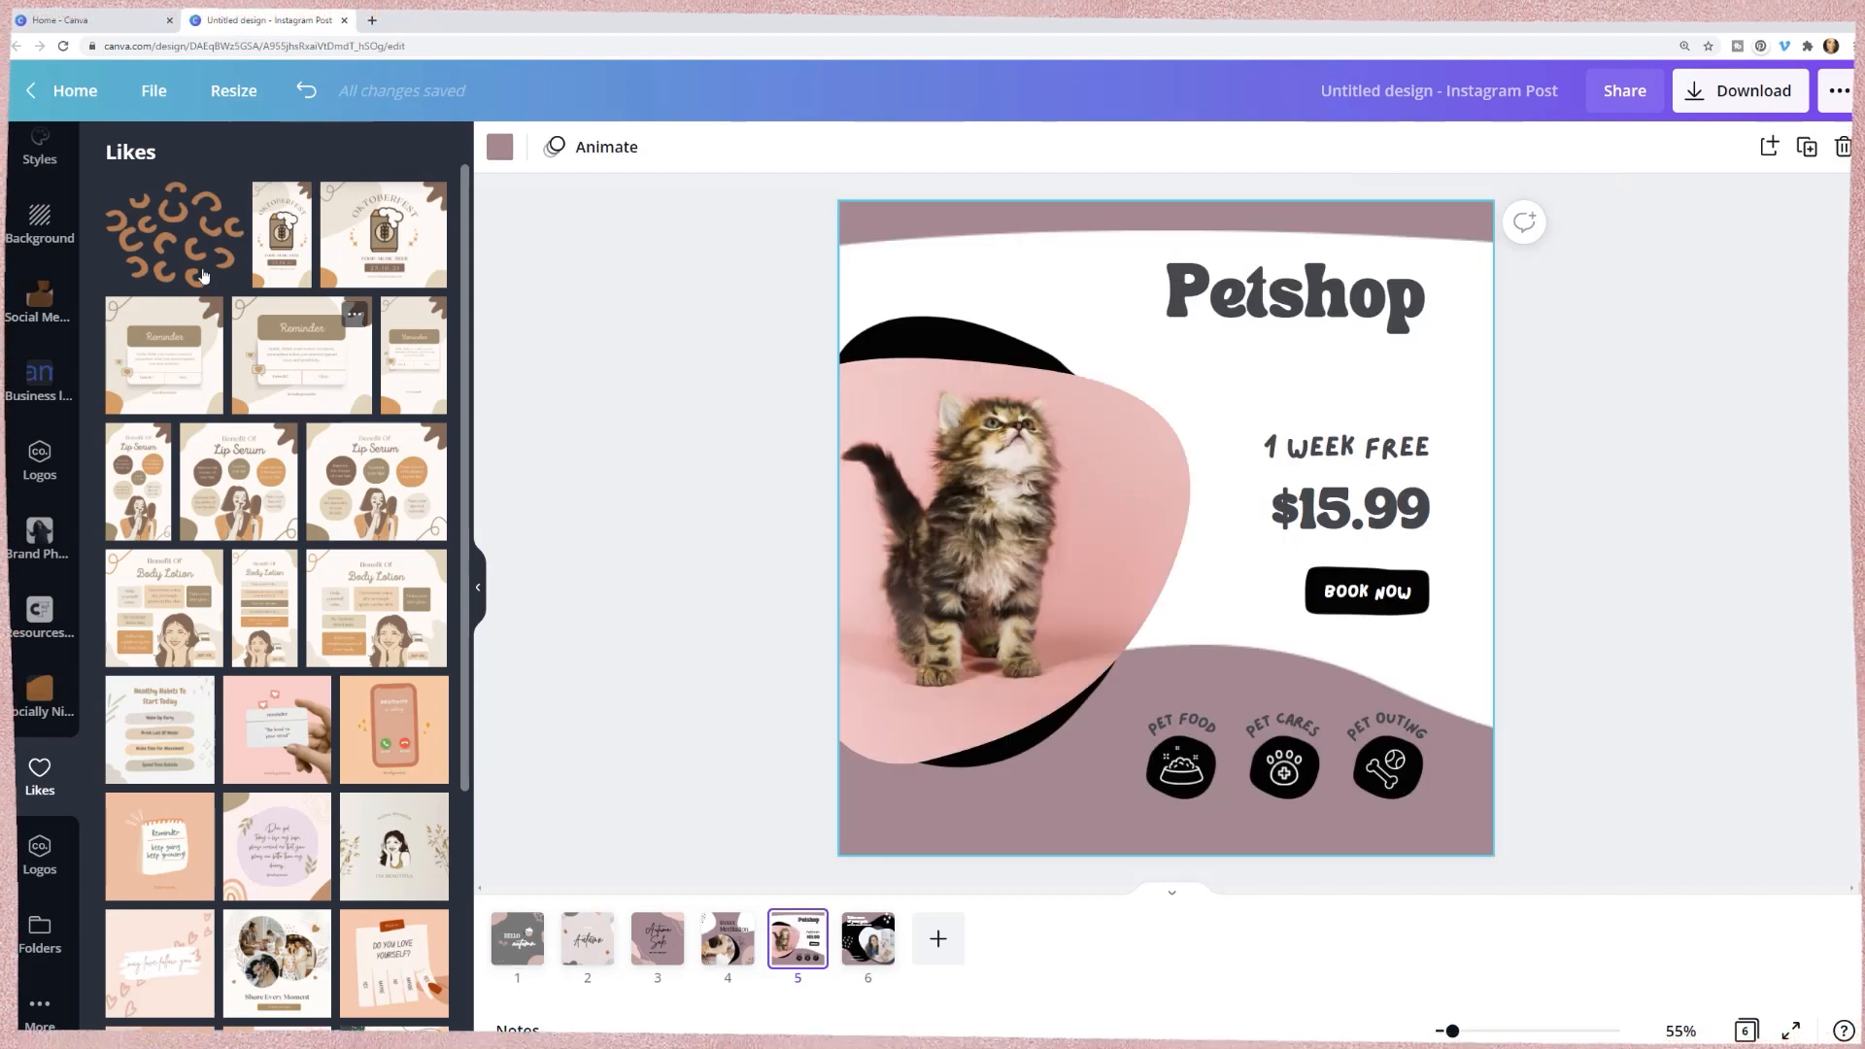
{"action": "left_click", "coordinate": [194, 265]}
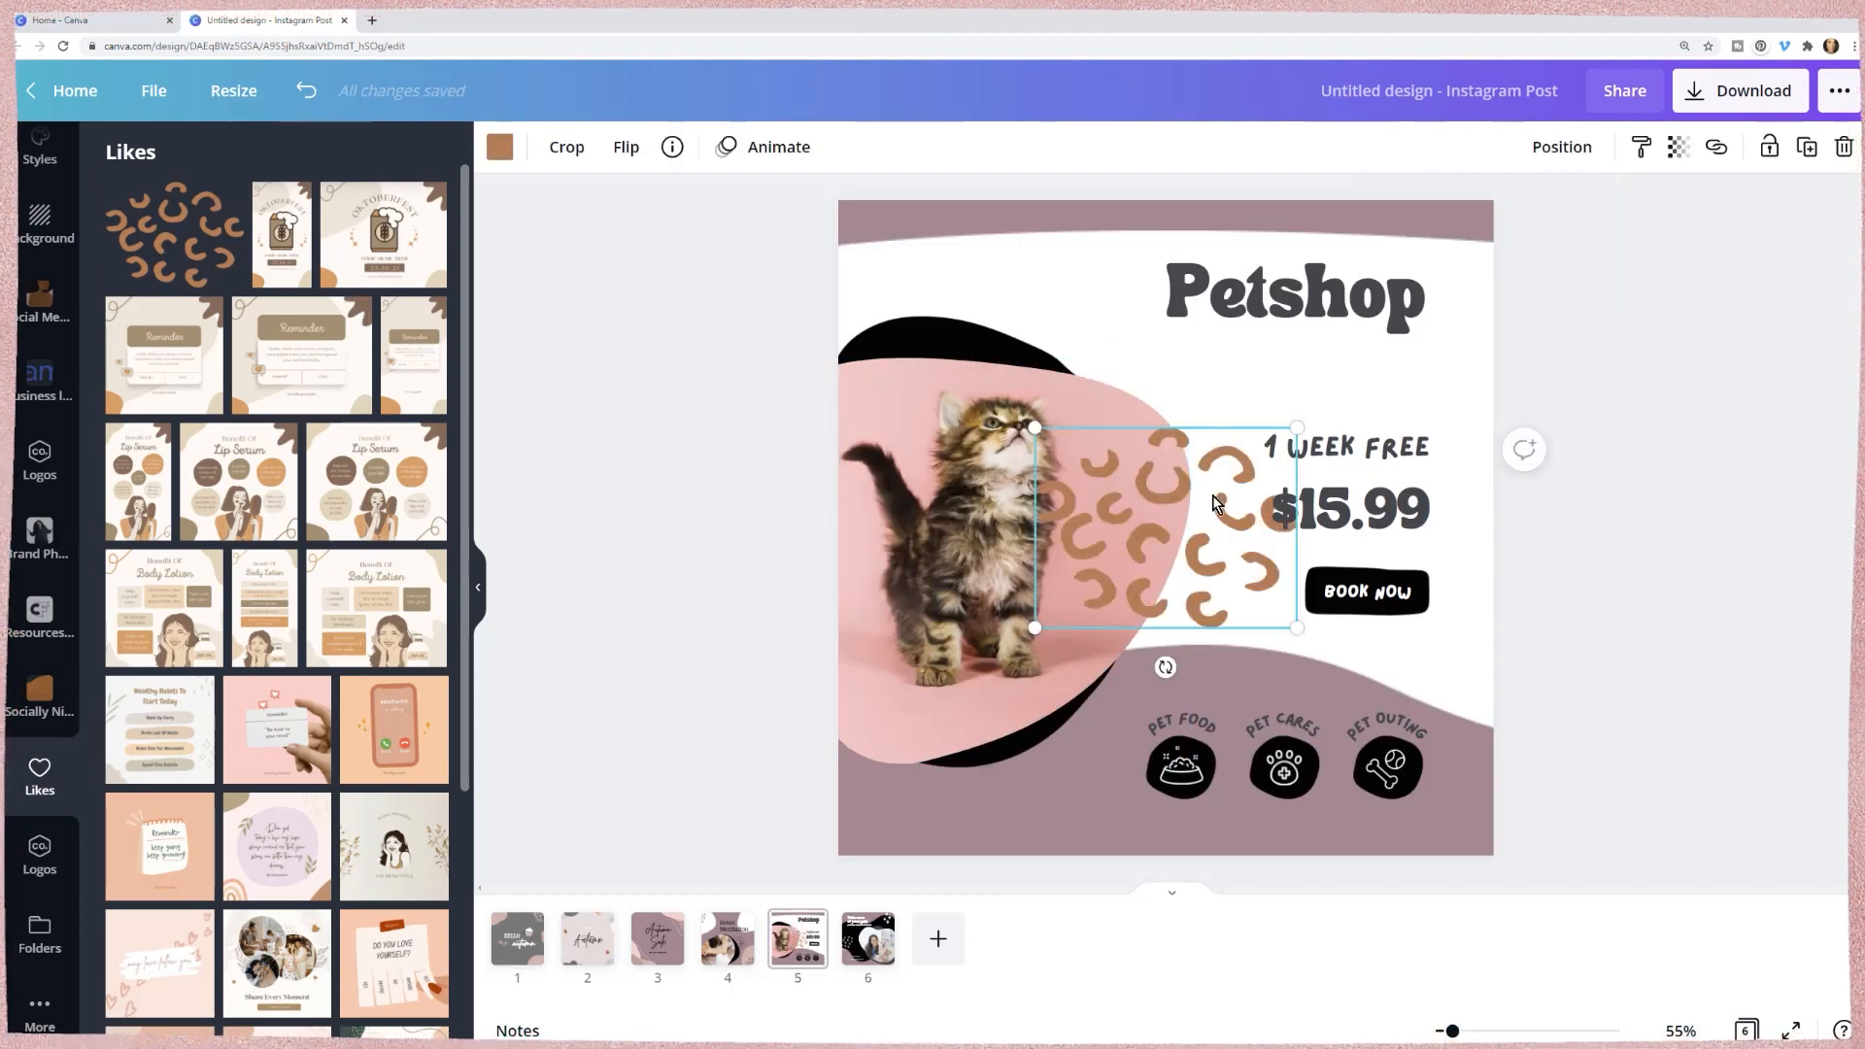
{"action": "left_click_drag", "start_coordinate": [1213, 502], "coordinate": [1148, 224]}
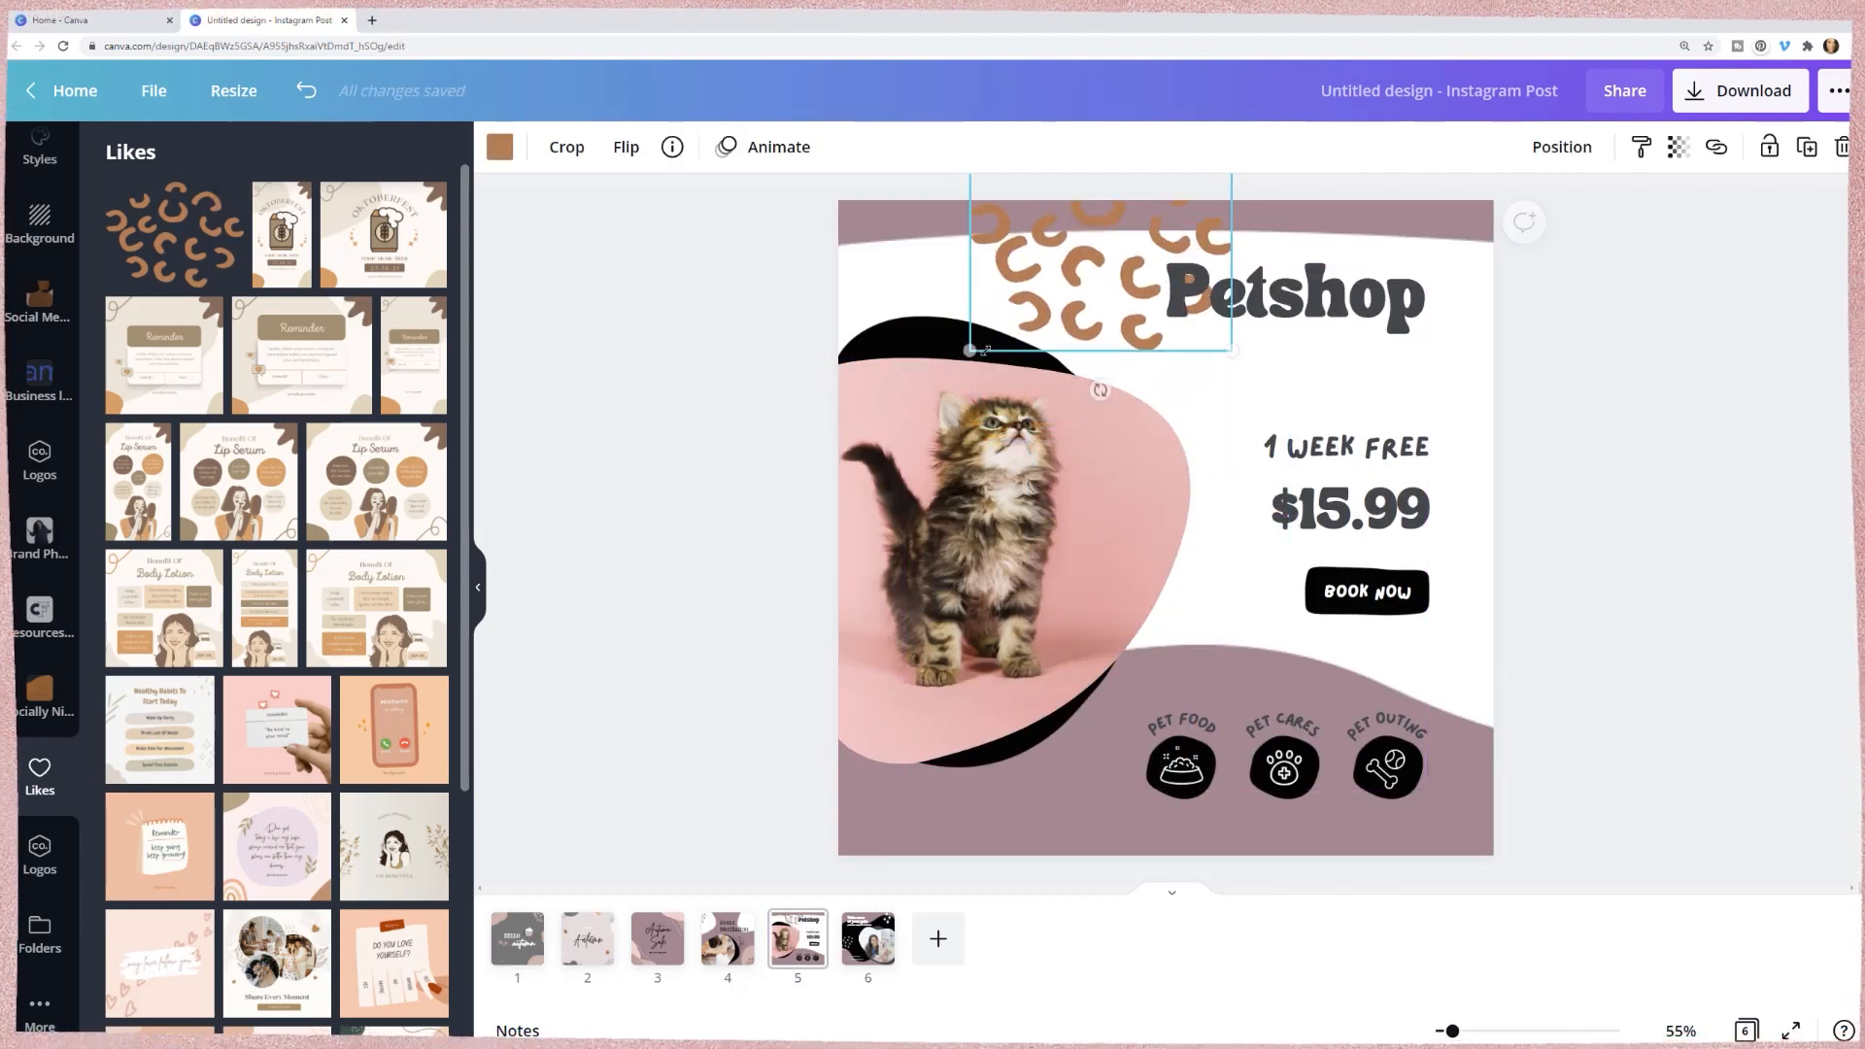
{"action": "left_click_drag", "start_coordinate": [1062, 302], "coordinate": [1090, 260]}
{"action": "left_click_drag", "start_coordinate": [1173, 226], "coordinate": [1101, 252]}
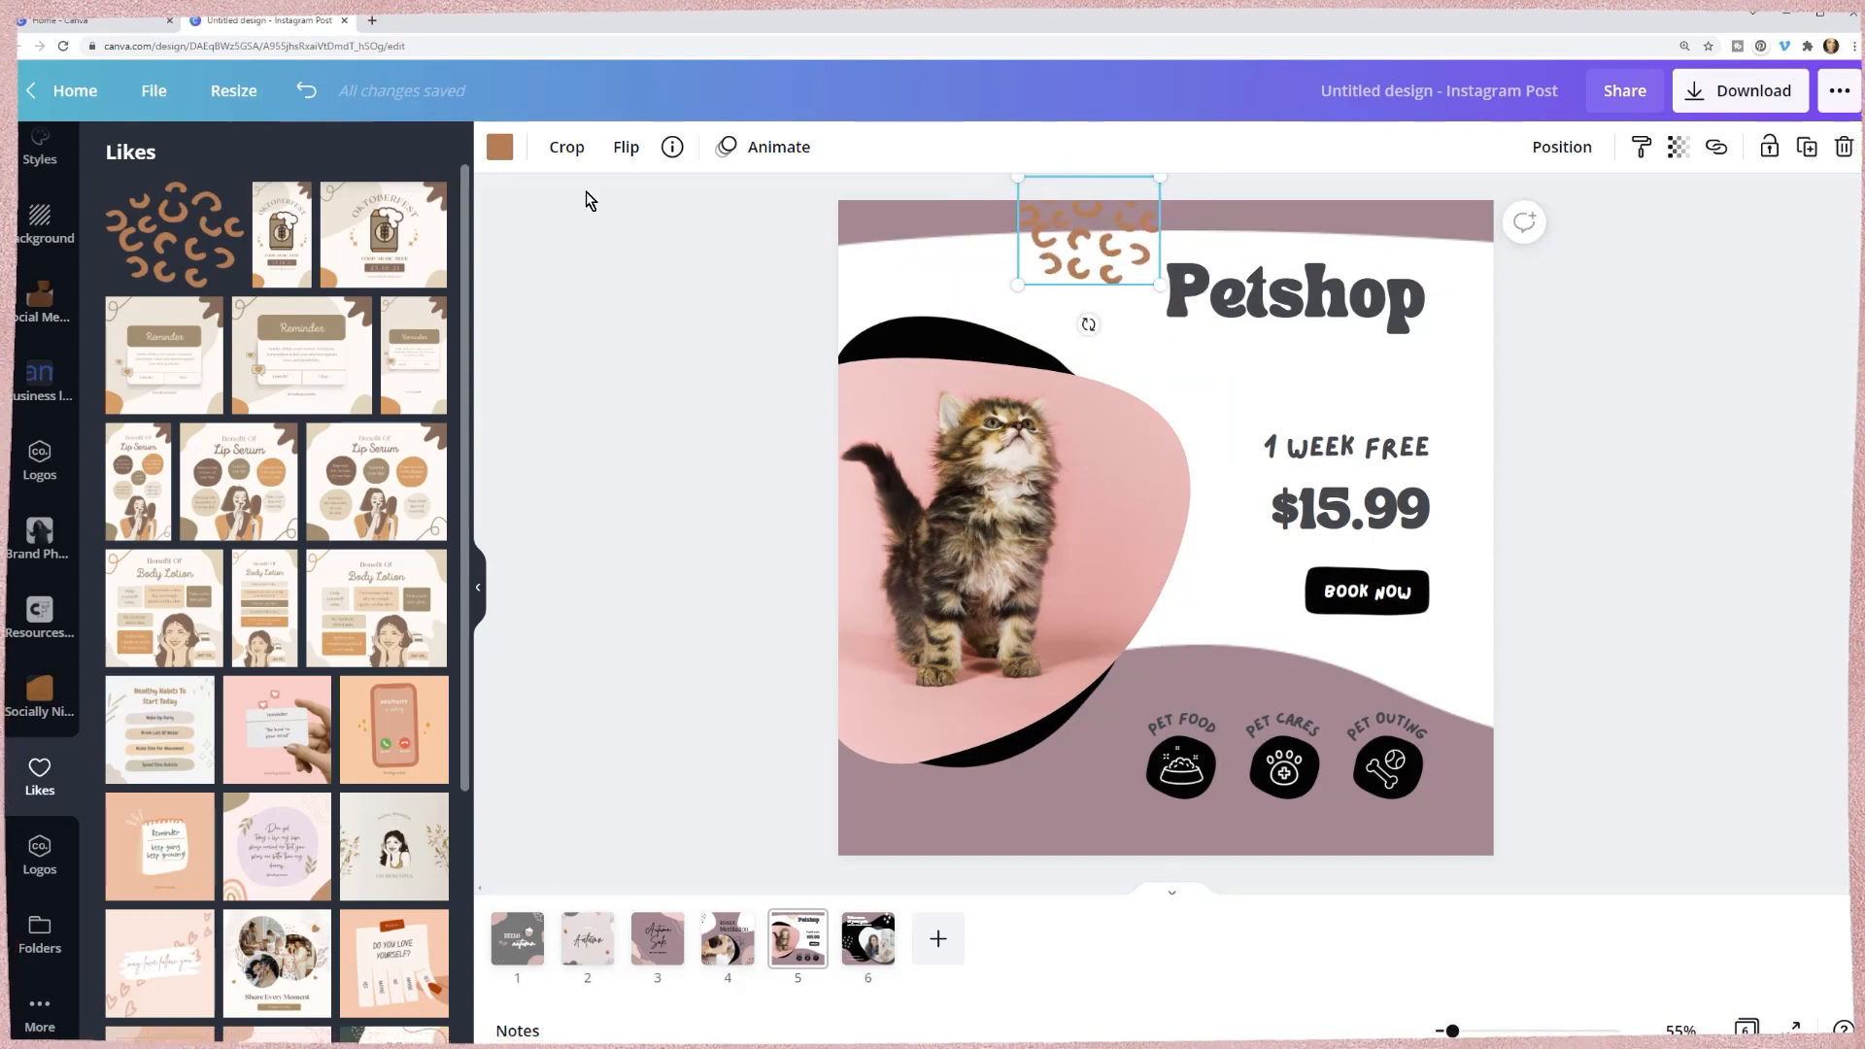
- Recolor the curved-shapes graphic on page 5 with the light pink document color
{"action": "left_click", "coordinate": [500, 151]}
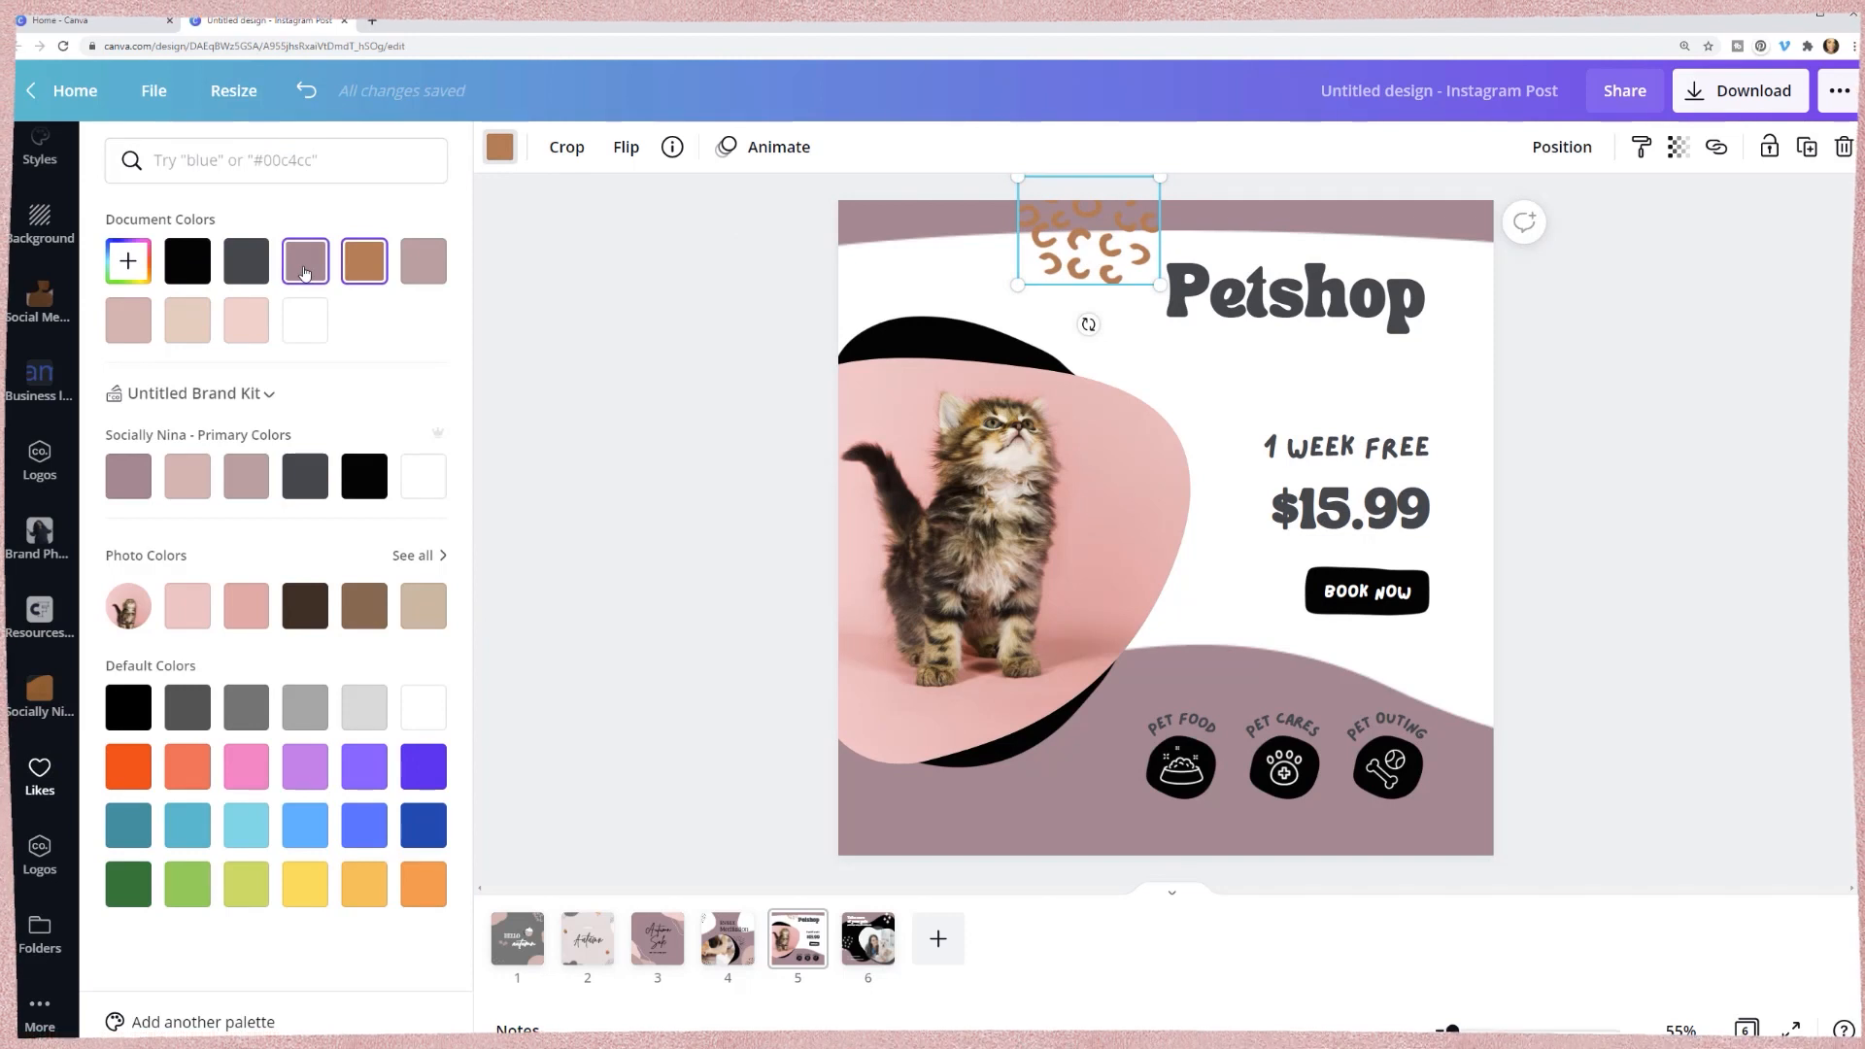
{"action": "left_click", "coordinate": [244, 318]}
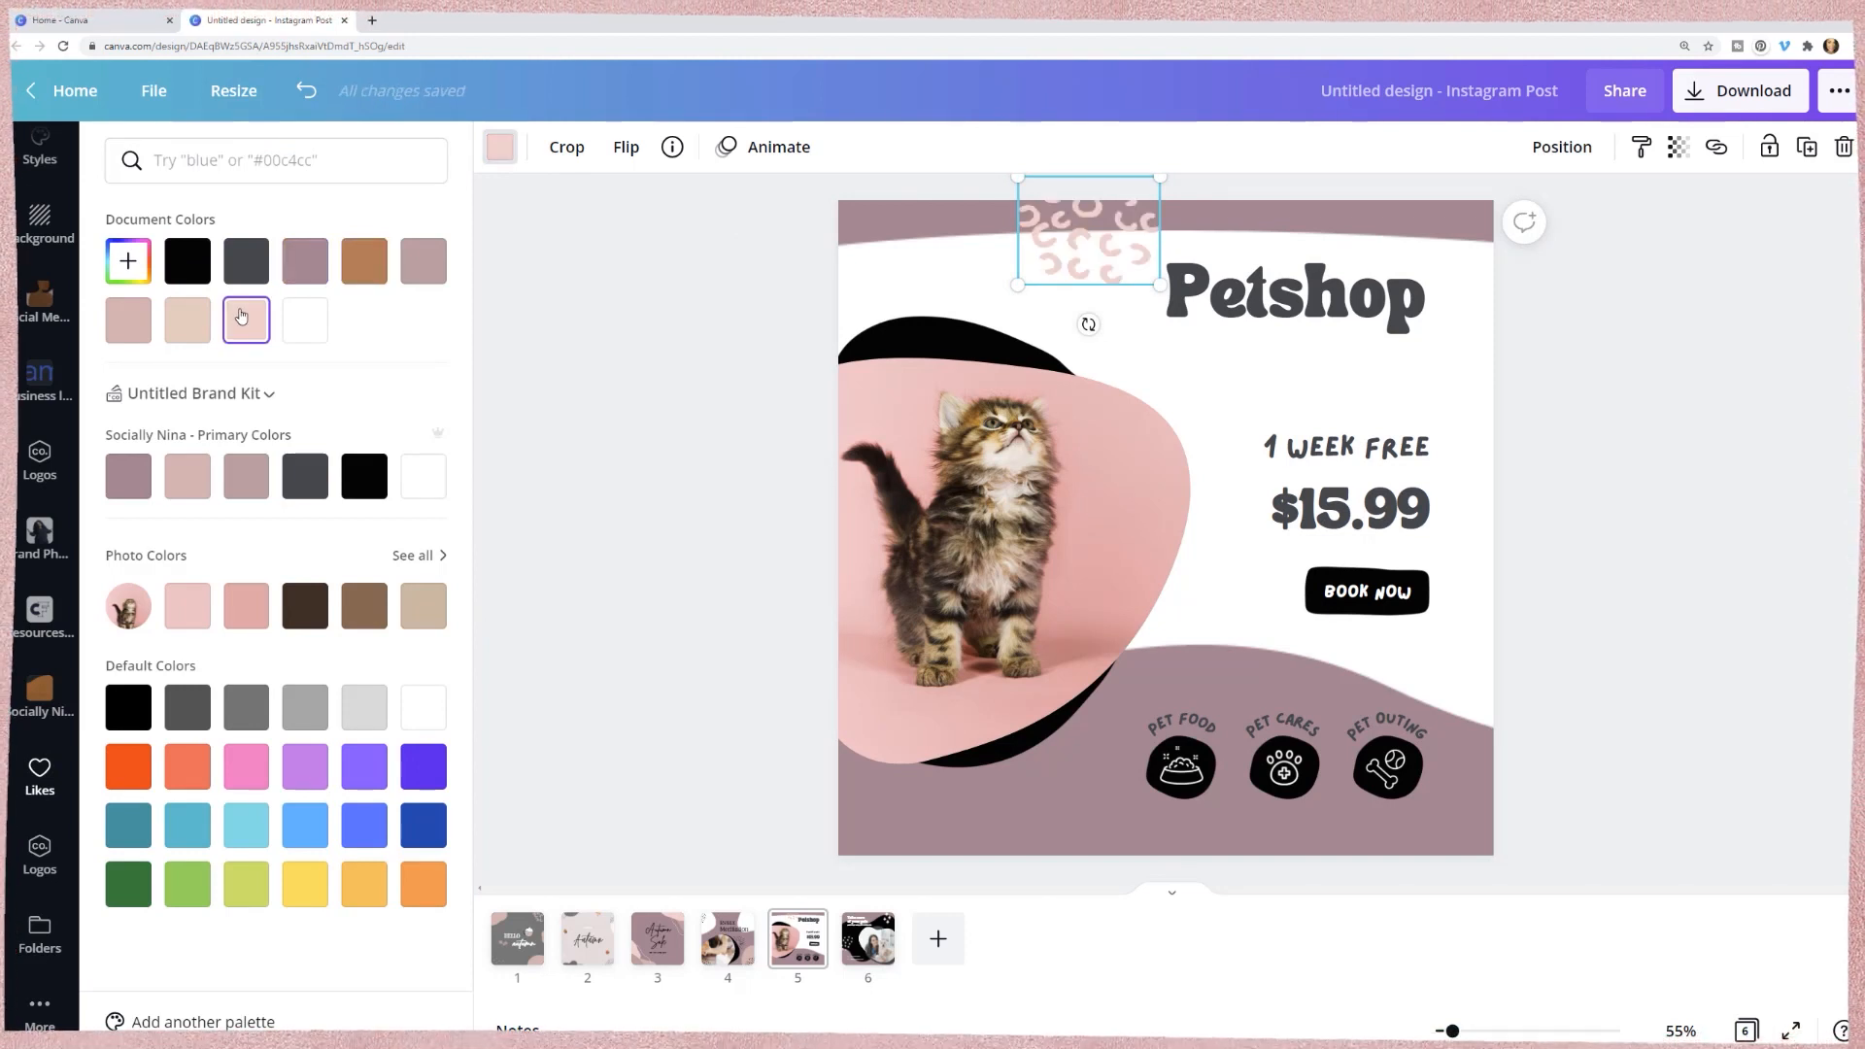
{"action": "left_click", "coordinate": [601, 389]}
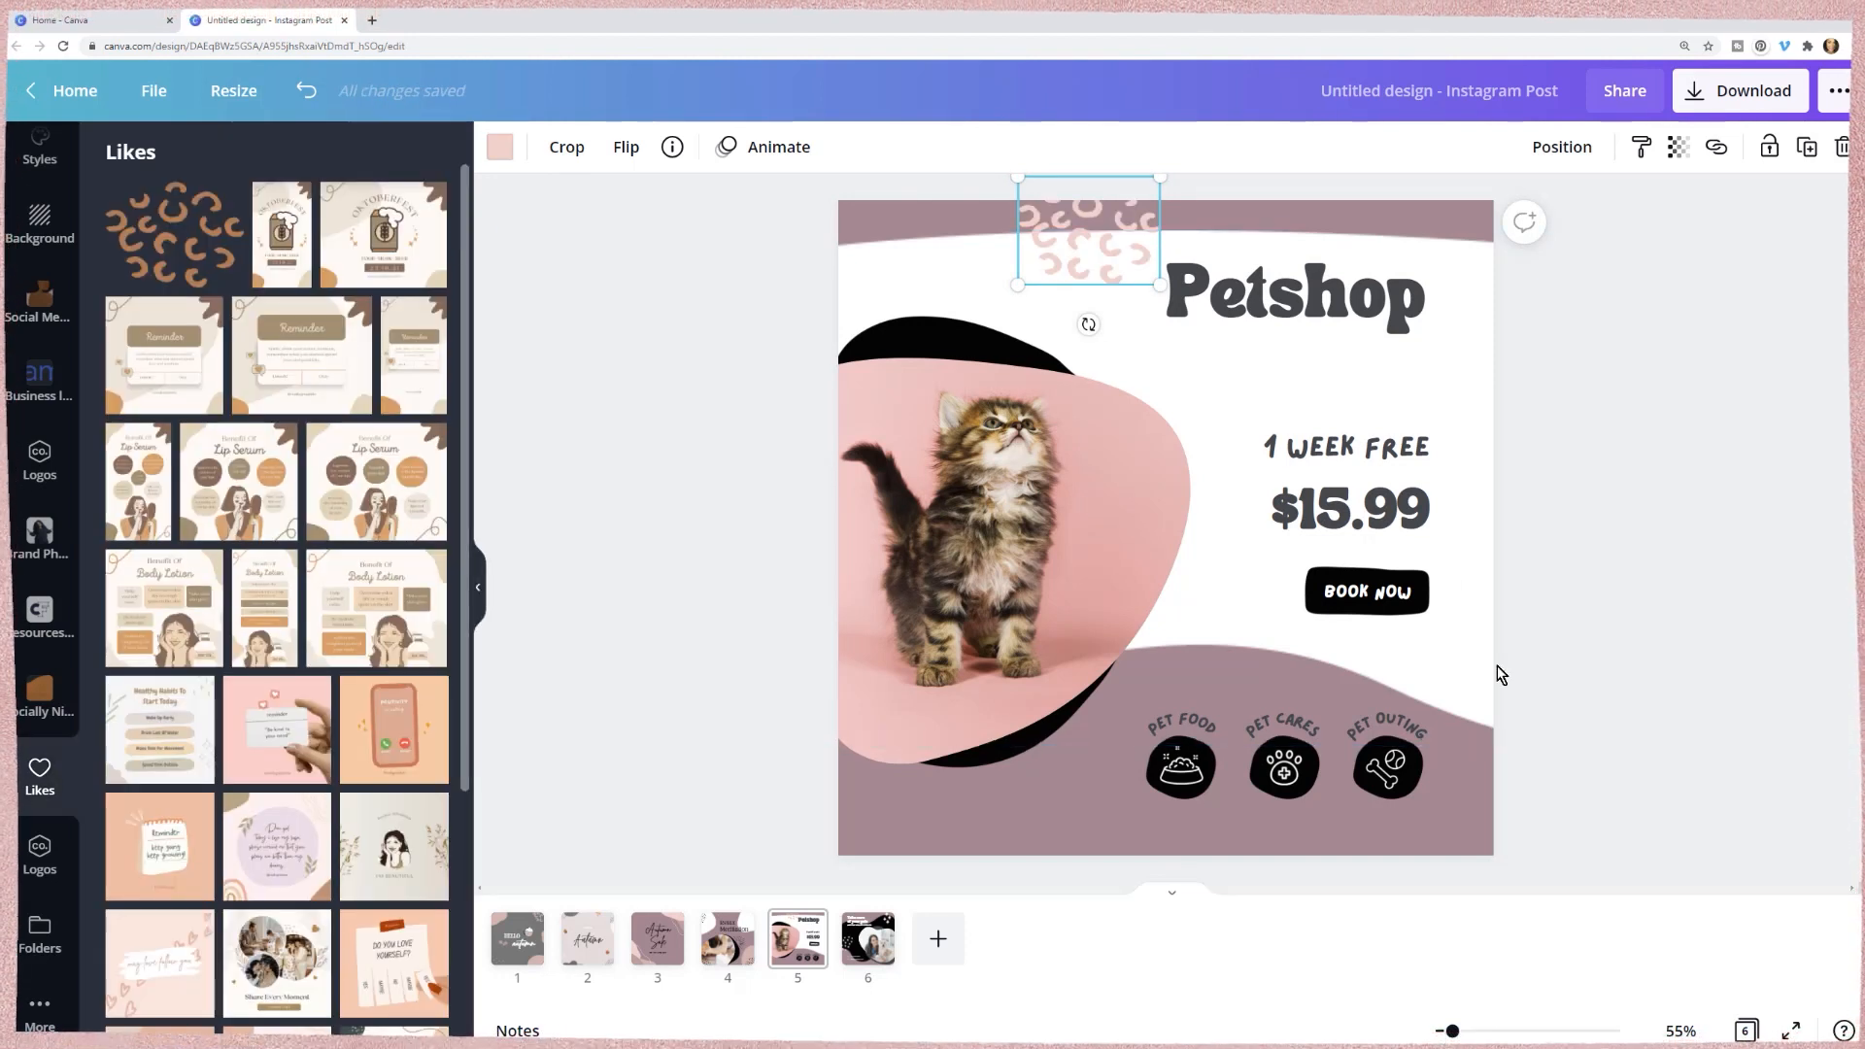
- Shuffle the brand kit's primary colors on page 5 to a black background with white text, and move the curved shapes to the upper-right corner
{"action": "scroll", "coordinate": [39, 408], "scroll_direction": "up", "scroll_amount": 4}
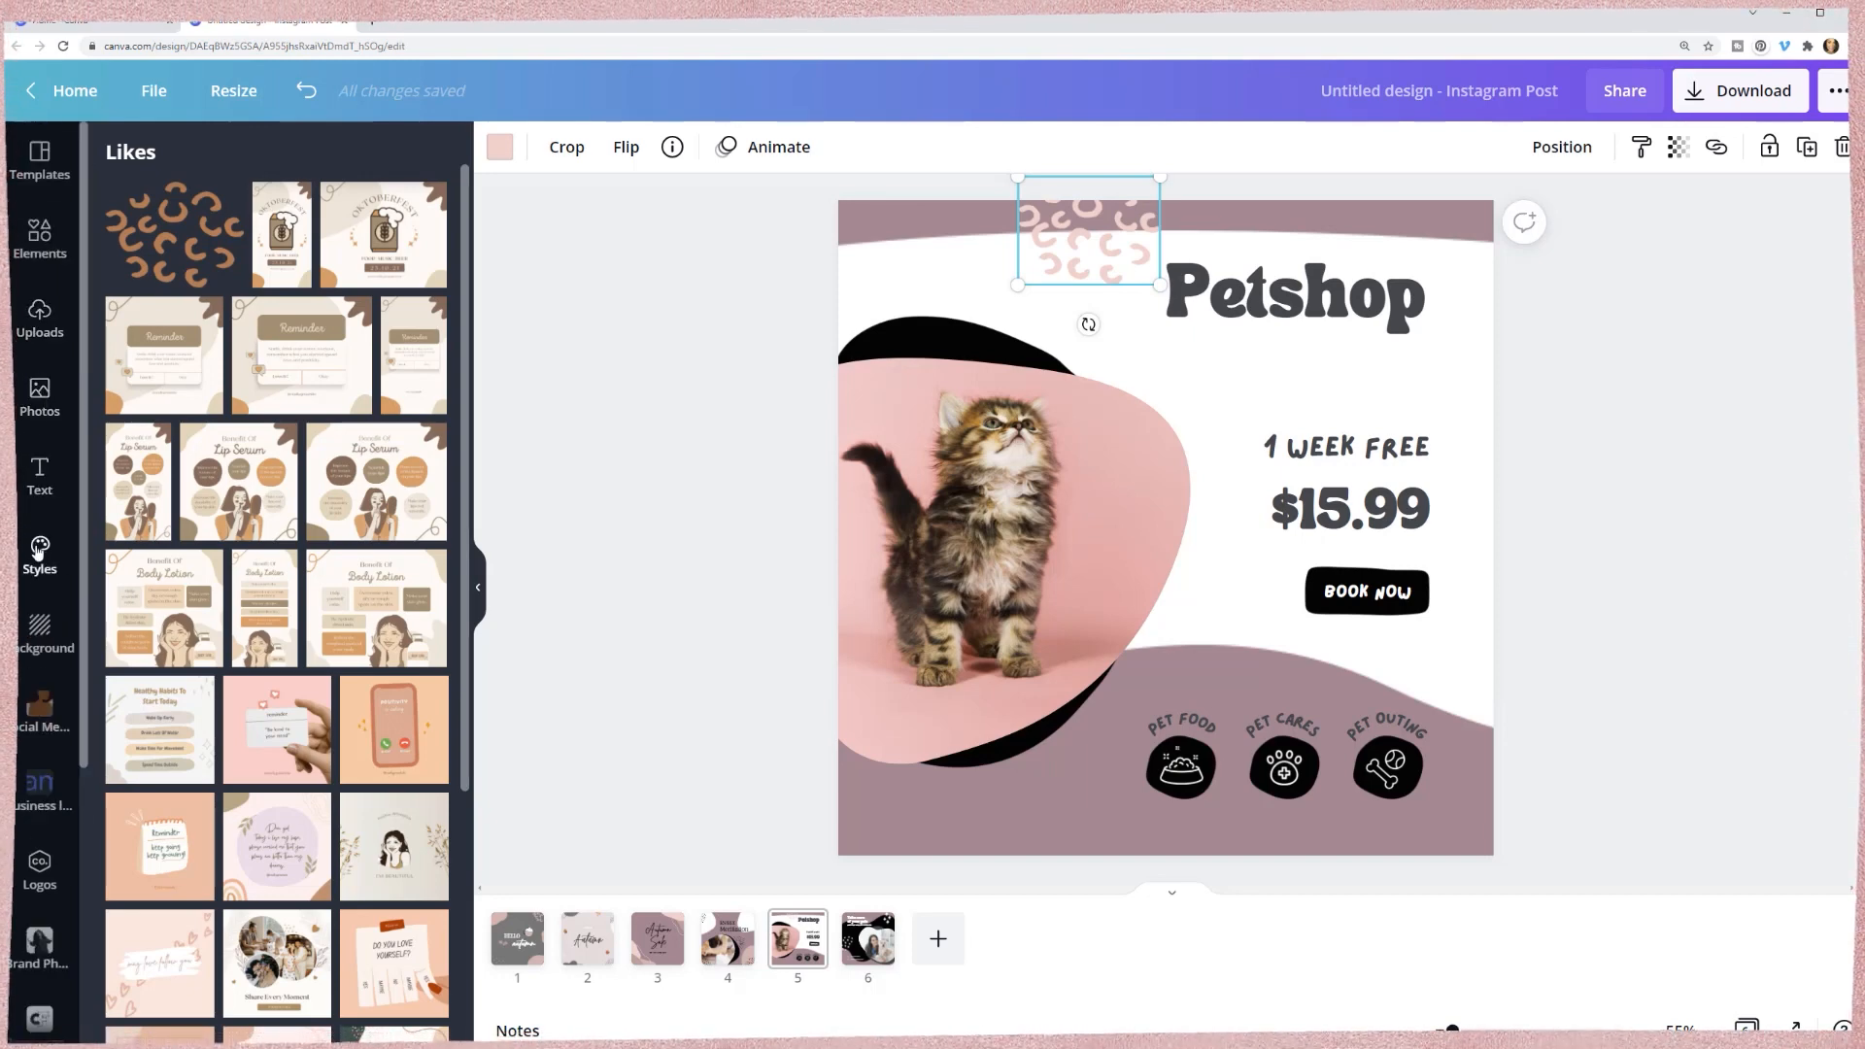
{"action": "left_click", "coordinate": [40, 552]}
{"action": "left_click", "coordinate": [279, 418]}
{"action": "left_click", "coordinate": [279, 418]}
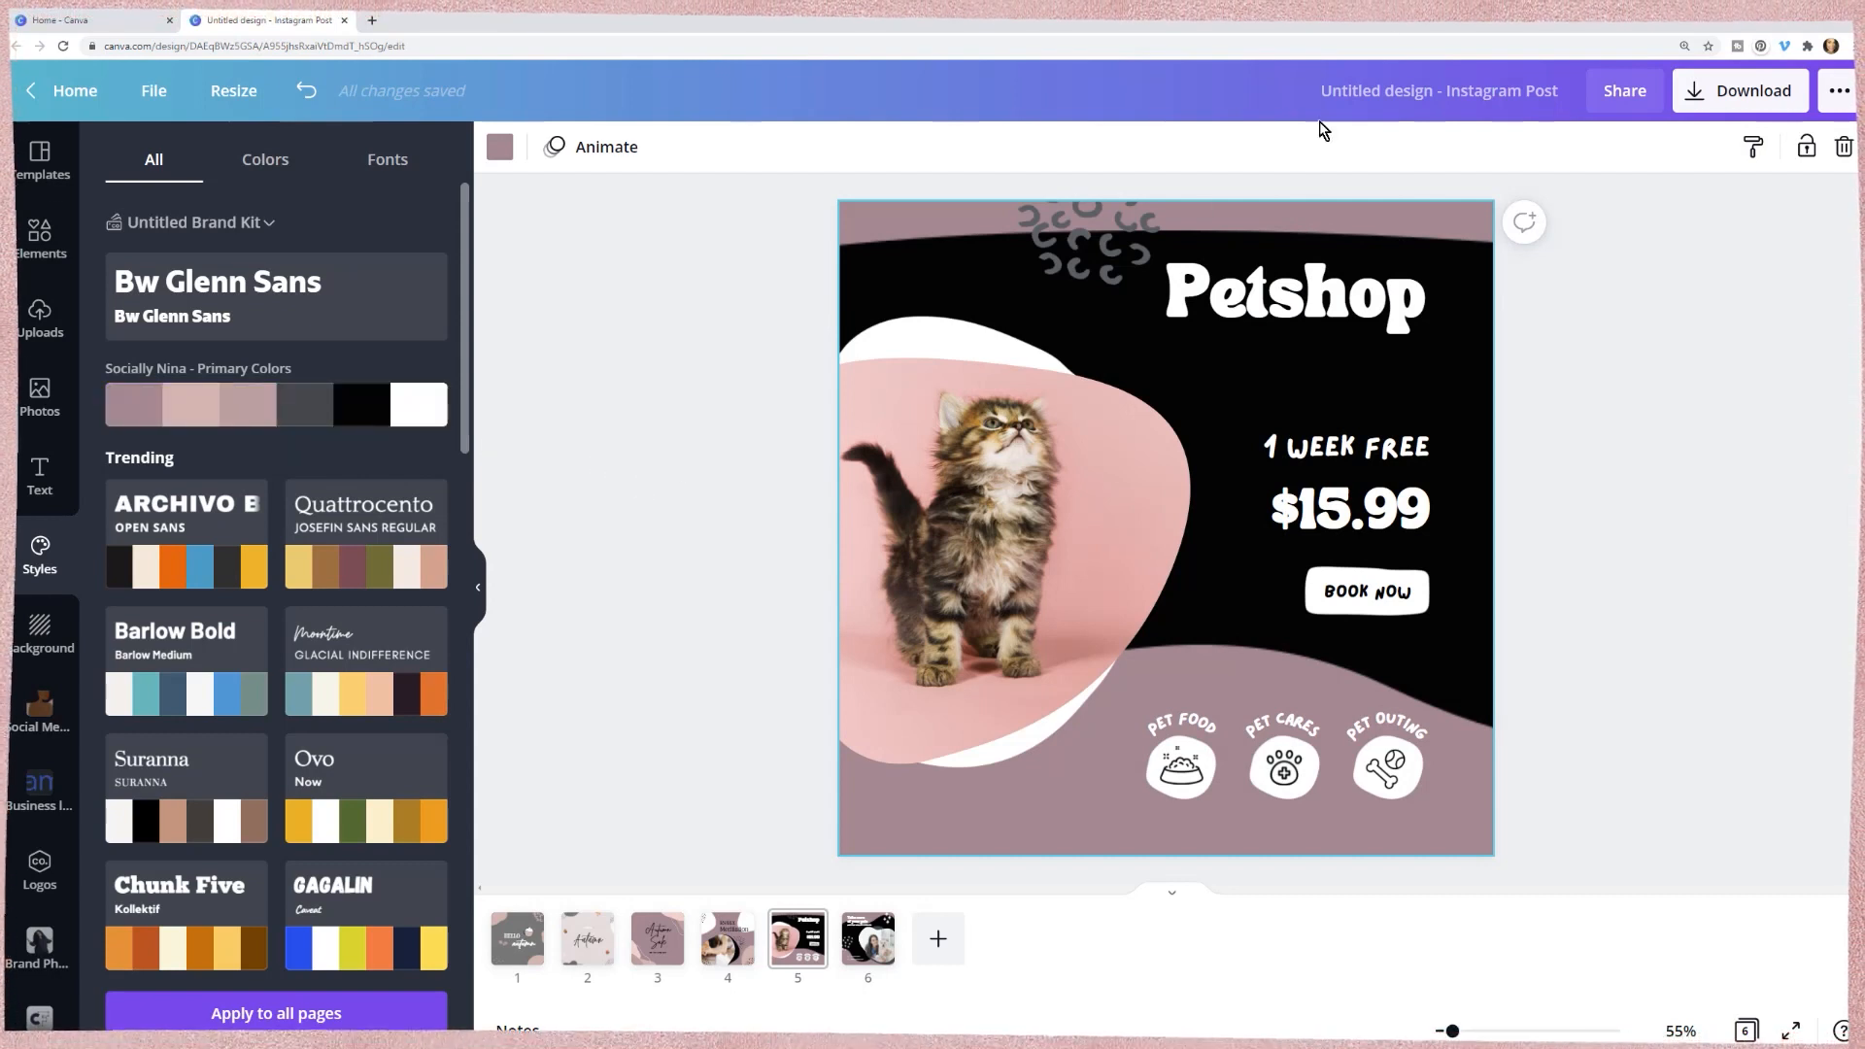
{"action": "mouse_move", "coordinate": [1117, 228]}
{"action": "left_mouse_down"}
{"action": "mouse_move", "coordinate": [1476, 209]}
{"action": "mouse_move", "coordinate": [1457, 214]}
{"action": "left_mouse_up"}
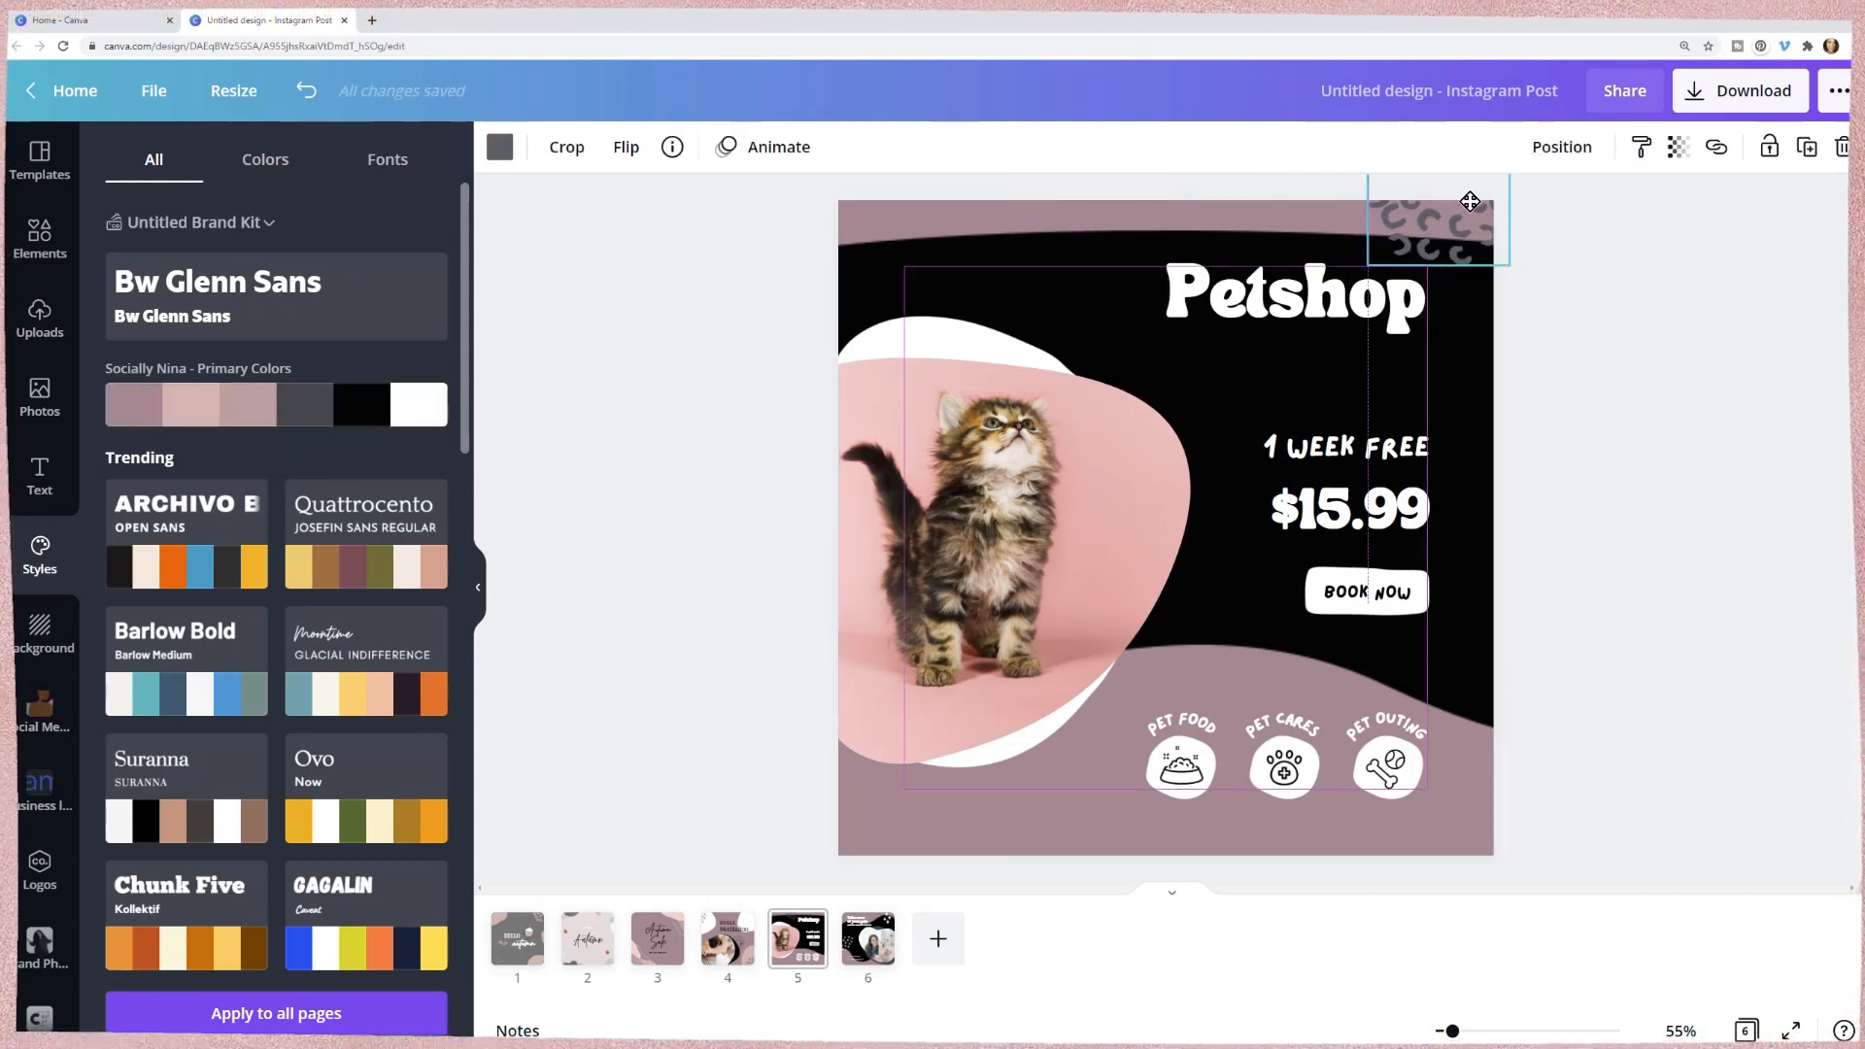
- Try the brand kit's Bw Glenn Sans font set on the text of page 5 and page 2
{"action": "left_click", "coordinate": [1678, 504]}
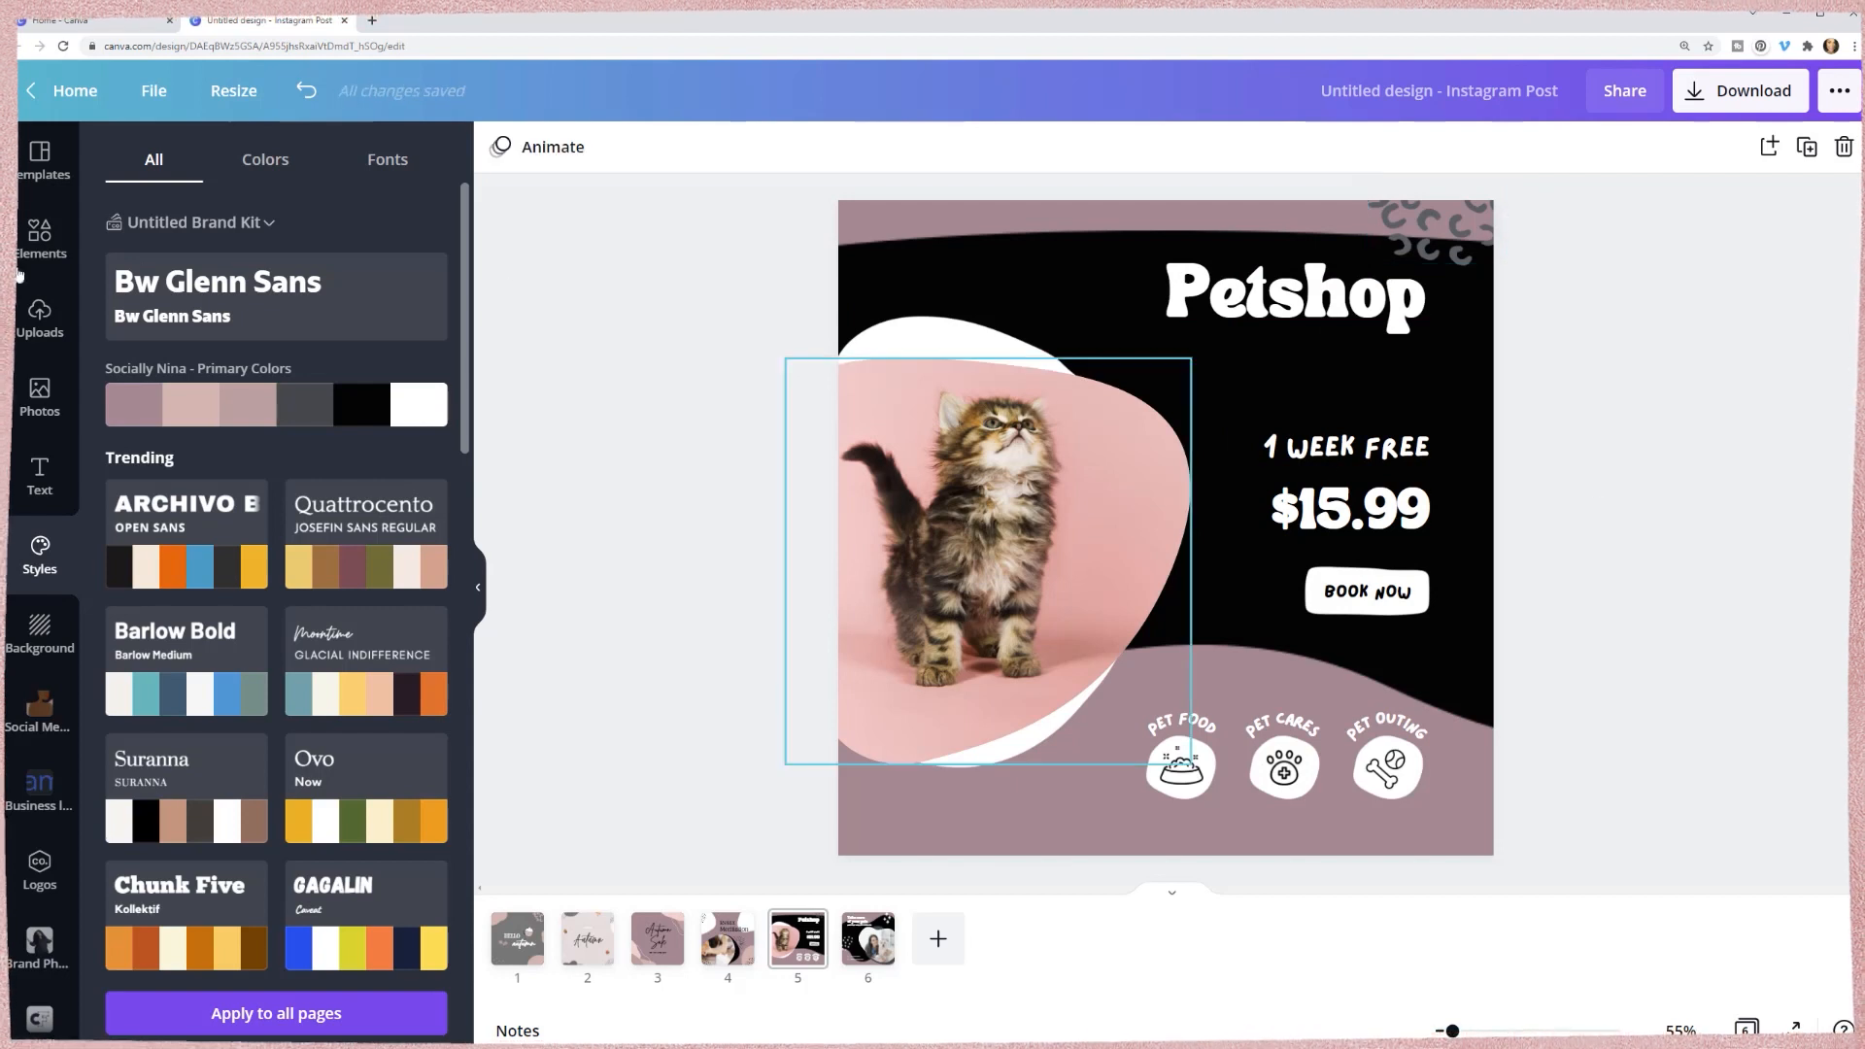
{"action": "left_click", "coordinate": [291, 286]}
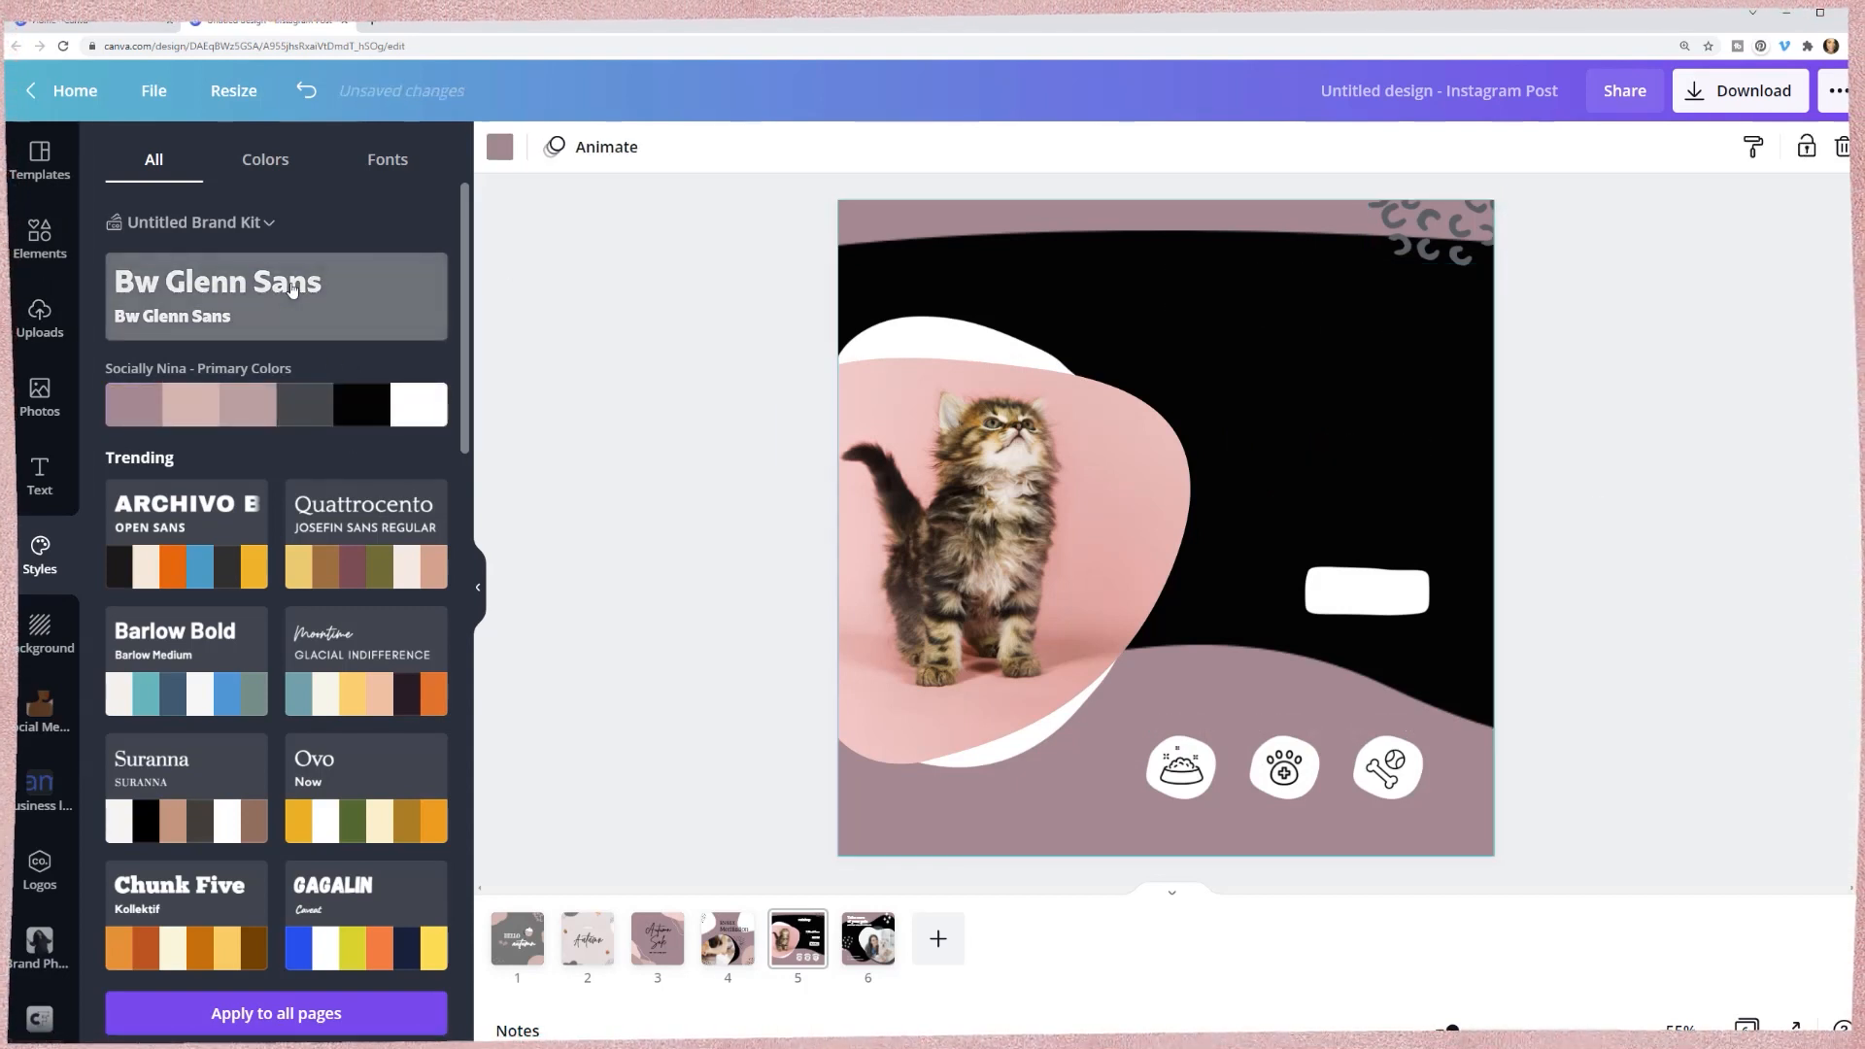
{"action": "left_click", "coordinate": [292, 290]}
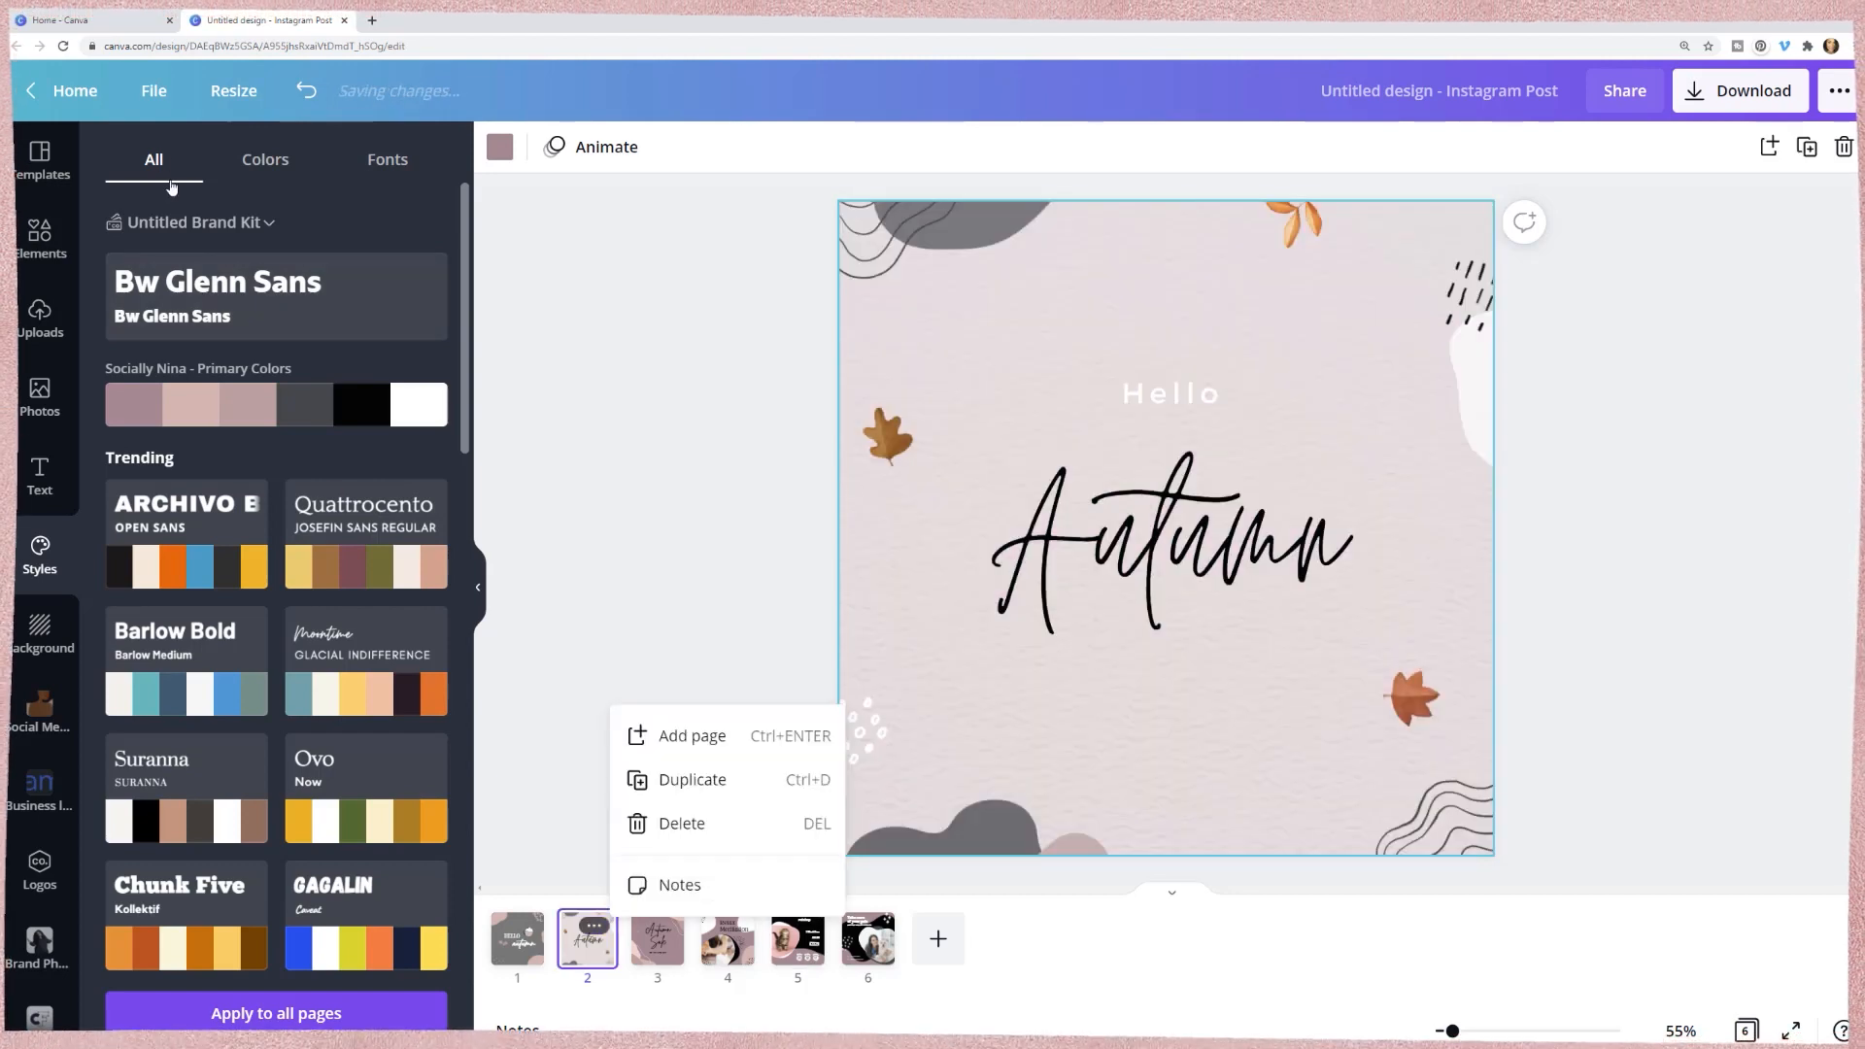
{"action": "left_click", "coordinate": [216, 273]}
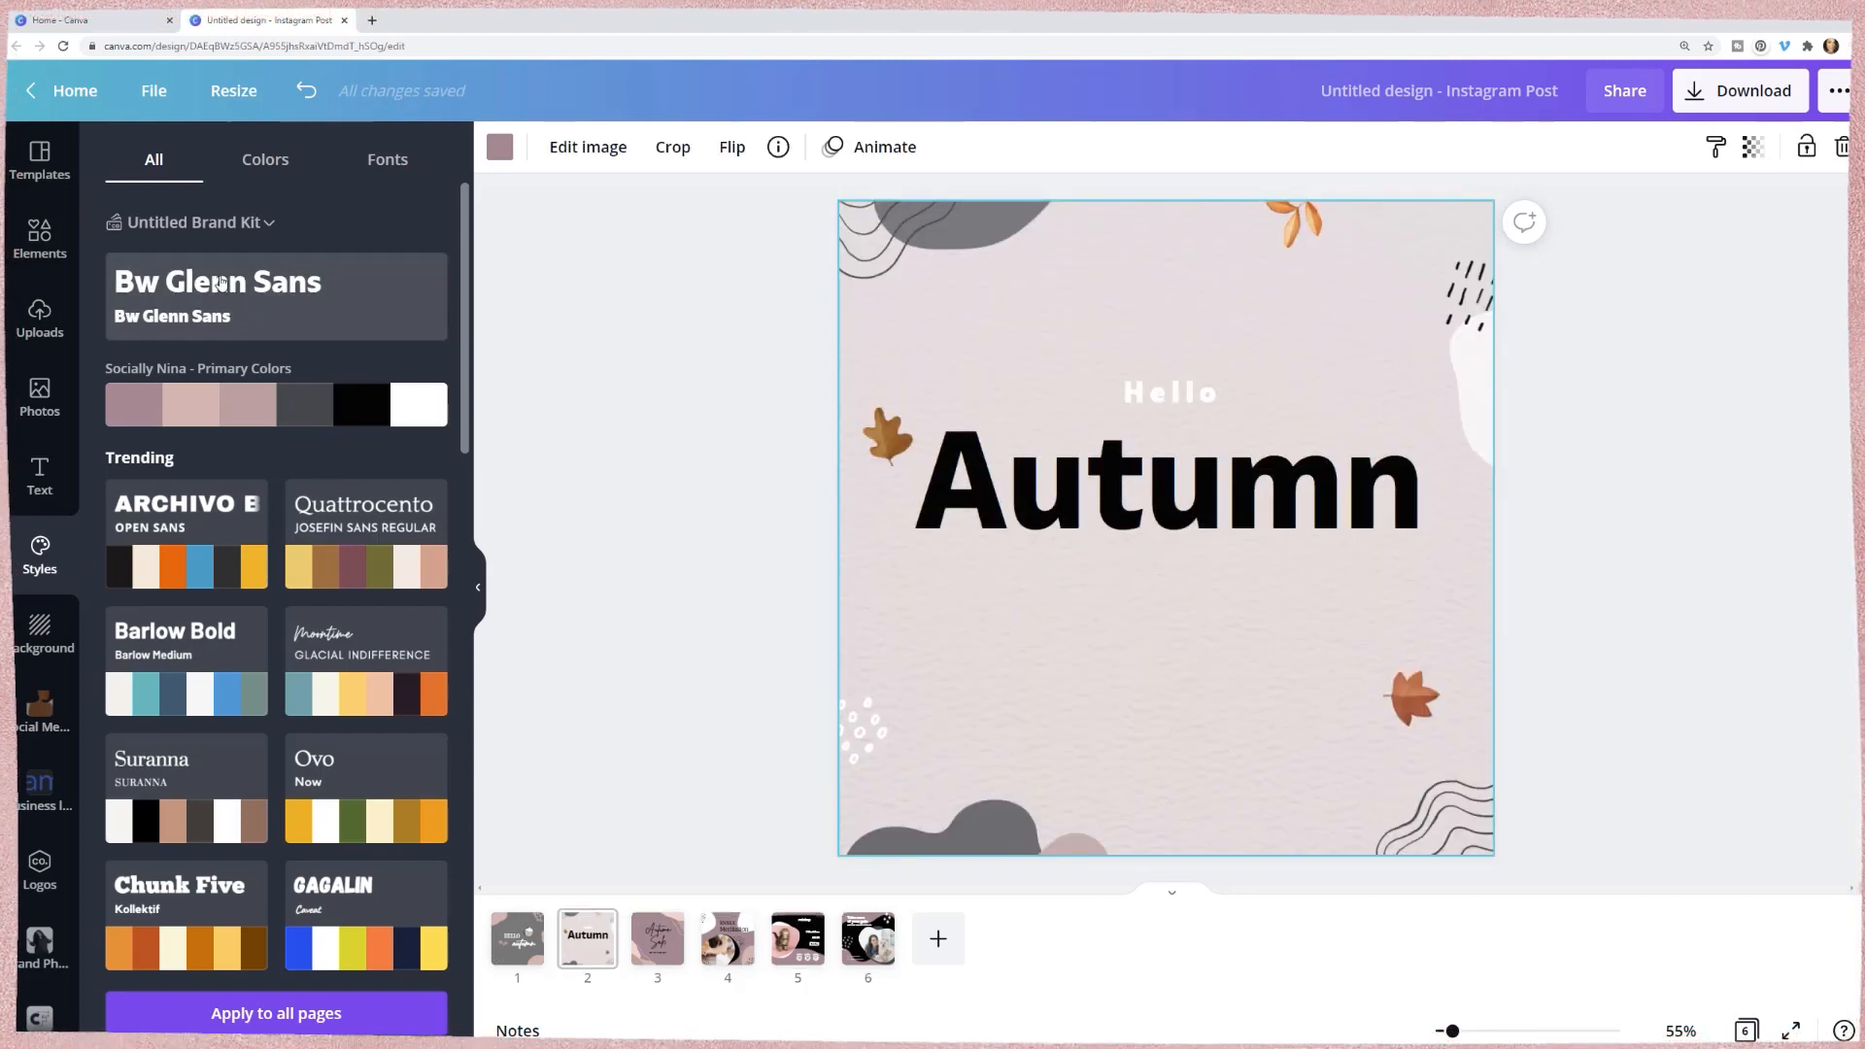
- Try the Quattrocento, Barlow Bold, Chunk Five and Hammersmith font pairings on page 2's Hello Autumn text
{"action": "left_click", "coordinate": [400, 163]}
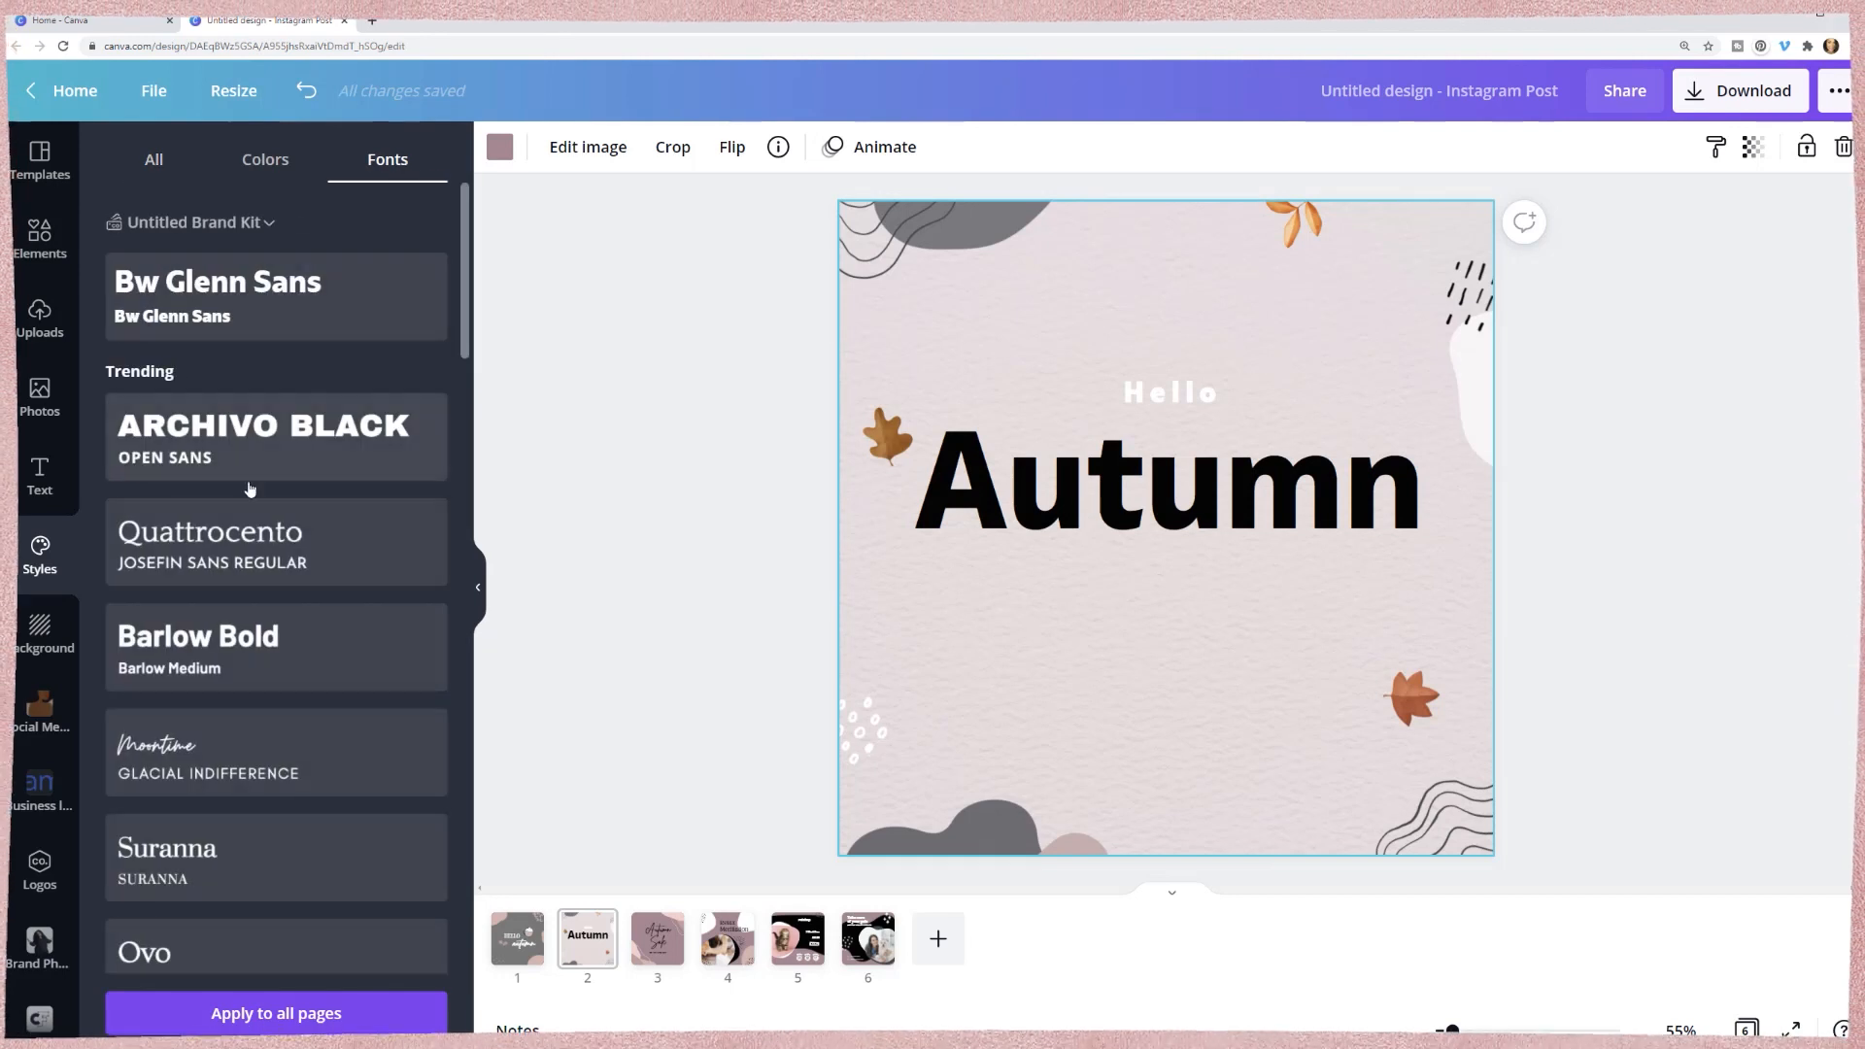
{"action": "left_click", "coordinate": [238, 534]}
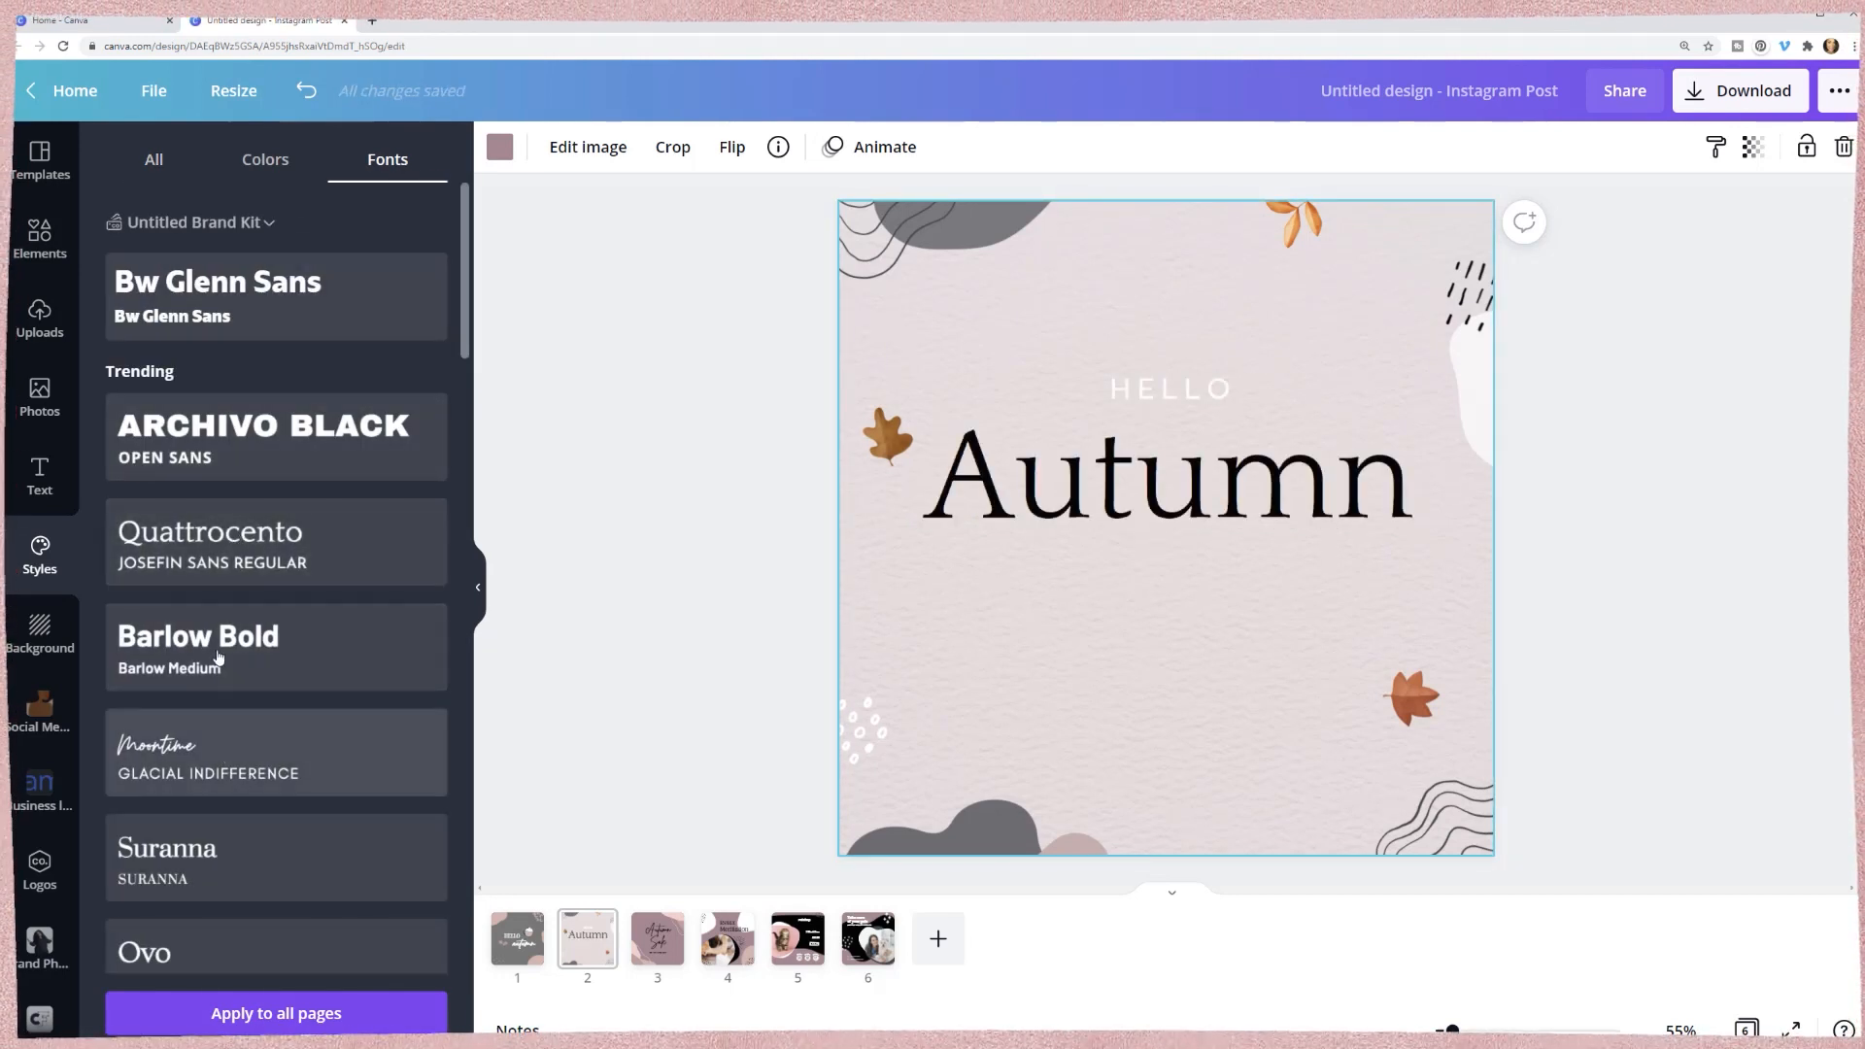
{"action": "left_click", "coordinate": [270, 643]}
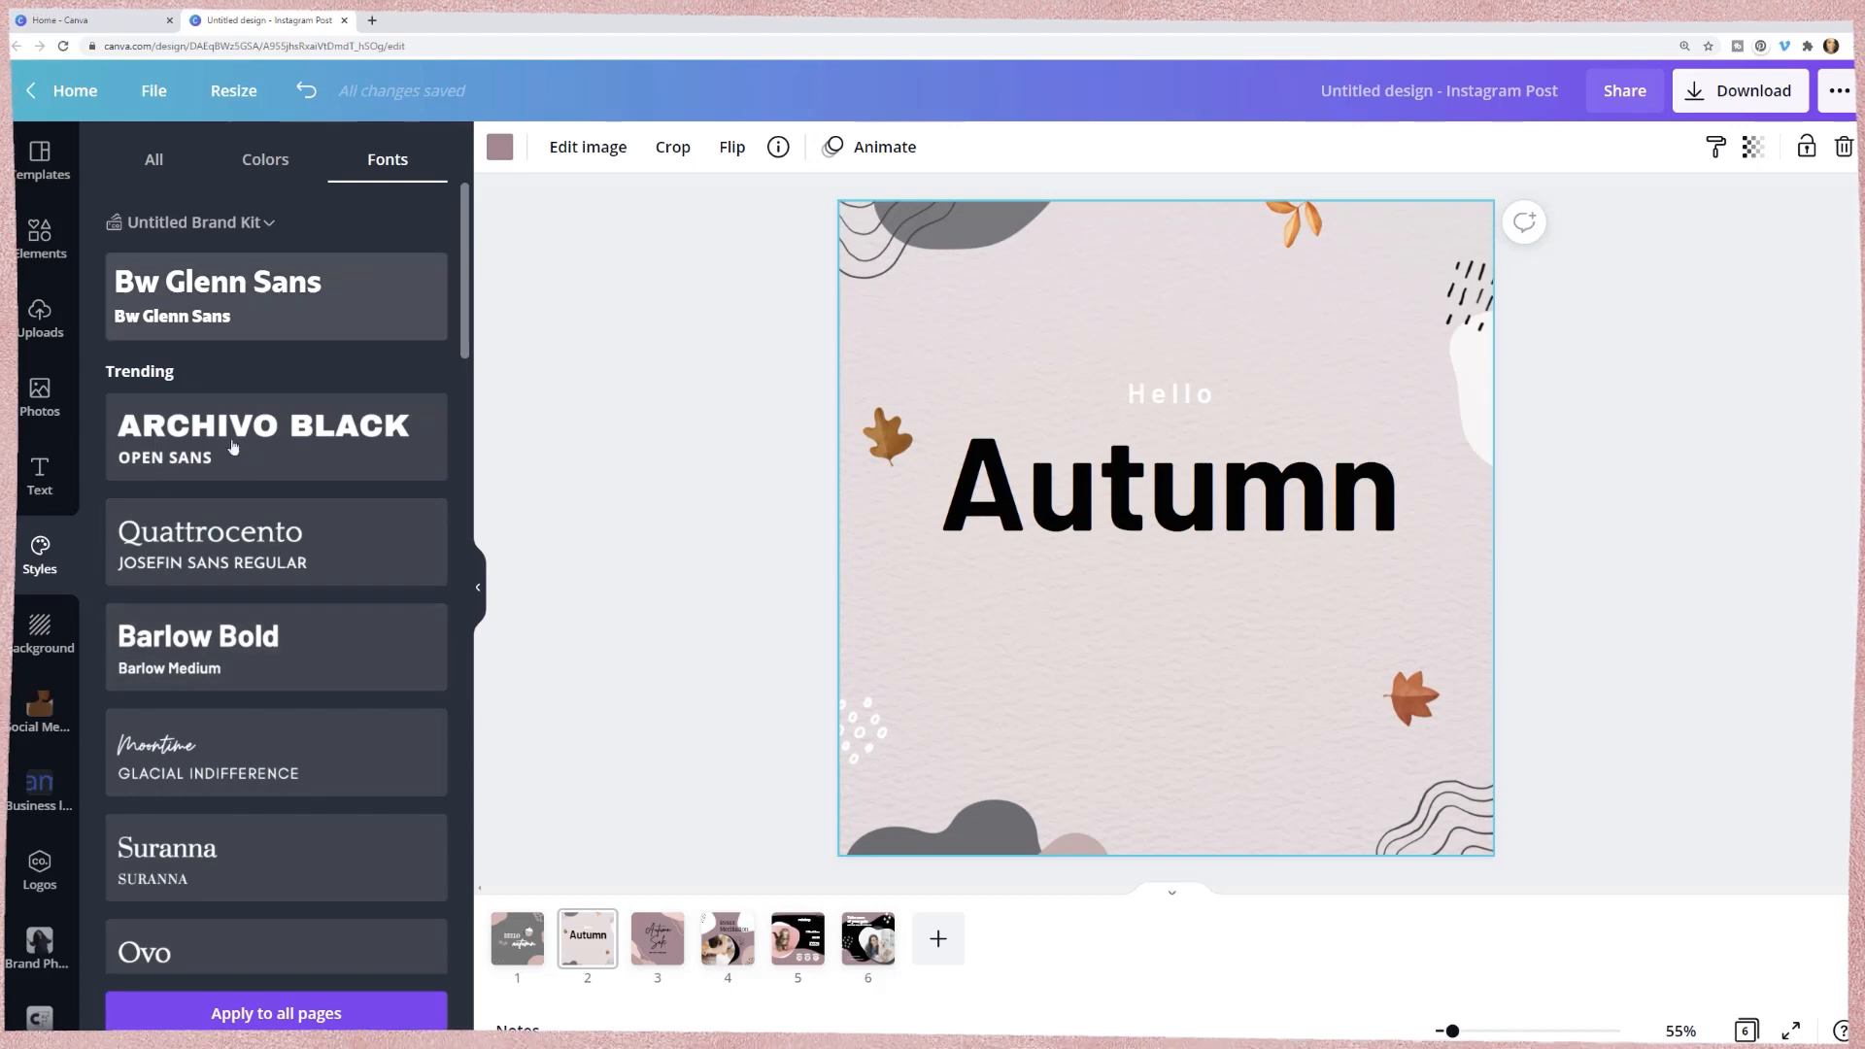
{"action": "scroll", "coordinate": [277, 646], "scroll_direction": "down", "scroll_amount": 5}
{"action": "left_click", "coordinate": [264, 588]}
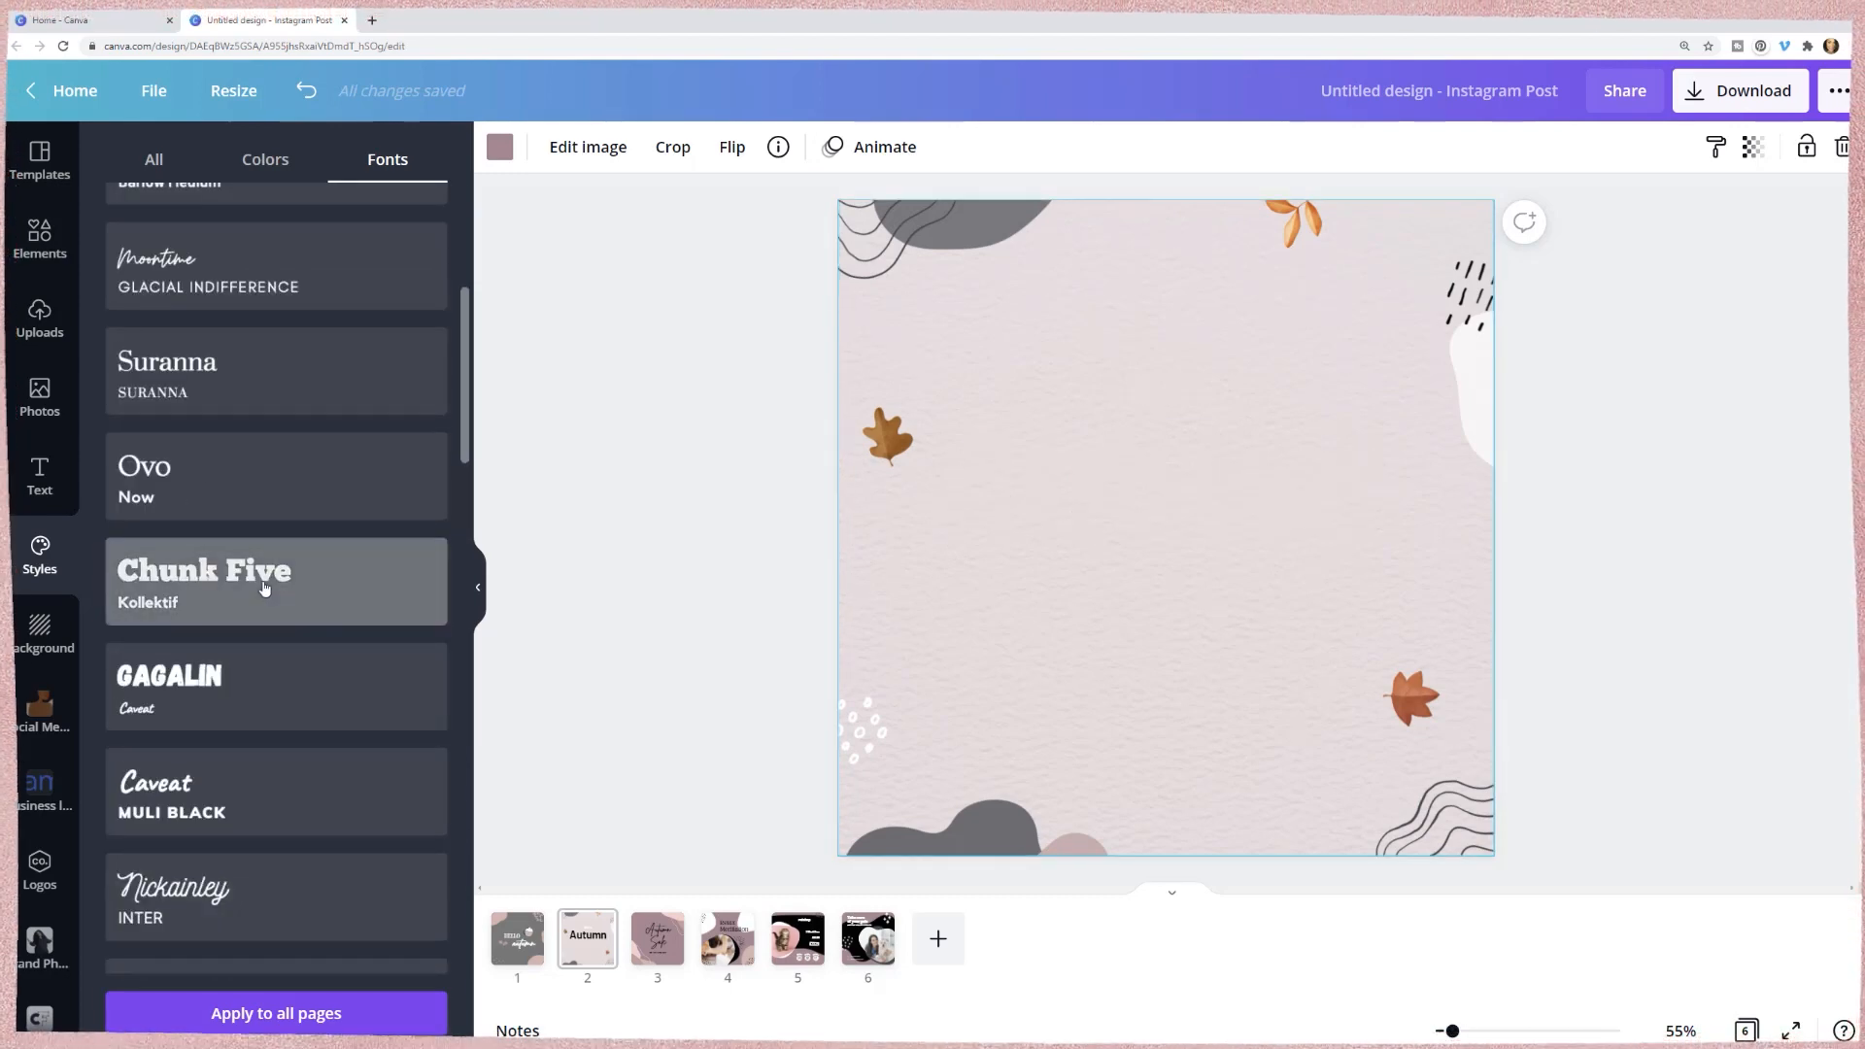
{"action": "scroll", "coordinate": [263, 660], "scroll_direction": "down", "scroll_amount": 10}
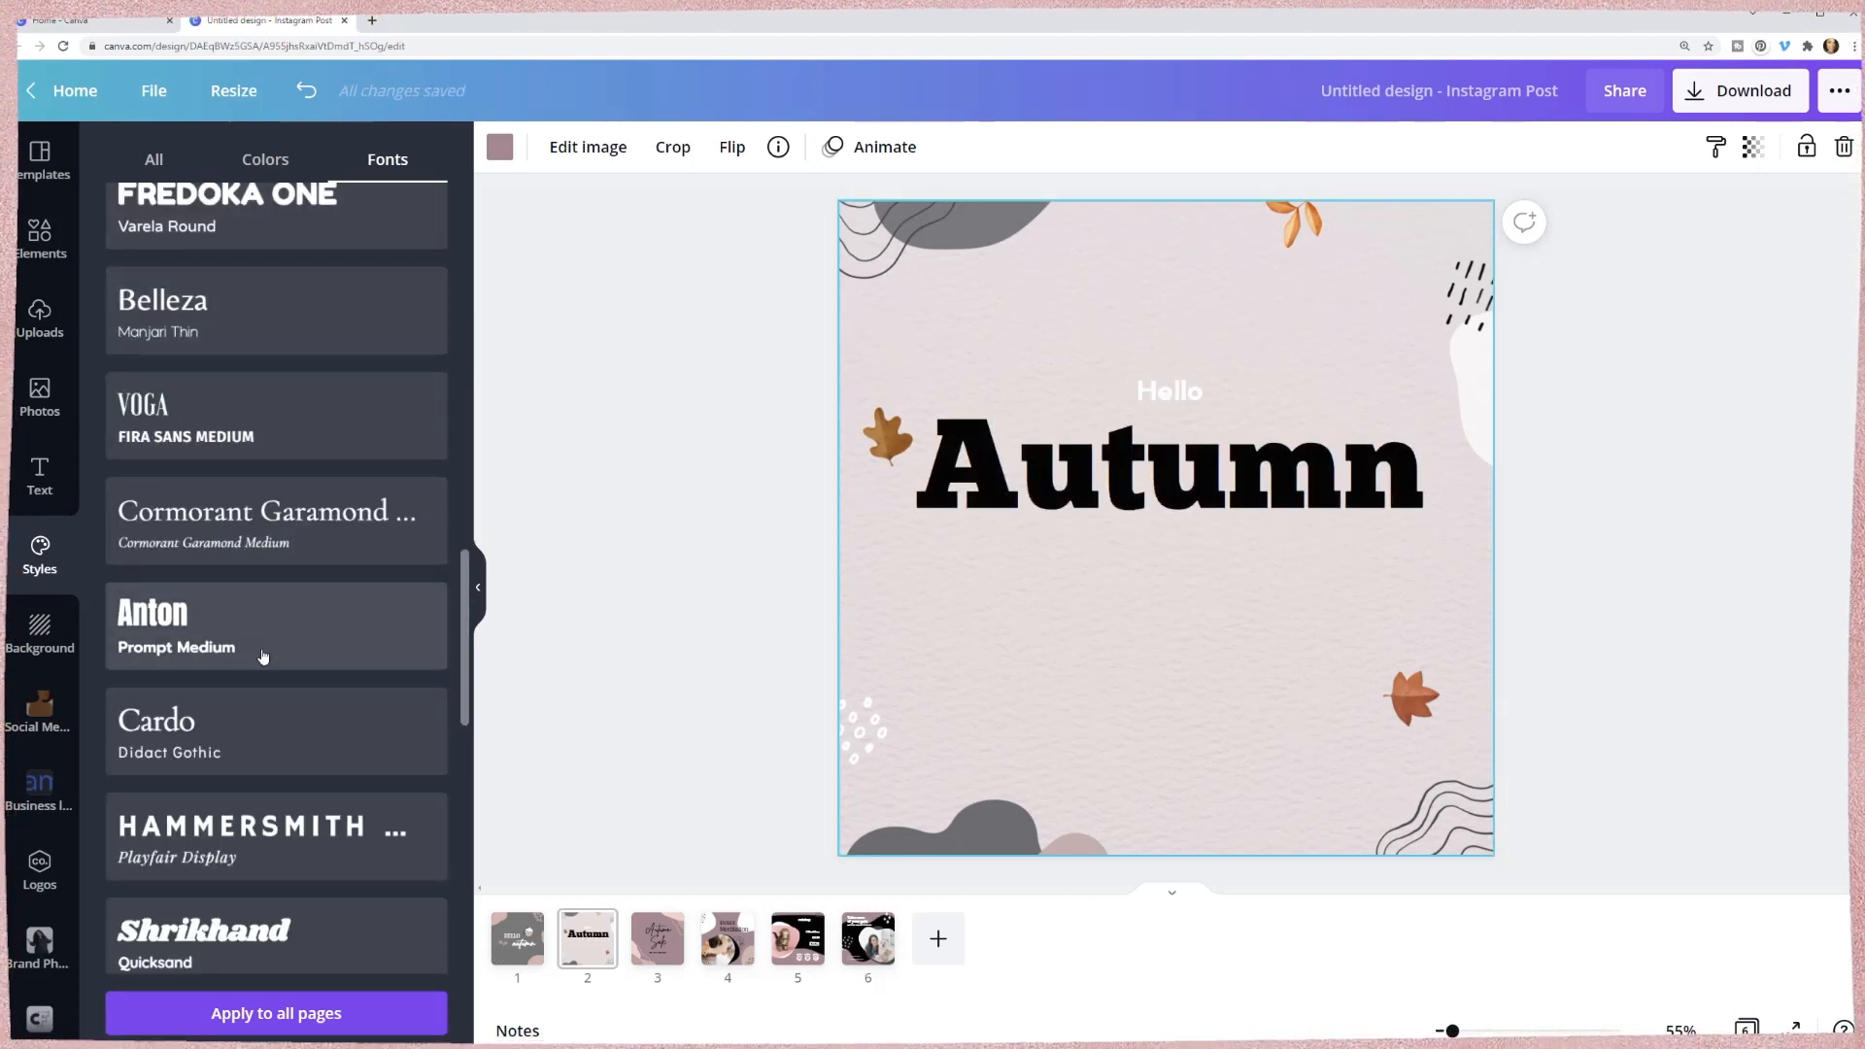
{"action": "left_click", "coordinate": [239, 862]}
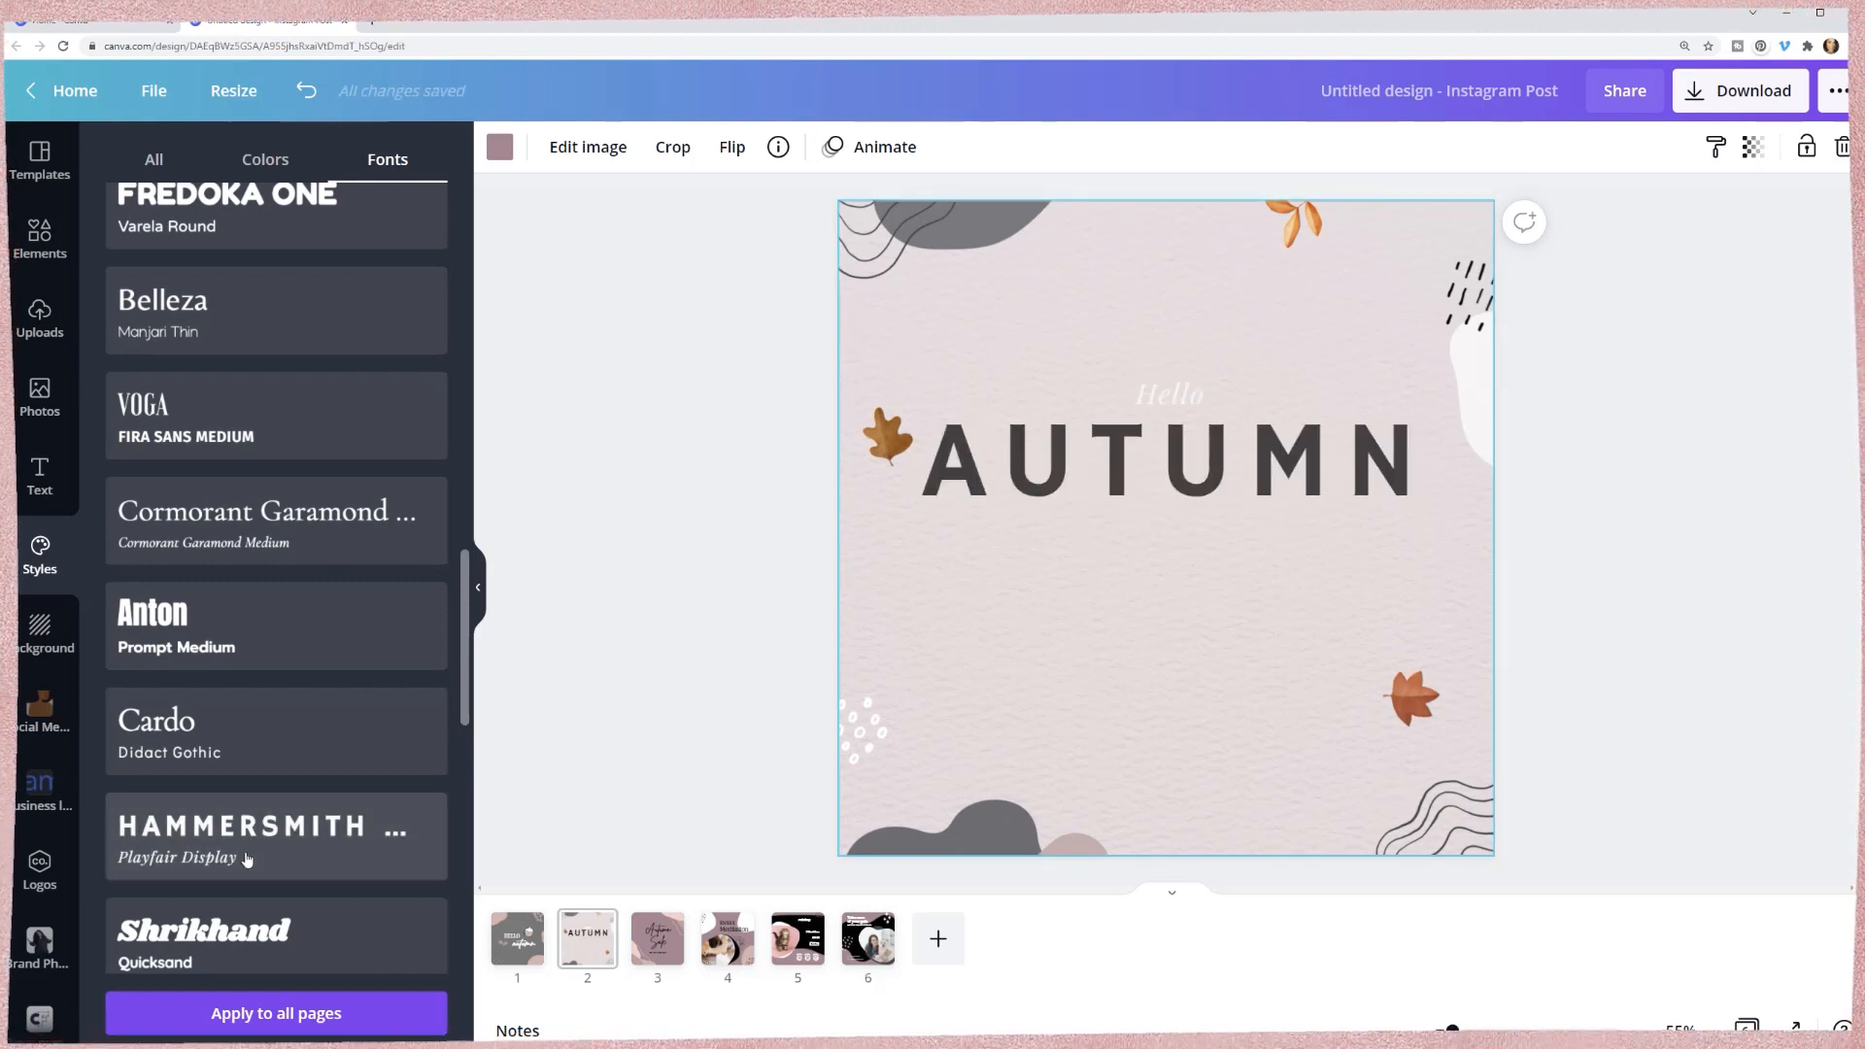
- Apply the Anton and Prompt Medium font pairing to all pages and check it on pages 1 and 2
{"action": "left_click", "coordinate": [279, 618]}
{"action": "left_click", "coordinate": [279, 1014]}
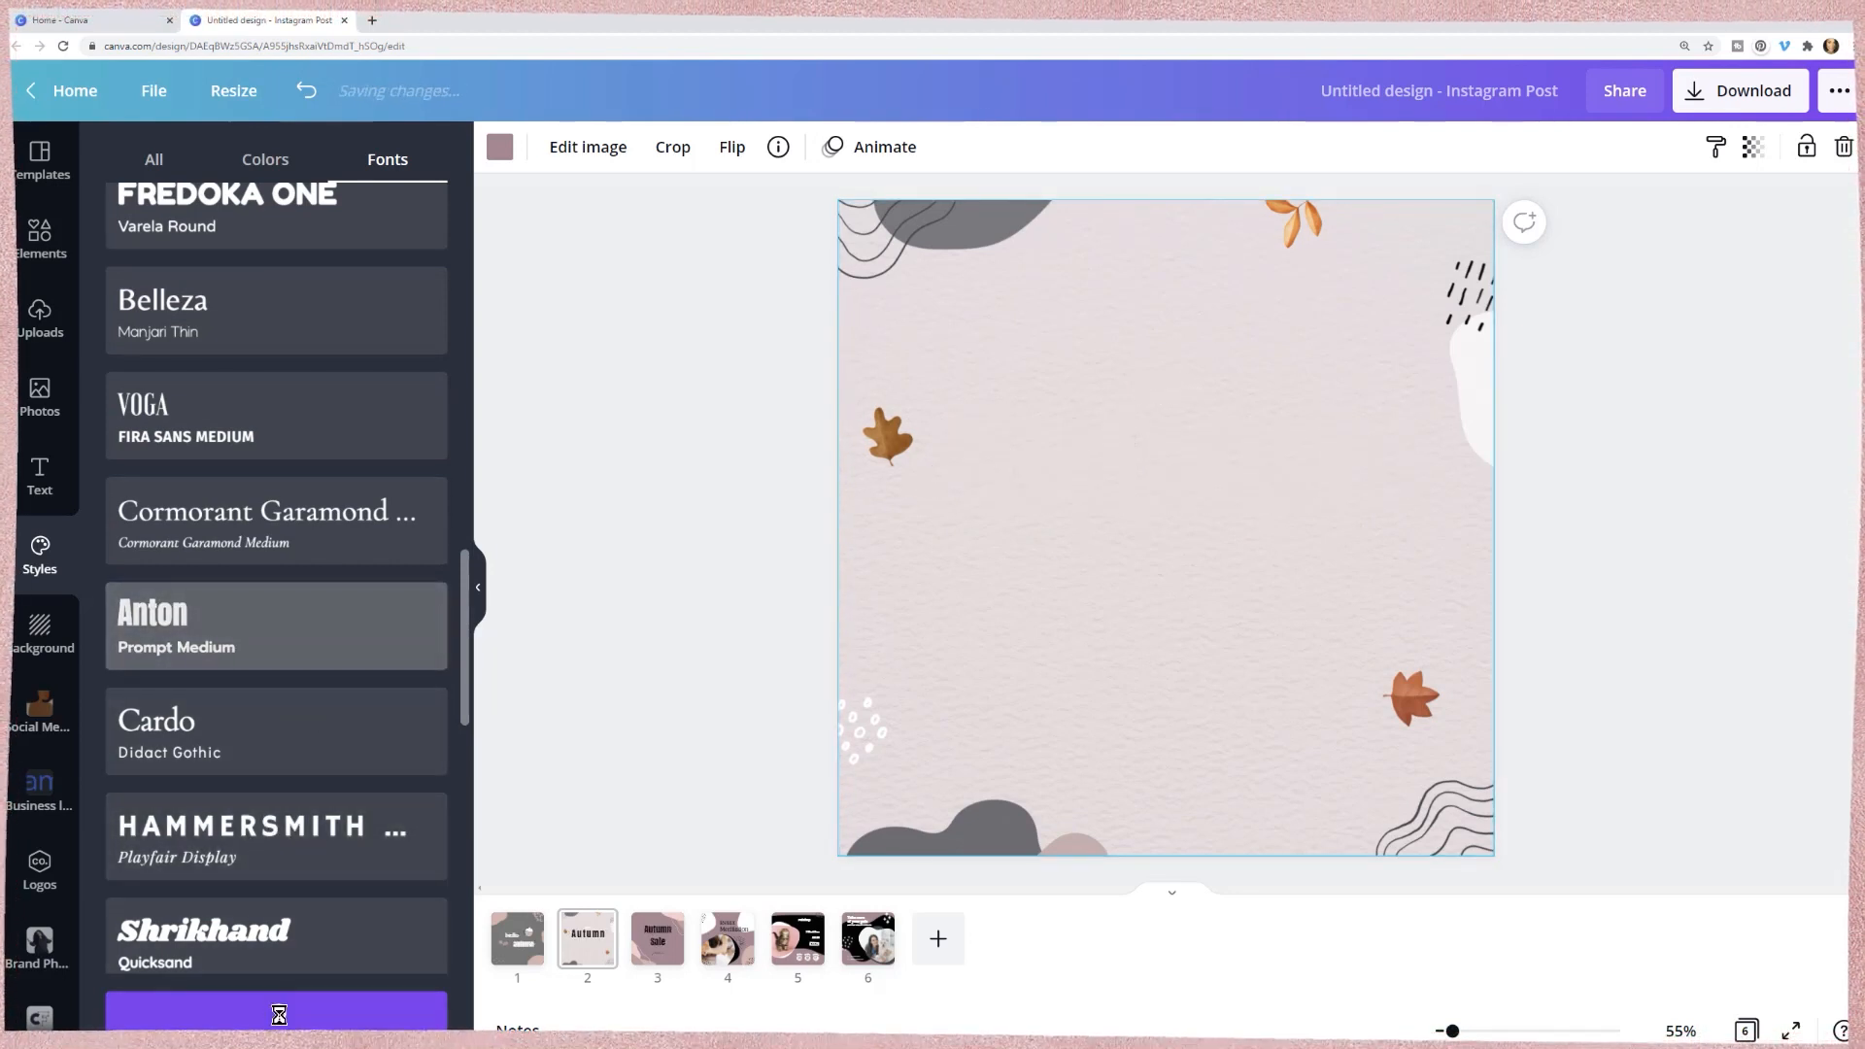
{"action": "left_click", "coordinate": [522, 961]}
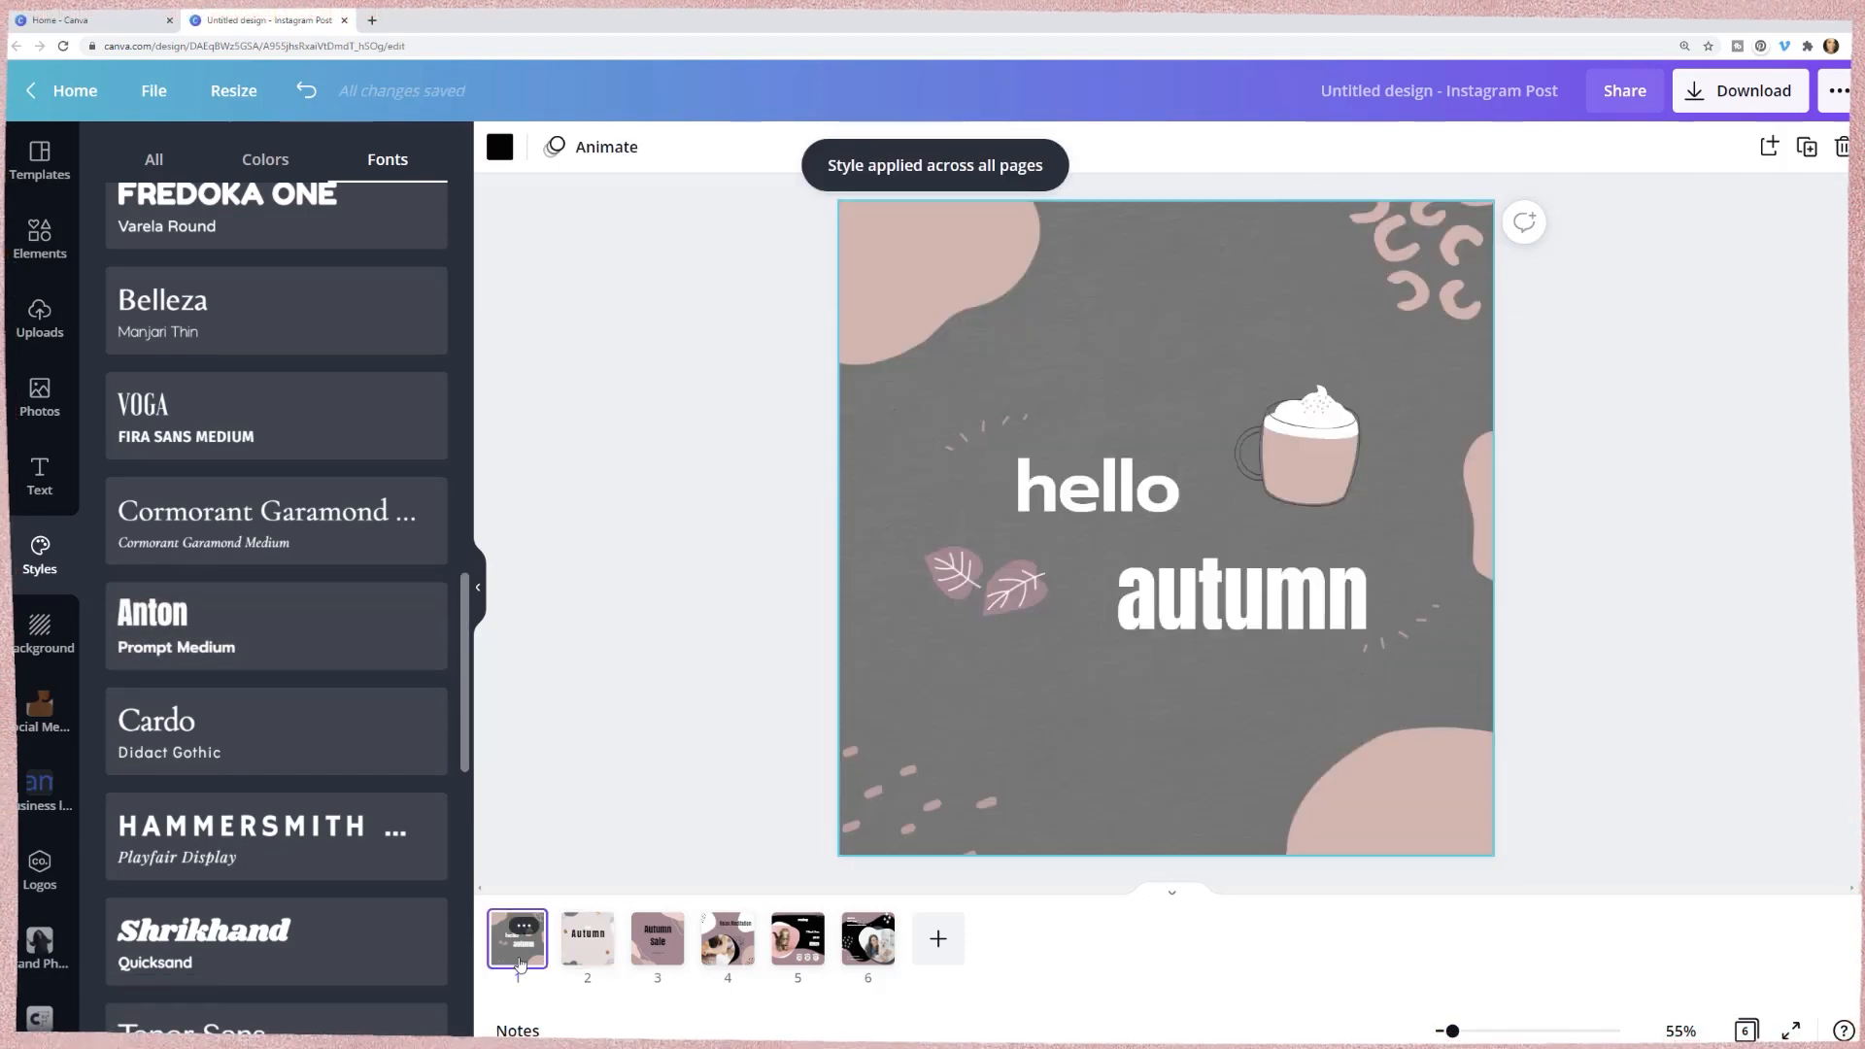
{"action": "left_click", "coordinate": [579, 967]}
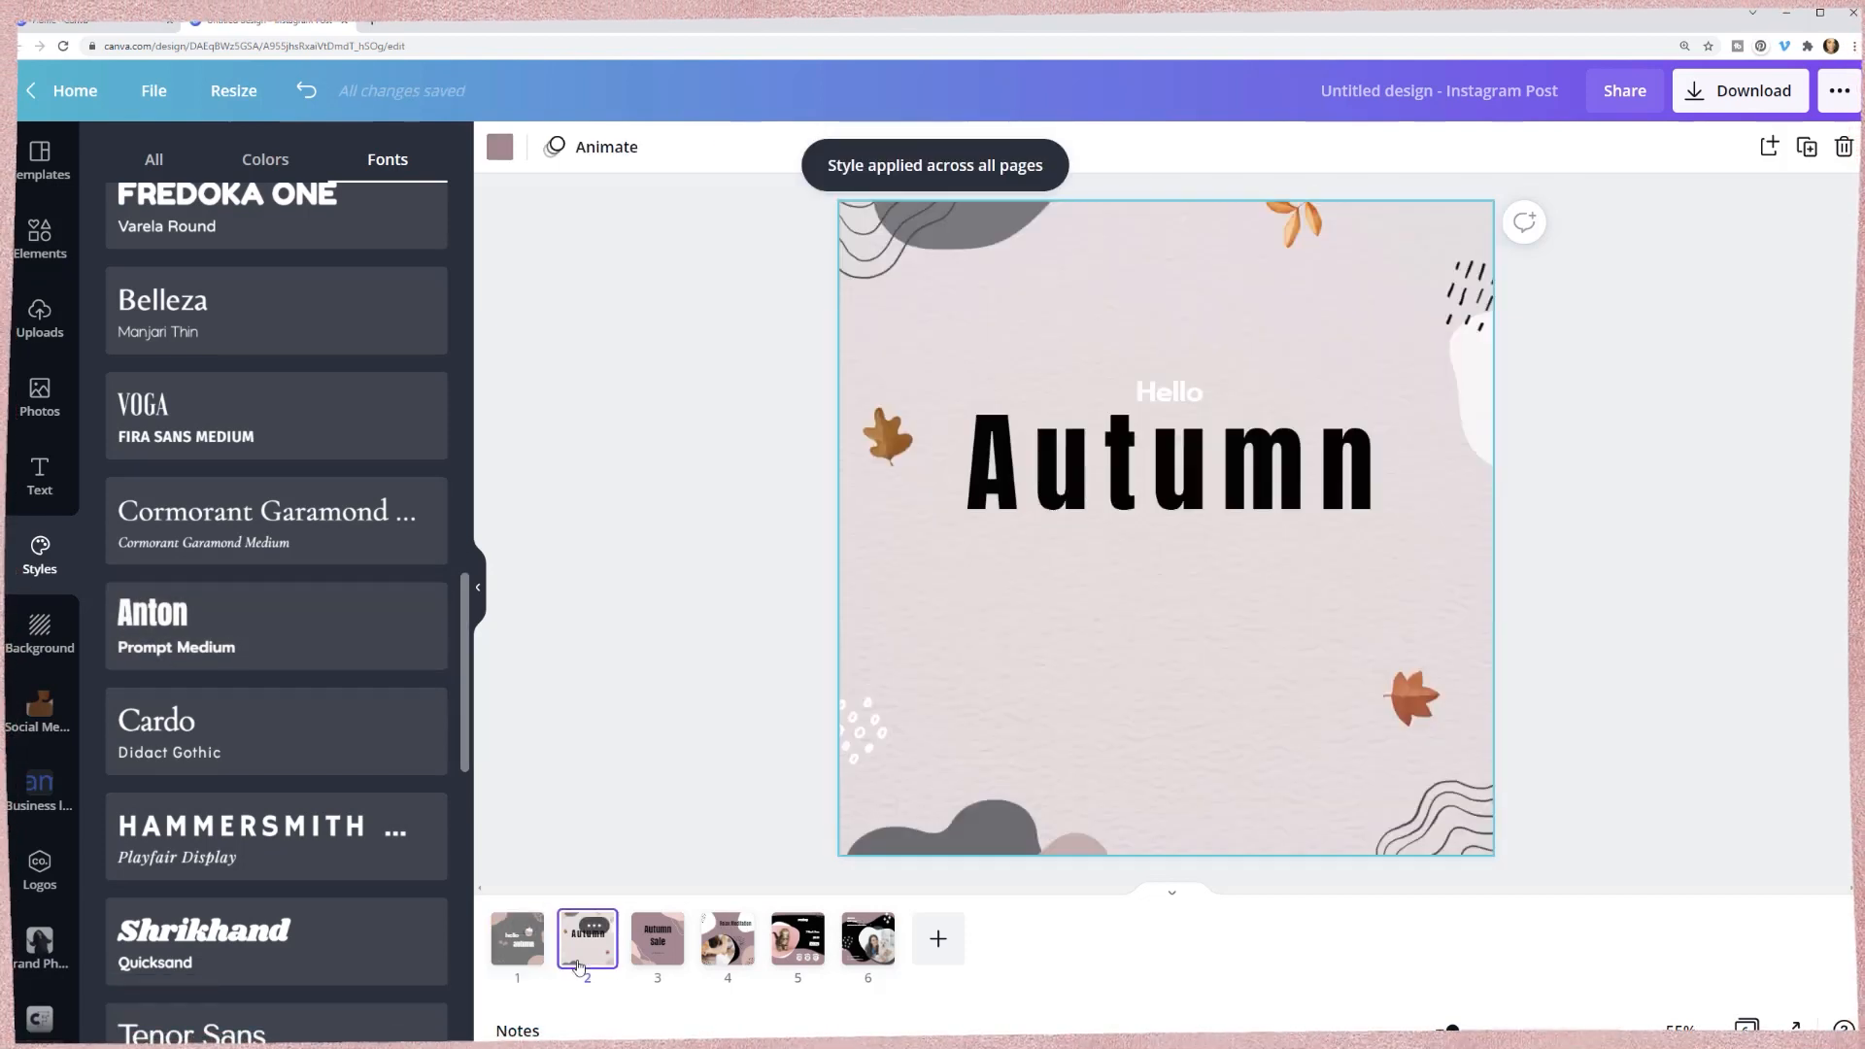
- Copy the mauve two-leaf graphic from page 1 and paste it onto page 2
{"action": "left_click", "coordinate": [1403, 709]}
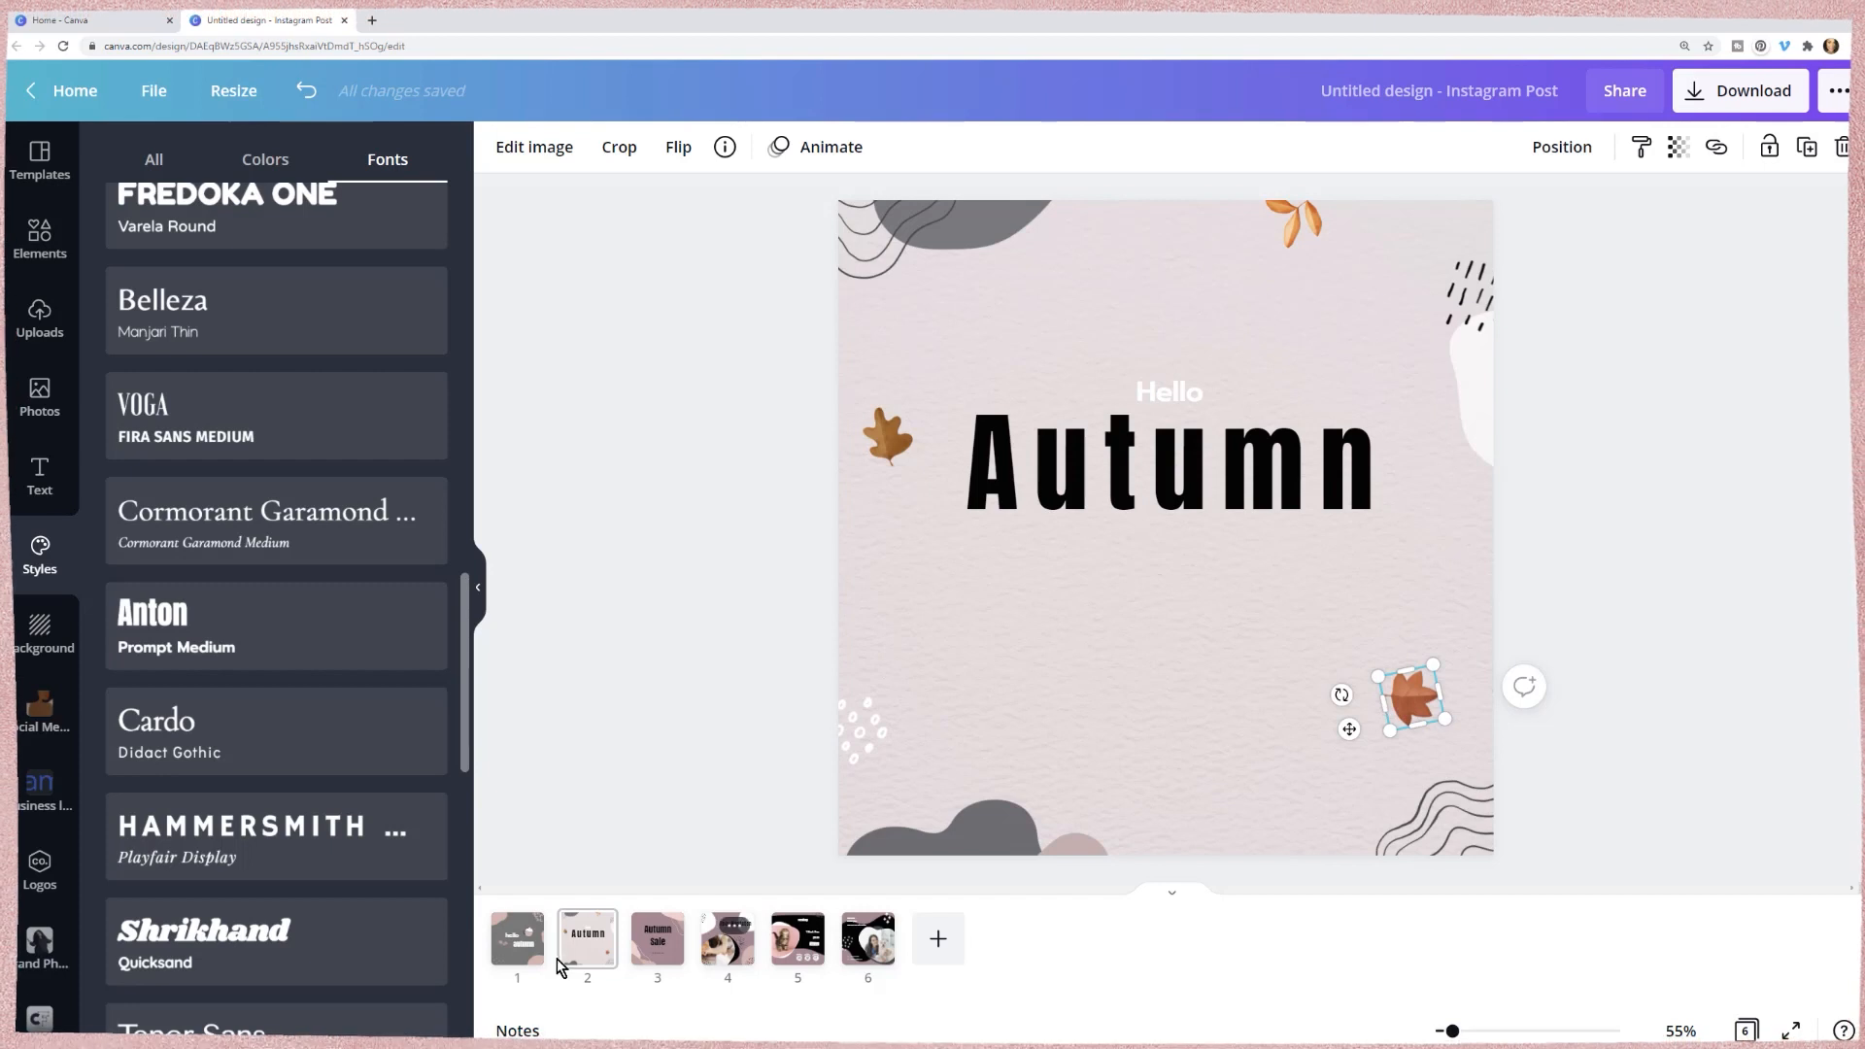
{"action": "left_click", "coordinate": [517, 962]}
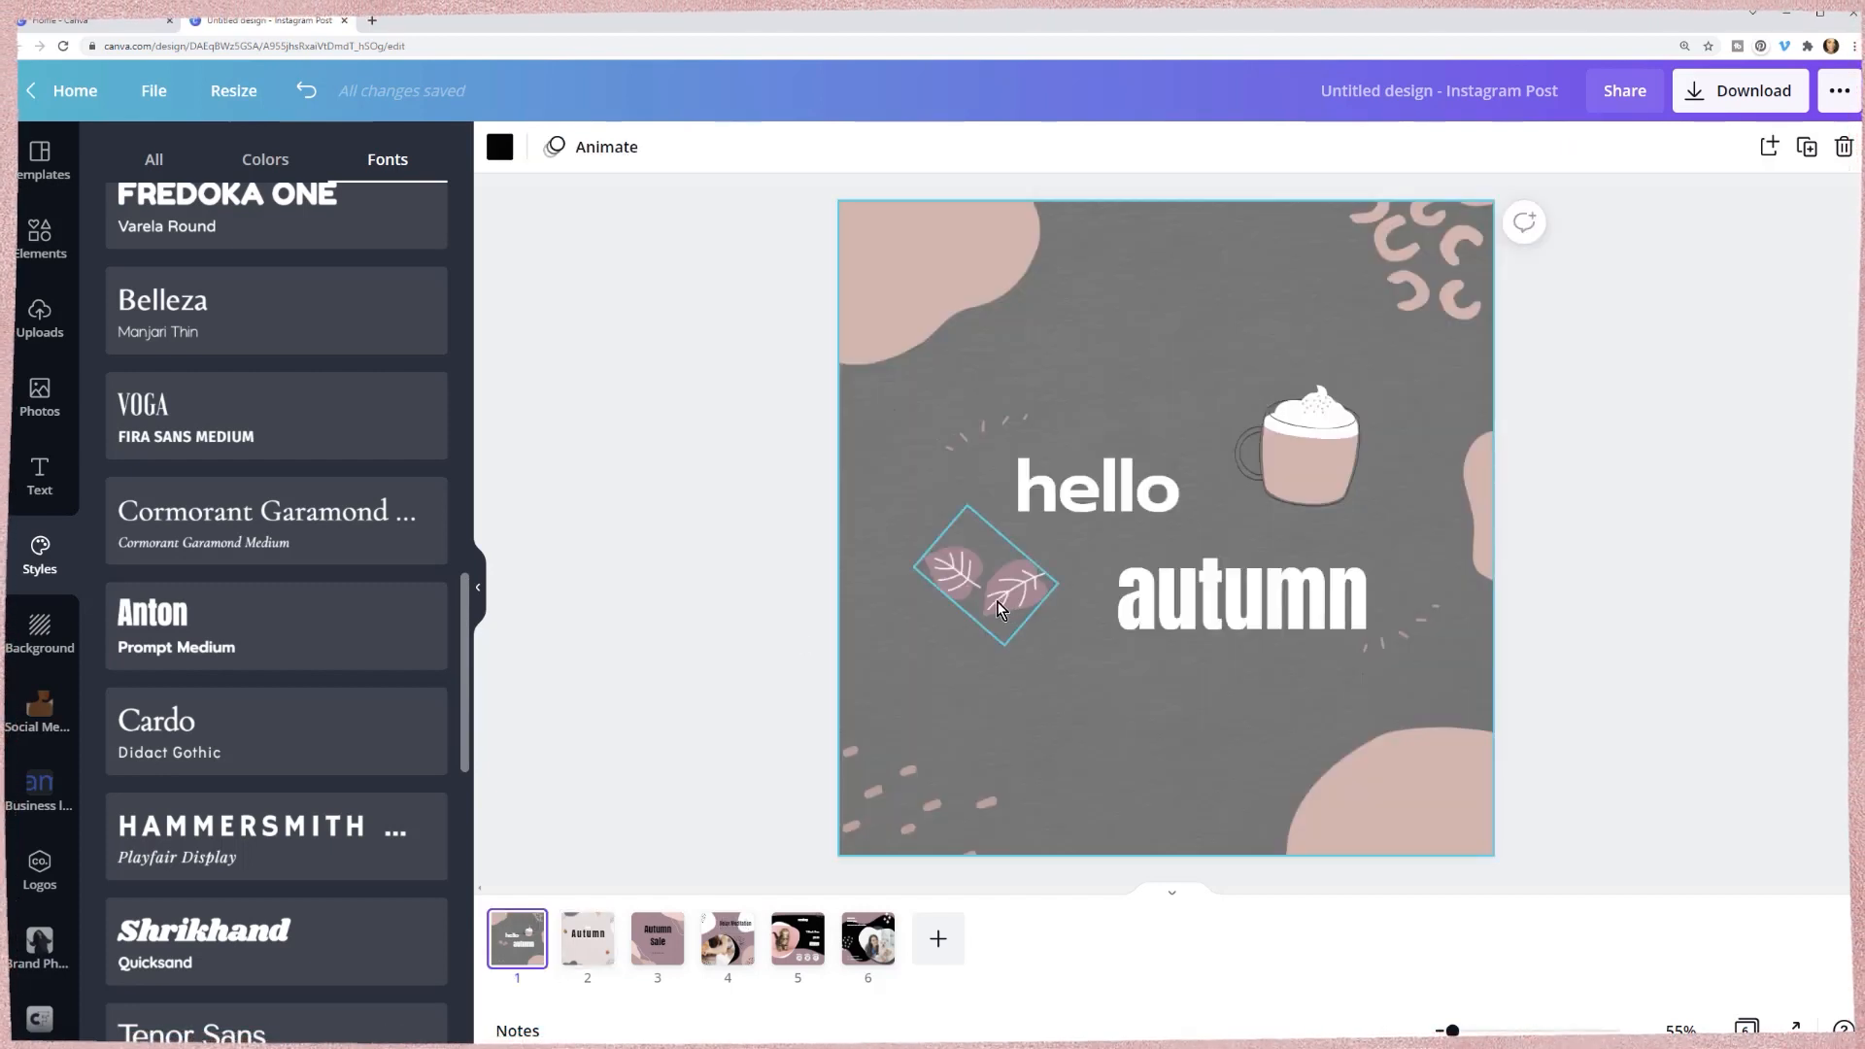
{"action": "left_click", "coordinate": [605, 966]}
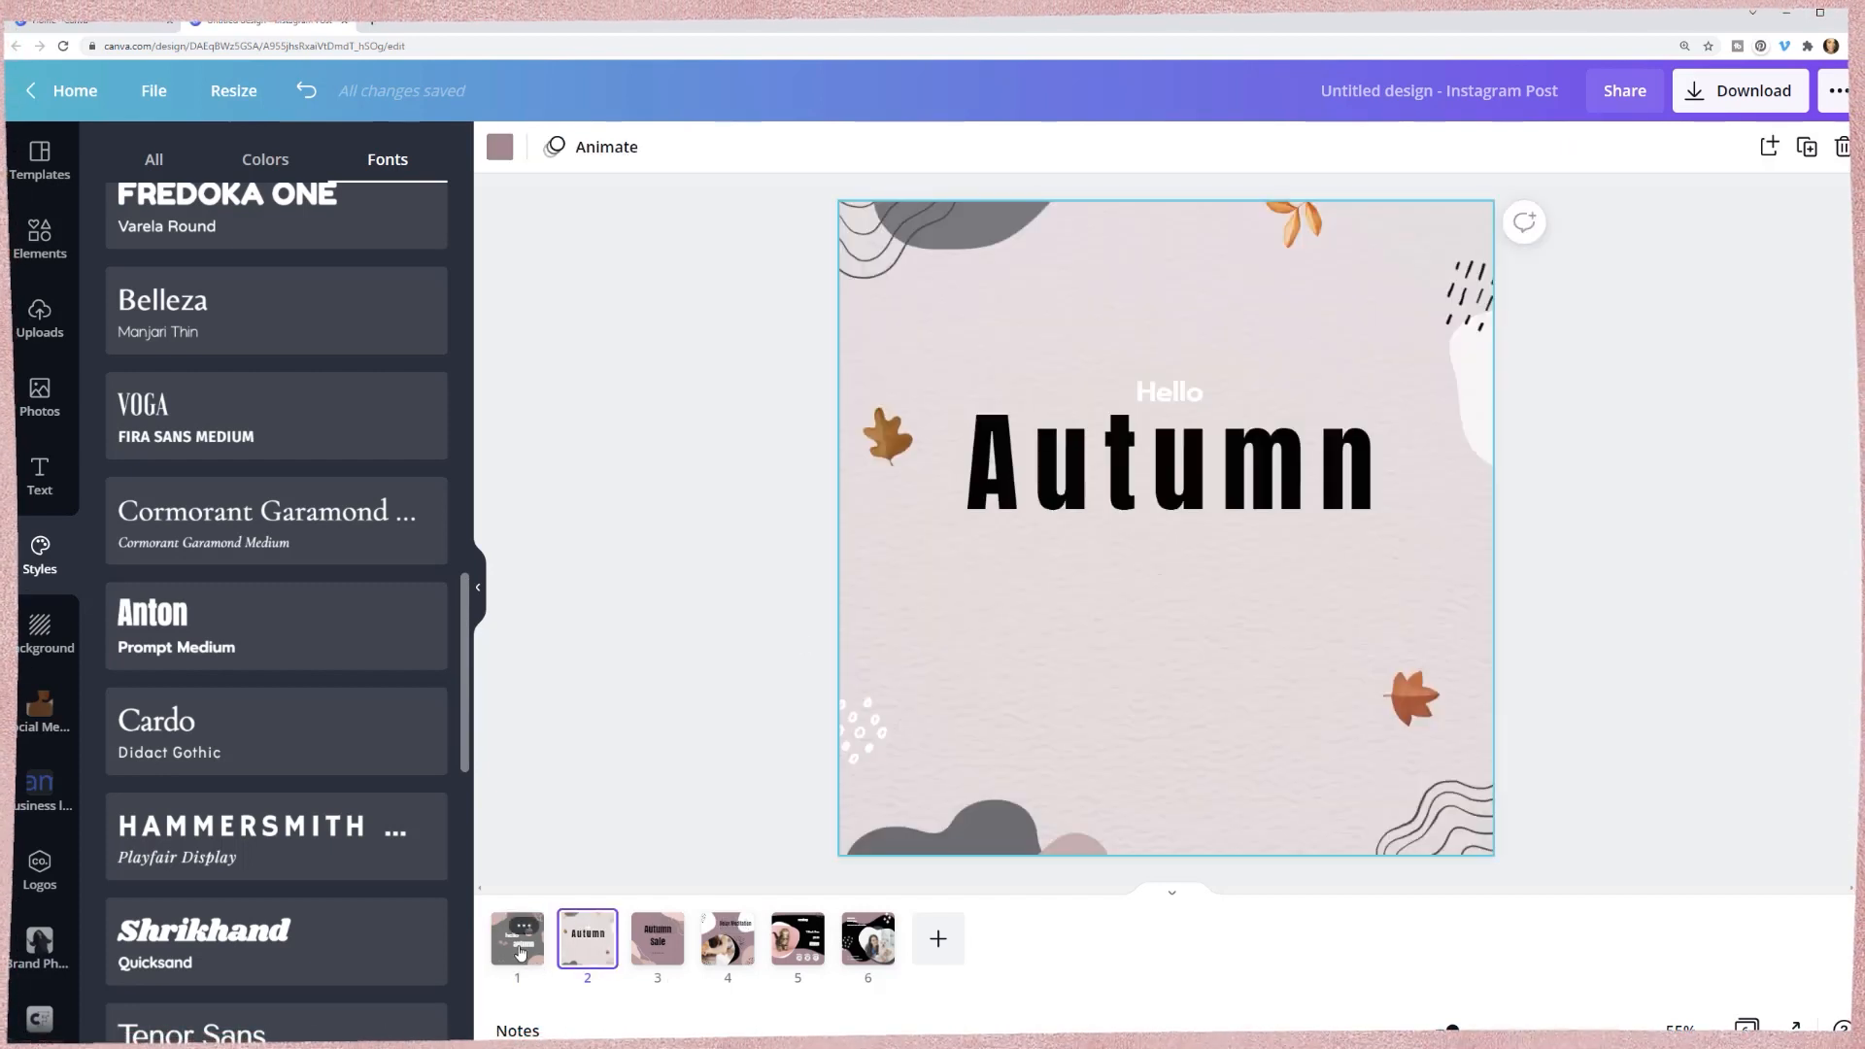
{"action": "left_click", "coordinate": [521, 950]}
{"action": "left_click", "coordinate": [981, 573]}
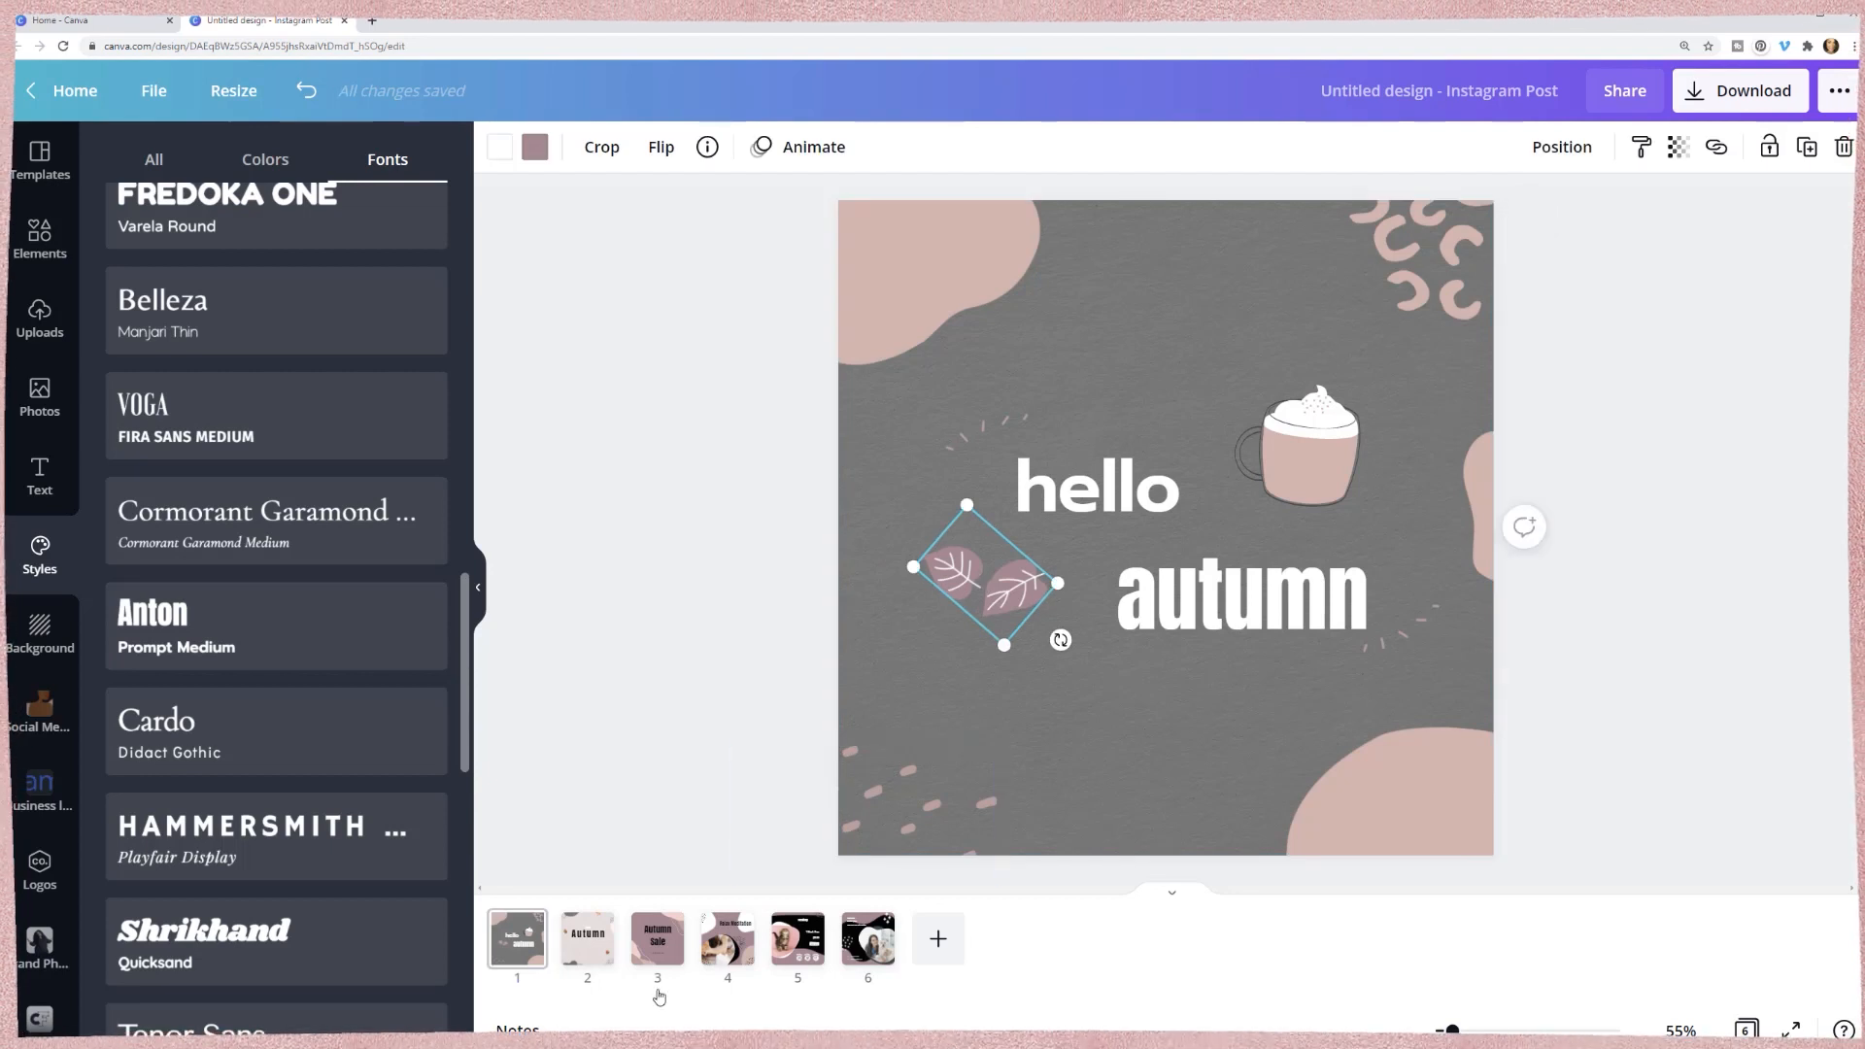
{"action": "right_click", "coordinate": [598, 937]}
{"action": "left_click", "coordinate": [1303, 673]}
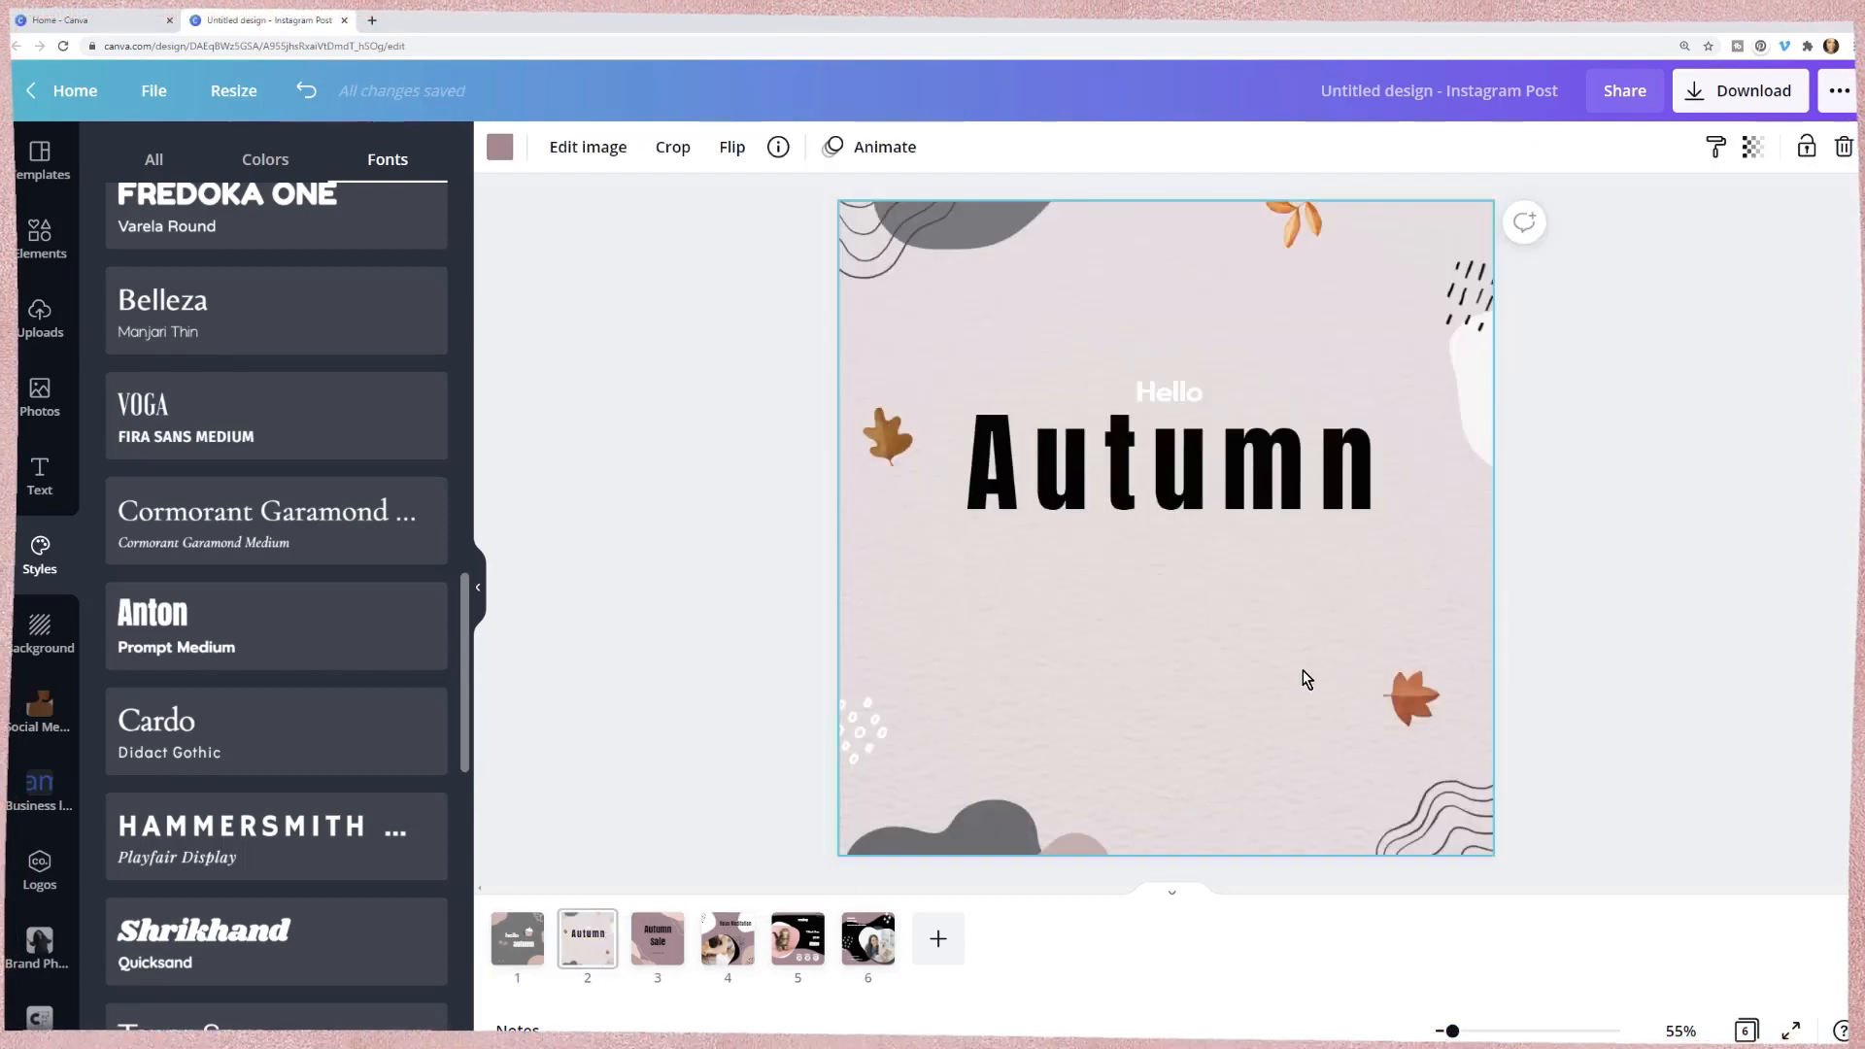
{"action": "key", "text": "ctrl+v"}
- Replace the orange-brown maple leaf in page 2's lower-right area with the pasted mauve leaves
{"action": "right_click", "coordinate": [984, 602]}
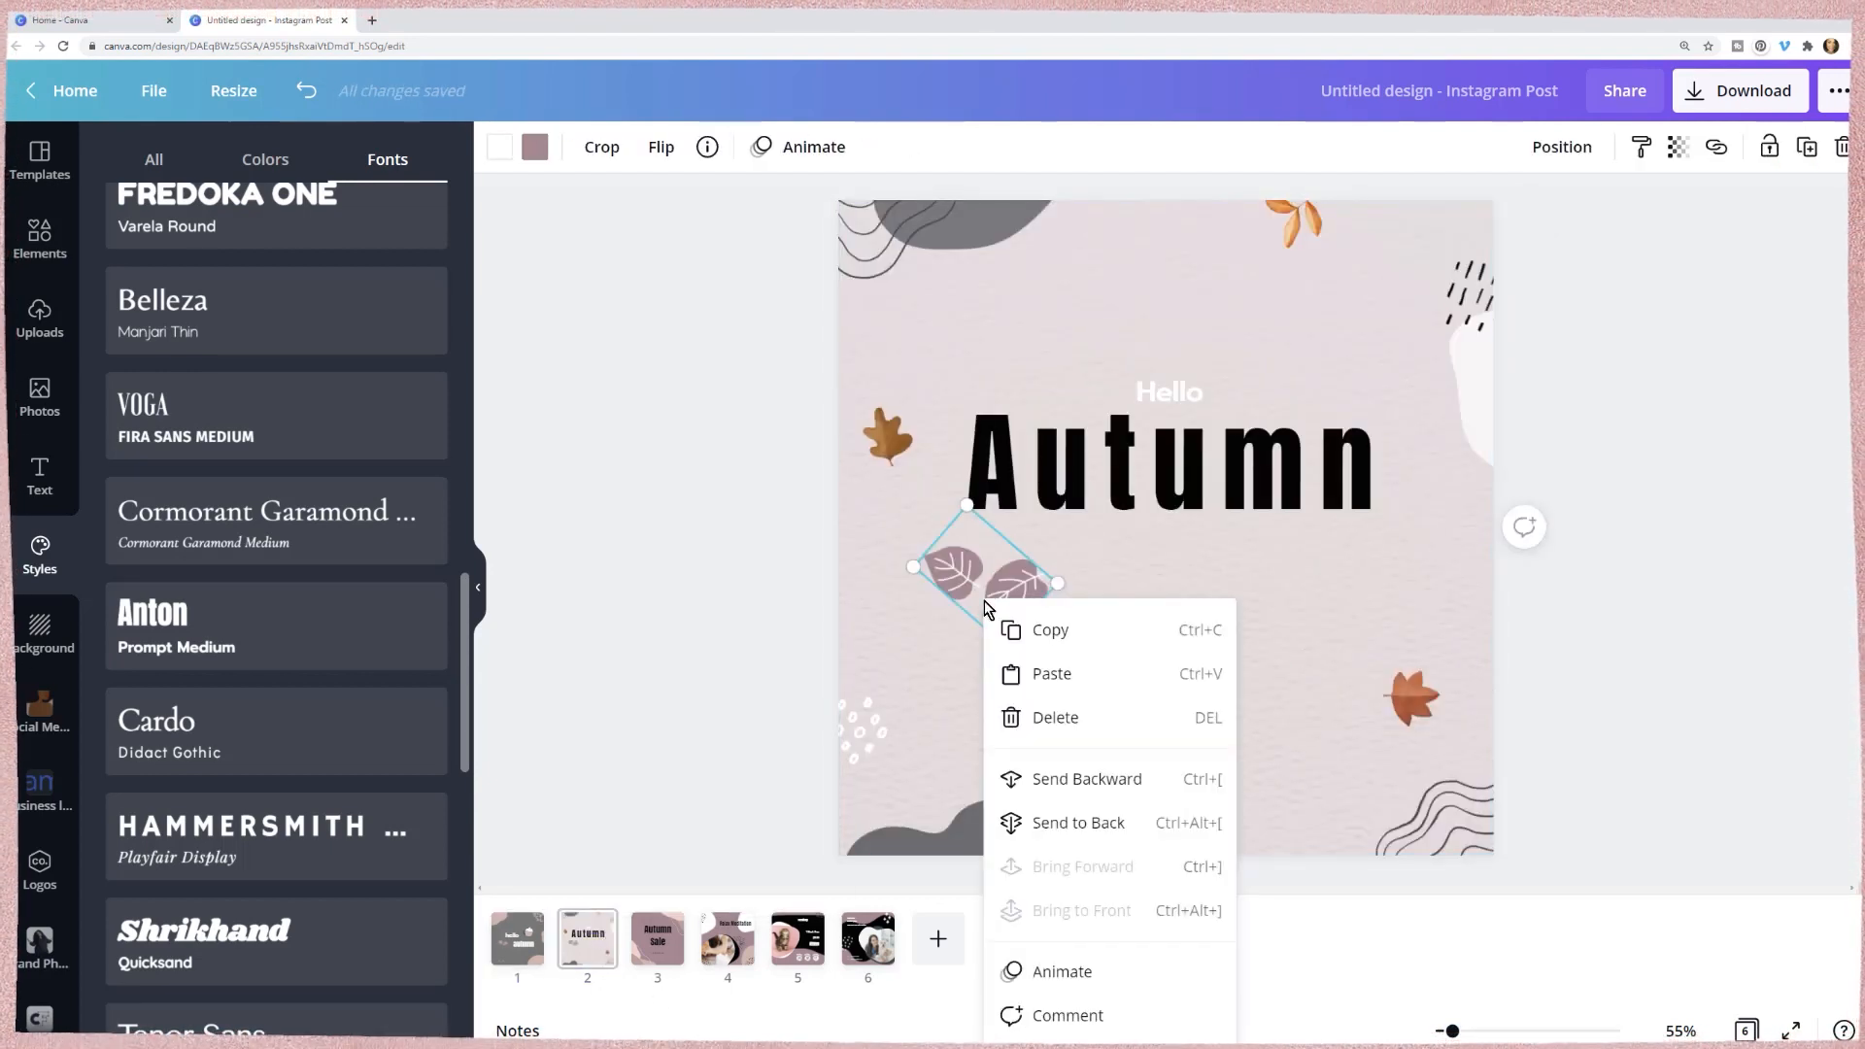
{"action": "left_click", "coordinate": [1232, 553]}
{"action": "left_click_drag", "start_coordinate": [1005, 585], "coordinate": [1176, 293]}
{"action": "left_click", "coordinate": [1408, 701]}
{"action": "key", "text": "Delete"}
- Replace the orange leaf at page 2's upper edge with another copy of the mauve leaves, partly cut off by the edge
{"action": "right_click", "coordinate": [1175, 294]}
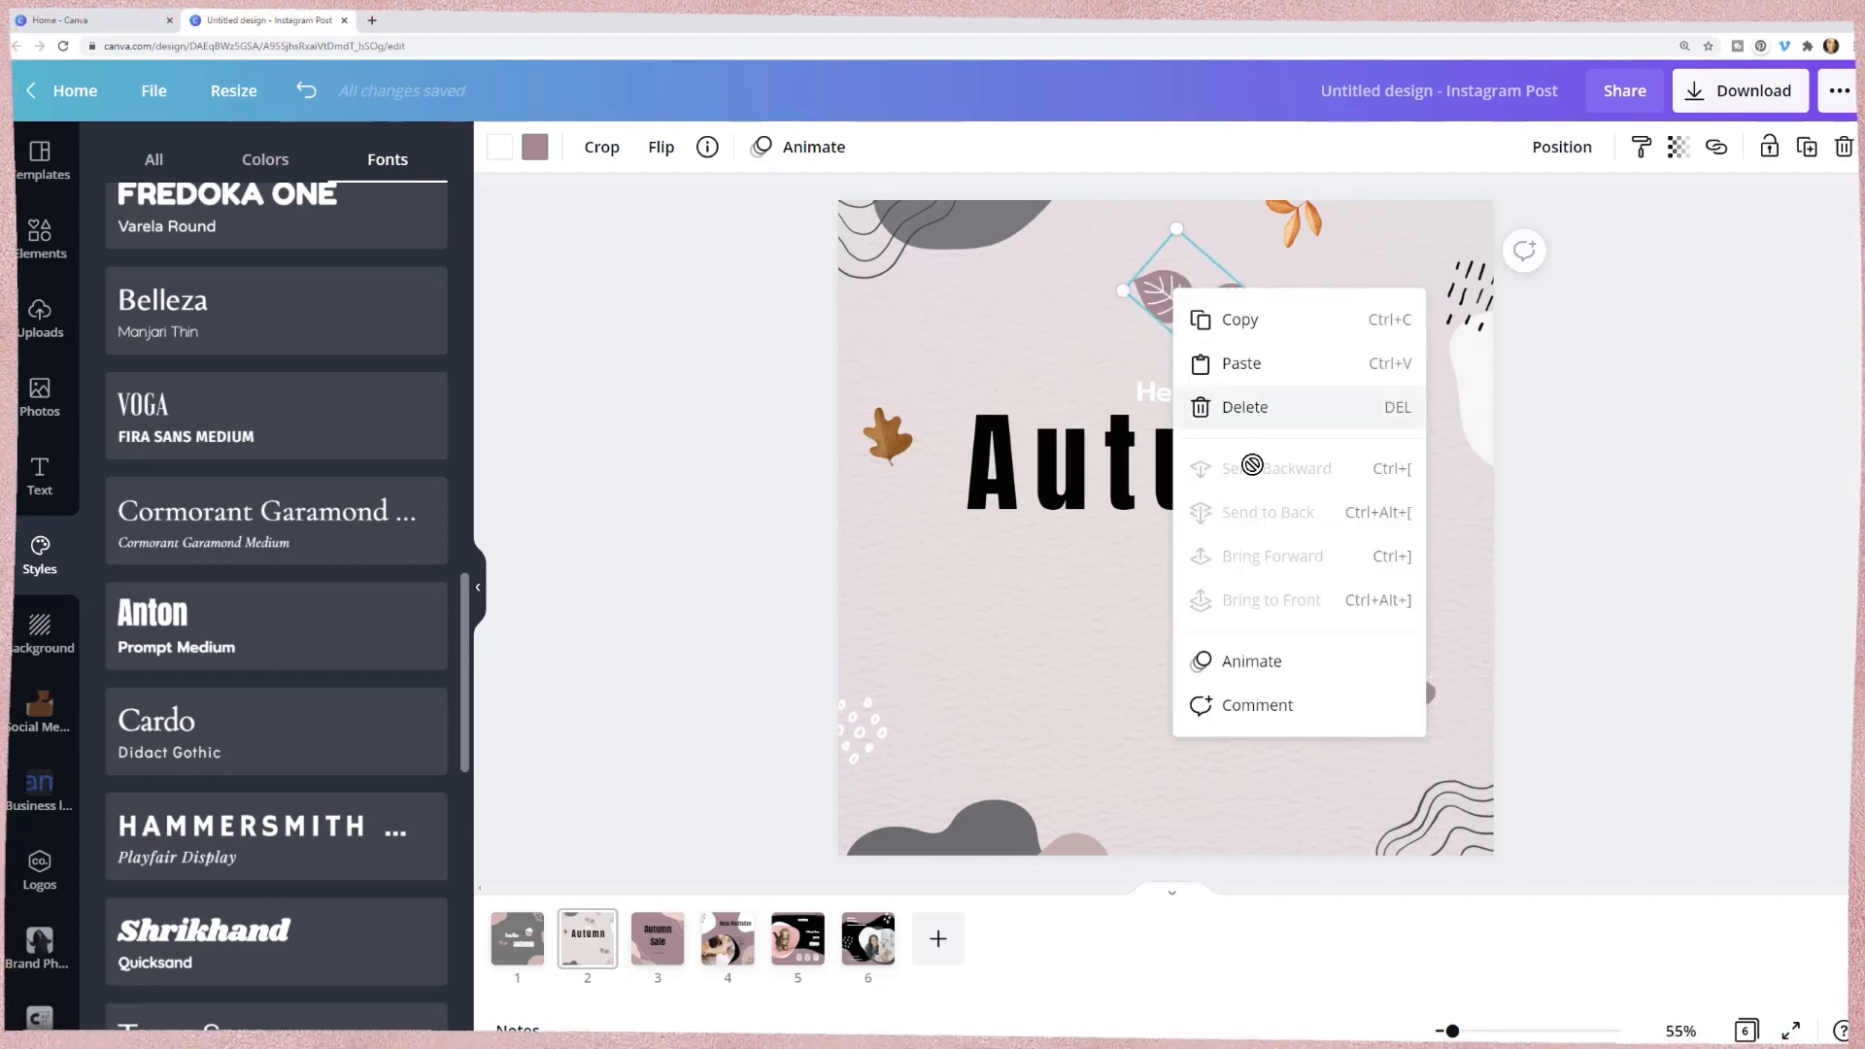
{"action": "left_click", "coordinate": [1075, 281]}
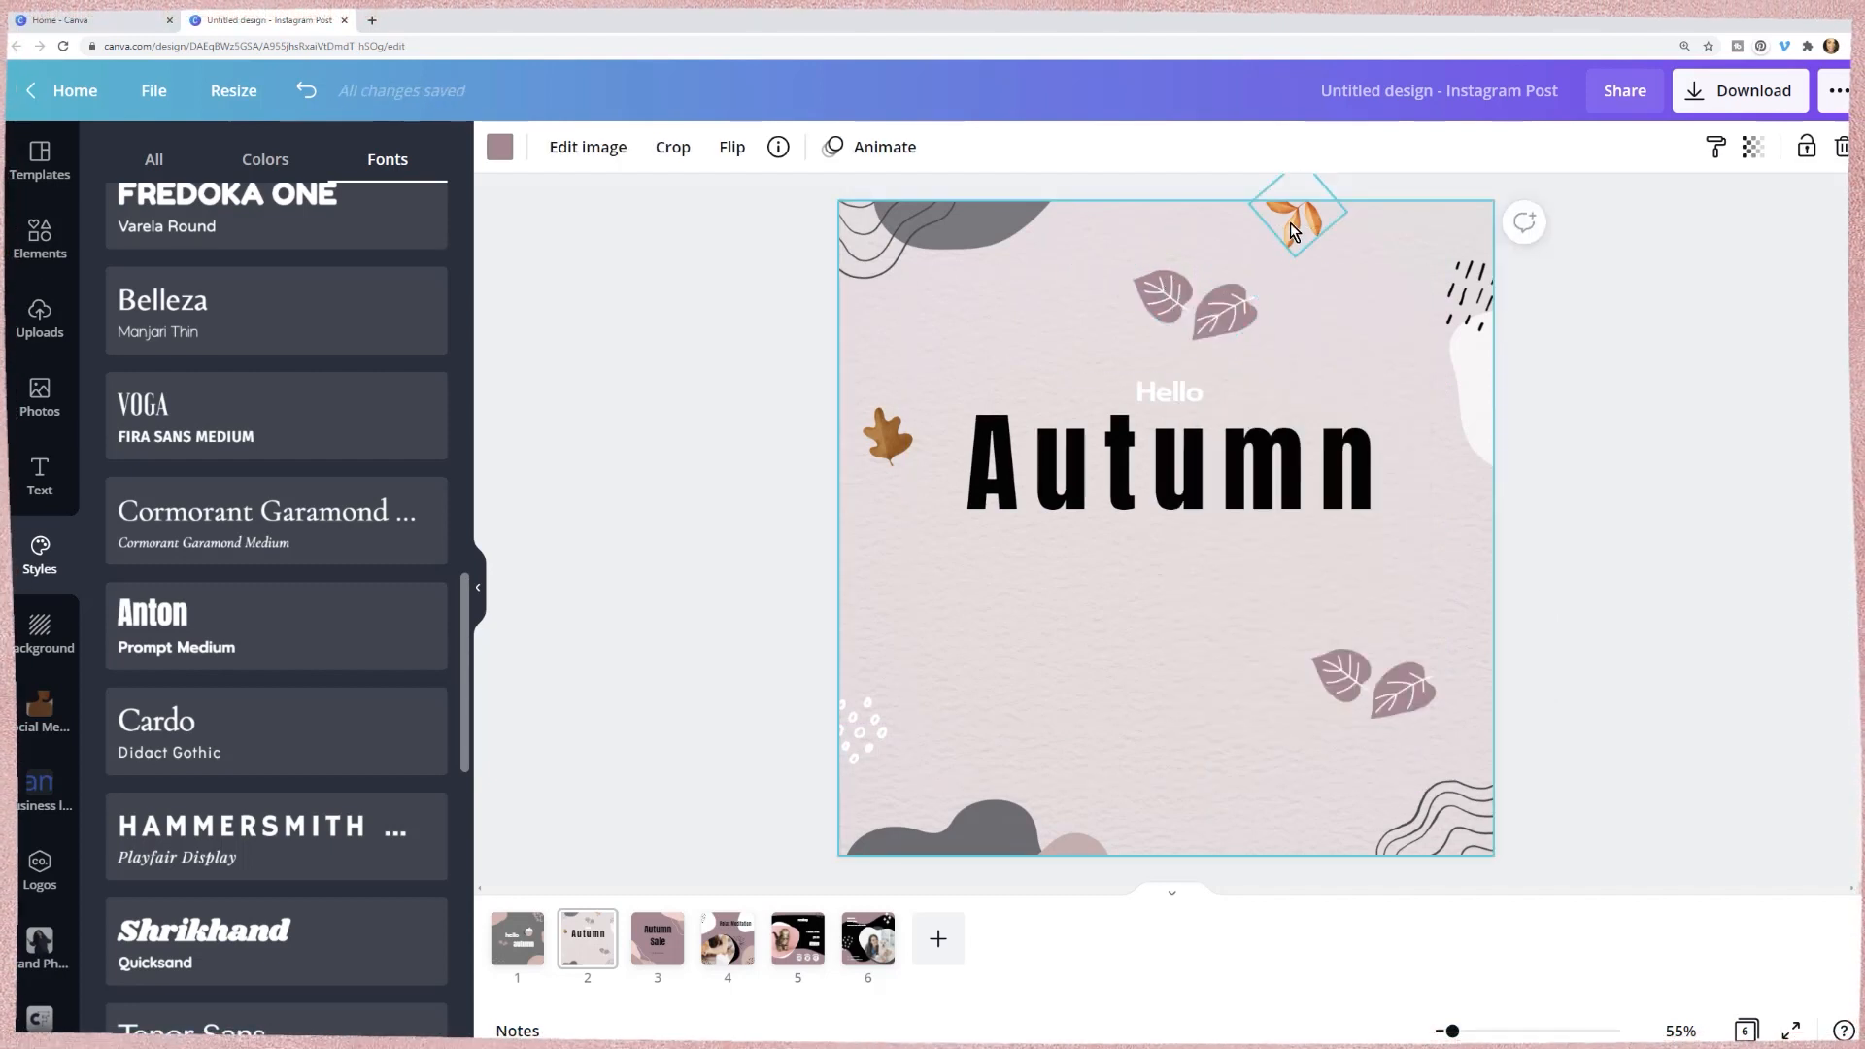
{"action": "left_click", "coordinate": [1287, 225]}
{"action": "key", "text": "Delete"}
{"action": "left_click_drag", "start_coordinate": [1181, 312], "coordinate": [874, 425]}
- Paste a third copy of the mauve leaves on page 2, delete the brown maple leaf and move the copy beside the Autumn title
{"action": "key", "text": "ctrl+v"}
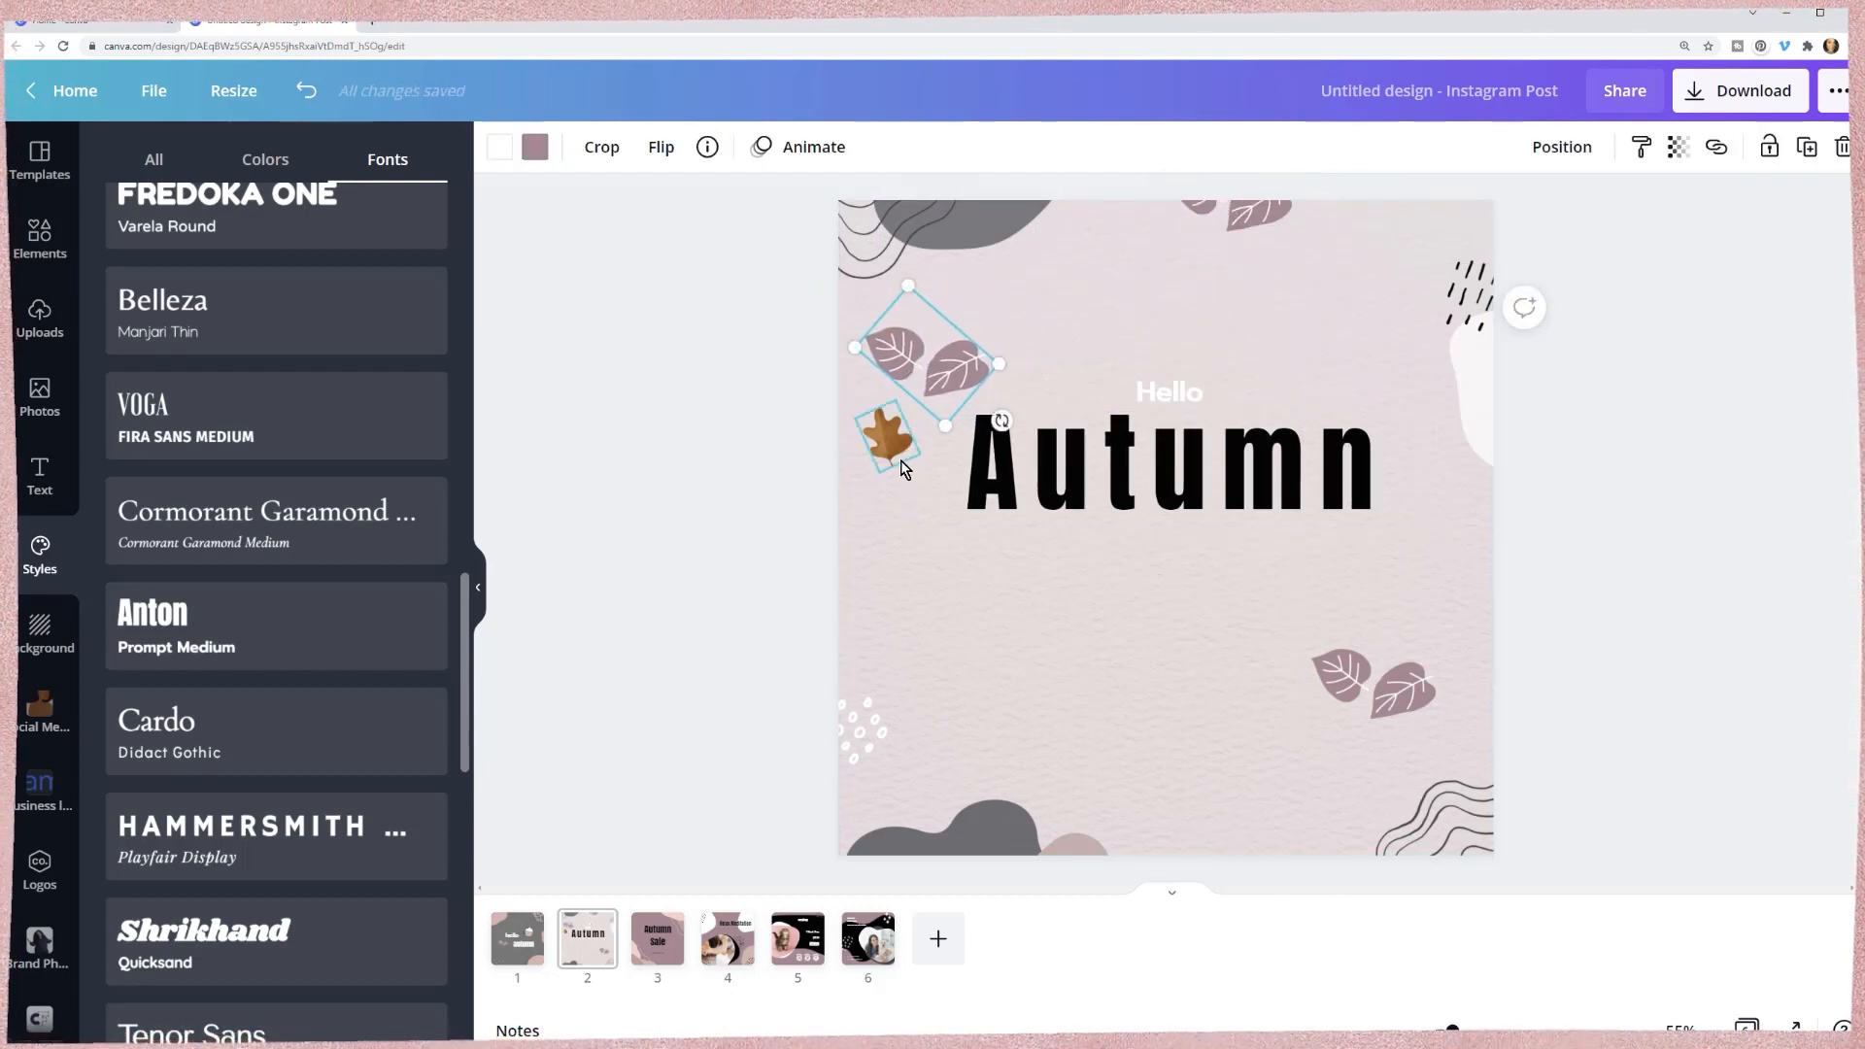
{"action": "left_click", "coordinate": [899, 443]}
{"action": "key", "text": "Delete"}
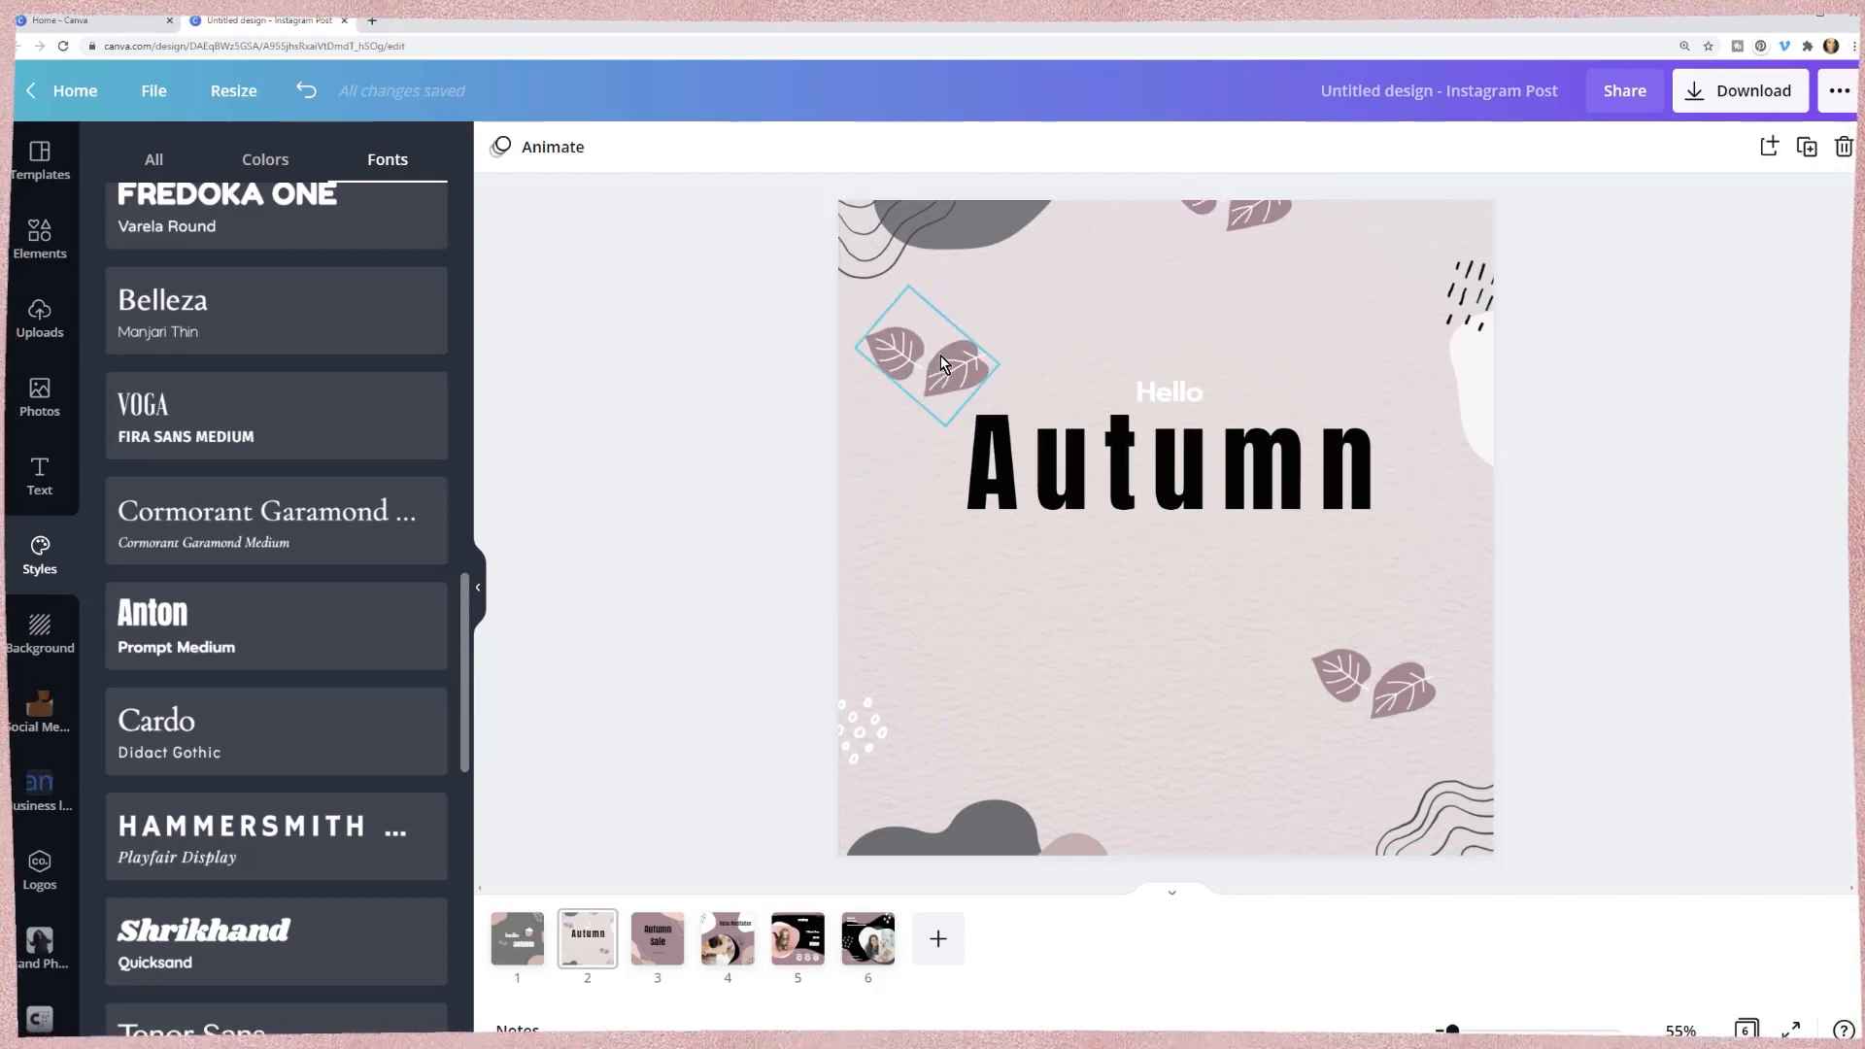
{"action": "left_click_drag", "start_coordinate": [941, 353], "coordinate": [932, 427]}
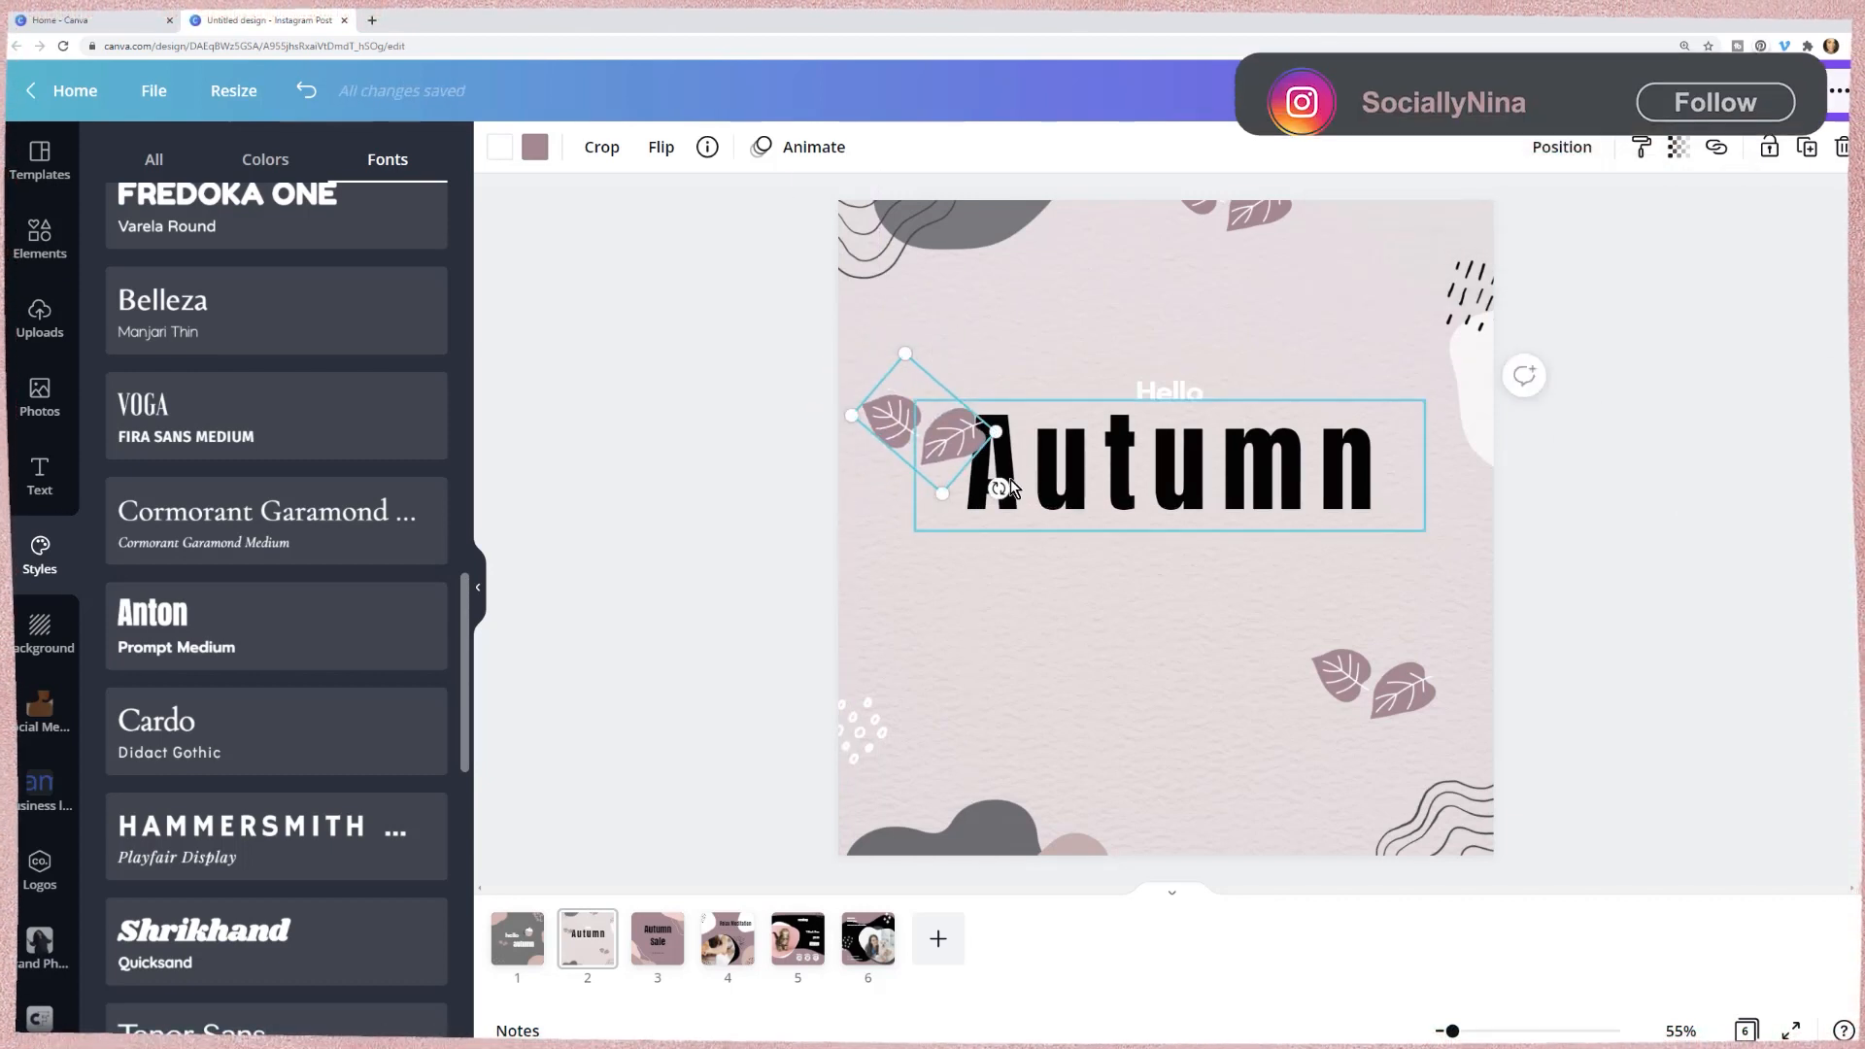
- Shrink and rotate the mauve leaves beside the Autumn title and place them just left of its first letter
{"action": "left_click_drag", "start_coordinate": [998, 488], "coordinate": [900, 432]}
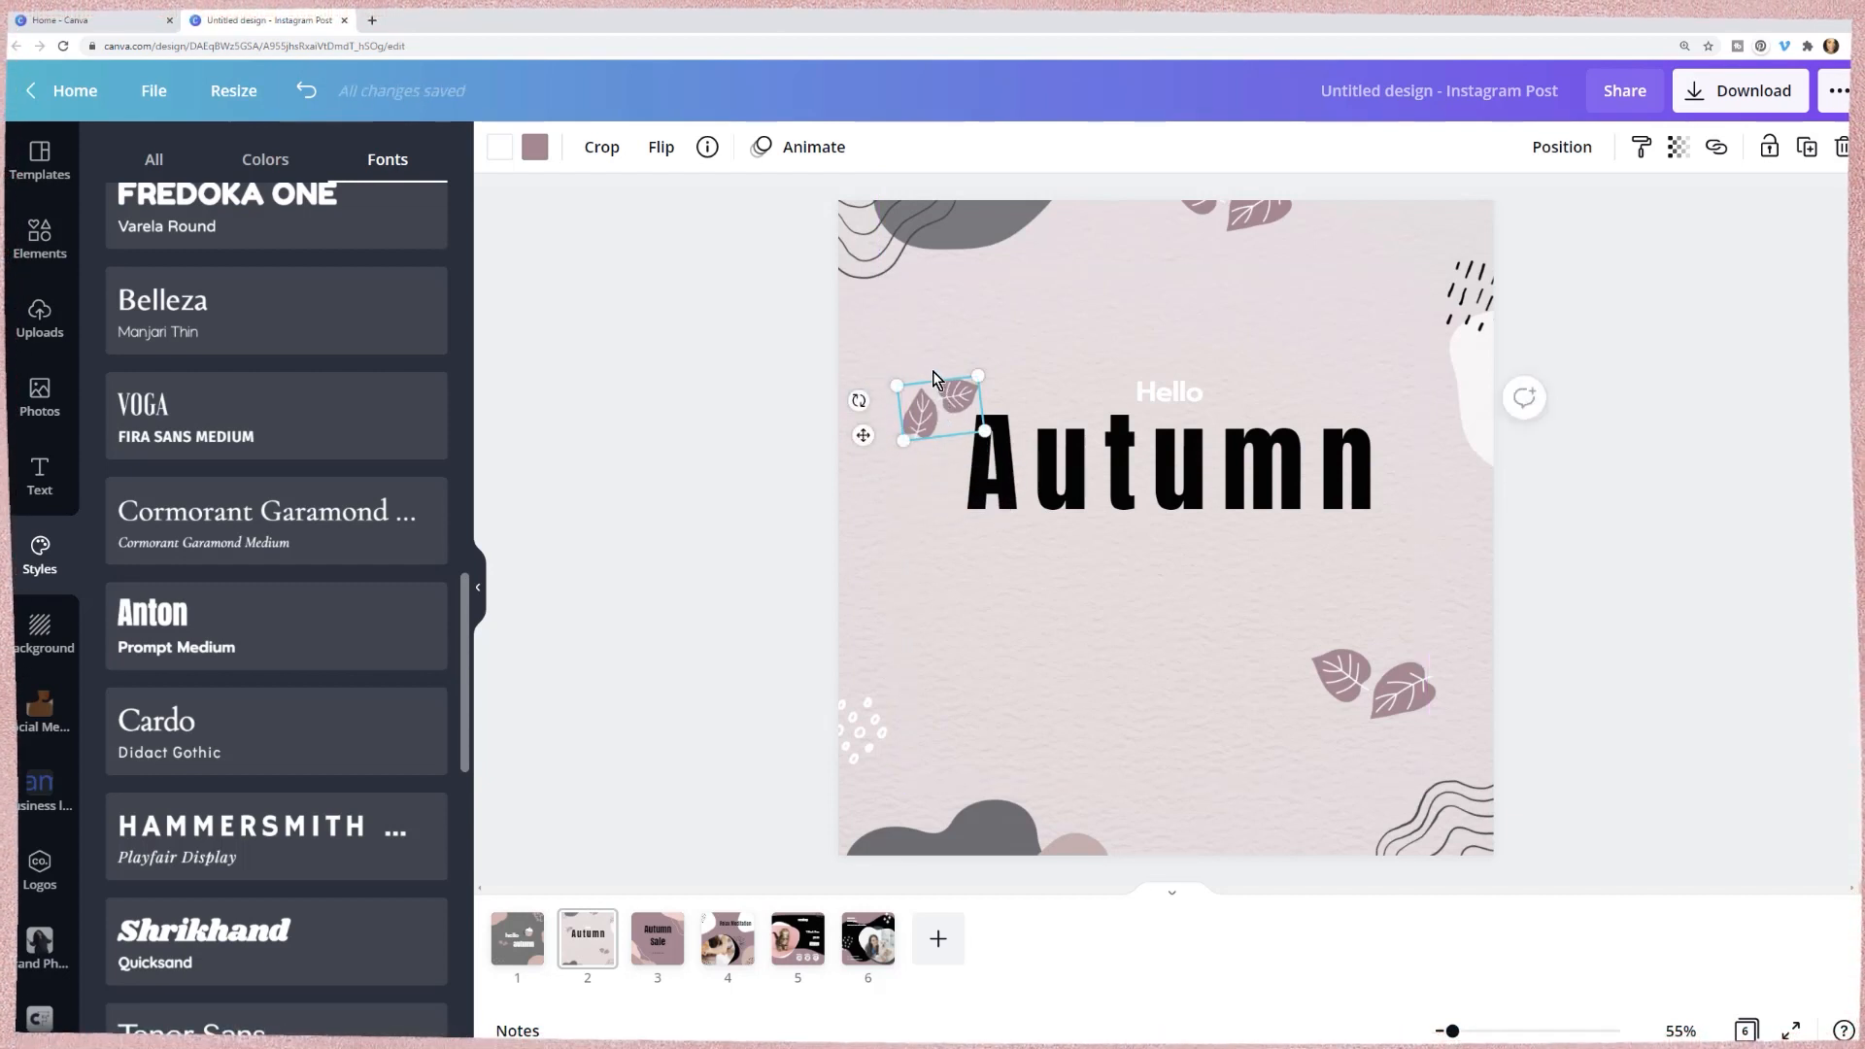
{"action": "left_click", "coordinate": [770, 466]}
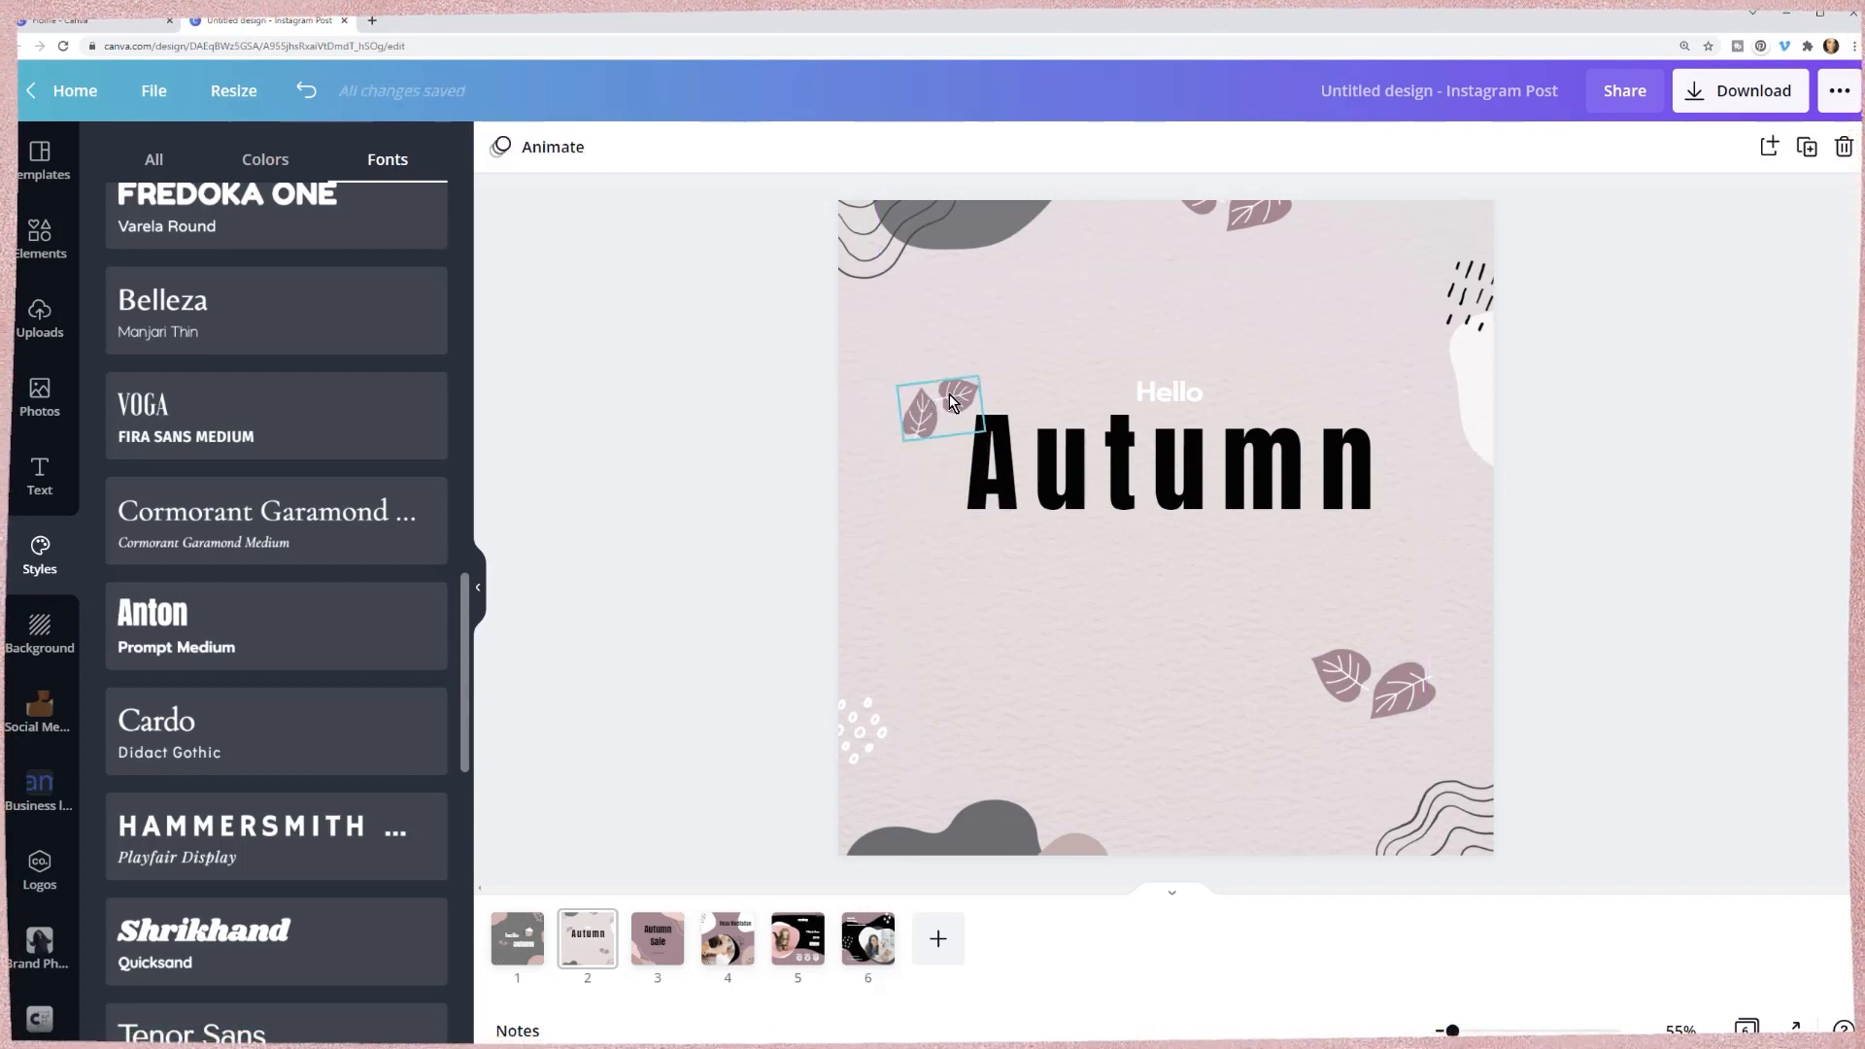
{"action": "left_click", "coordinate": [926, 412]}
{"action": "left_click_drag", "start_coordinate": [861, 439], "coordinate": [840, 468]}
{"action": "left_click", "coordinate": [1664, 488]}
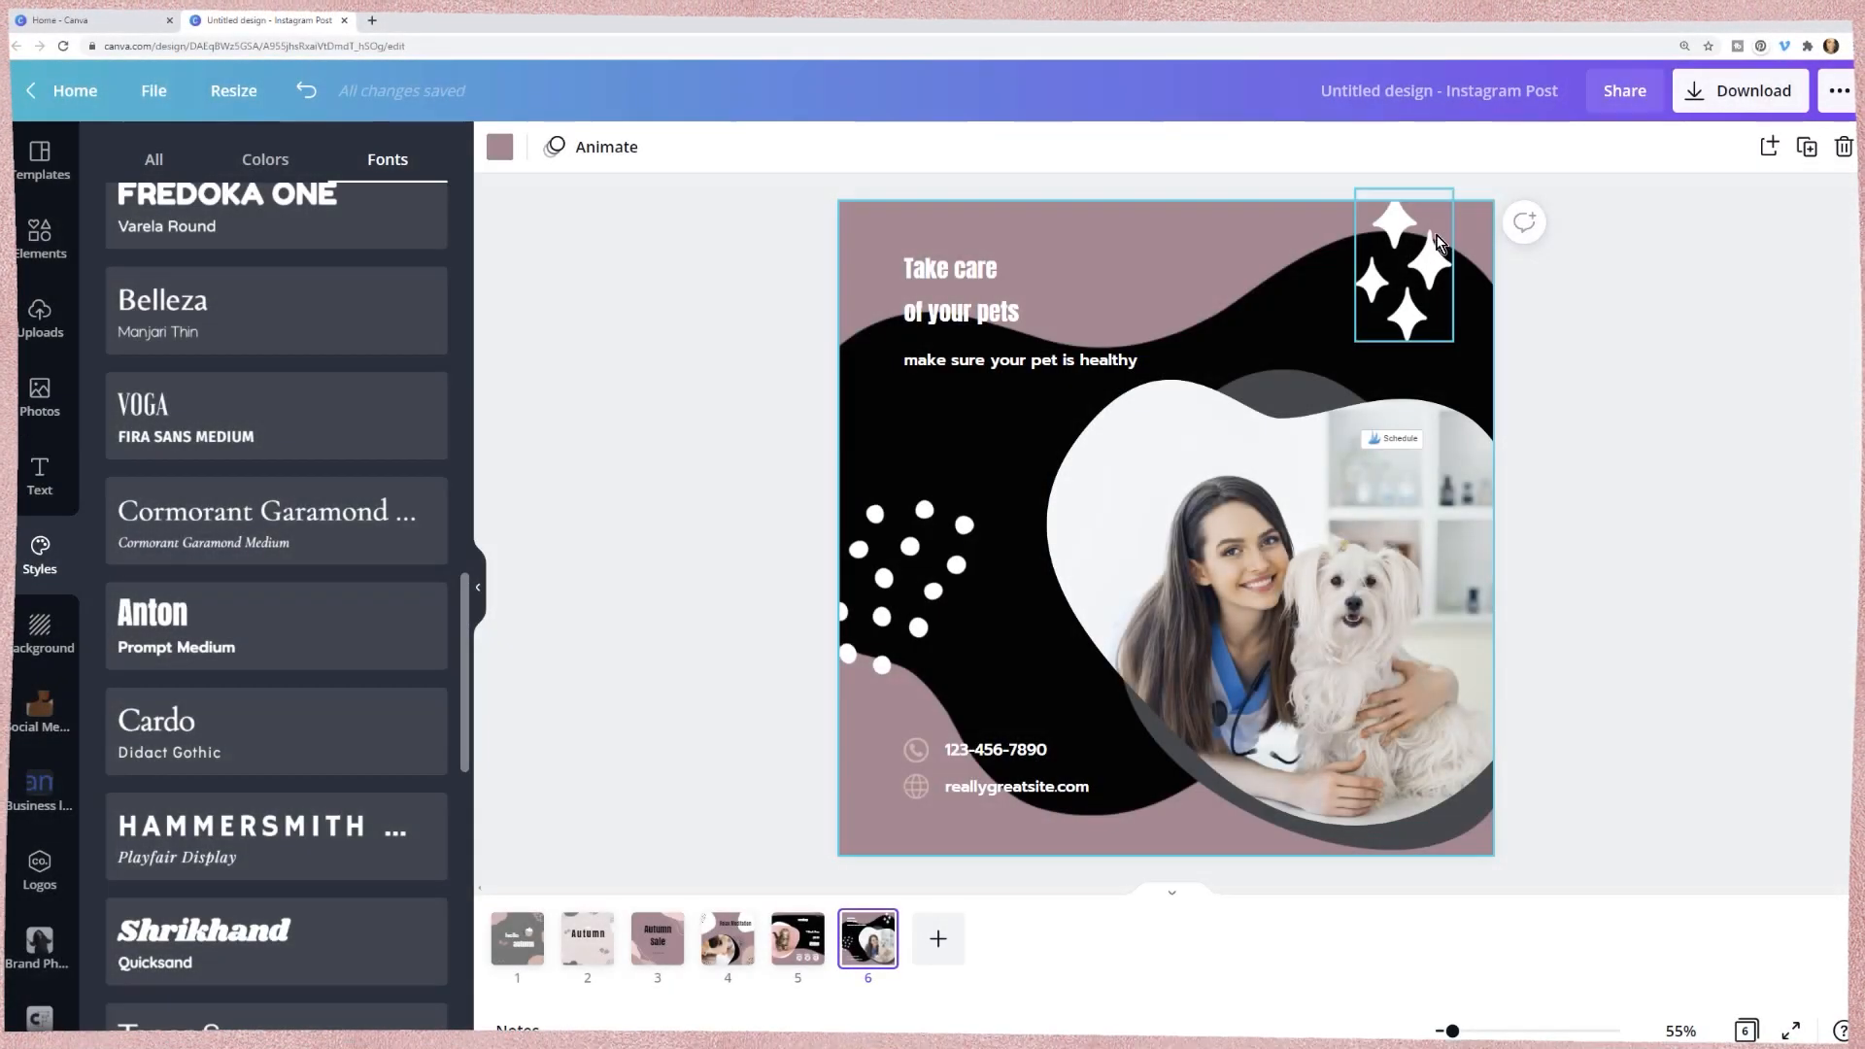
- Delete the white sparkle-stars graphic from page 6's upper-right corner
{"action": "left_click", "coordinate": [1436, 243]}
{"action": "key", "text": "Escape"}
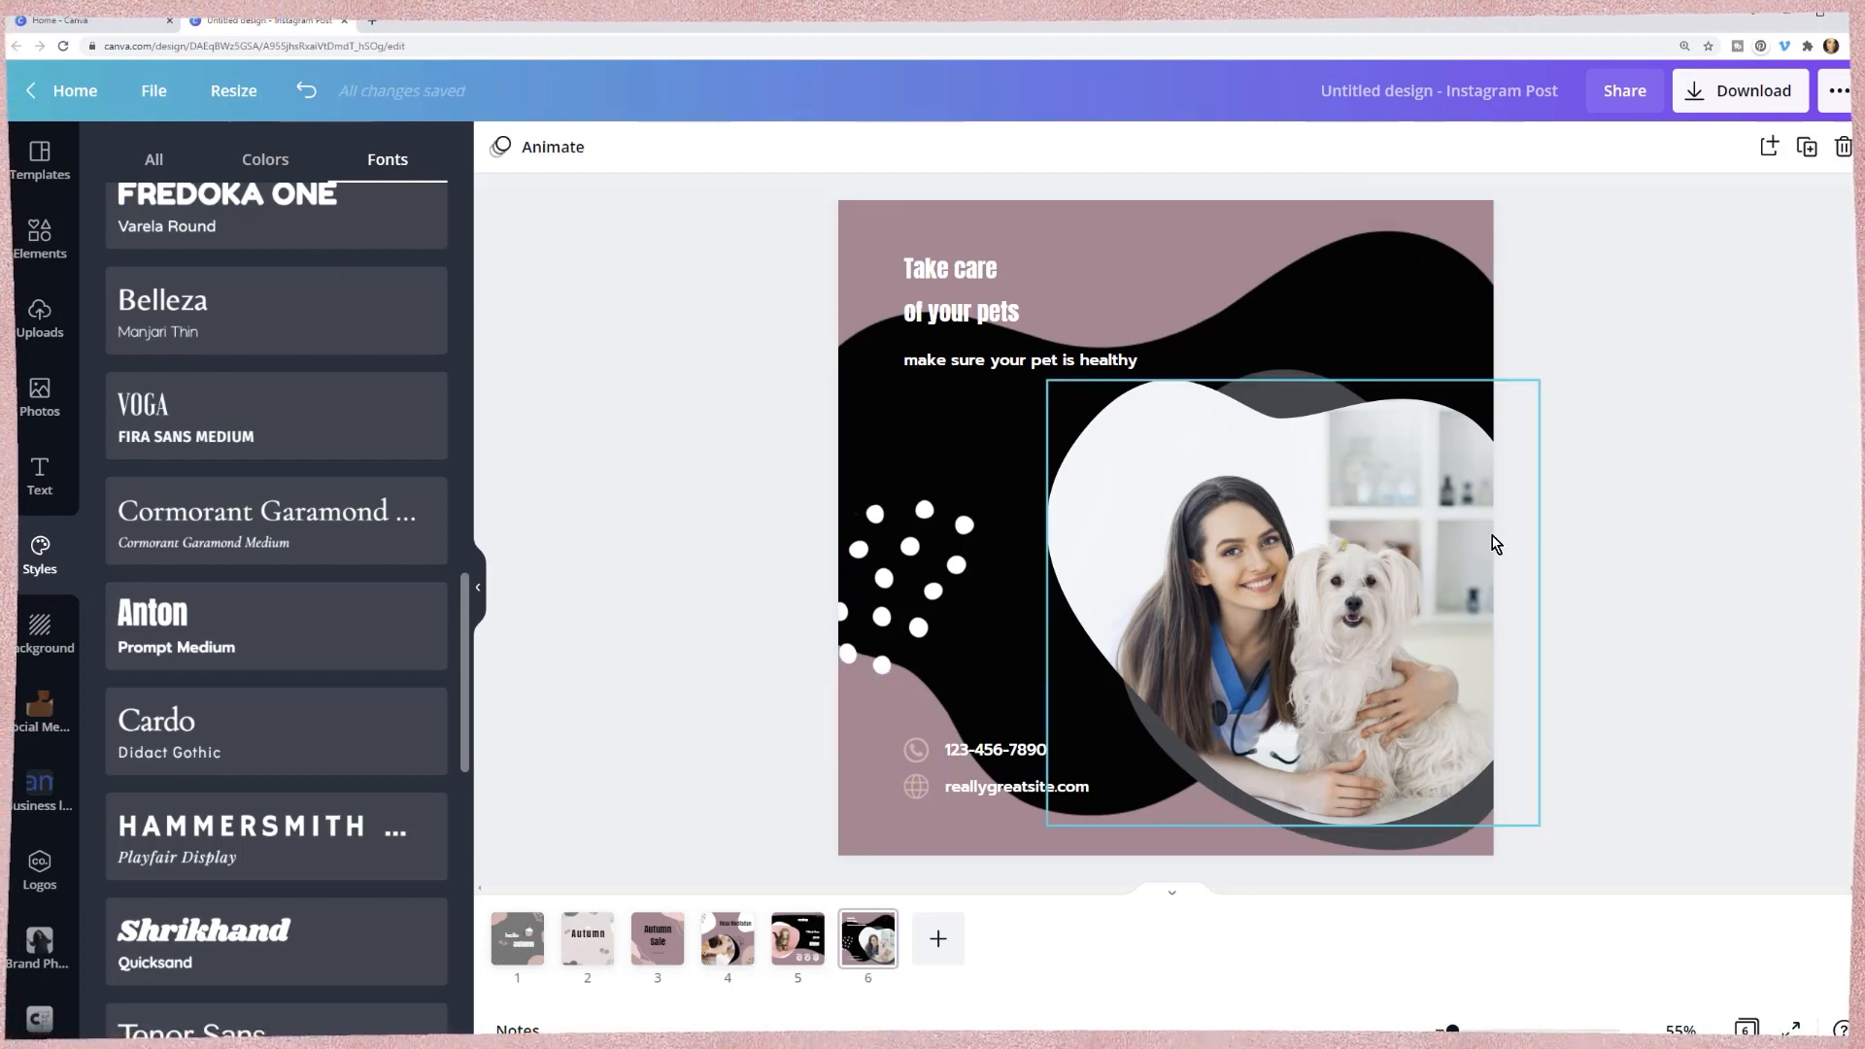
{"action": "scroll", "coordinate": [277, 680], "scroll_direction": "up", "scroll_amount": 2}
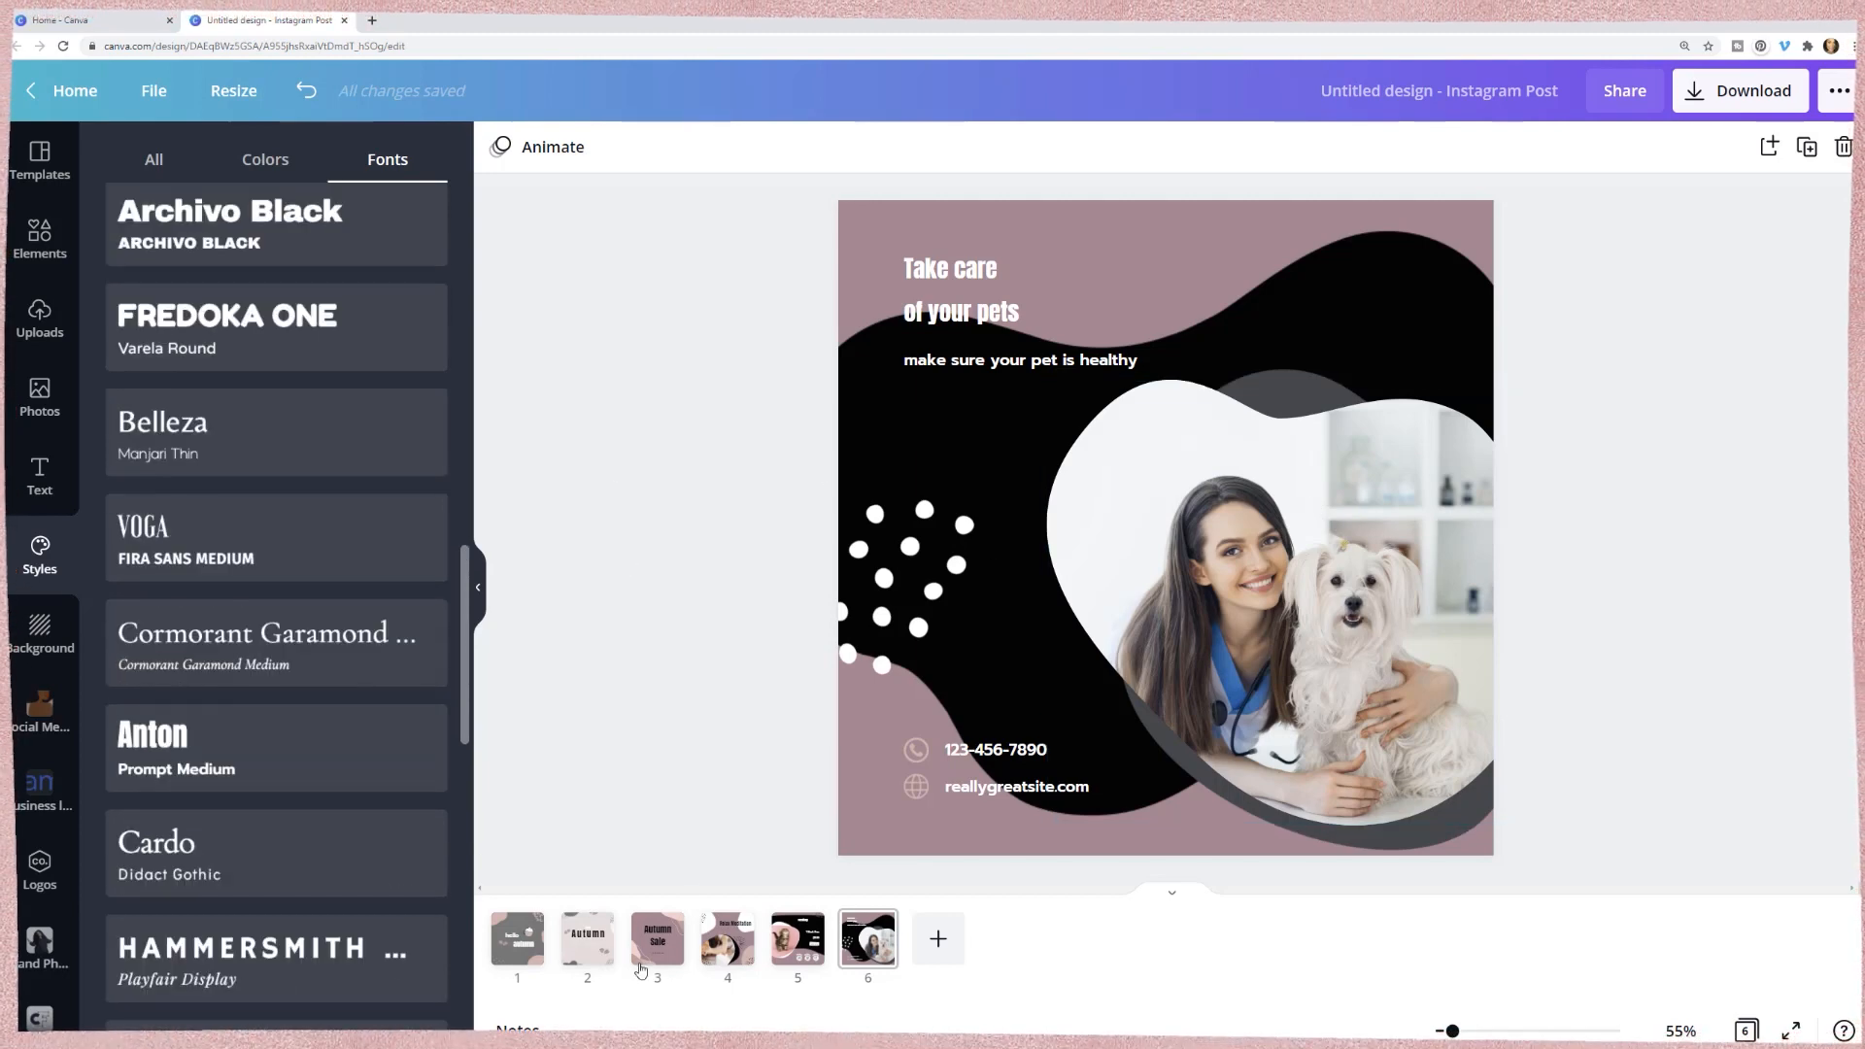
- Review pages 1 to 4 to compare how the fonts, colors and decorations match
{"action": "left_click", "coordinate": [523, 927]}
{"action": "left_click", "coordinate": [593, 926]}
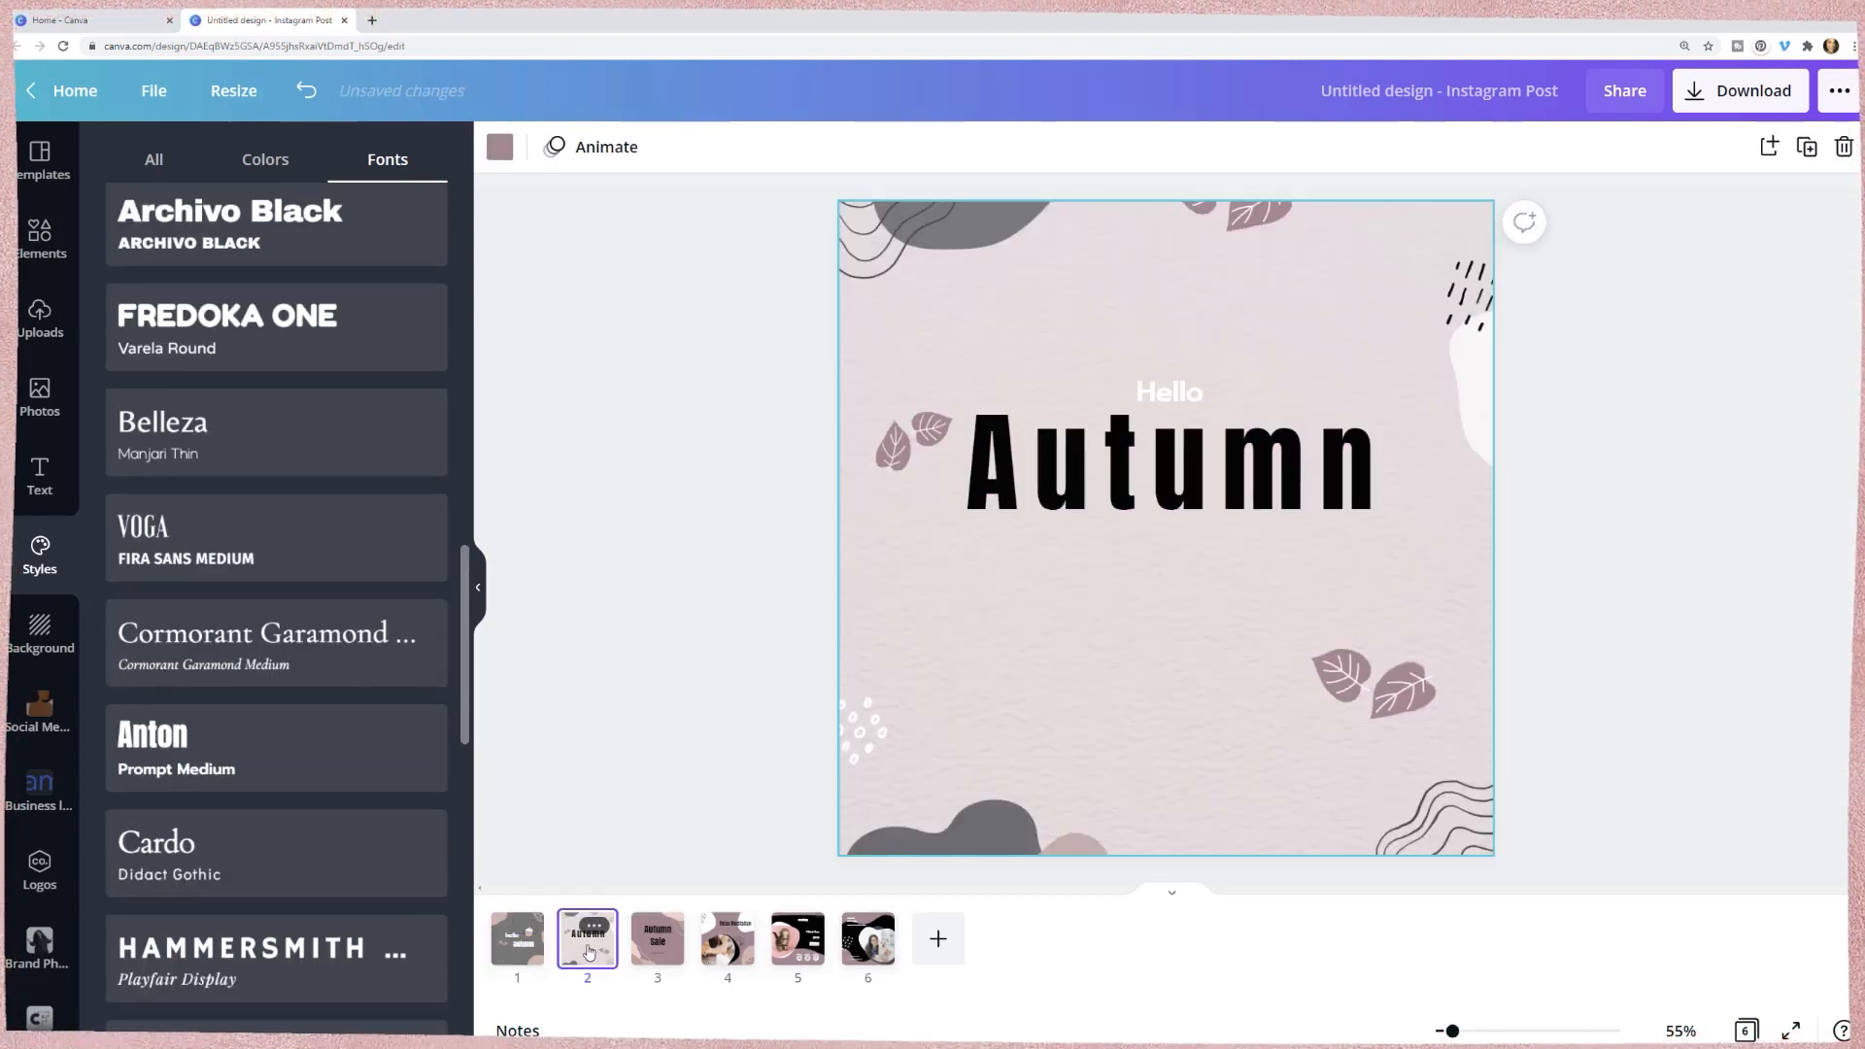
{"action": "left_click", "coordinate": [648, 950]}
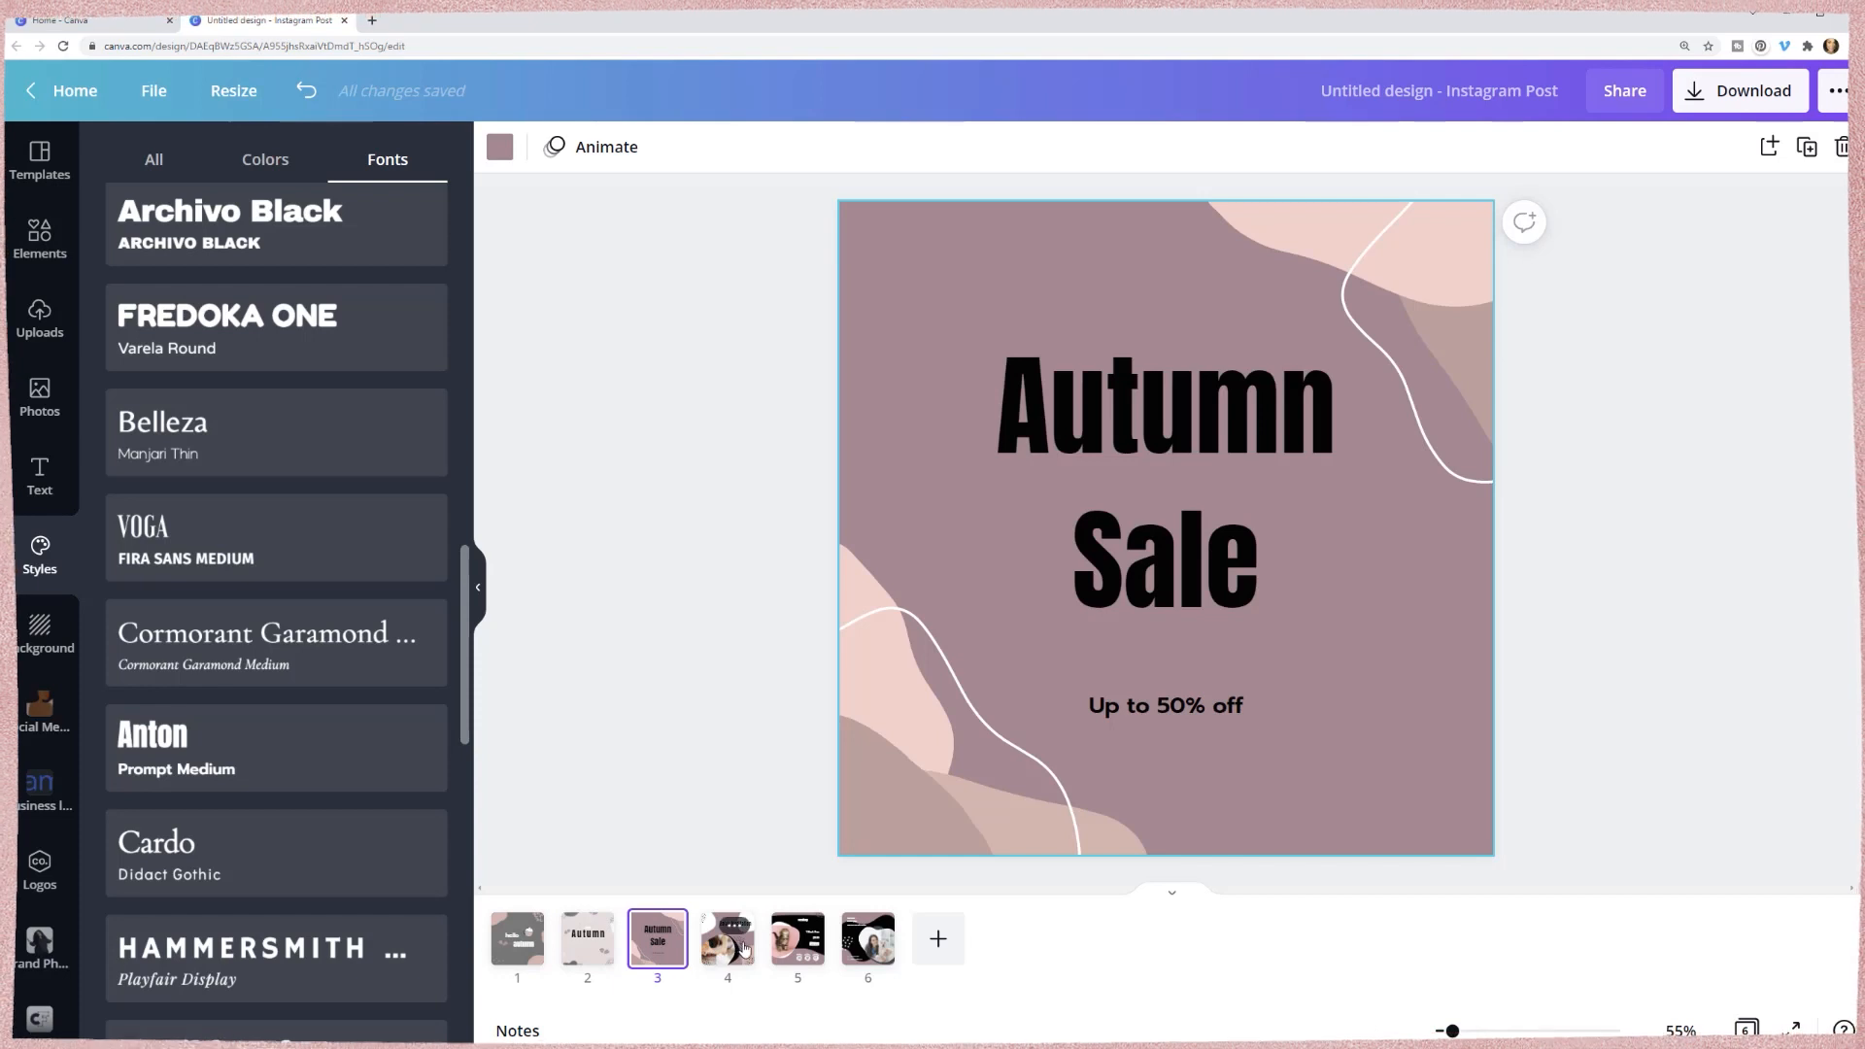
{"action": "left_click", "coordinate": [745, 950]}
{"action": "left_click", "coordinate": [666, 947]}
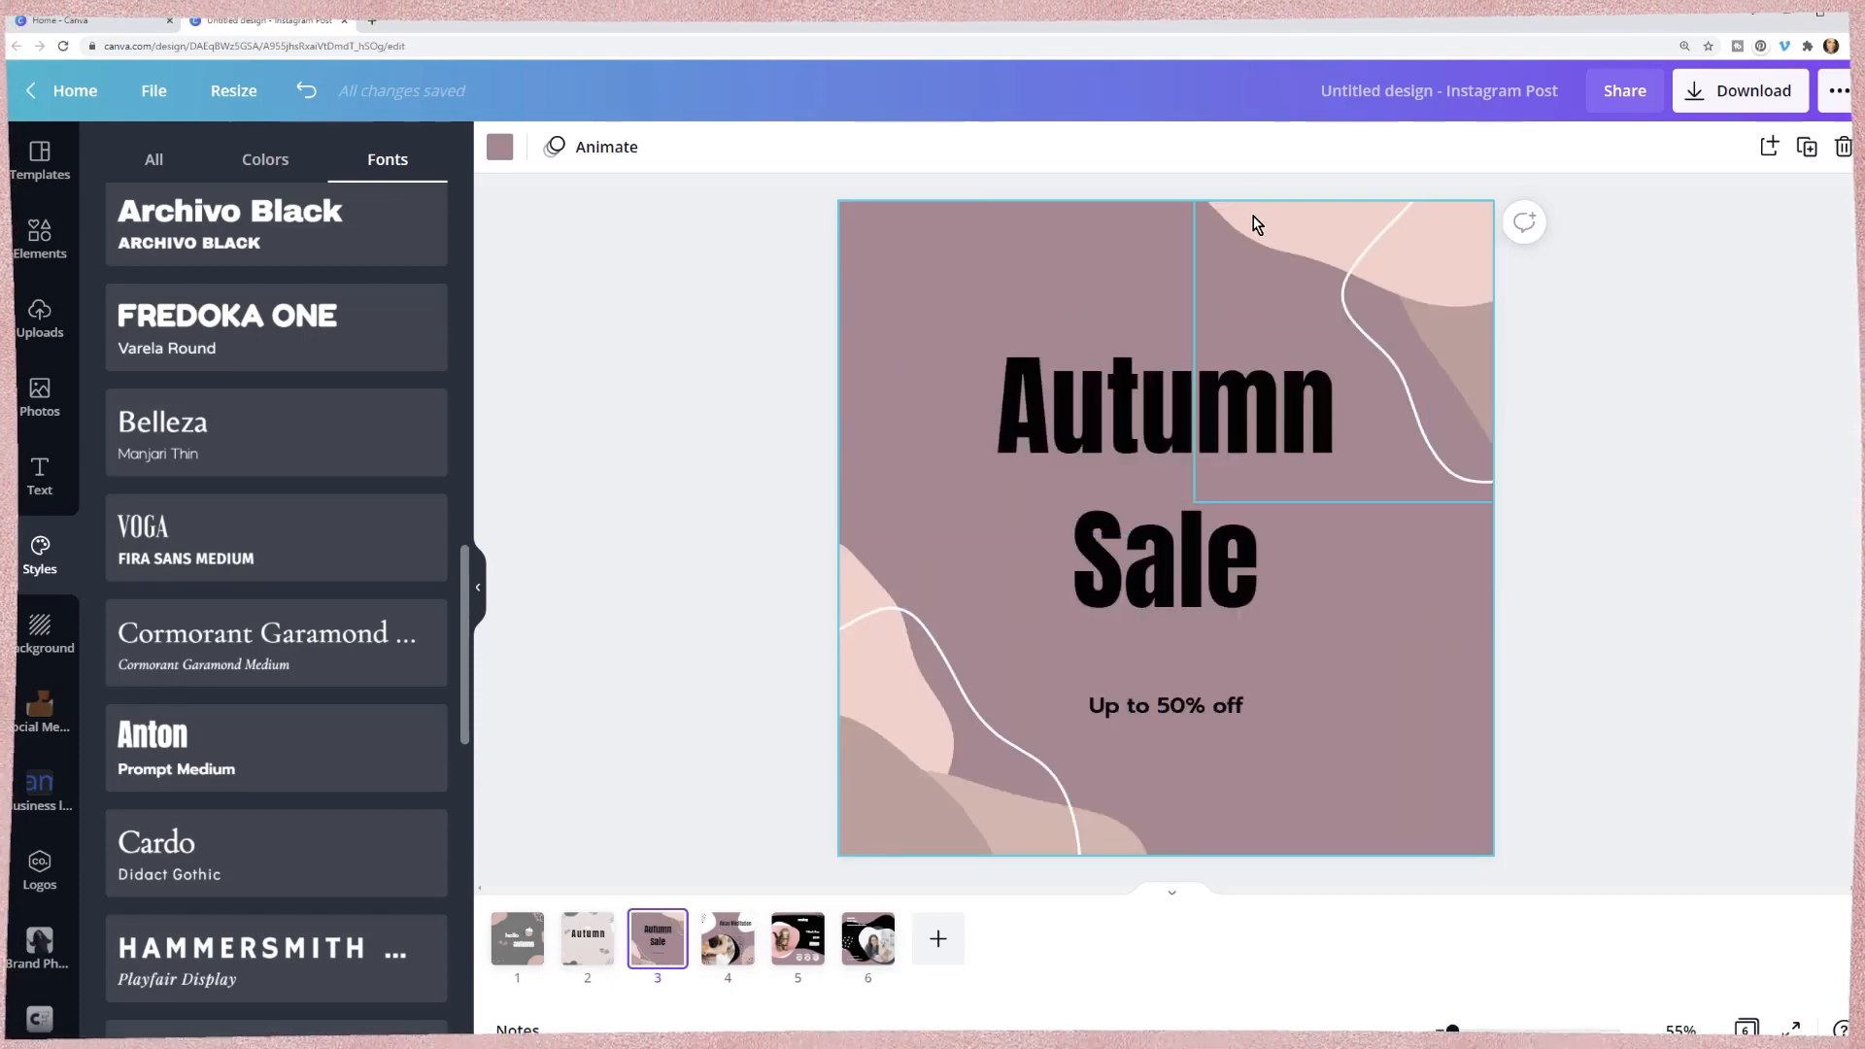
{"action": "left_click", "coordinate": [578, 940]}
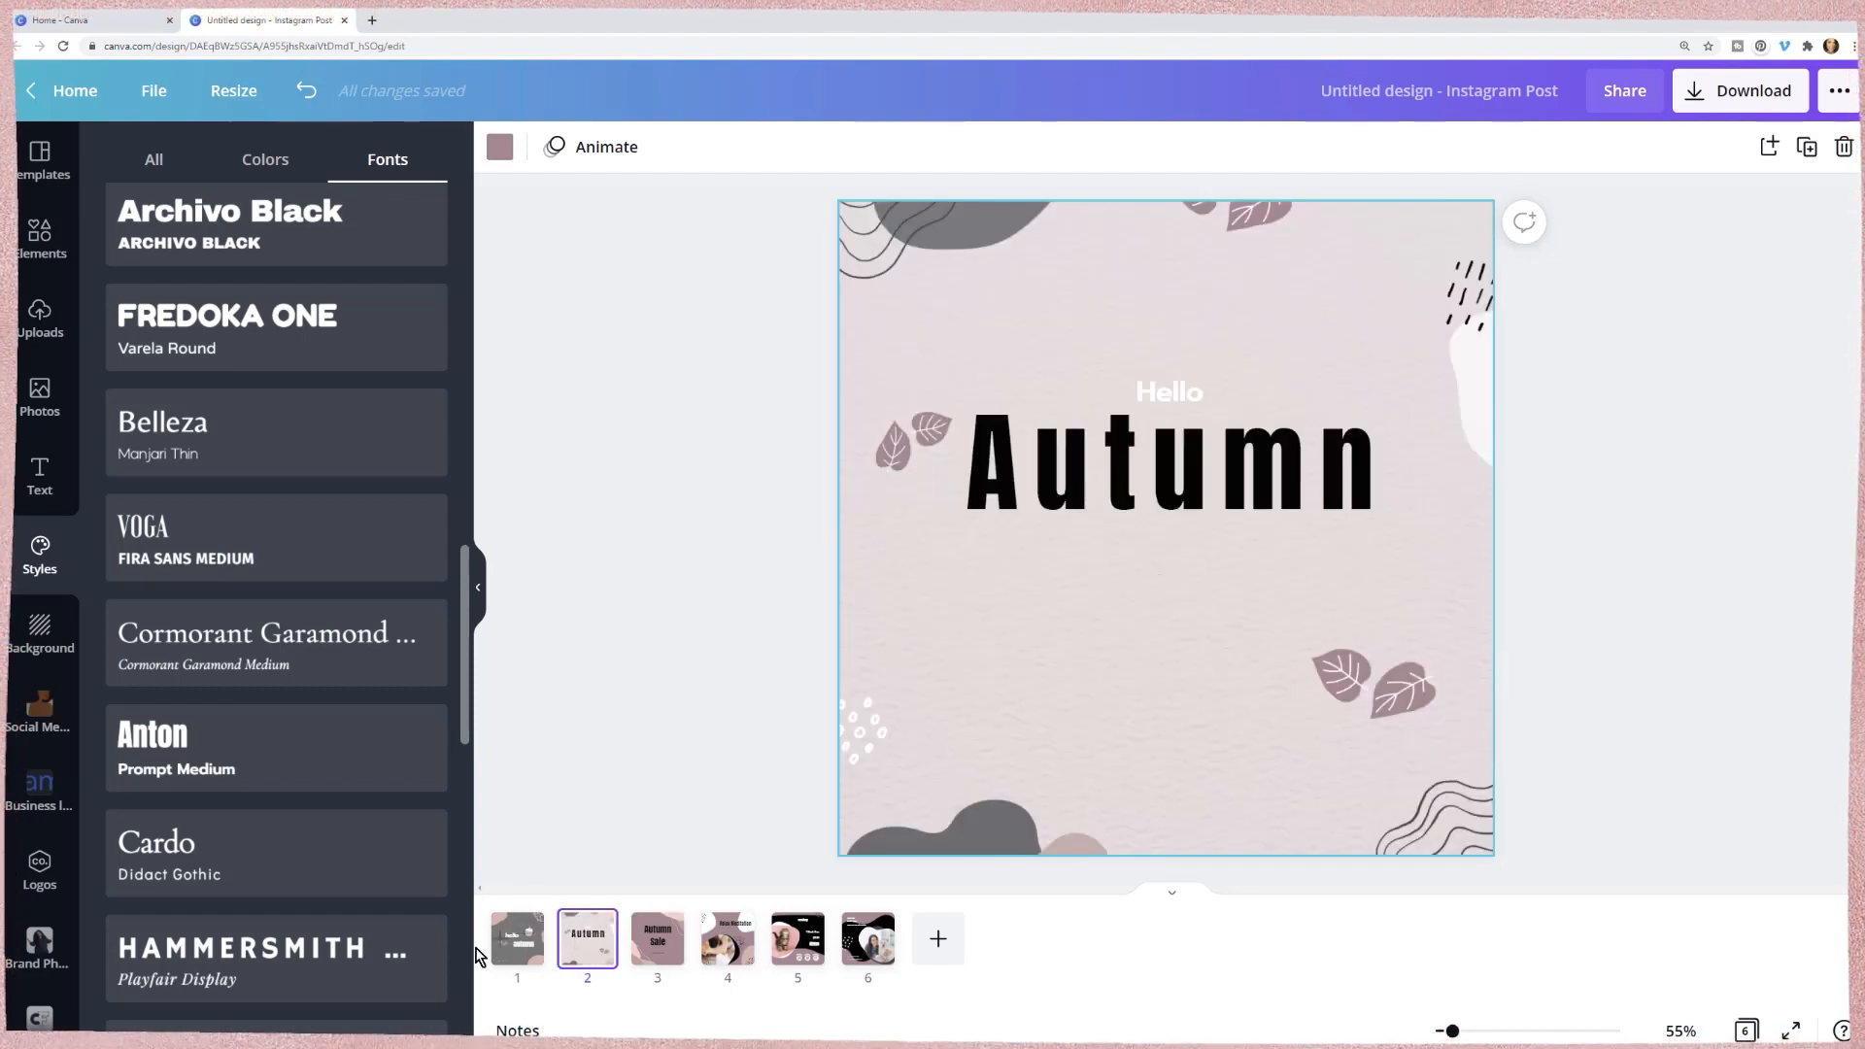
{"action": "left_click", "coordinate": [535, 944]}
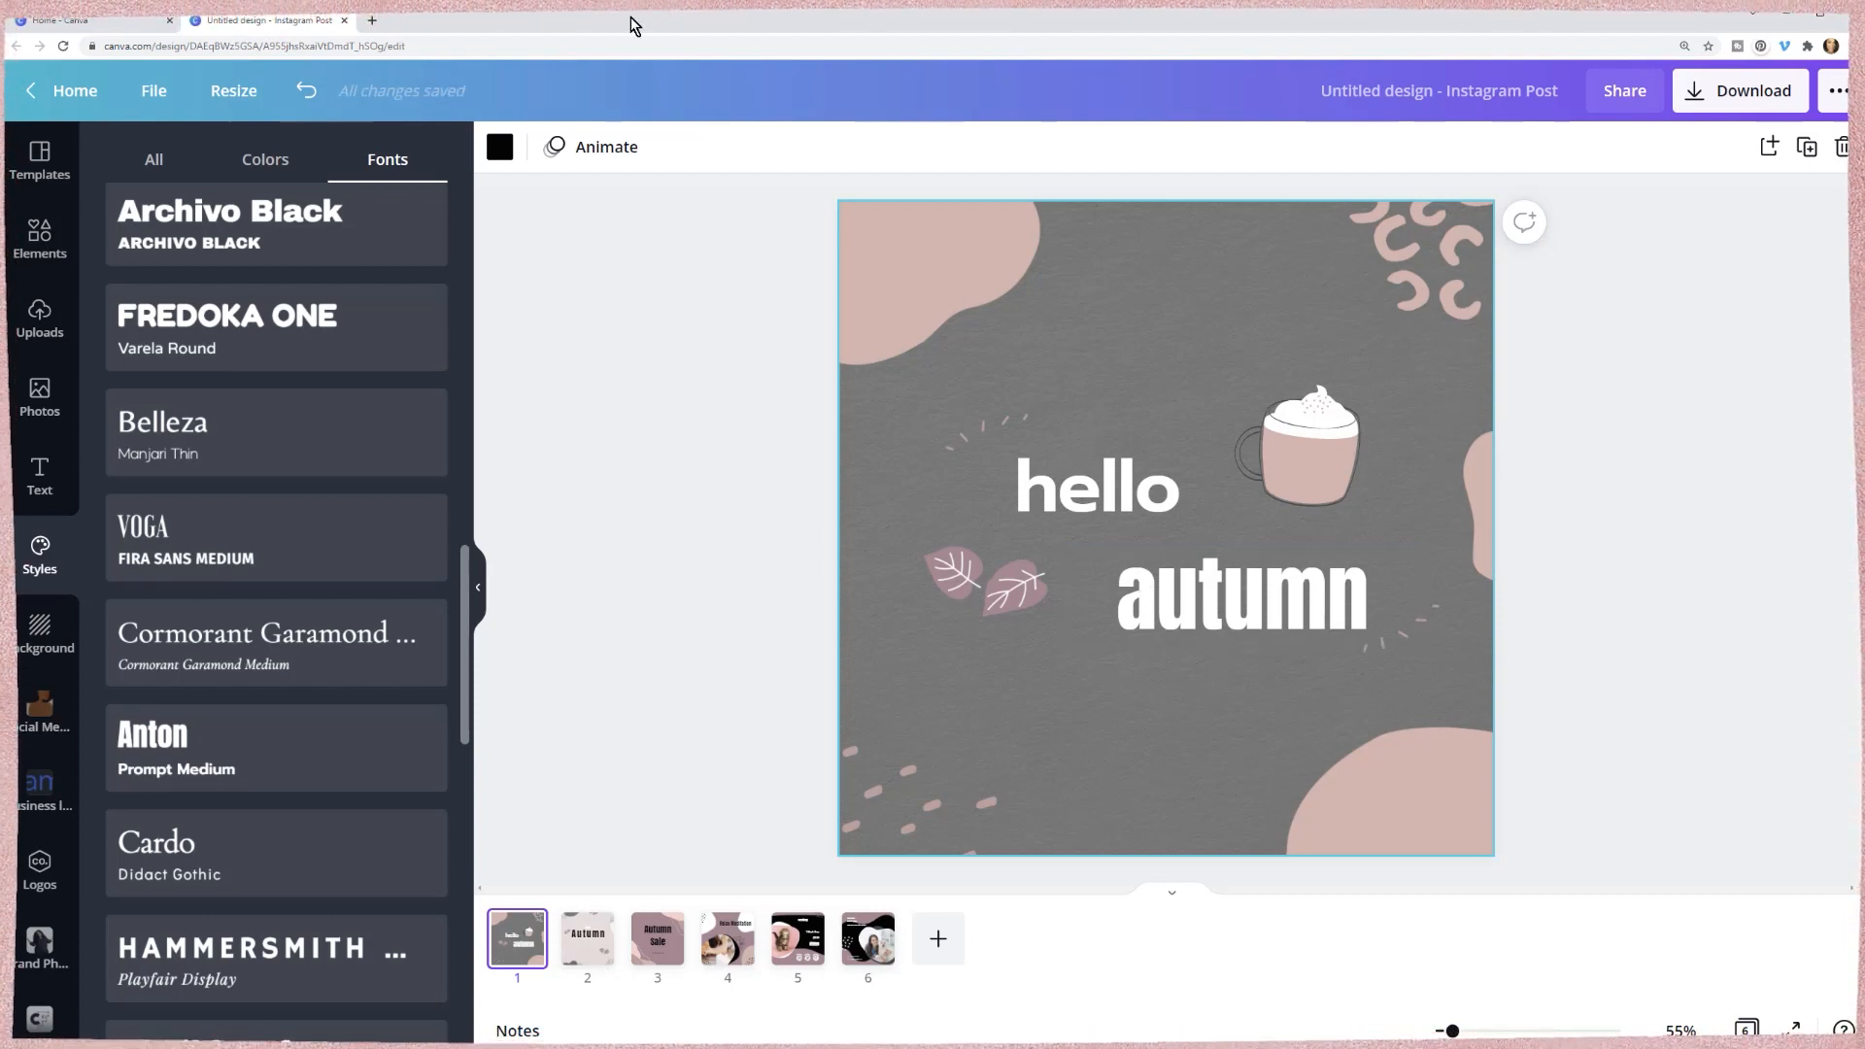
- Apply only the style of the Lavender Blush Meditation Instagram Post template to the Petshop design on page 5
{"action": "left_click", "coordinate": [61, 170]}
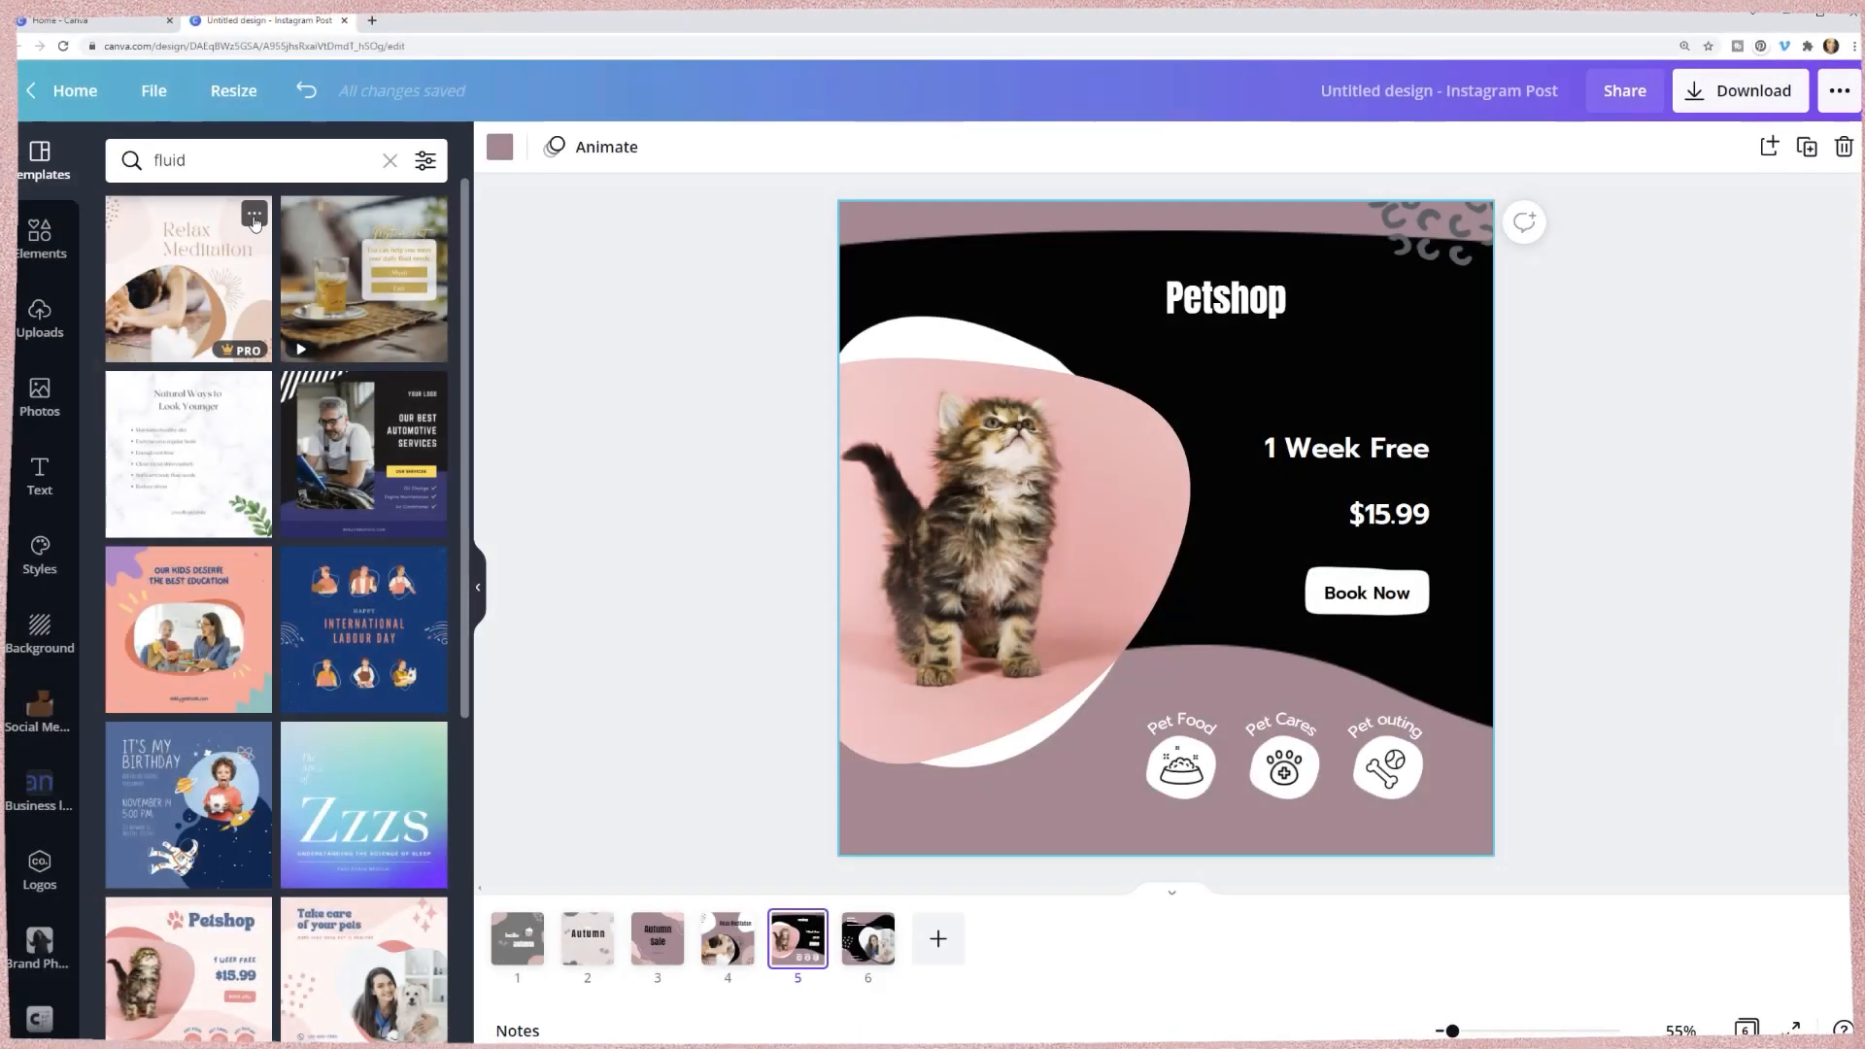
{"action": "left_click", "coordinate": [254, 217]}
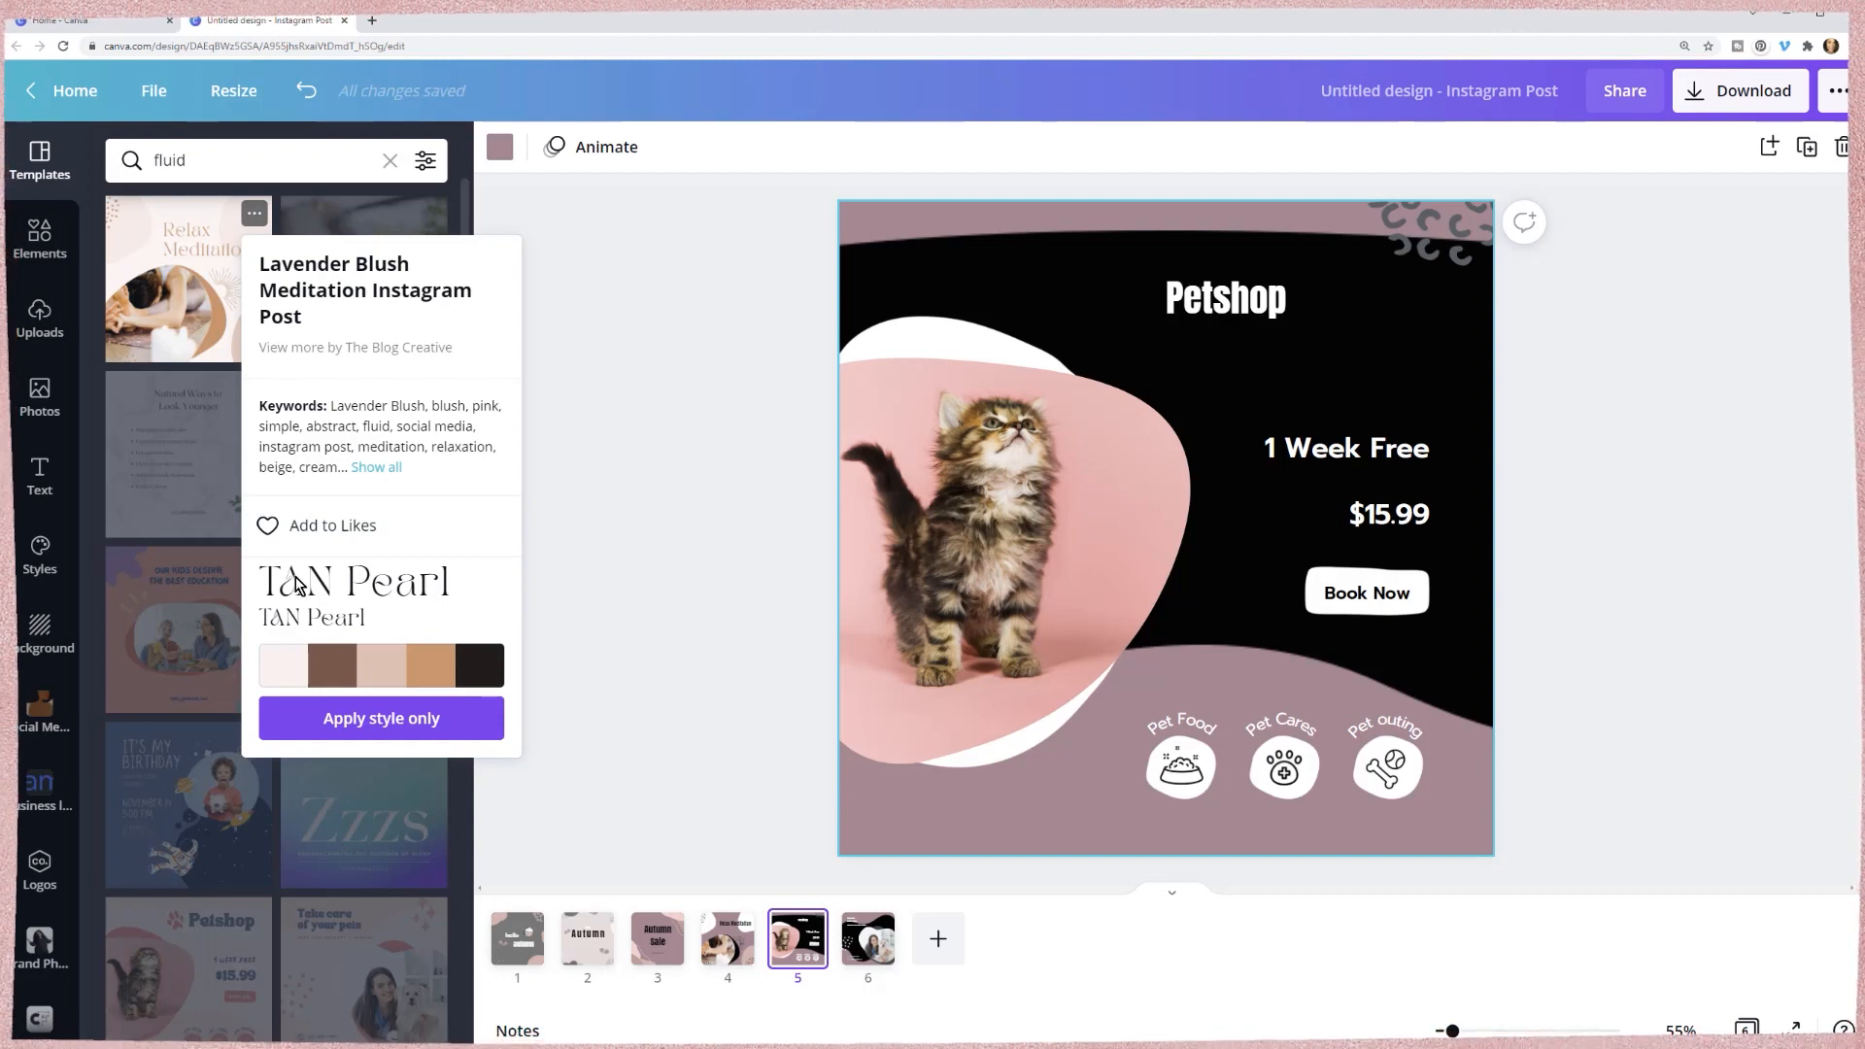
{"action": "left_click", "coordinate": [404, 718]}
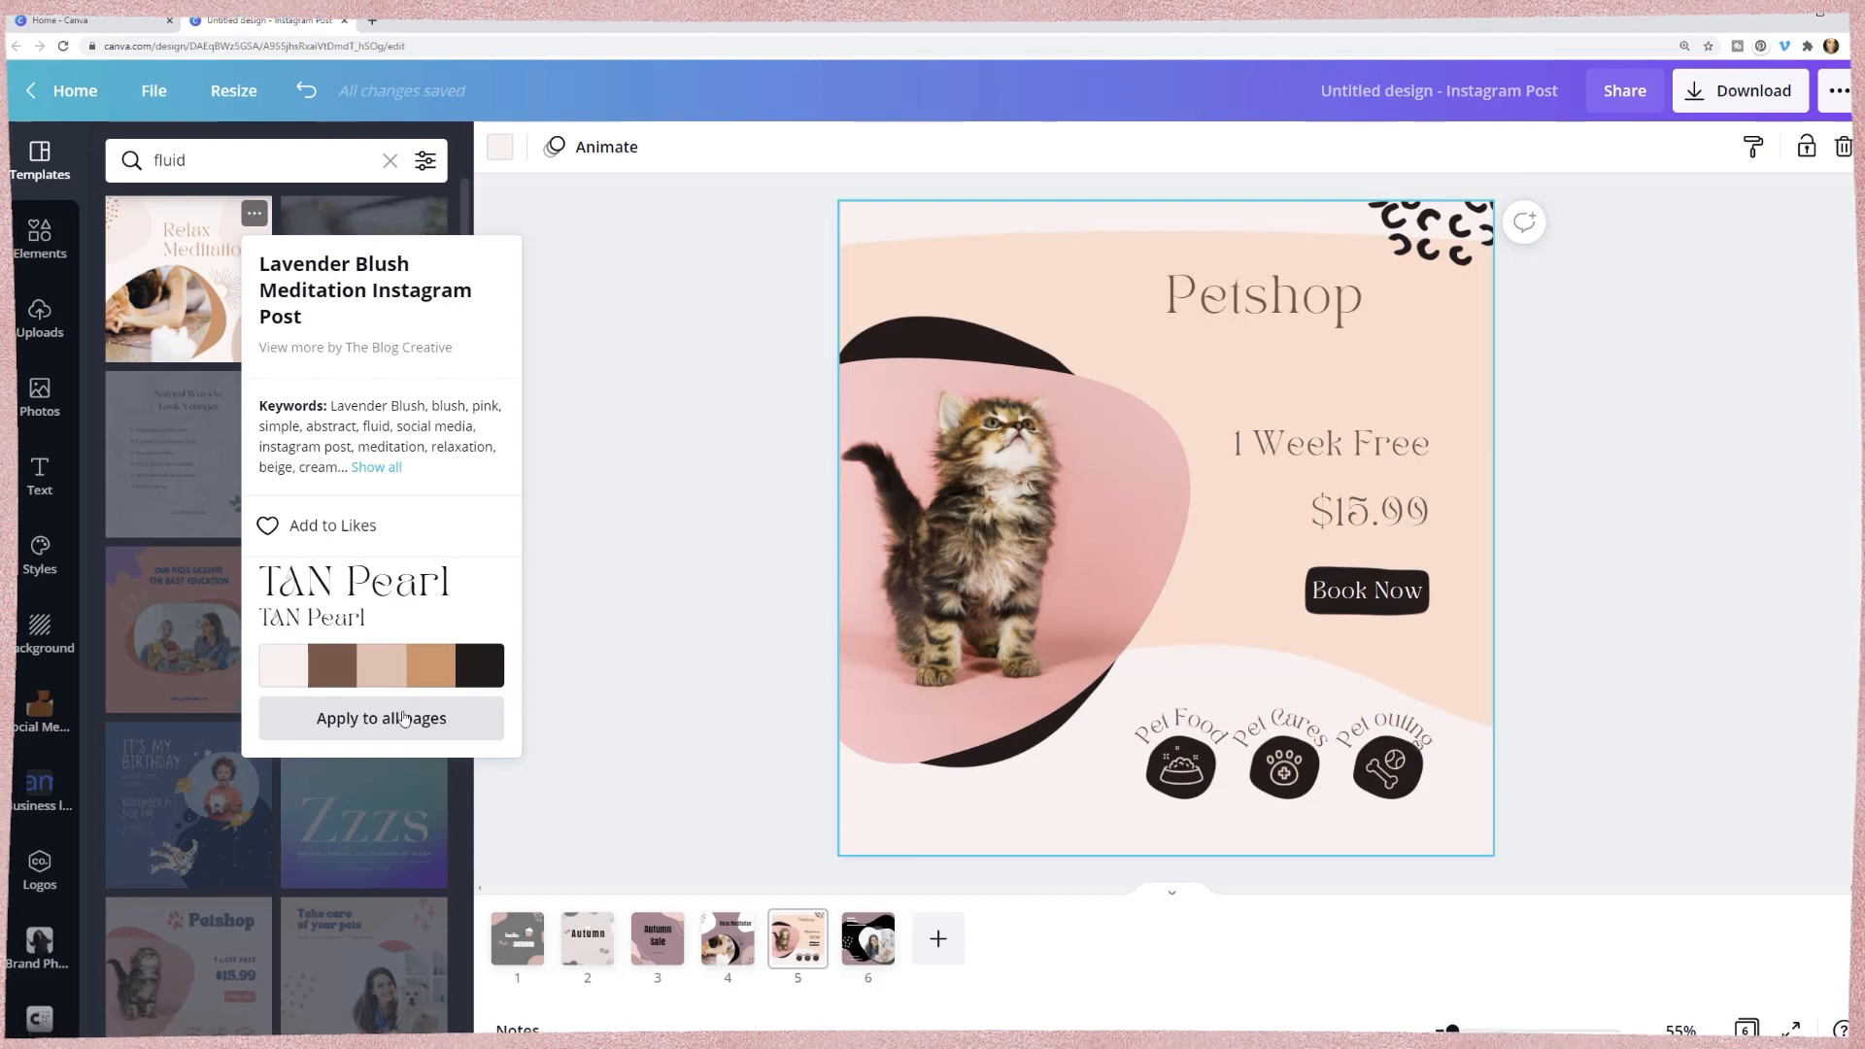
{"action": "left_click", "coordinate": [872, 413]}
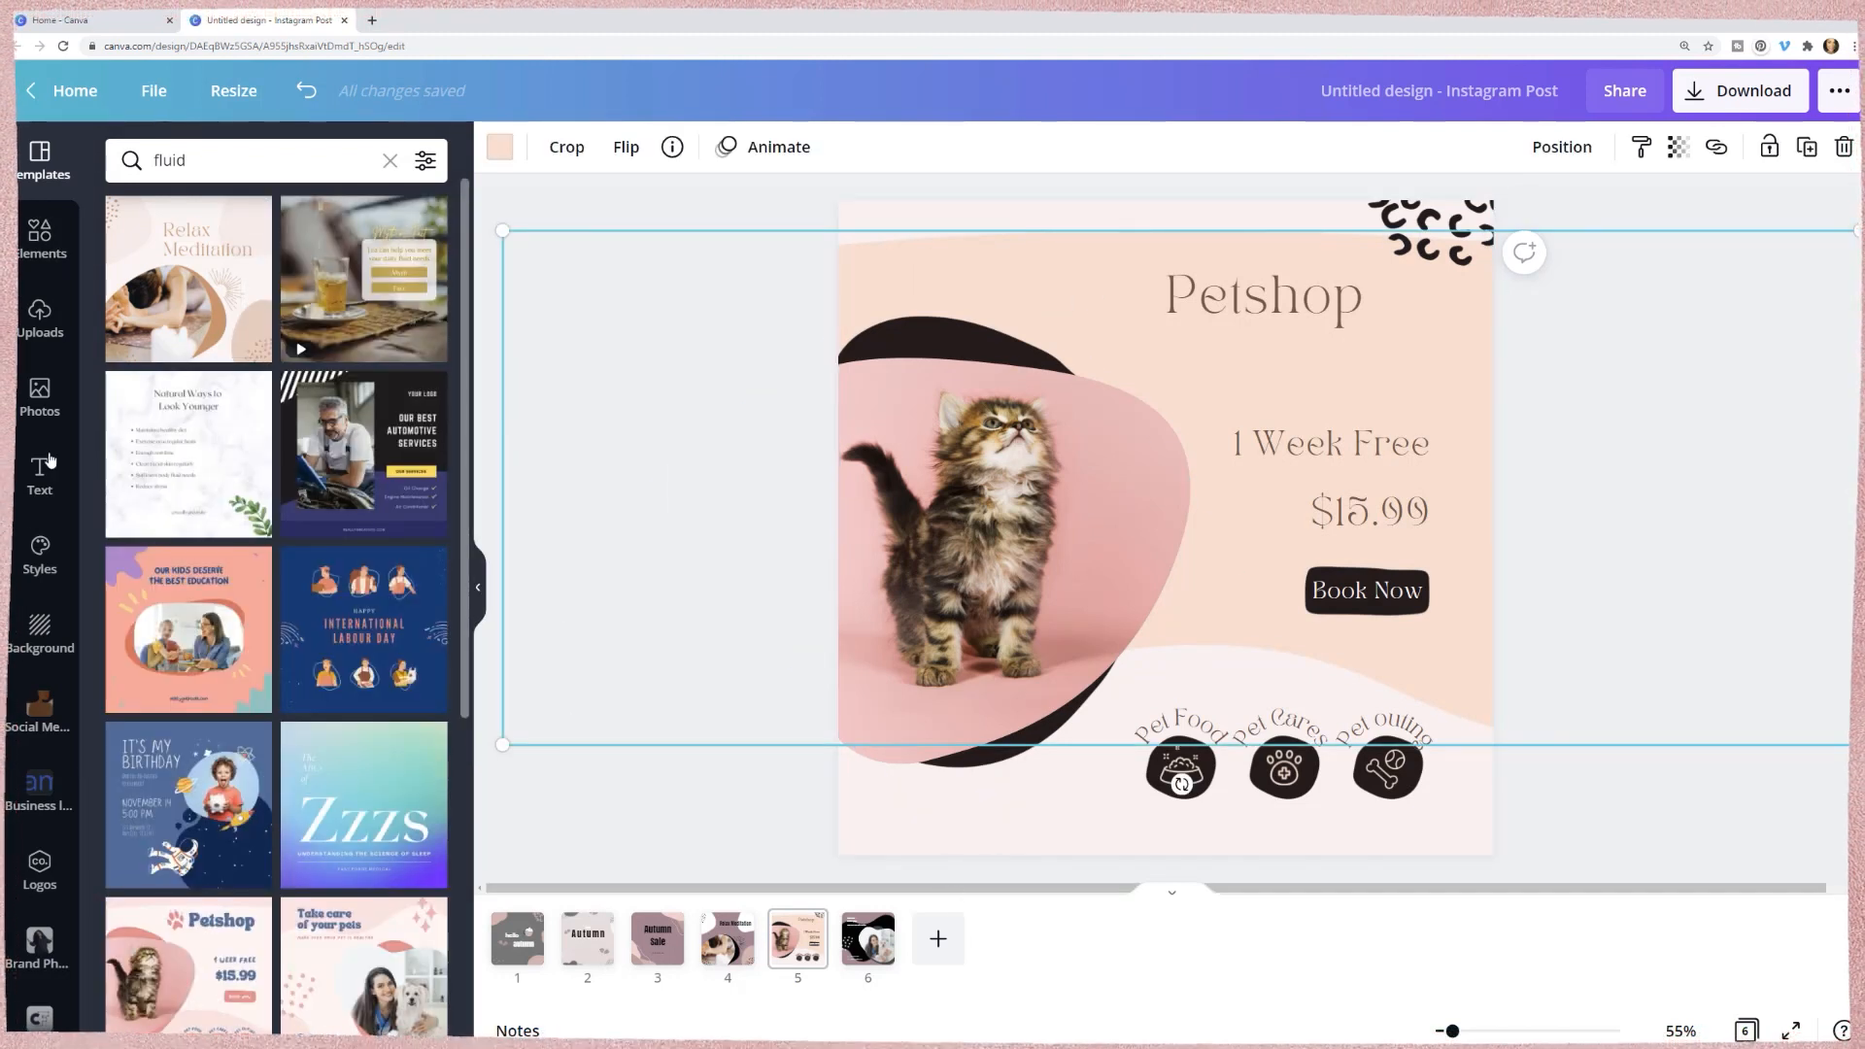
- Recolor page 5 with the Socially Nina - Primary Colors brand palette
{"action": "left_click", "coordinate": [40, 563]}
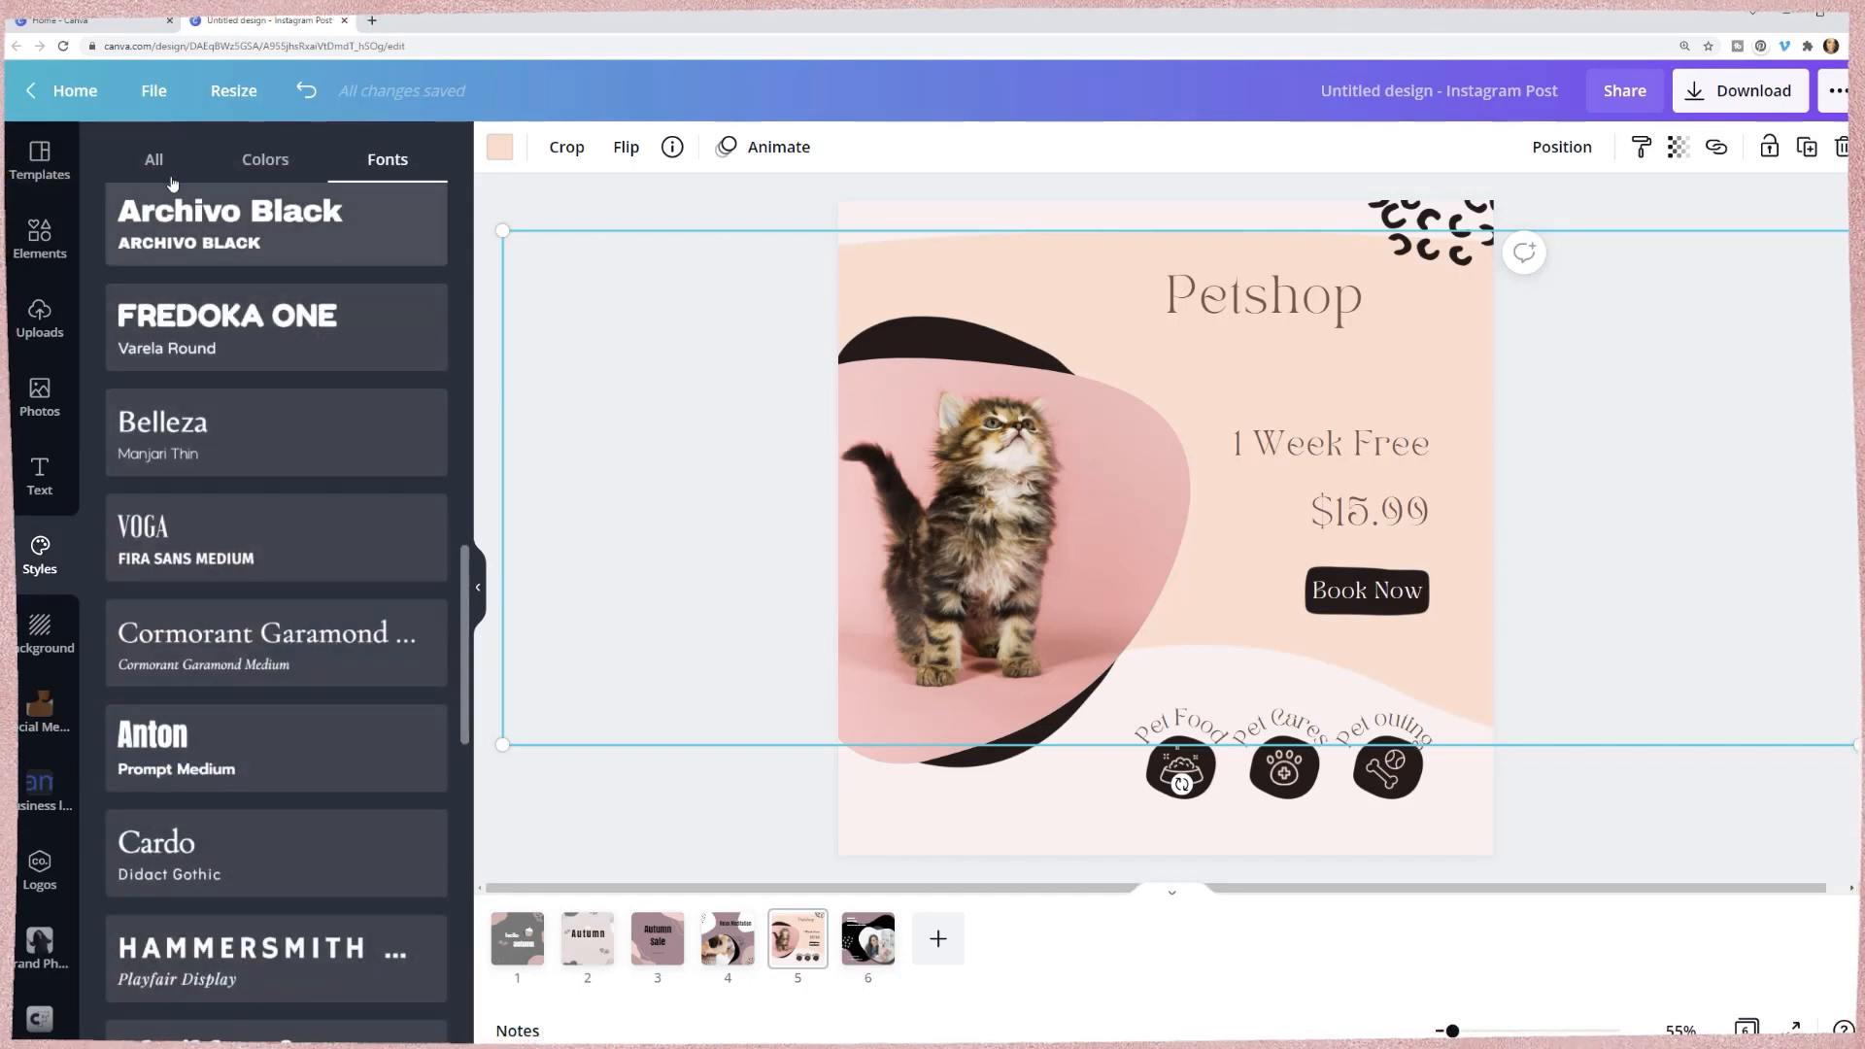
{"action": "left_click", "coordinate": [170, 169]}
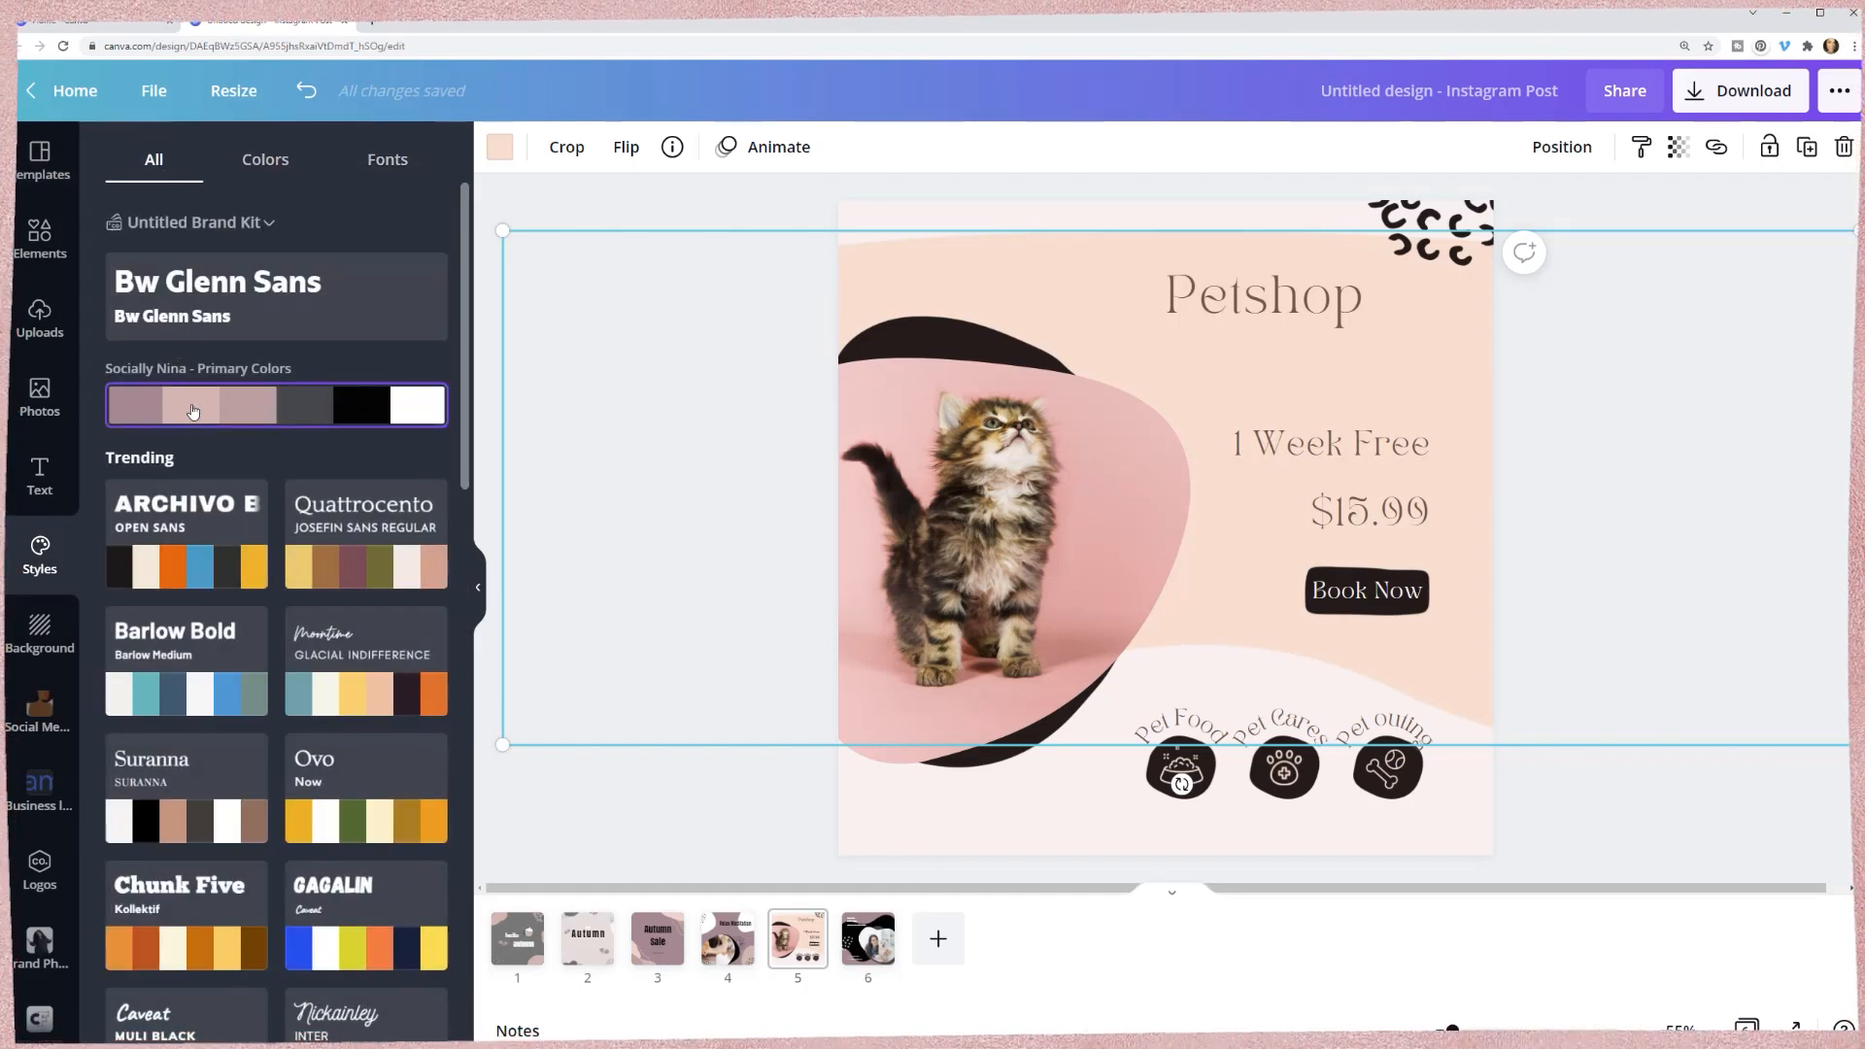
{"action": "left_click", "coordinate": [193, 412]}
{"action": "left_click", "coordinate": [1583, 468]}
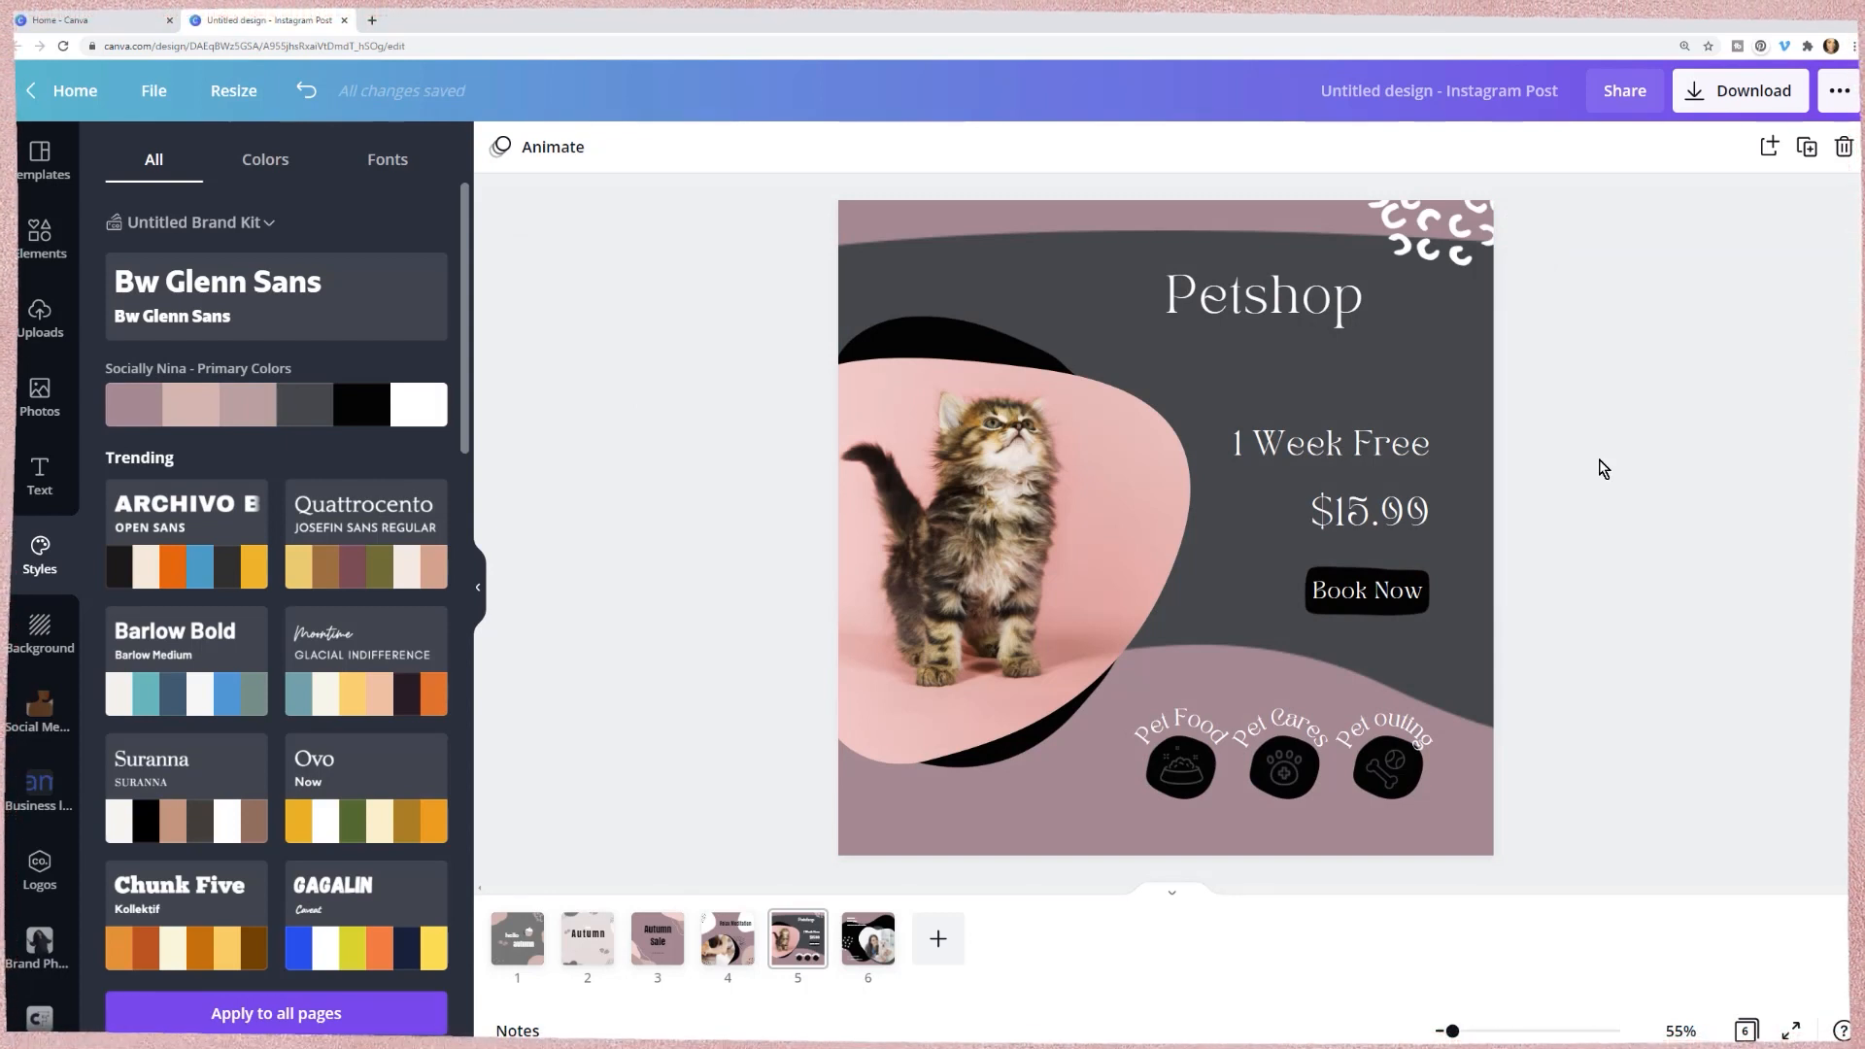
- View the details of the white curved-shapes graphic in page 5's upper-right corner and look for similar graphics
{"action": "left_click", "coordinate": [1438, 257]}
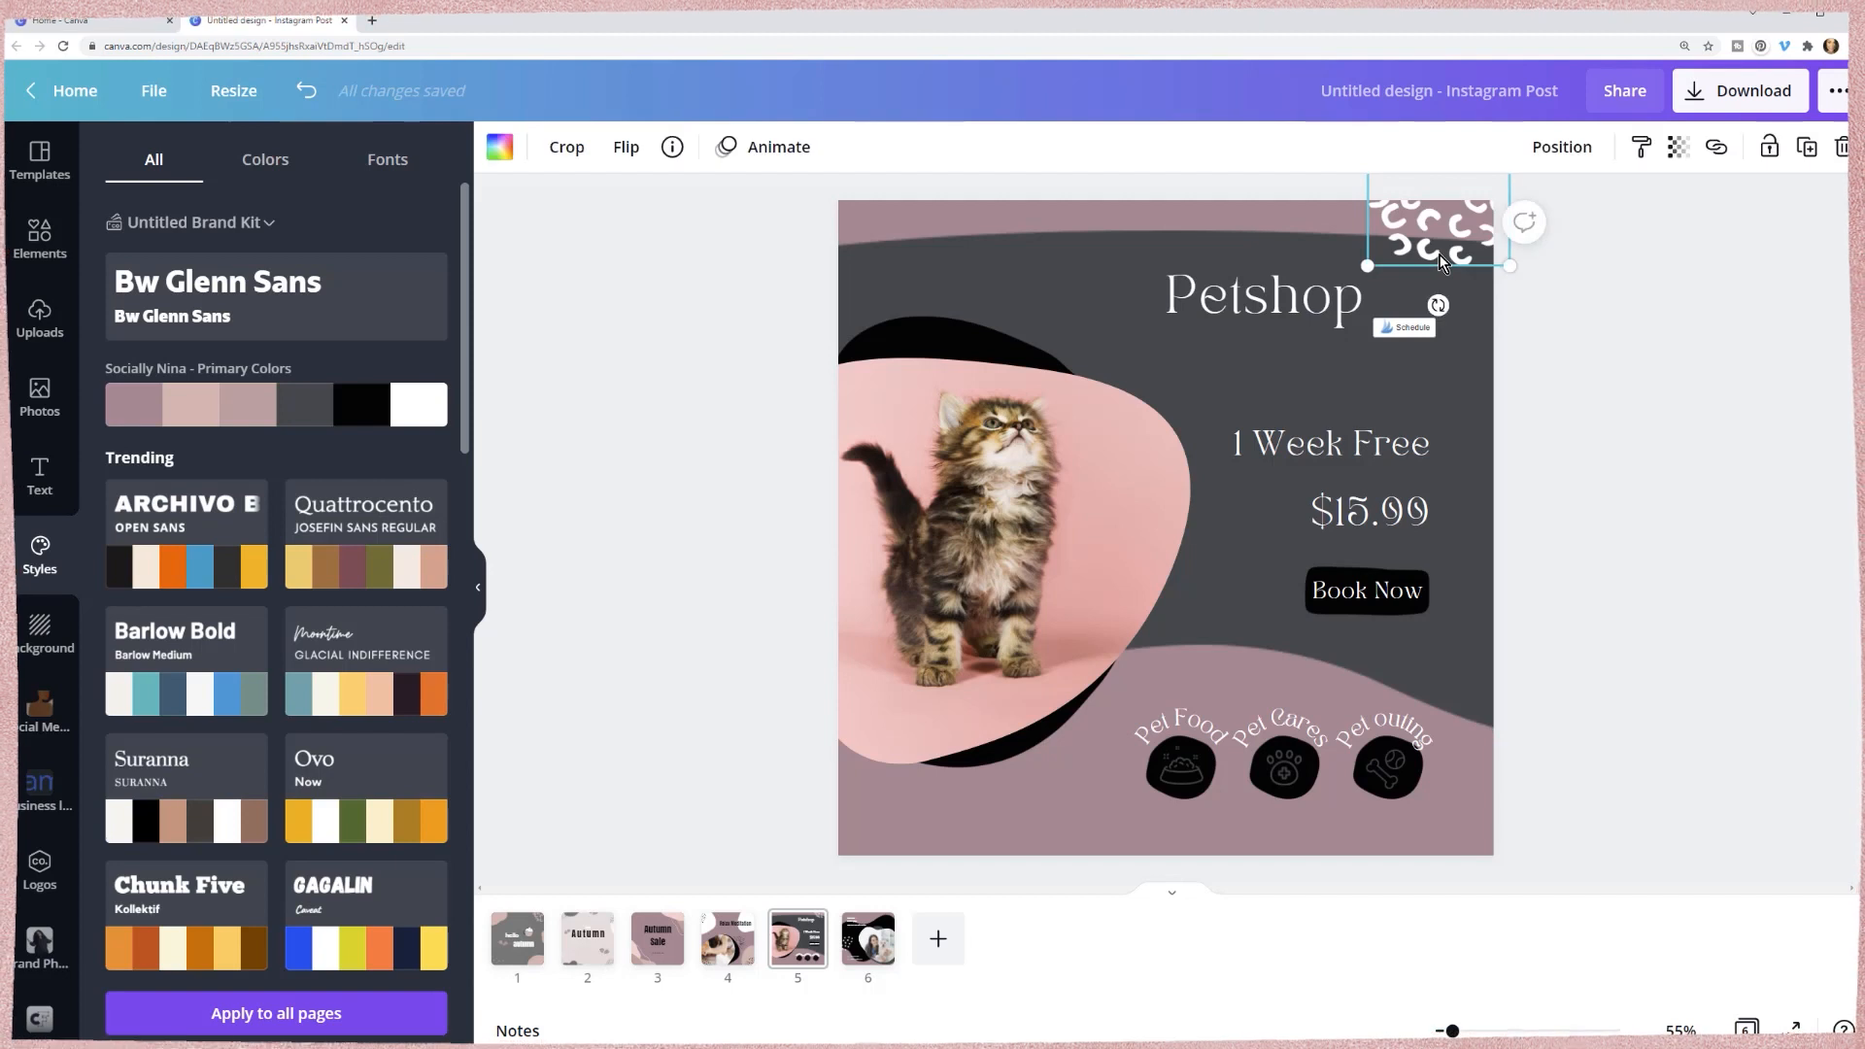
{"action": "right_click", "coordinate": [1430, 231]}
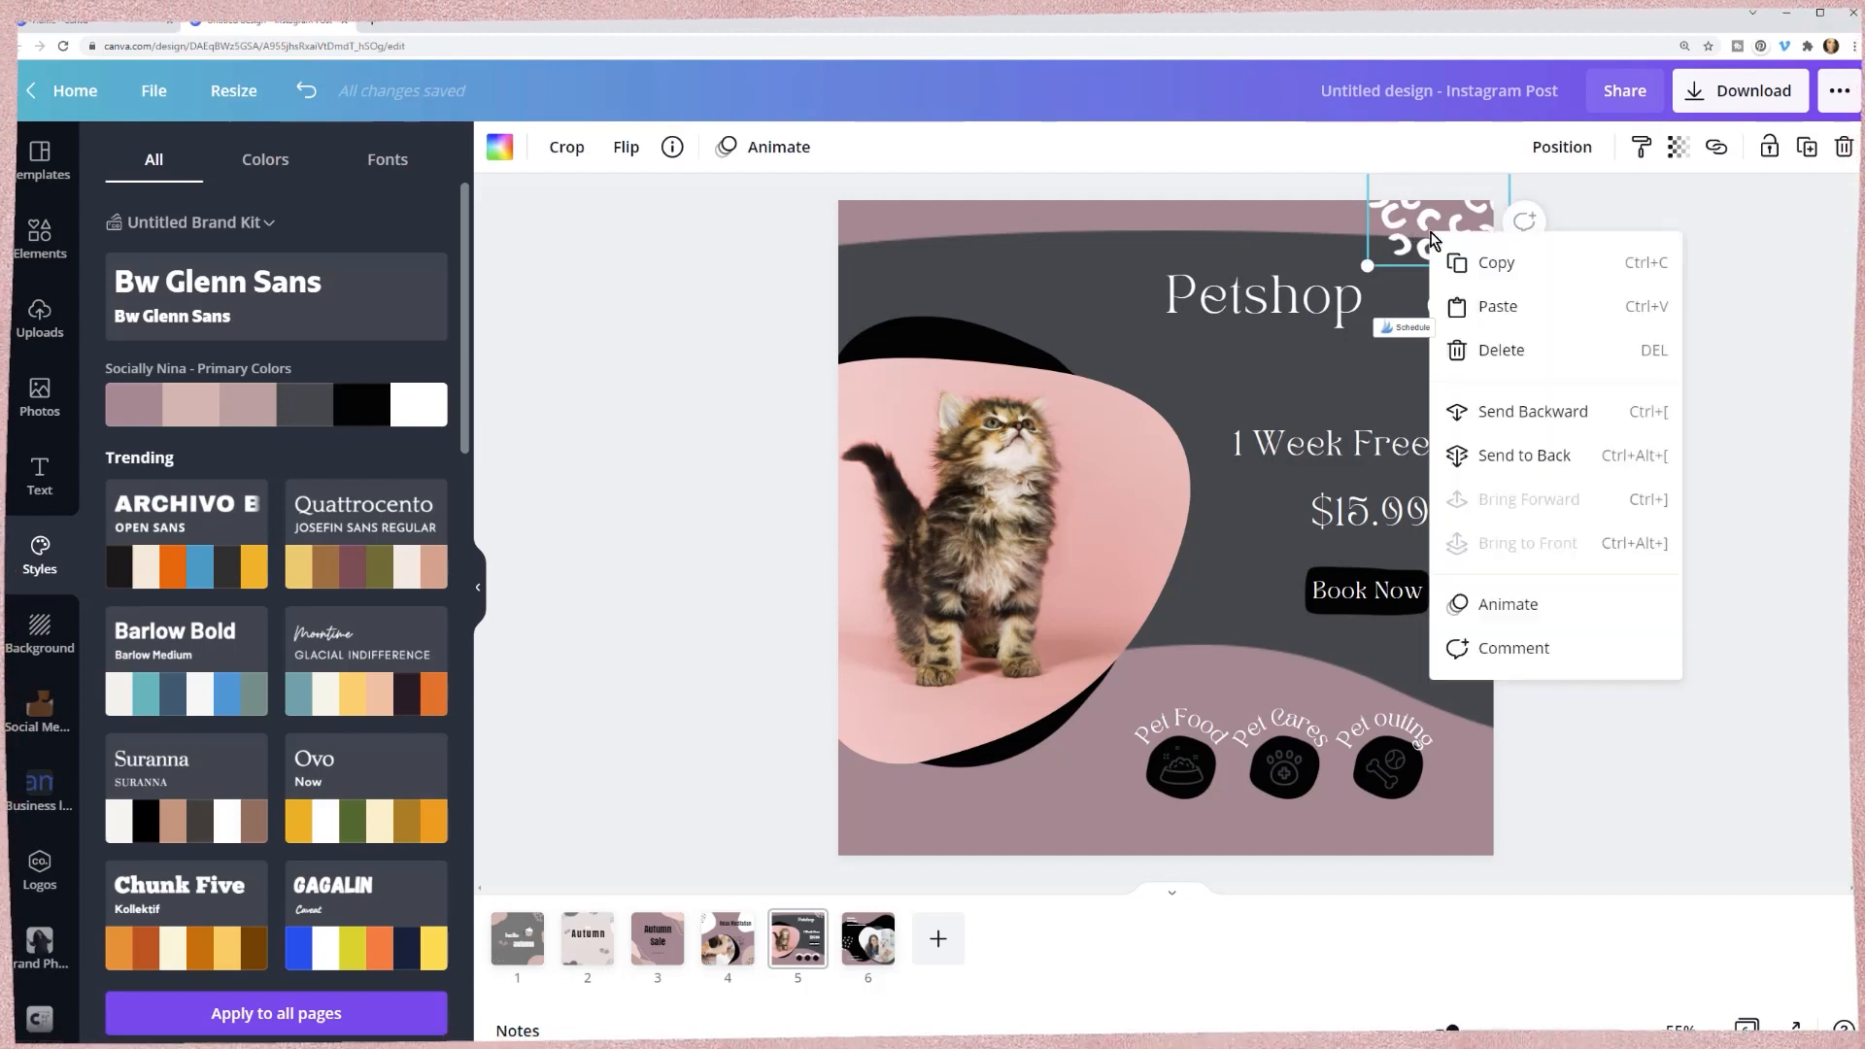
{"action": "left_click", "coordinate": [1423, 231]}
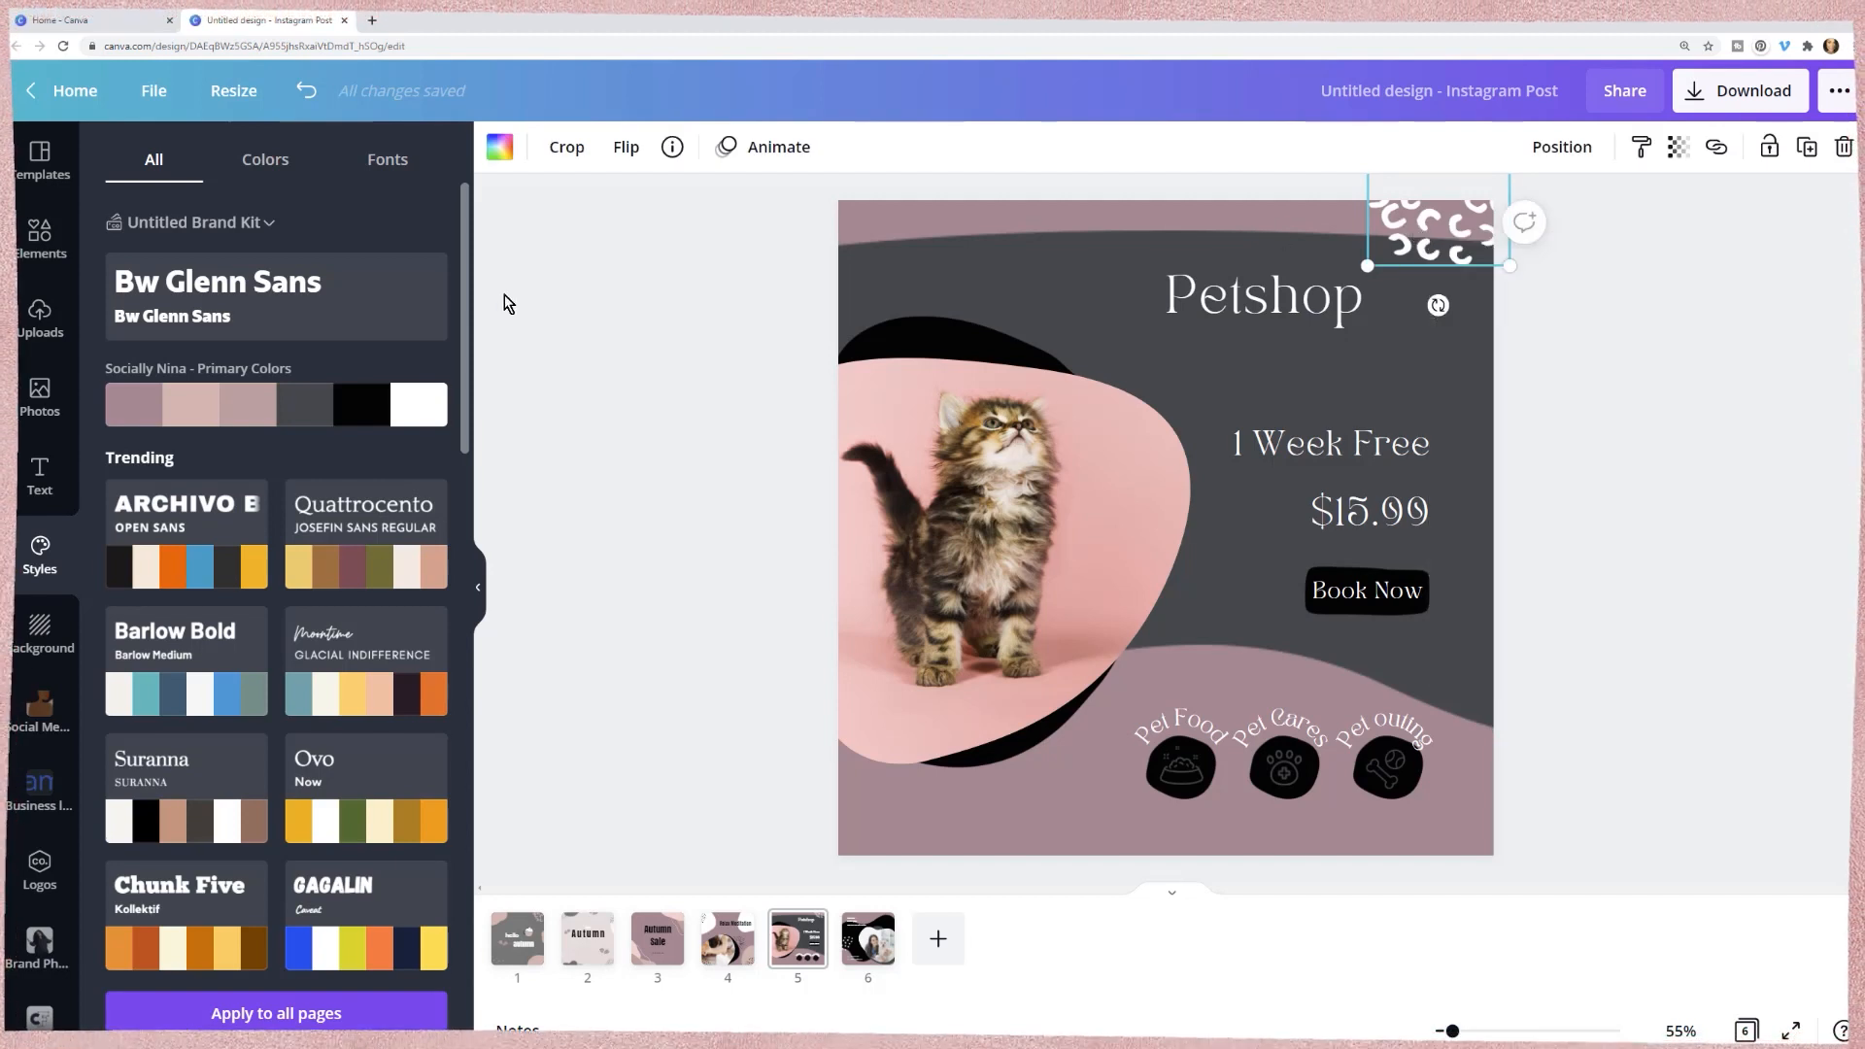
{"action": "left_click", "coordinate": [670, 146]}
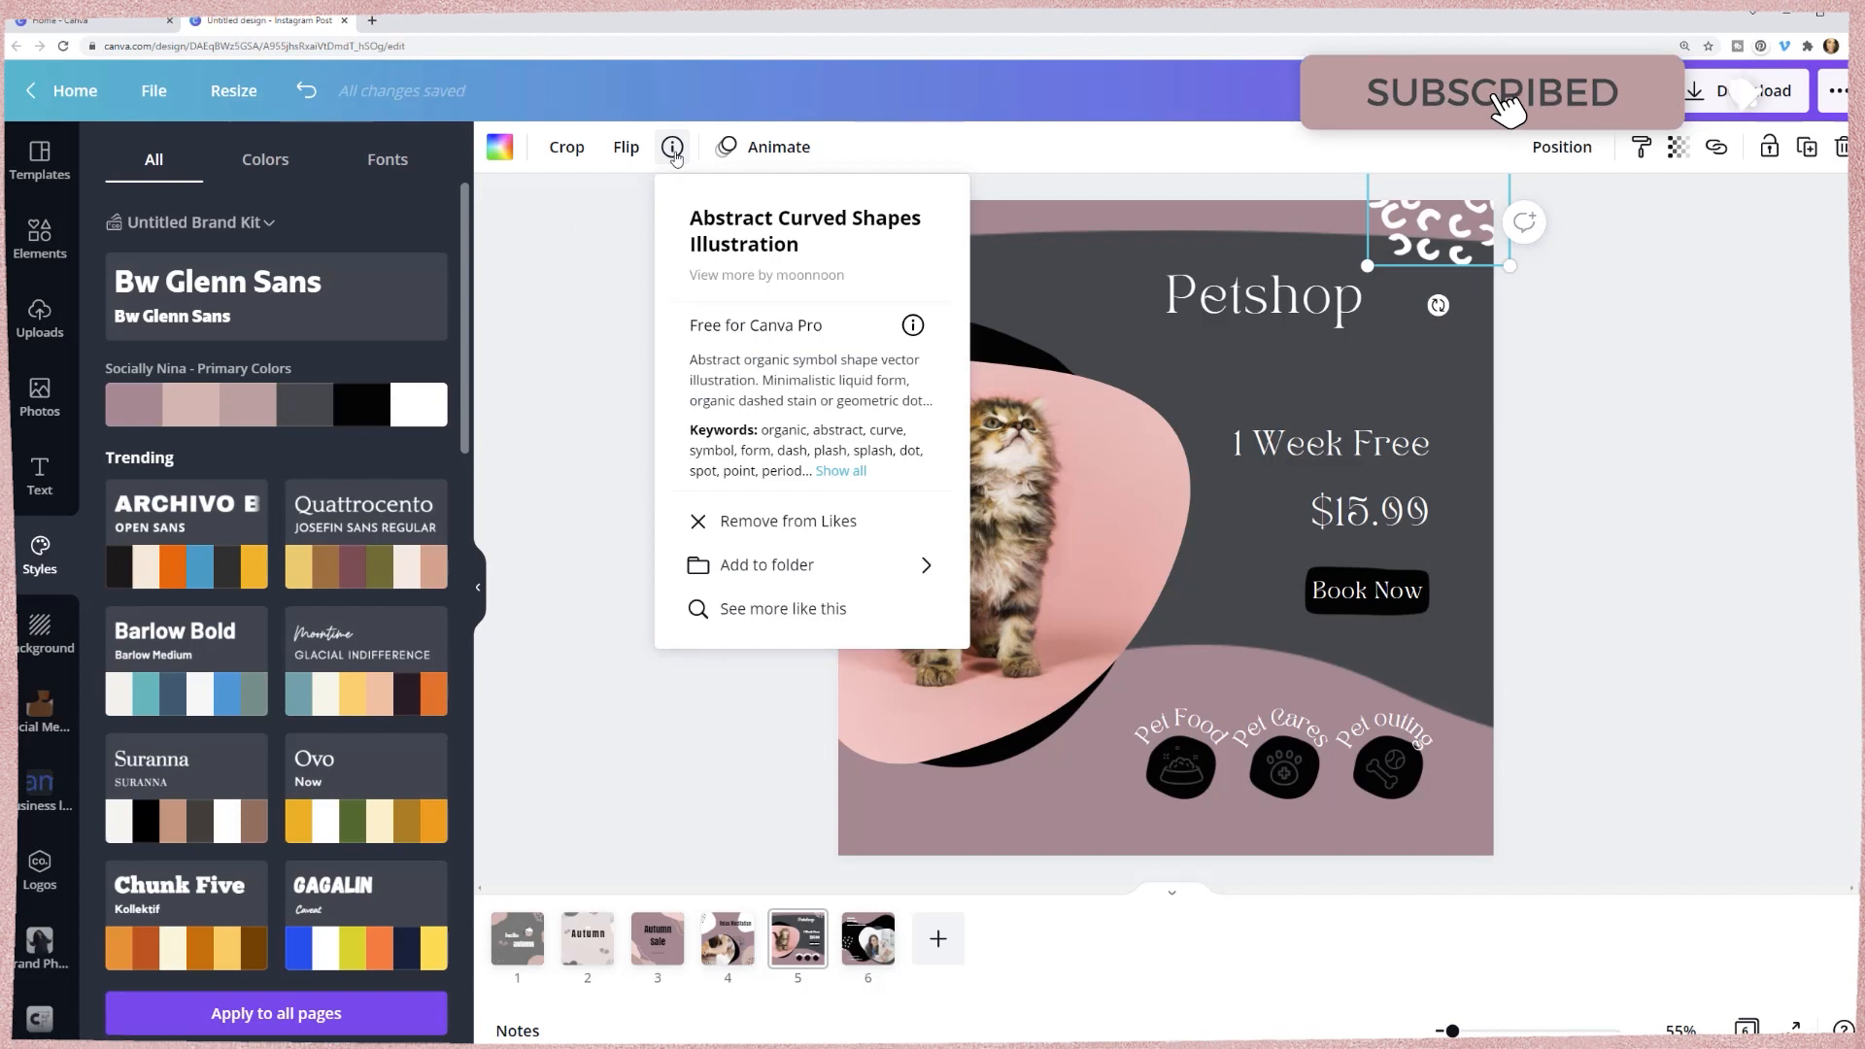
{"action": "left_click", "coordinate": [747, 610]}
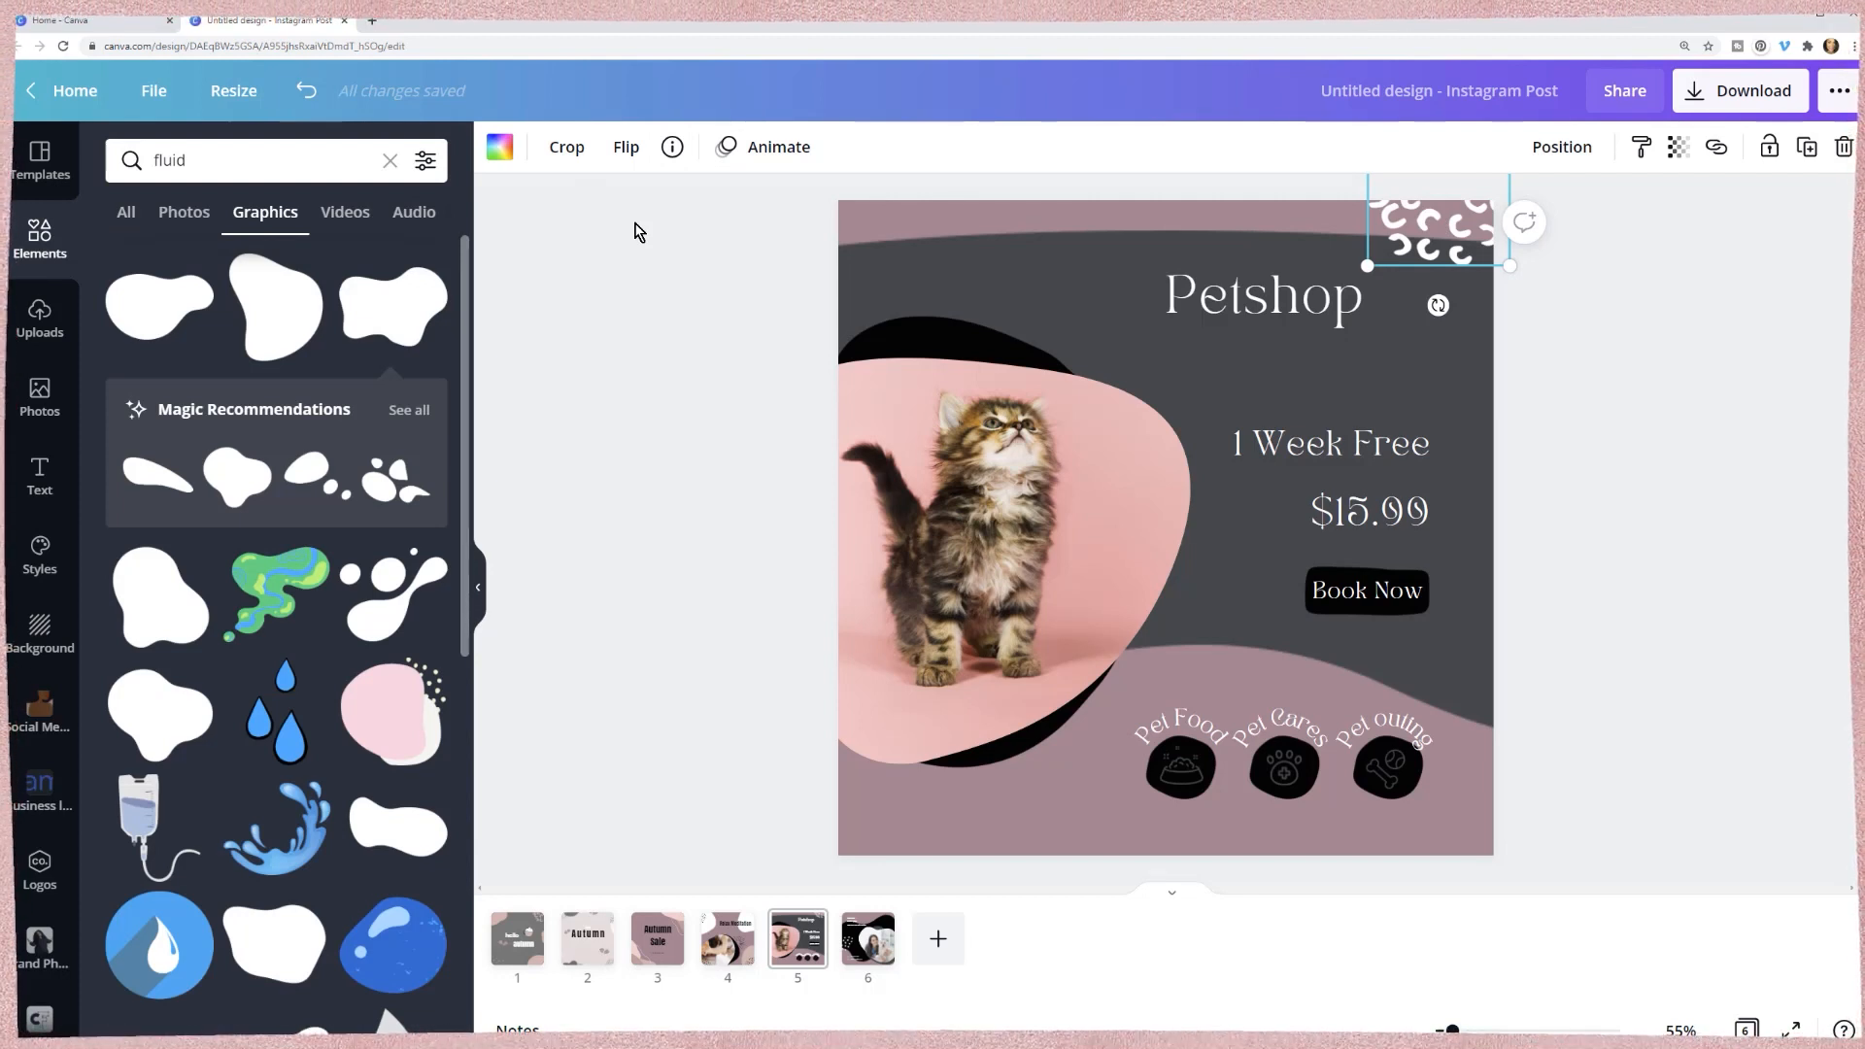
- Add the pink neon Socially Nina logo to page 5, shrink it and place it in the lower-left corner
{"action": "left_click", "coordinate": [40, 867]}
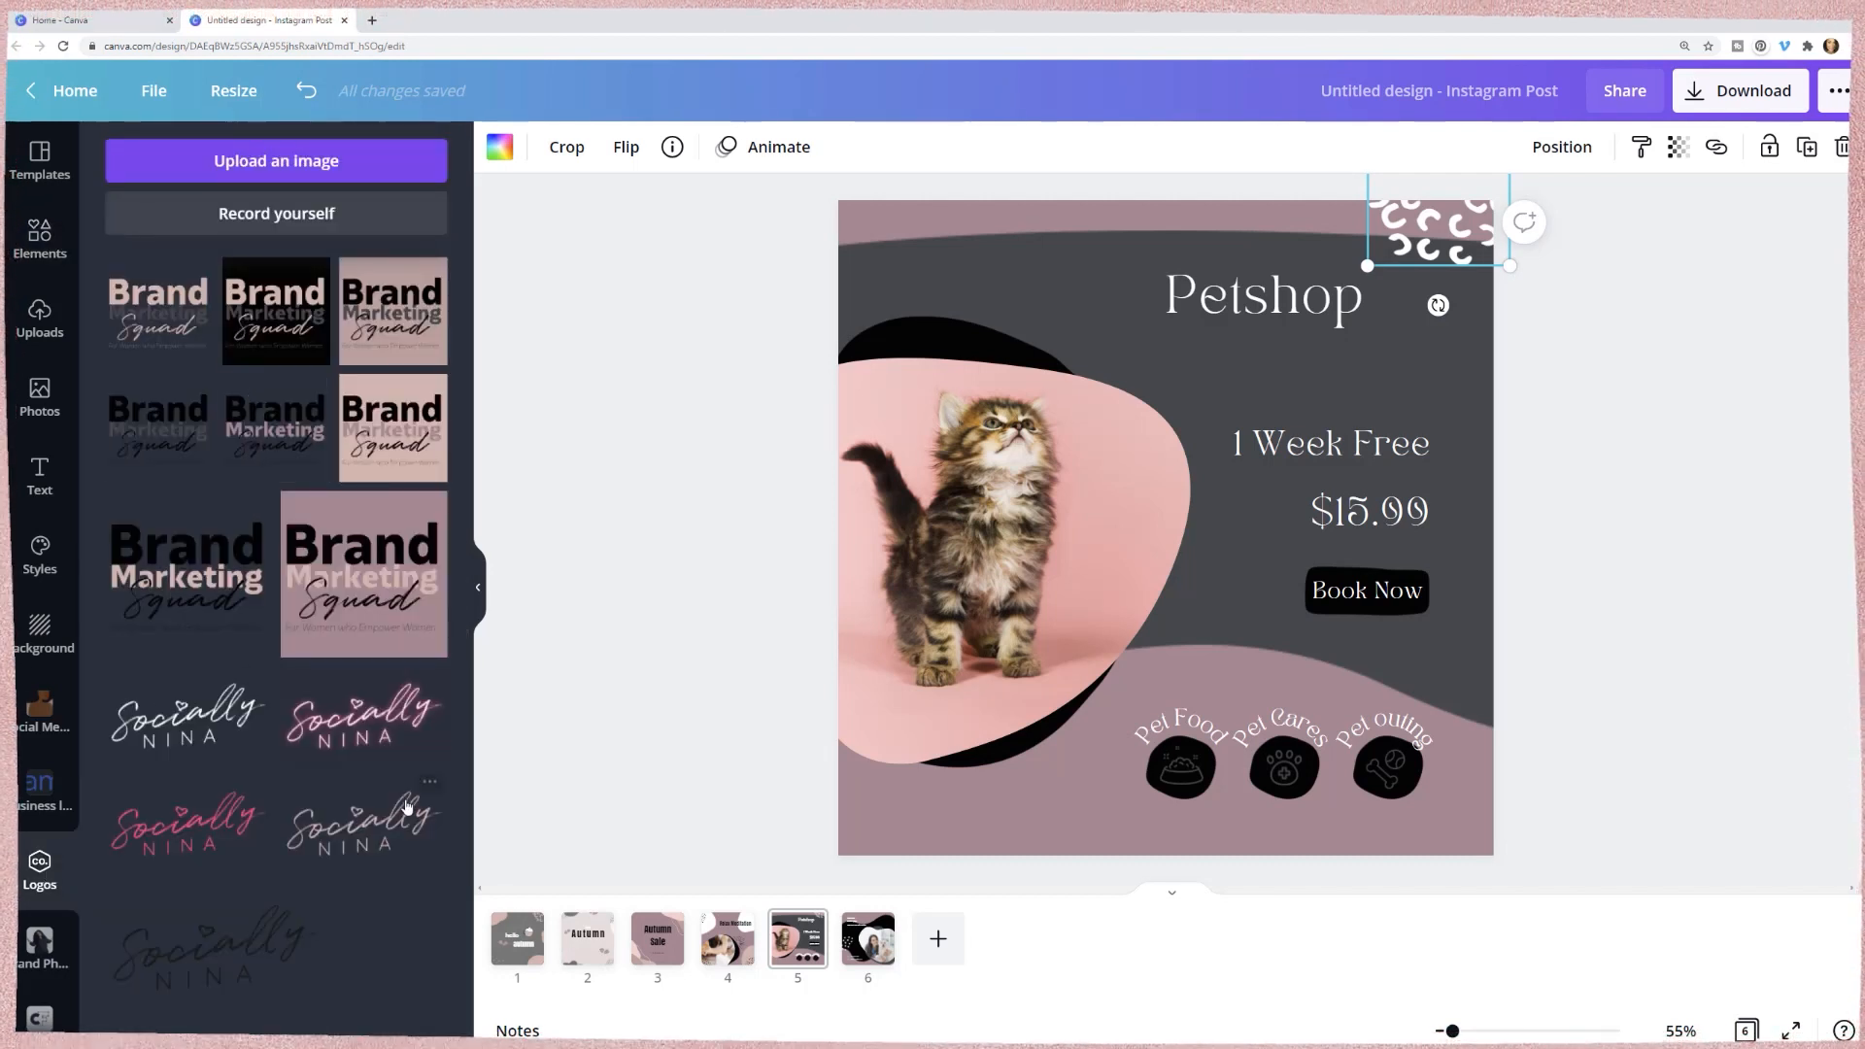
{"action": "left_click", "coordinate": [367, 731]}
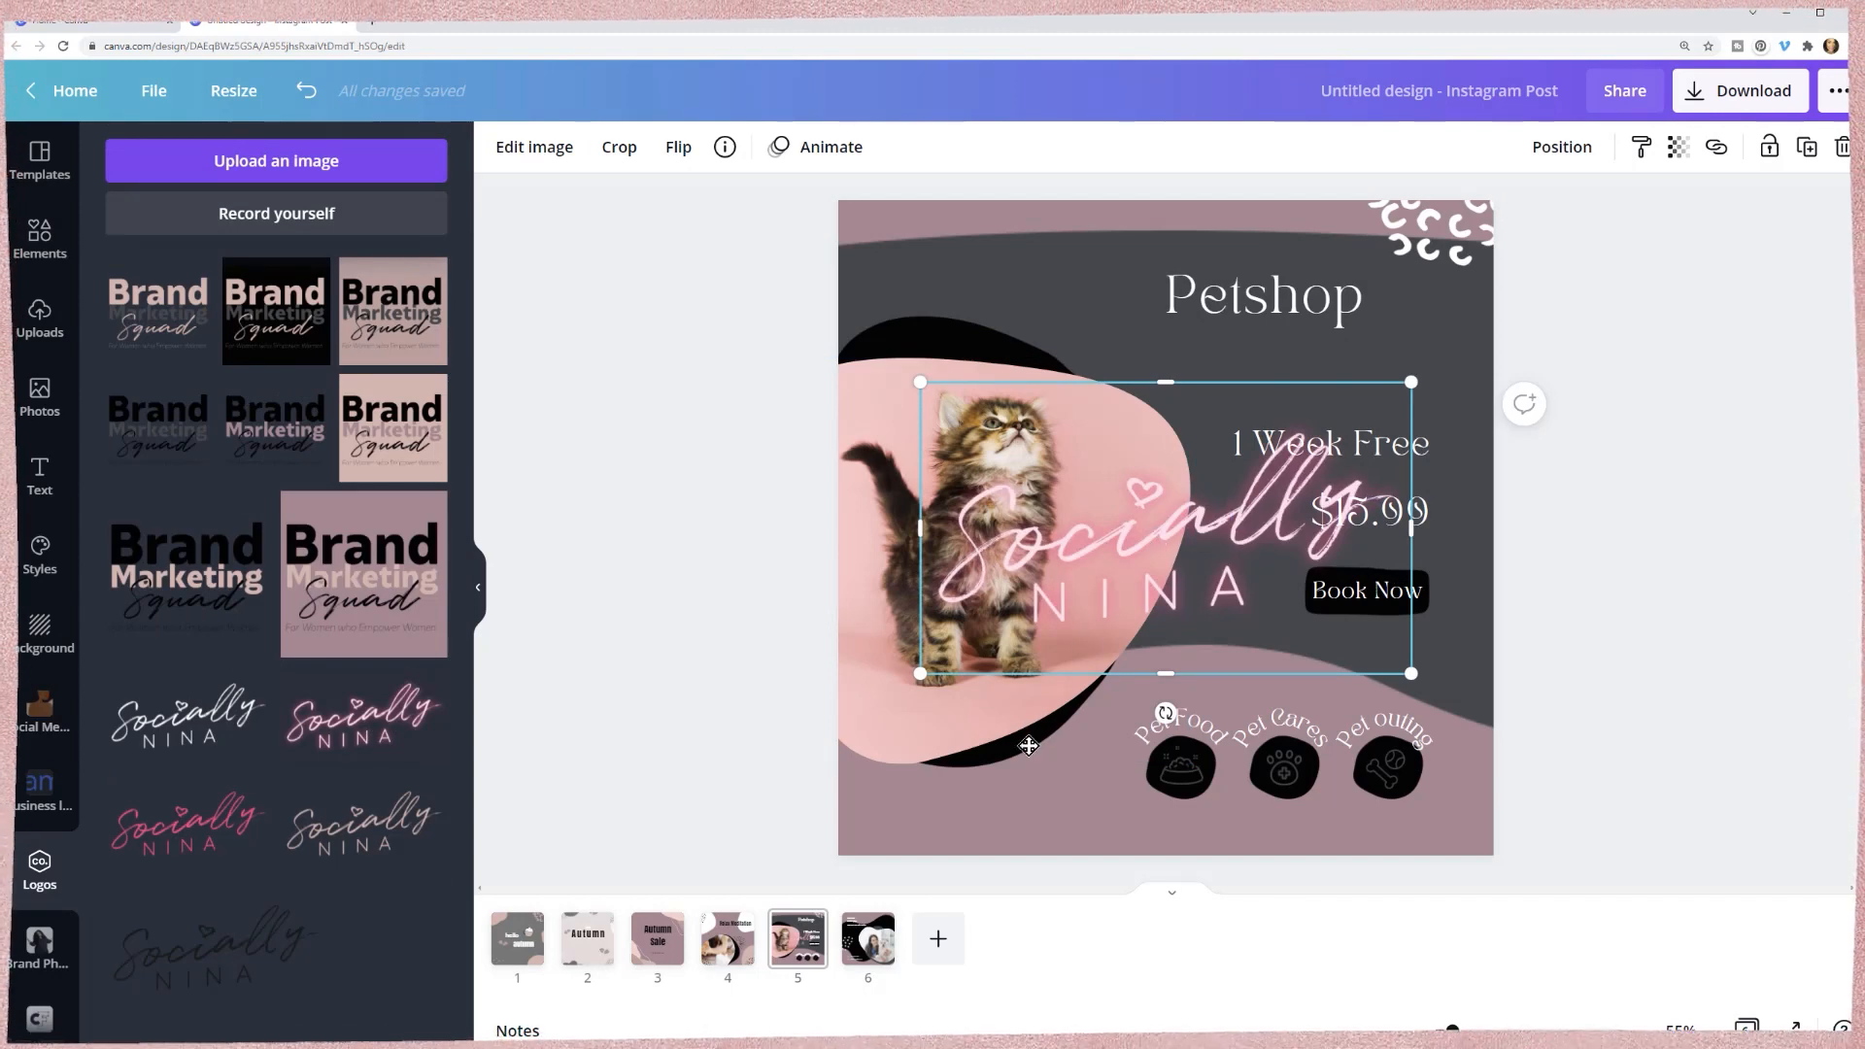
{"action": "left_click_drag", "start_coordinate": [1029, 745], "coordinate": [947, 981]}
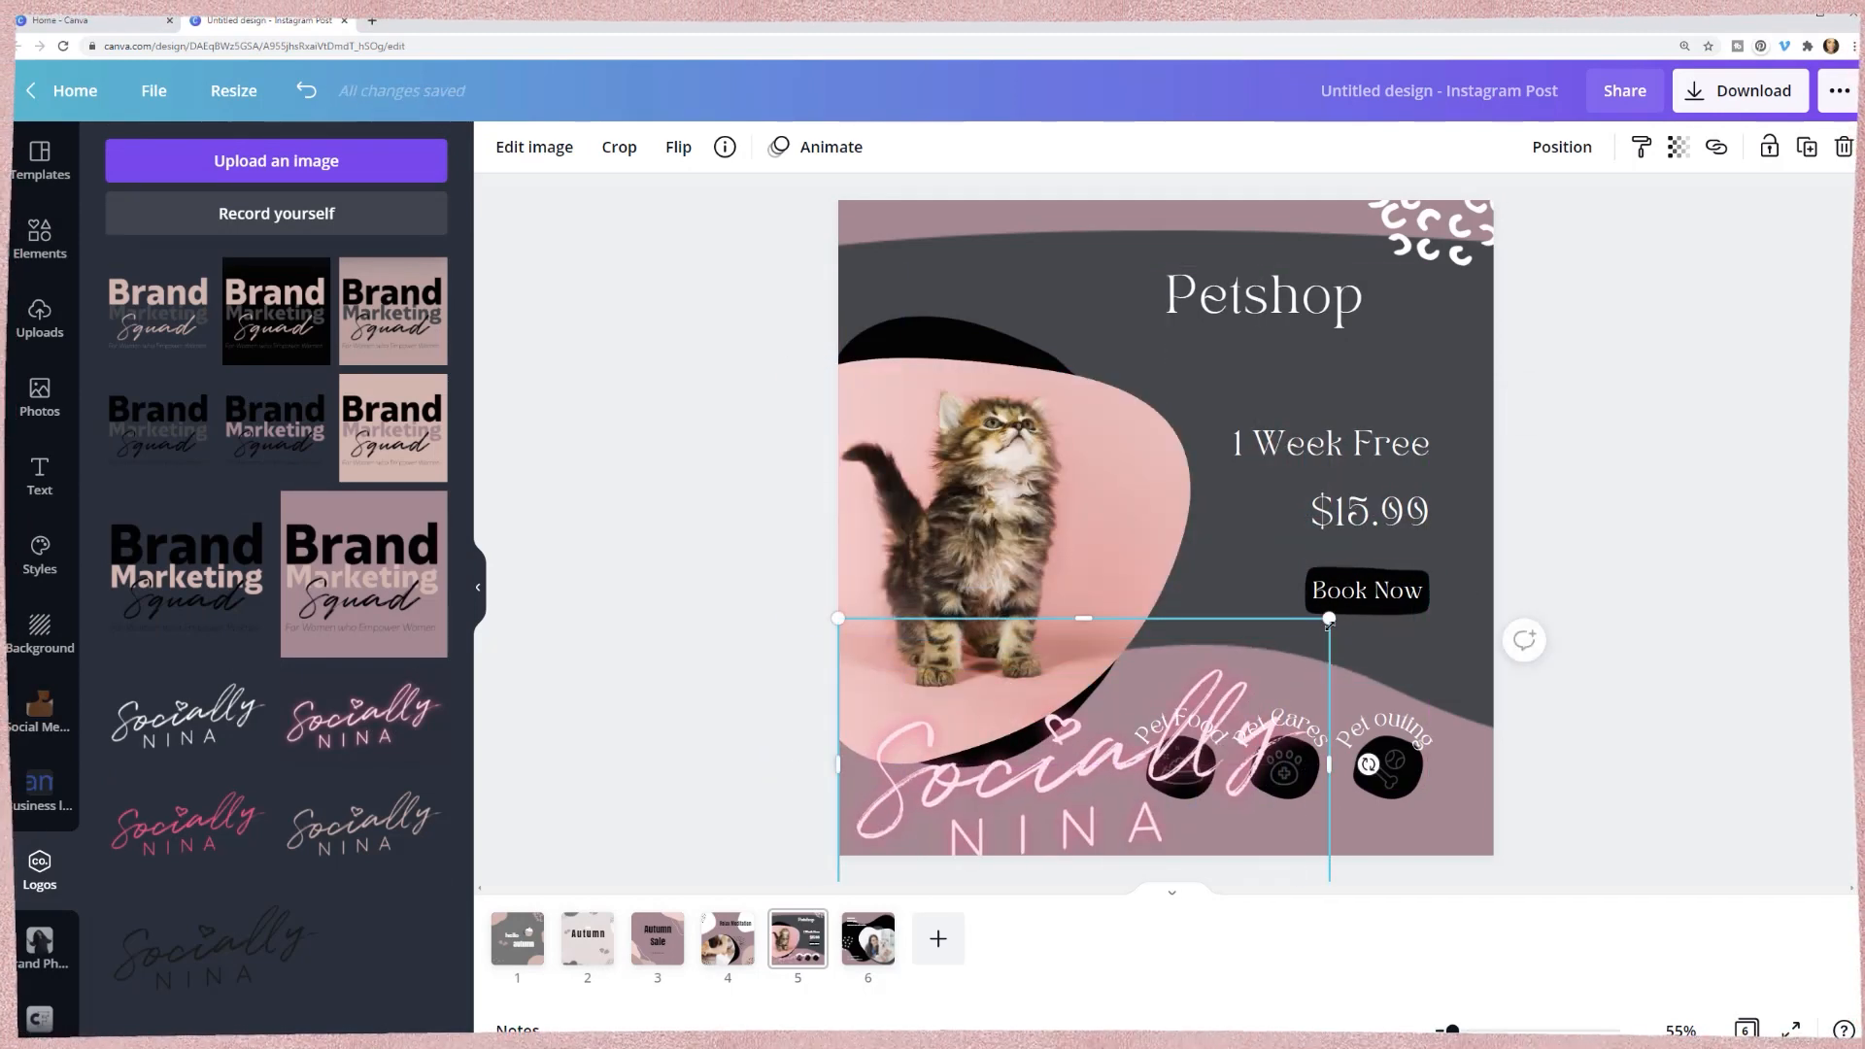
{"action": "left_click_drag", "start_coordinate": [1184, 687], "coordinate": [953, 794]}
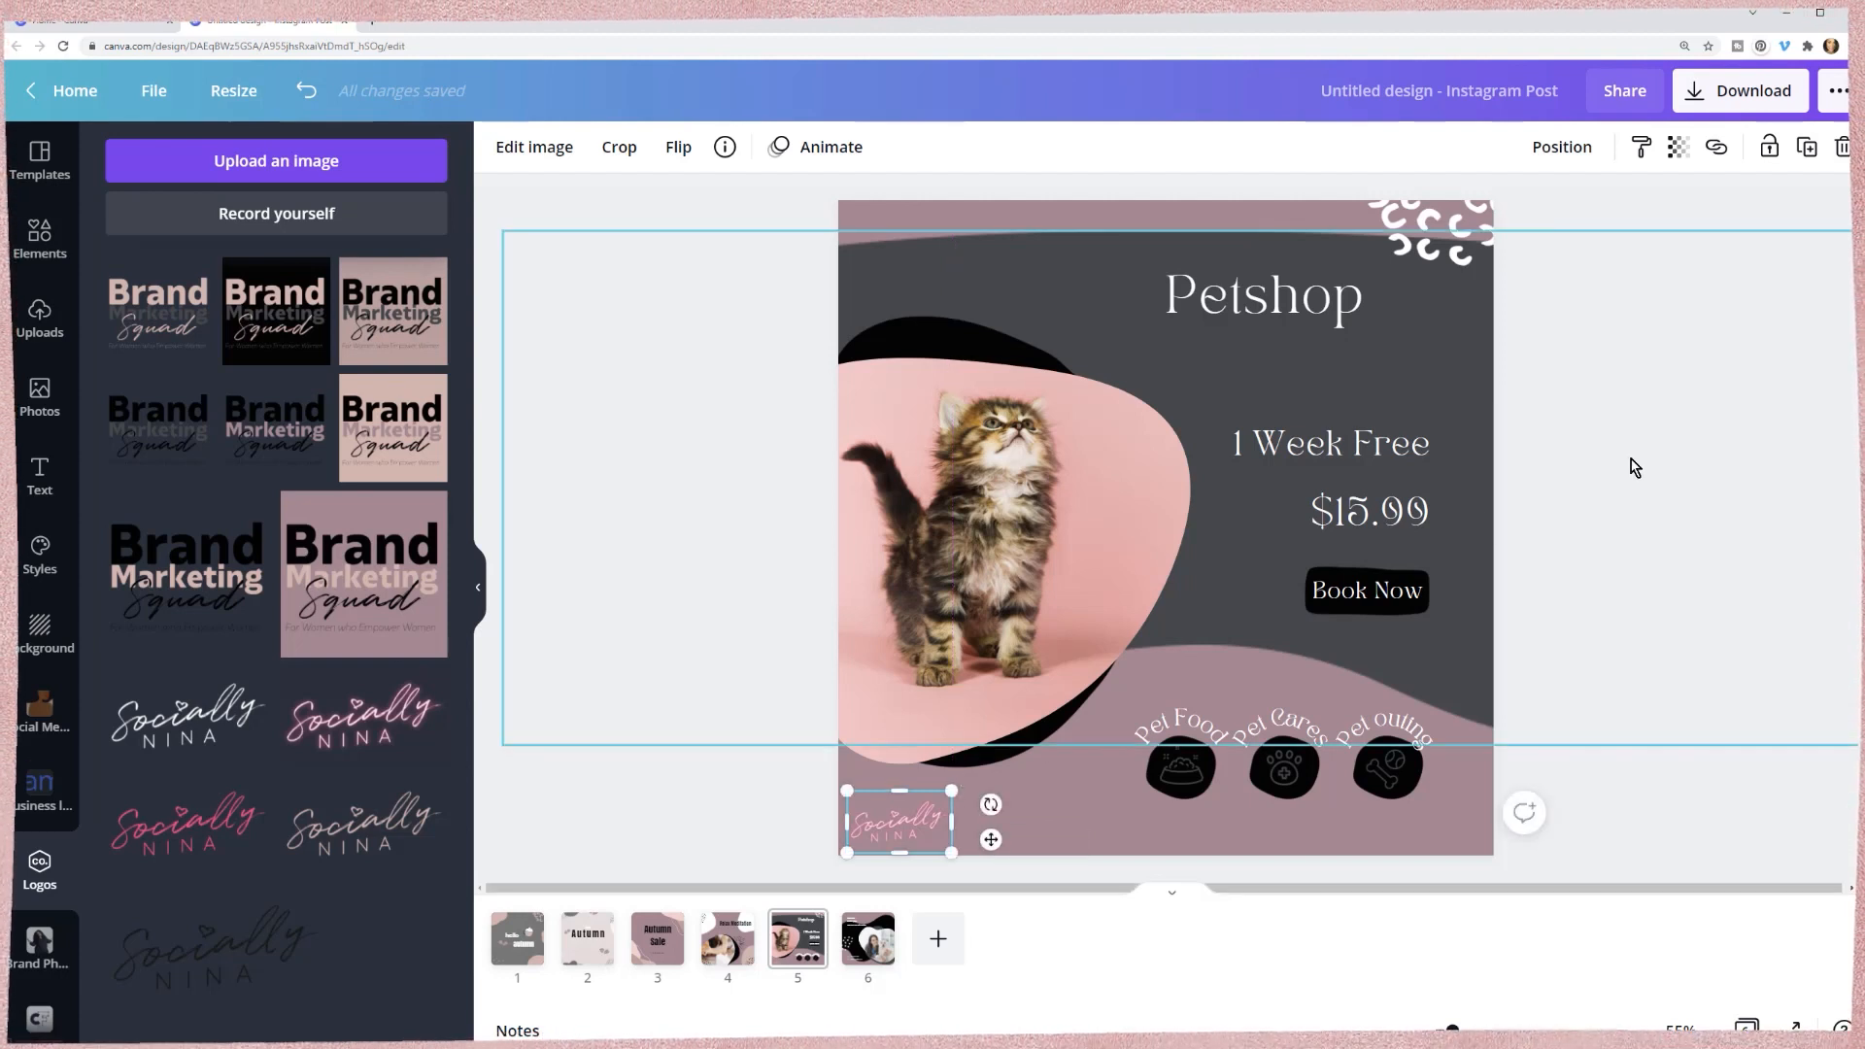
- Set the transparency of the Socially Nina logo on page 5 to 39
{"action": "left_click", "coordinate": [1674, 150]}
{"action": "left_click_drag", "start_coordinate": [1611, 220], "coordinate": [1561, 233]}
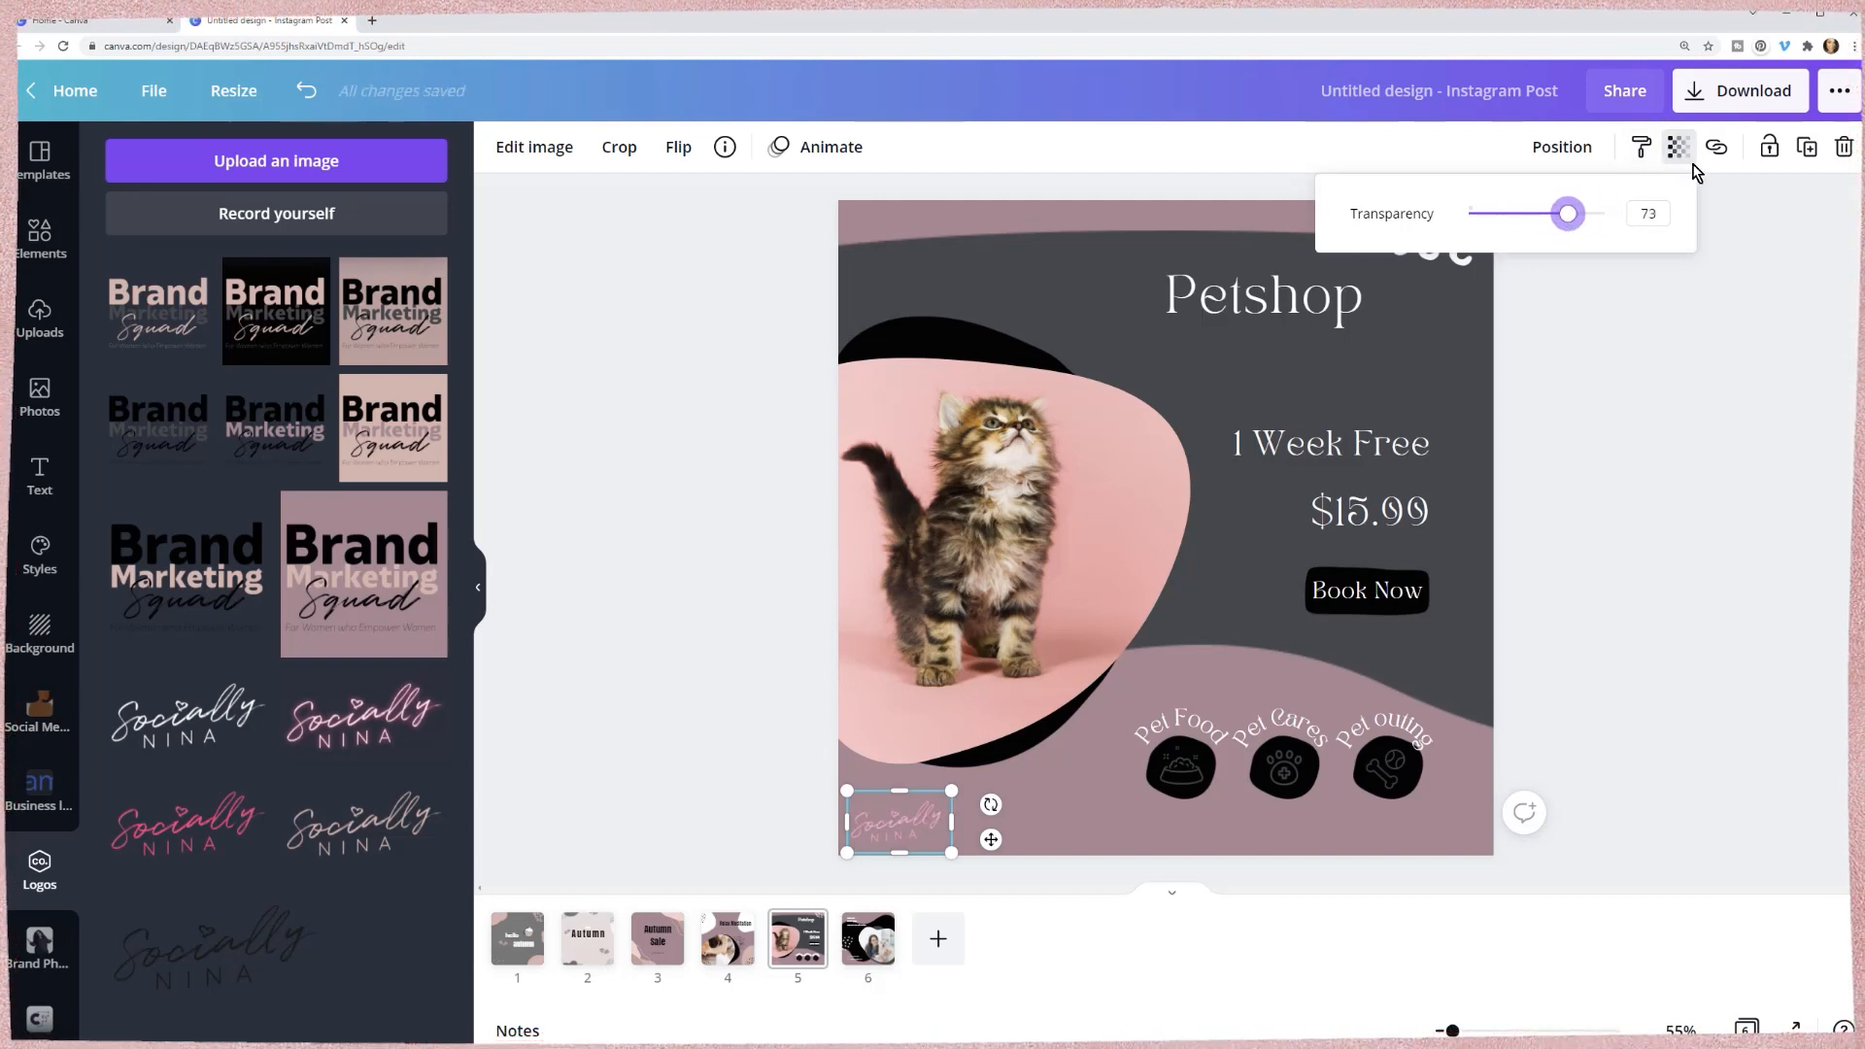
{"action": "left_click_drag", "start_coordinate": [1569, 214], "coordinate": [1522, 219]}
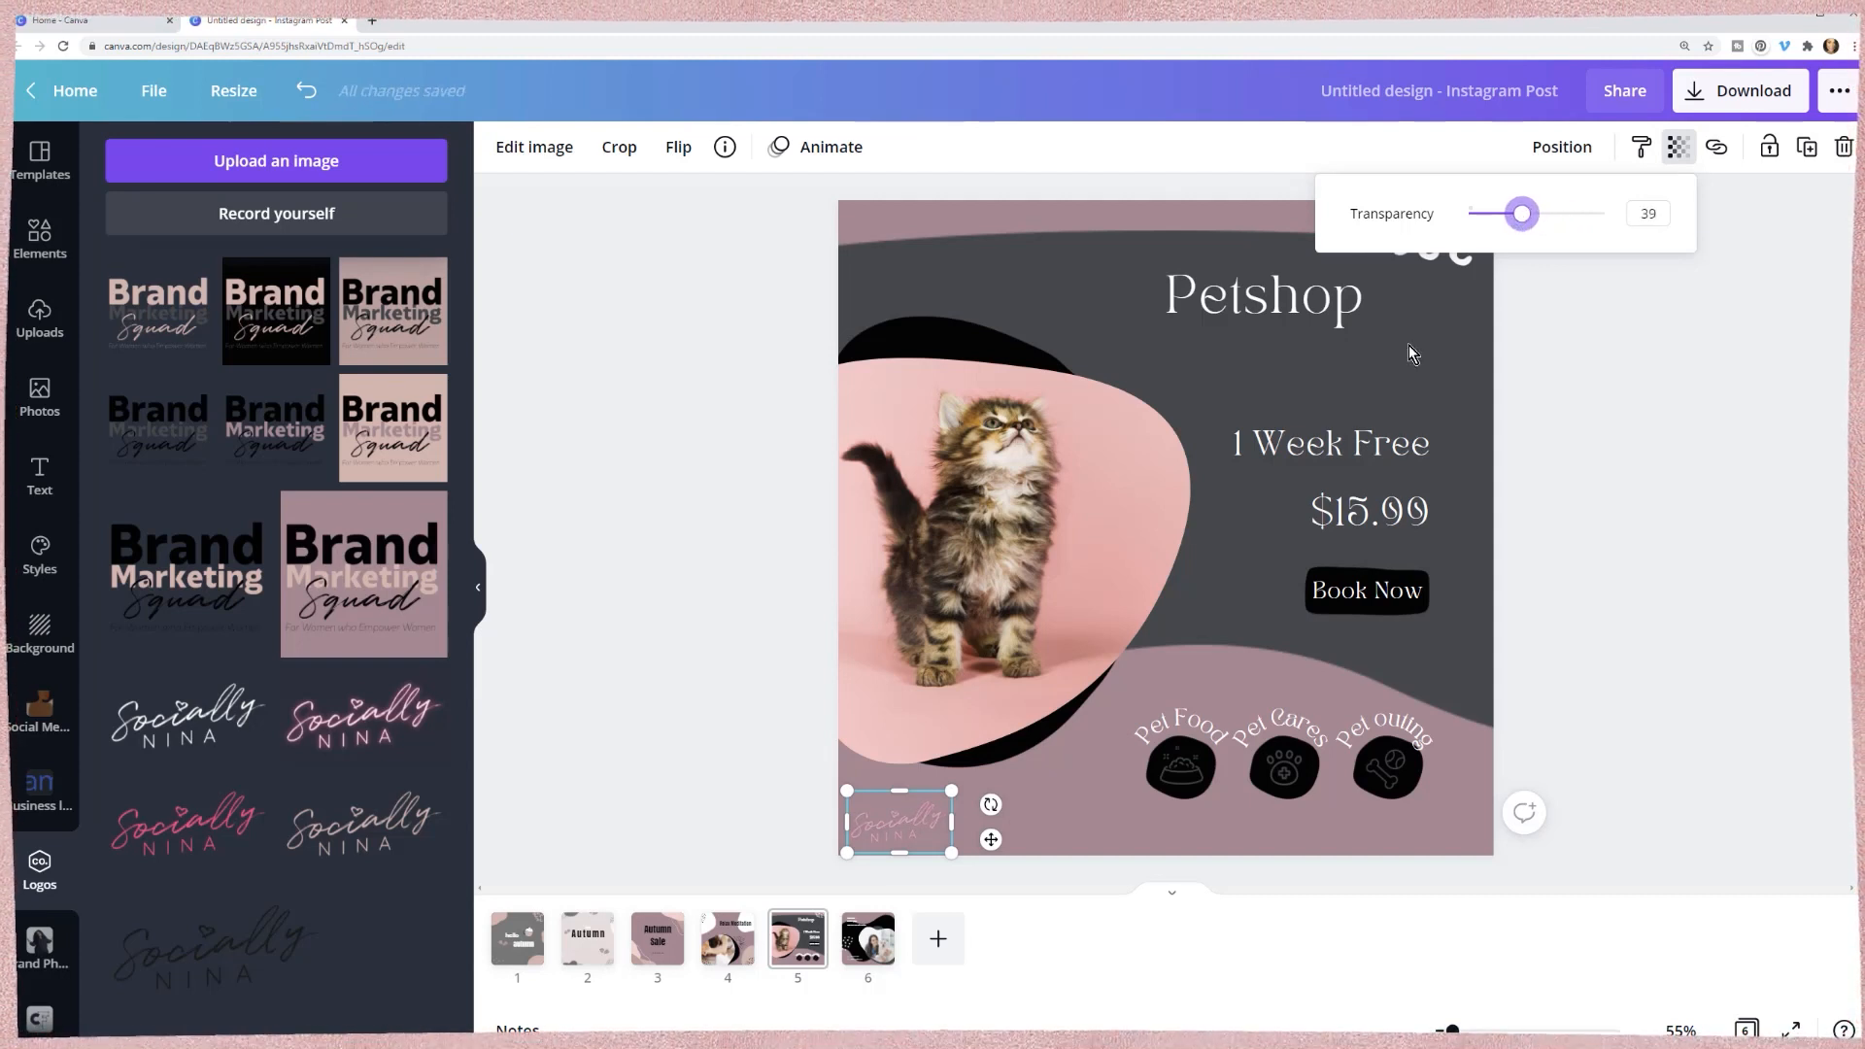
{"action": "left_click", "coordinate": [899, 837]}
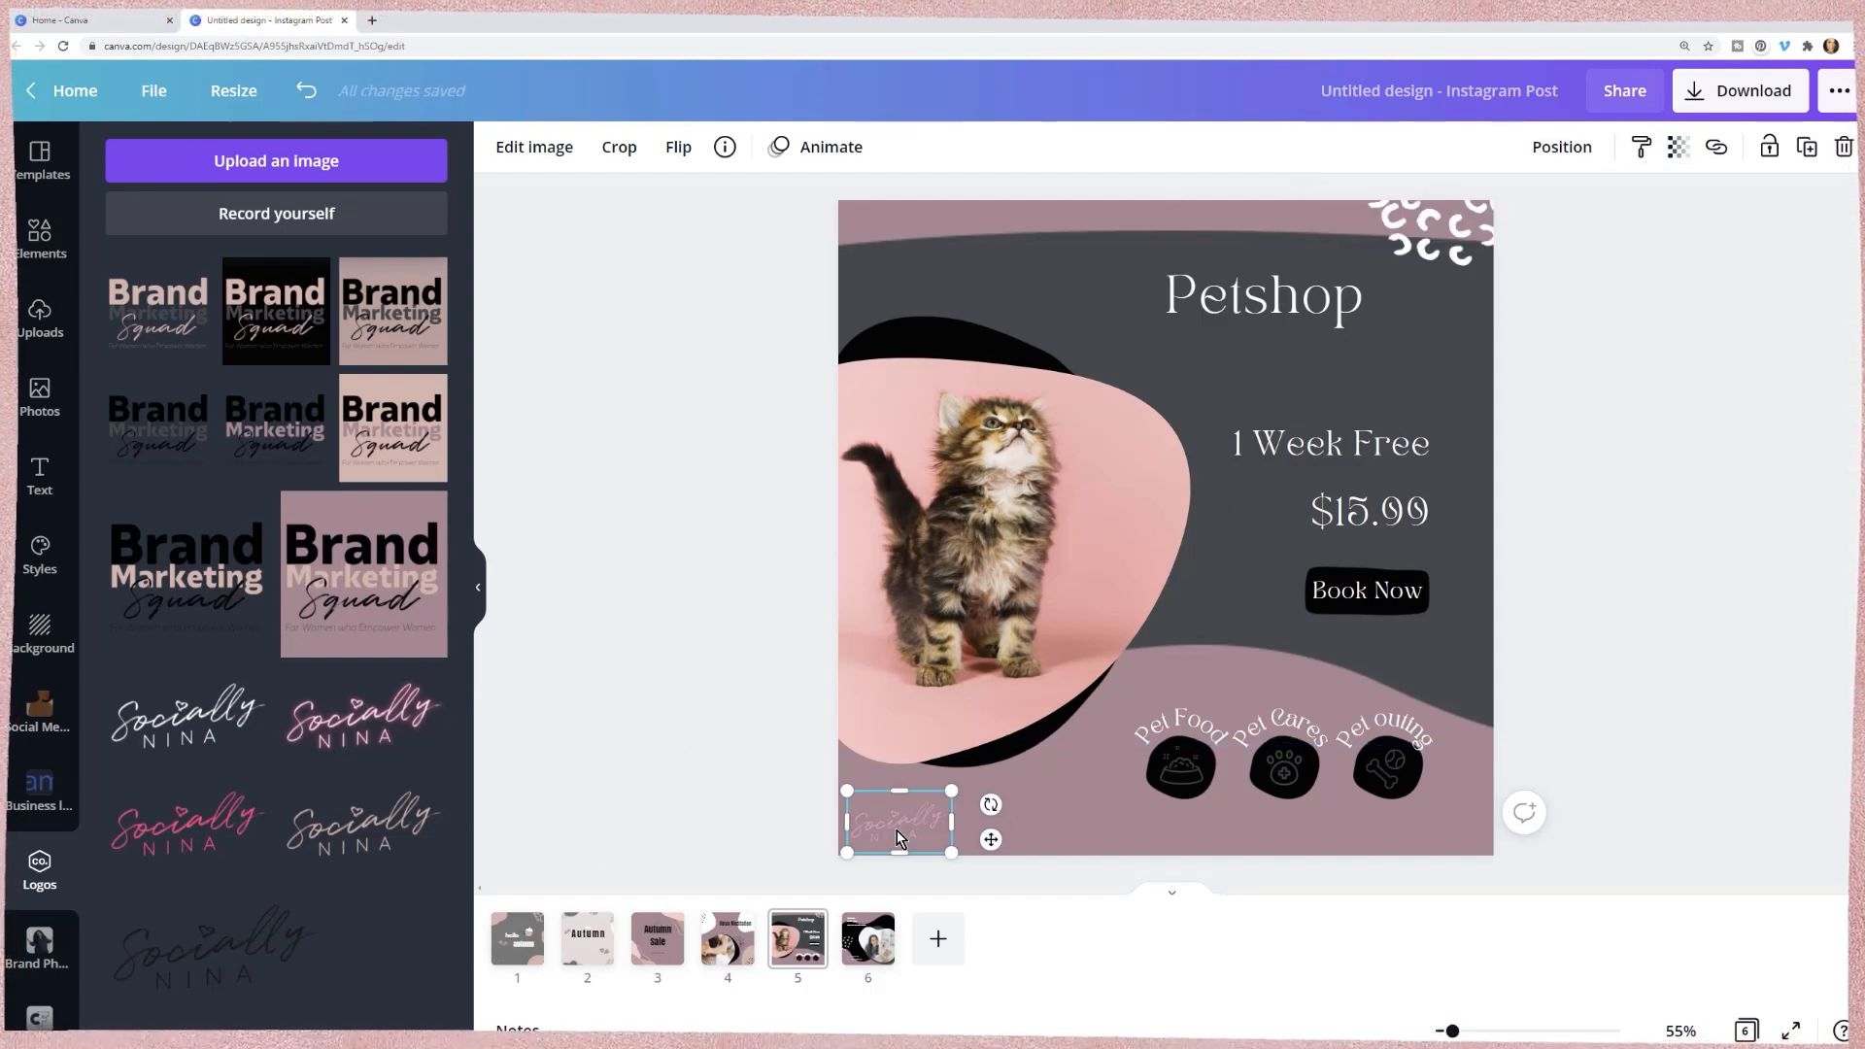
{"action": "left_click", "coordinate": [727, 822]}
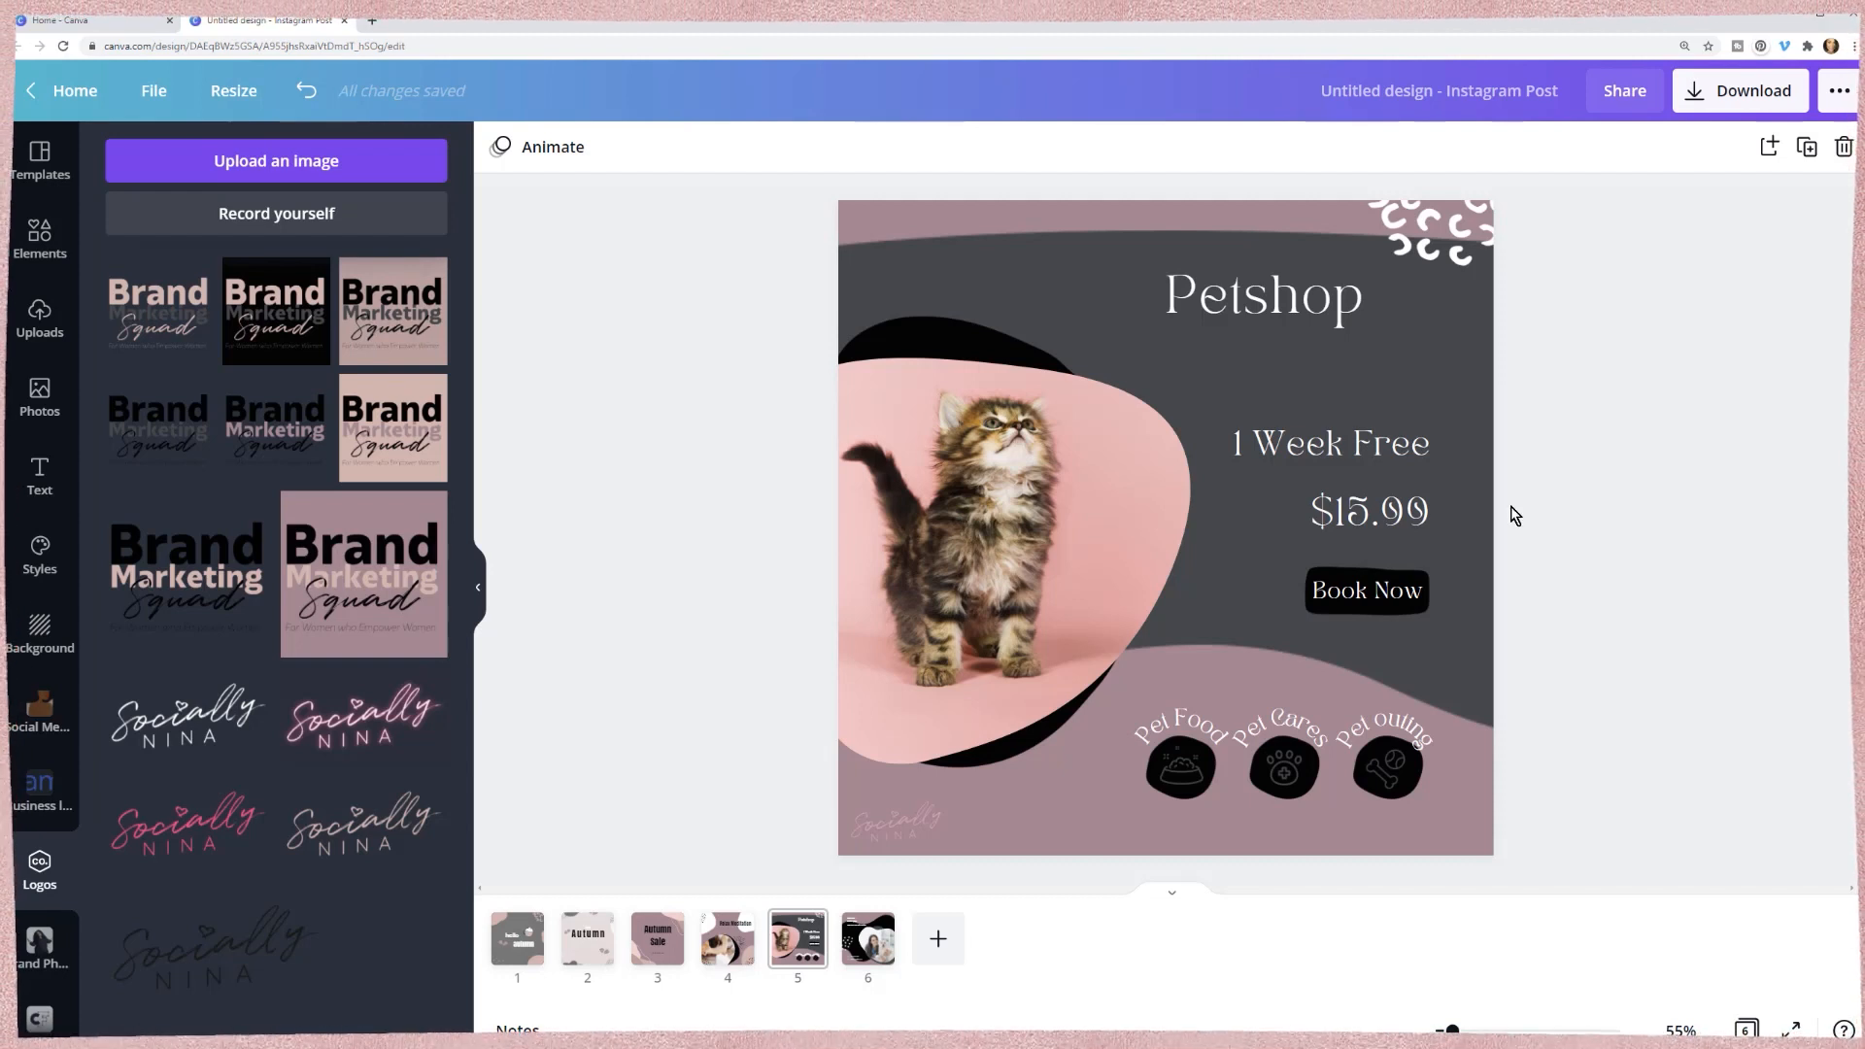
- Replace the Autumn Sale title on page 3 with "Hello World"
{"action": "left_click", "coordinate": [1171, 894]}
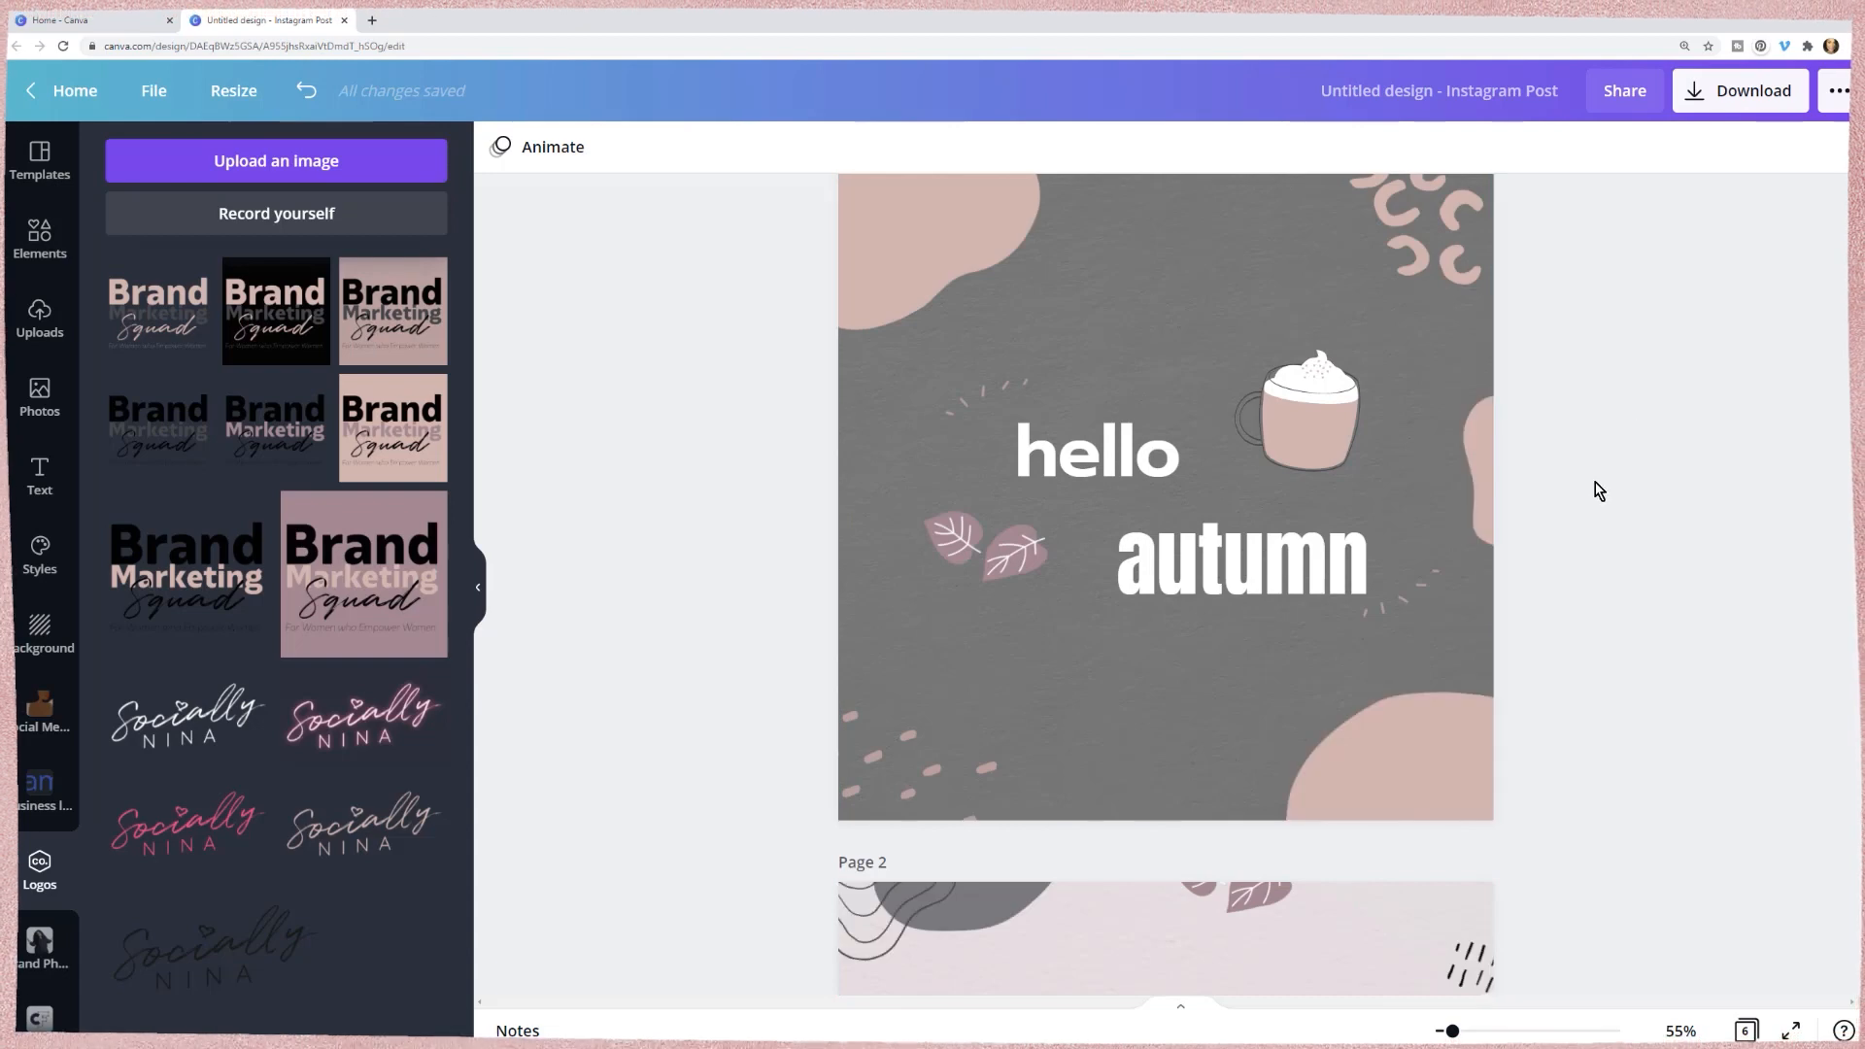
{"action": "scroll", "coordinate": [1605, 493], "scroll_direction": "down", "scroll_amount": 10}
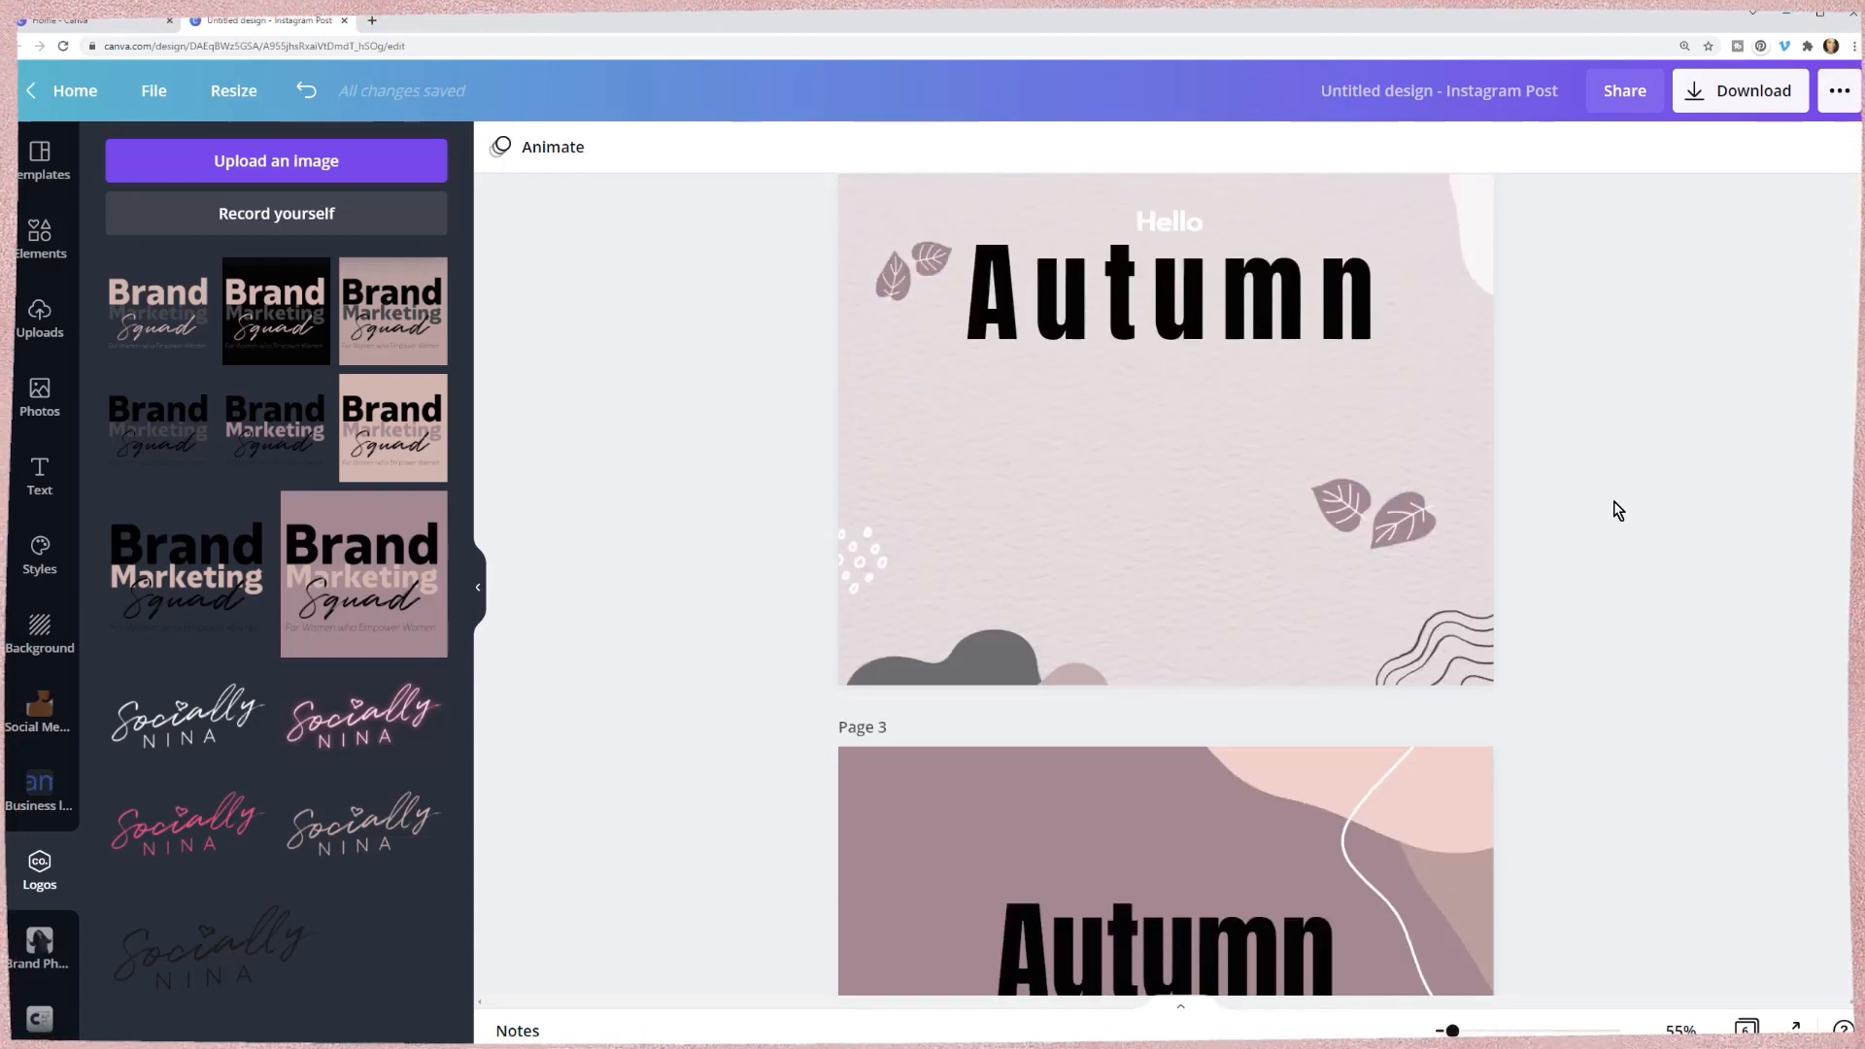
{"action": "scroll", "coordinate": [1617, 510], "scroll_direction": "down", "scroll_amount": 4}
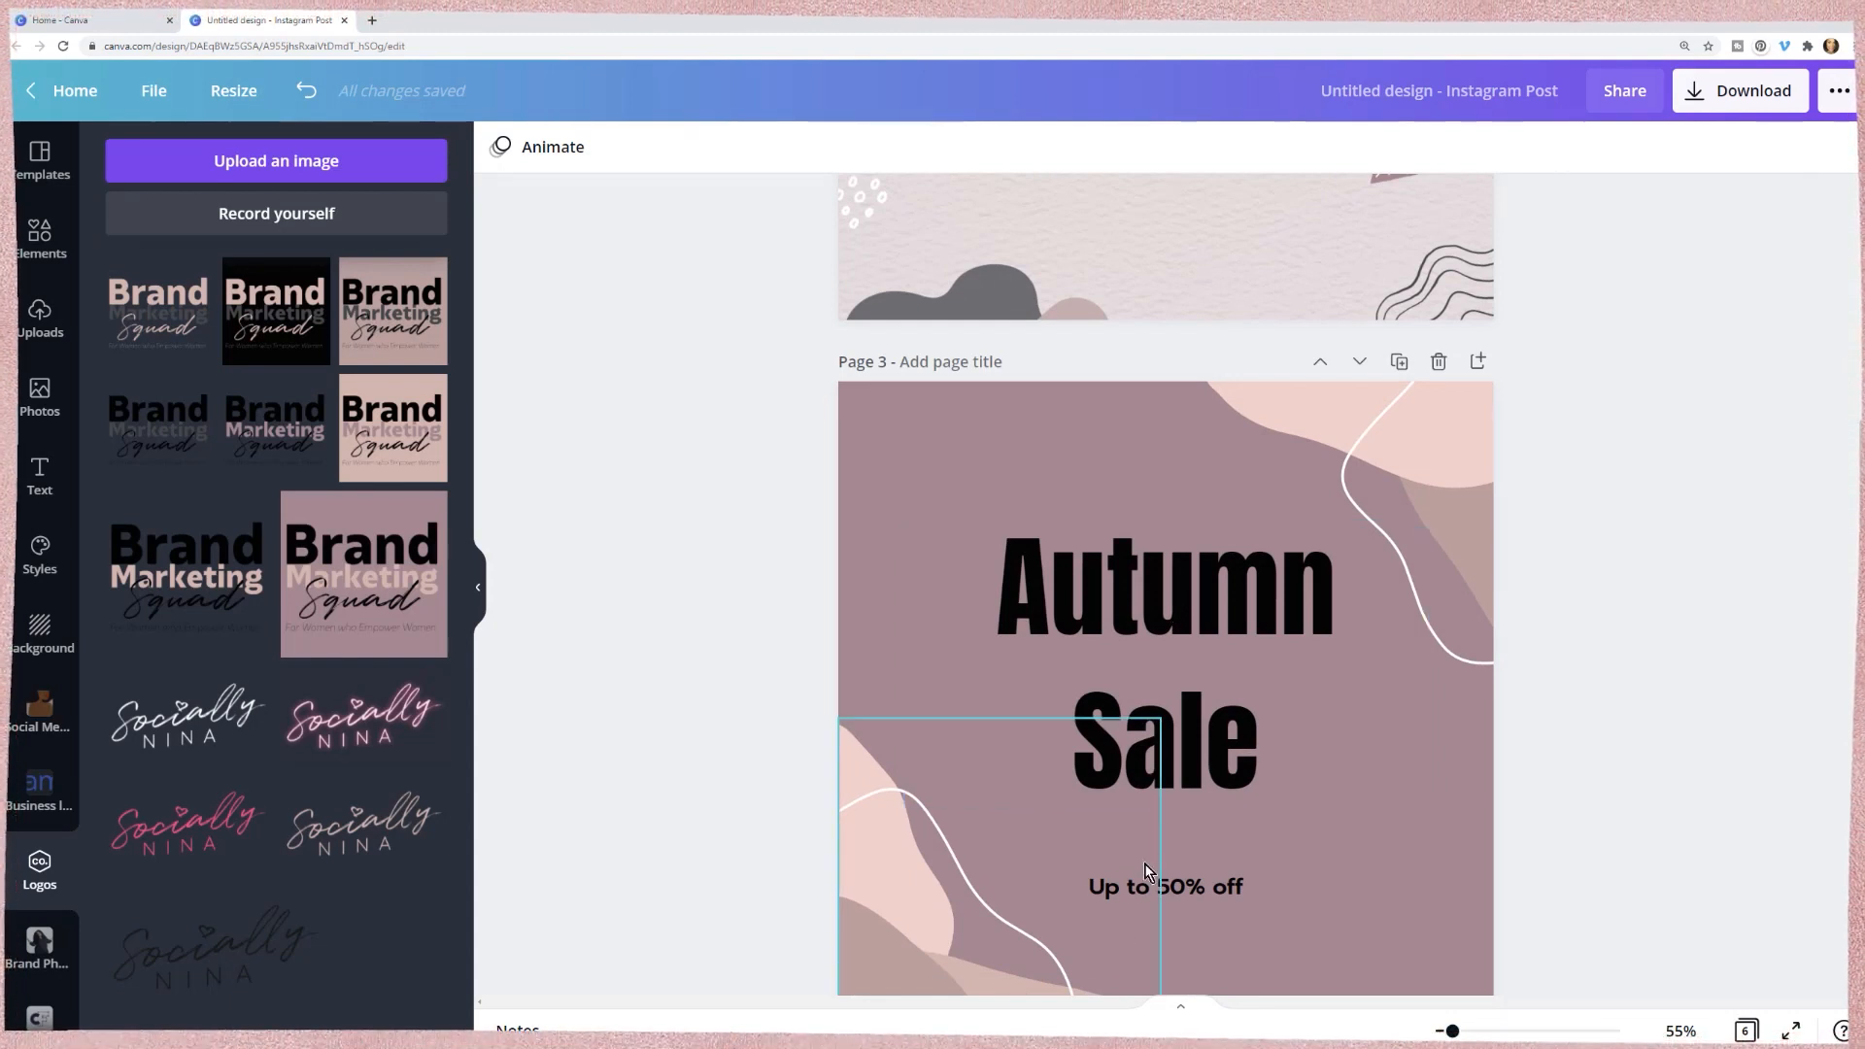
{"action": "double_click", "coordinate": [1140, 655]}
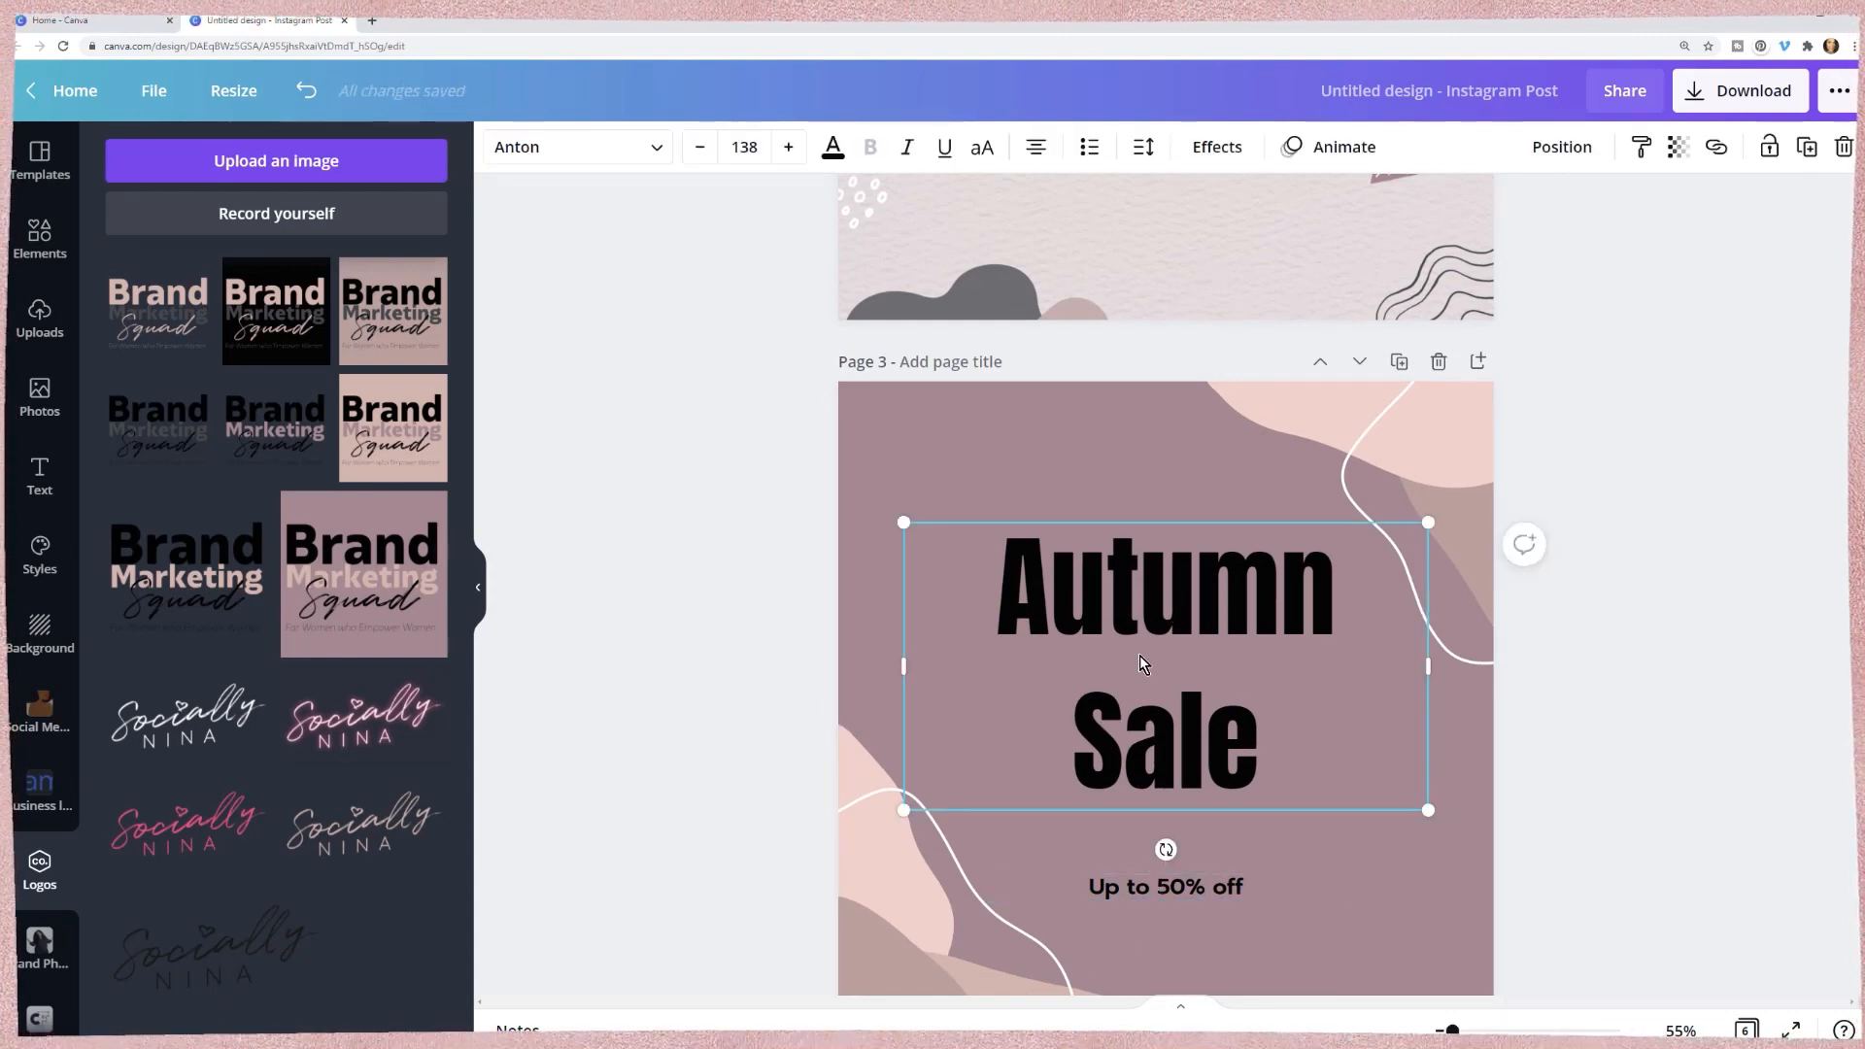
{"action": "double_click", "coordinate": [1153, 590]}
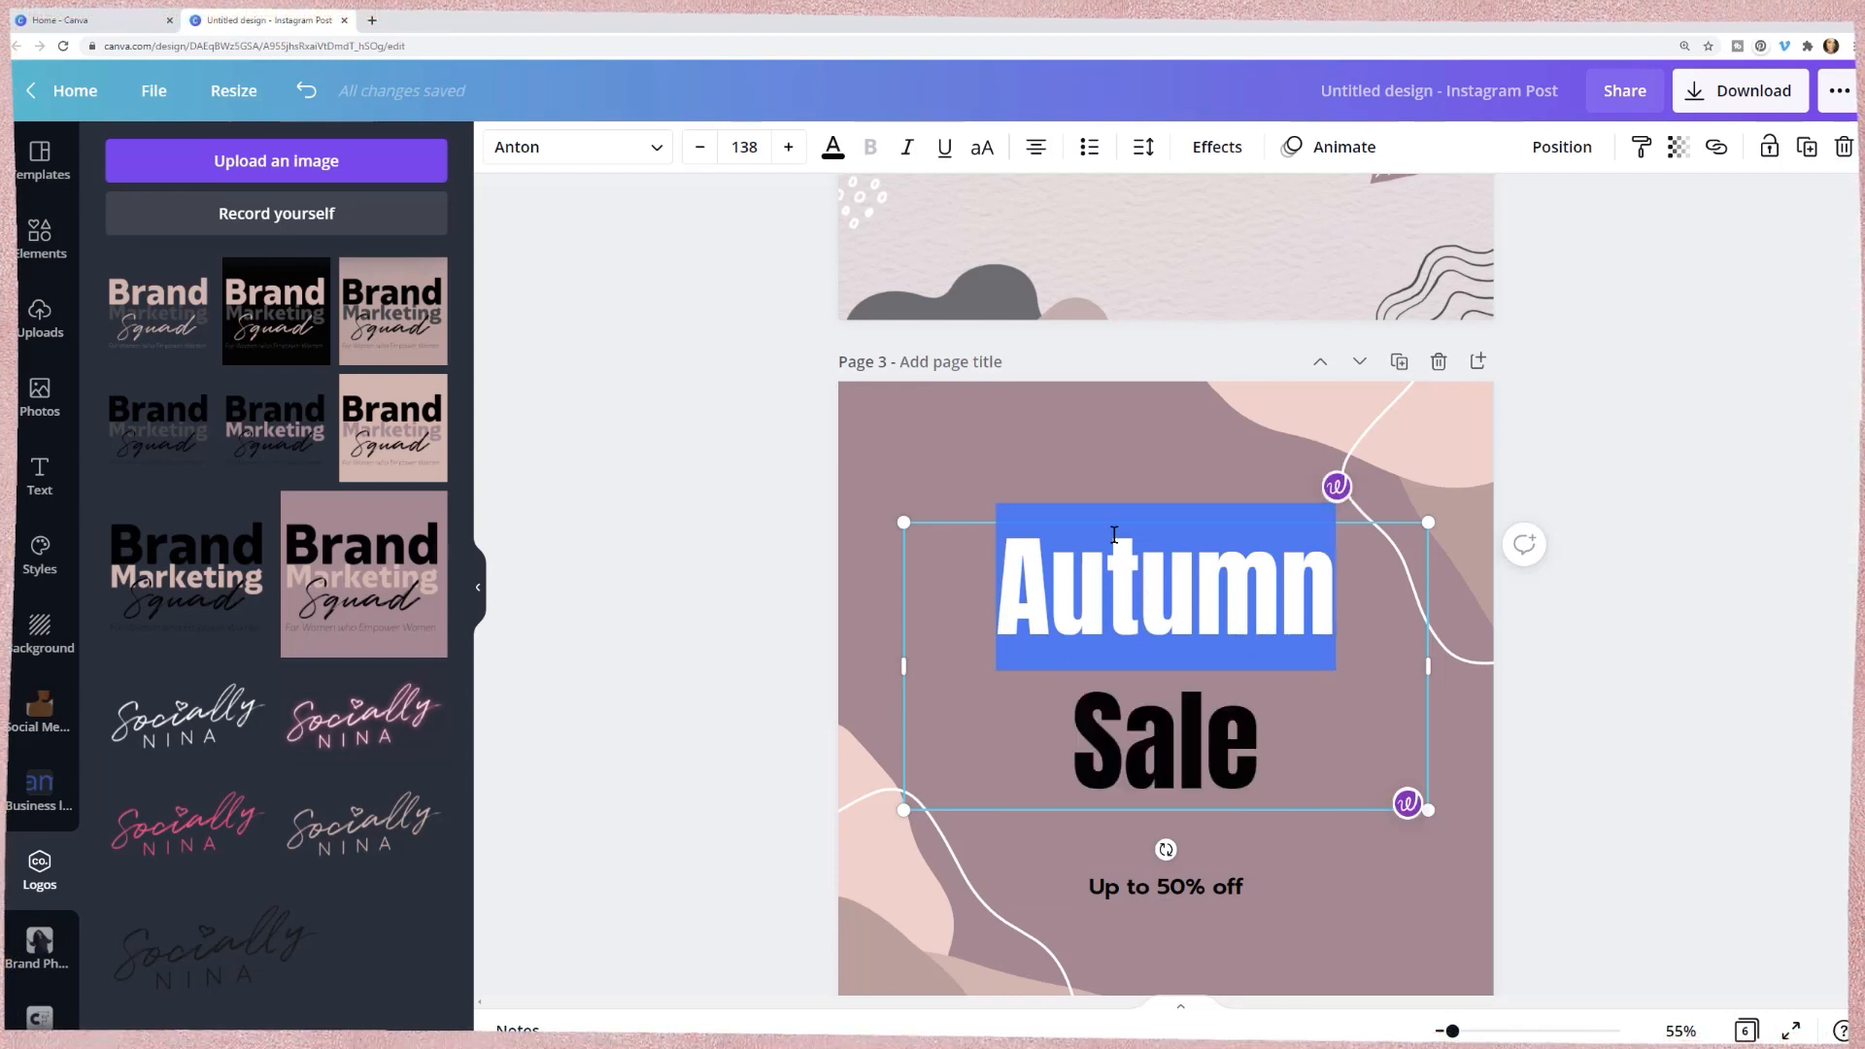
{"action": "key", "text": "ctrl+a"}
{"action": "type", "text": "Hello World"}
{"action": "double_click", "coordinate": [1150, 894]}
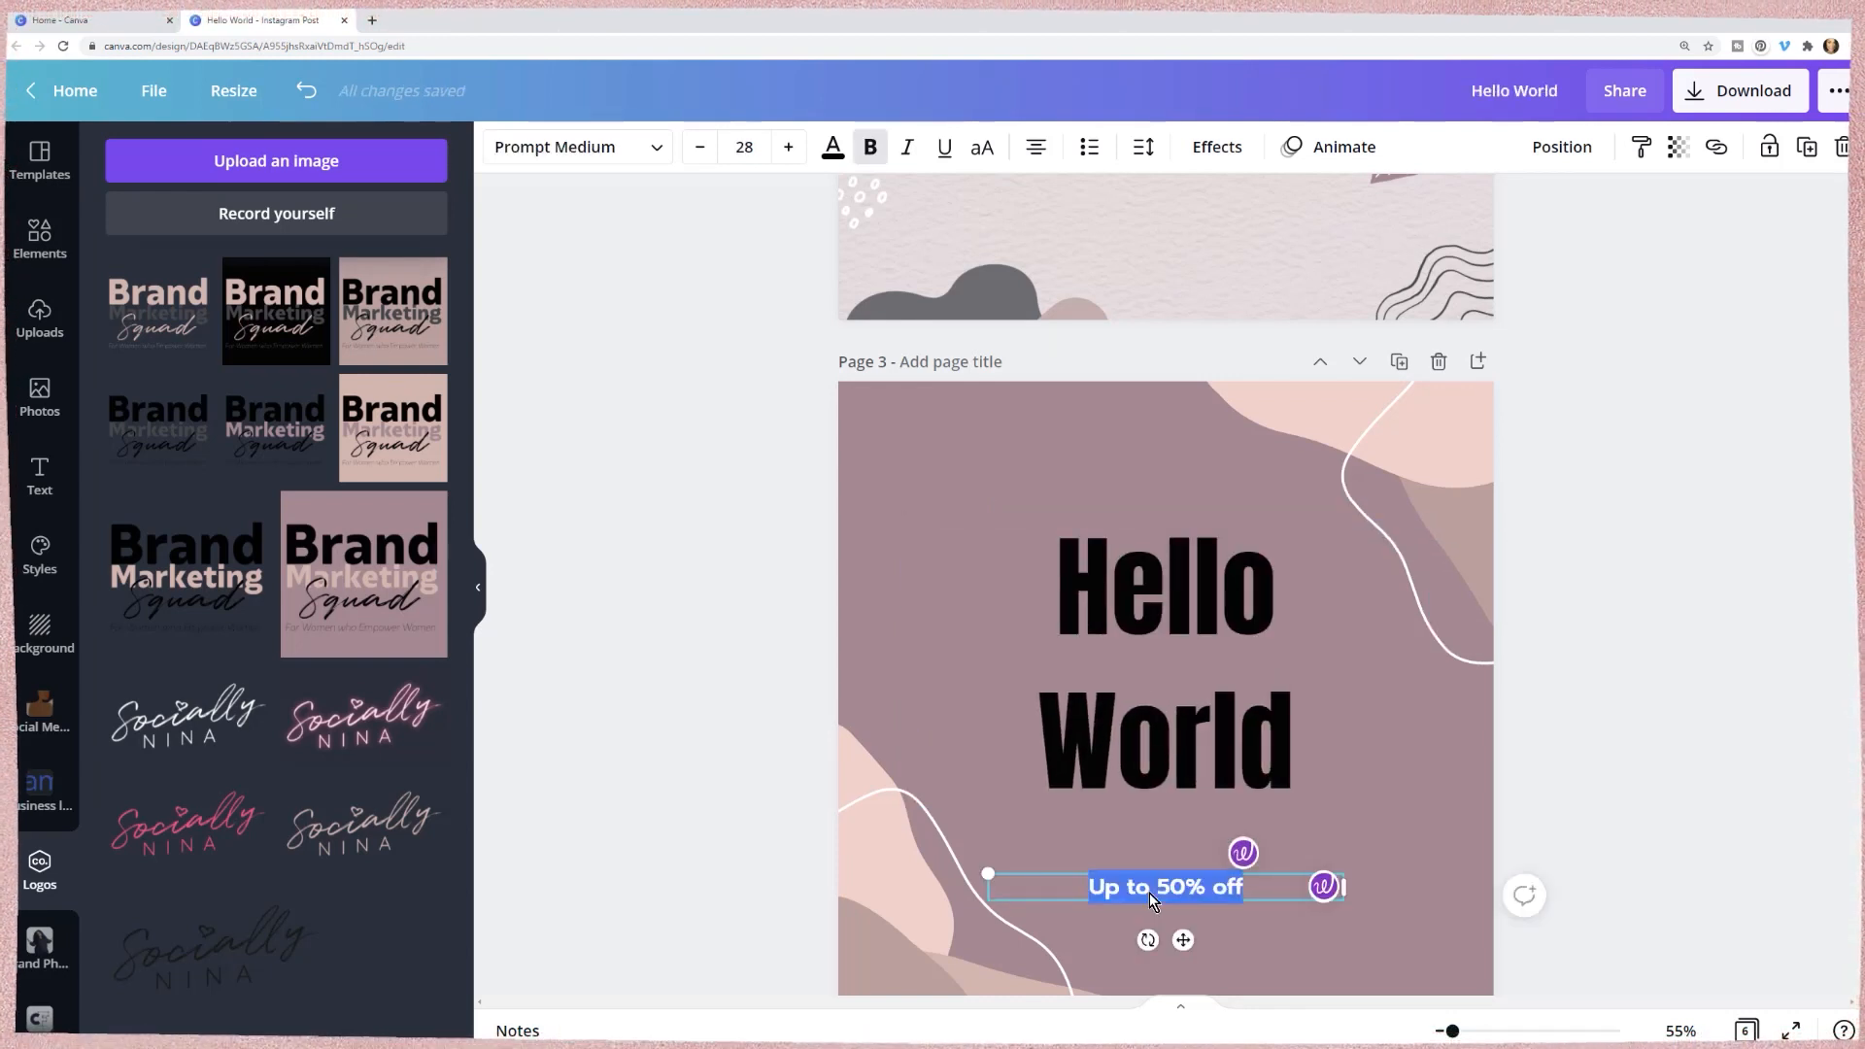
{"action": "left_click", "coordinate": [1617, 631]}
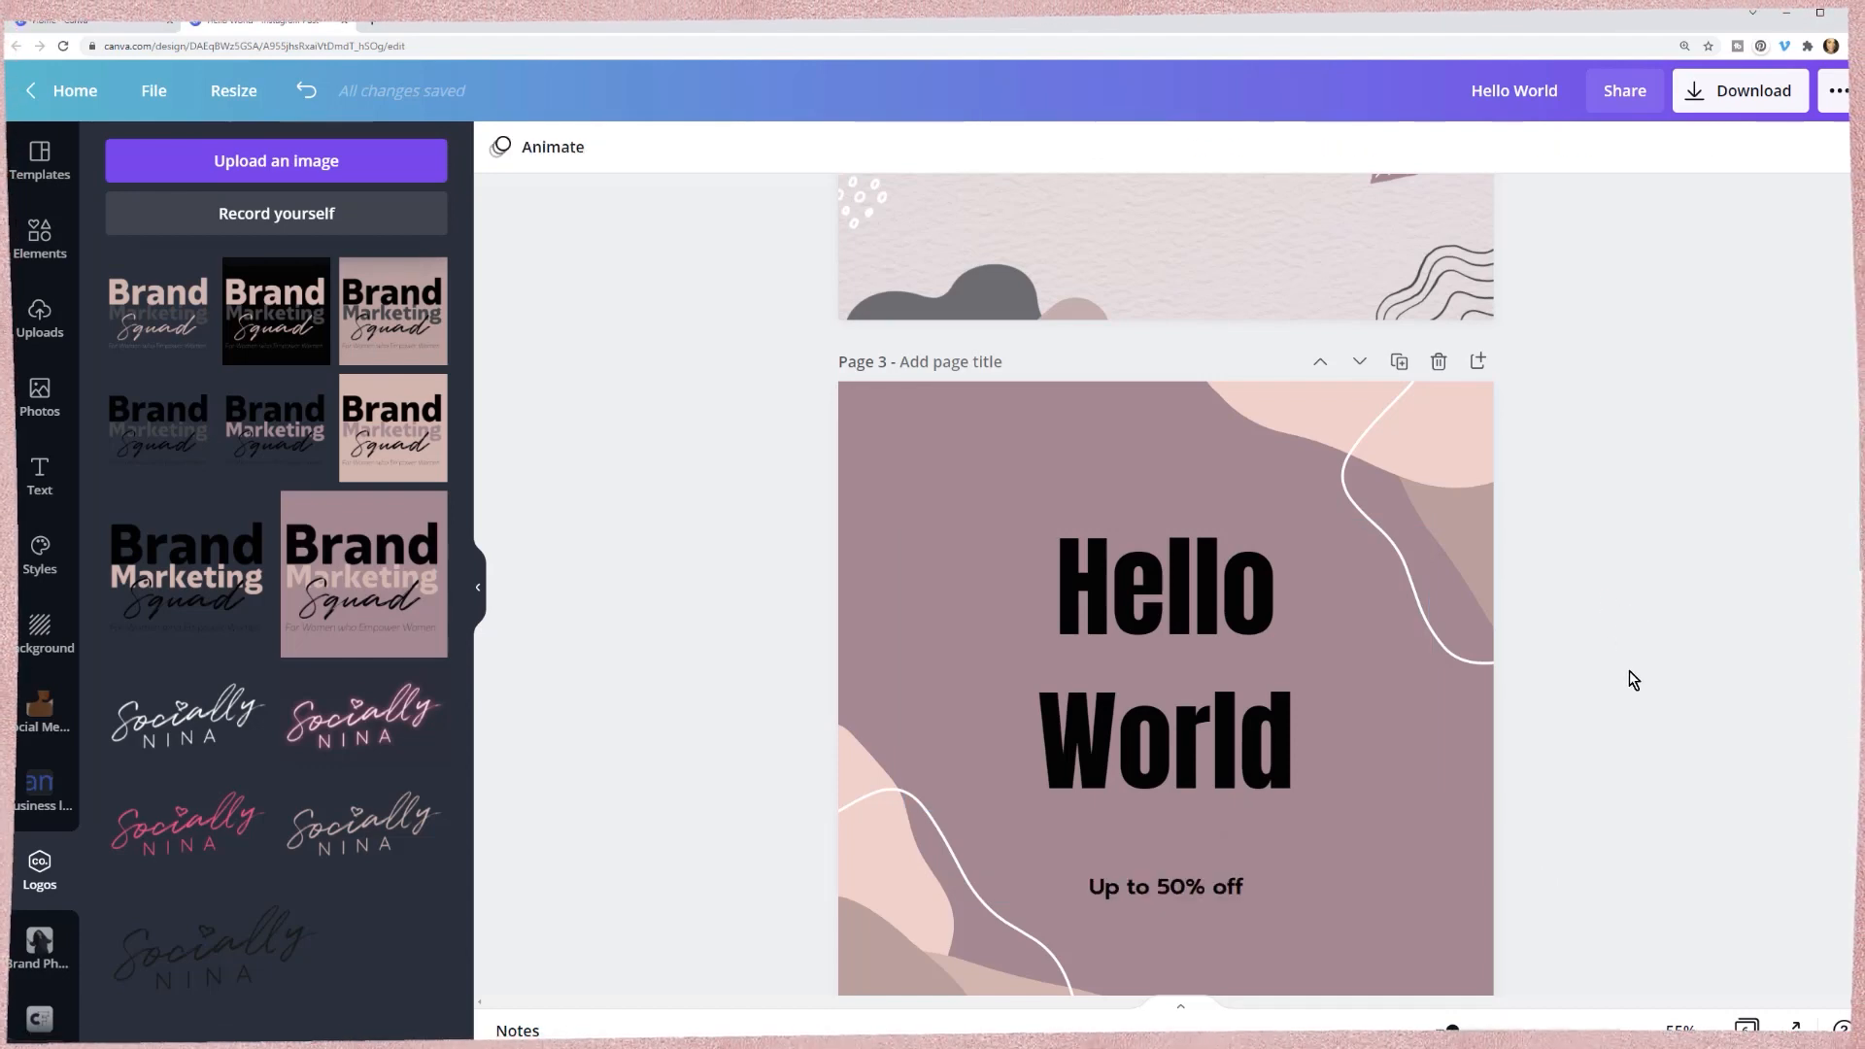
- Browse the "fluid" element results, first the videos and then all types, while comparing them with pages 2 to 4
{"action": "scroll", "coordinate": [1622, 677], "scroll_direction": "up", "scroll_amount": 5}
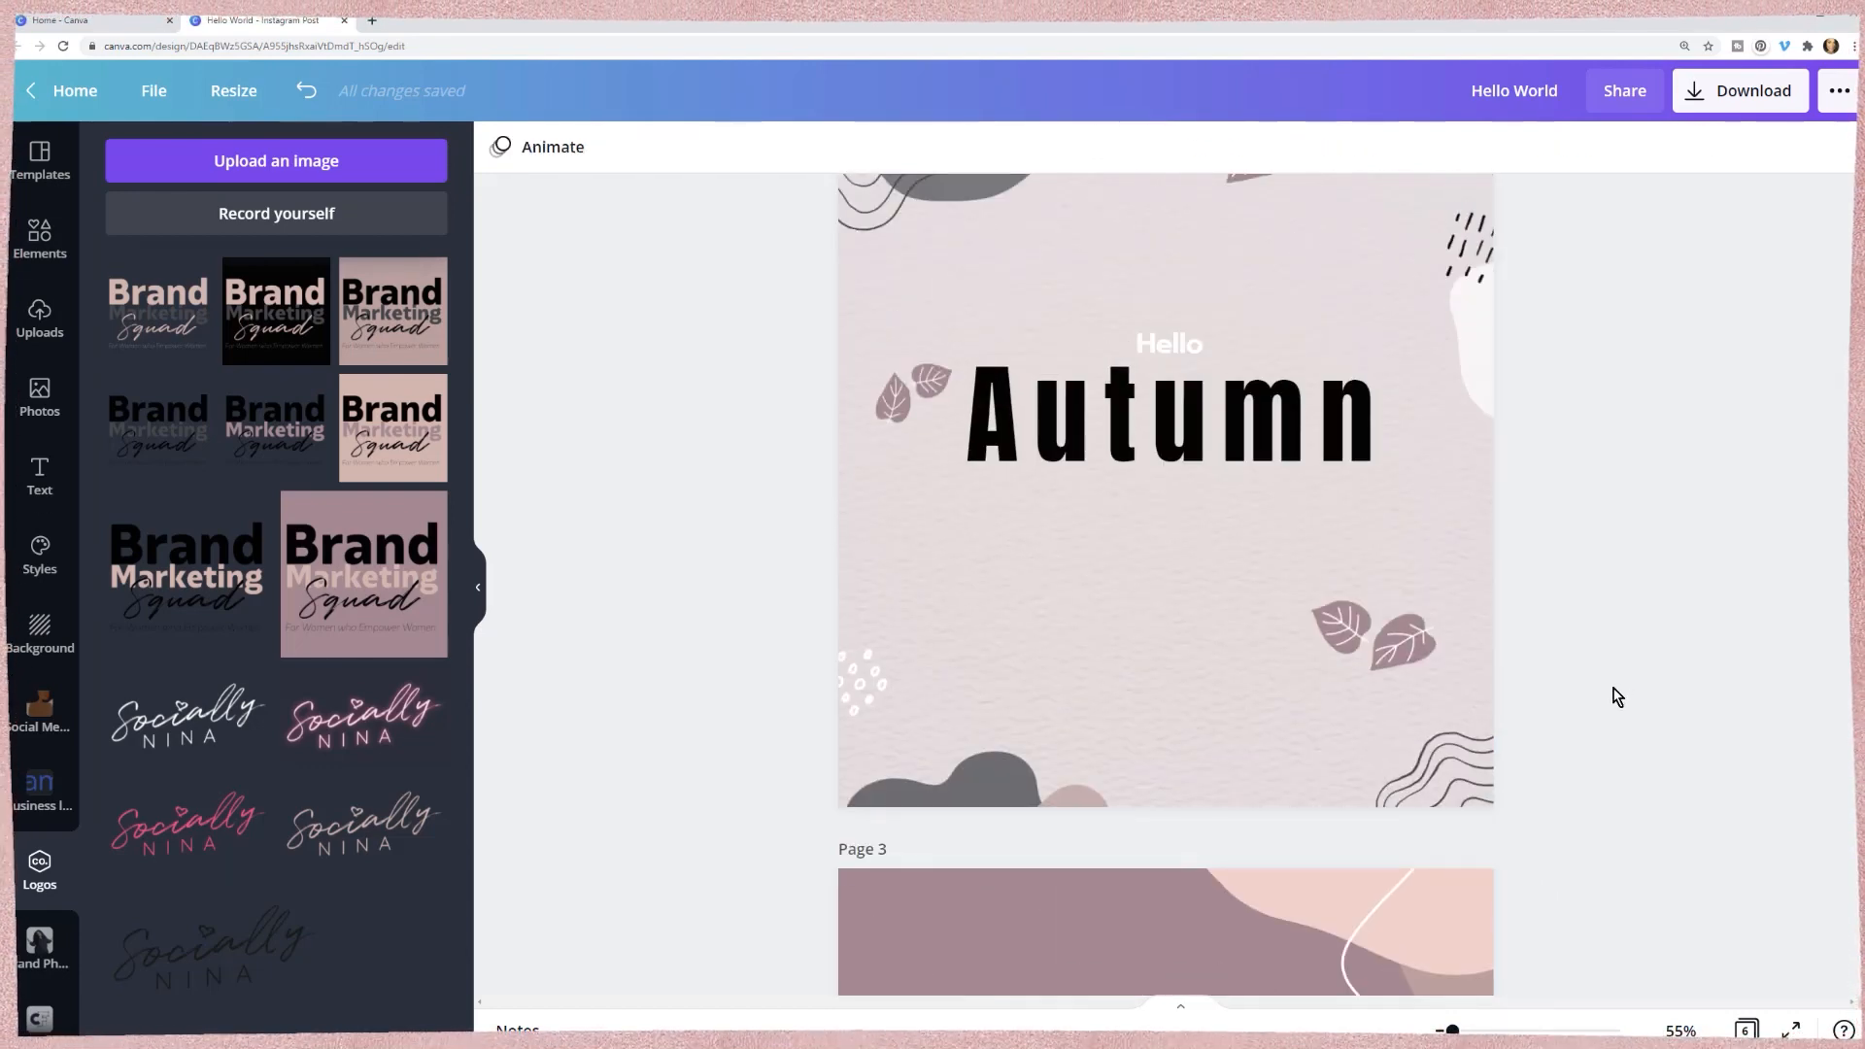
{"action": "scroll", "coordinate": [1614, 688], "scroll_direction": "down", "scroll_amount": 7}
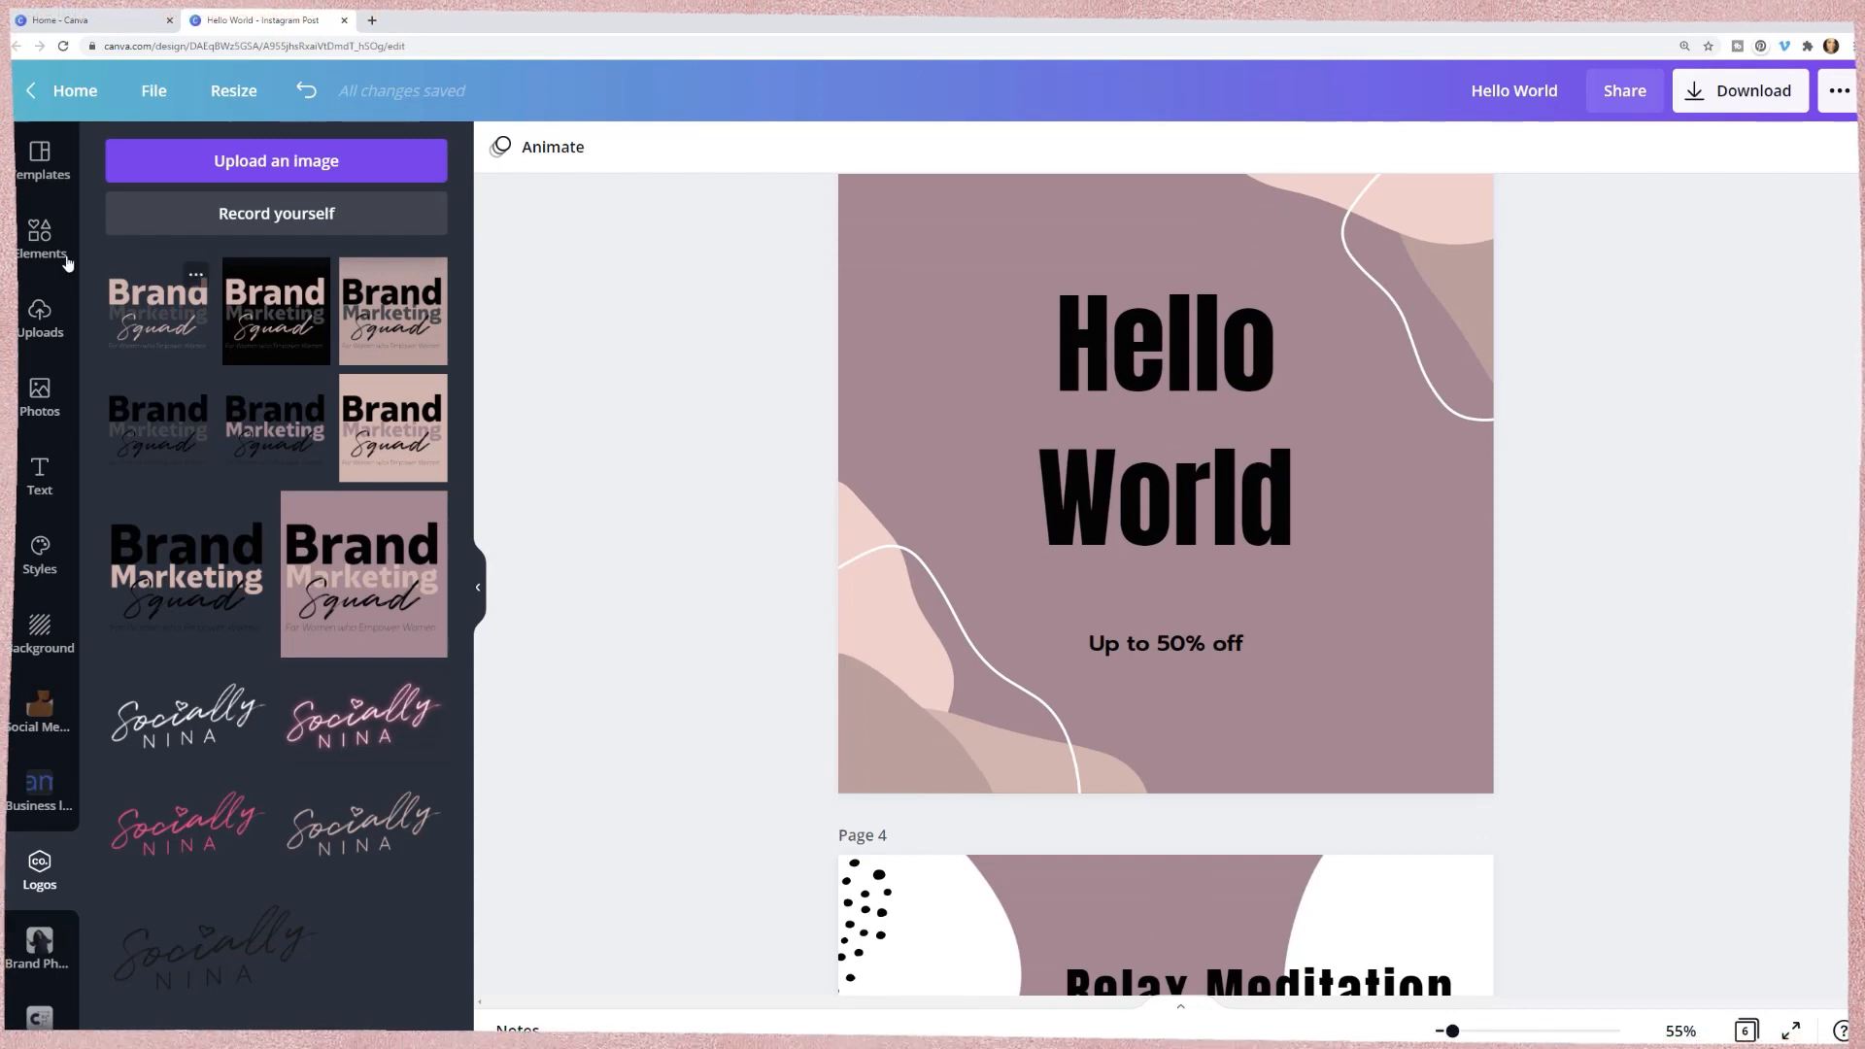
{"action": "left_click", "coordinate": [39, 238]}
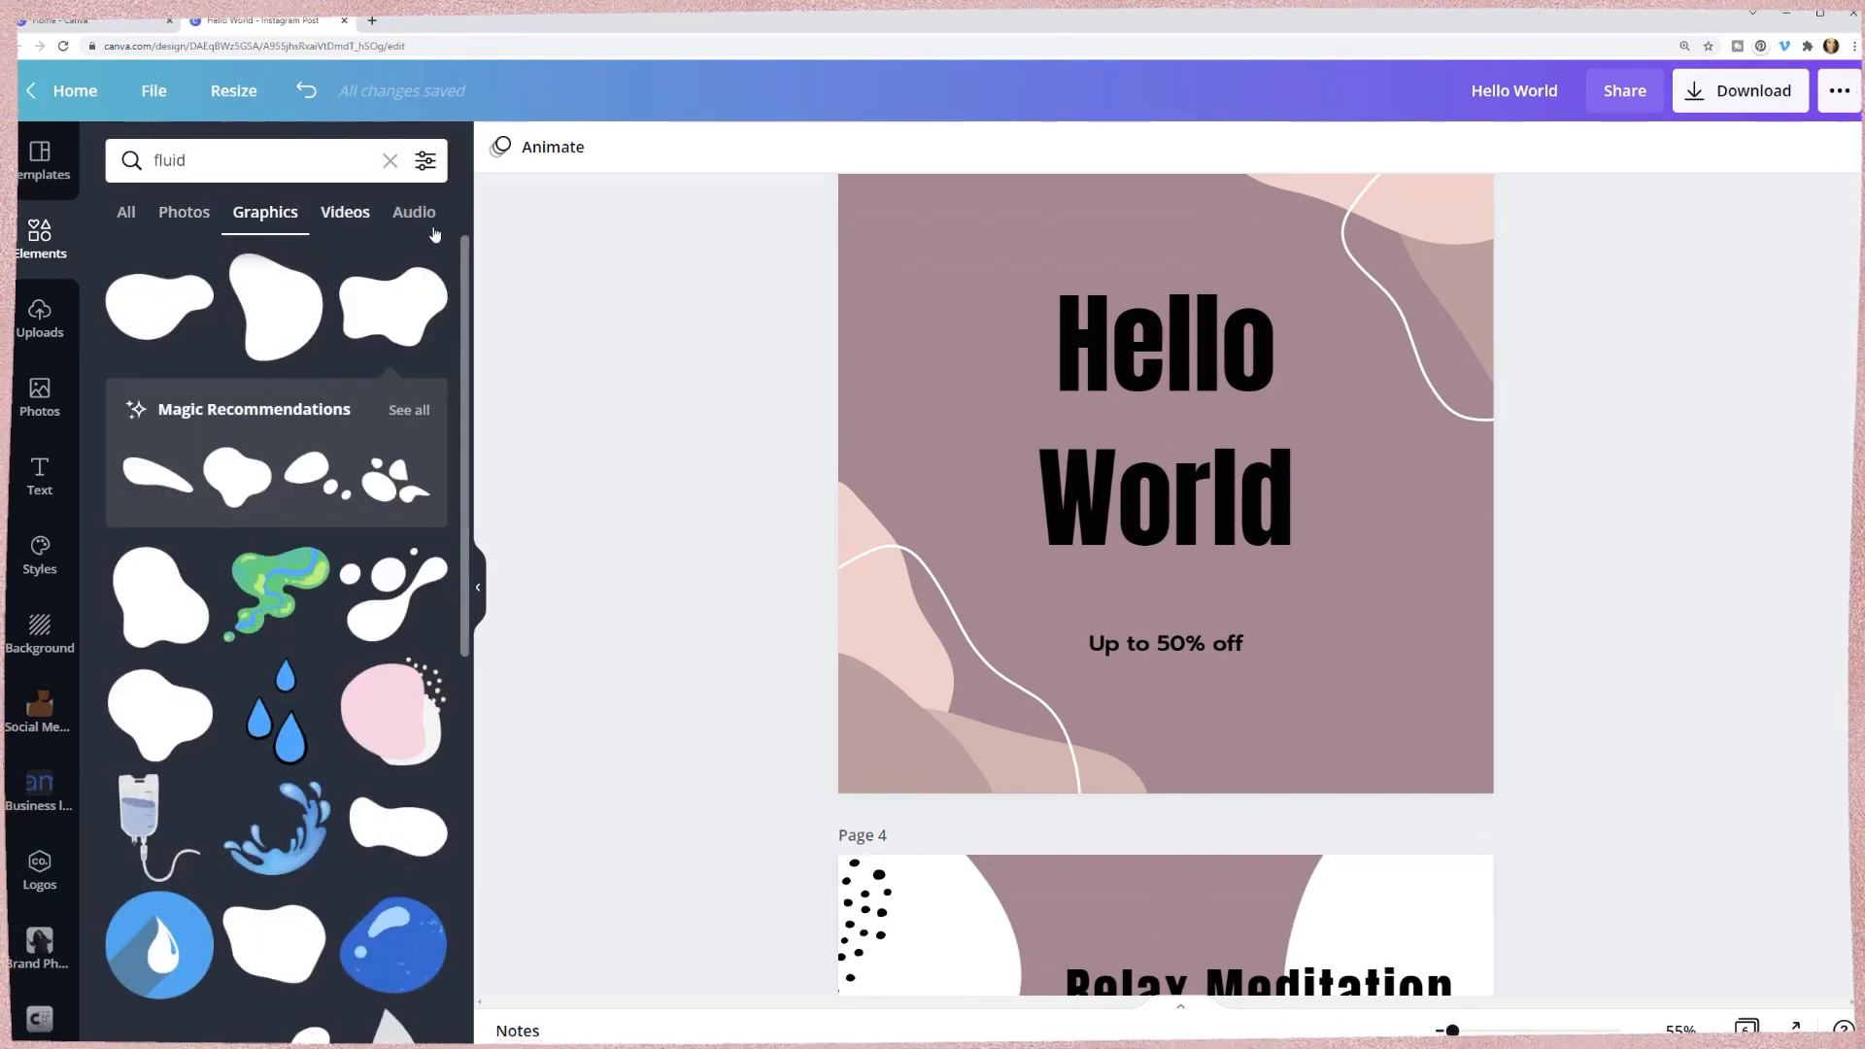
{"action": "left_click", "coordinate": [349, 213]}
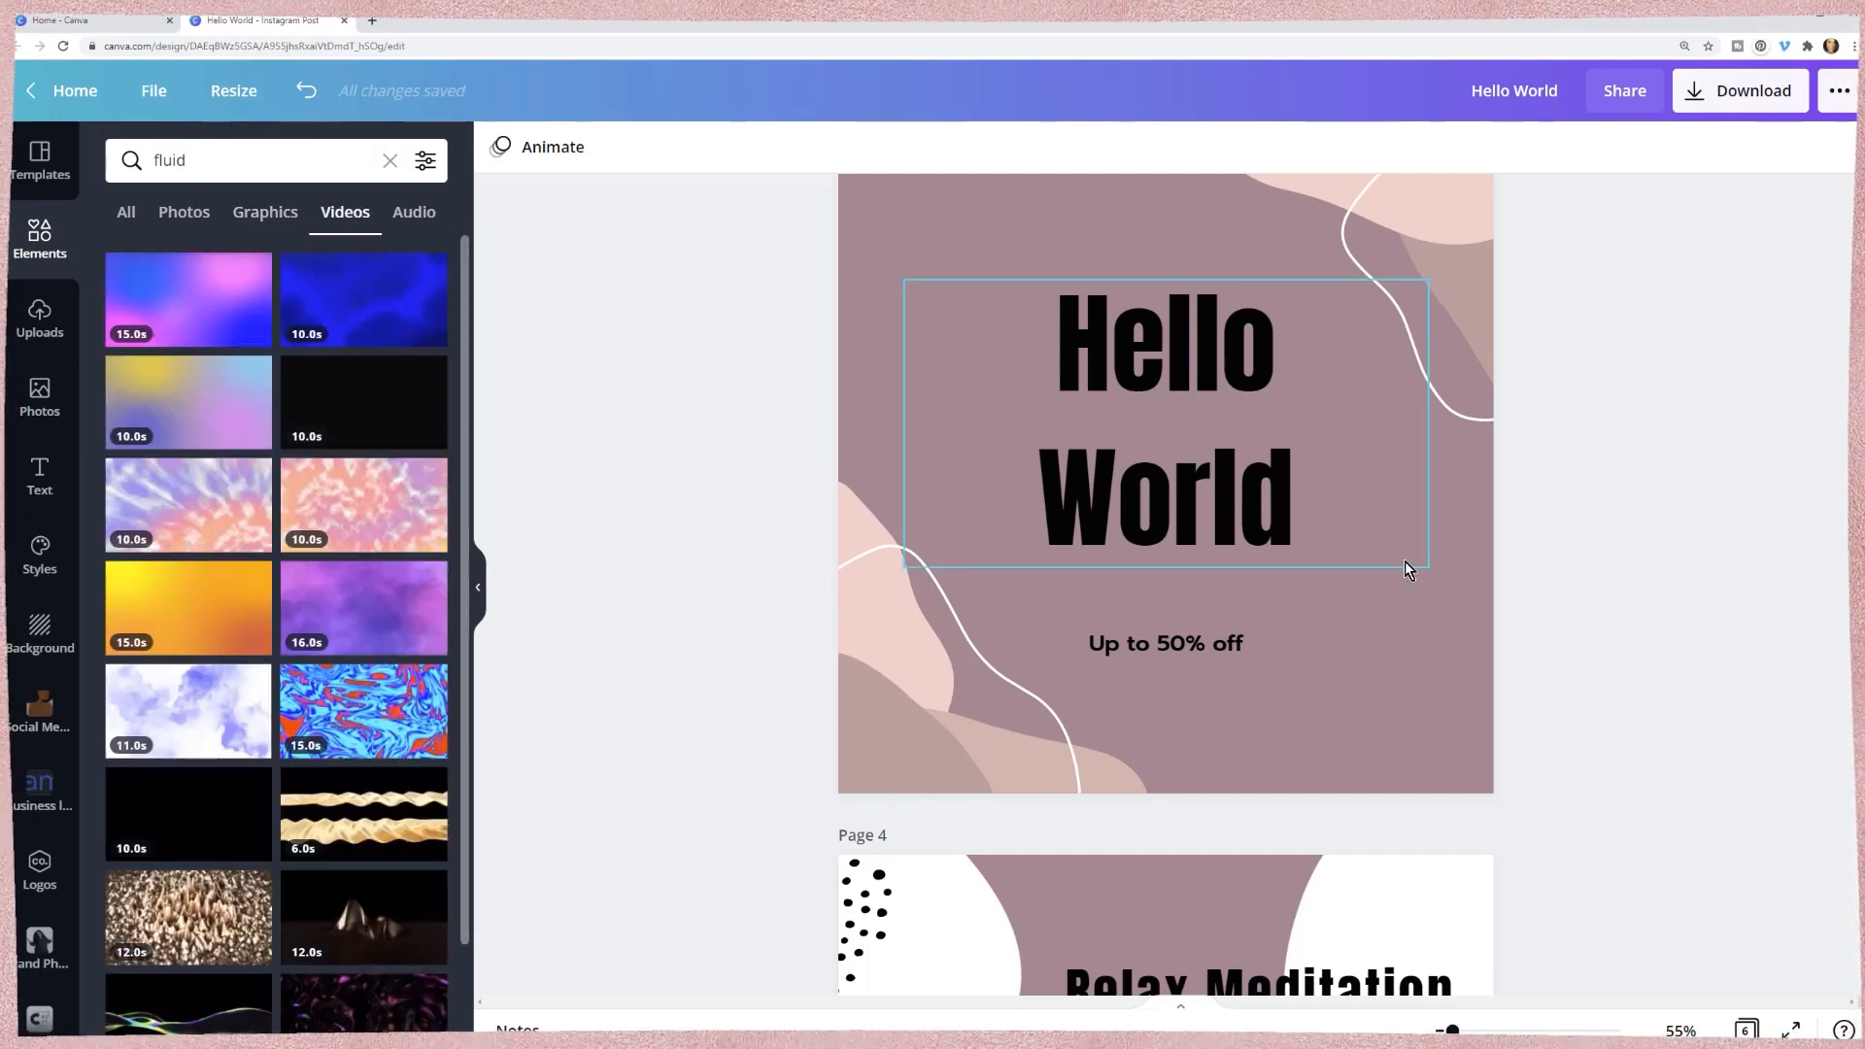
{"action": "scroll", "coordinate": [1405, 561], "scroll_direction": "down", "scroll_amount": 7}
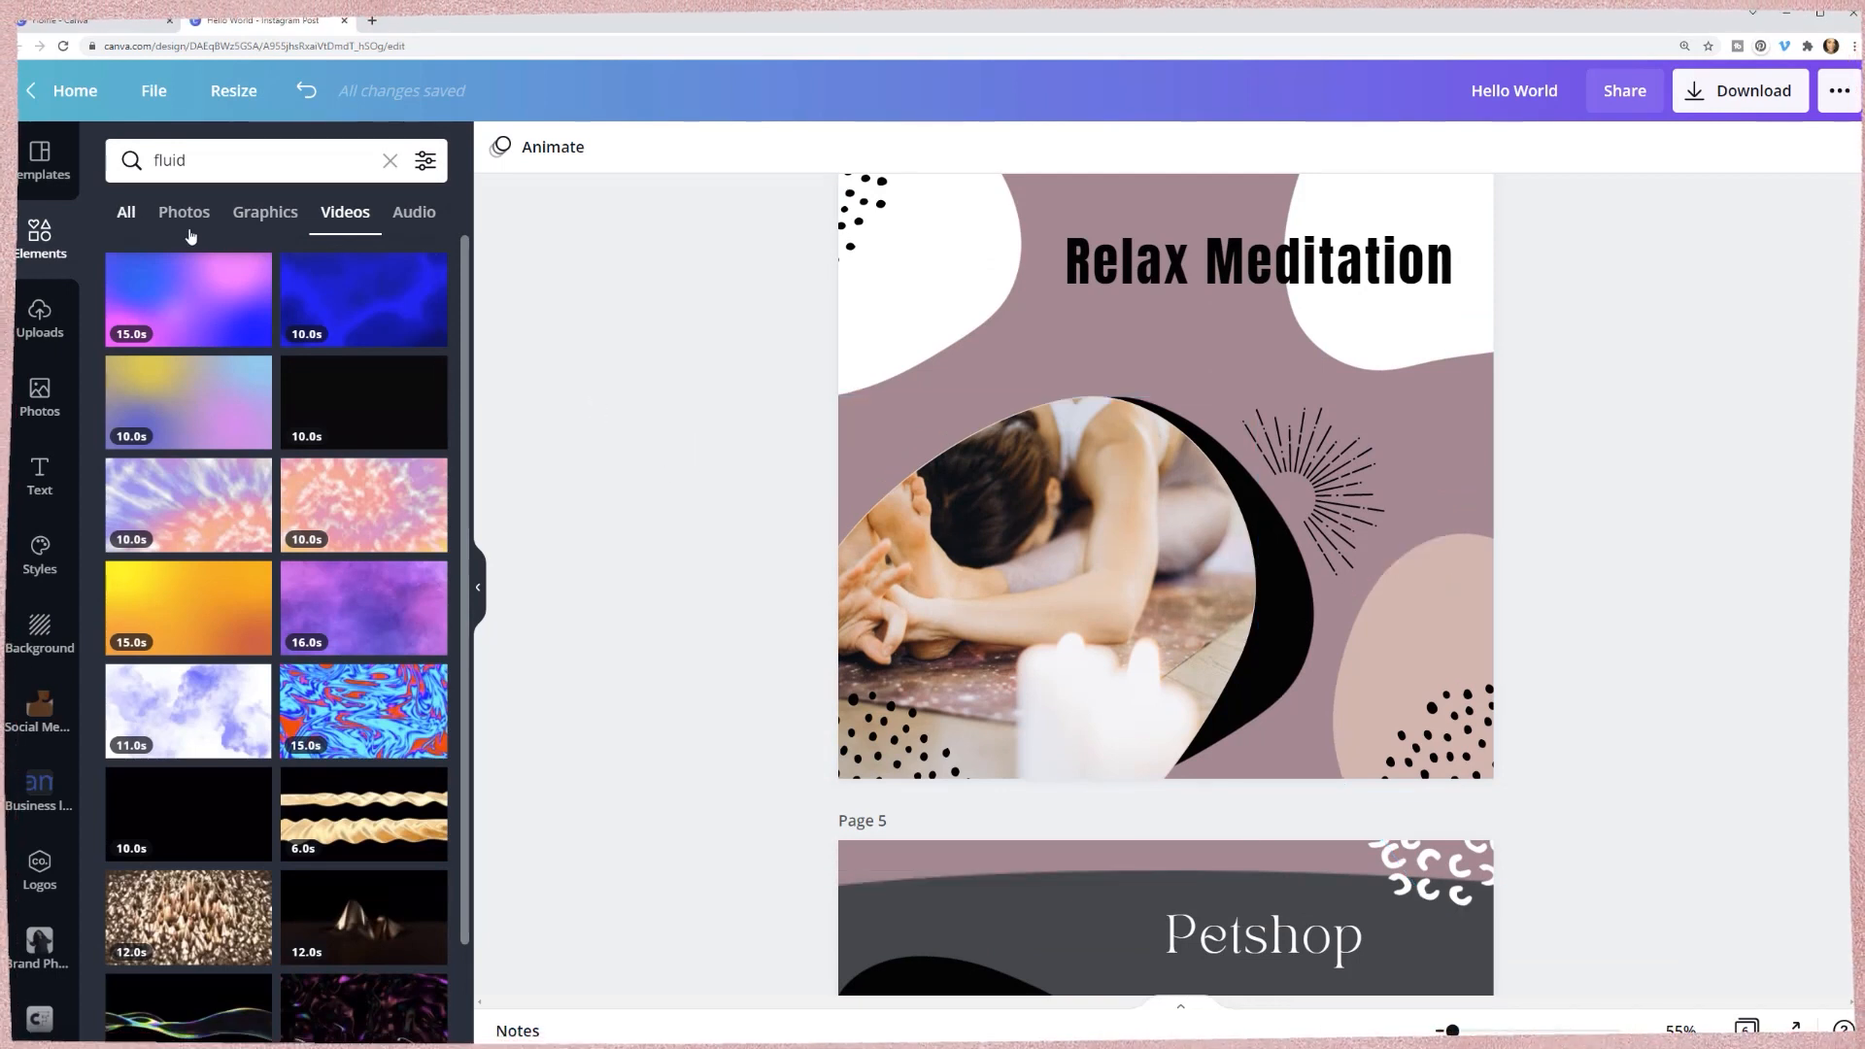
{"action": "left_click", "coordinate": [128, 214]}
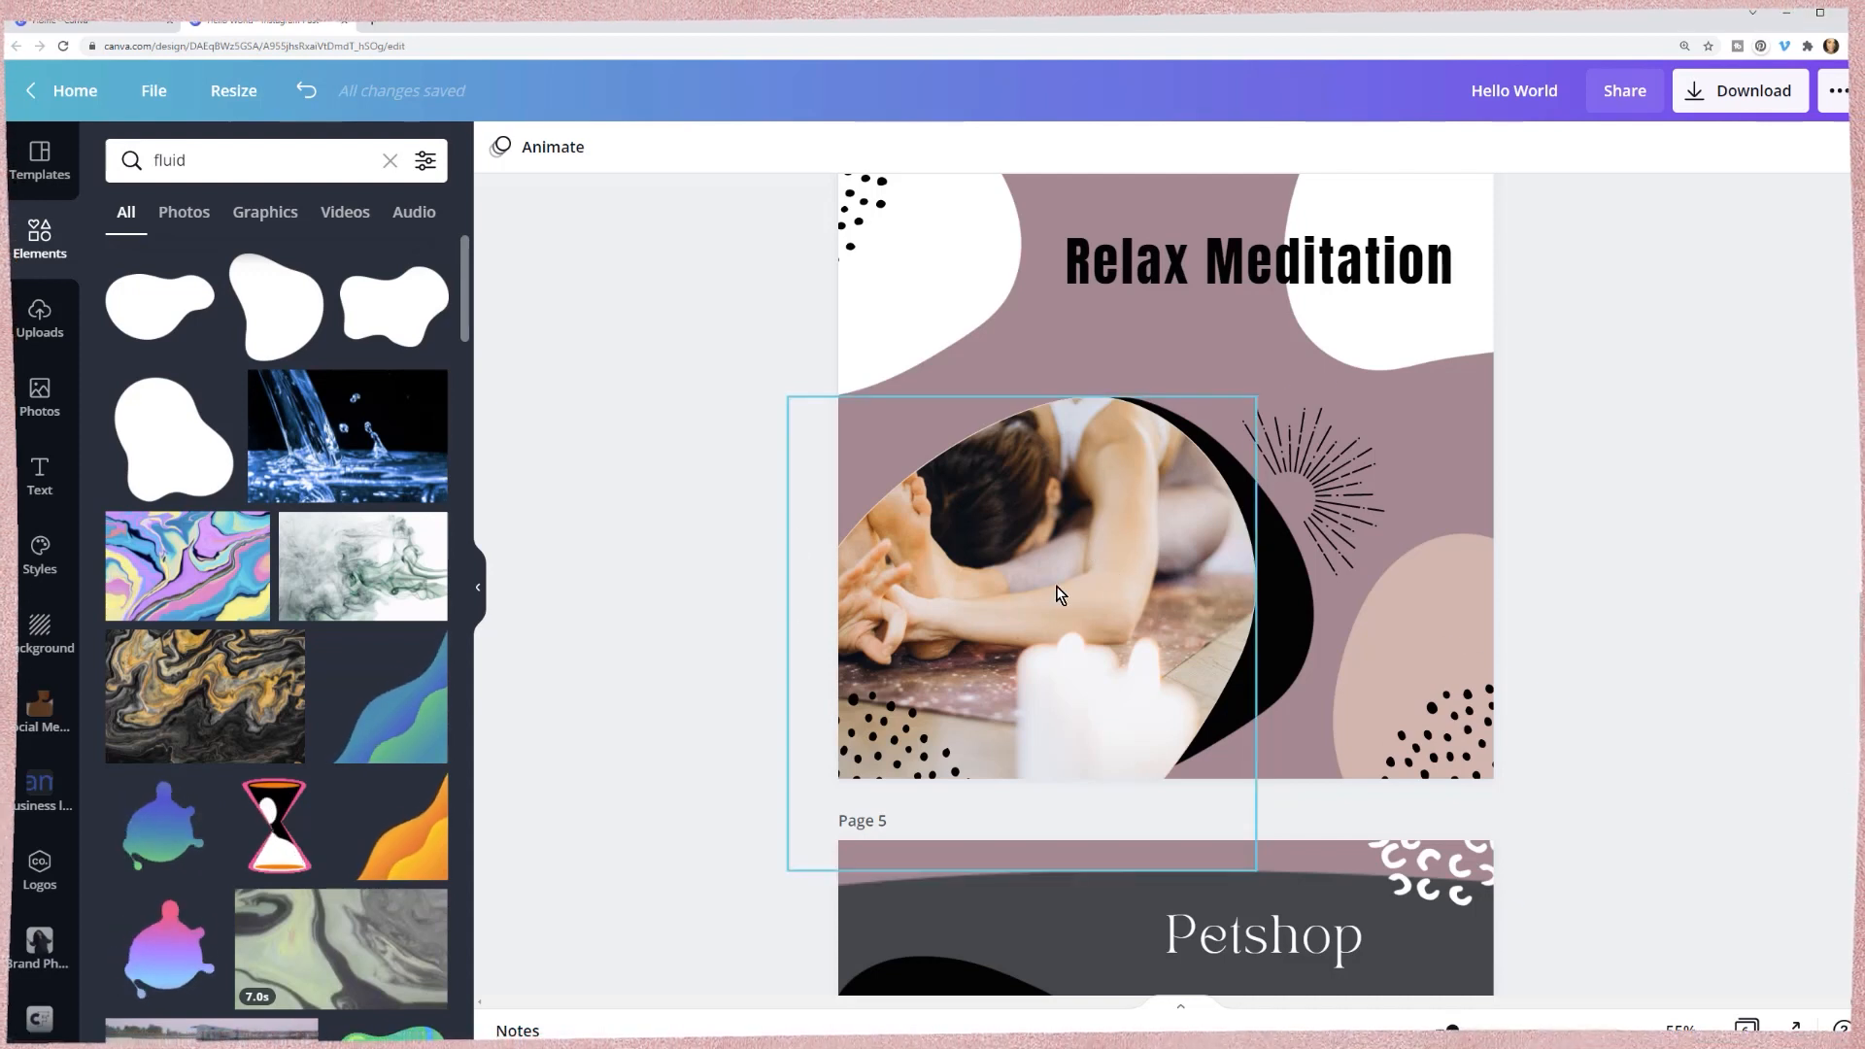
- Replace the meditation photo in page 4's blob frame with the brand photo of the woman pointing to the side
{"action": "left_click", "coordinate": [1062, 475]}
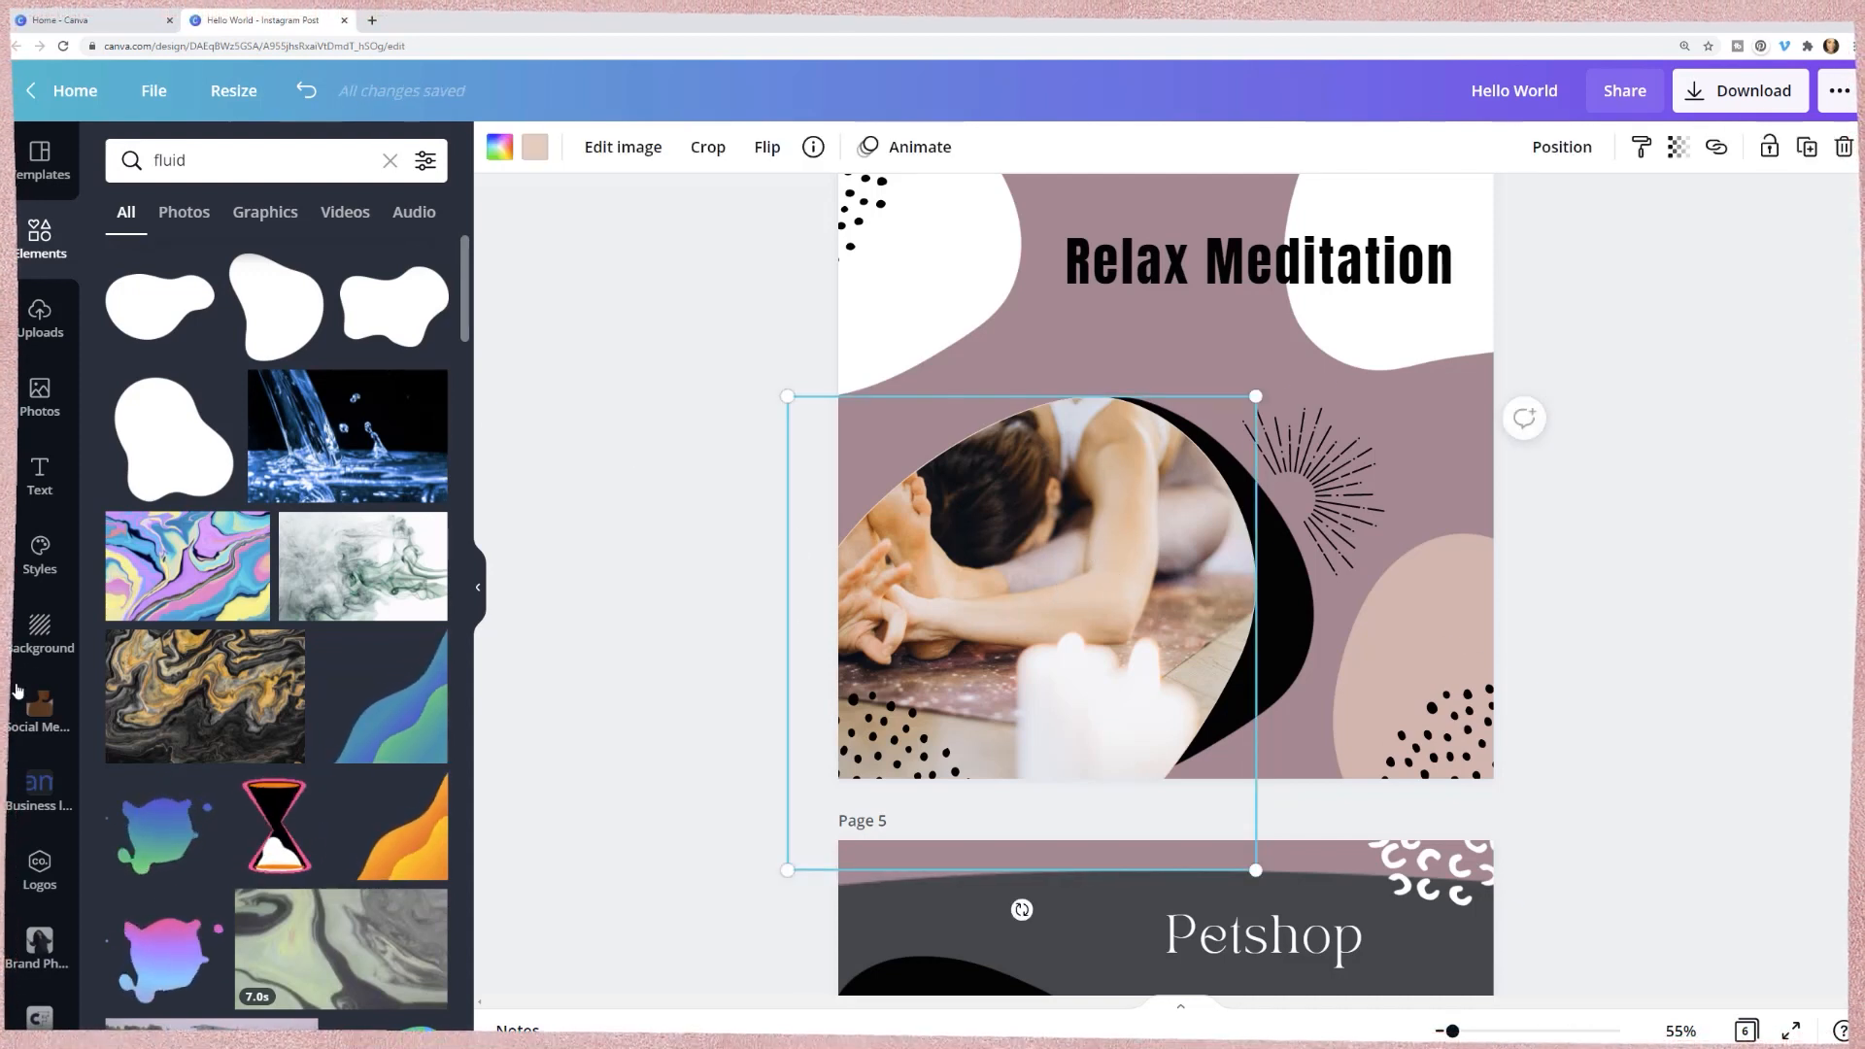
{"action": "left_click", "coordinate": [35, 942]}
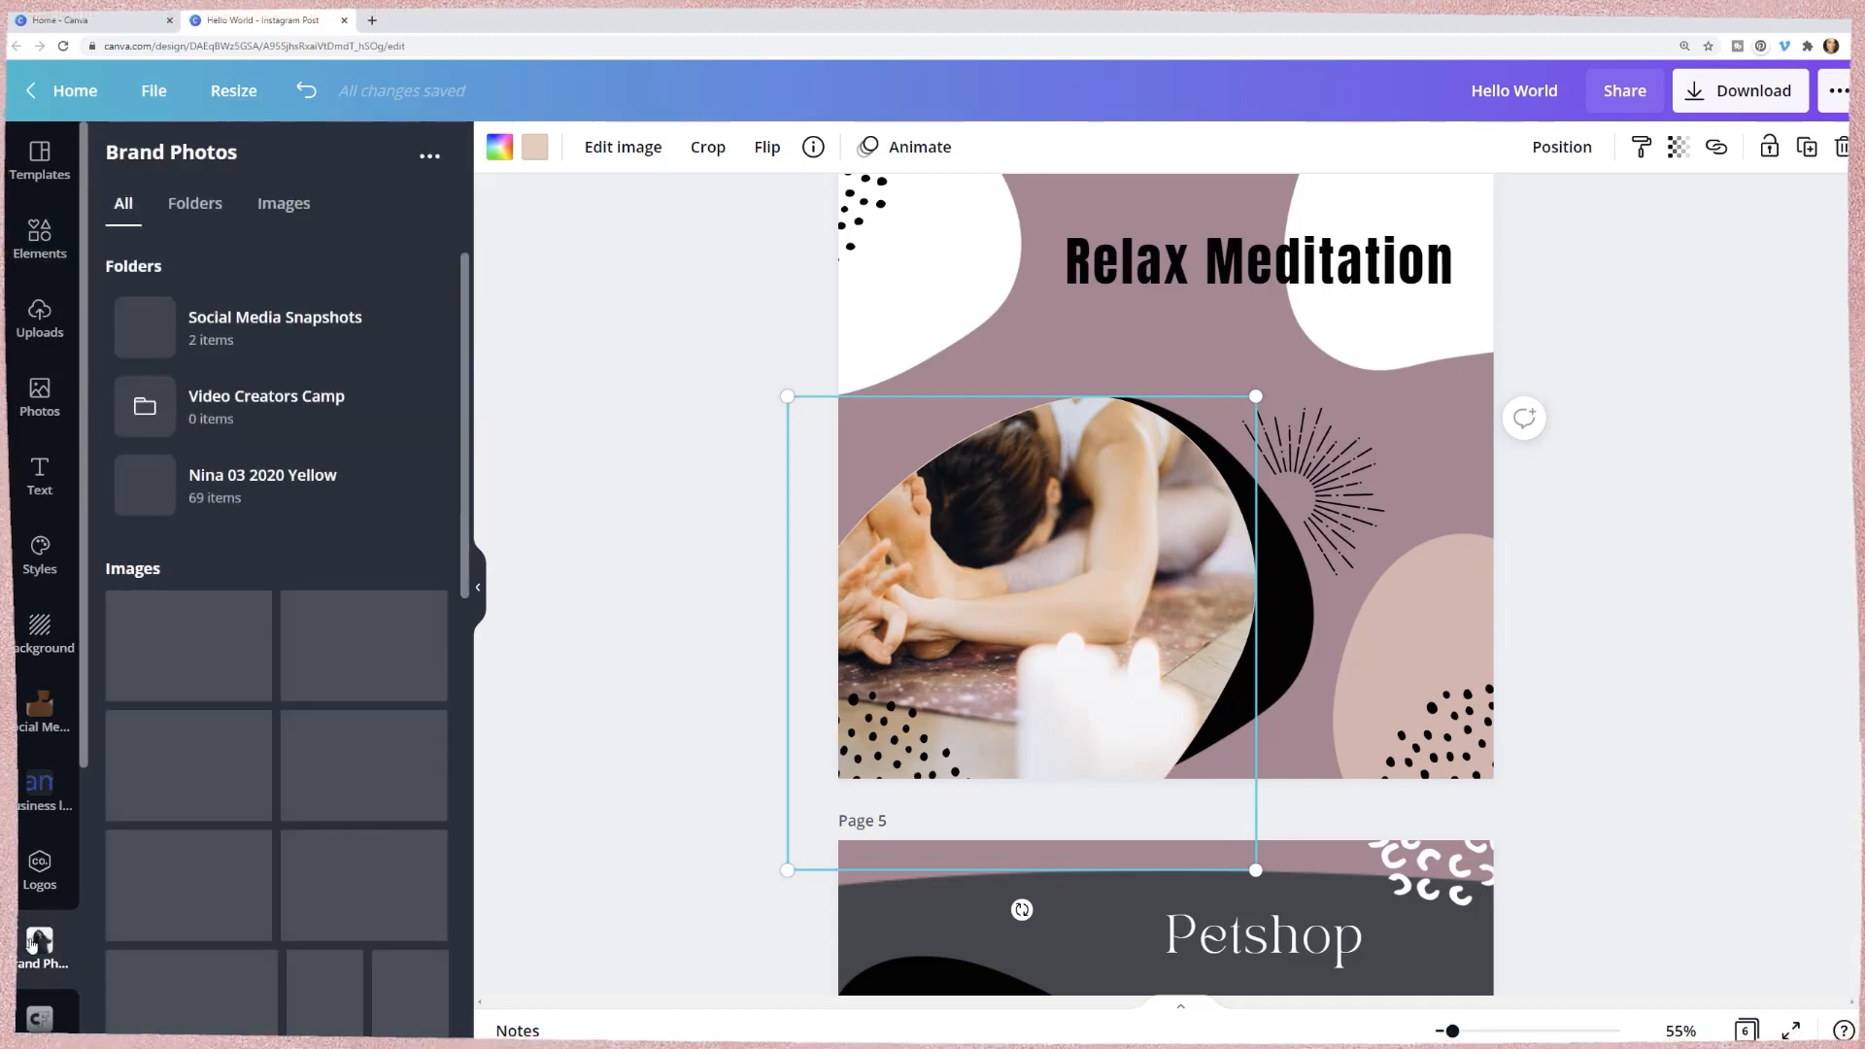
{"action": "scroll", "coordinate": [308, 532], "scroll_direction": "down", "scroll_amount": 3}
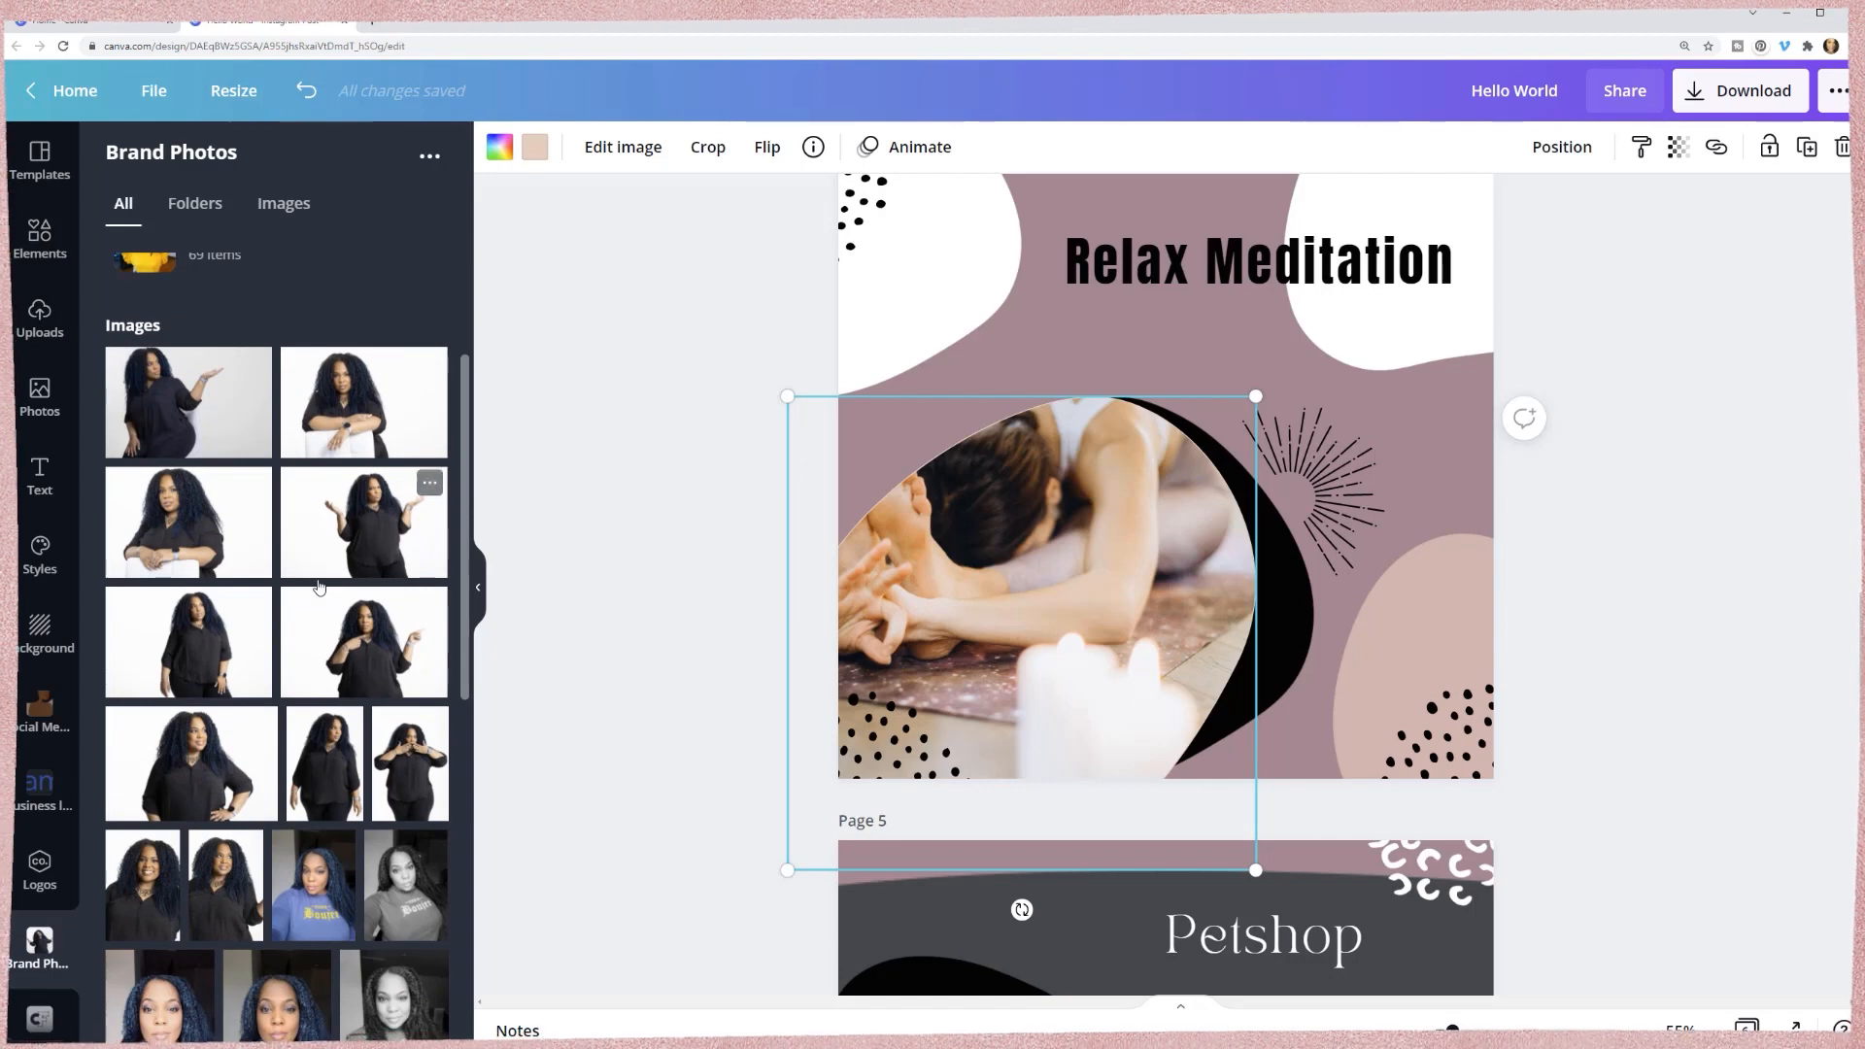
{"action": "scroll", "coordinate": [318, 587], "scroll_direction": "down", "scroll_amount": 2}
{"action": "left_click_drag", "start_coordinate": [350, 522], "coordinate": [977, 542]}
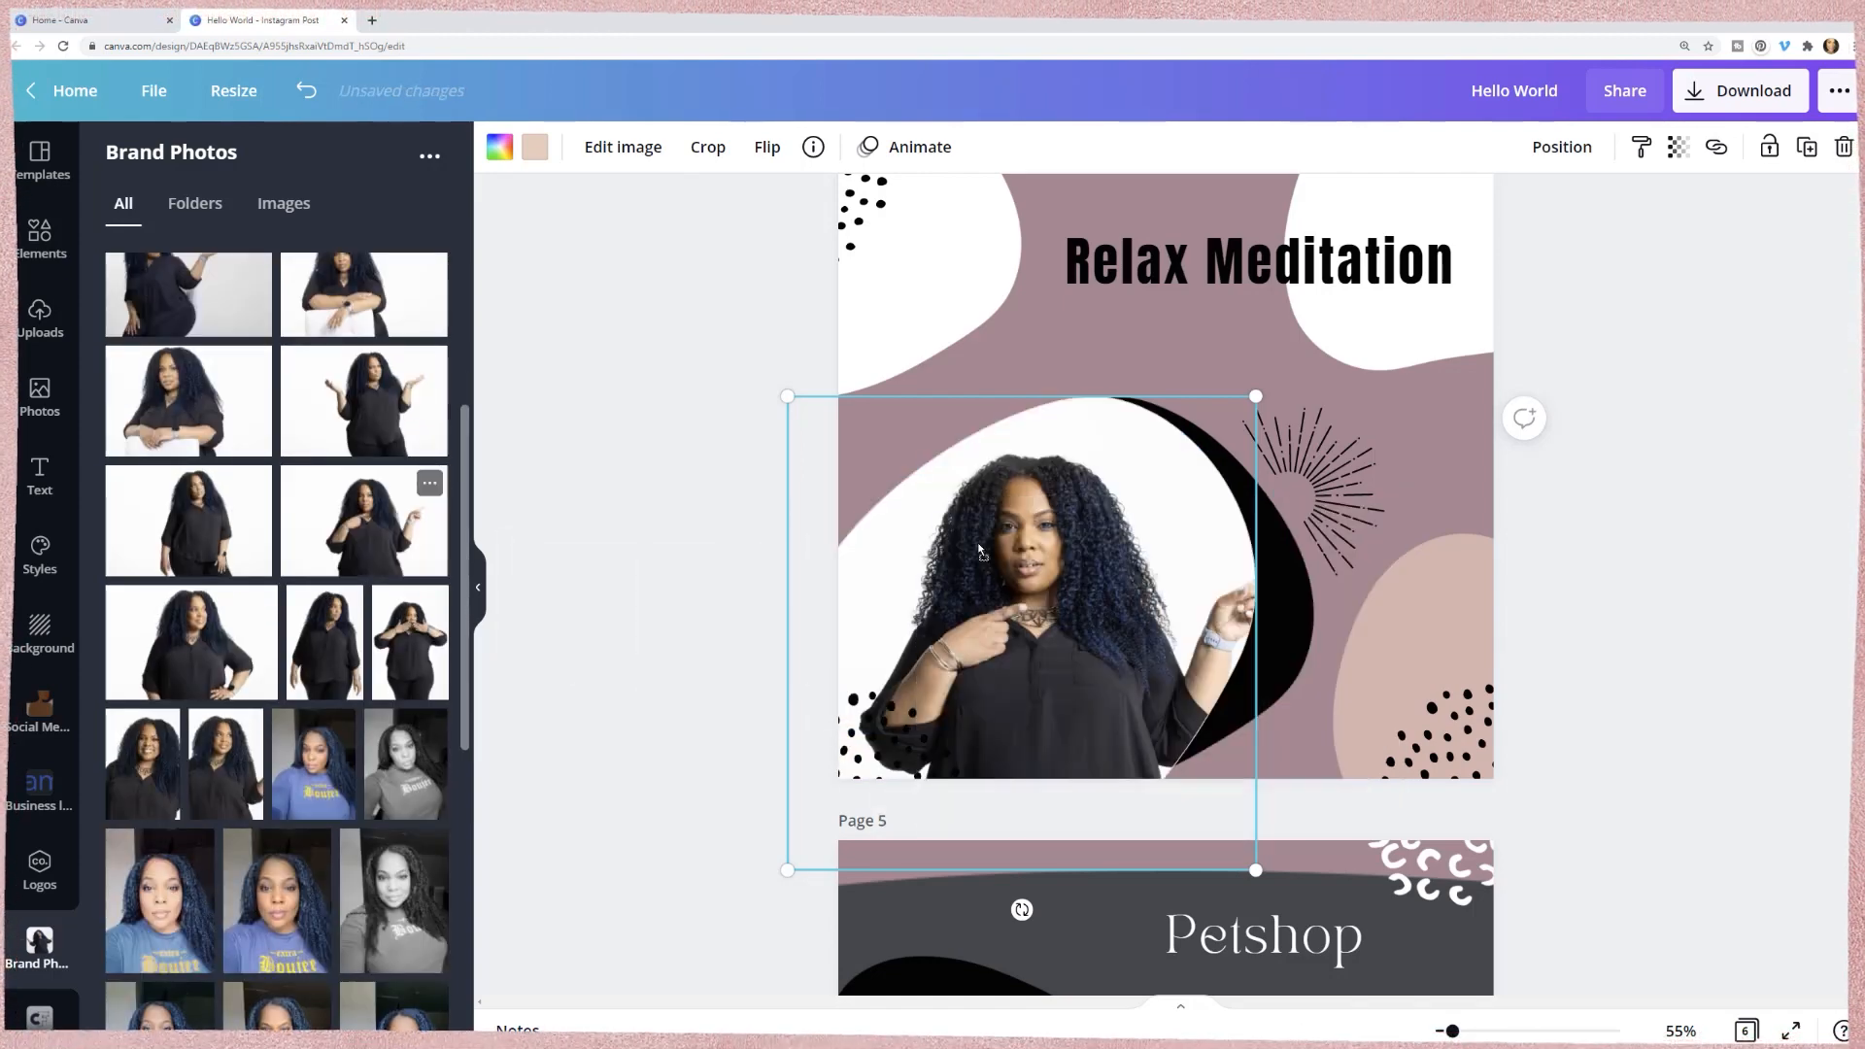
- Shift the brand photo inside page 4's frame to the left so that the pointing hand falls within the blob shape
{"action": "double_click", "coordinate": [981, 540]}
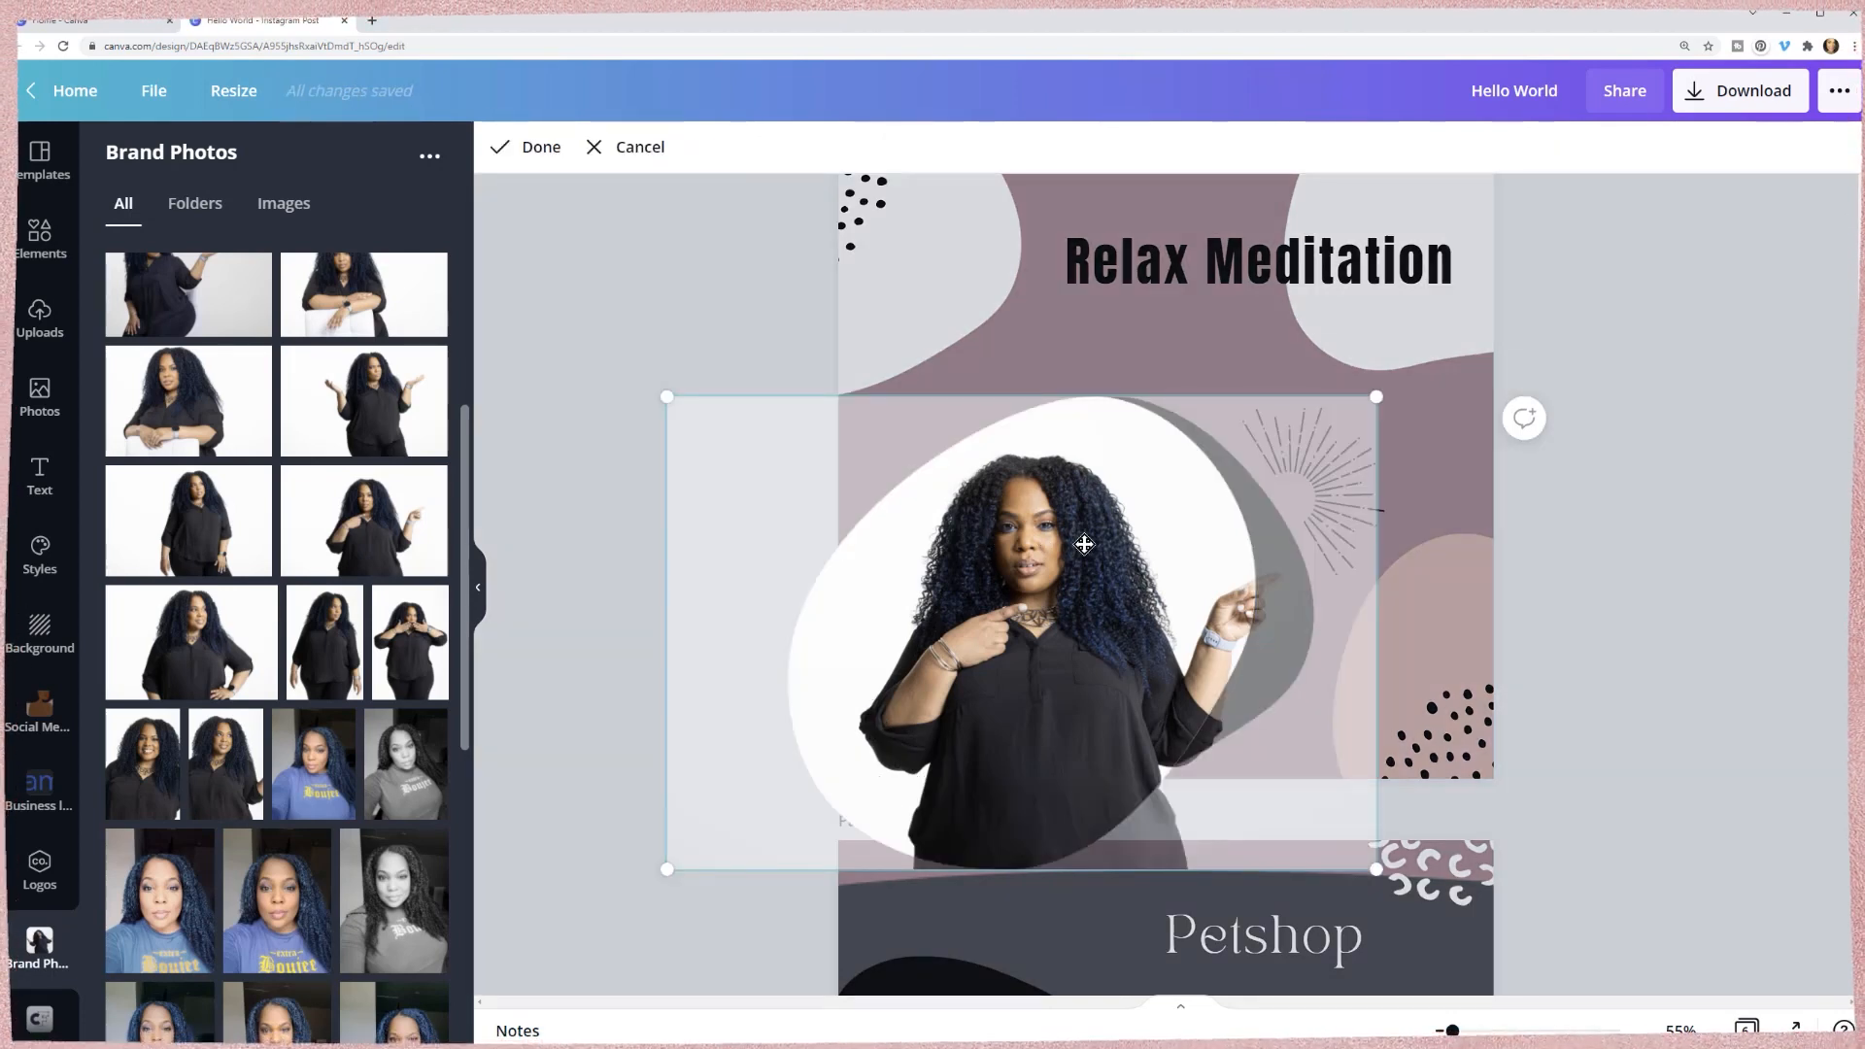
{"action": "left_click_drag", "start_coordinate": [1068, 544], "coordinate": [1042, 545]}
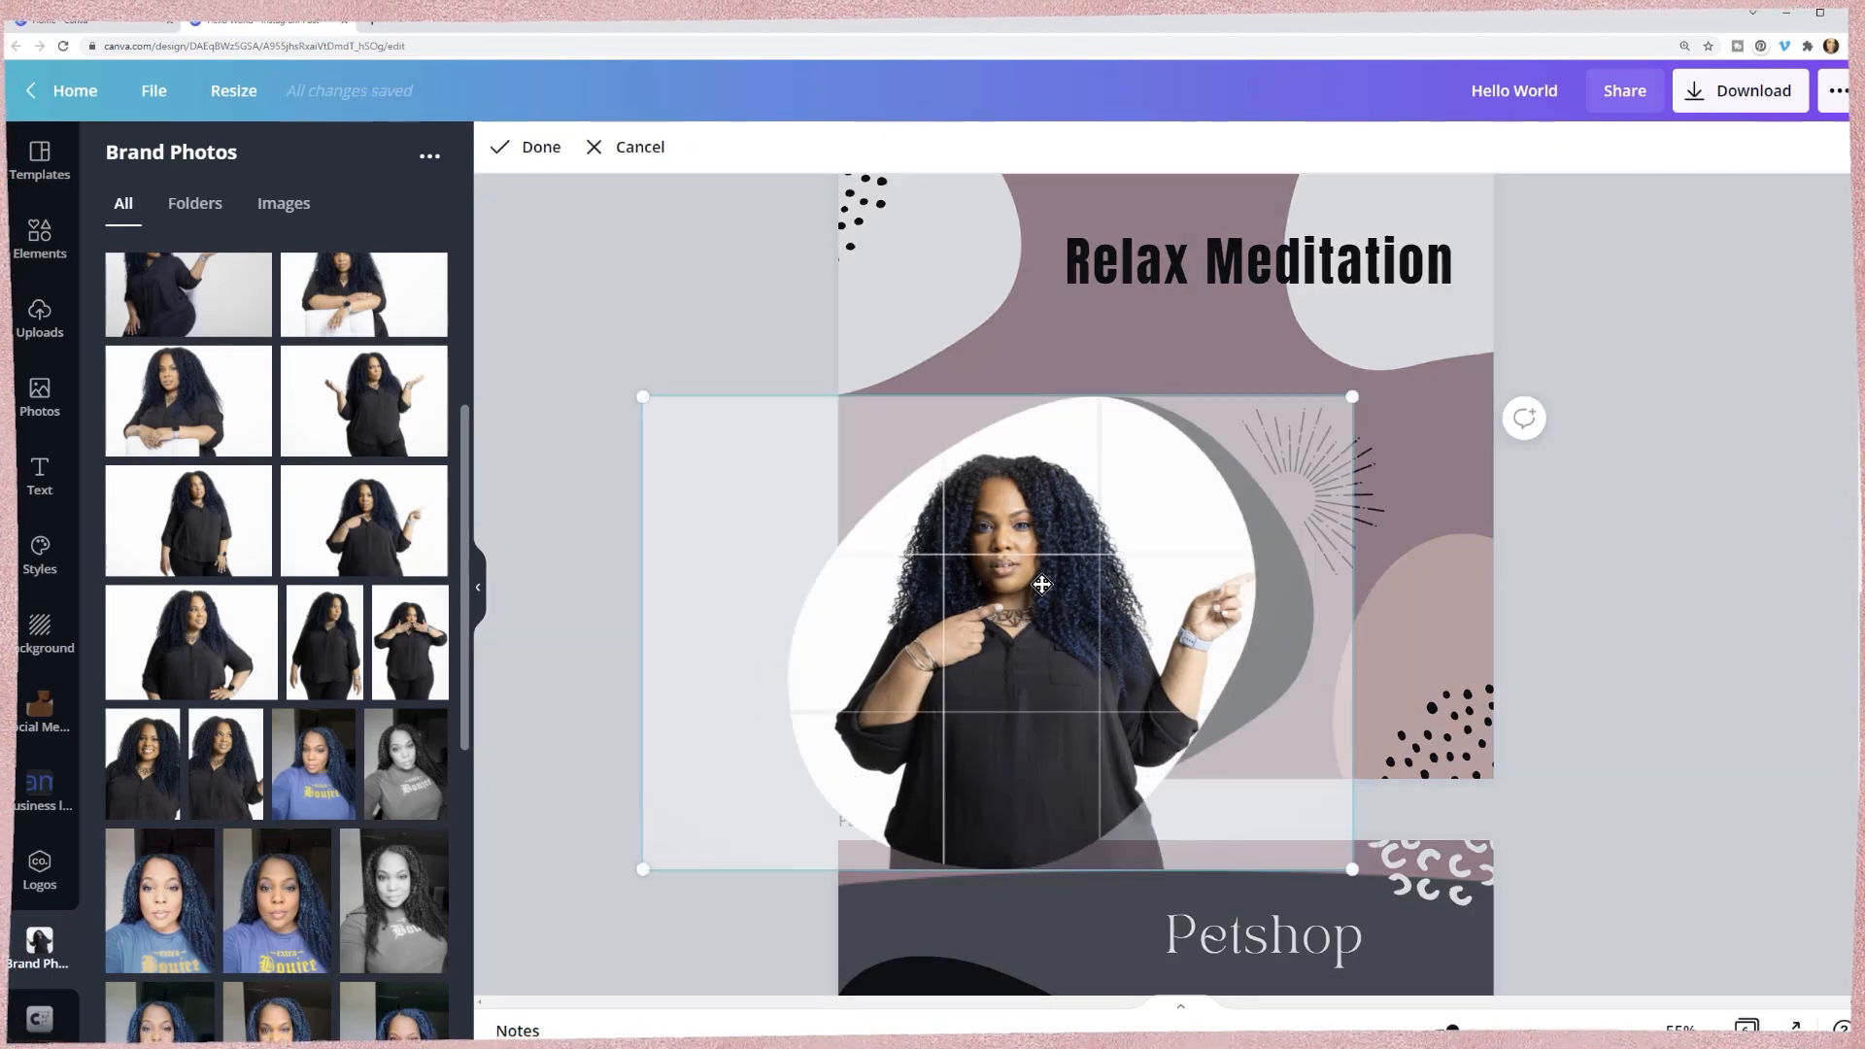
{"action": "left_click_drag", "start_coordinate": [1003, 564], "coordinate": [979, 564]}
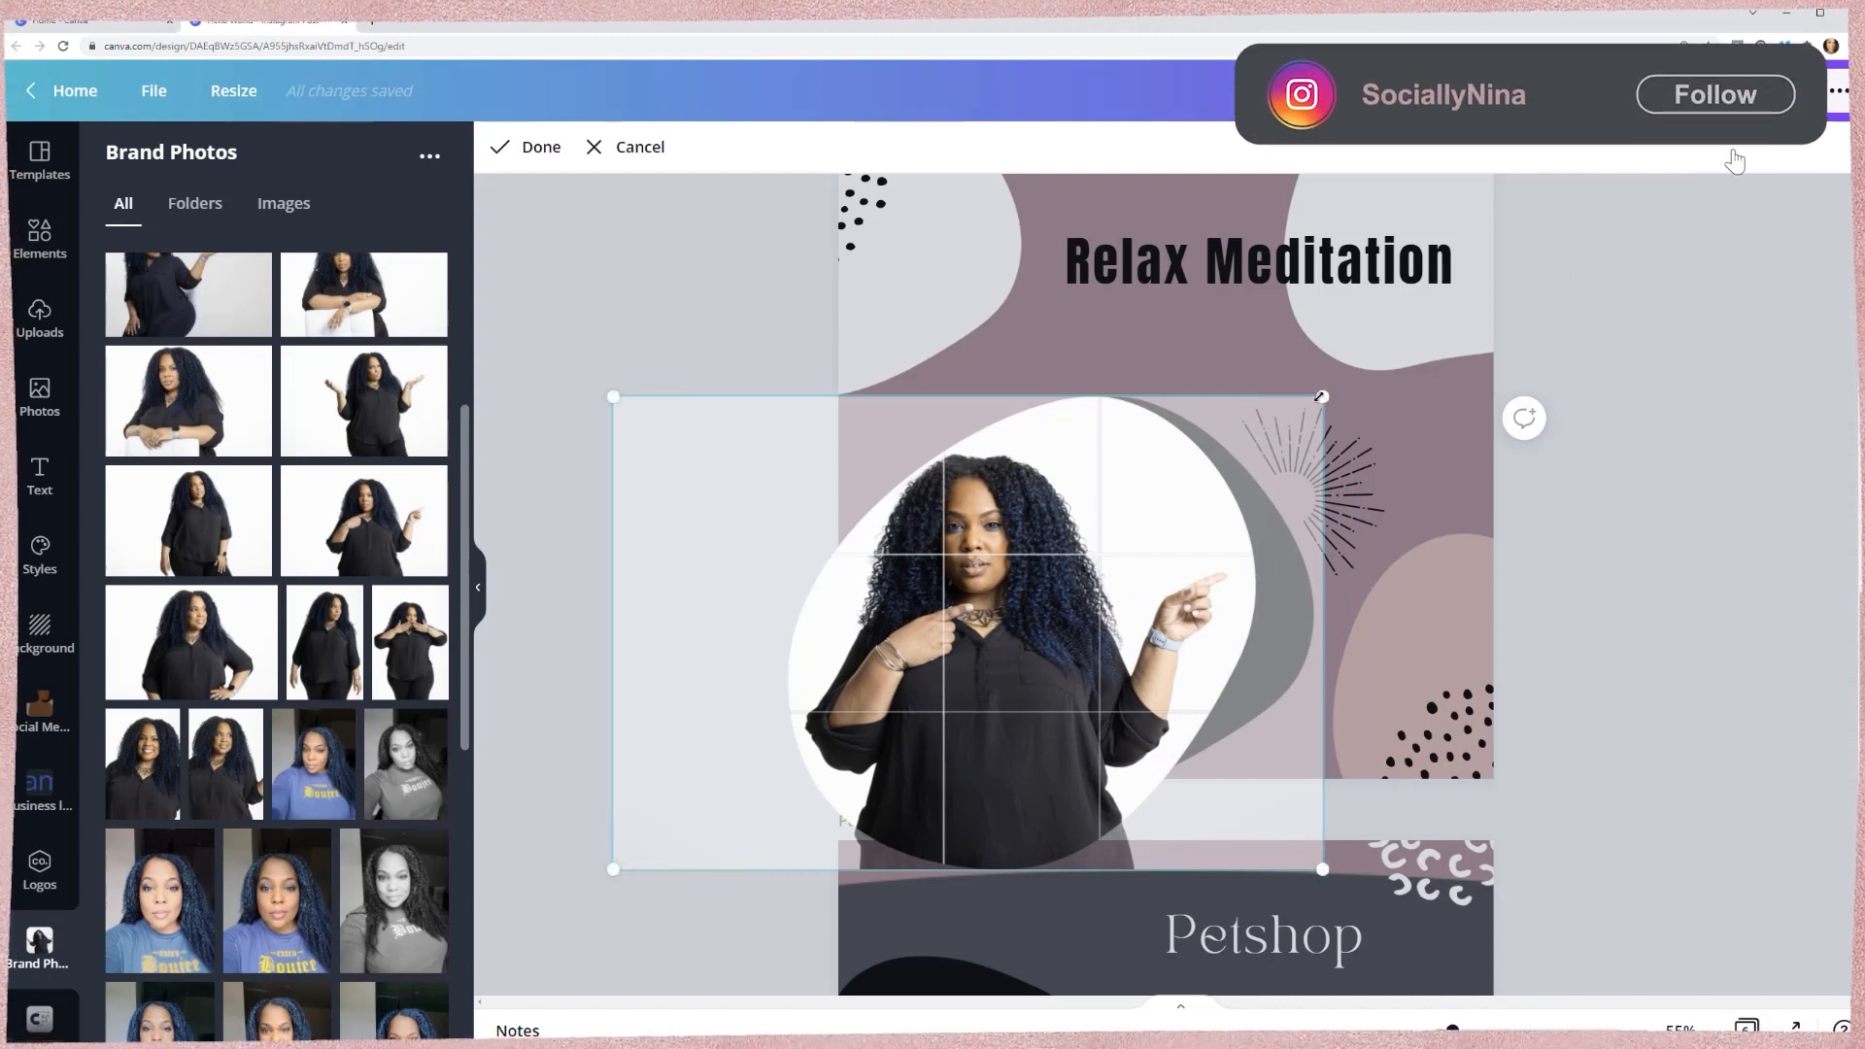
{"action": "mouse_move", "coordinate": [1303, 403]}
{"action": "left_mouse_down"}
{"action": "mouse_move", "coordinate": [1366, 366]}
{"action": "mouse_move", "coordinate": [1325, 407]}
{"action": "left_mouse_up"}
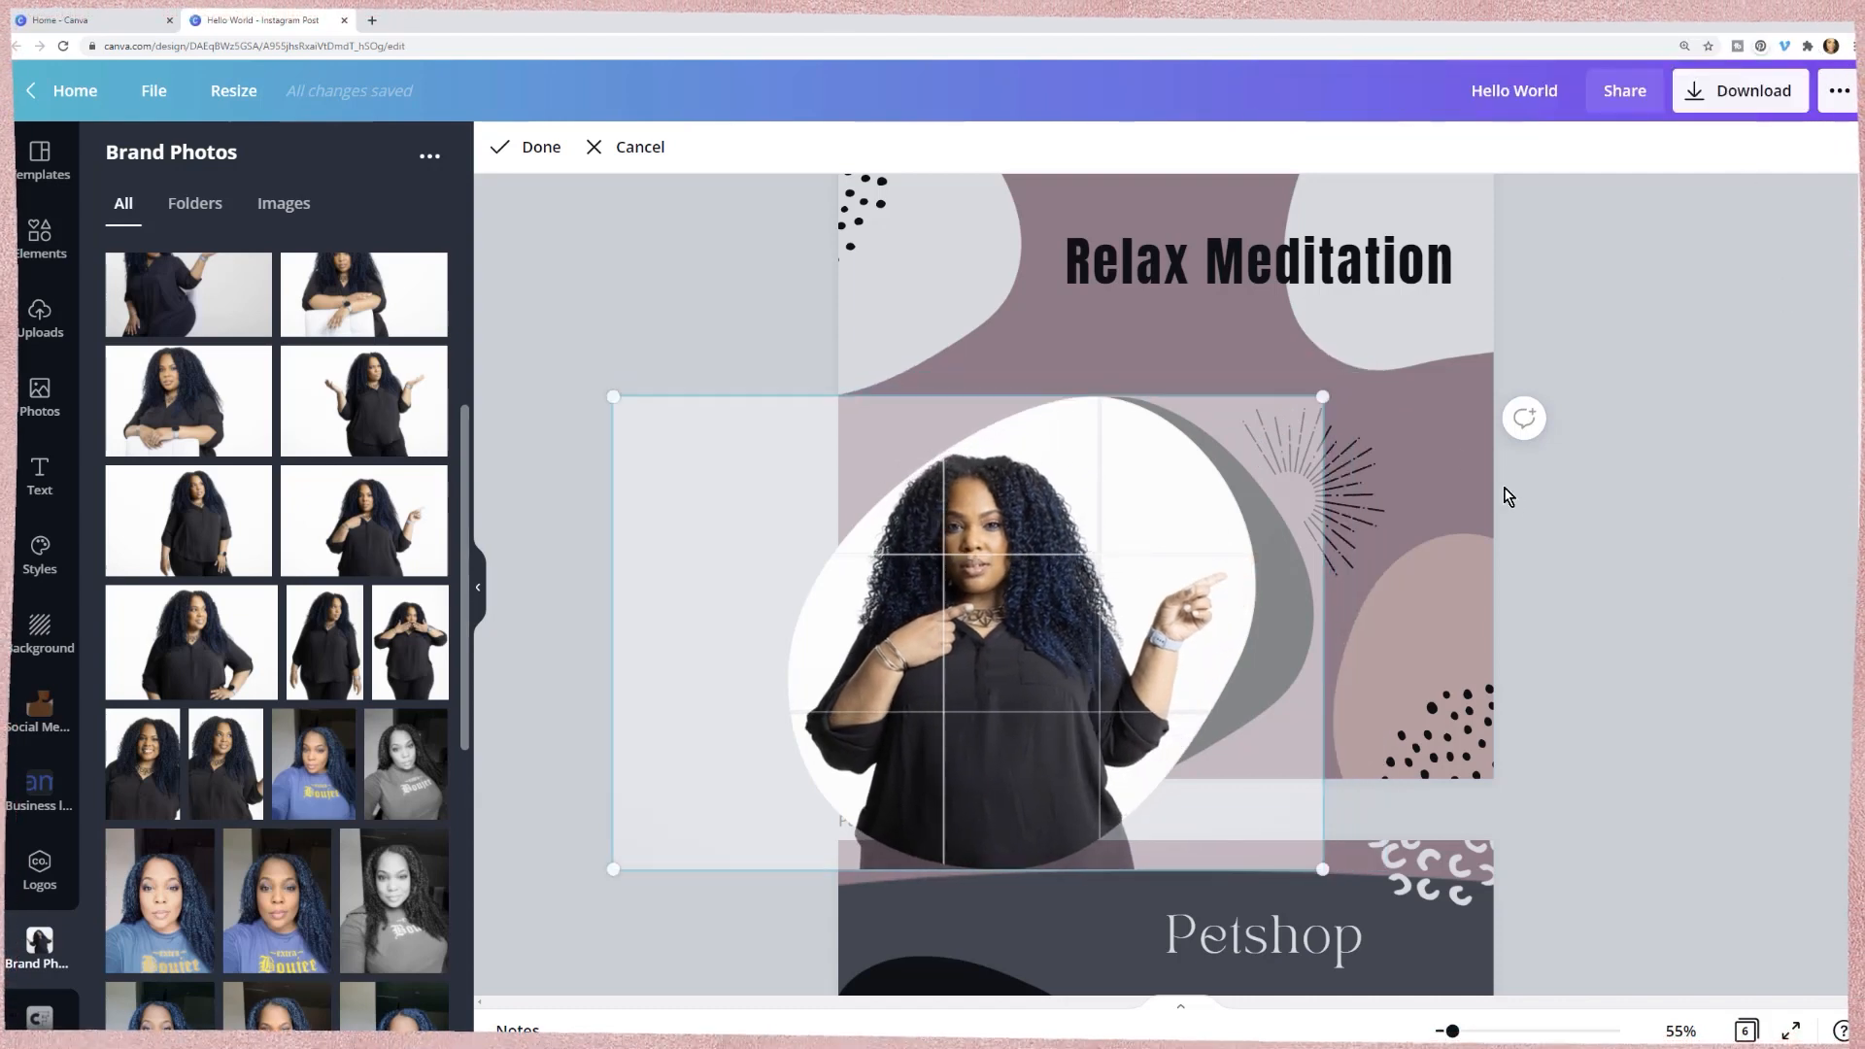
{"action": "left_click", "coordinate": [1543, 512]}
- Replace the kitten photo on page 5 with the brand photo of the woman leaning on the white chair
{"action": "scroll", "coordinate": [1539, 510], "scroll_direction": "down", "scroll_amount": 8}
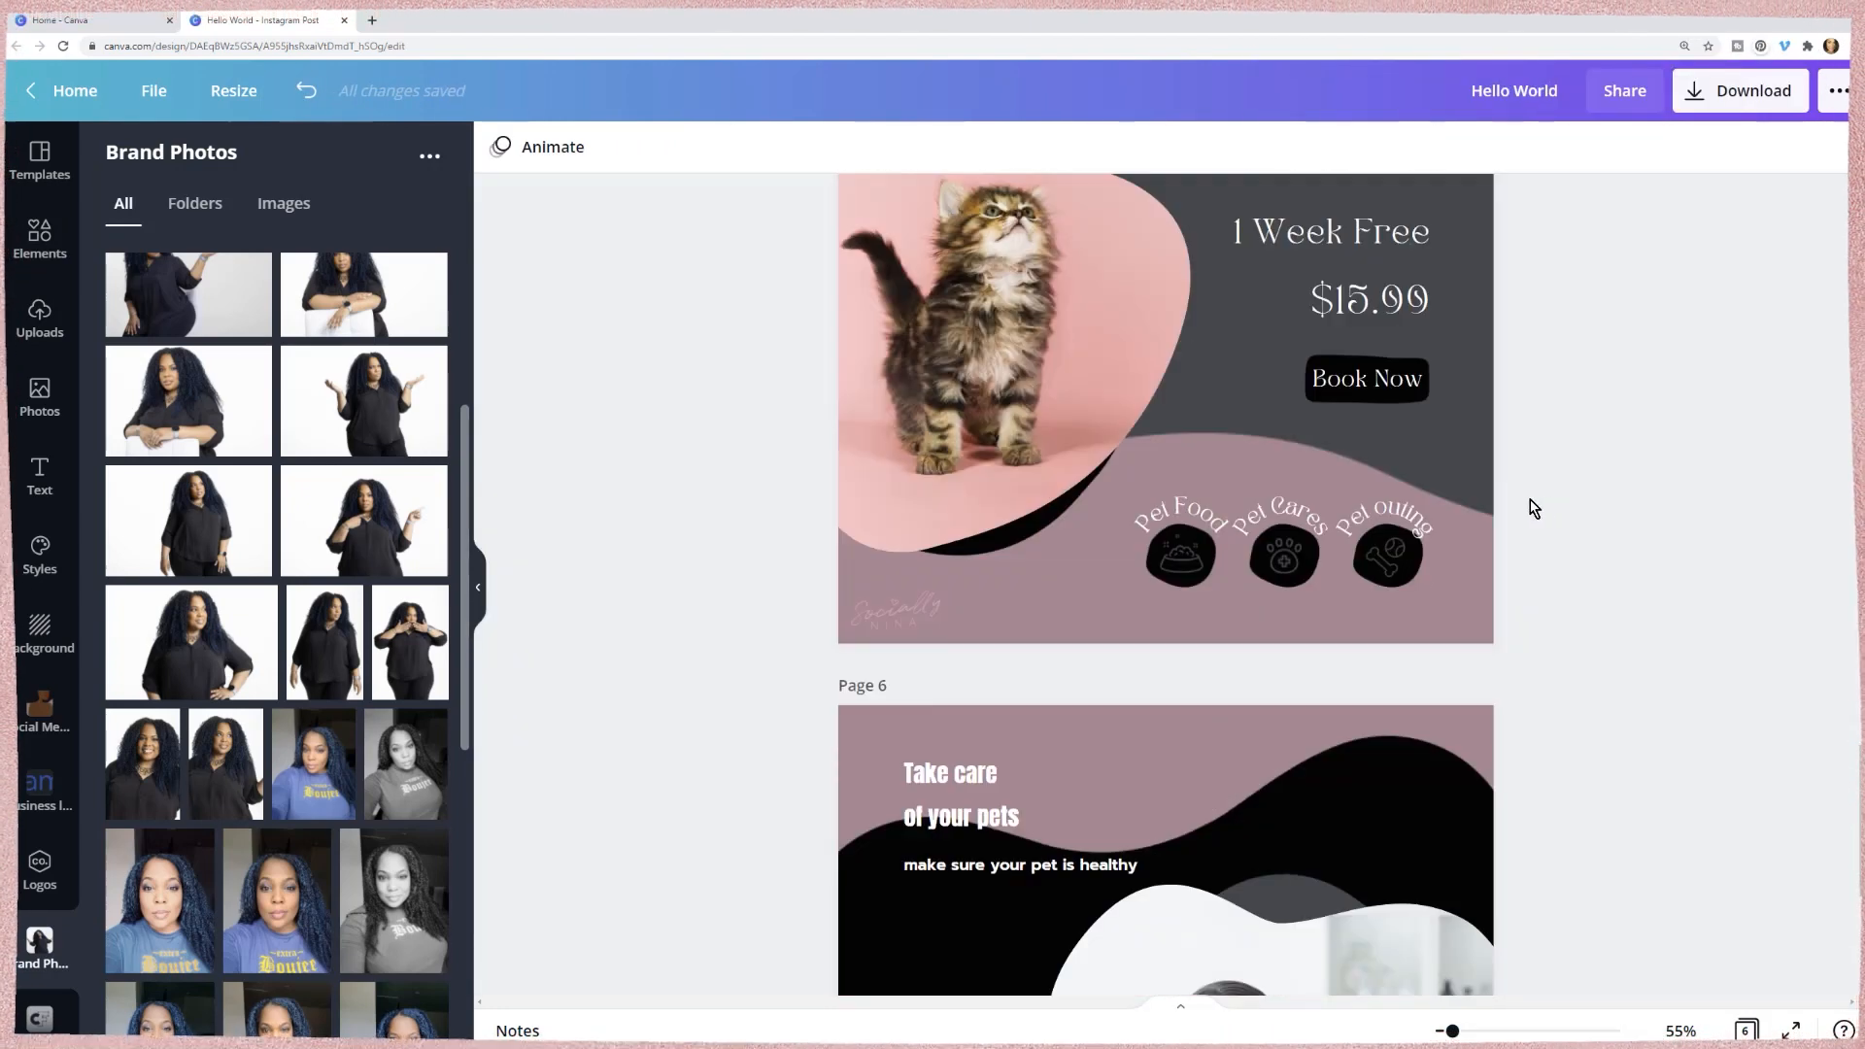
{"action": "left_click_drag", "start_coordinate": [828, 382], "coordinate": [1020, 329]}
{"action": "double_click", "coordinate": [958, 307]}
{"action": "left_click", "coordinate": [1523, 446]}
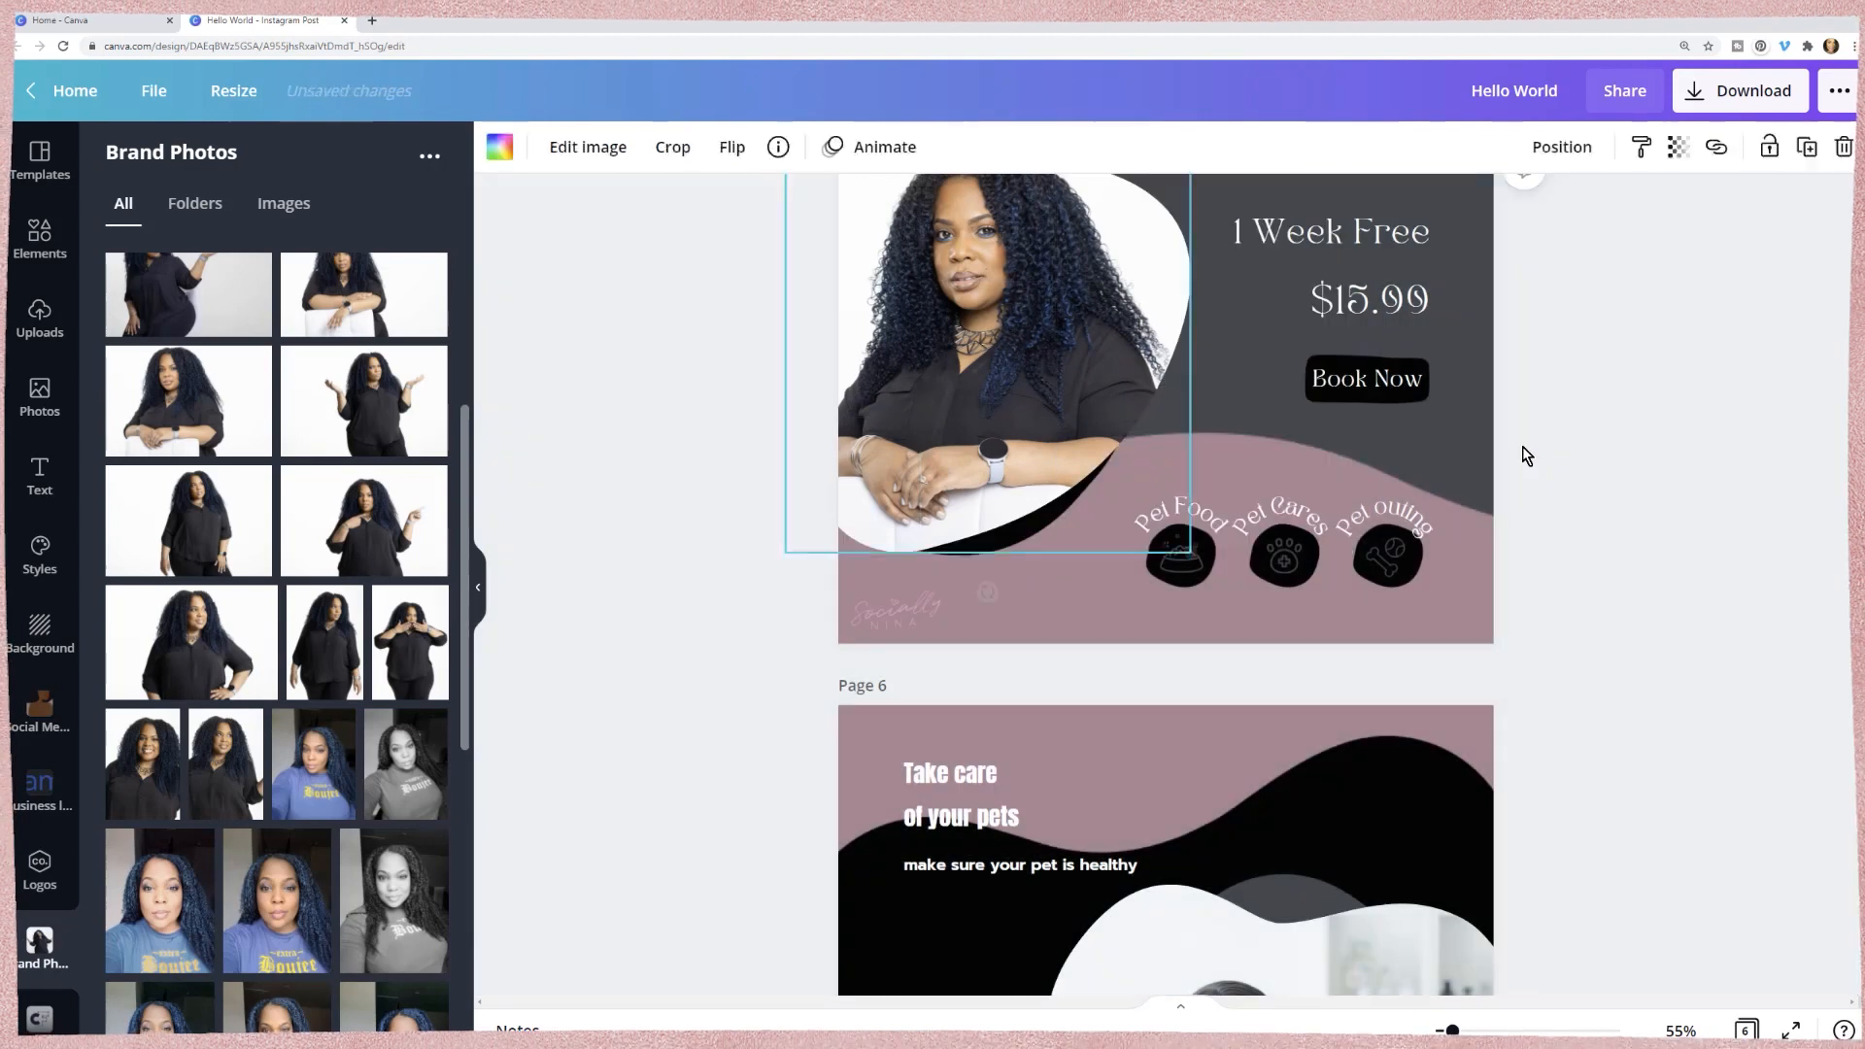
{"action": "left_click", "coordinate": [1525, 451]}
{"action": "scroll", "coordinate": [1542, 534], "scroll_direction": "up", "scroll_amount": 2}
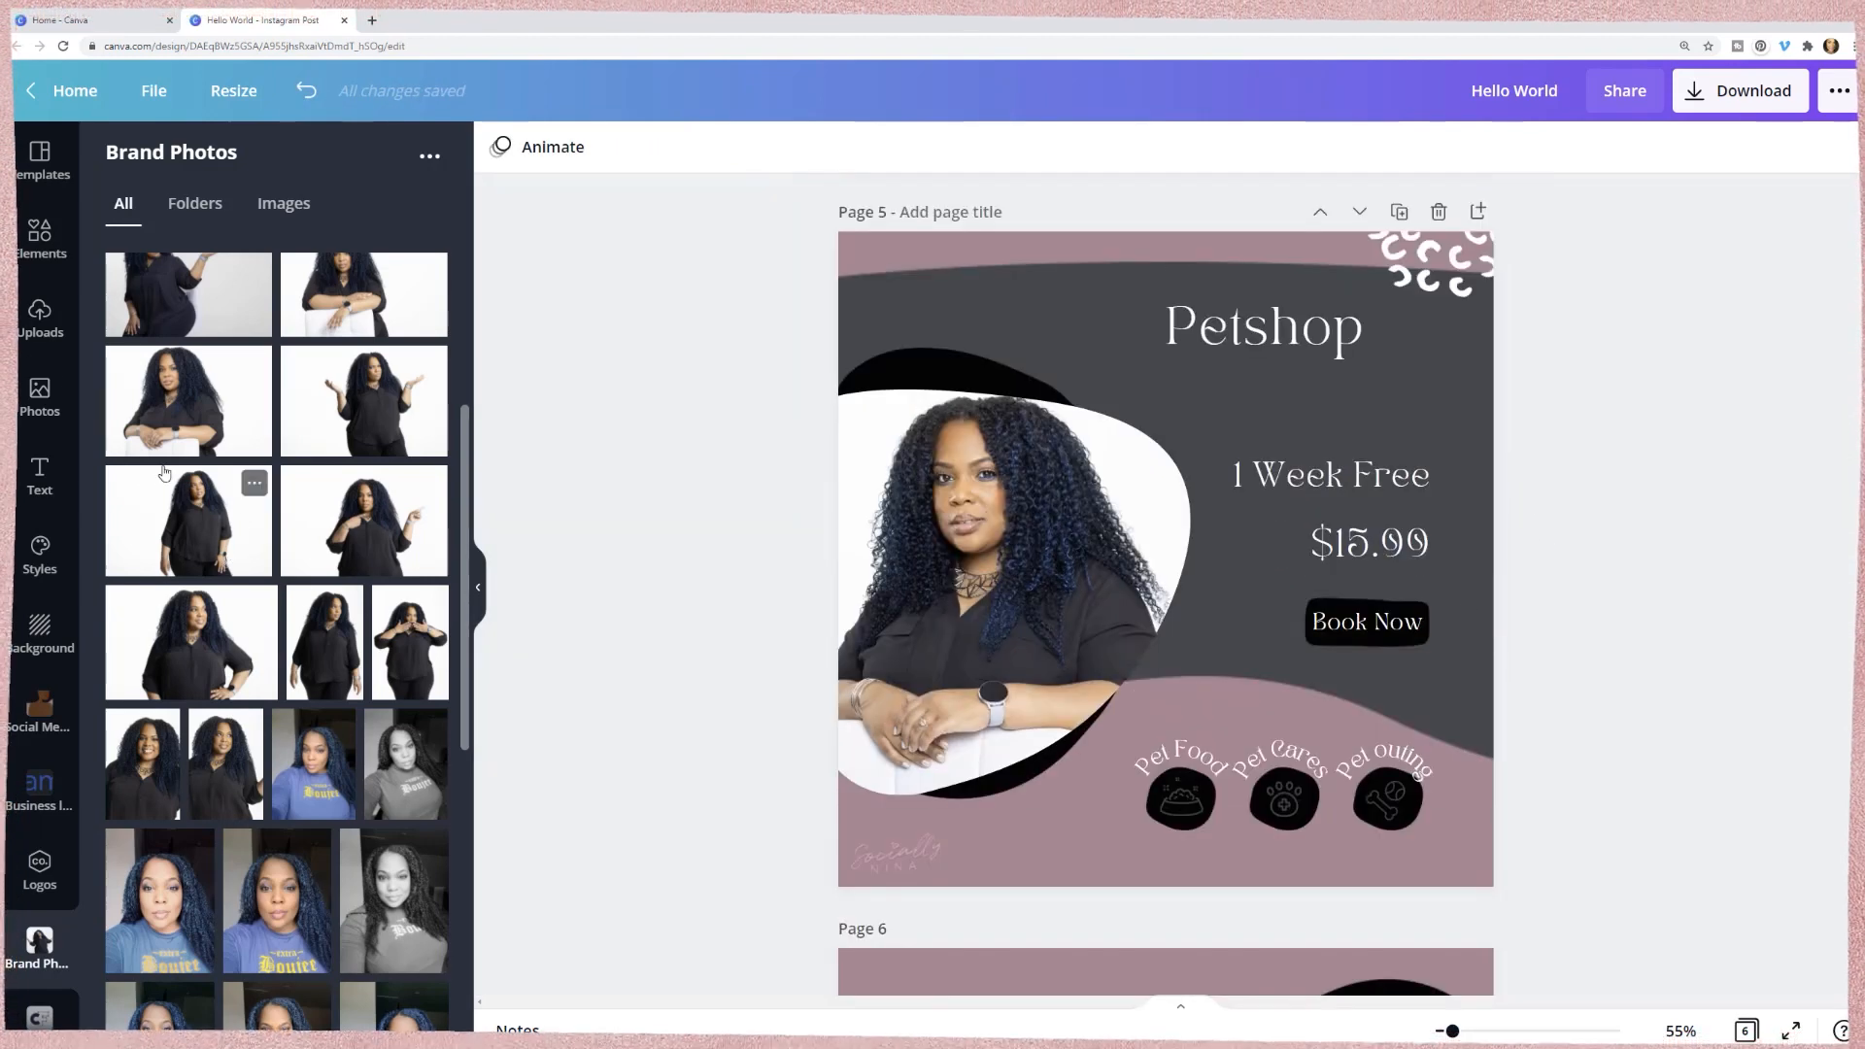
{"action": "left_click", "coordinate": [425, 161]}
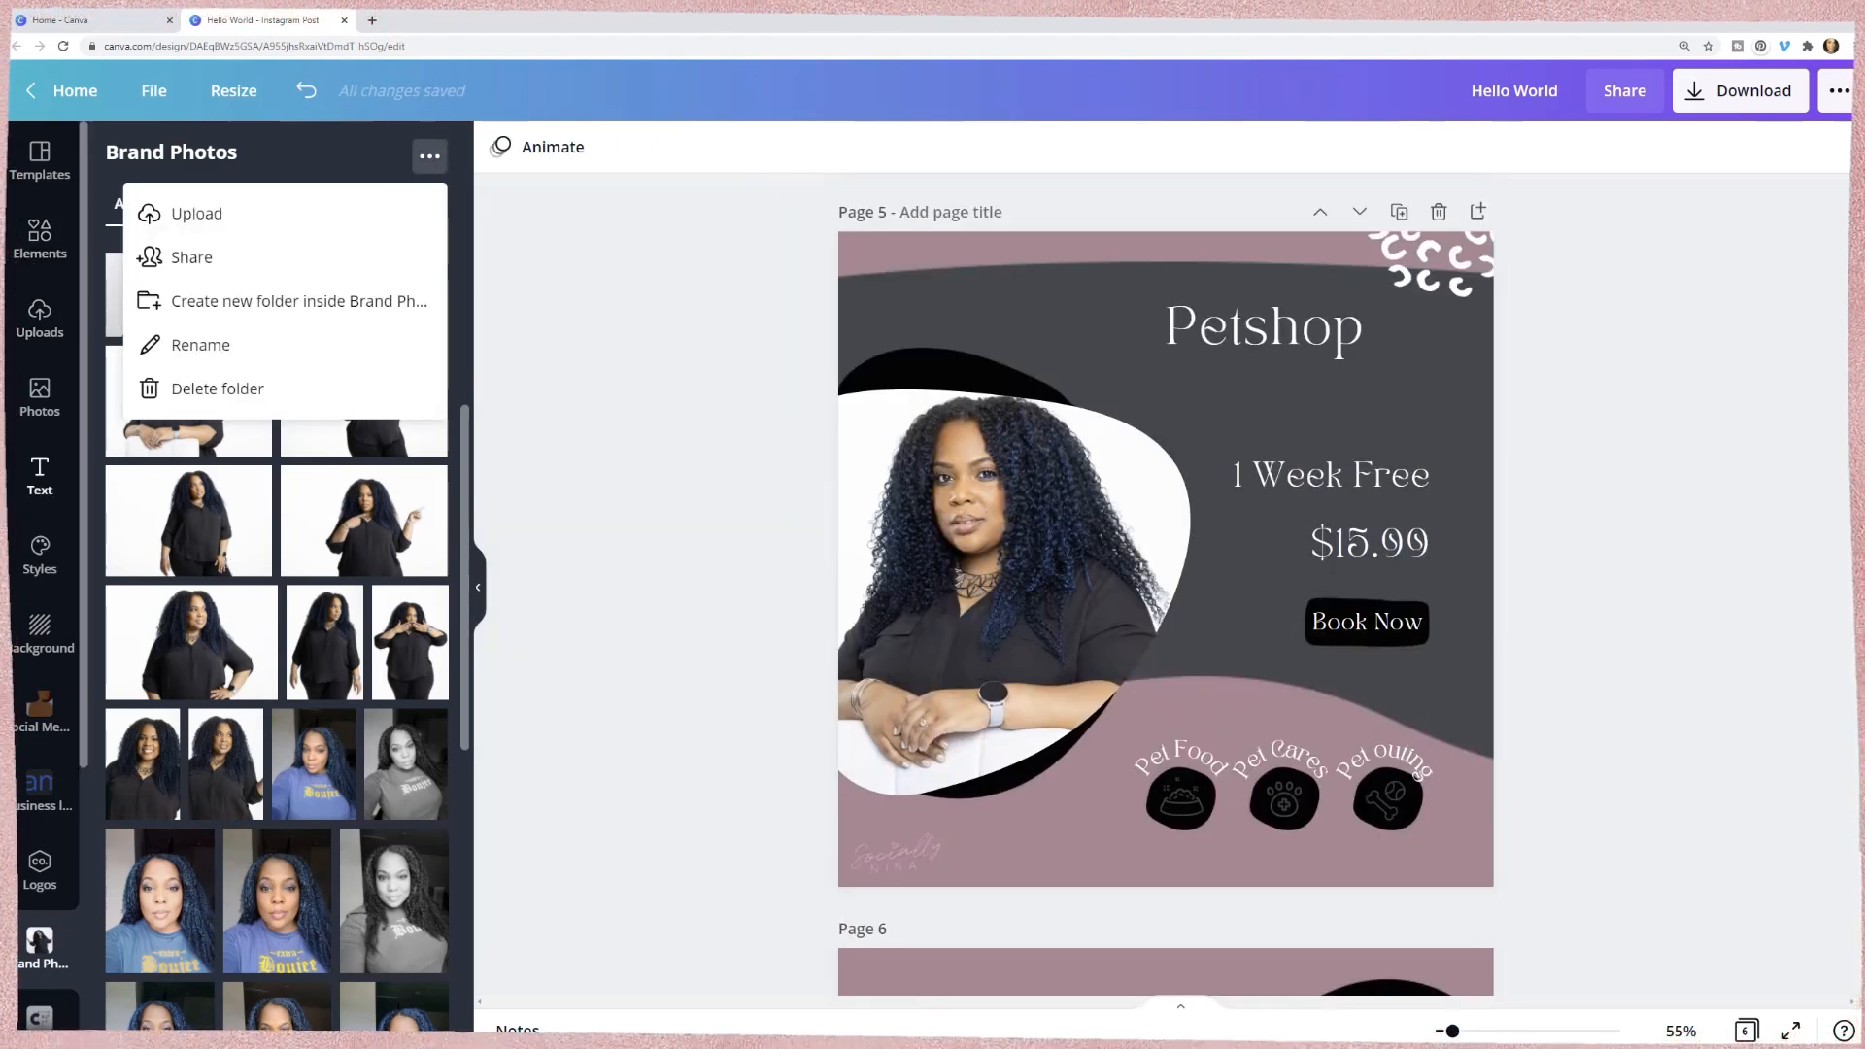
{"action": "left_click", "coordinate": [39, 313]}
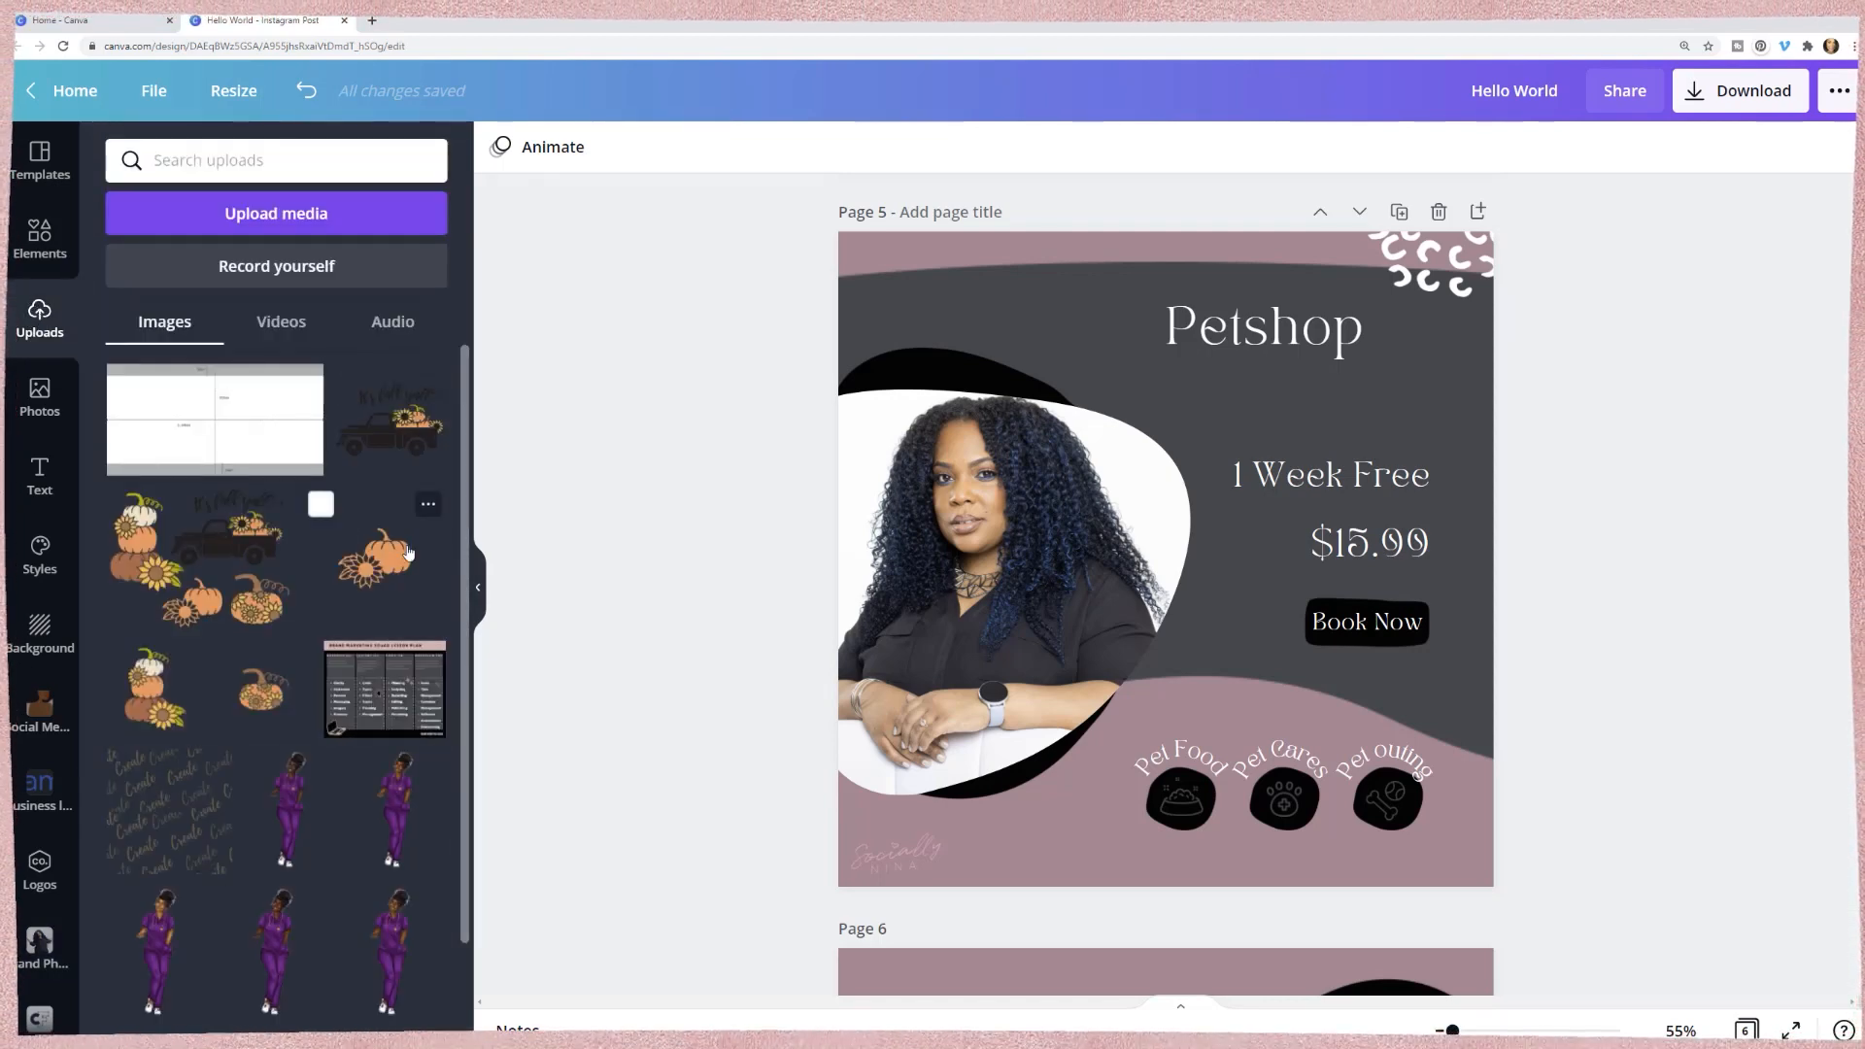
{"action": "scroll", "coordinate": [399, 544], "scroll_direction": "down", "scroll_amount": 4}
{"action": "scroll", "coordinate": [399, 542], "scroll_direction": "up", "scroll_amount": 4}
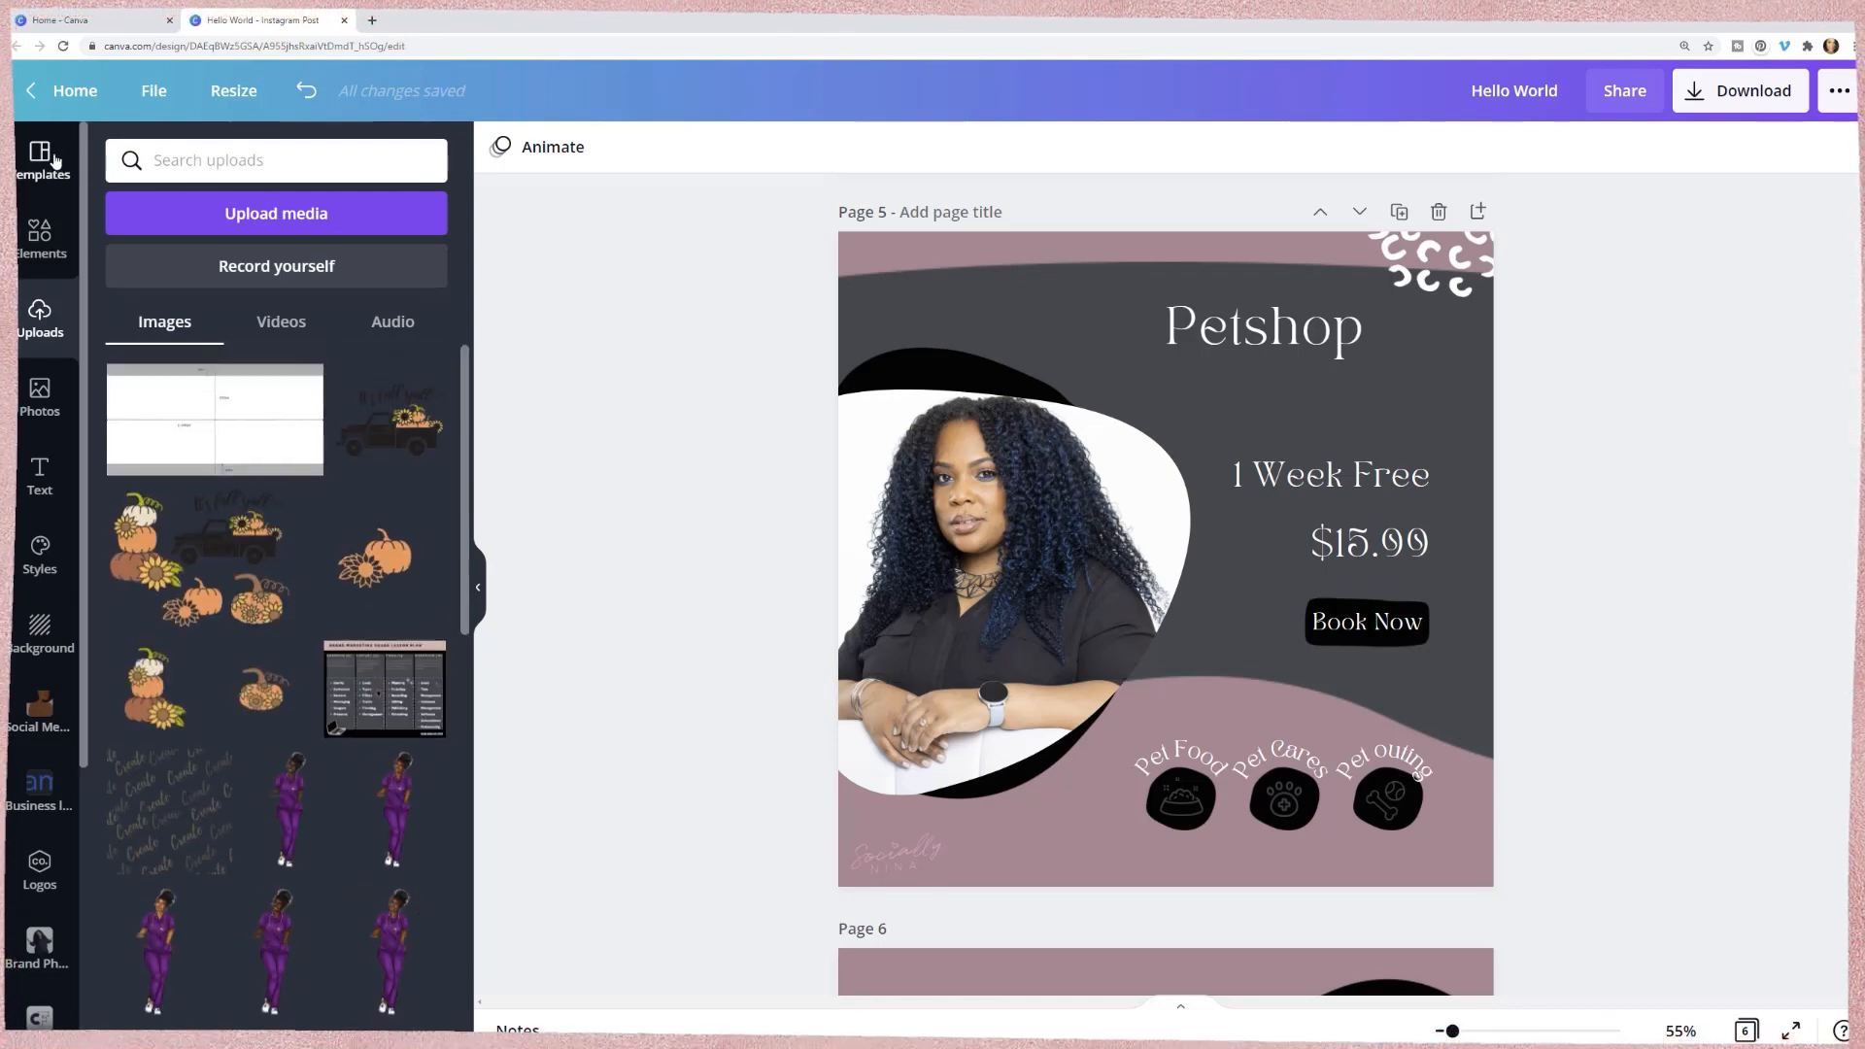
{"action": "left_click", "coordinate": [54, 160]}
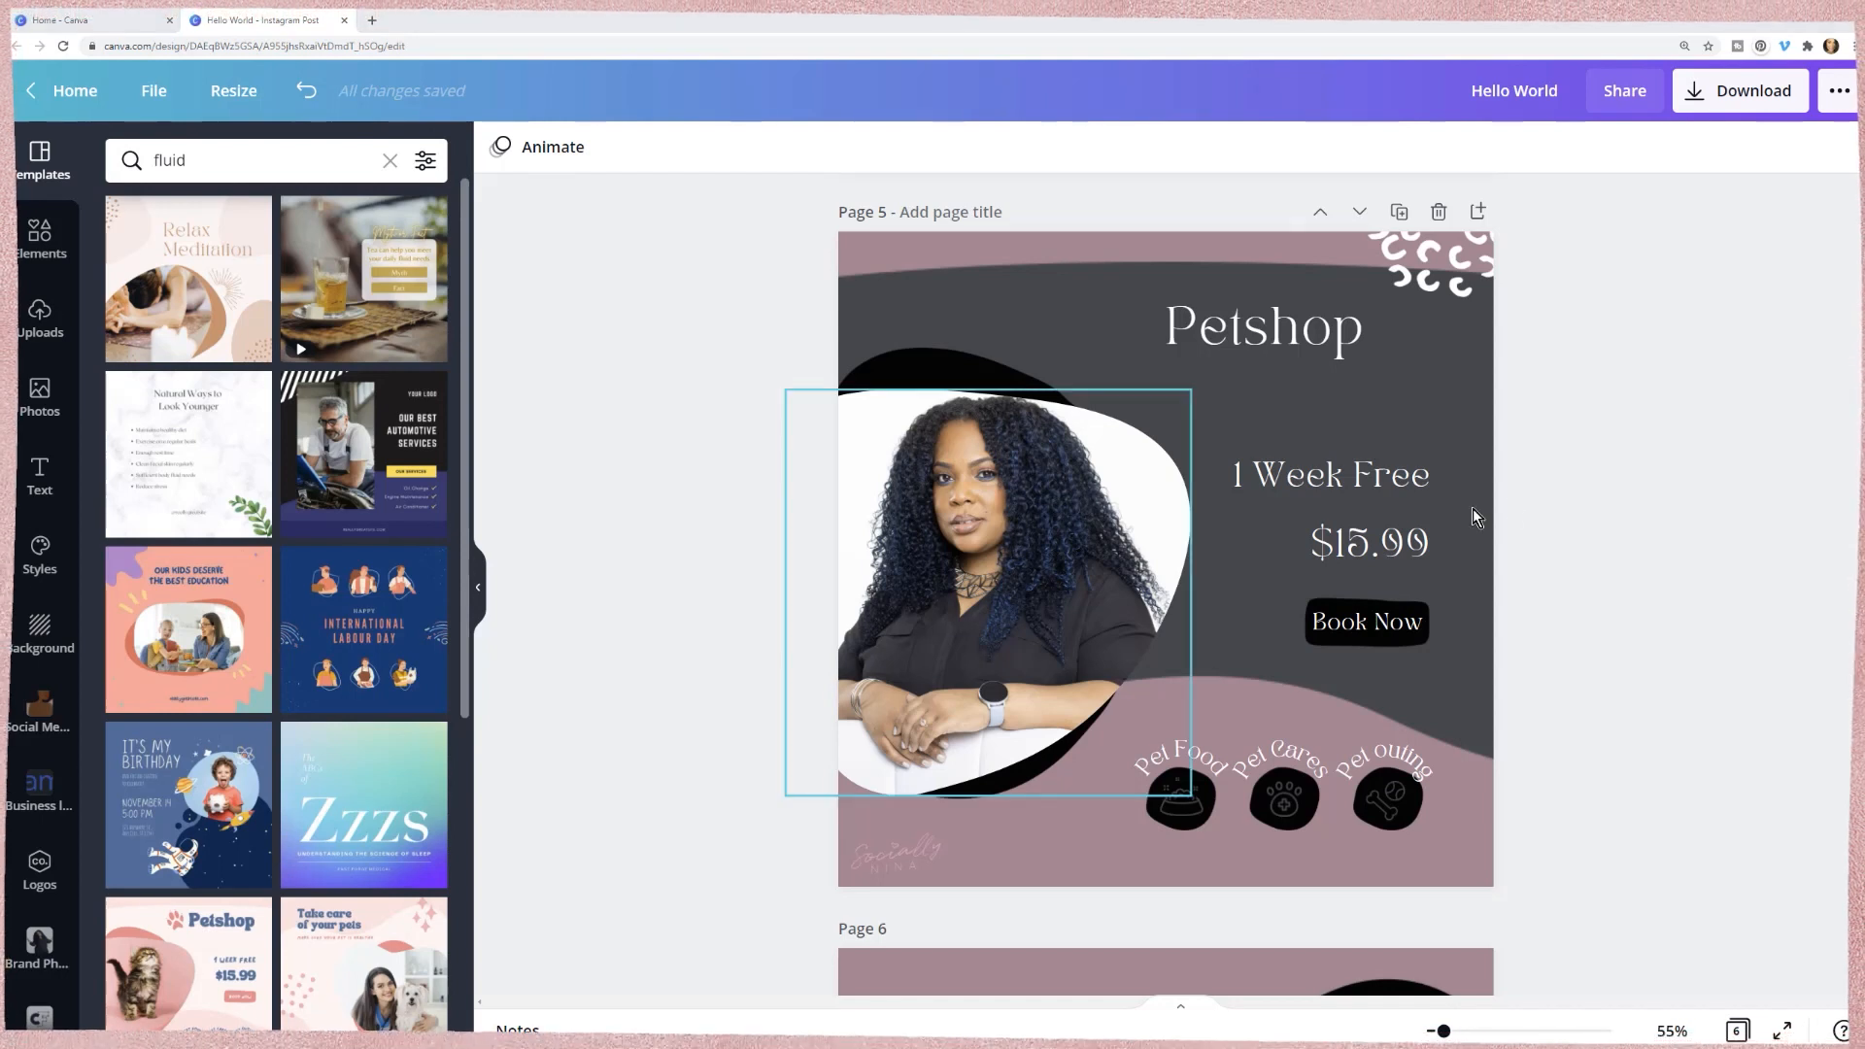
- Publish the design as a template in the Team templates folder and dismiss the confirmation
{"action": "left_click", "coordinate": [1838, 92]}
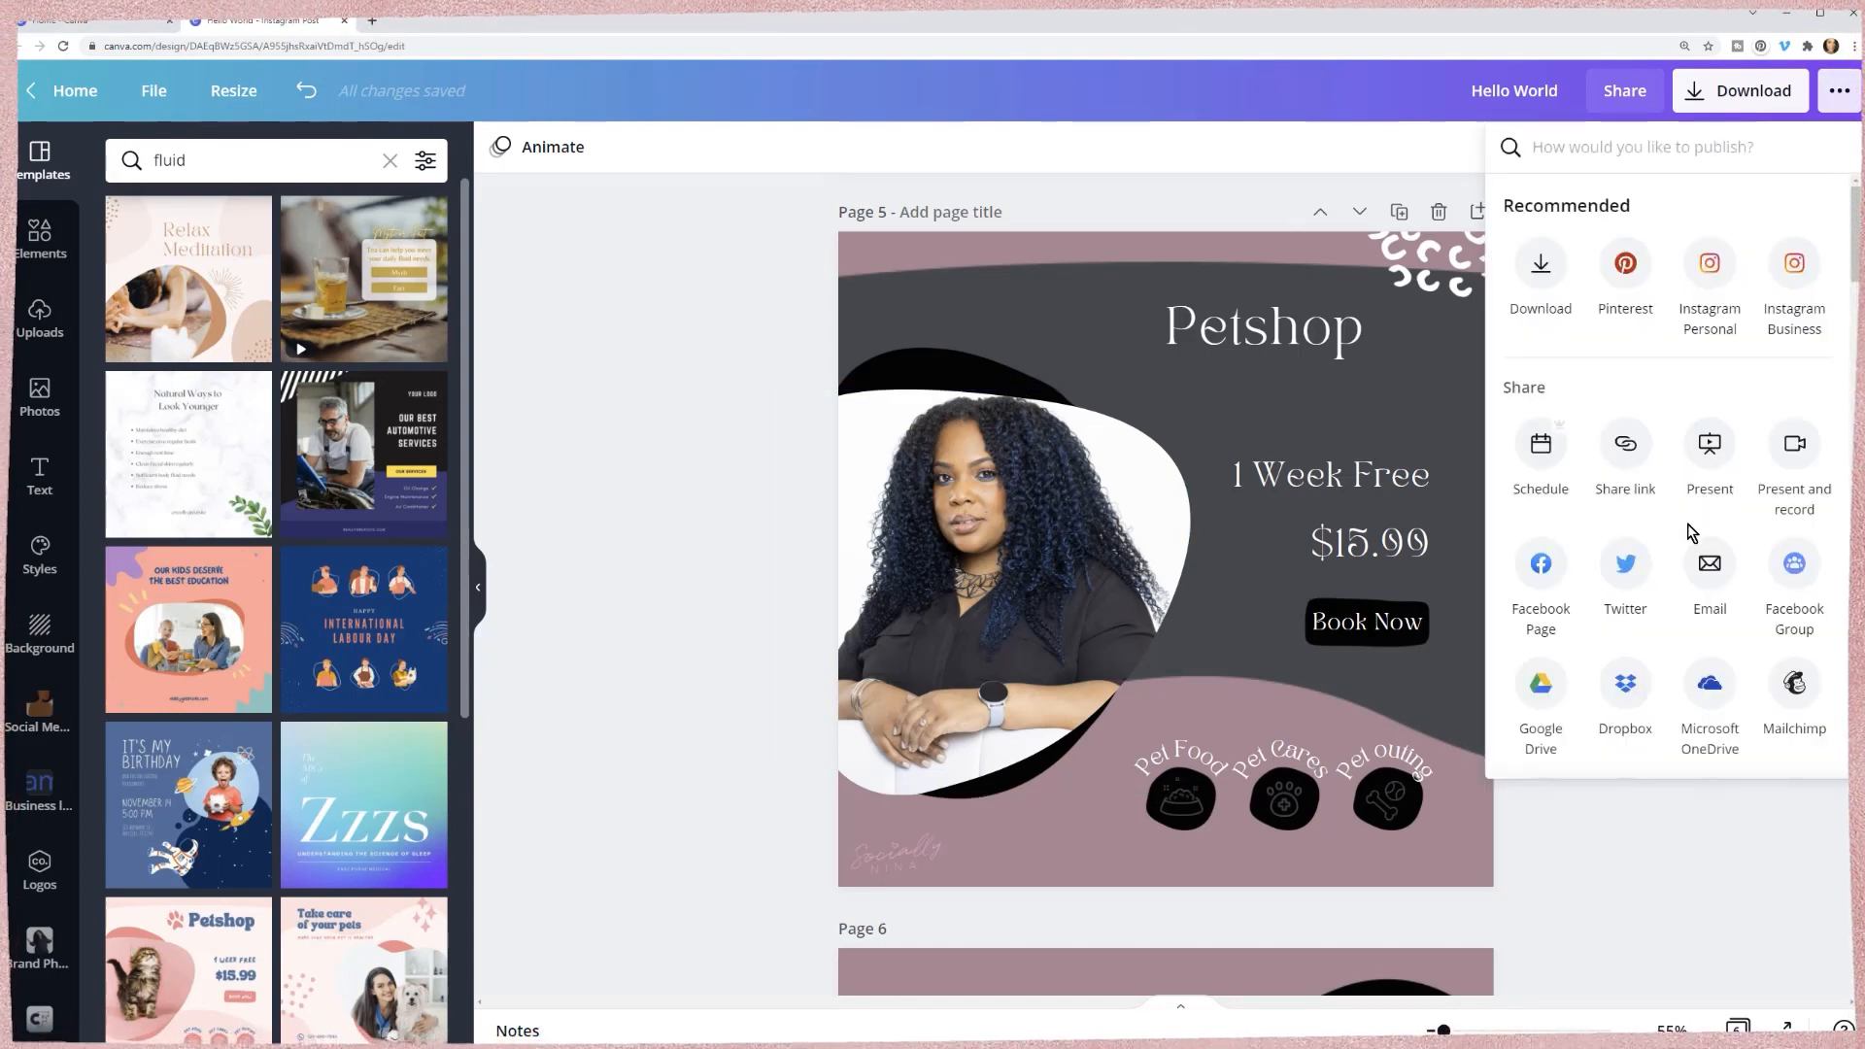
{"action": "scroll", "coordinate": [1688, 524], "scroll_direction": "down", "scroll_amount": 4}
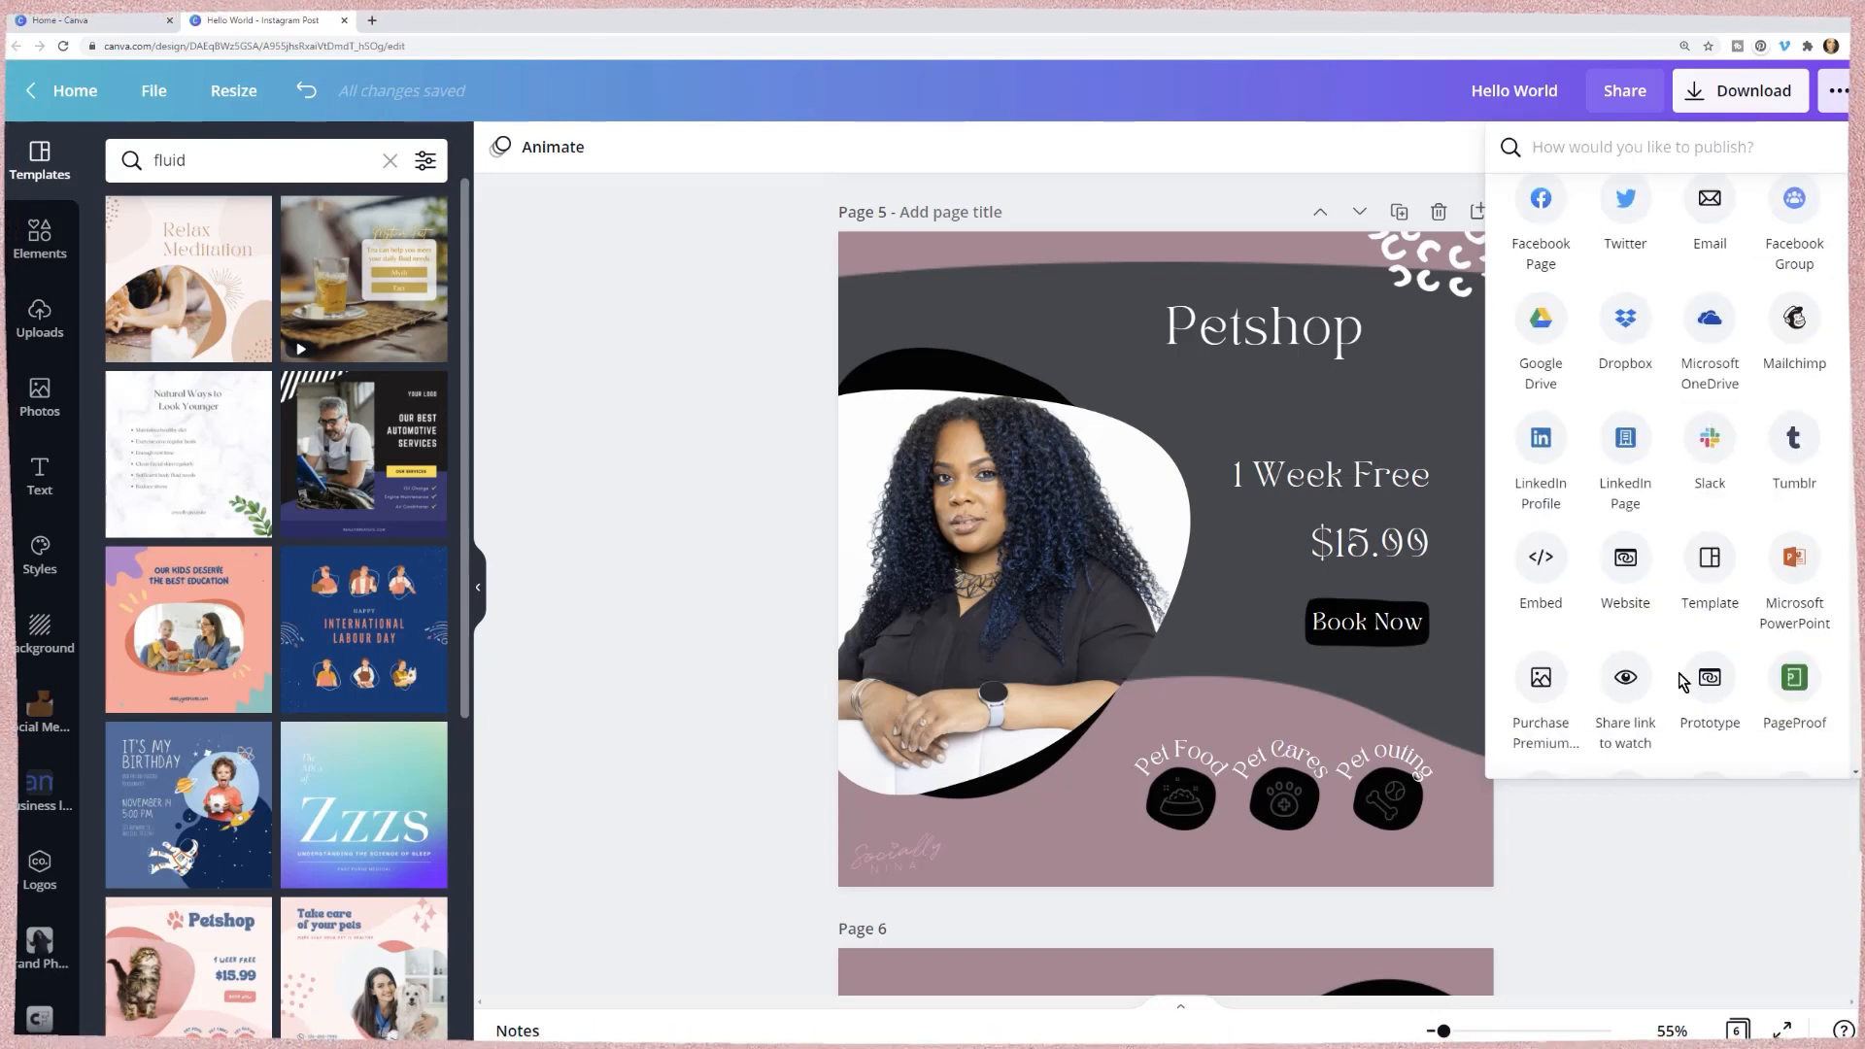
{"action": "left_click", "coordinate": [1711, 561]}
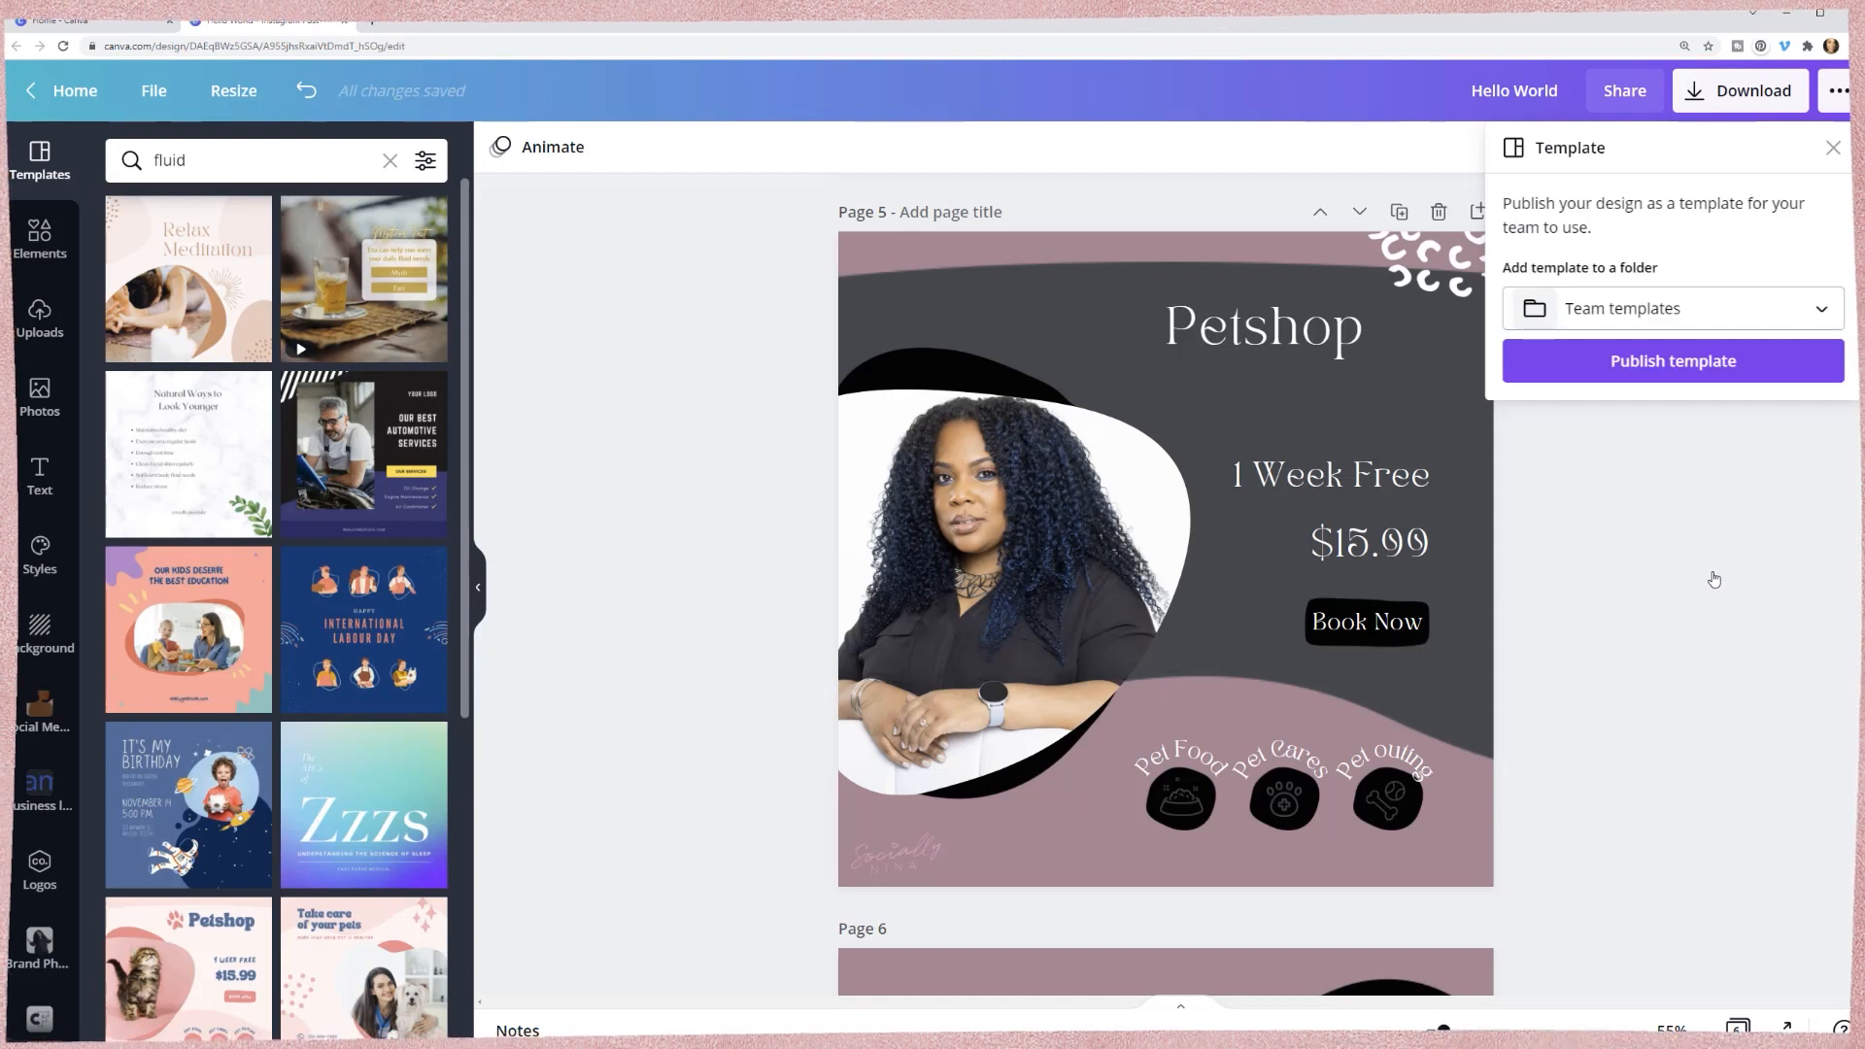
{"action": "left_click", "coordinate": [1739, 306]}
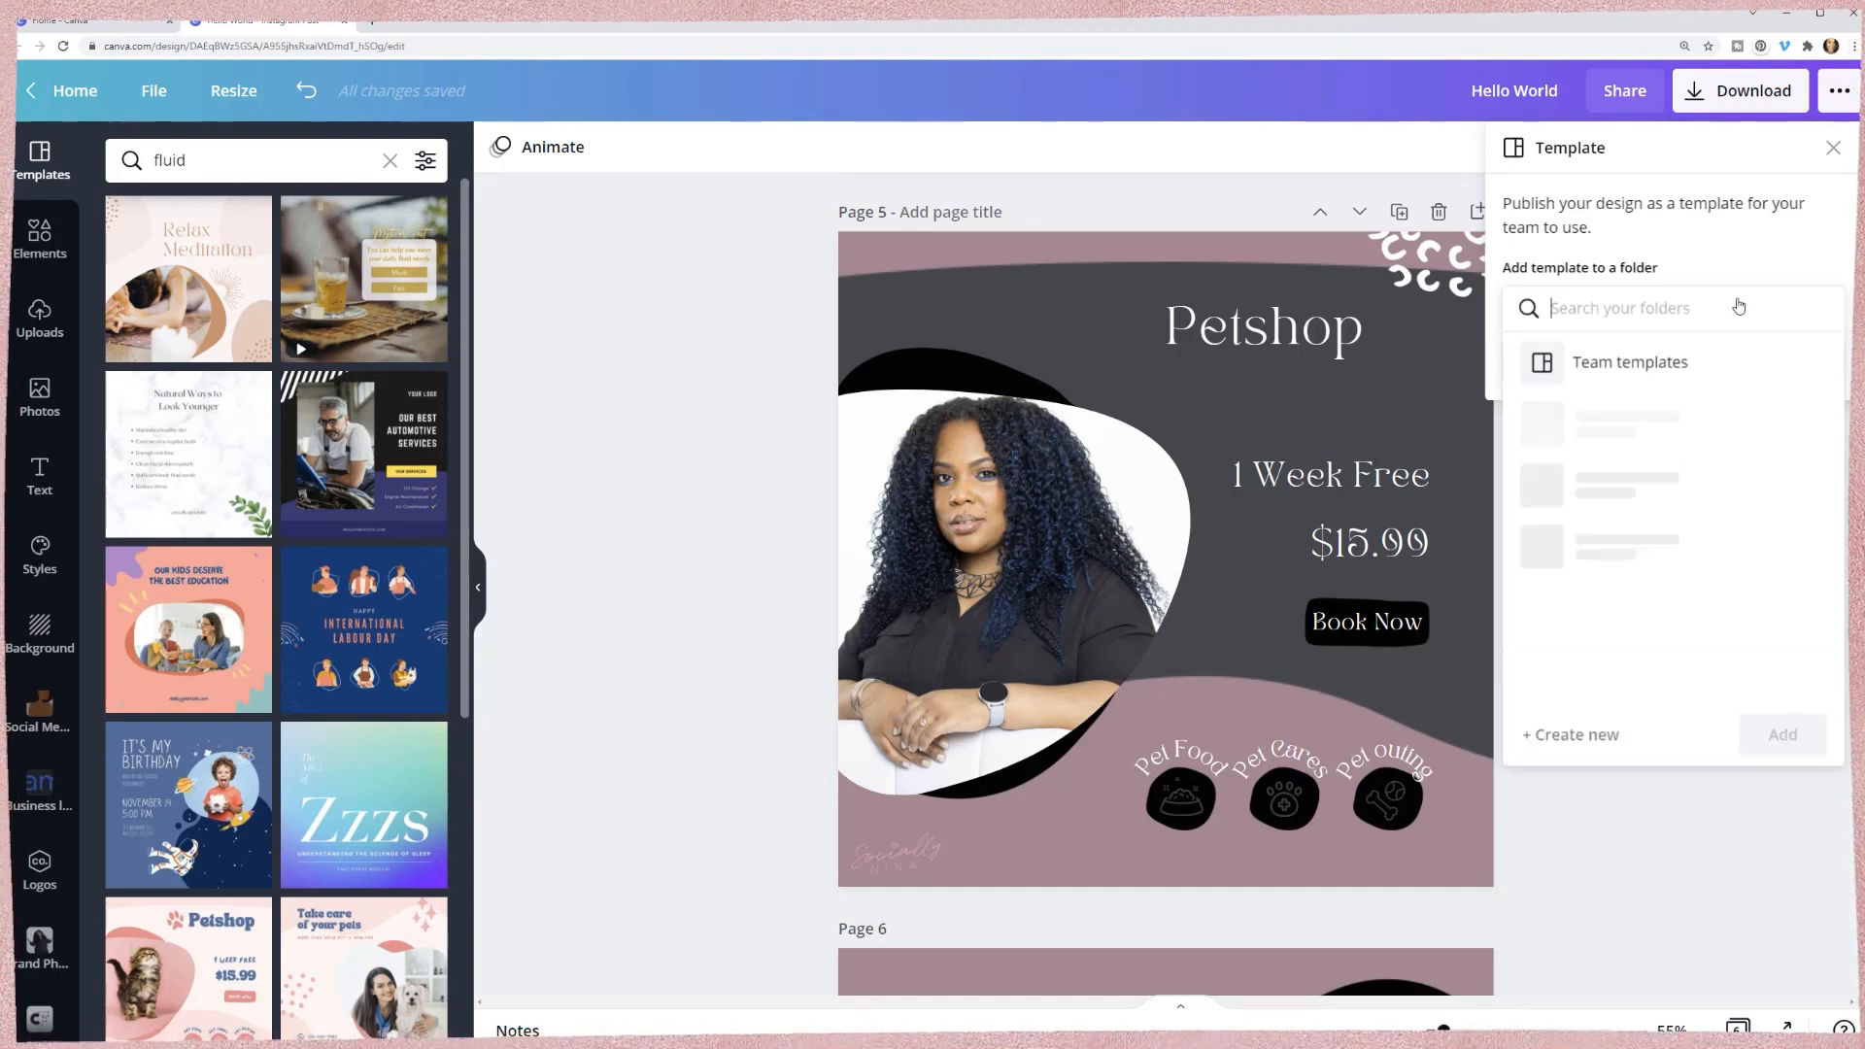
{"action": "left_click", "coordinate": [1711, 364]}
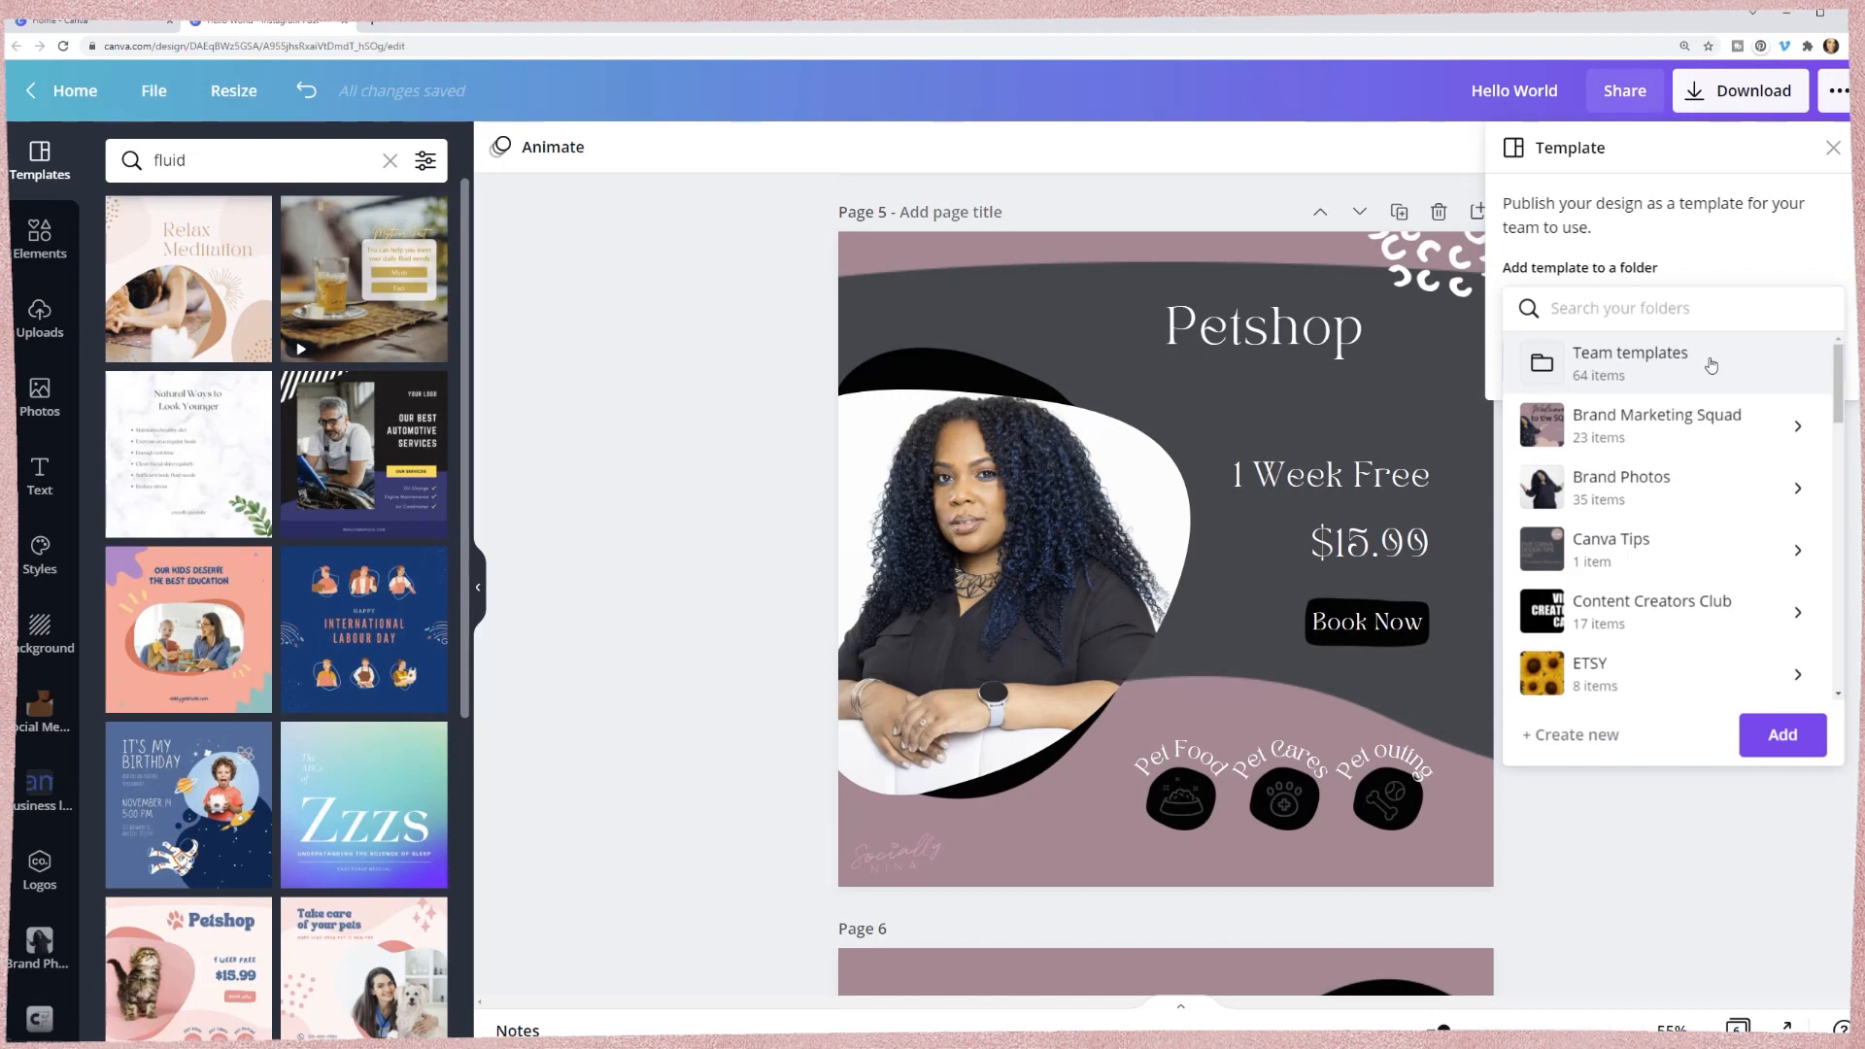
{"action": "left_click", "coordinate": [1777, 739]}
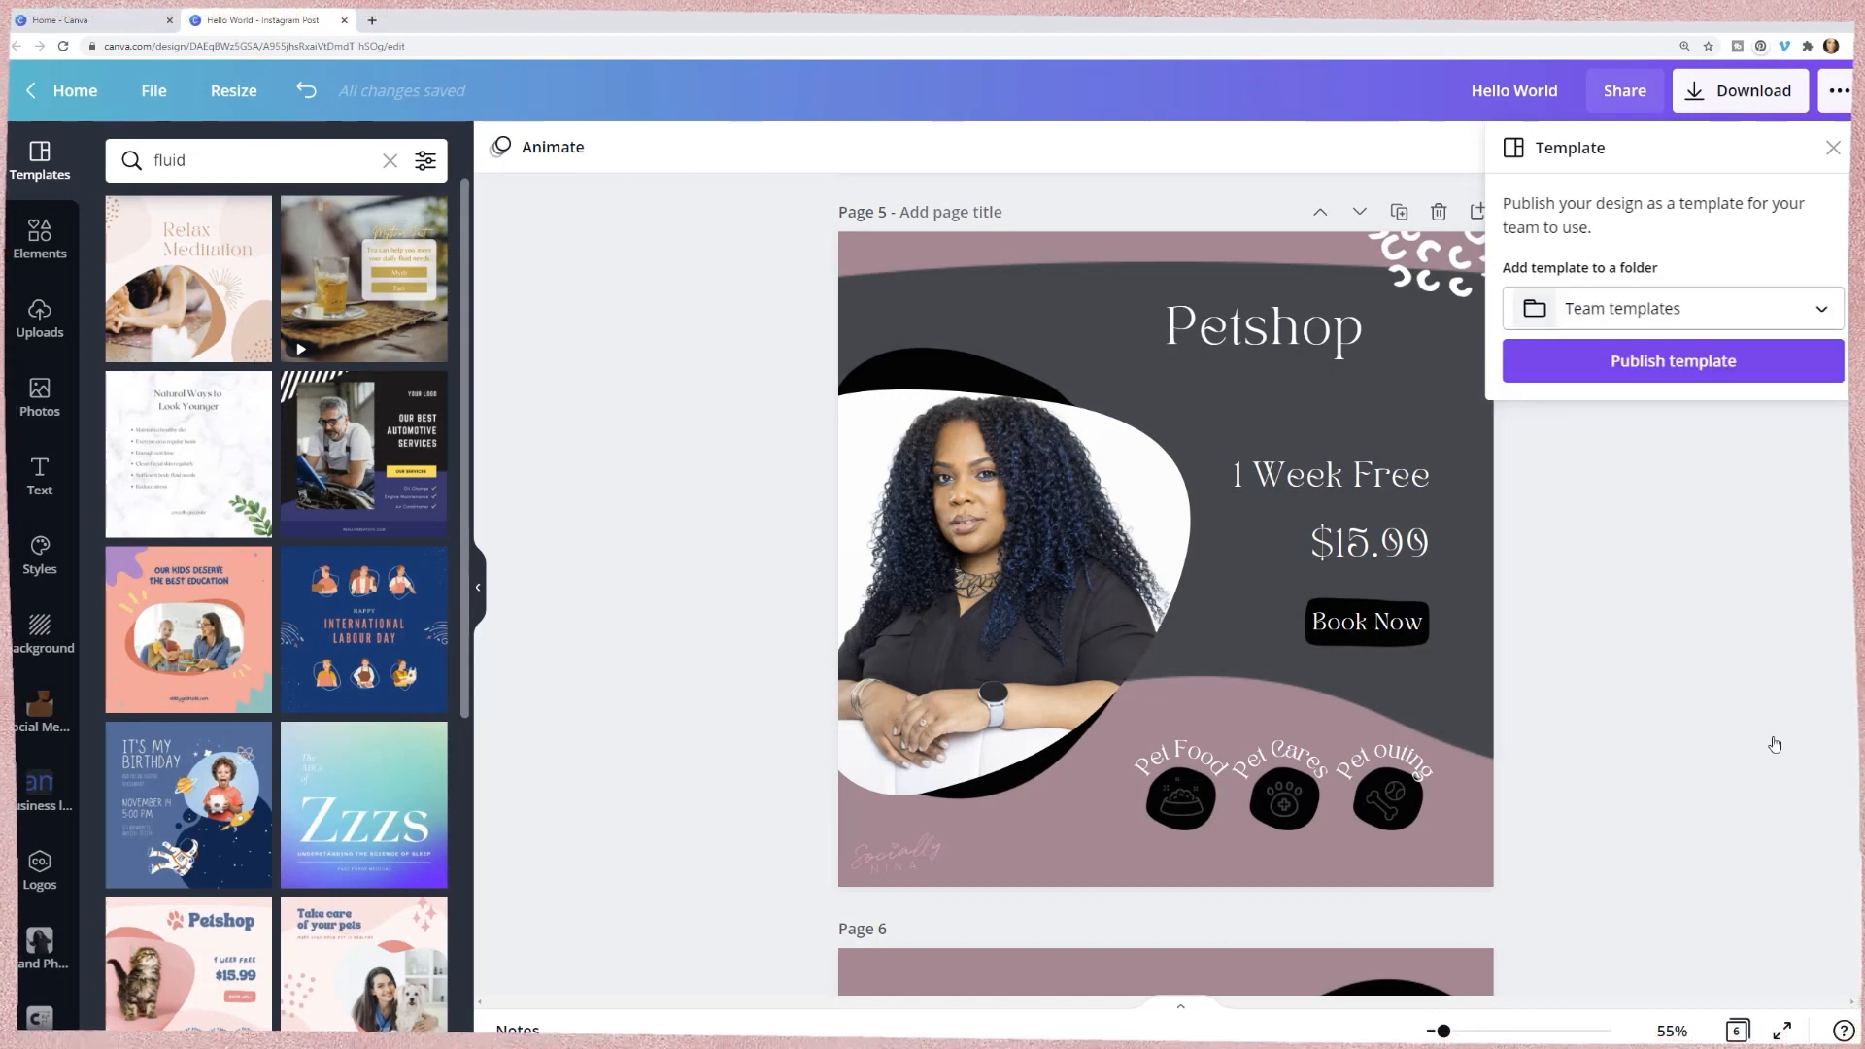
{"action": "left_click", "coordinate": [1734, 367]}
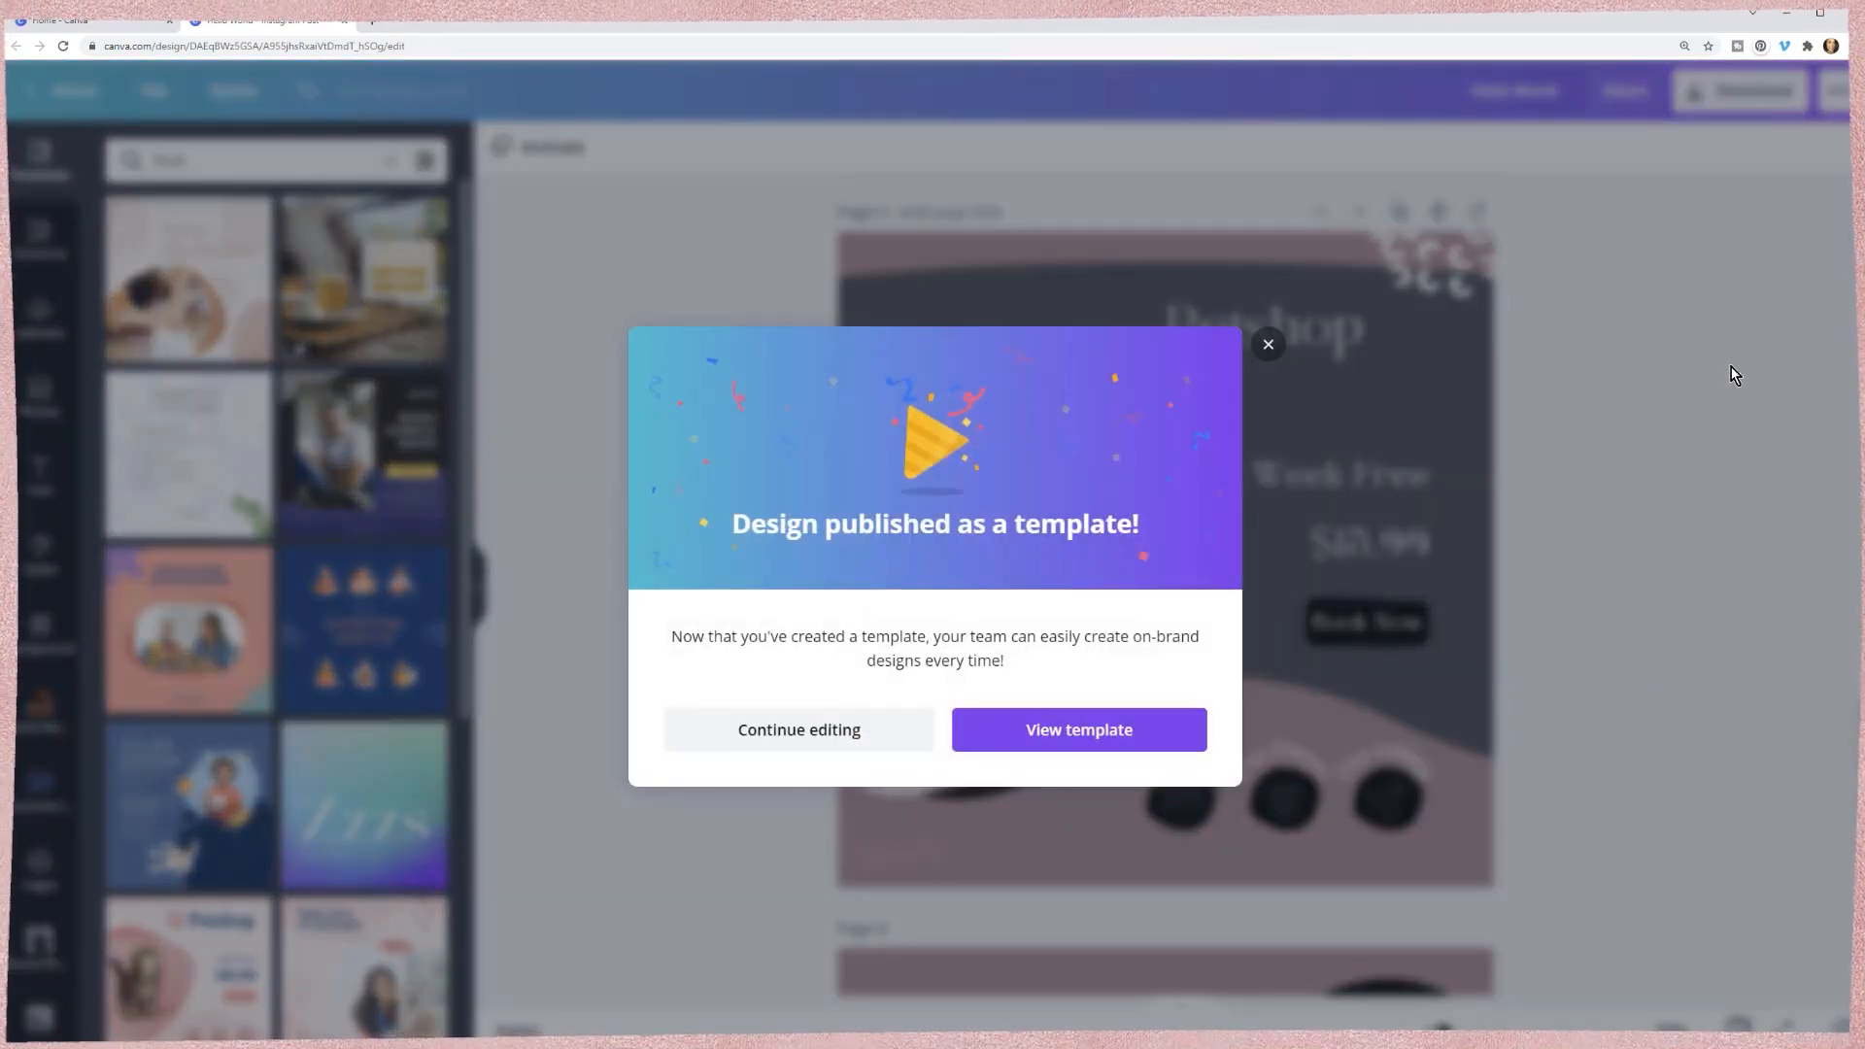
{"action": "left_click", "coordinate": [1268, 347]}
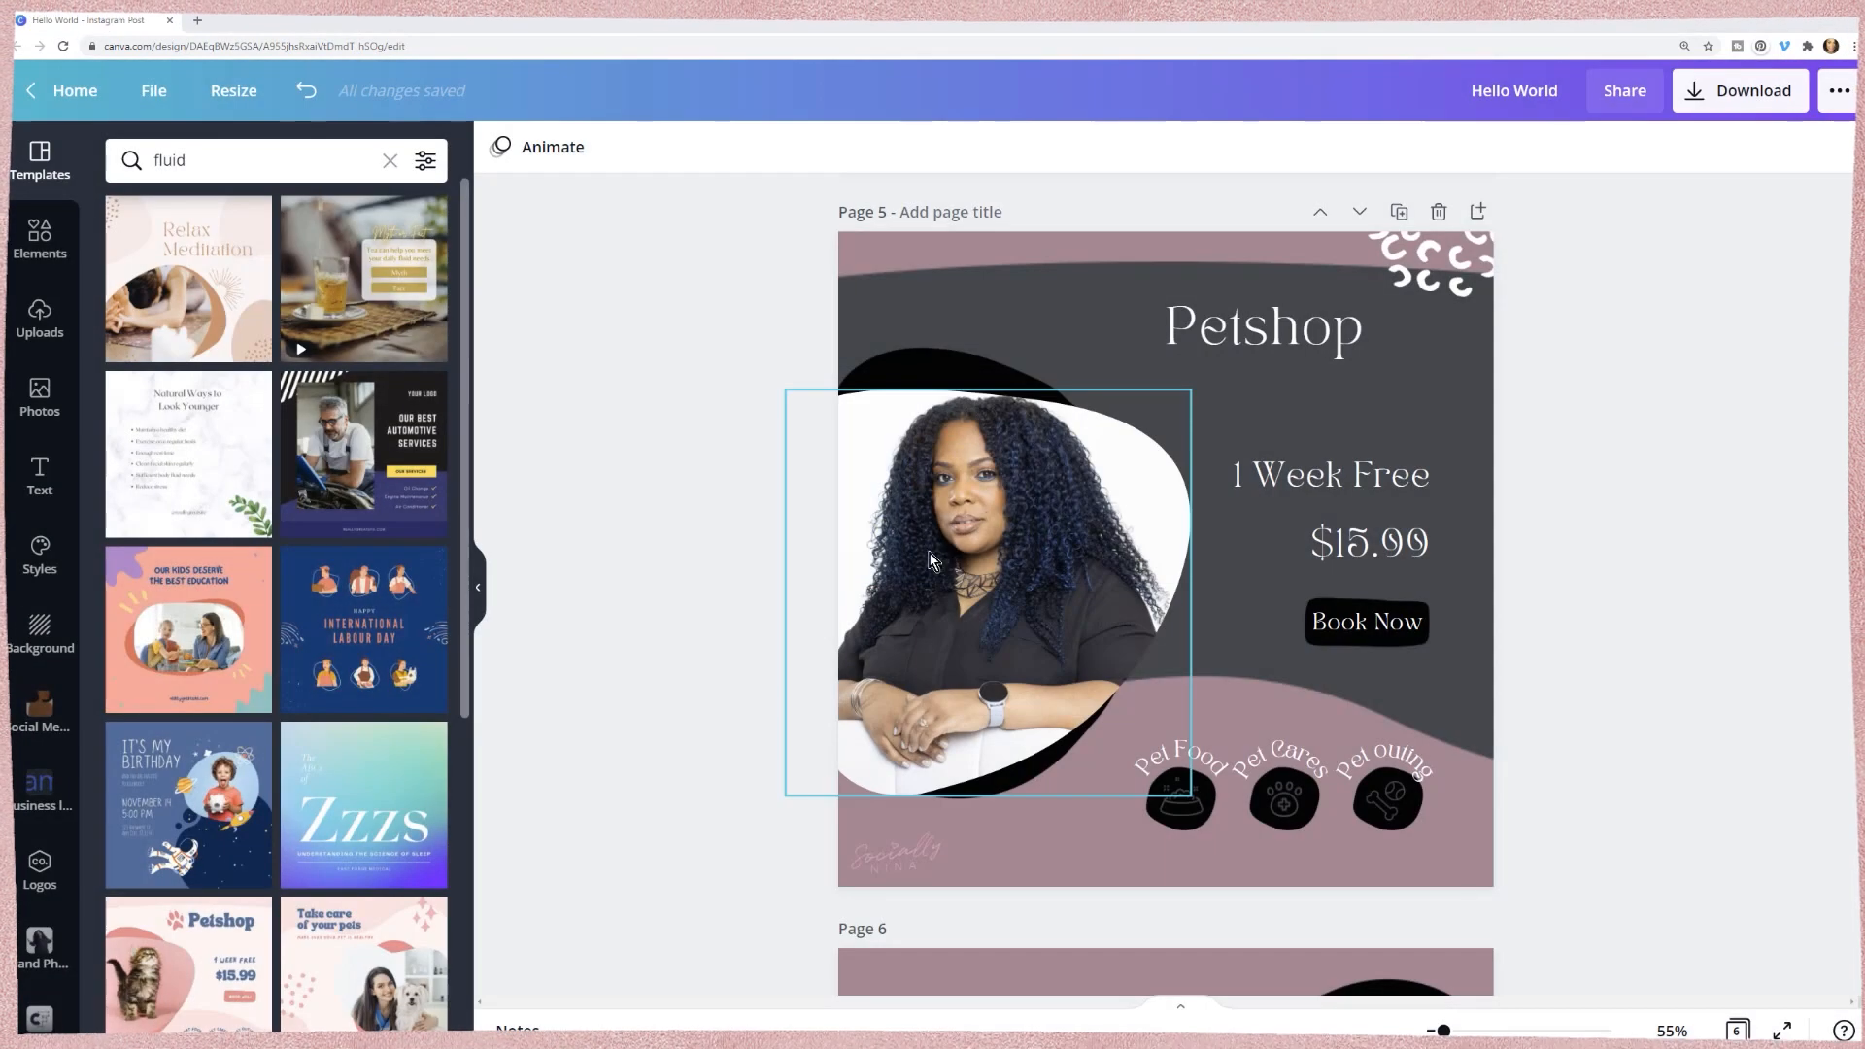
- Preview the published Hello World template in the Team templates folder, select its share link and close the preview
{"action": "scroll", "coordinate": [844, 591], "scroll_direction": "up", "scroll_amount": 6}
{"action": "scroll", "coordinate": [845, 596], "scroll_direction": "up", "scroll_amount": 20}
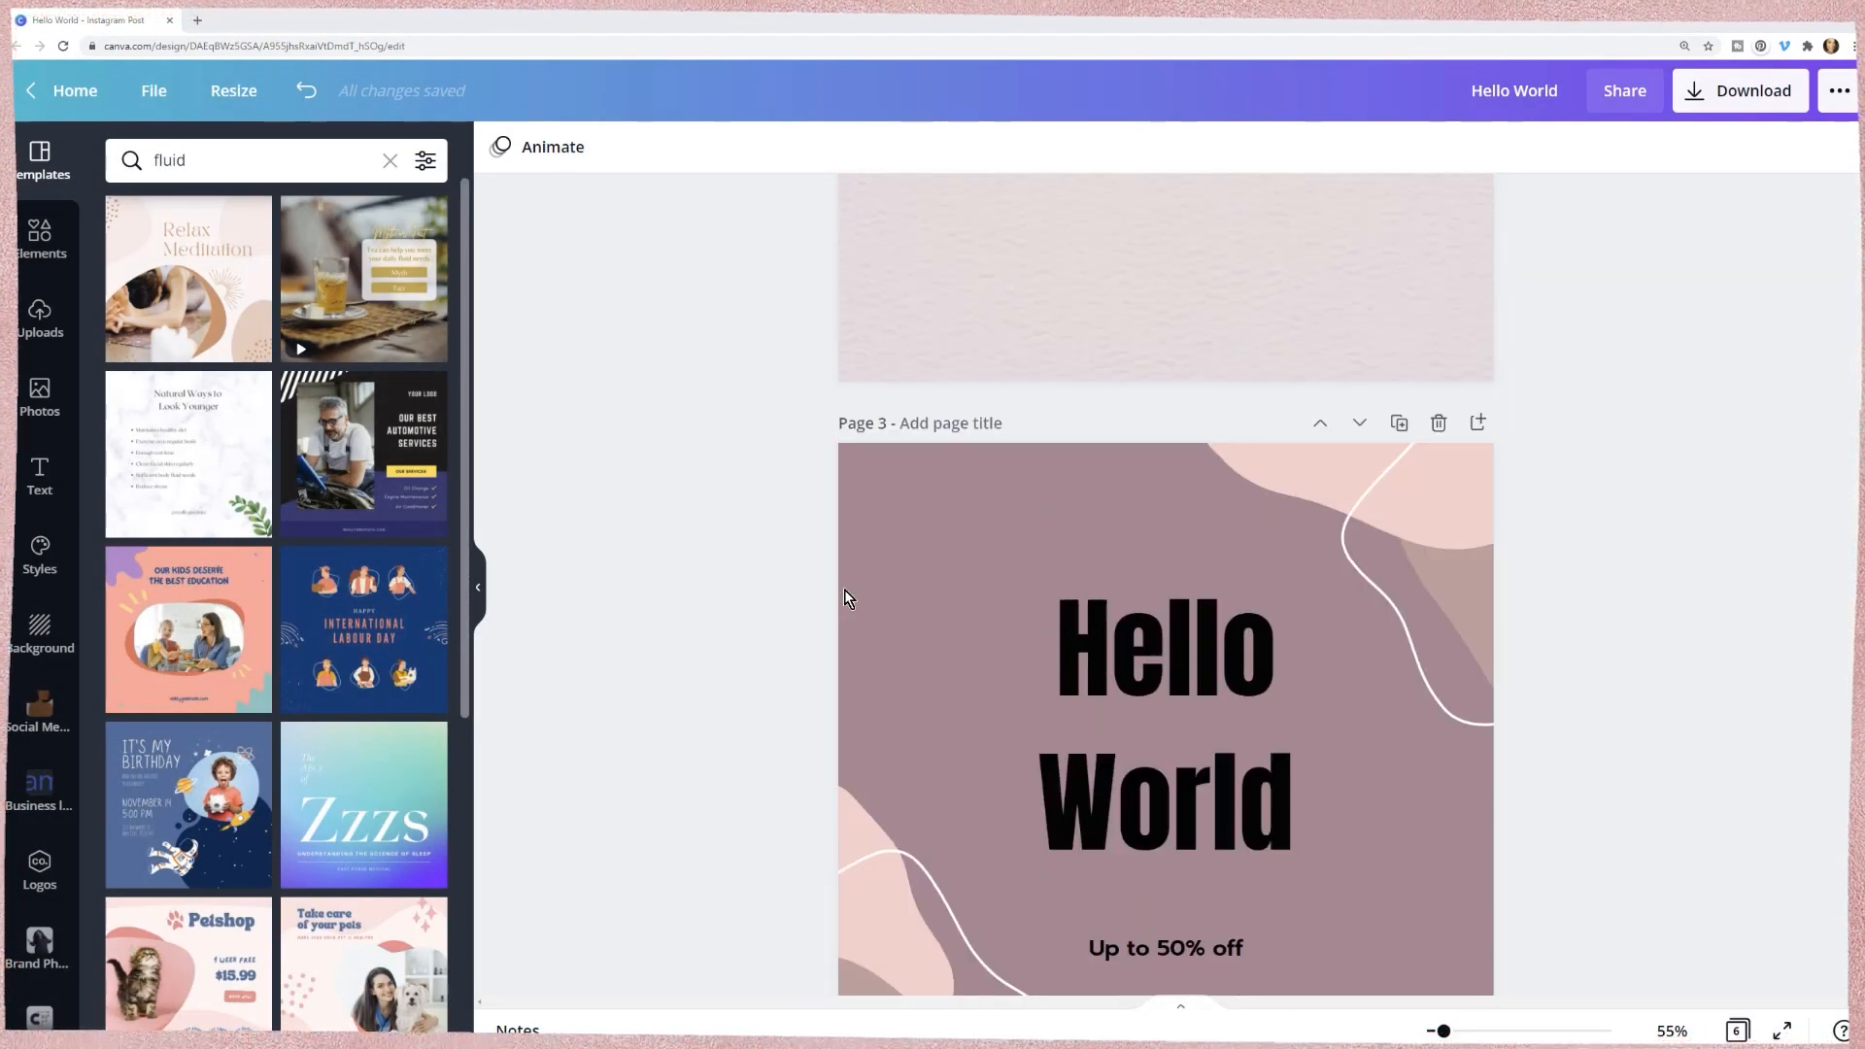
{"action": "scroll", "coordinate": [845, 594], "scroll_direction": "up", "scroll_amount": 4}
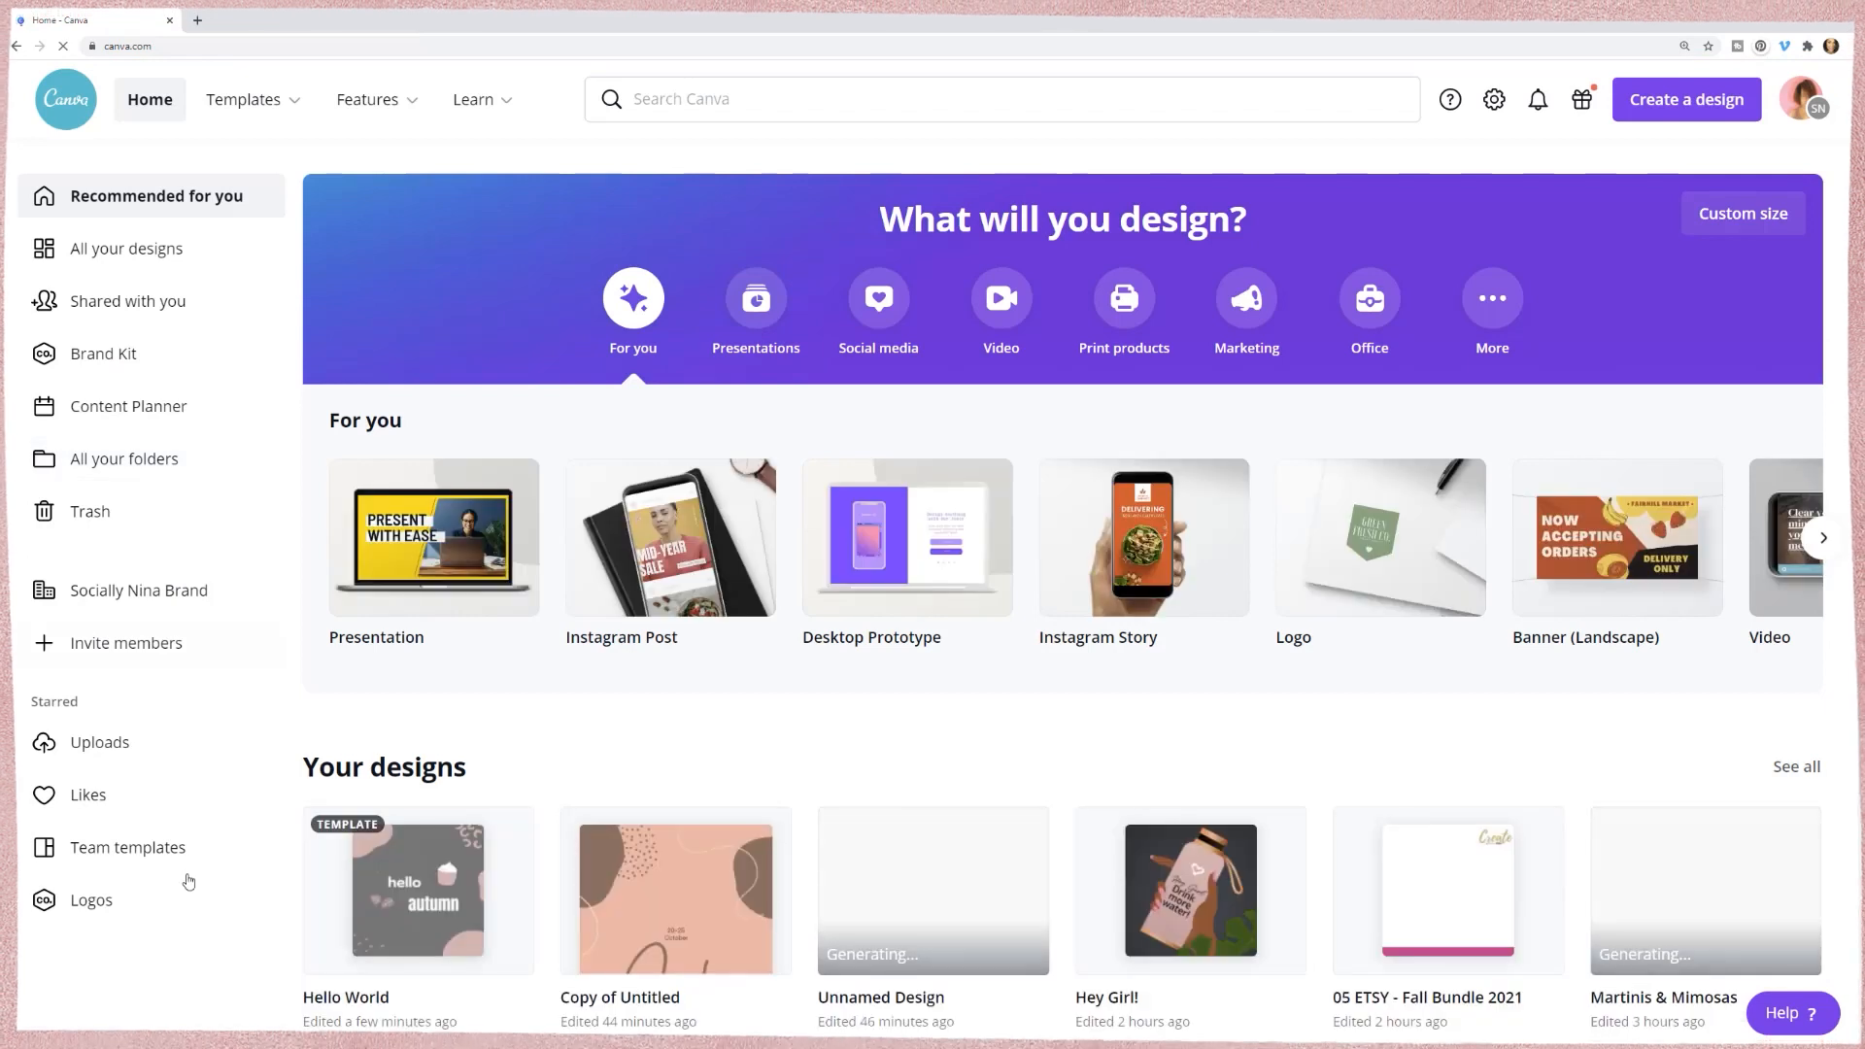
{"action": "left_click", "coordinate": [141, 850]}
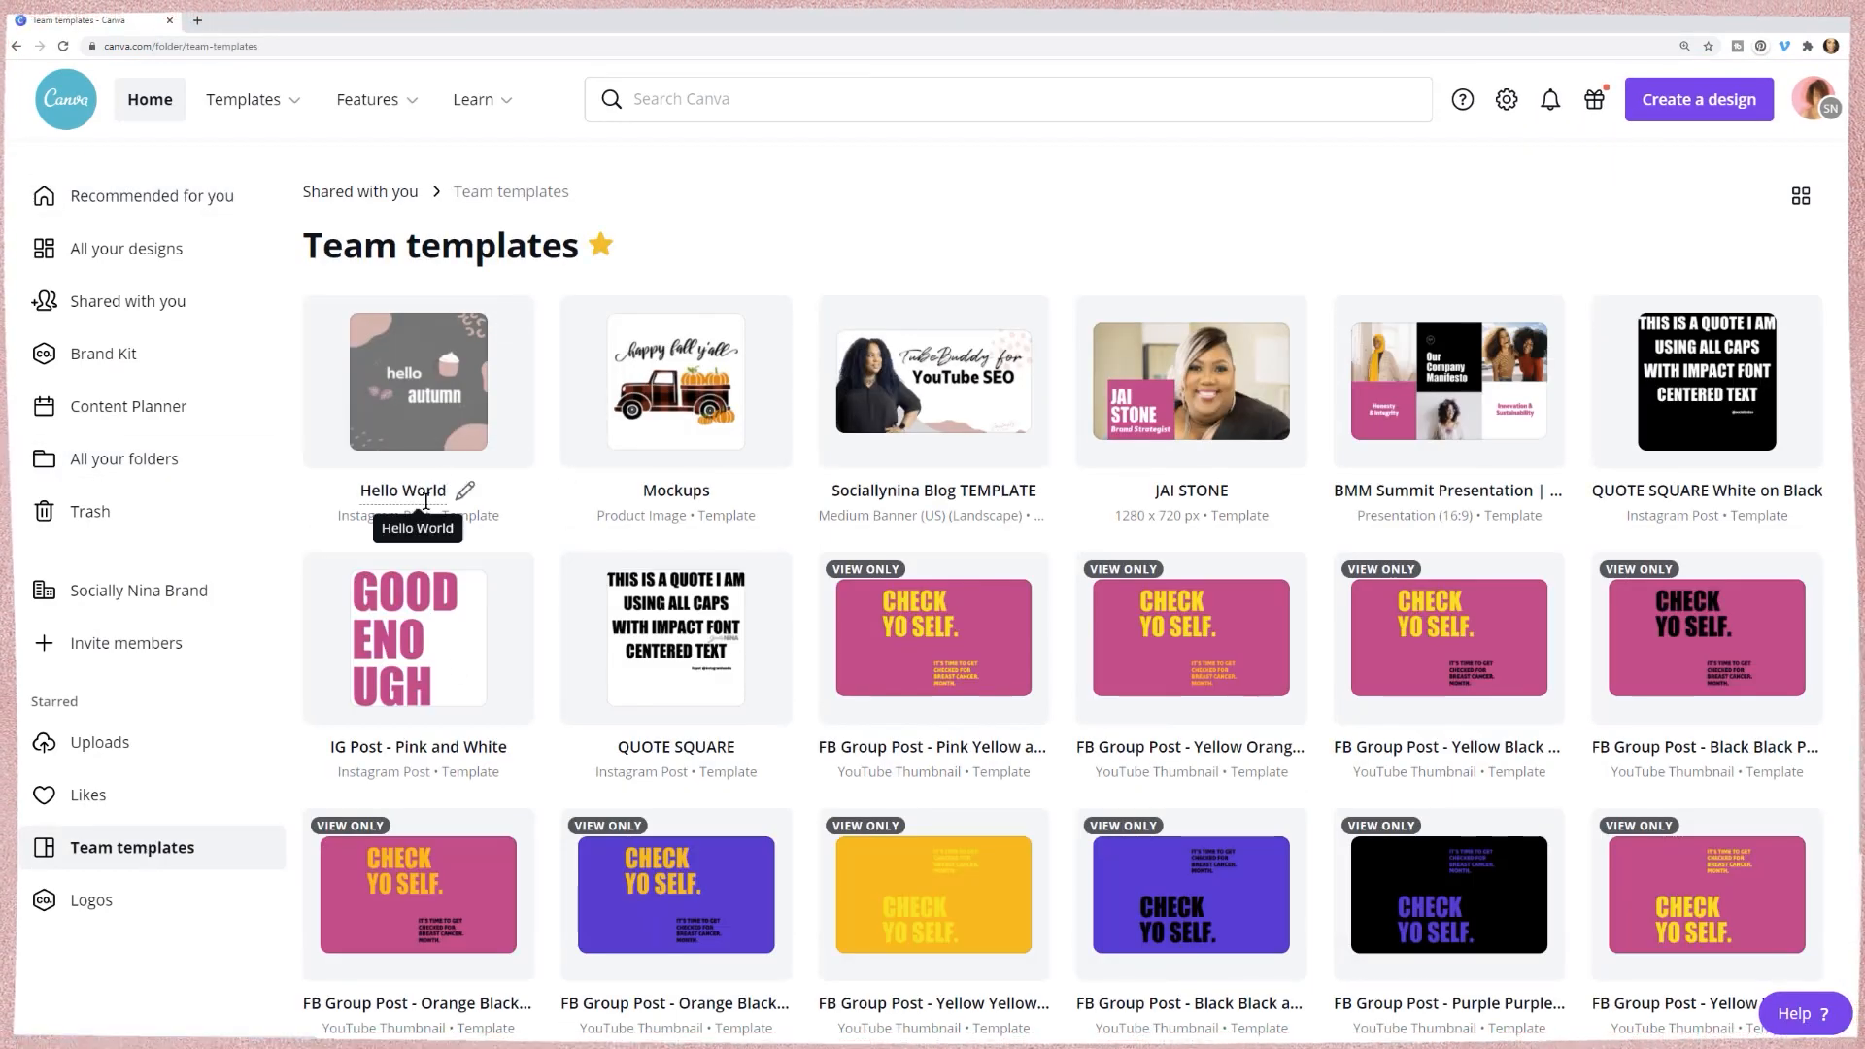
{"action": "left_click", "coordinate": [444, 399]}
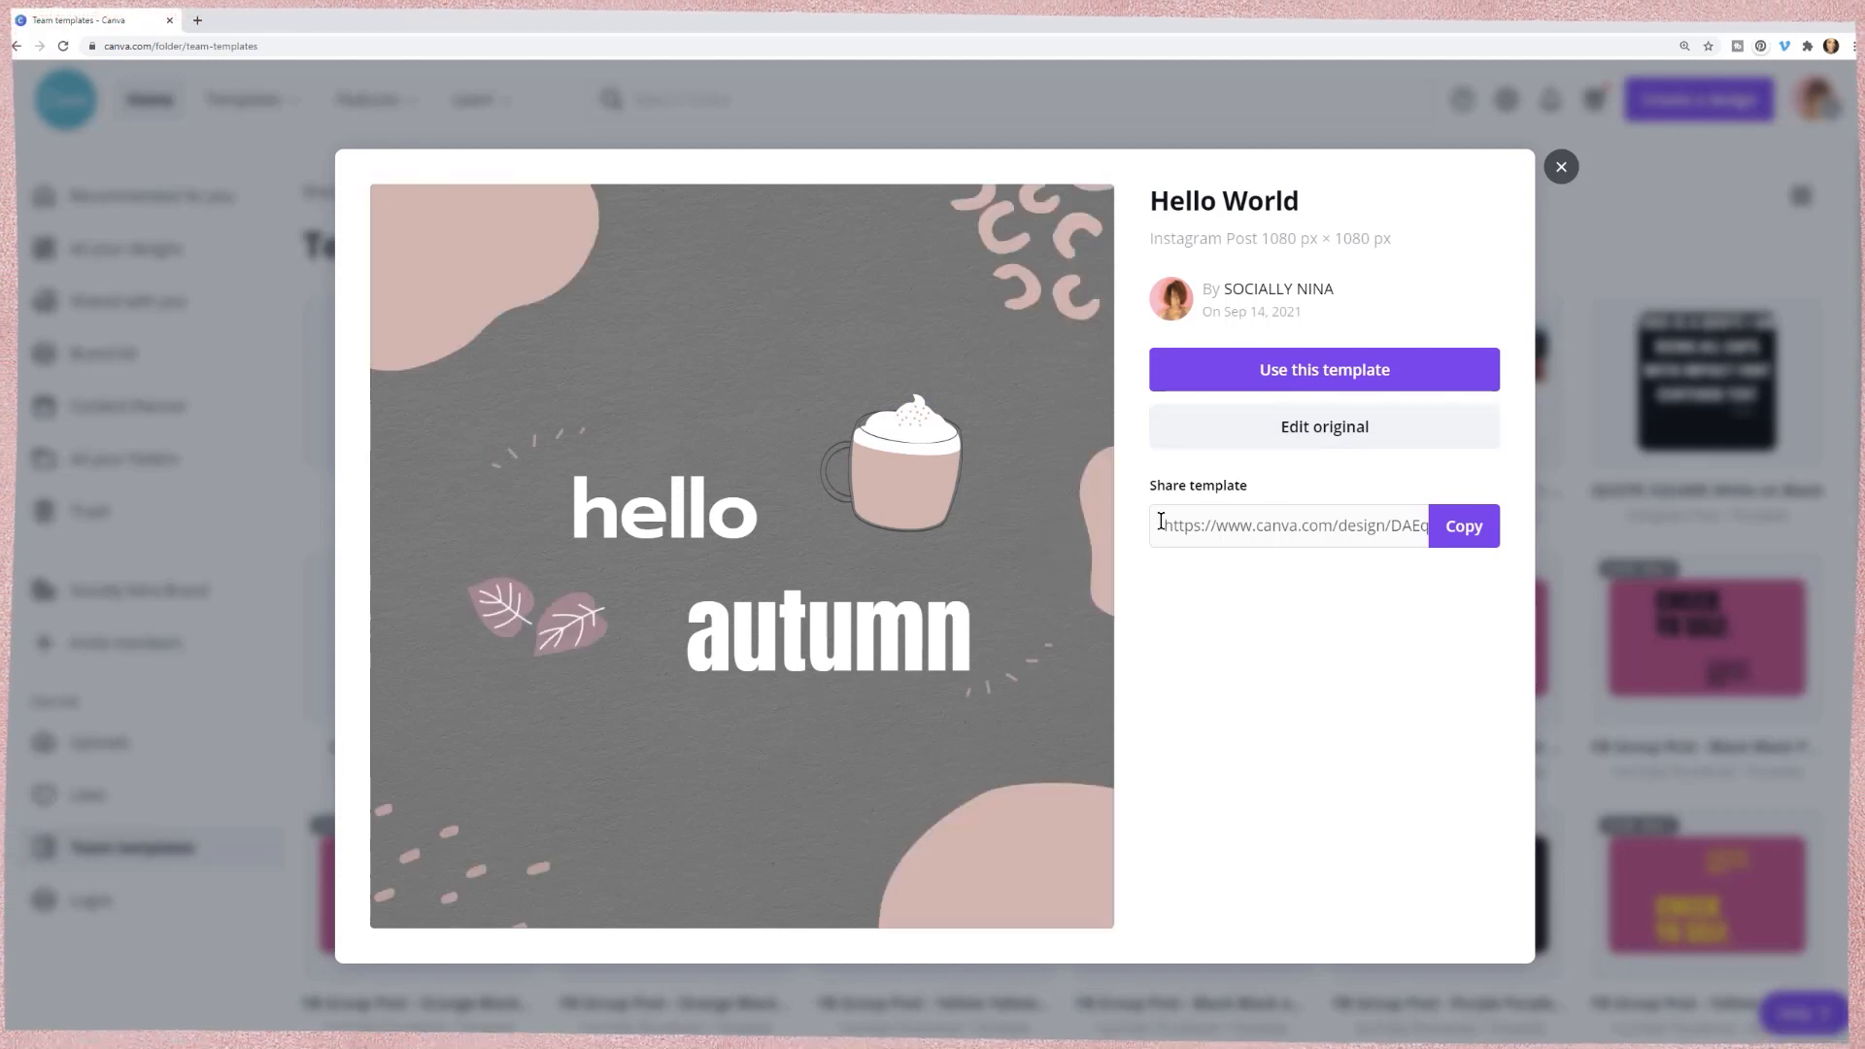
{"action": "left_click_drag", "start_coordinate": [1160, 522], "coordinate": [1466, 539]}
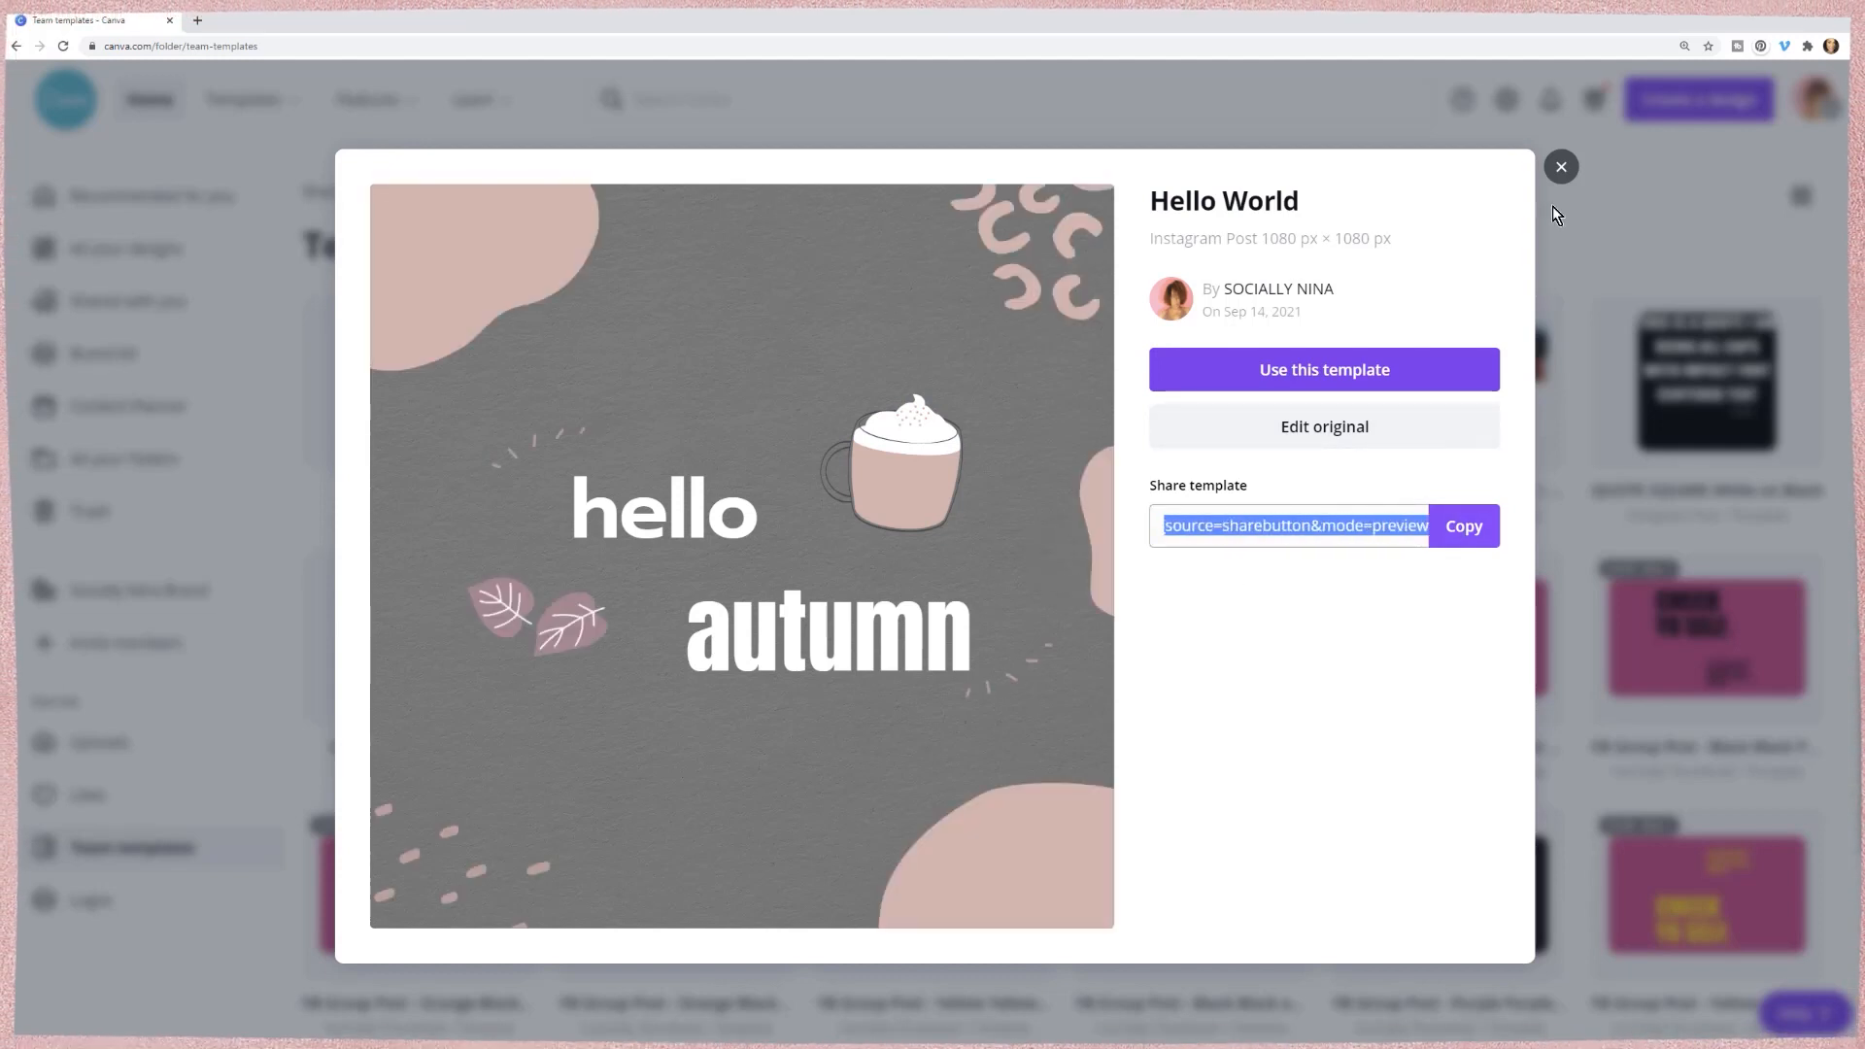
{"action": "left_click", "coordinate": [1561, 165]}
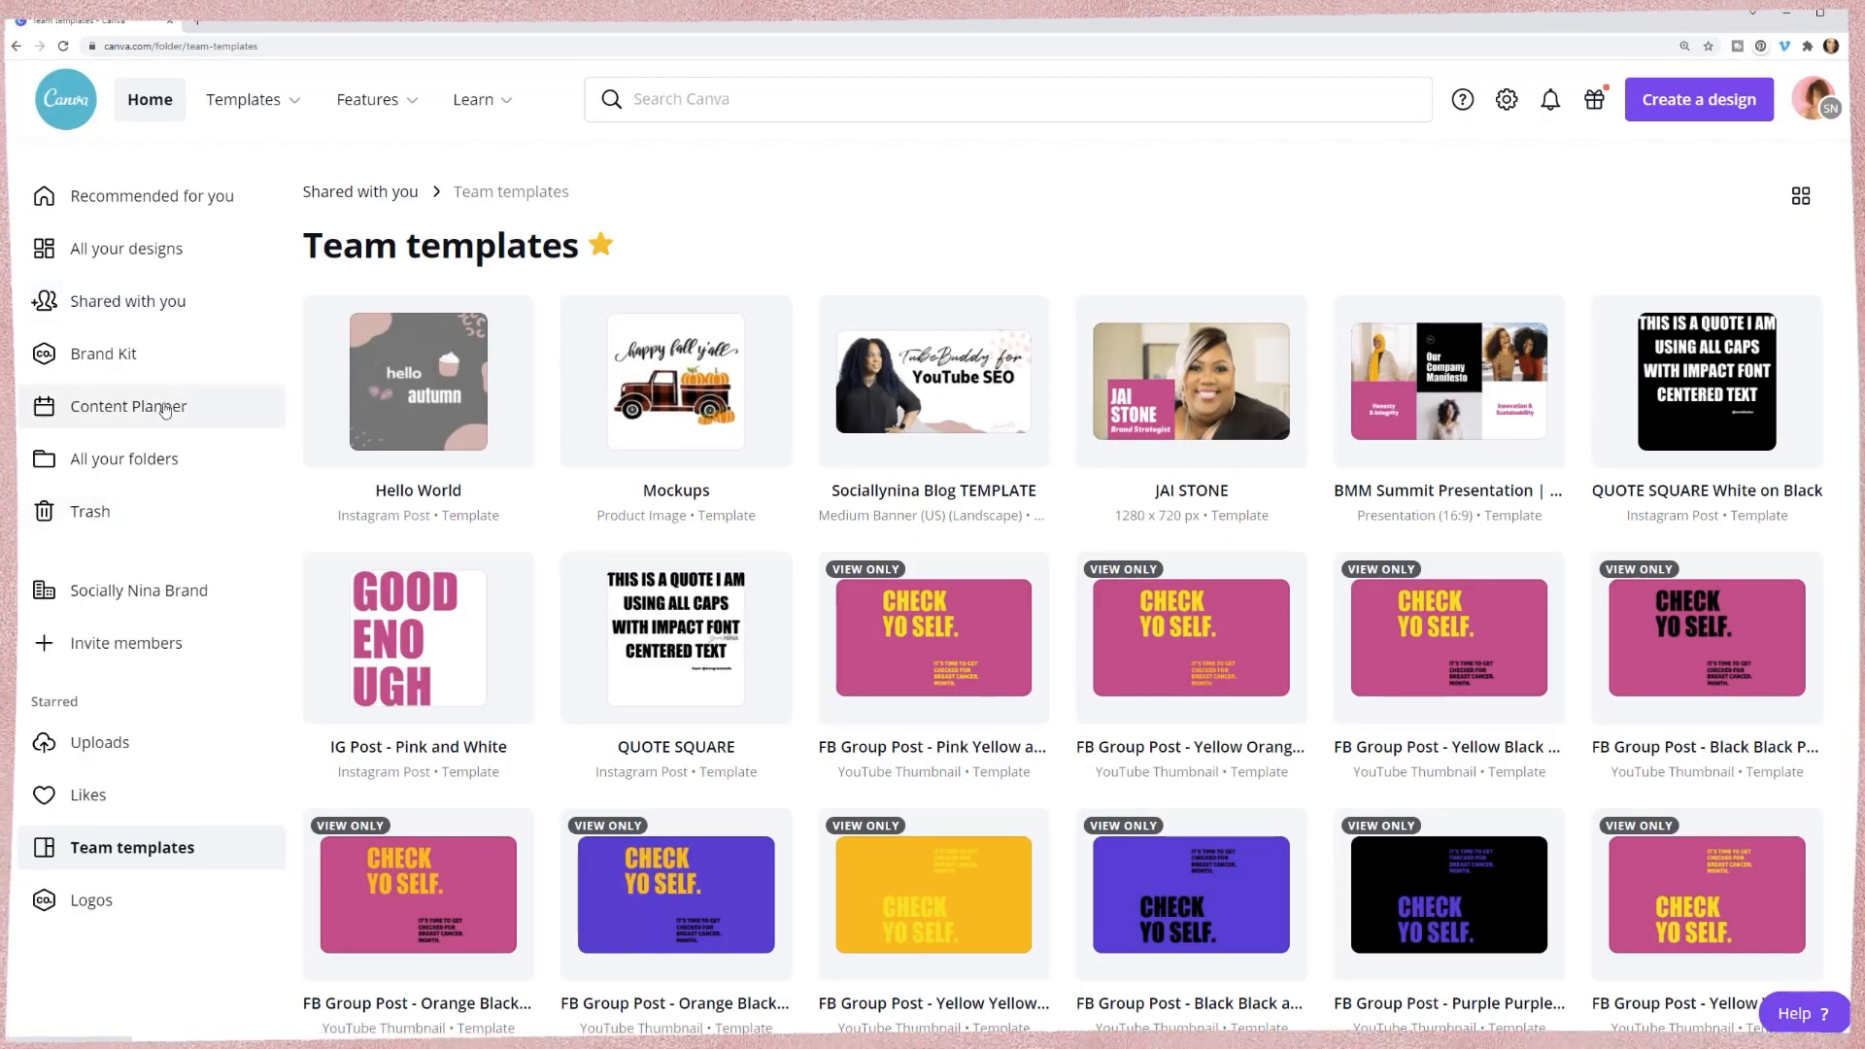
{"action": "left_click", "coordinate": [102, 199]}
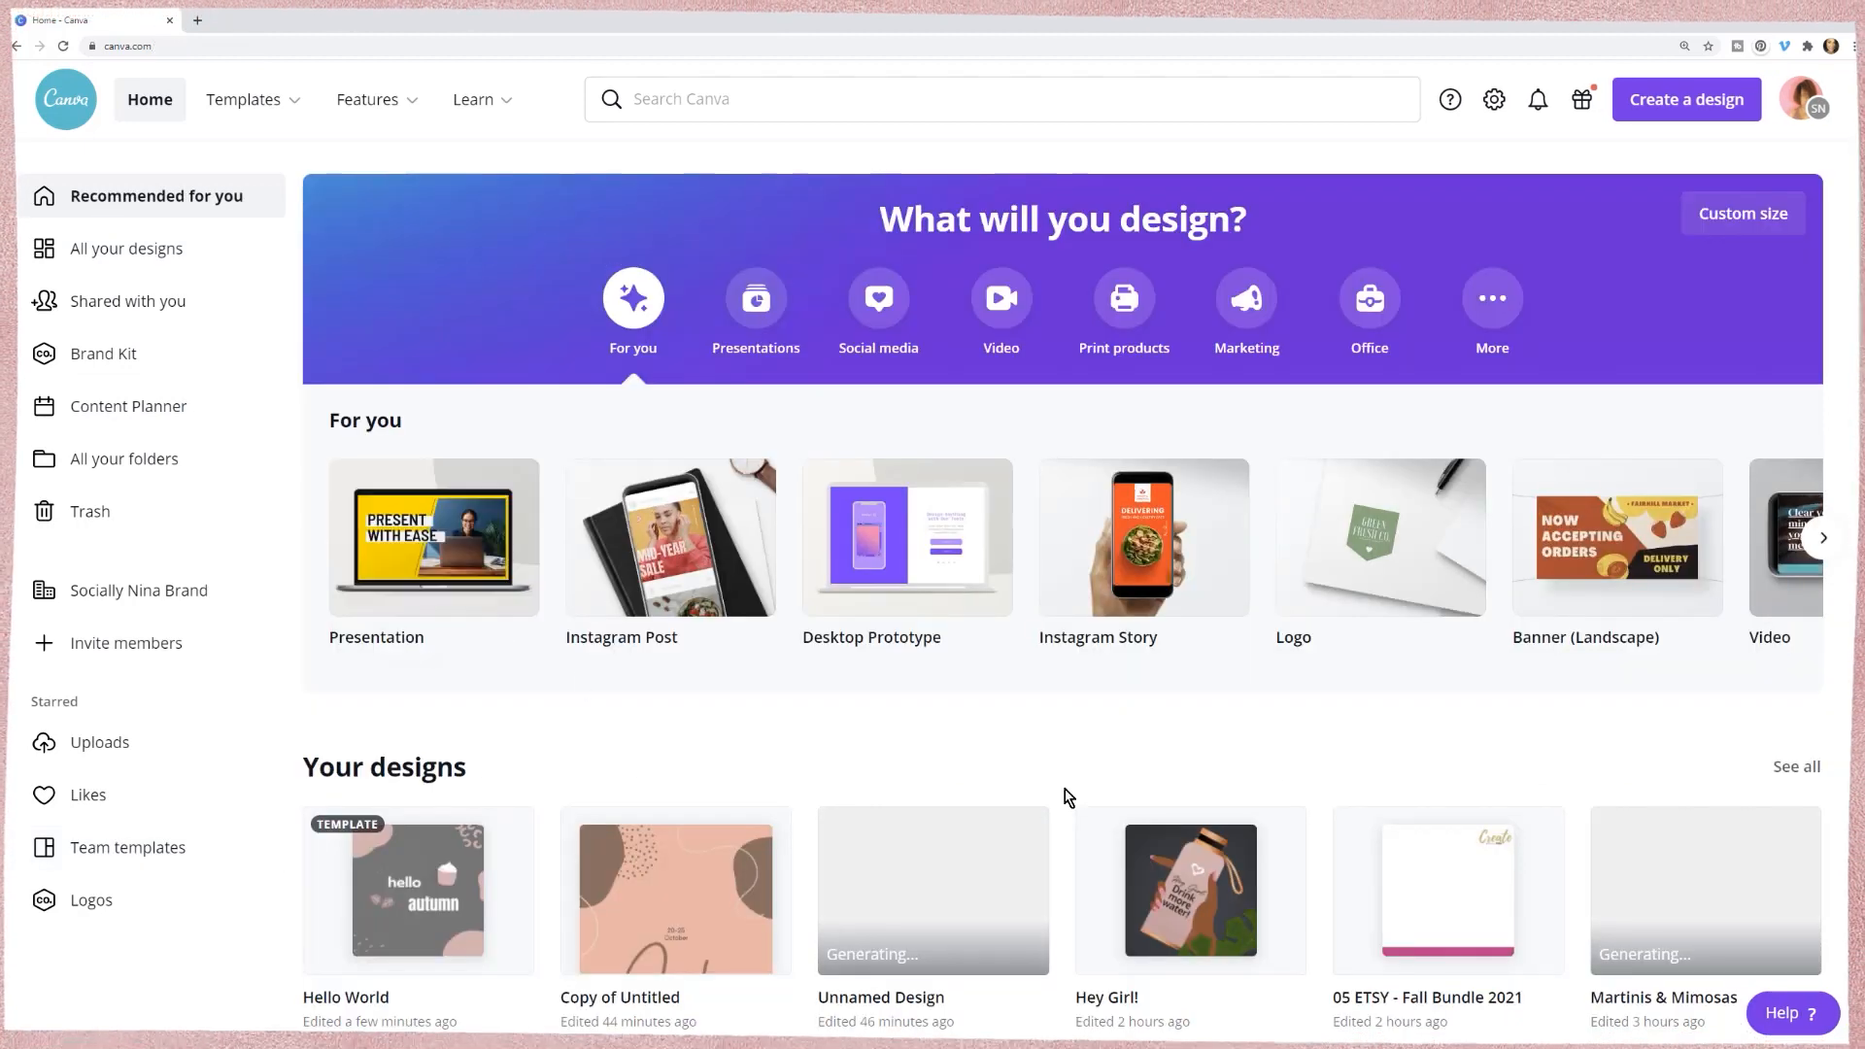
{"action": "scroll", "coordinate": [1062, 790], "scroll_direction": "down", "scroll_amount": 3}
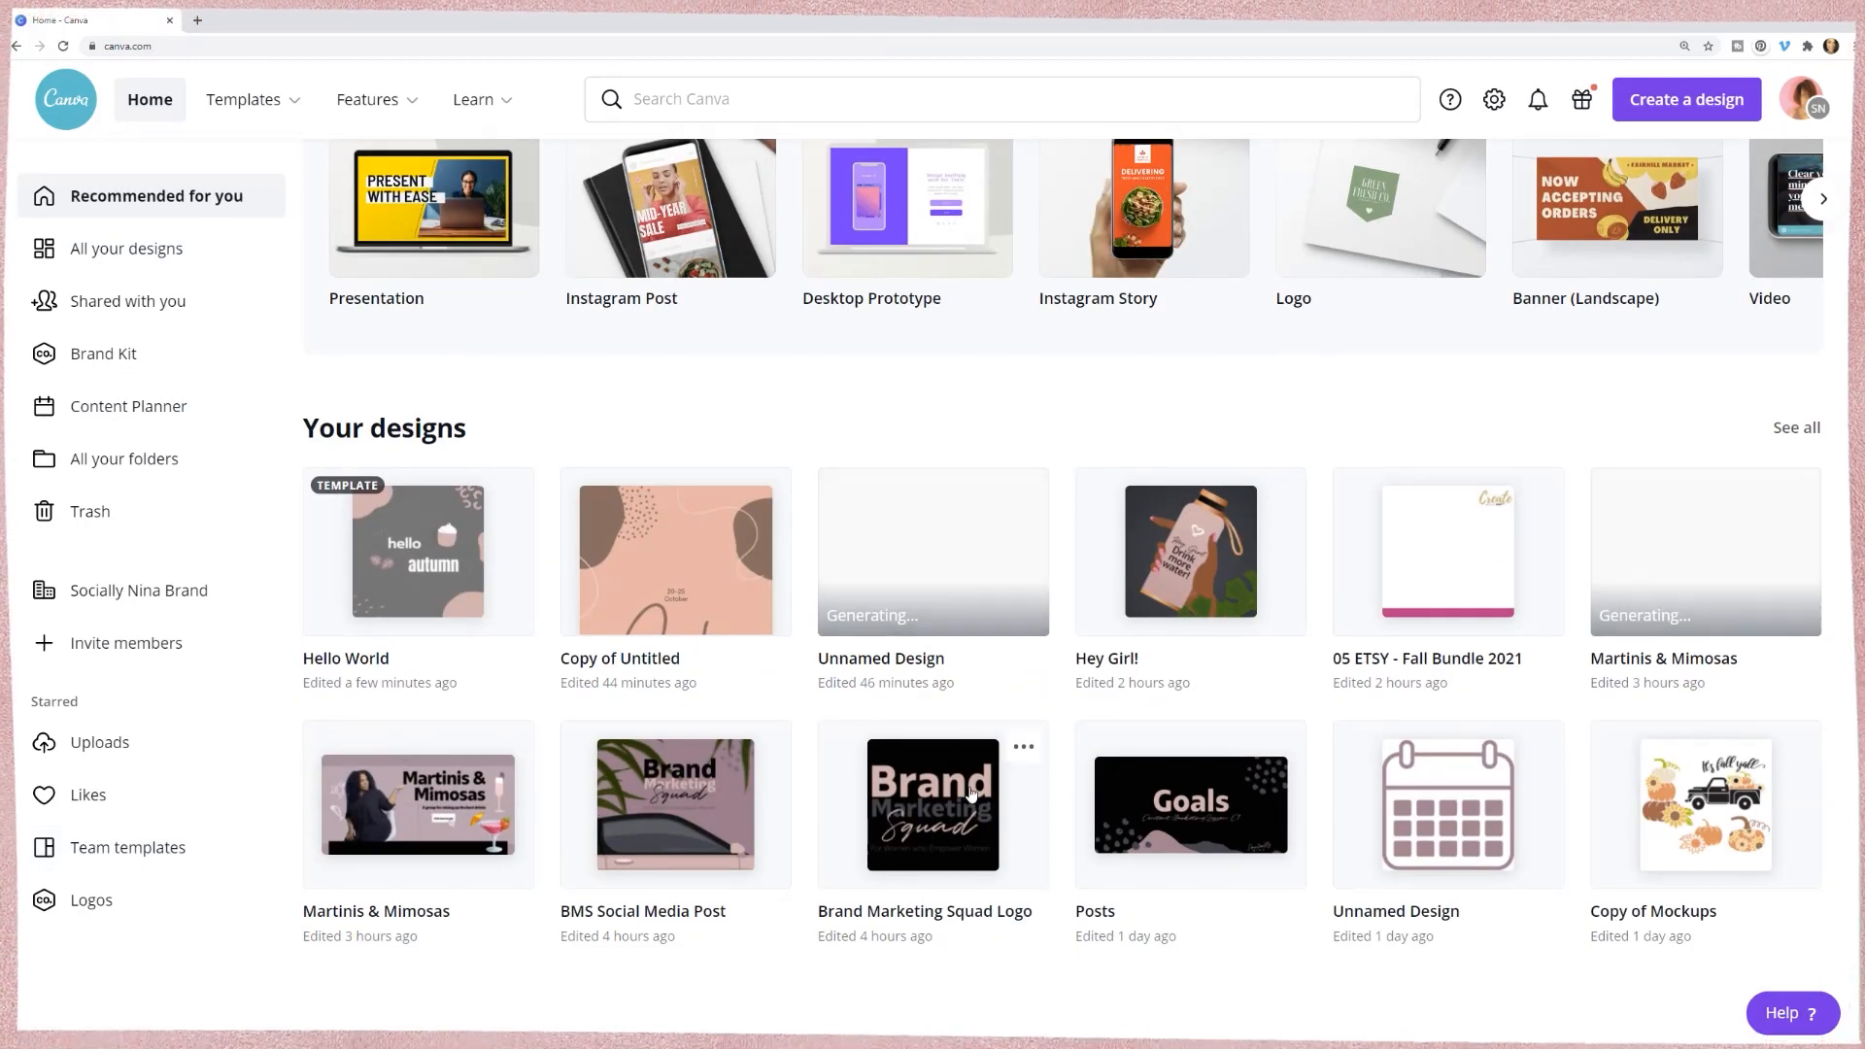
{"action": "left_click", "coordinate": [1026, 748]}
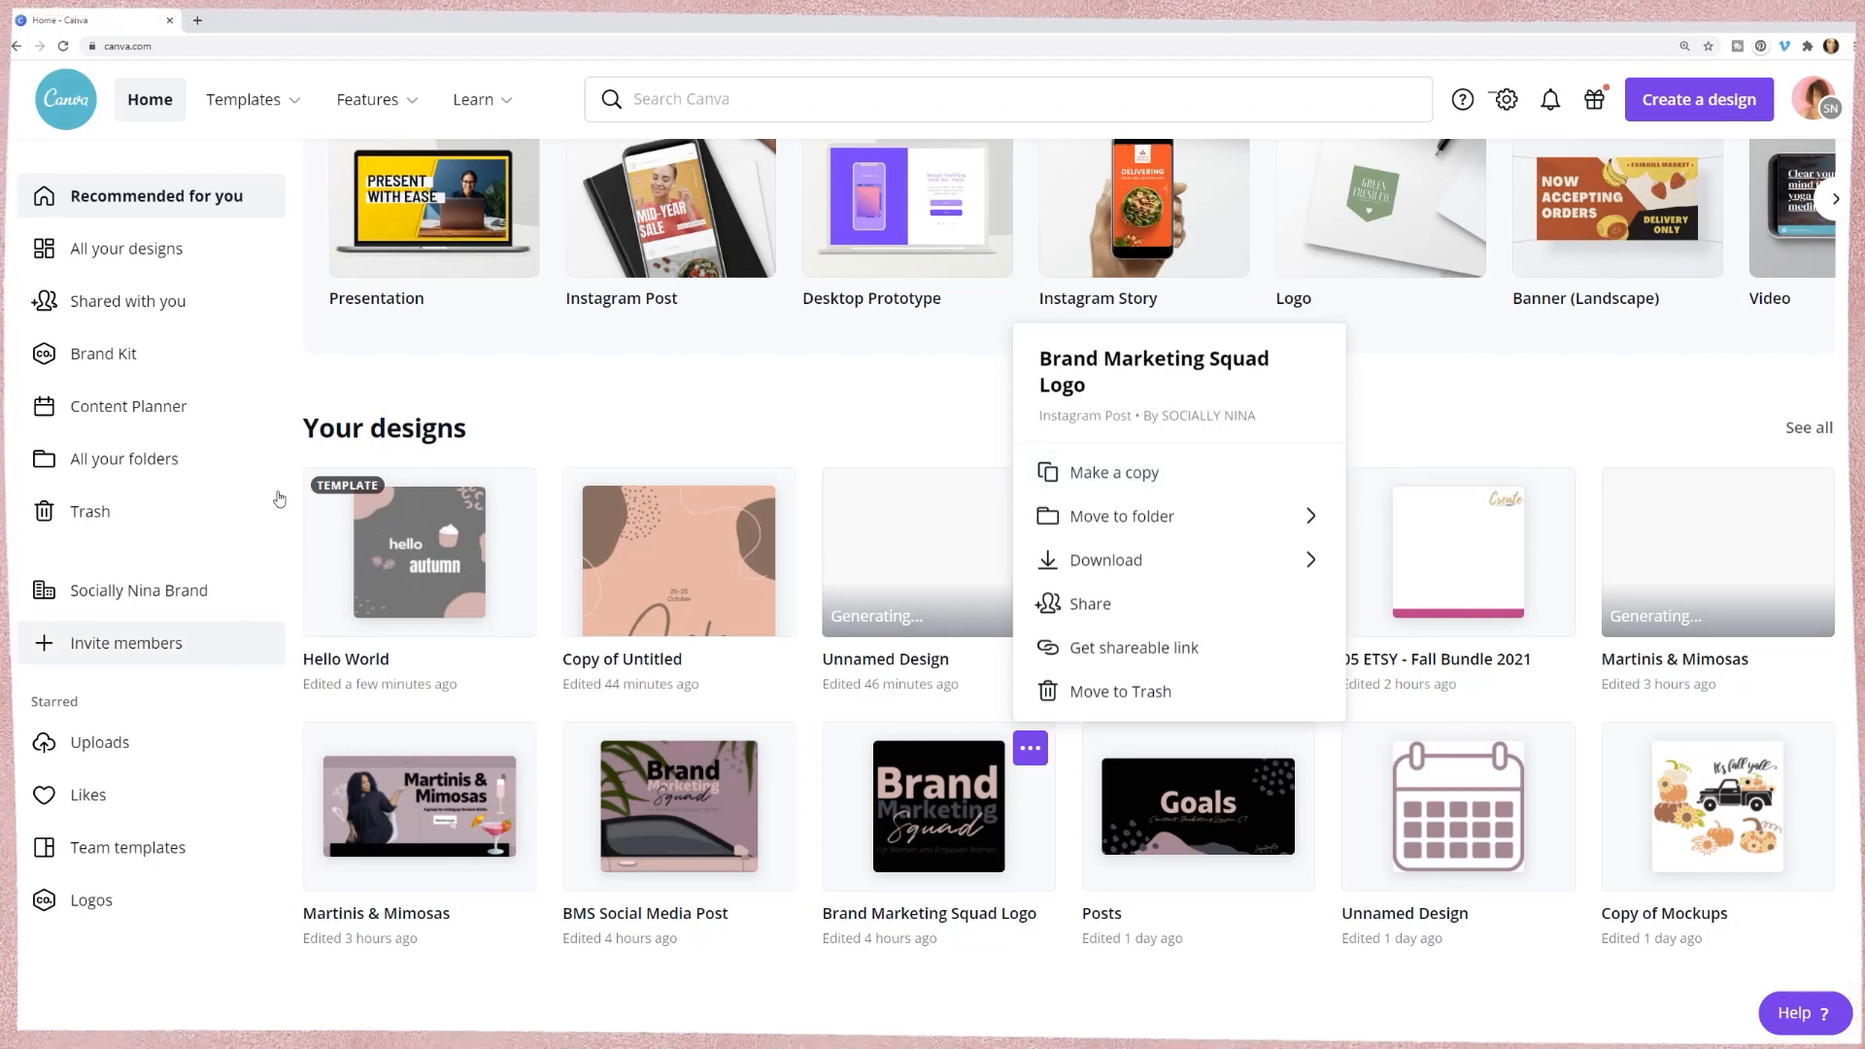
{"action": "left_click", "coordinate": [505, 377]}
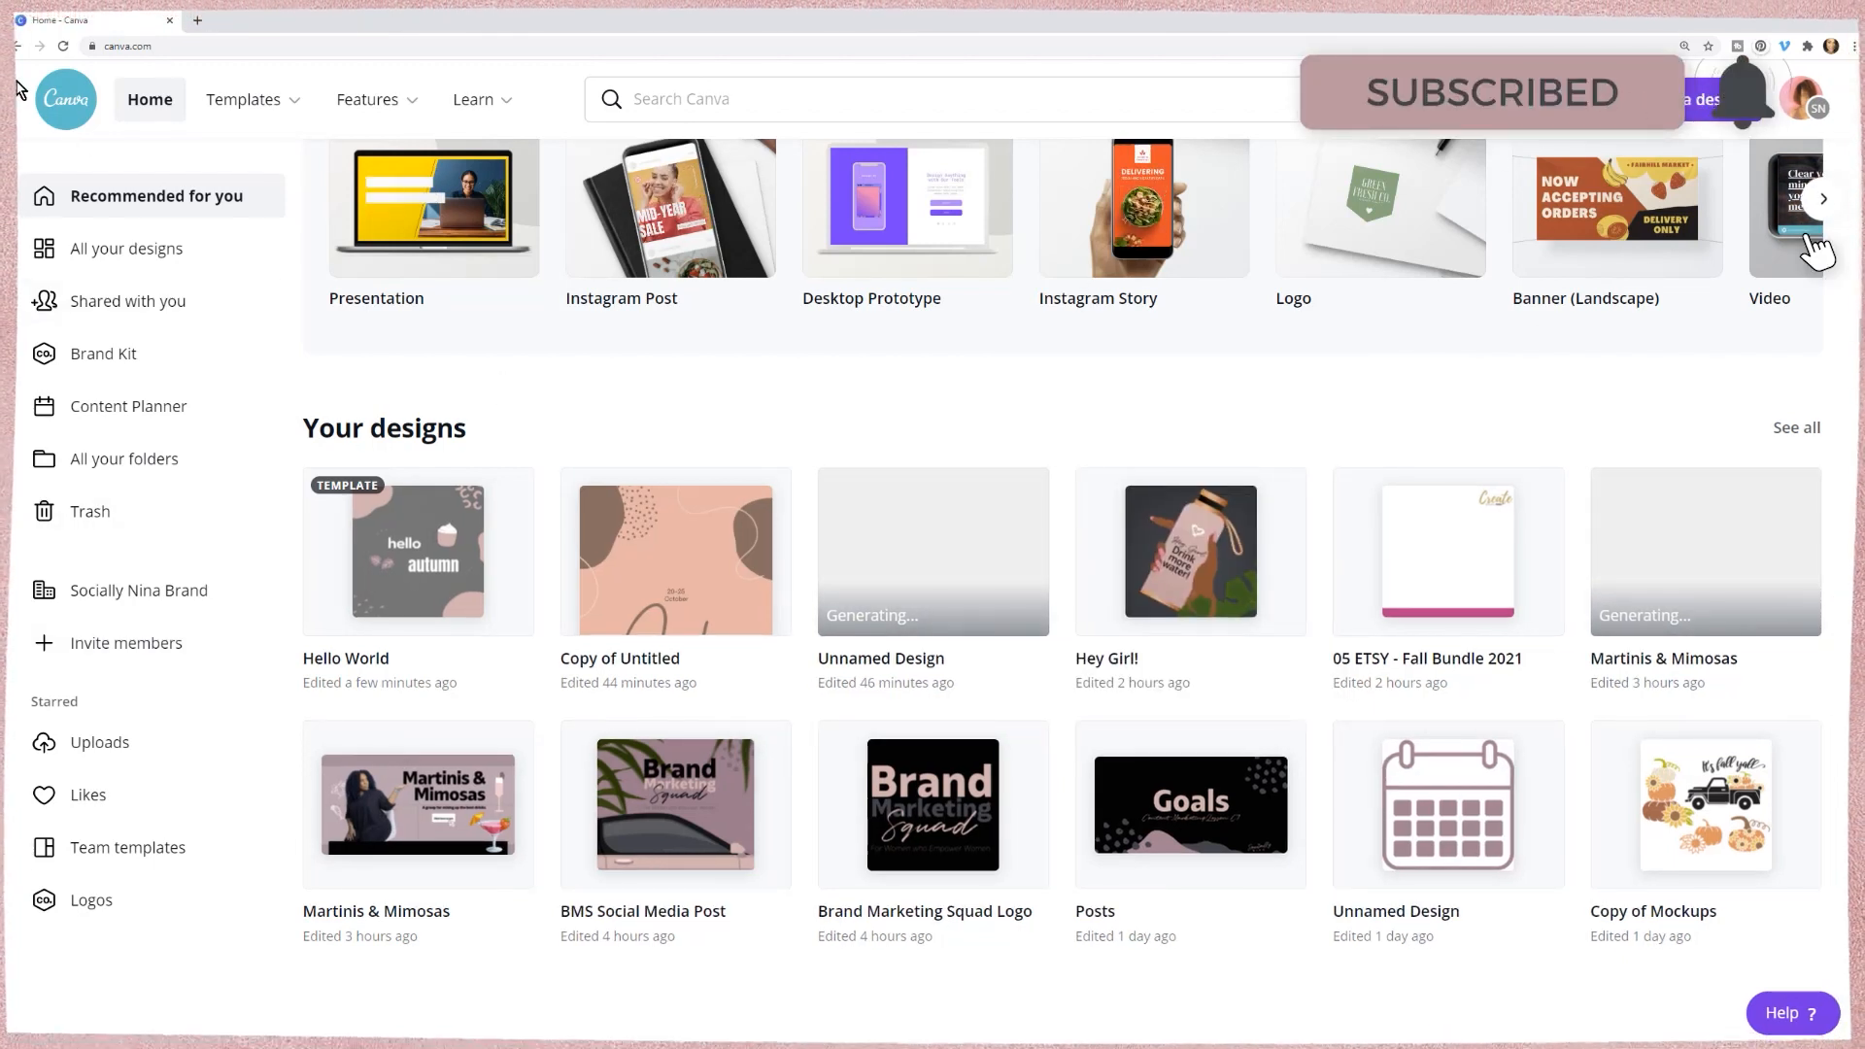
- Return to the Hello World design and open its download options
{"action": "left_click", "coordinate": [24, 51]}
{"action": "left_click", "coordinate": [24, 51]}
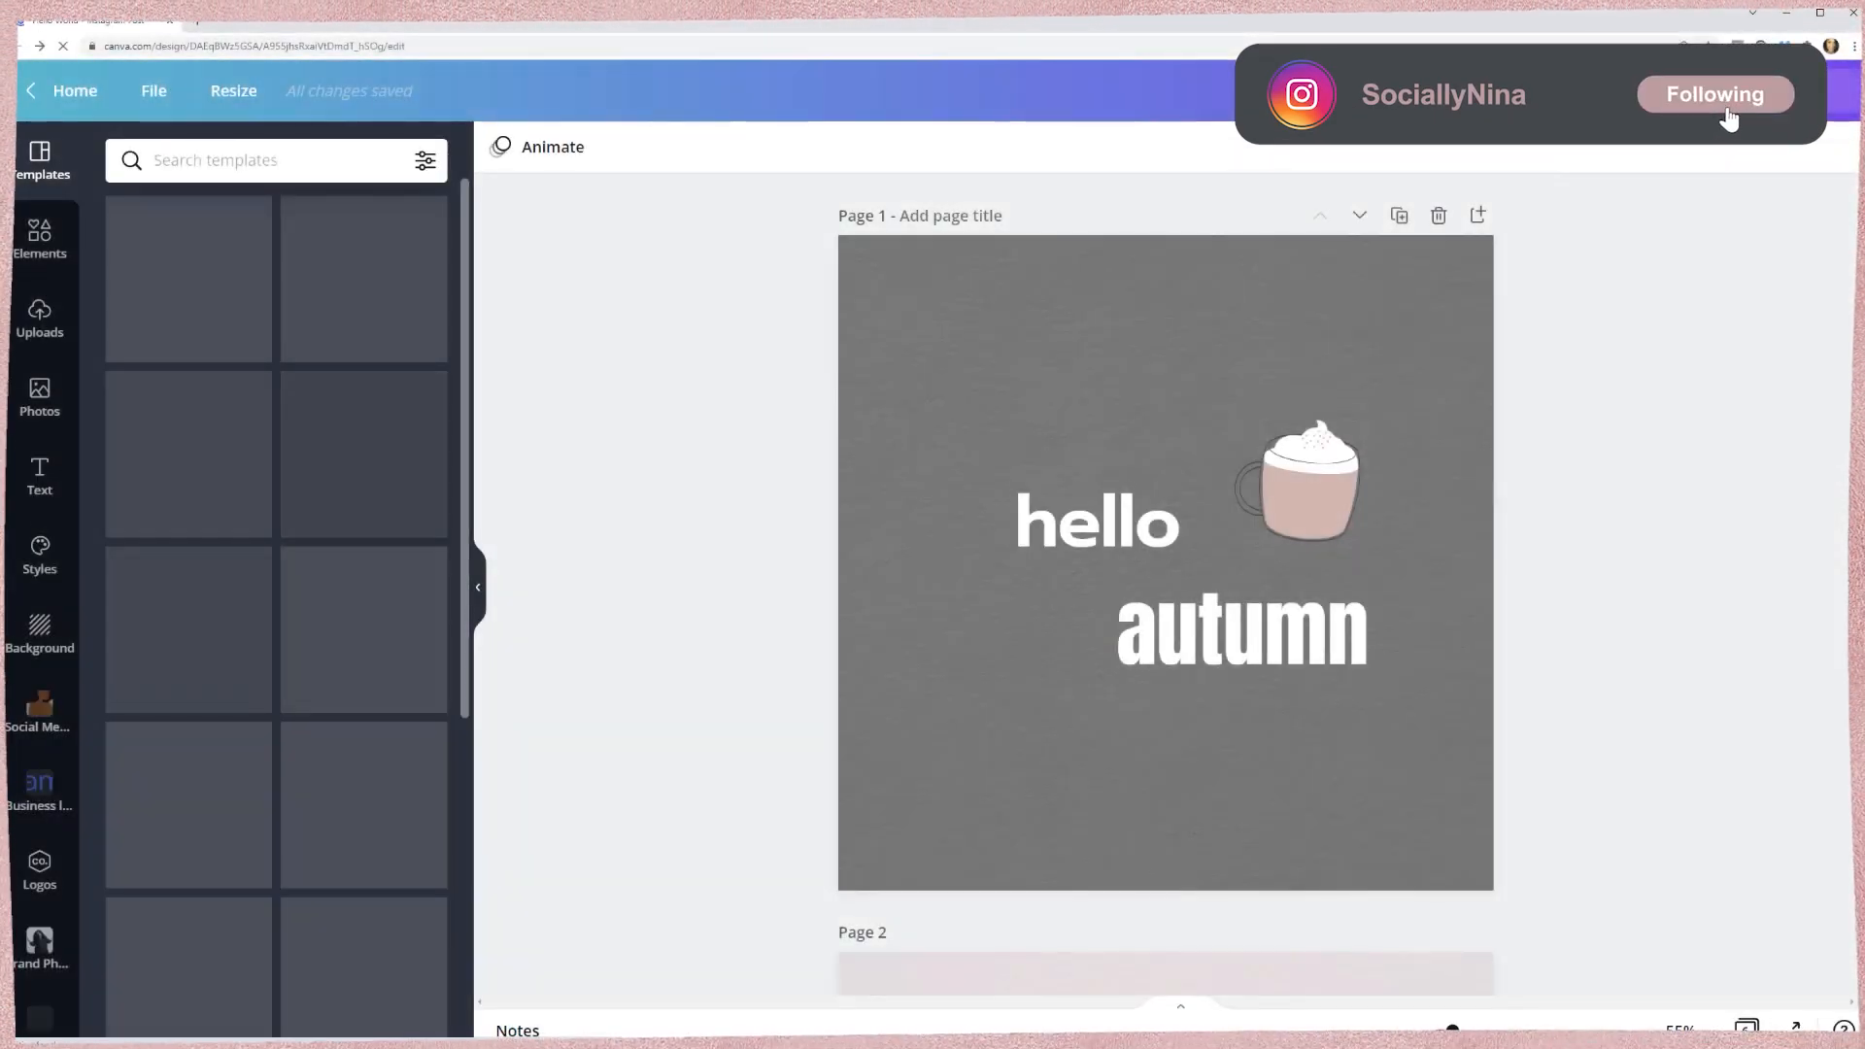
{"action": "left_click", "coordinate": [1712, 94]}
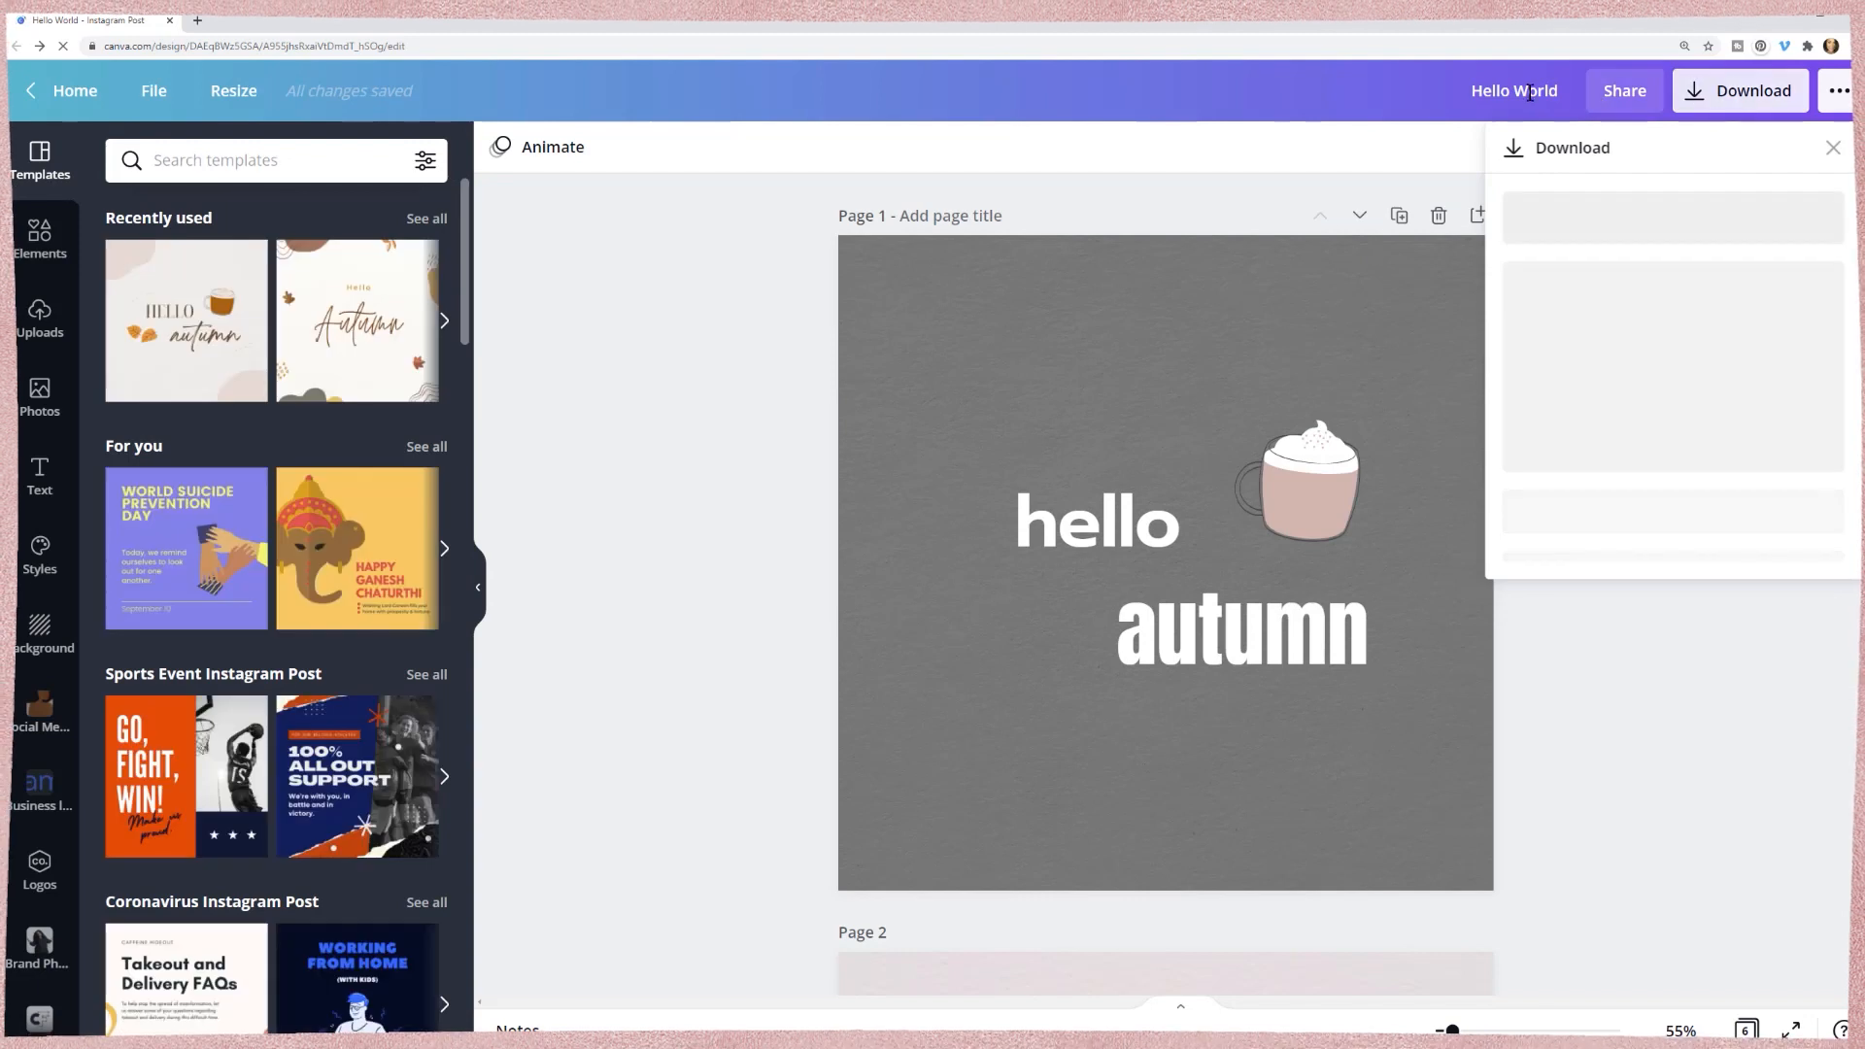
- Rename the design to "Social Media Instagram Post Template"
{"action": "left_click", "coordinate": [1552, 108]}
{"action": "type", "text": "So"}
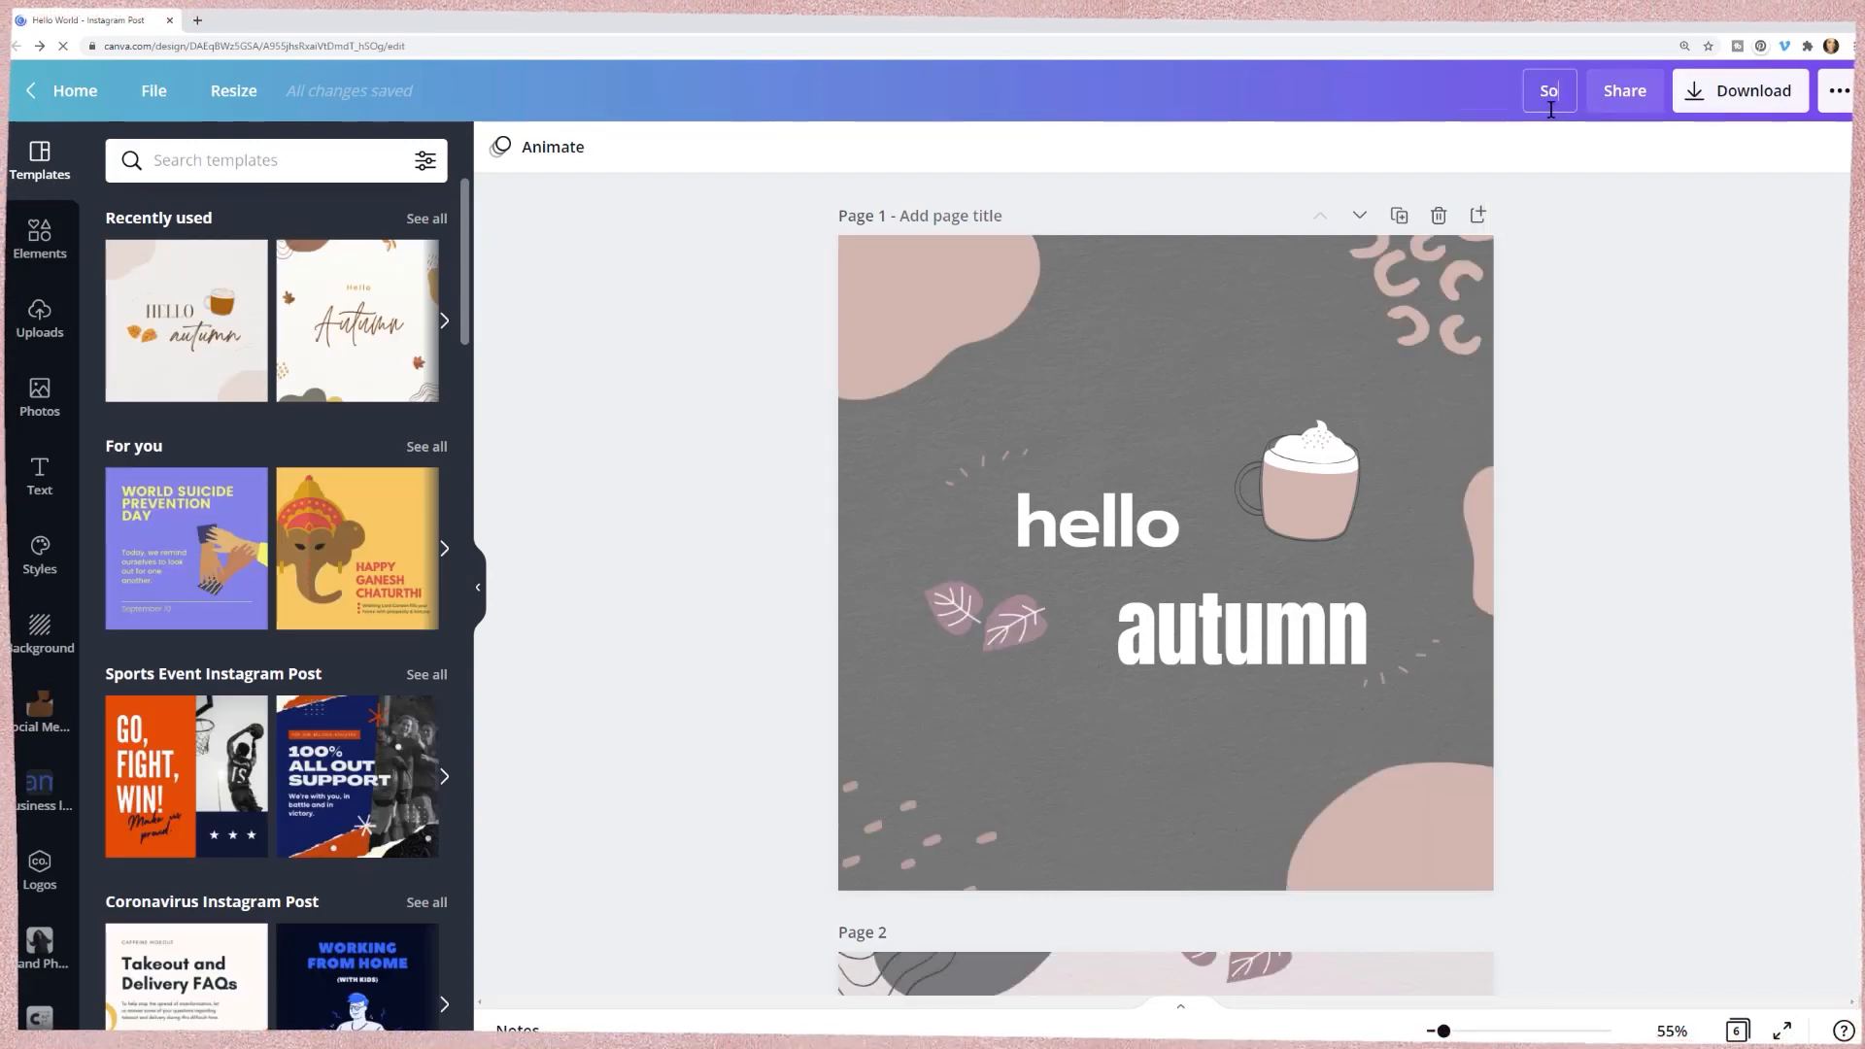
{"action": "type", "text": "cial Media Ins"}
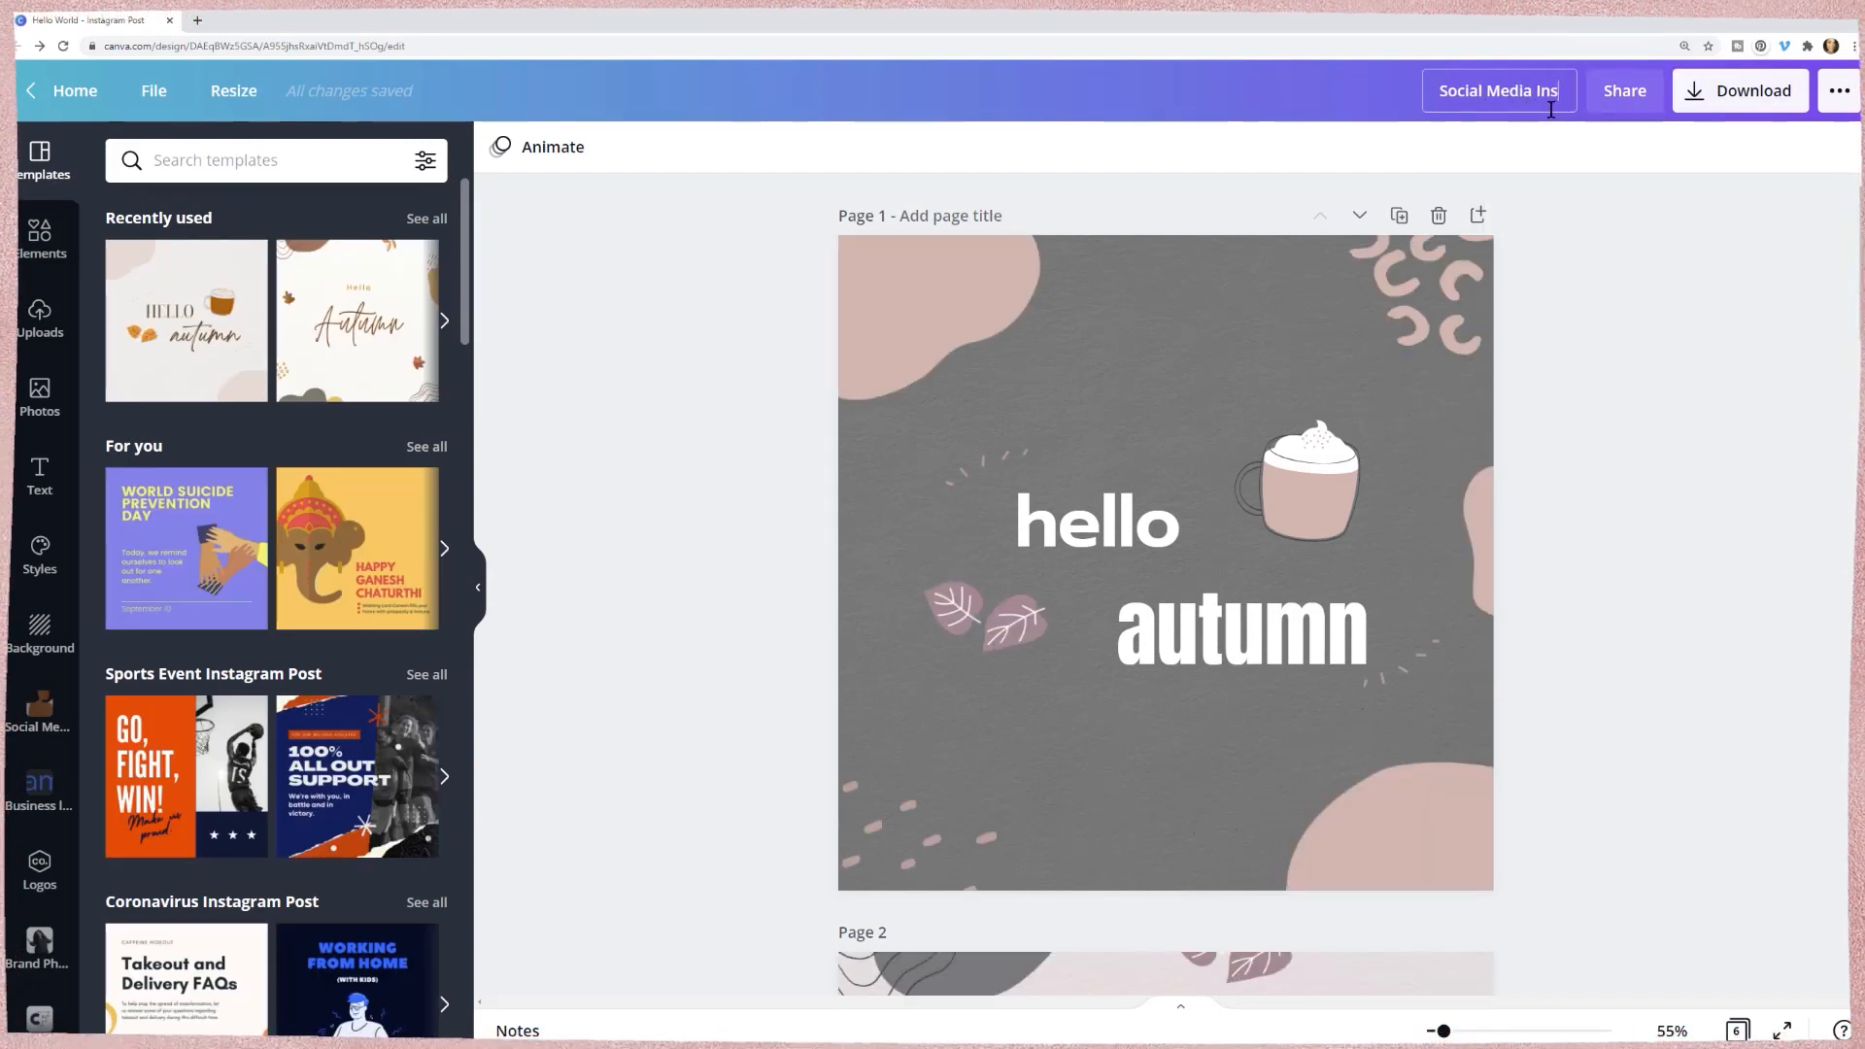
{"action": "type", "text": "tagram Post T"}
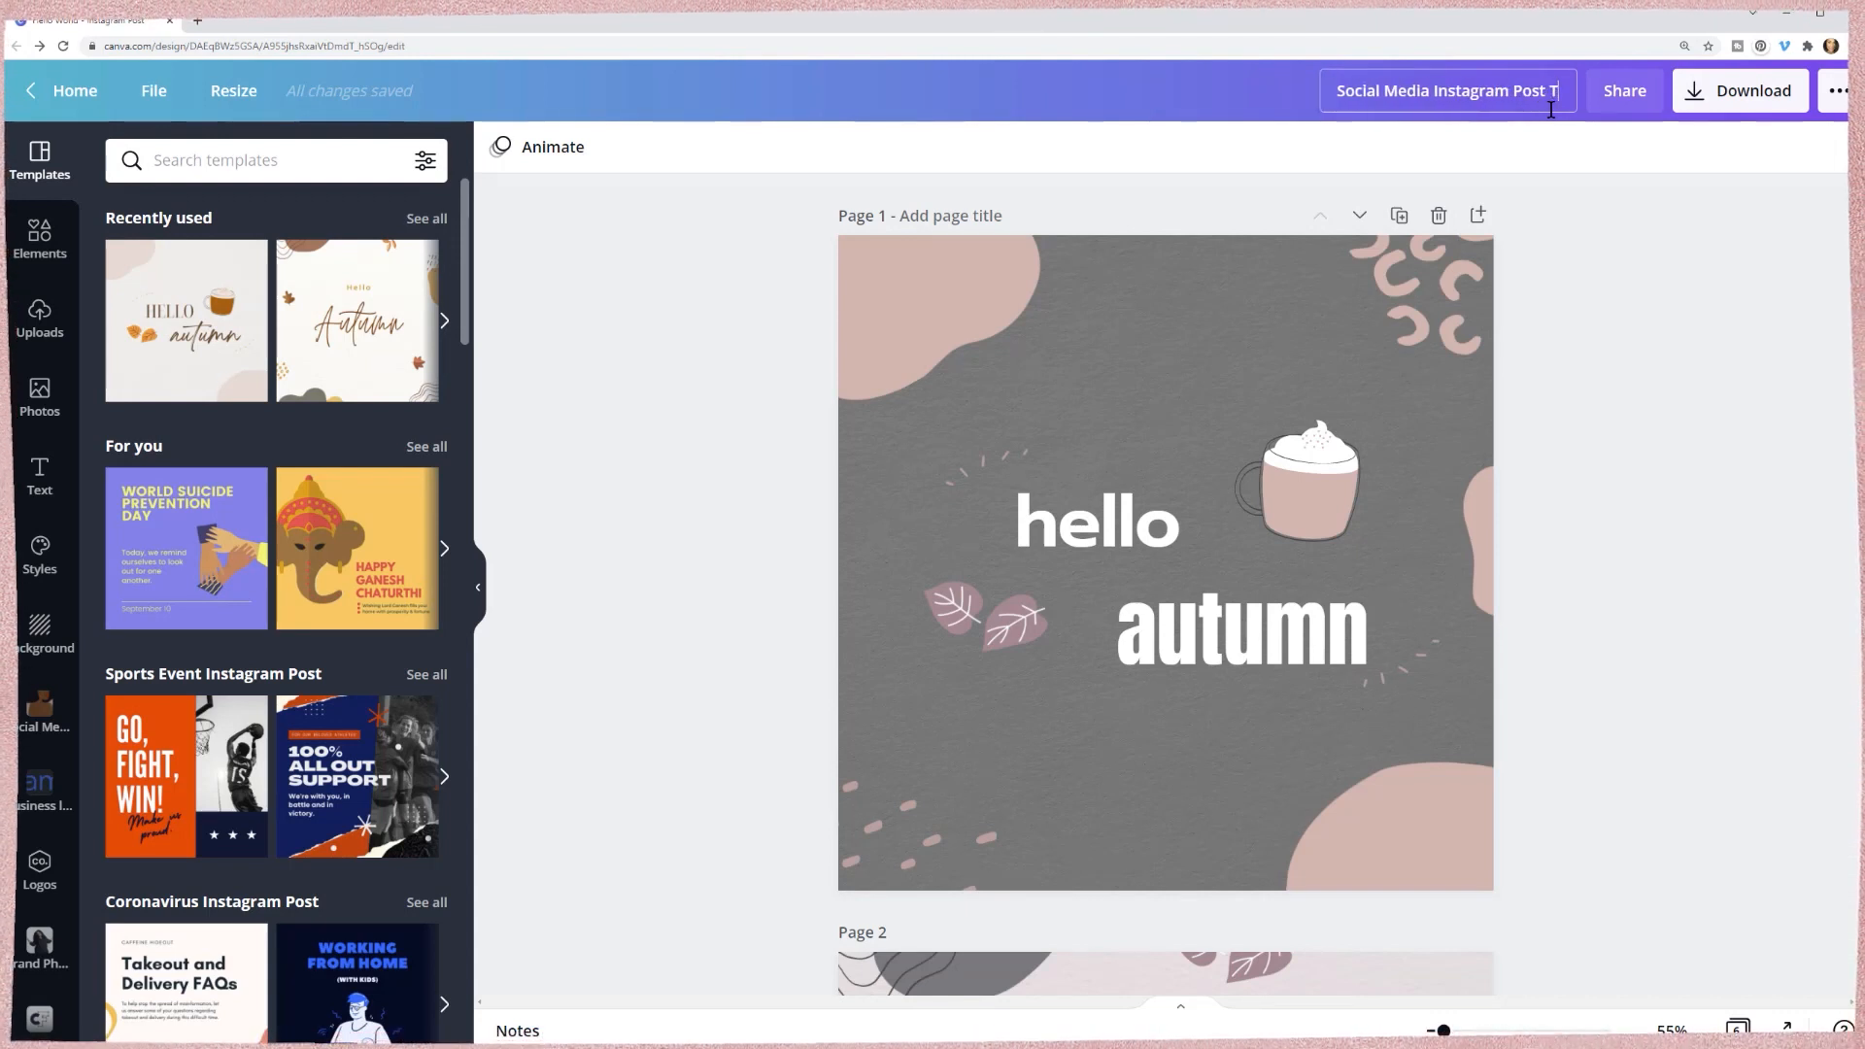
{"action": "type", "text": "emplate"}
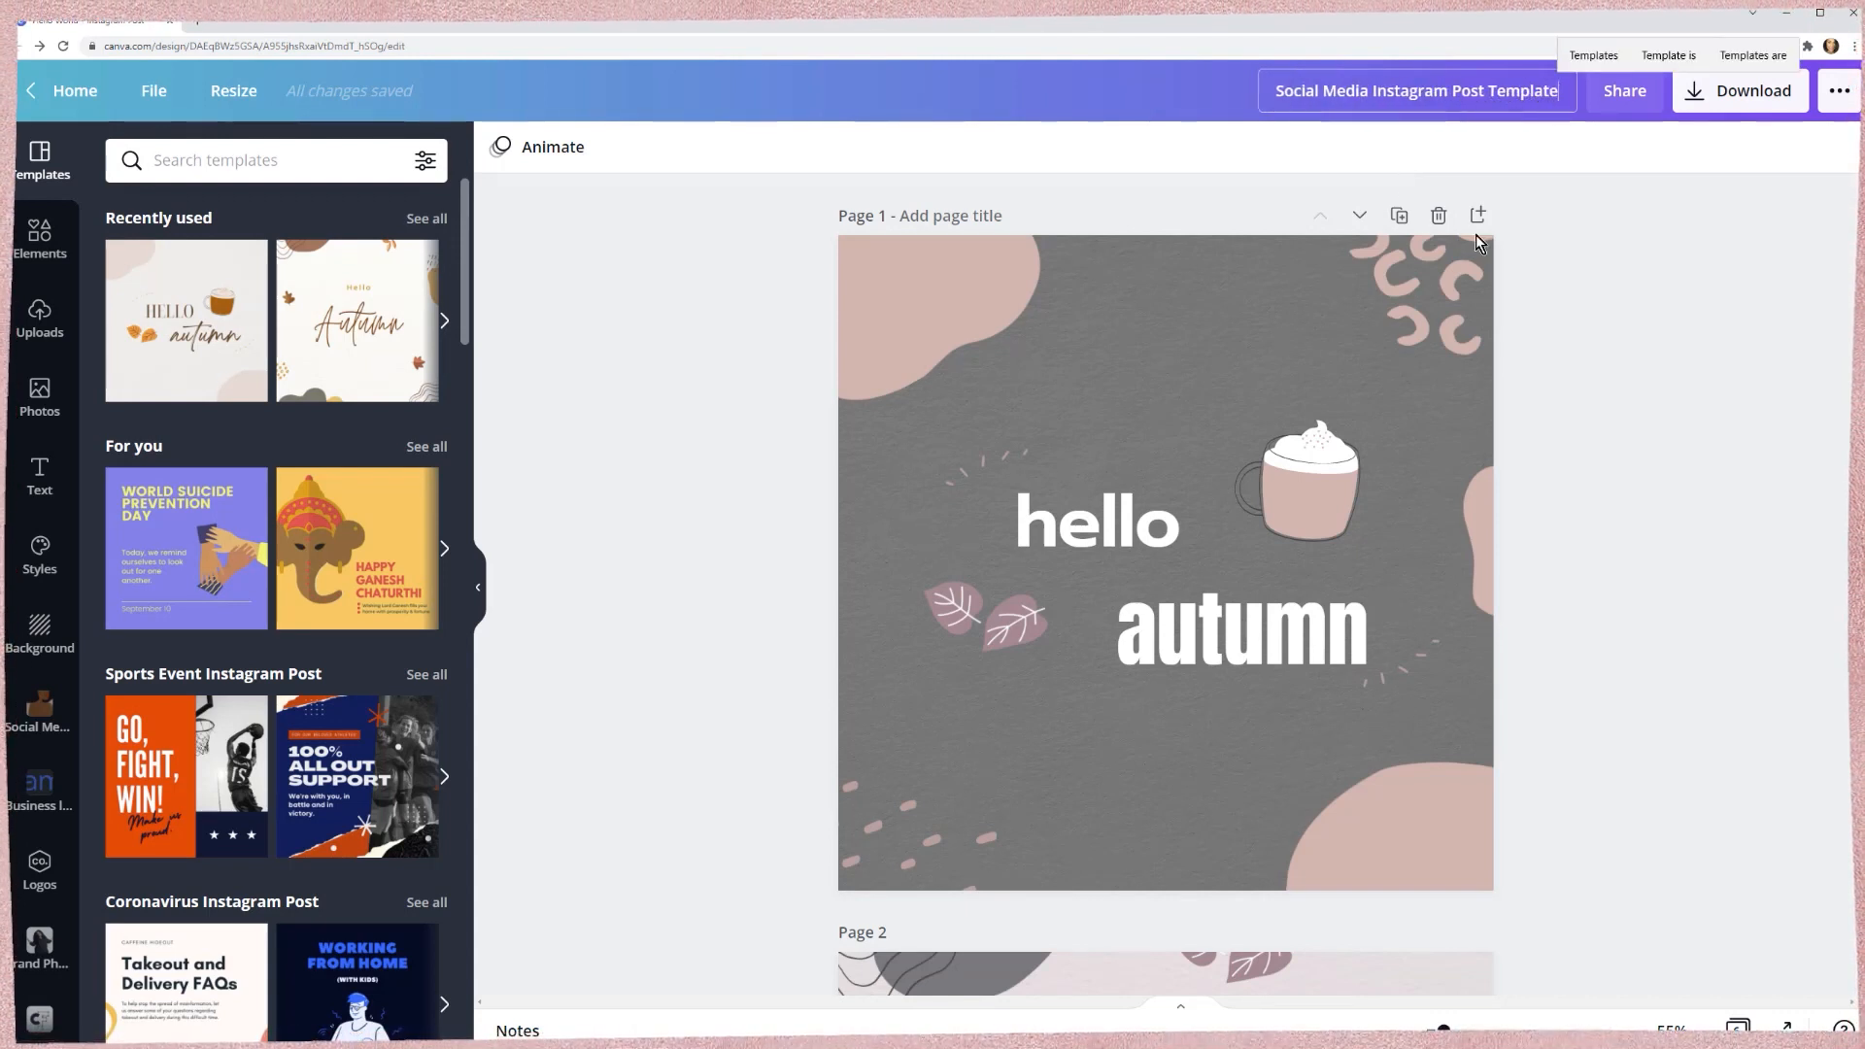
{"action": "left_click", "coordinate": [699, 313]}
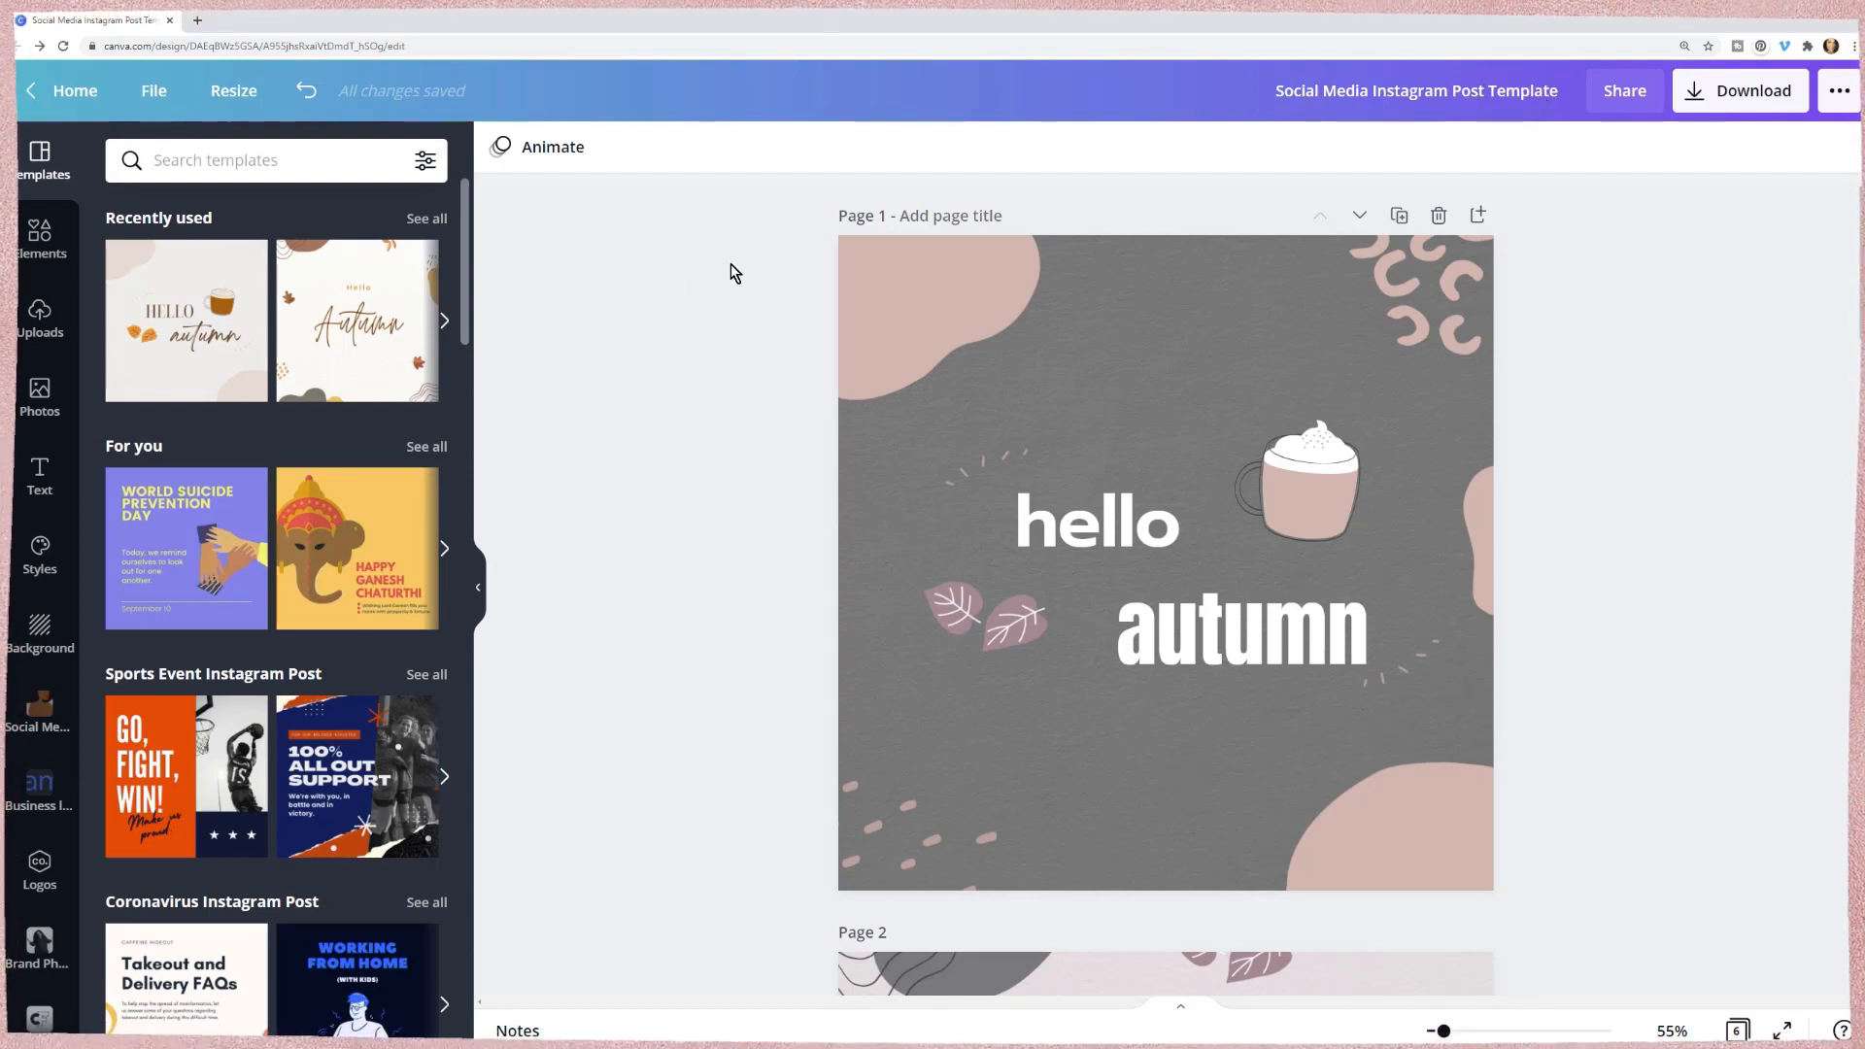
- Create a resized copy of the design in the Pinterest Pin format of 1080 × 1920 px
{"action": "left_click", "coordinate": [223, 92]}
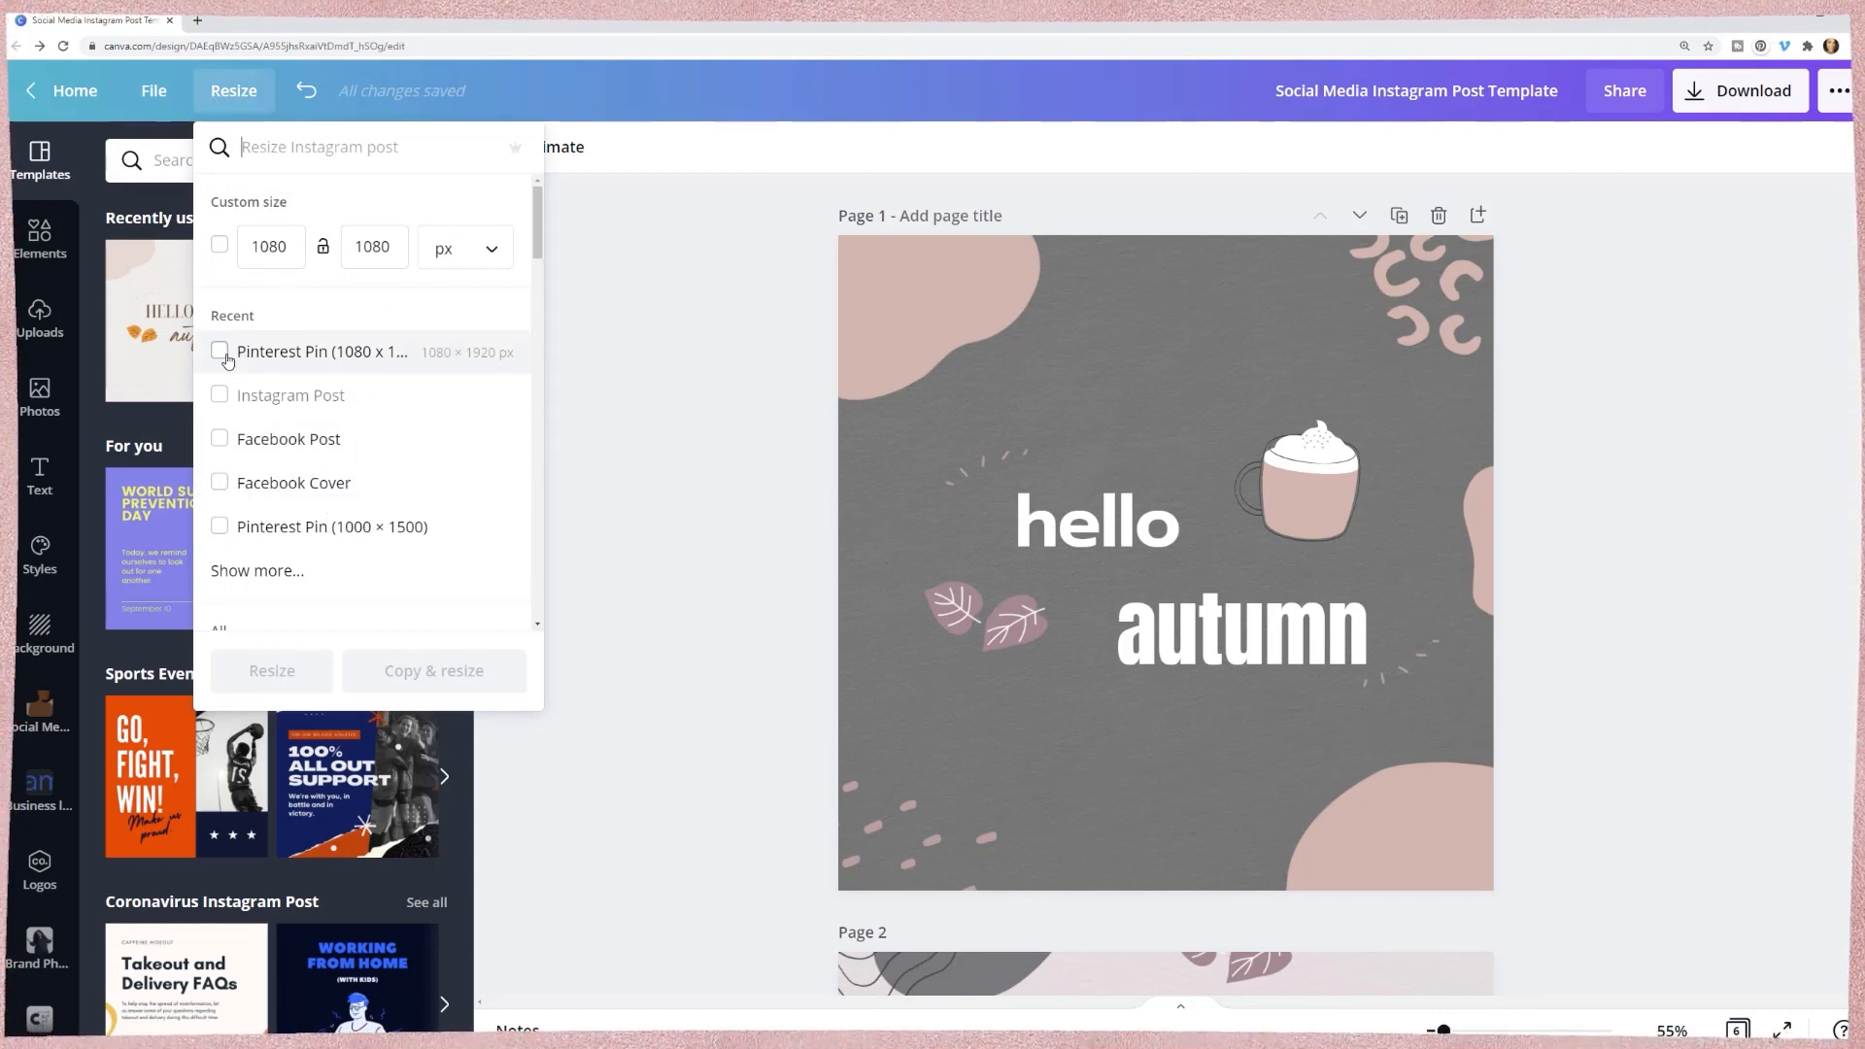
{"action": "scroll", "coordinate": [238, 369], "scroll_direction": "down", "scroll_amount": 3}
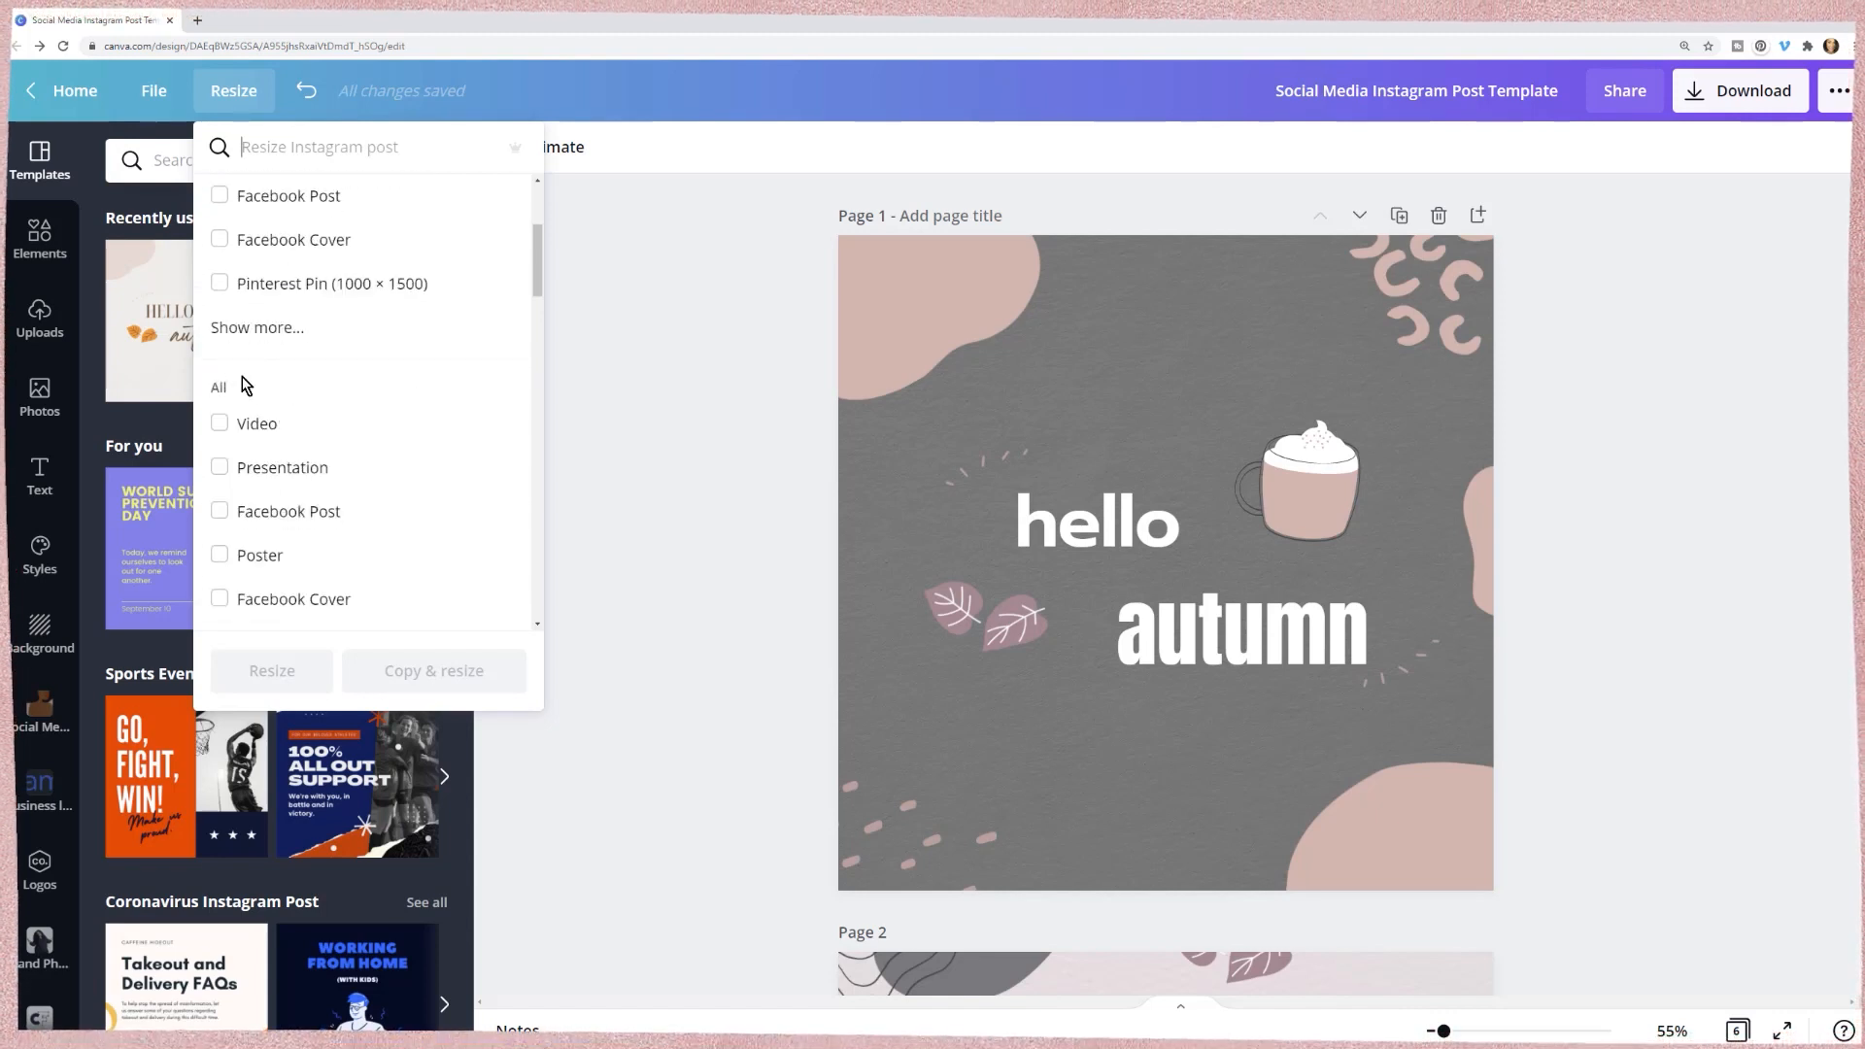
{"action": "scroll", "coordinate": [248, 384], "scroll_direction": "down", "scroll_amount": 3}
{"action": "scroll", "coordinate": [289, 397], "scroll_direction": "down", "scroll_amount": 2}
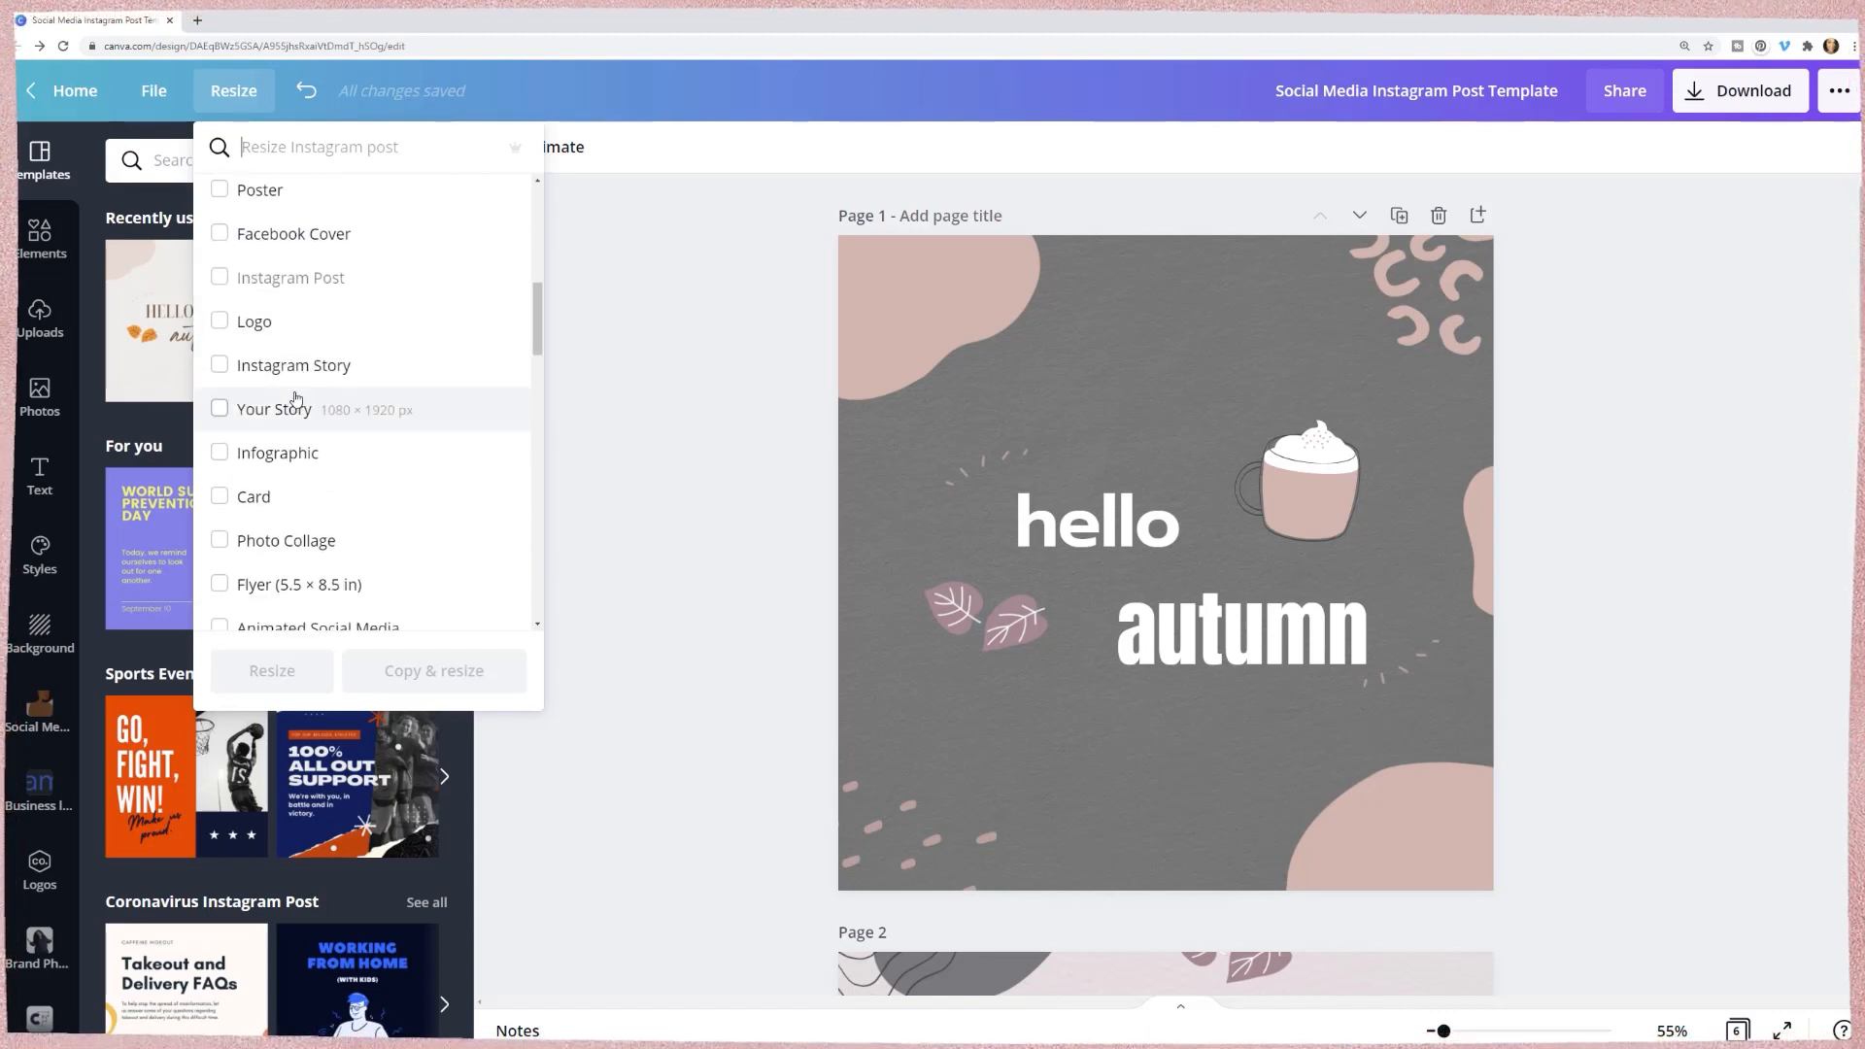
{"action": "scroll", "coordinate": [282, 384], "scroll_direction": "up", "scroll_amount": 7}
{"action": "left_click", "coordinate": [223, 352]}
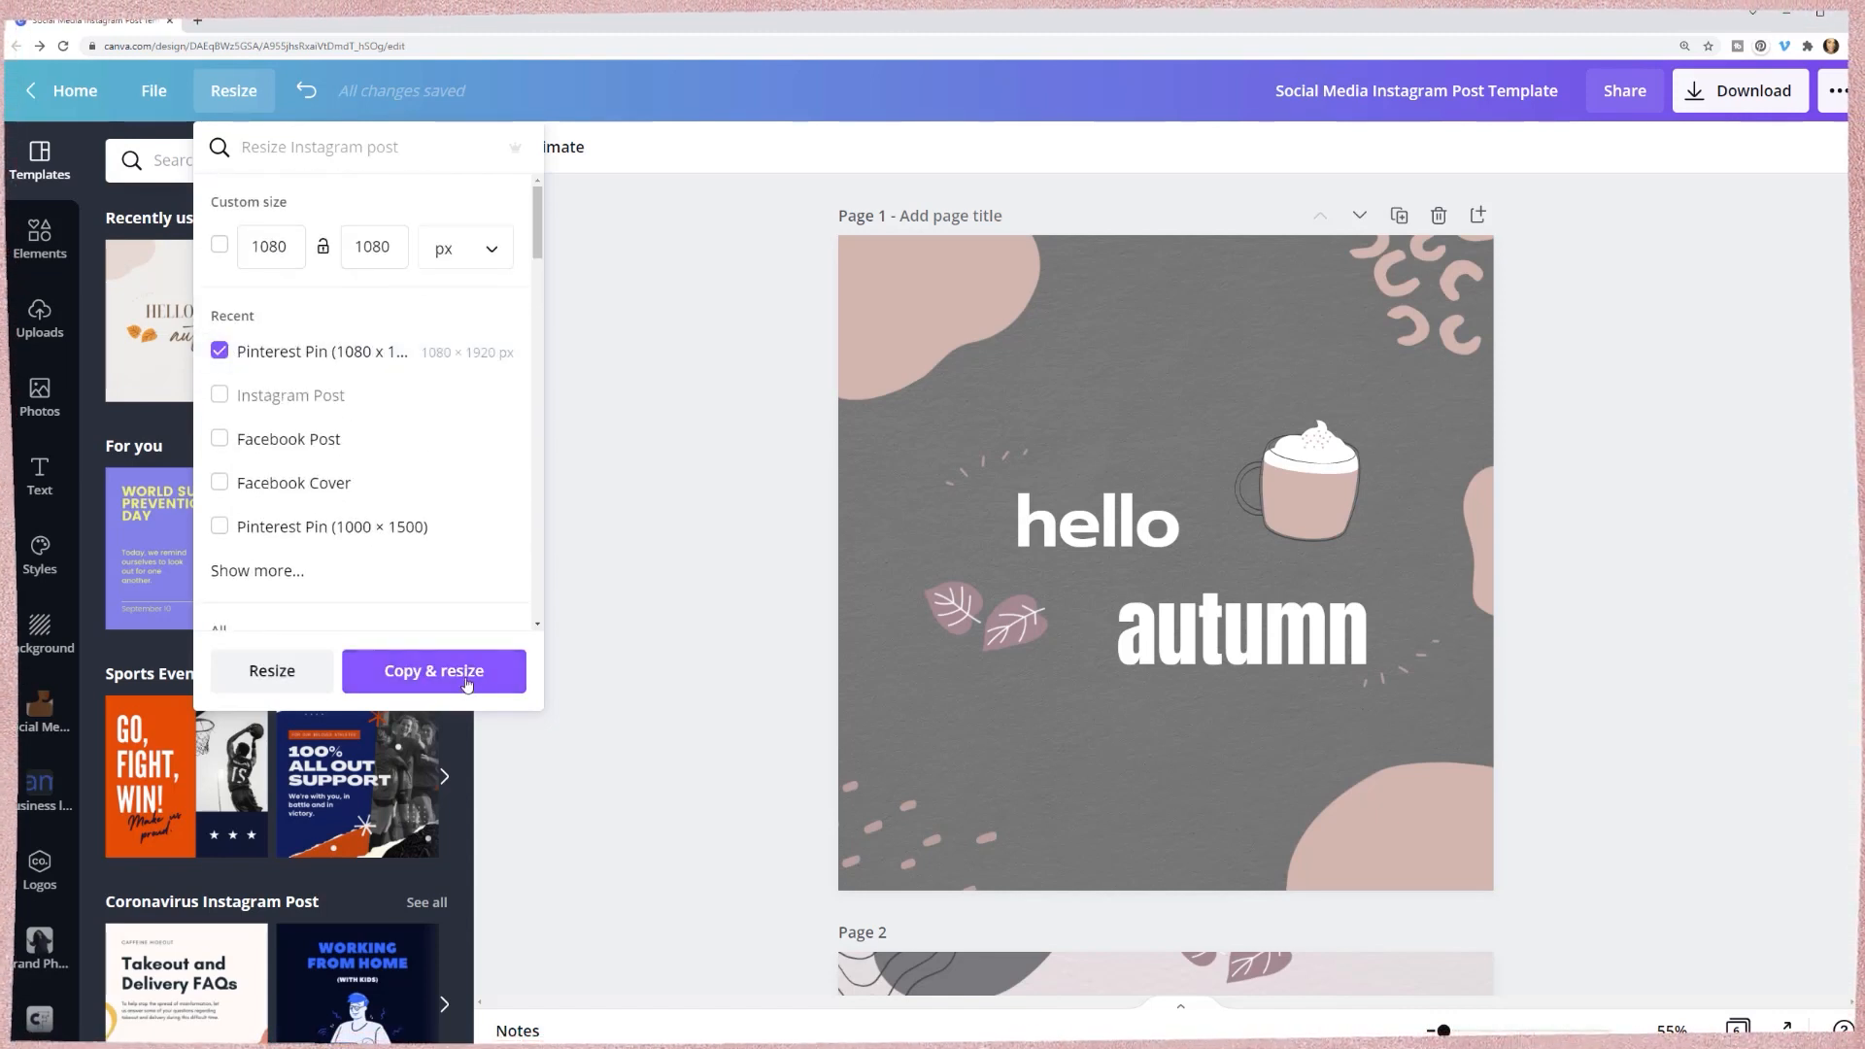
{"action": "left_click", "coordinate": [467, 677]}
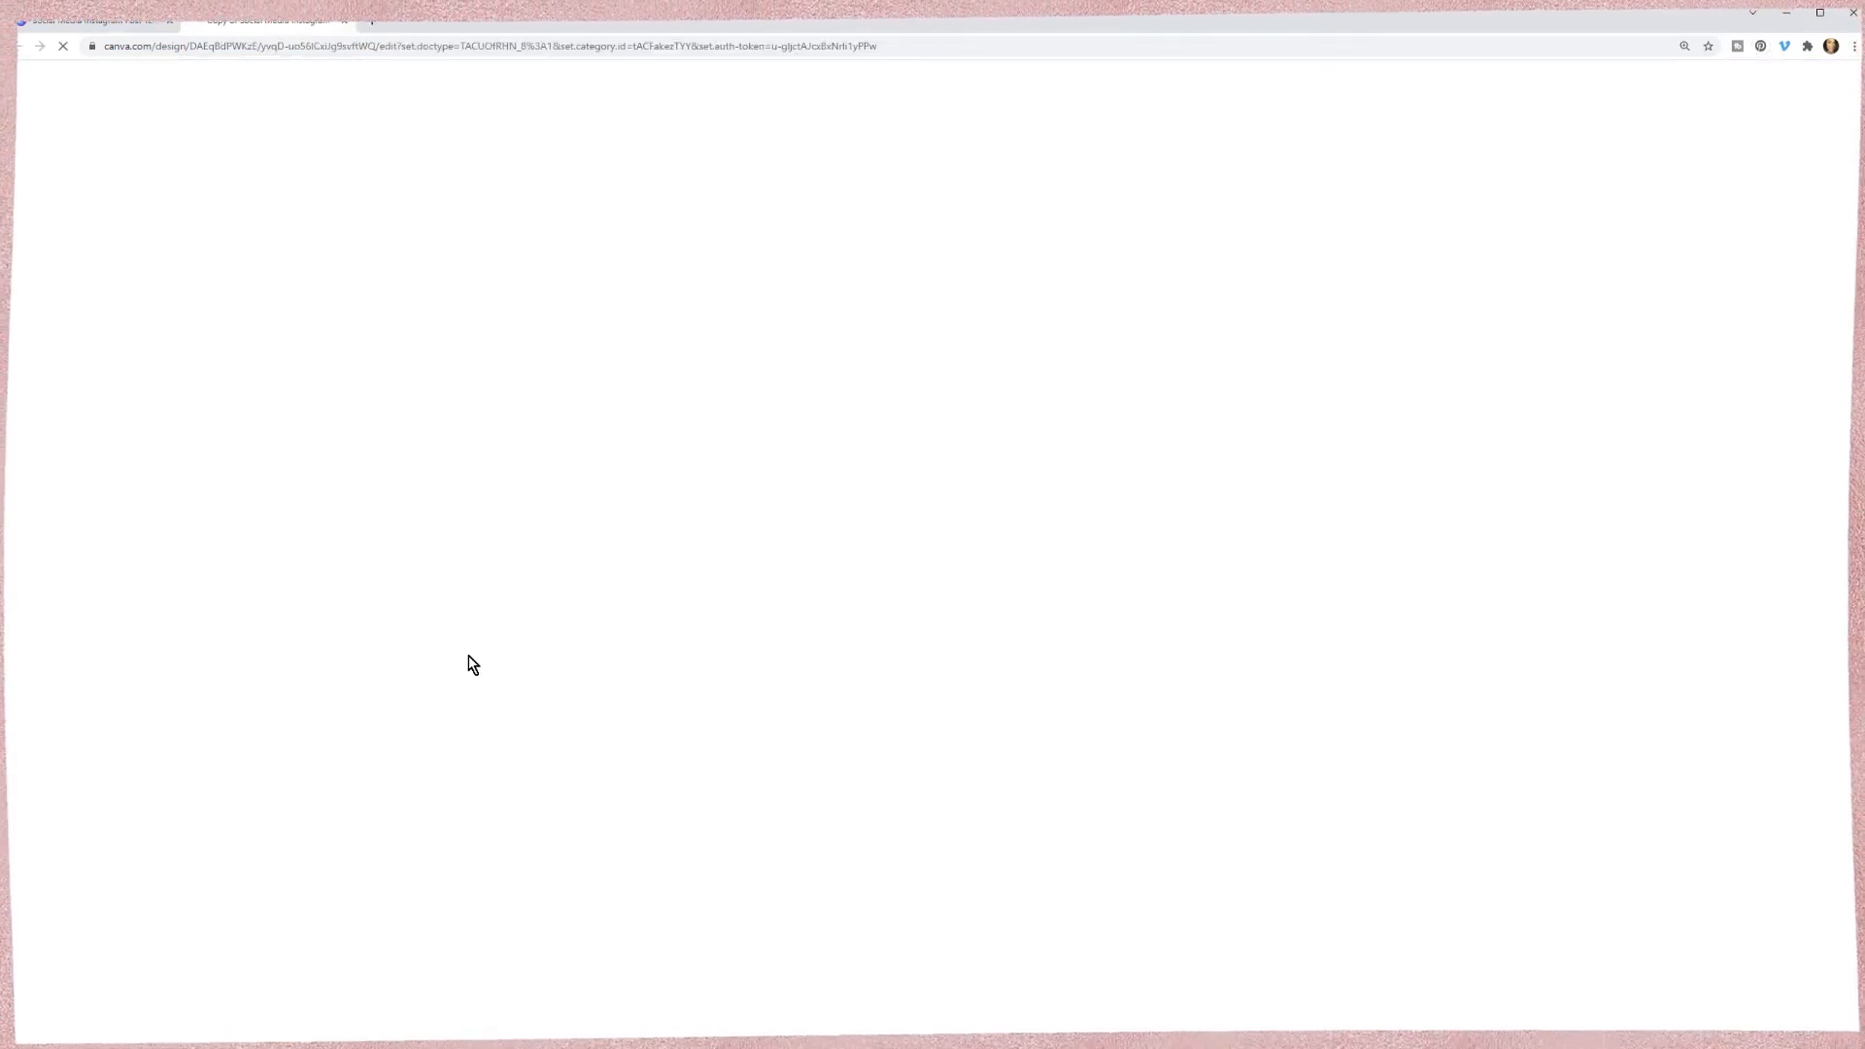
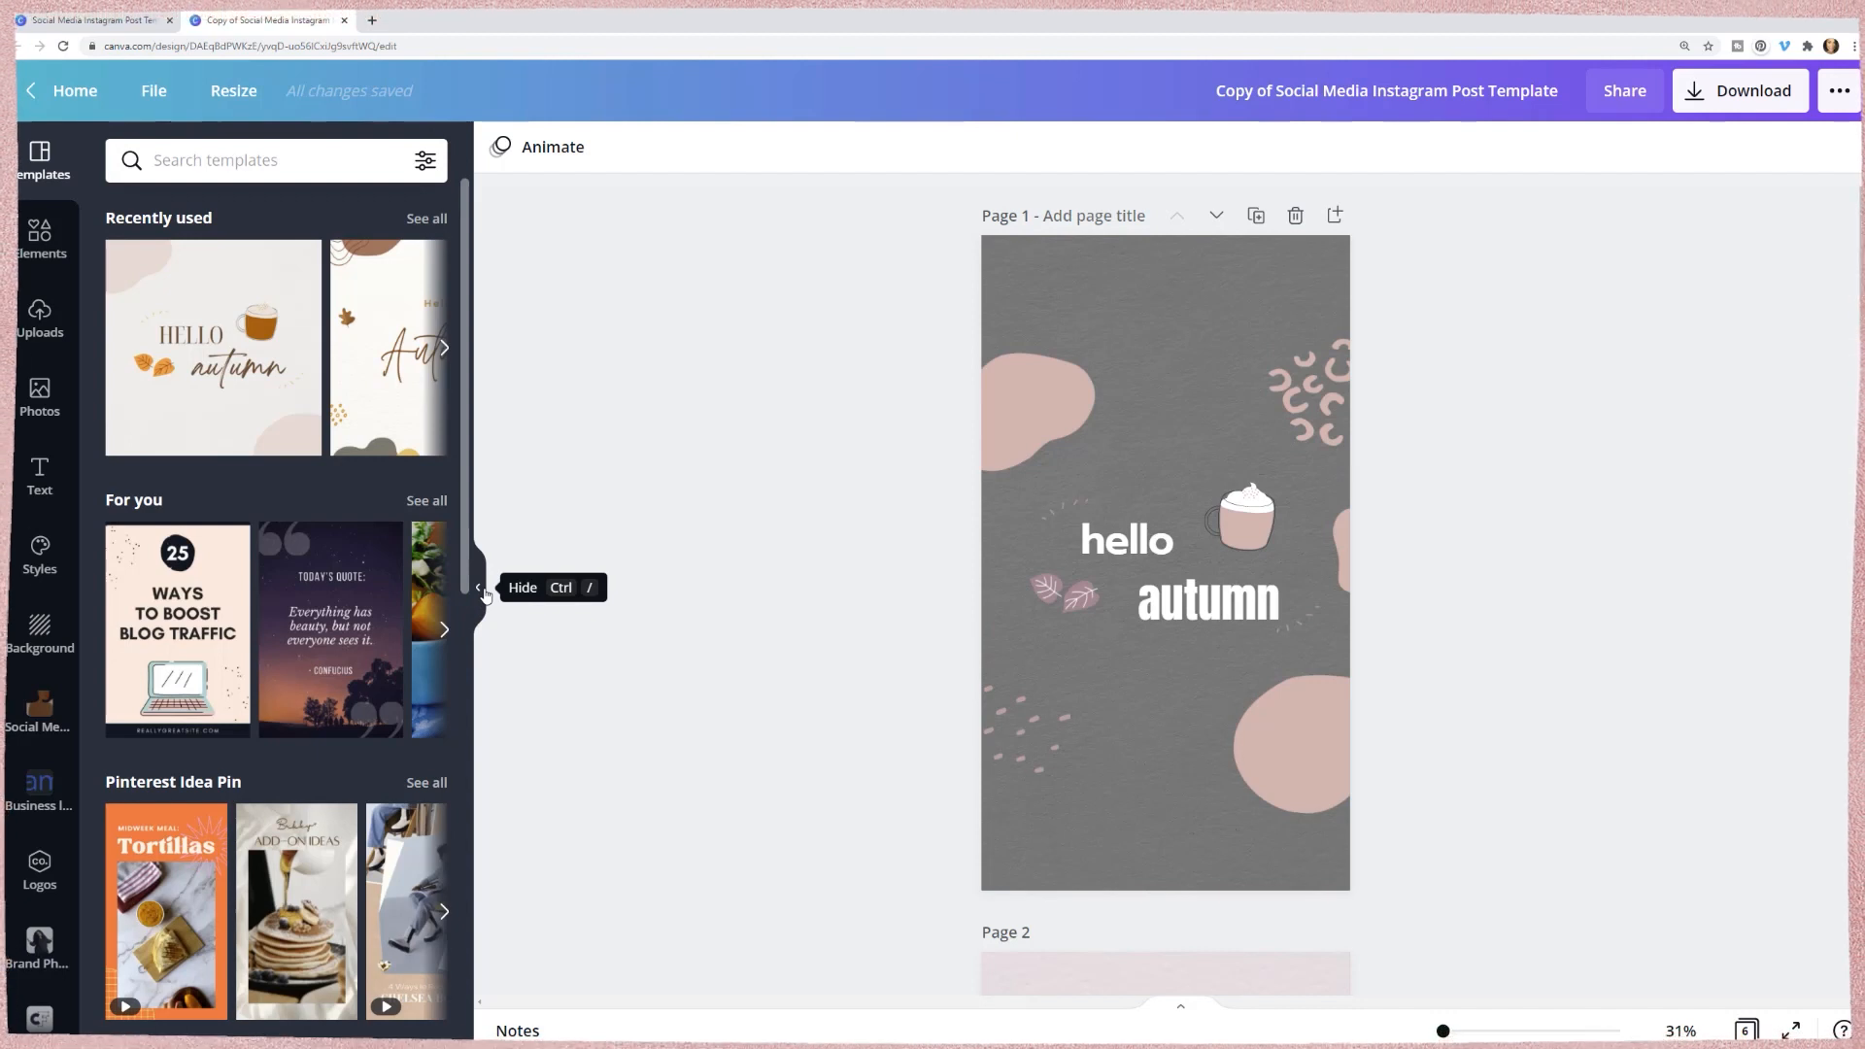
- Hide the template browser and move page 1's curved-mark pattern and upper pink blob up into the page's top corners
{"action": "left_click", "coordinate": [482, 590]}
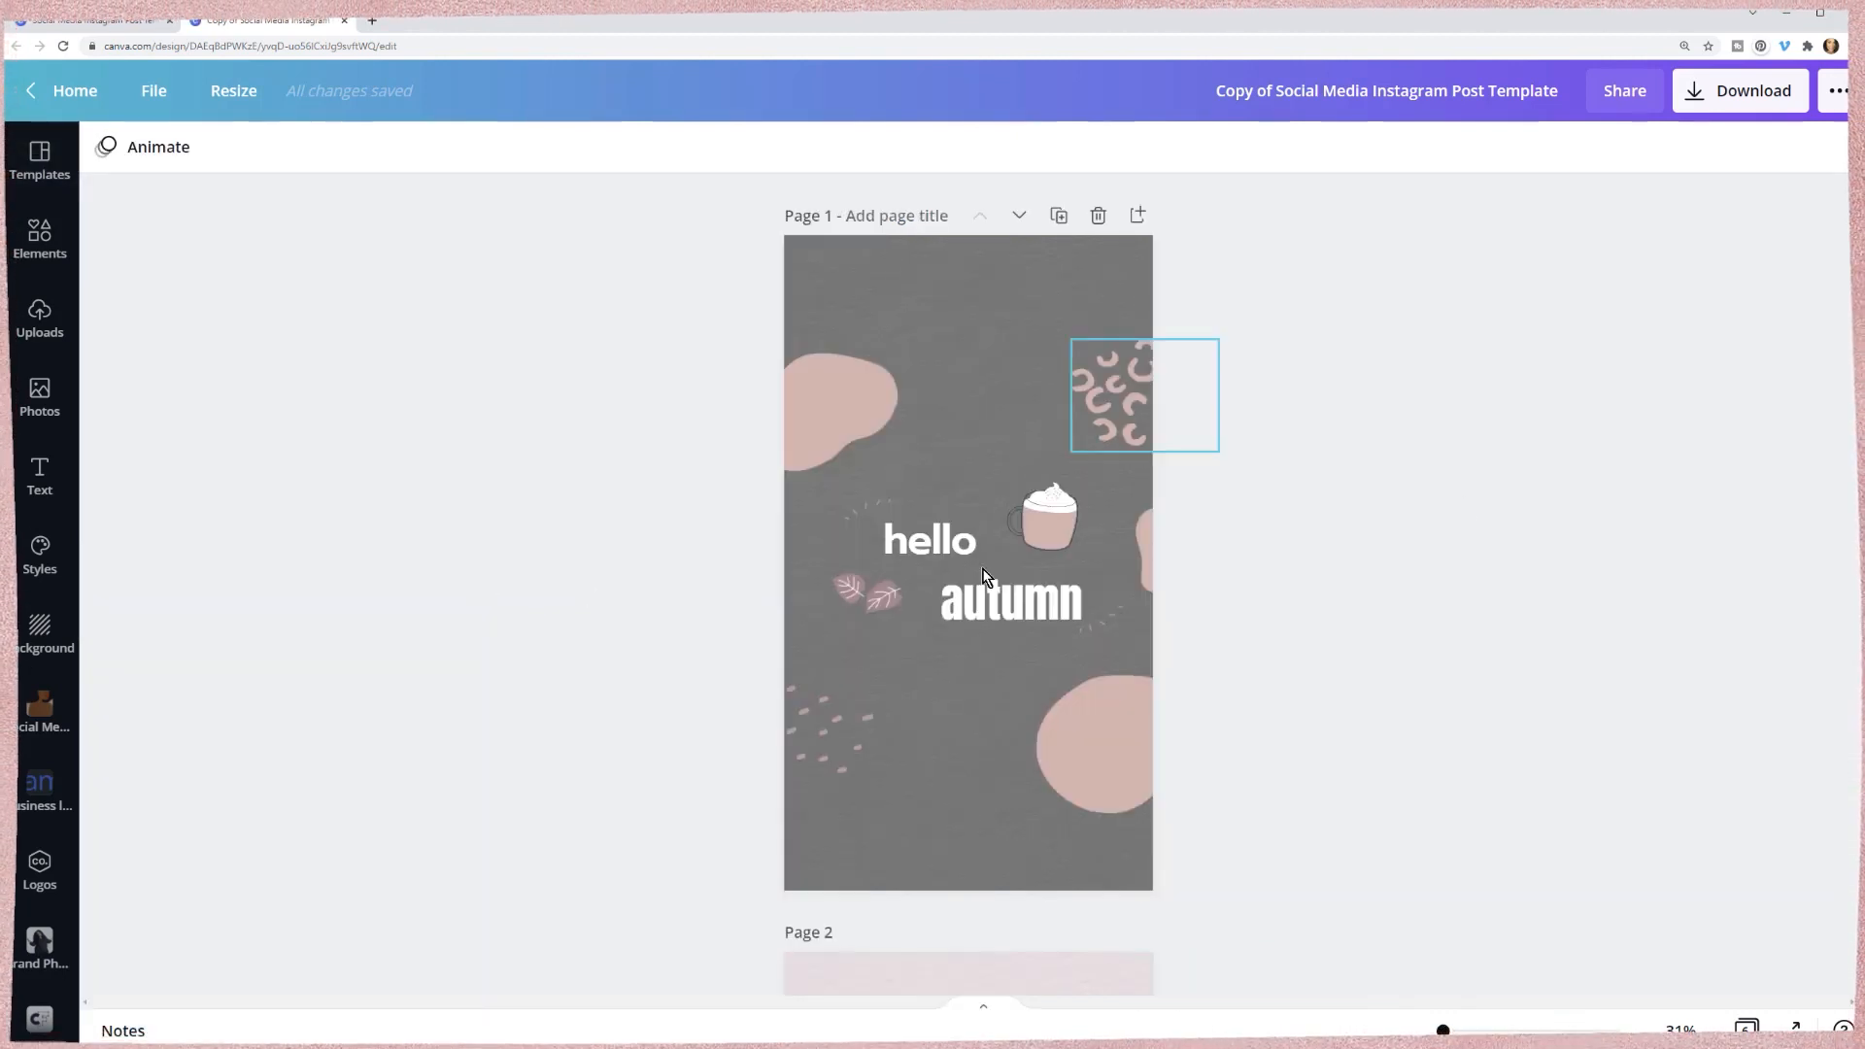
{"action": "scroll", "coordinate": [1349, 493], "scroll_direction": "down", "scroll_amount": 3}
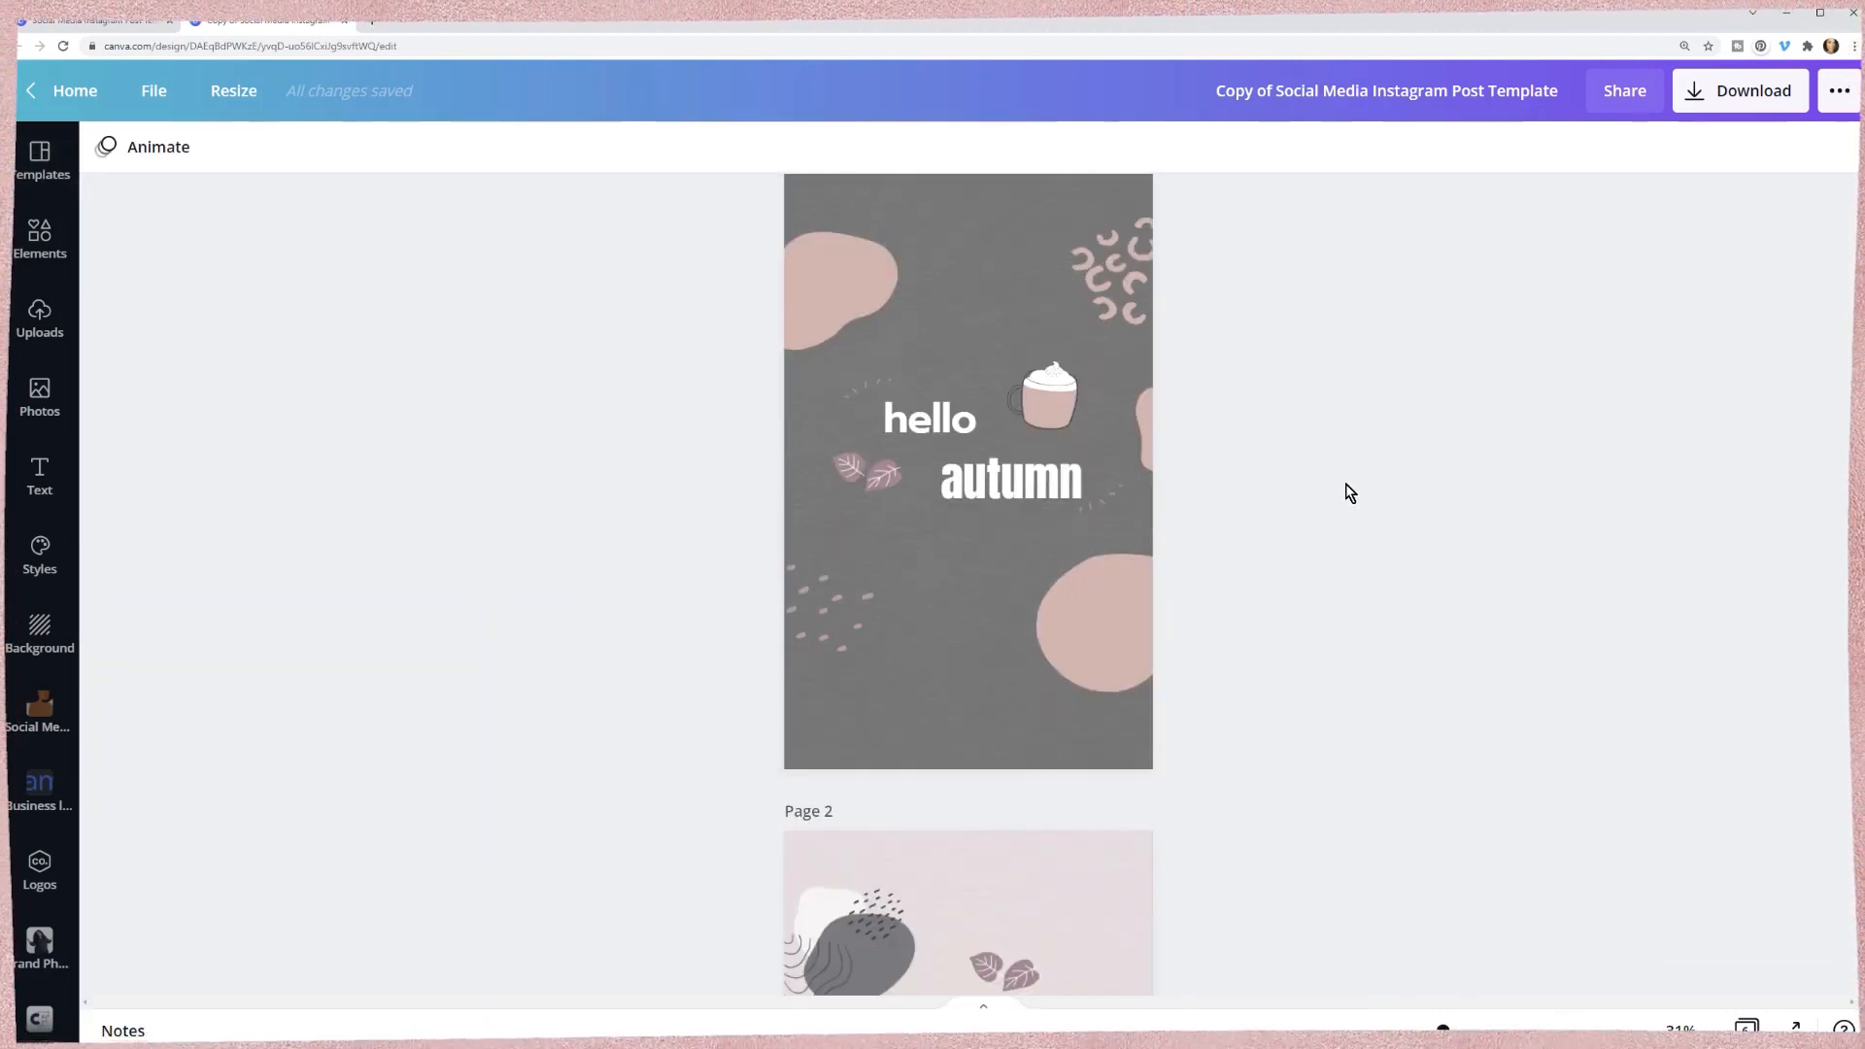
{"action": "scroll", "coordinate": [1349, 494], "scroll_direction": "down", "scroll_amount": 7}
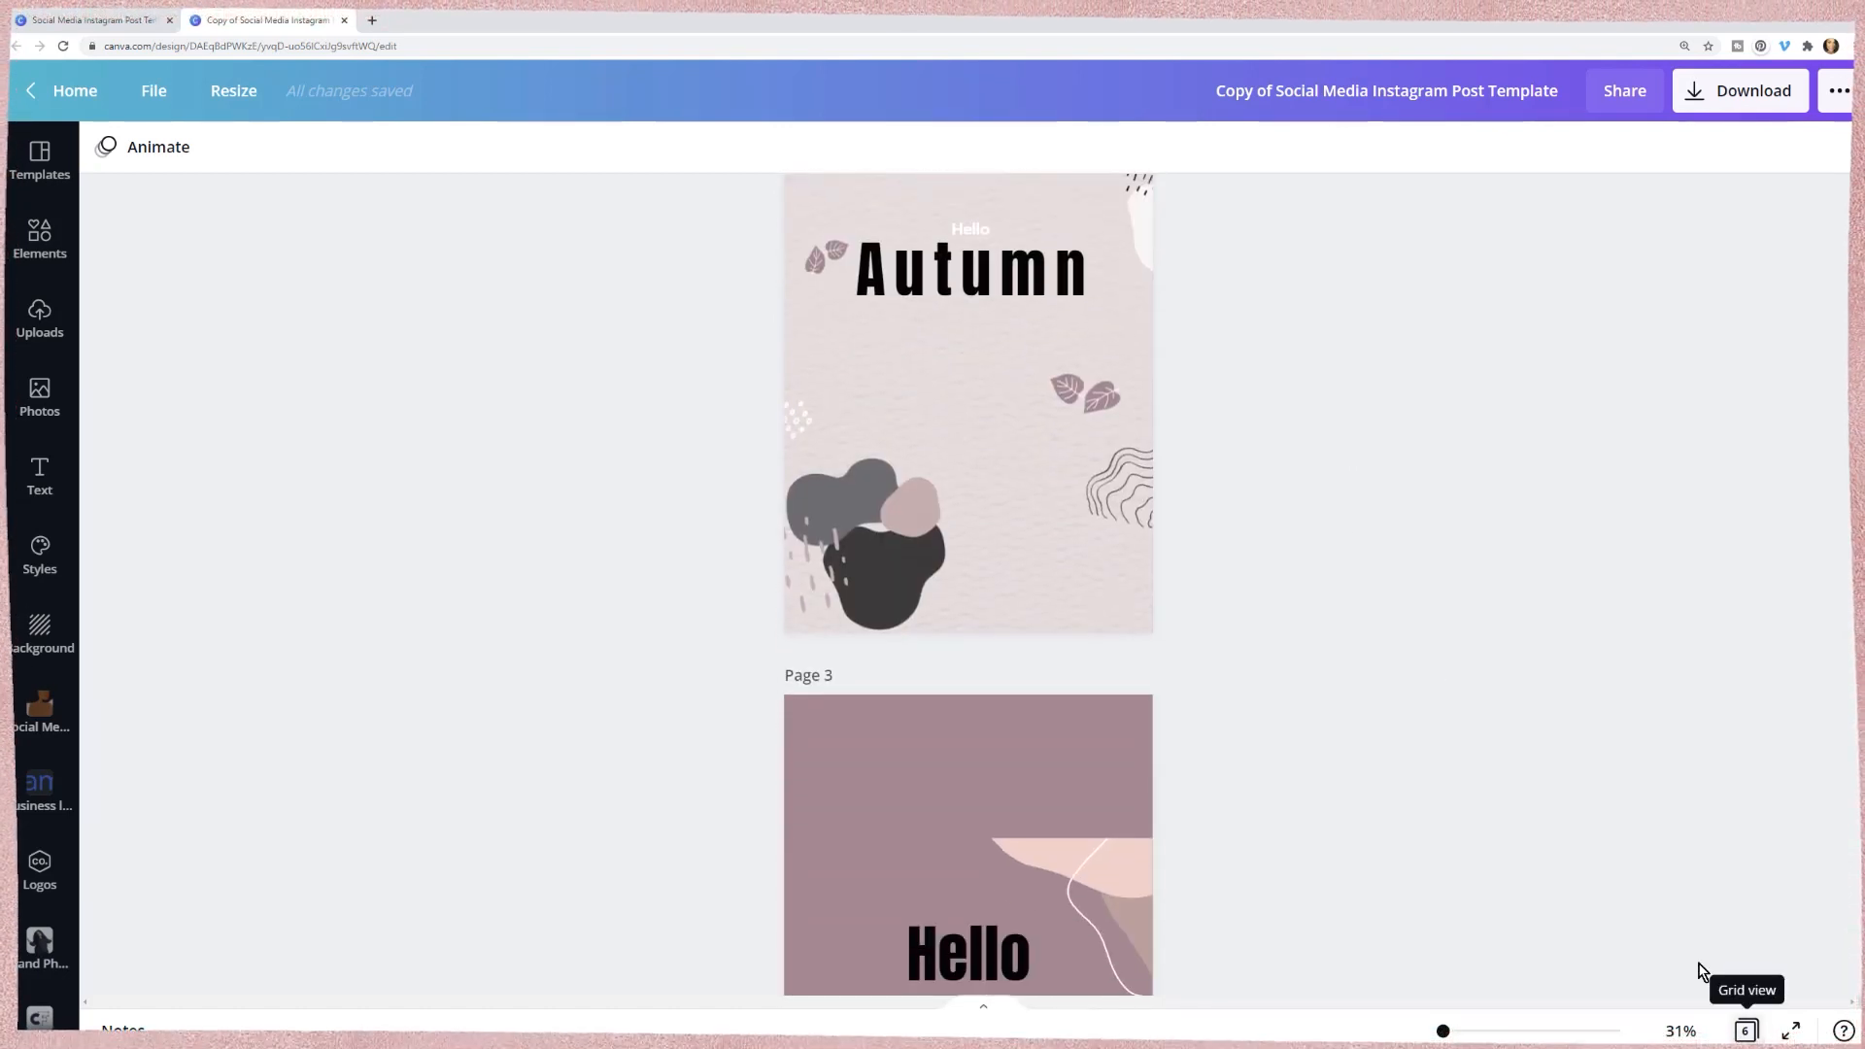
{"action": "scroll", "coordinate": [1220, 593], "scroll_direction": "down", "scroll_amount": 9}
{"action": "scroll", "coordinate": [1221, 594], "scroll_direction": "up", "scroll_amount": 9}
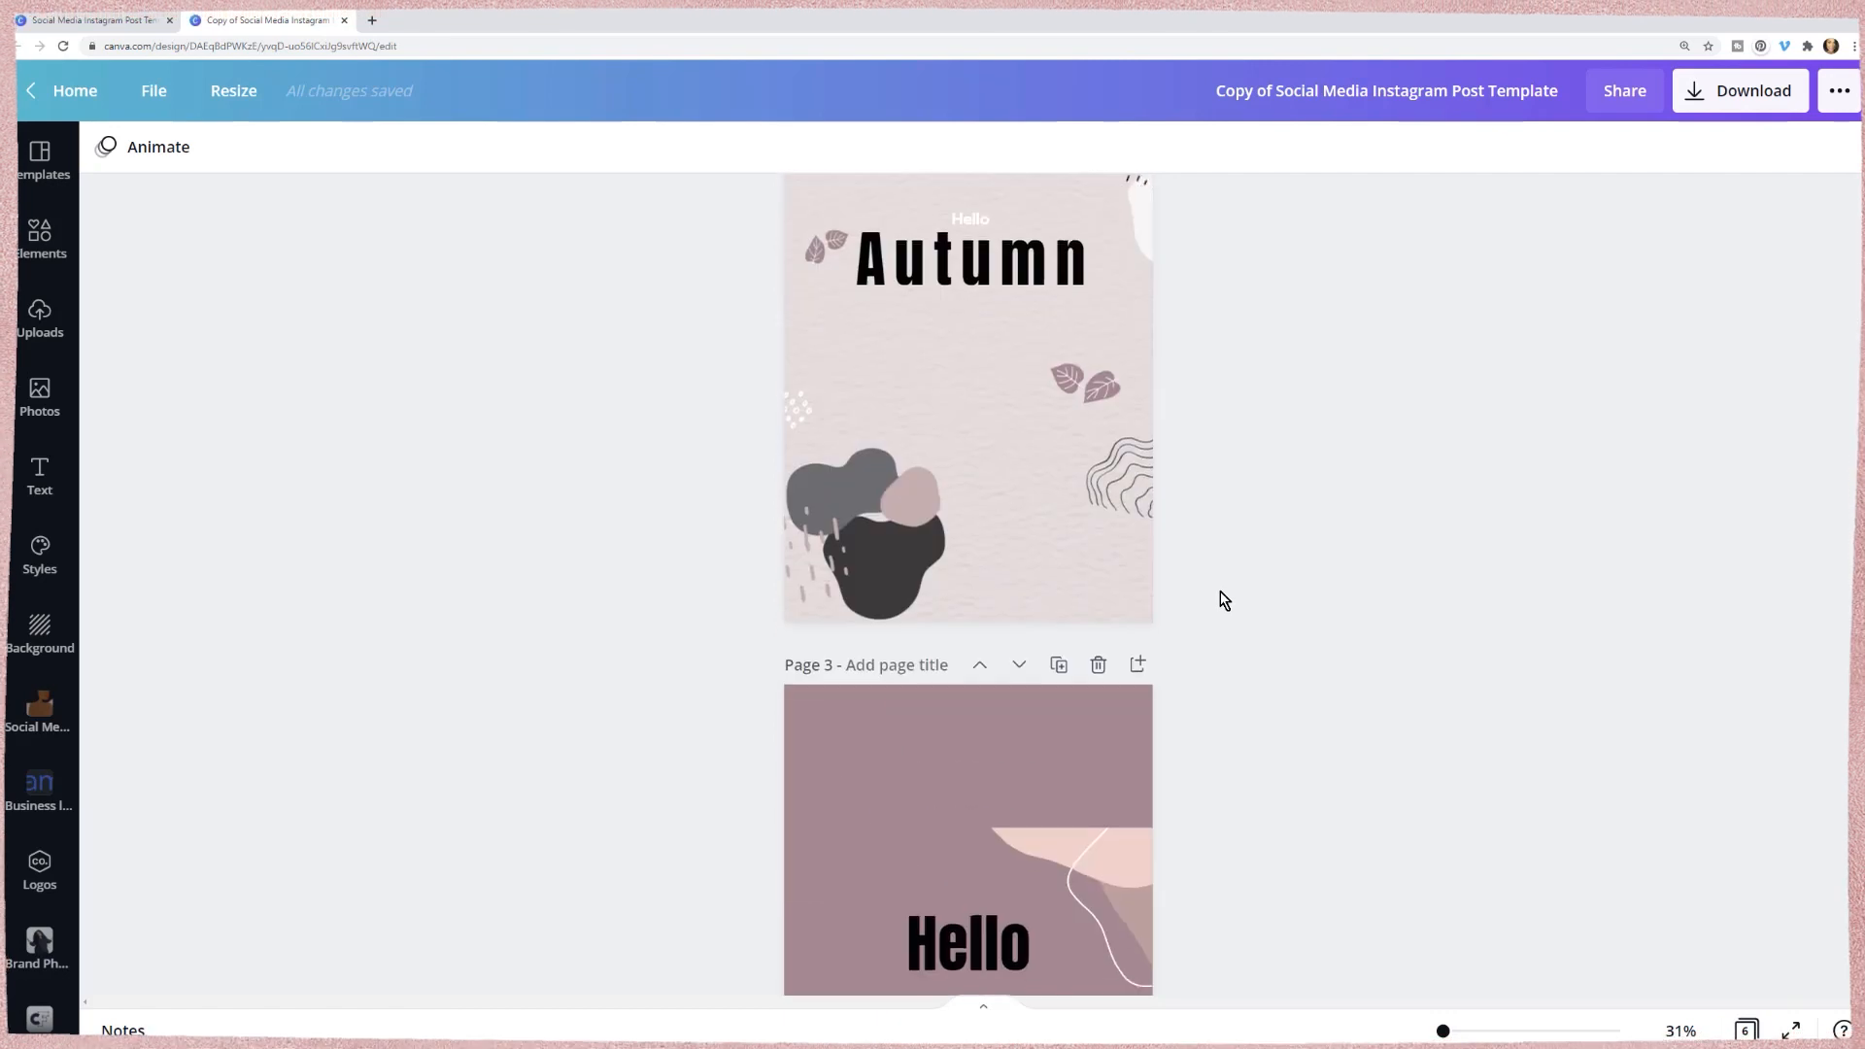
{"action": "scroll", "coordinate": [1222, 600], "scroll_direction": "up", "scroll_amount": 10}
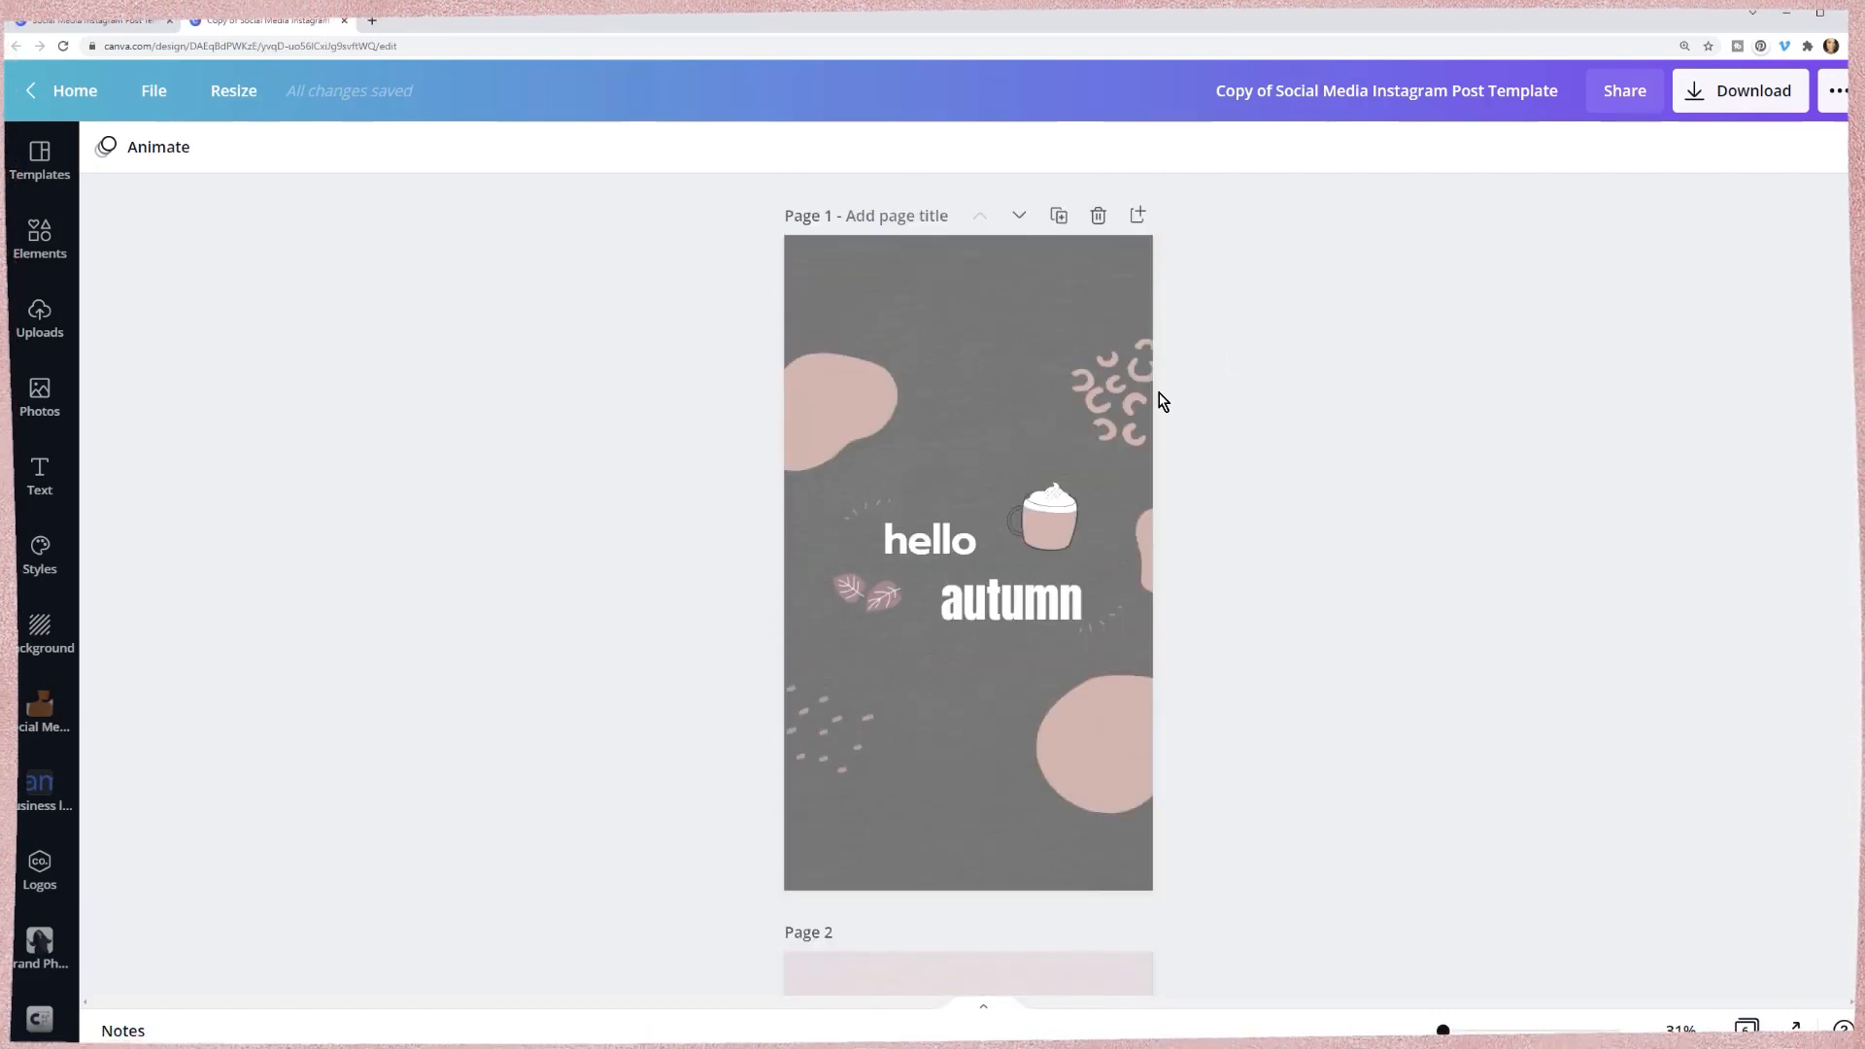
{"action": "left_click", "coordinate": [1121, 408]}
{"action": "left_click_drag", "start_coordinate": [1121, 408], "coordinate": [1121, 278]}
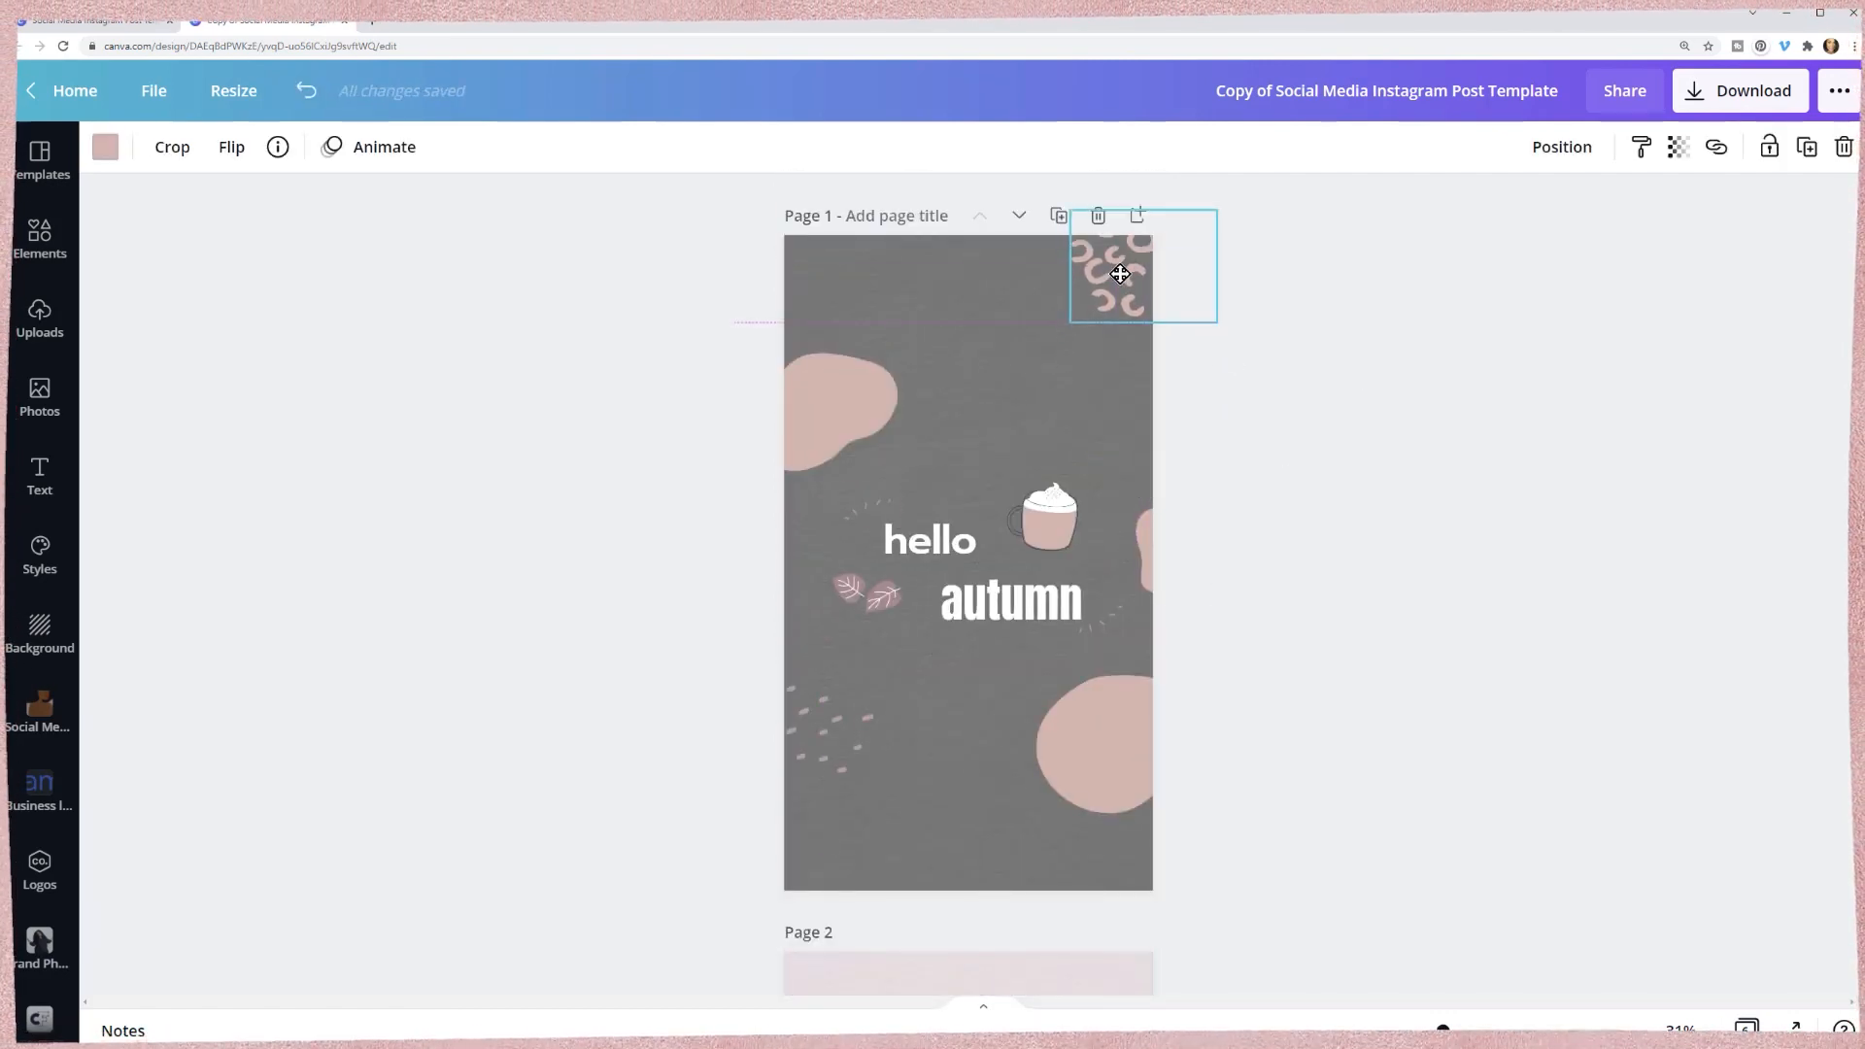
{"action": "left_click_drag", "start_coordinate": [818, 419], "coordinate": [792, 284]}
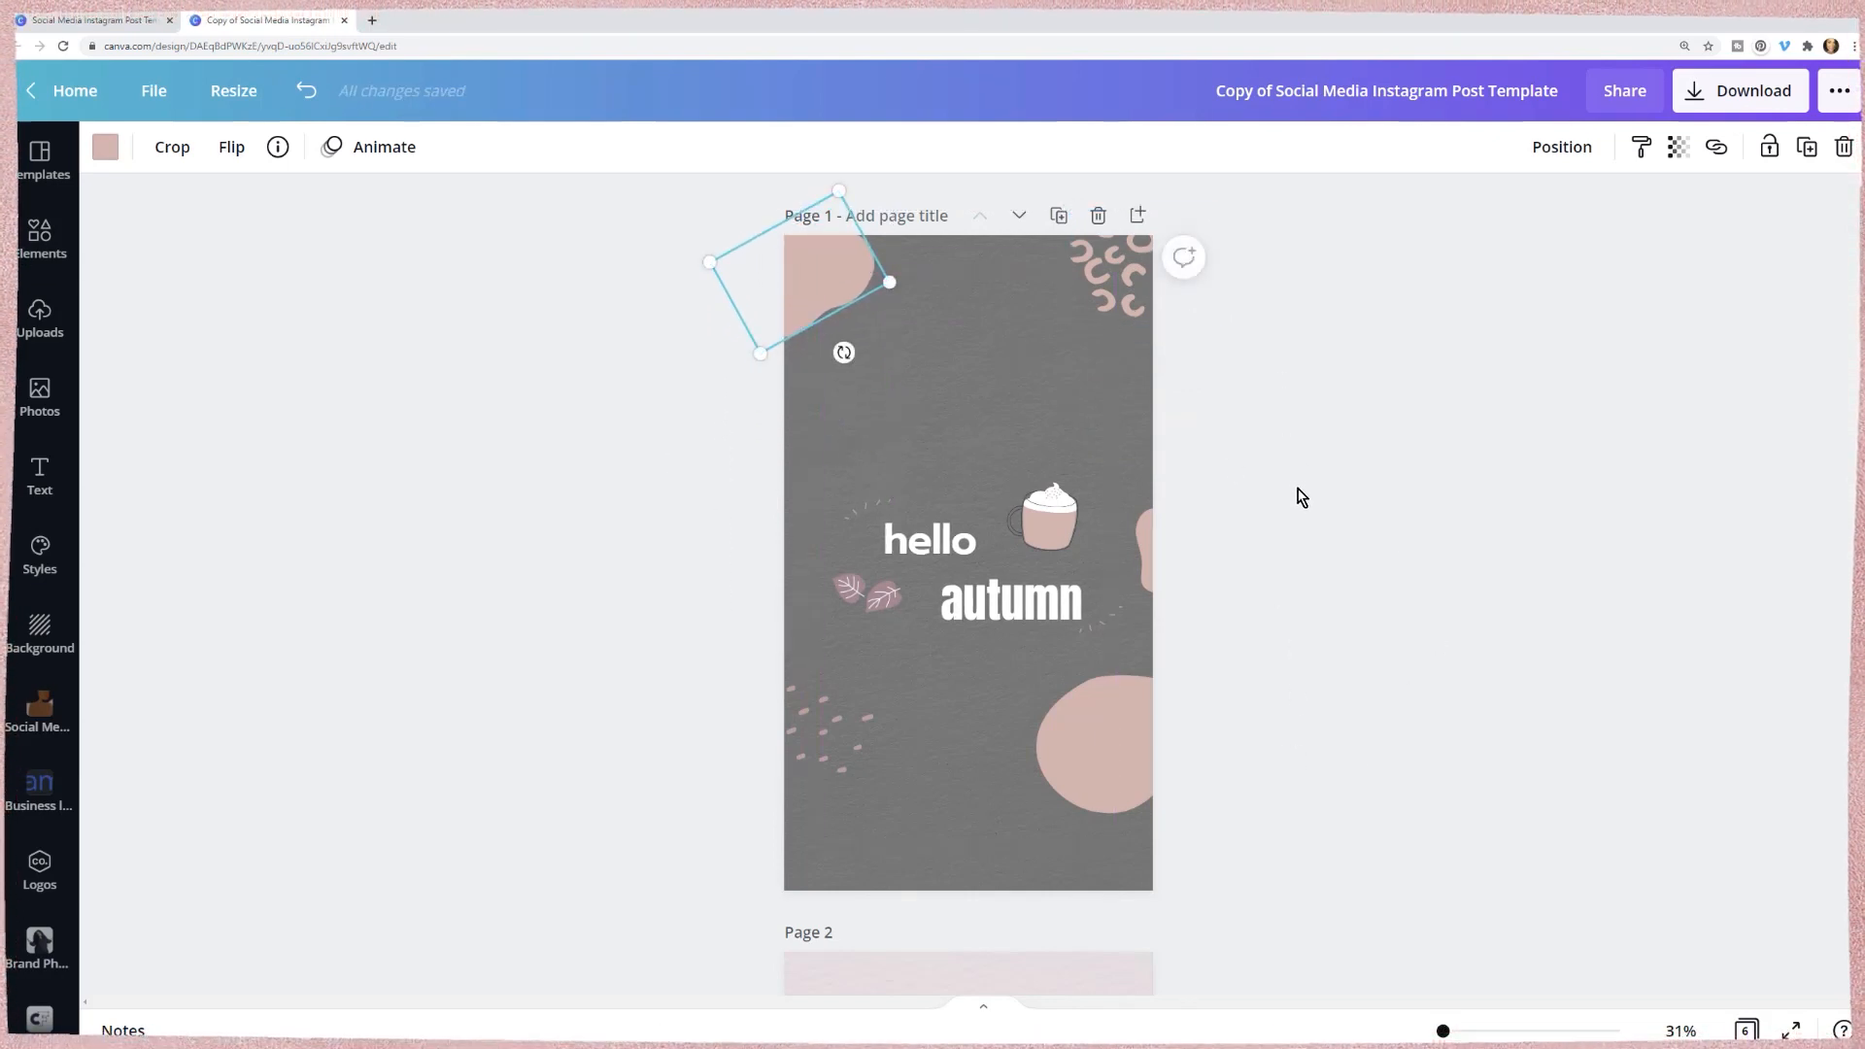
- Group the grey blob illustration and the wavy lines near the upper left of page 2
{"action": "scroll", "coordinate": [1301, 498], "scroll_direction": "down", "scroll_amount": 8}
{"action": "scroll", "coordinate": [1292, 472], "scroll_direction": "up", "scroll_amount": 1}
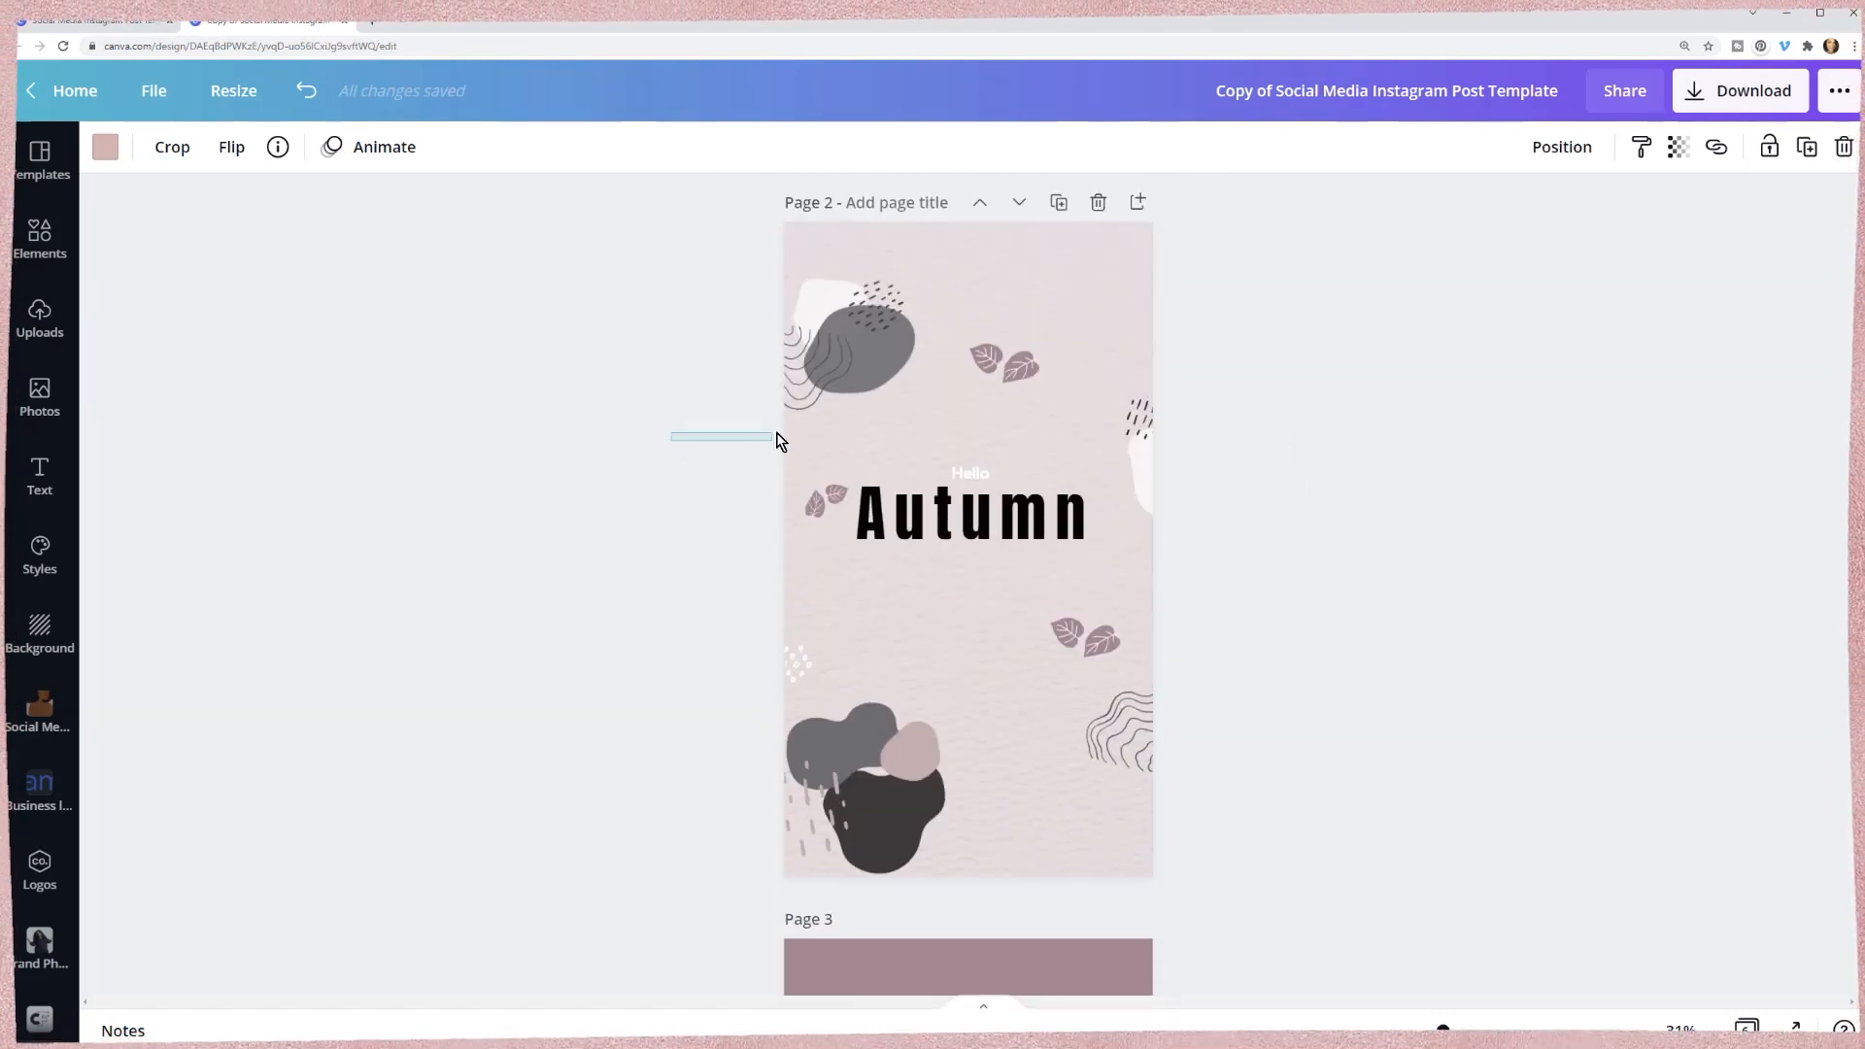
{"action": "left_click_drag", "start_coordinate": [872, 435], "coordinate": [948, 233]}
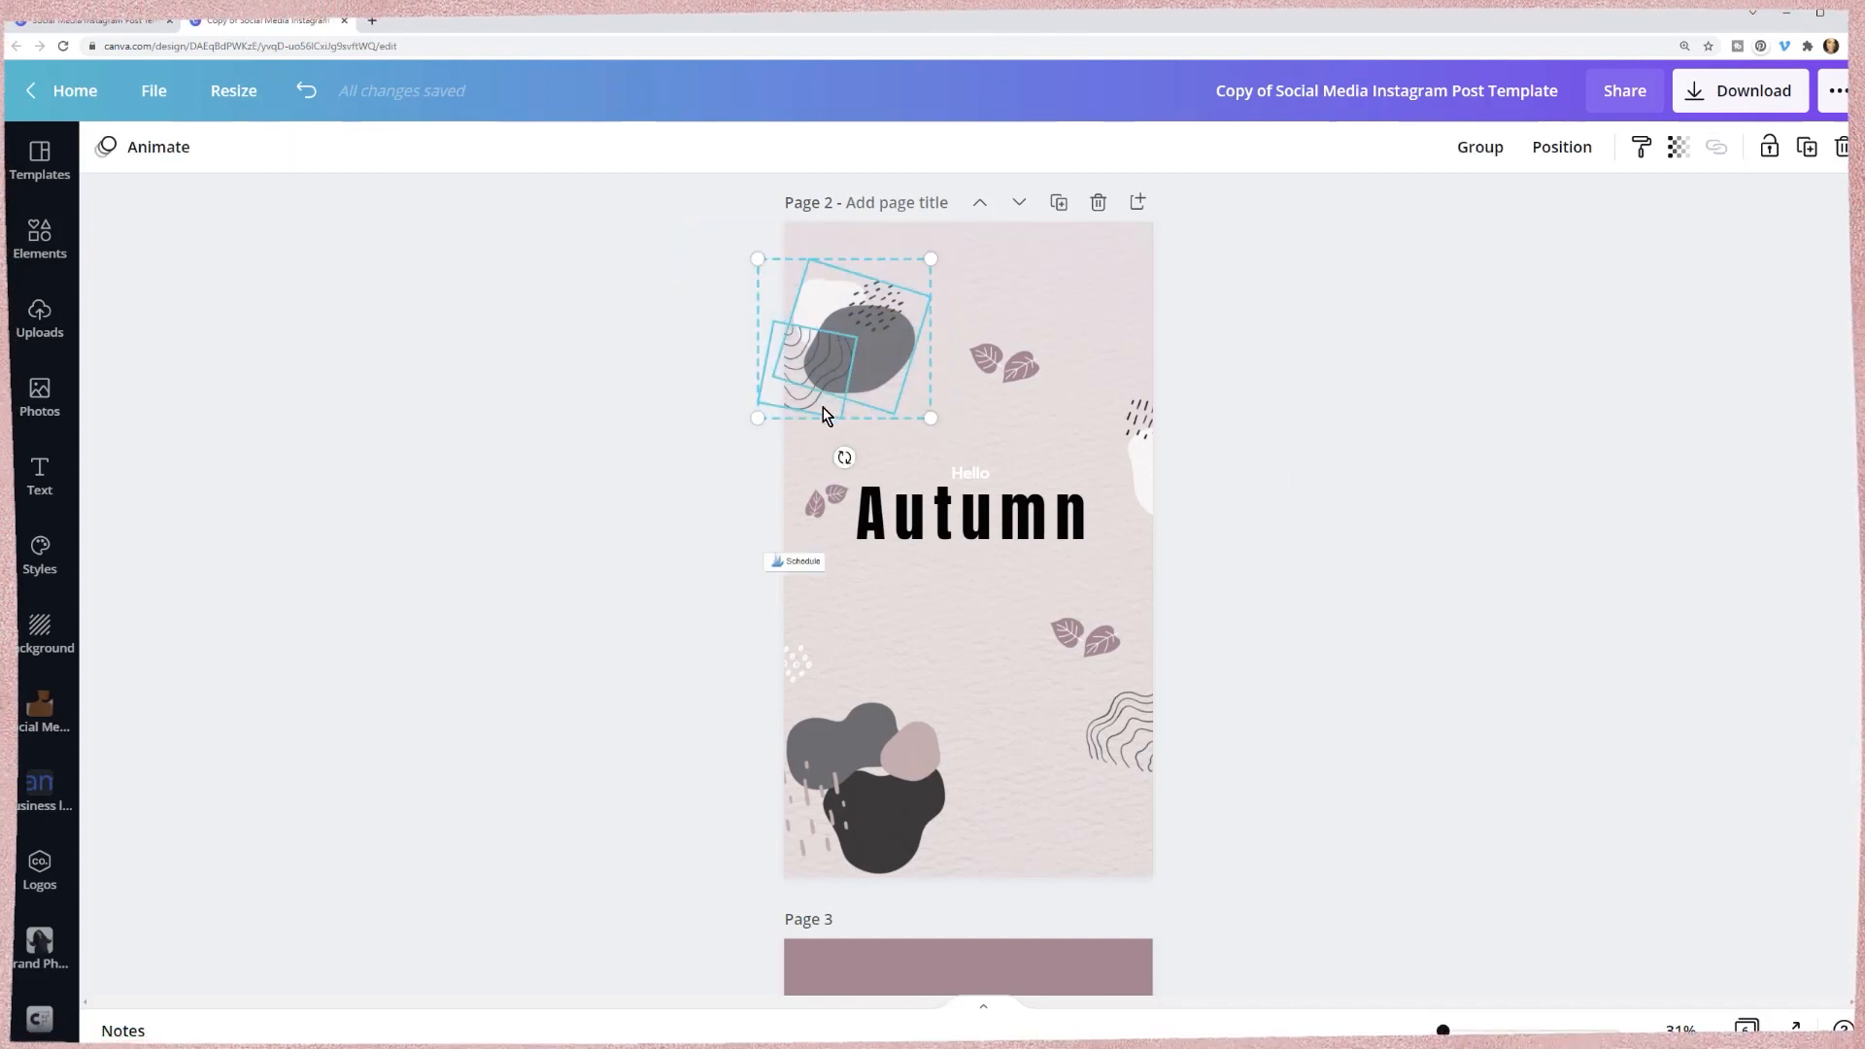
{"action": "right_click", "coordinate": [876, 361]}
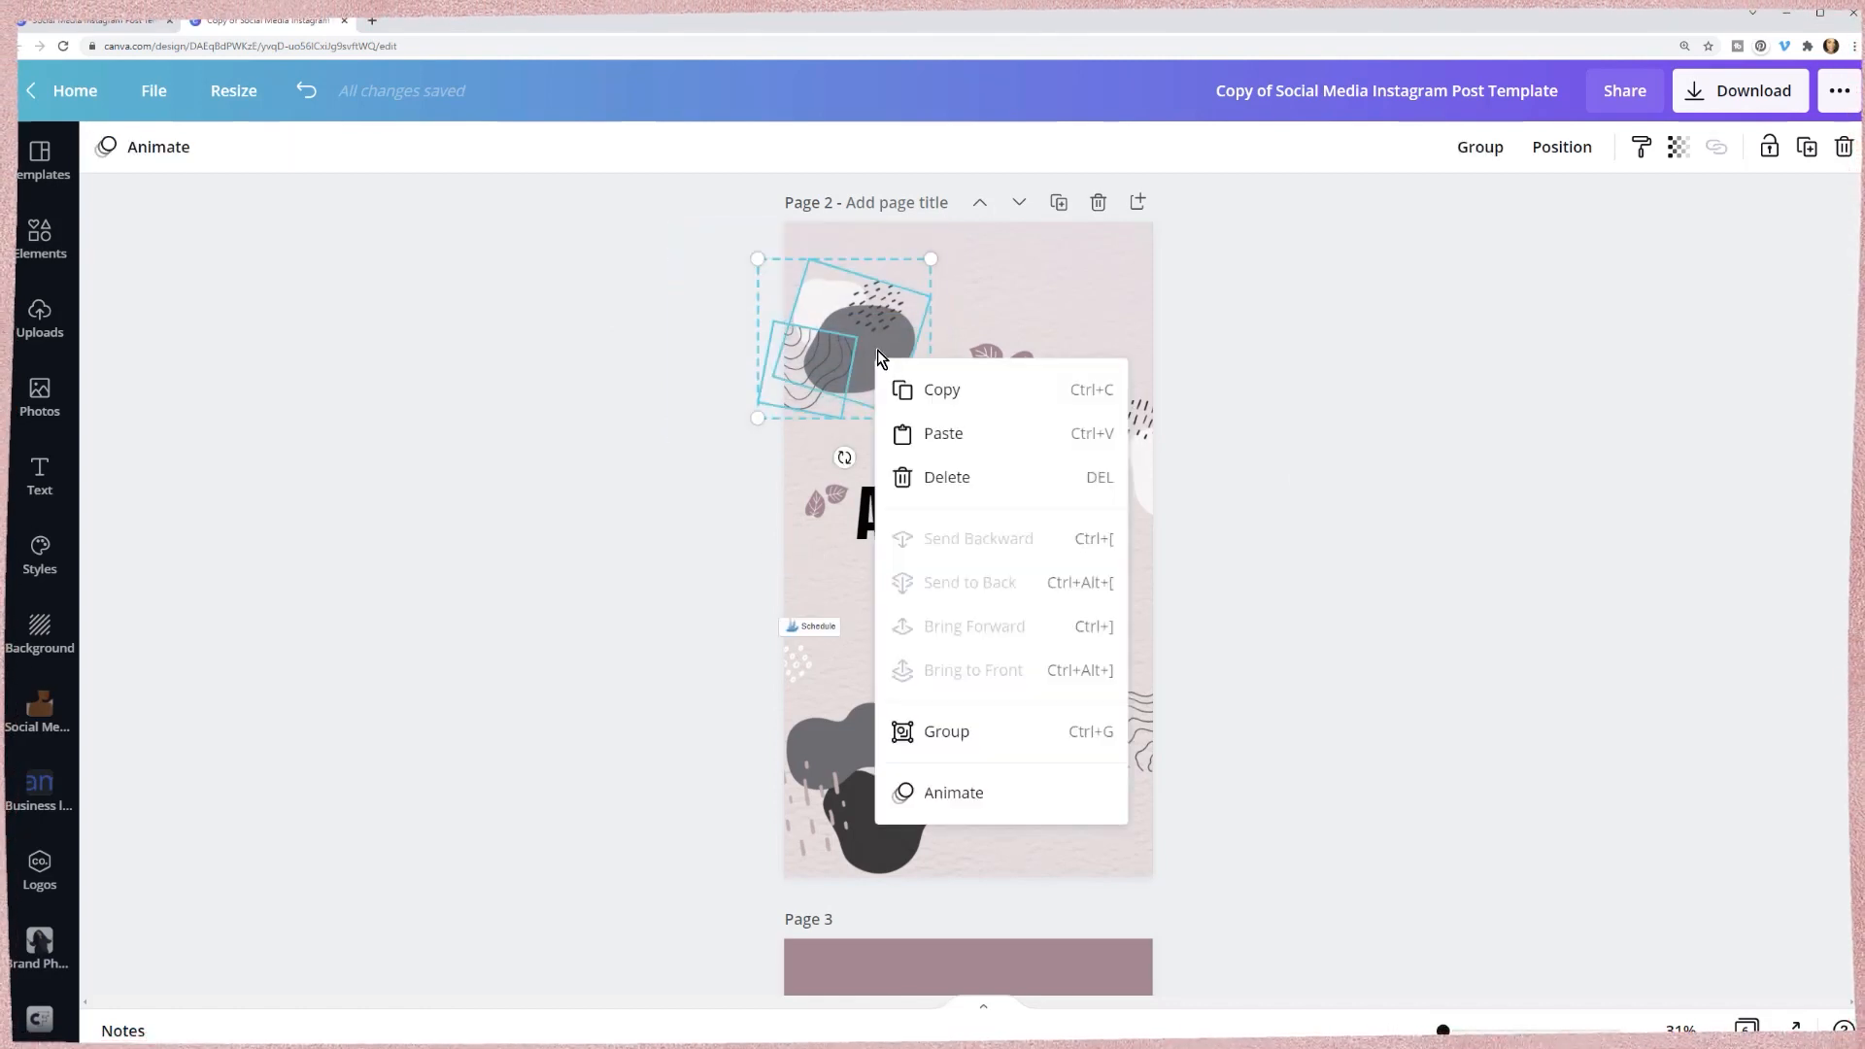
{"action": "left_click", "coordinate": [960, 744]}
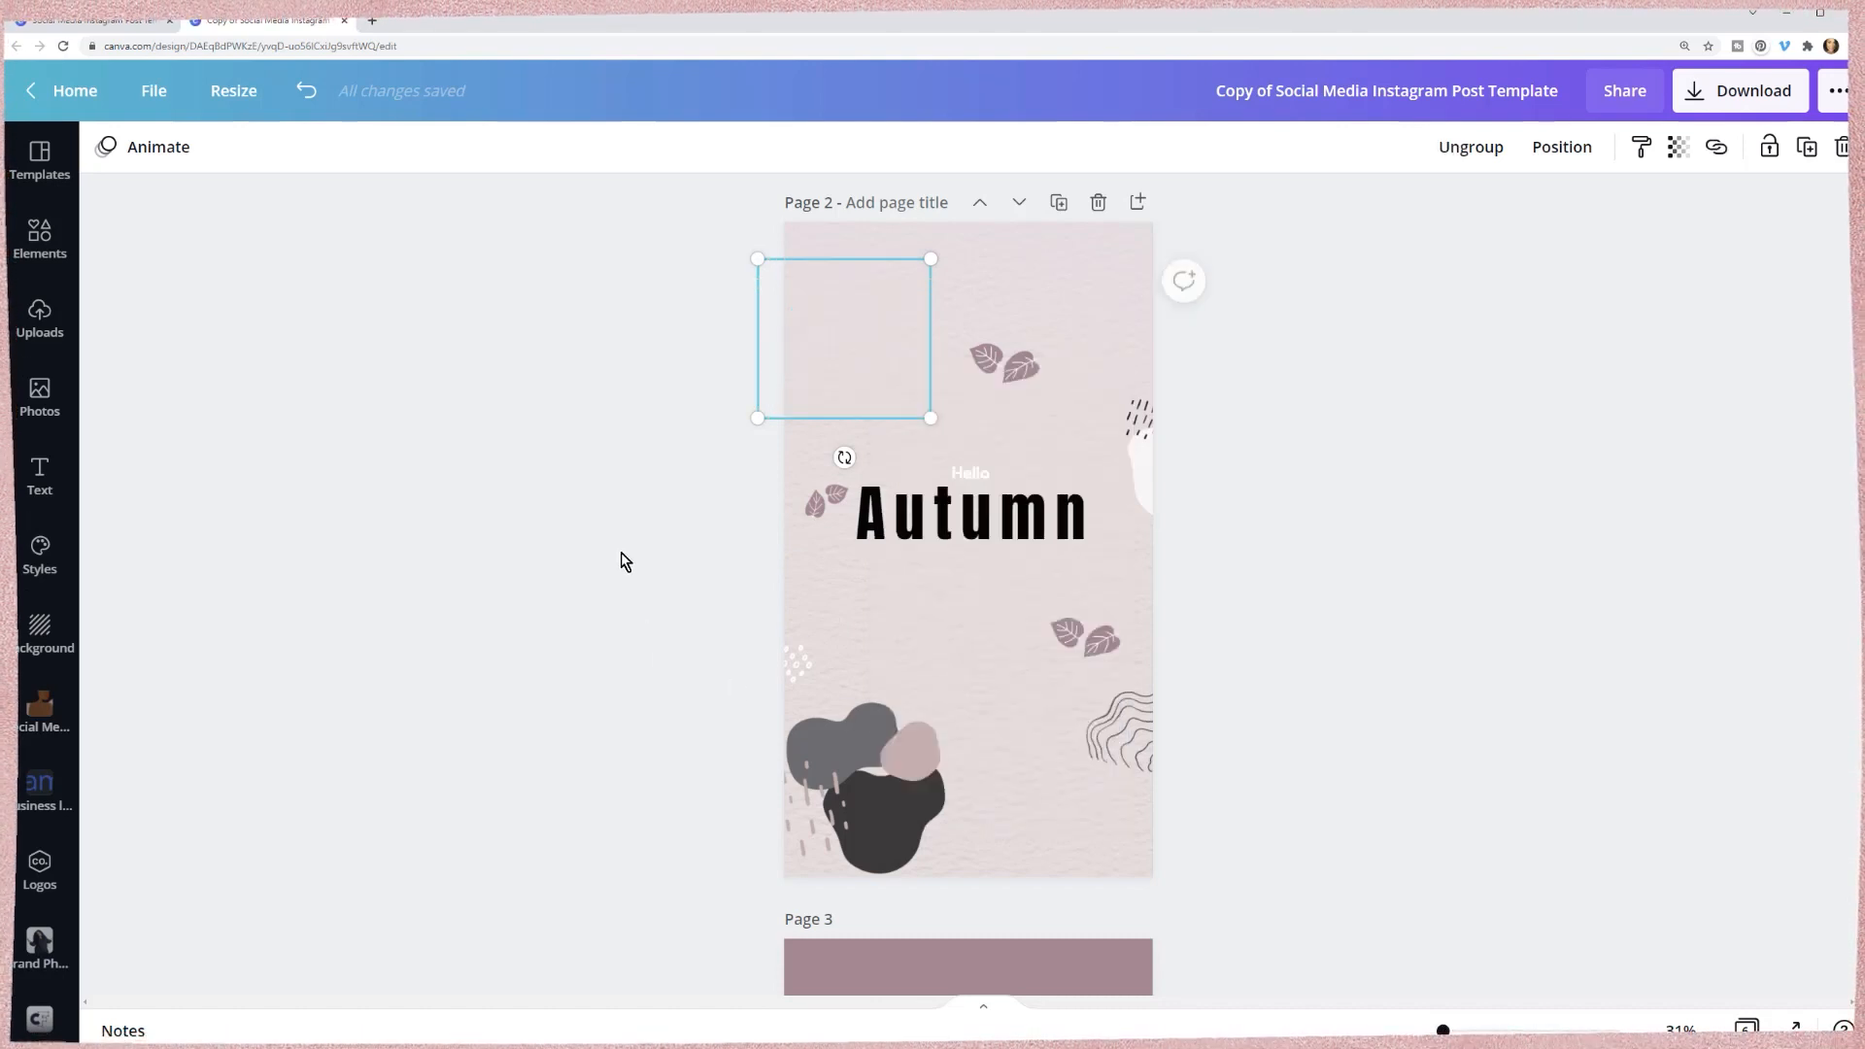
{"action": "left_click", "coordinate": [641, 524]}
{"action": "left_click", "coordinate": [896, 350]}
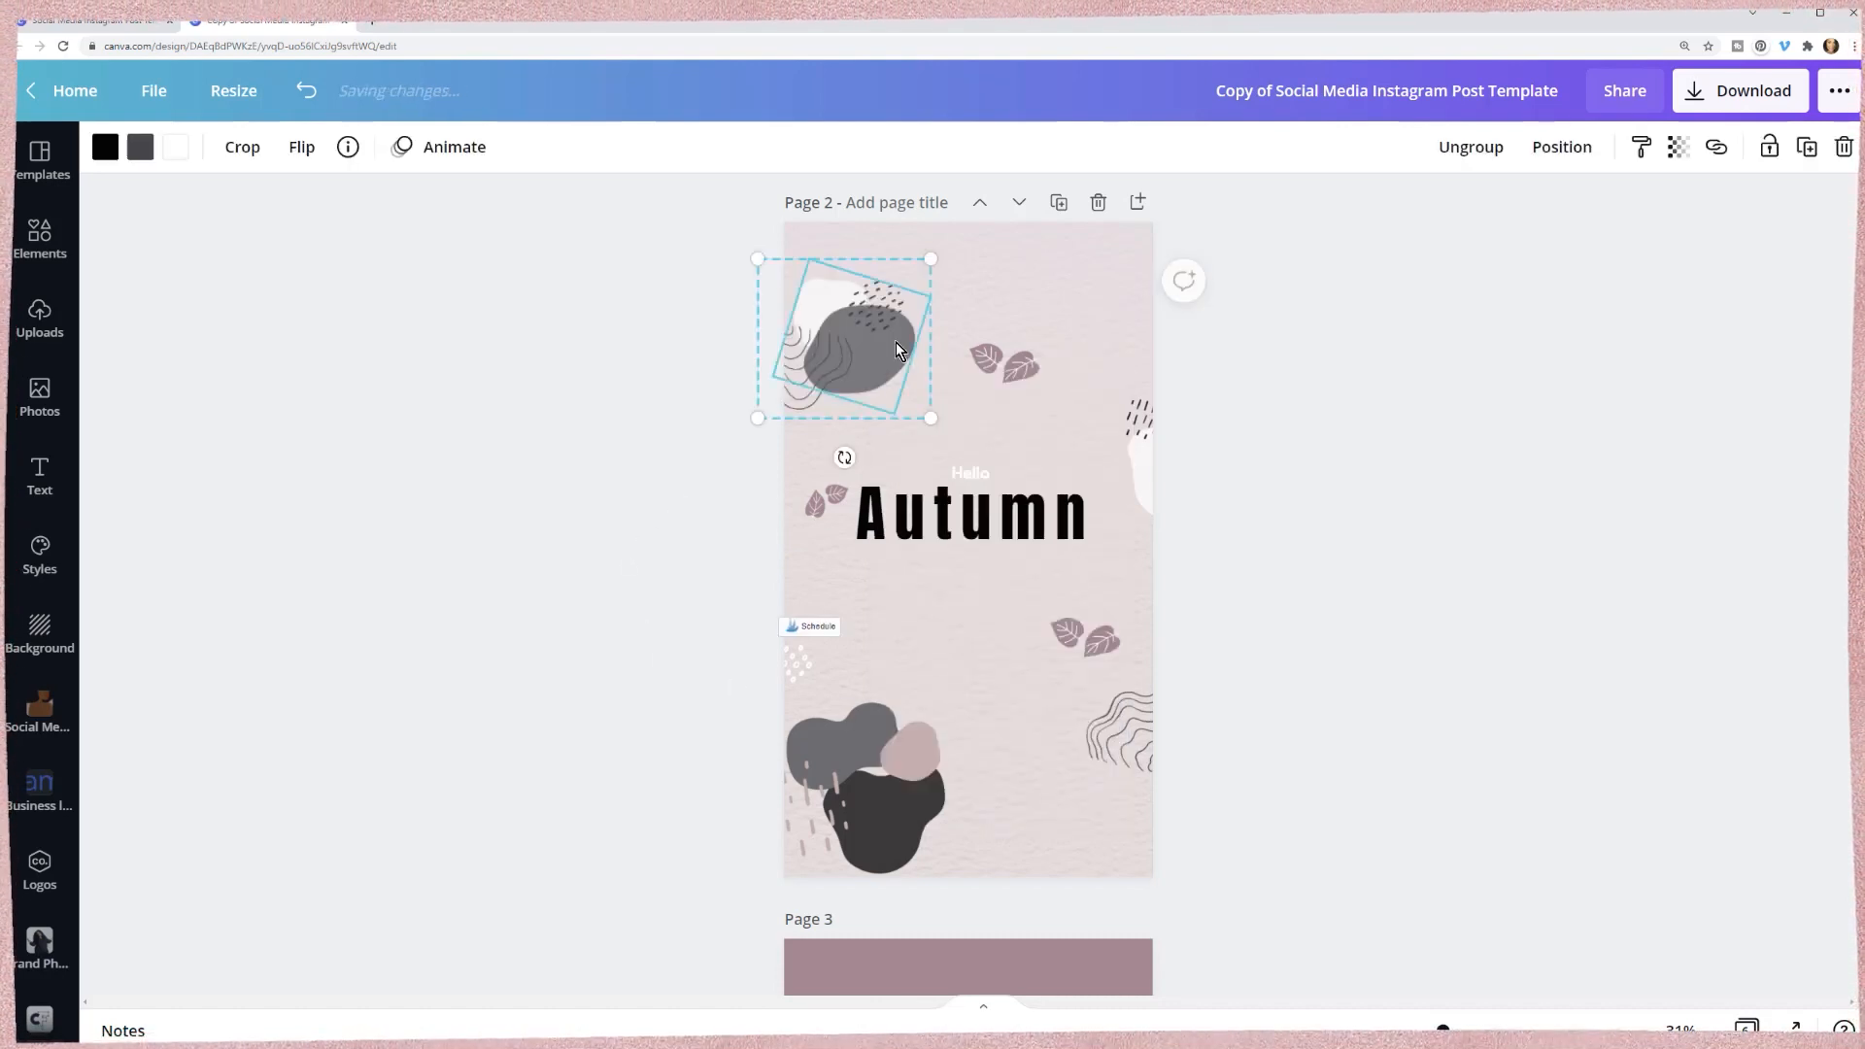
{"action": "left_click", "coordinate": [649, 428]}
{"action": "left_click", "coordinate": [826, 380]}
{"action": "right_click", "coordinate": [827, 386]}
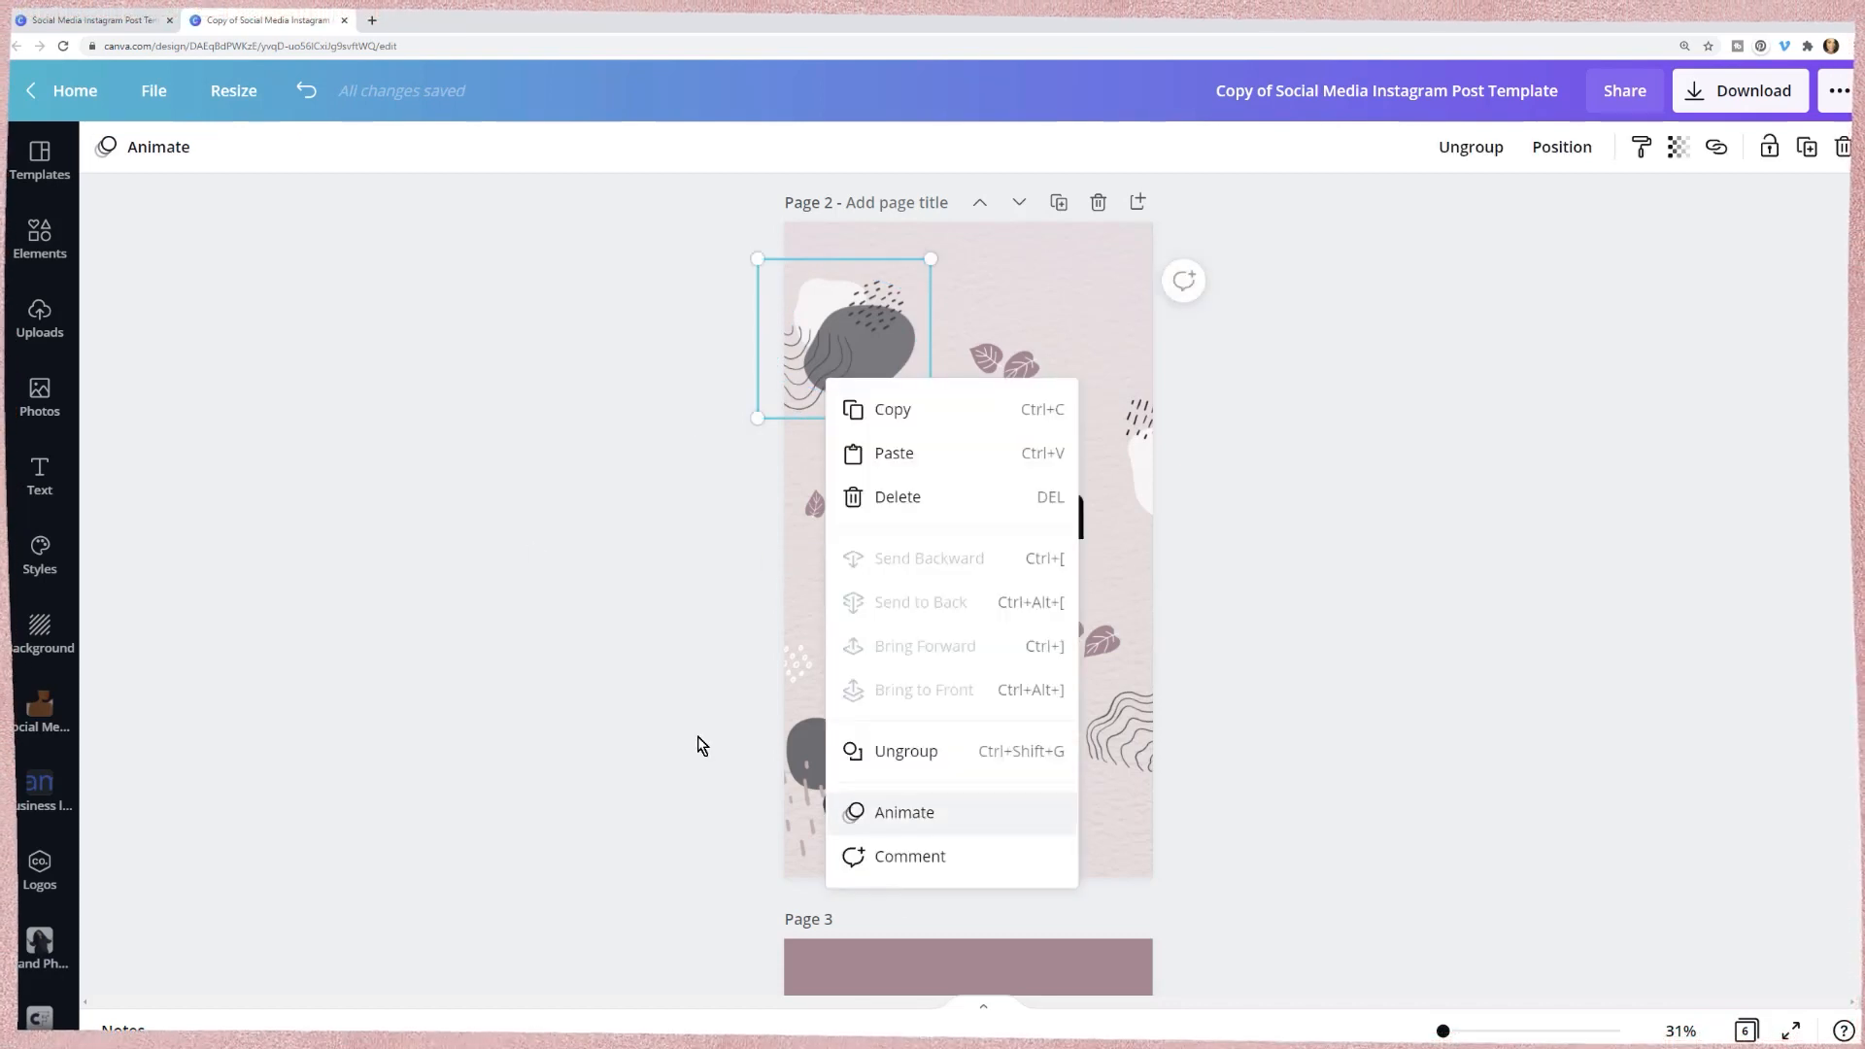
{"action": "left_click", "coordinate": [640, 550]}
- Enlarge the grouped grey blob and wavy lines on page 2 and move them into the page's upper-left corner
{"action": "left_click", "coordinate": [866, 316]}
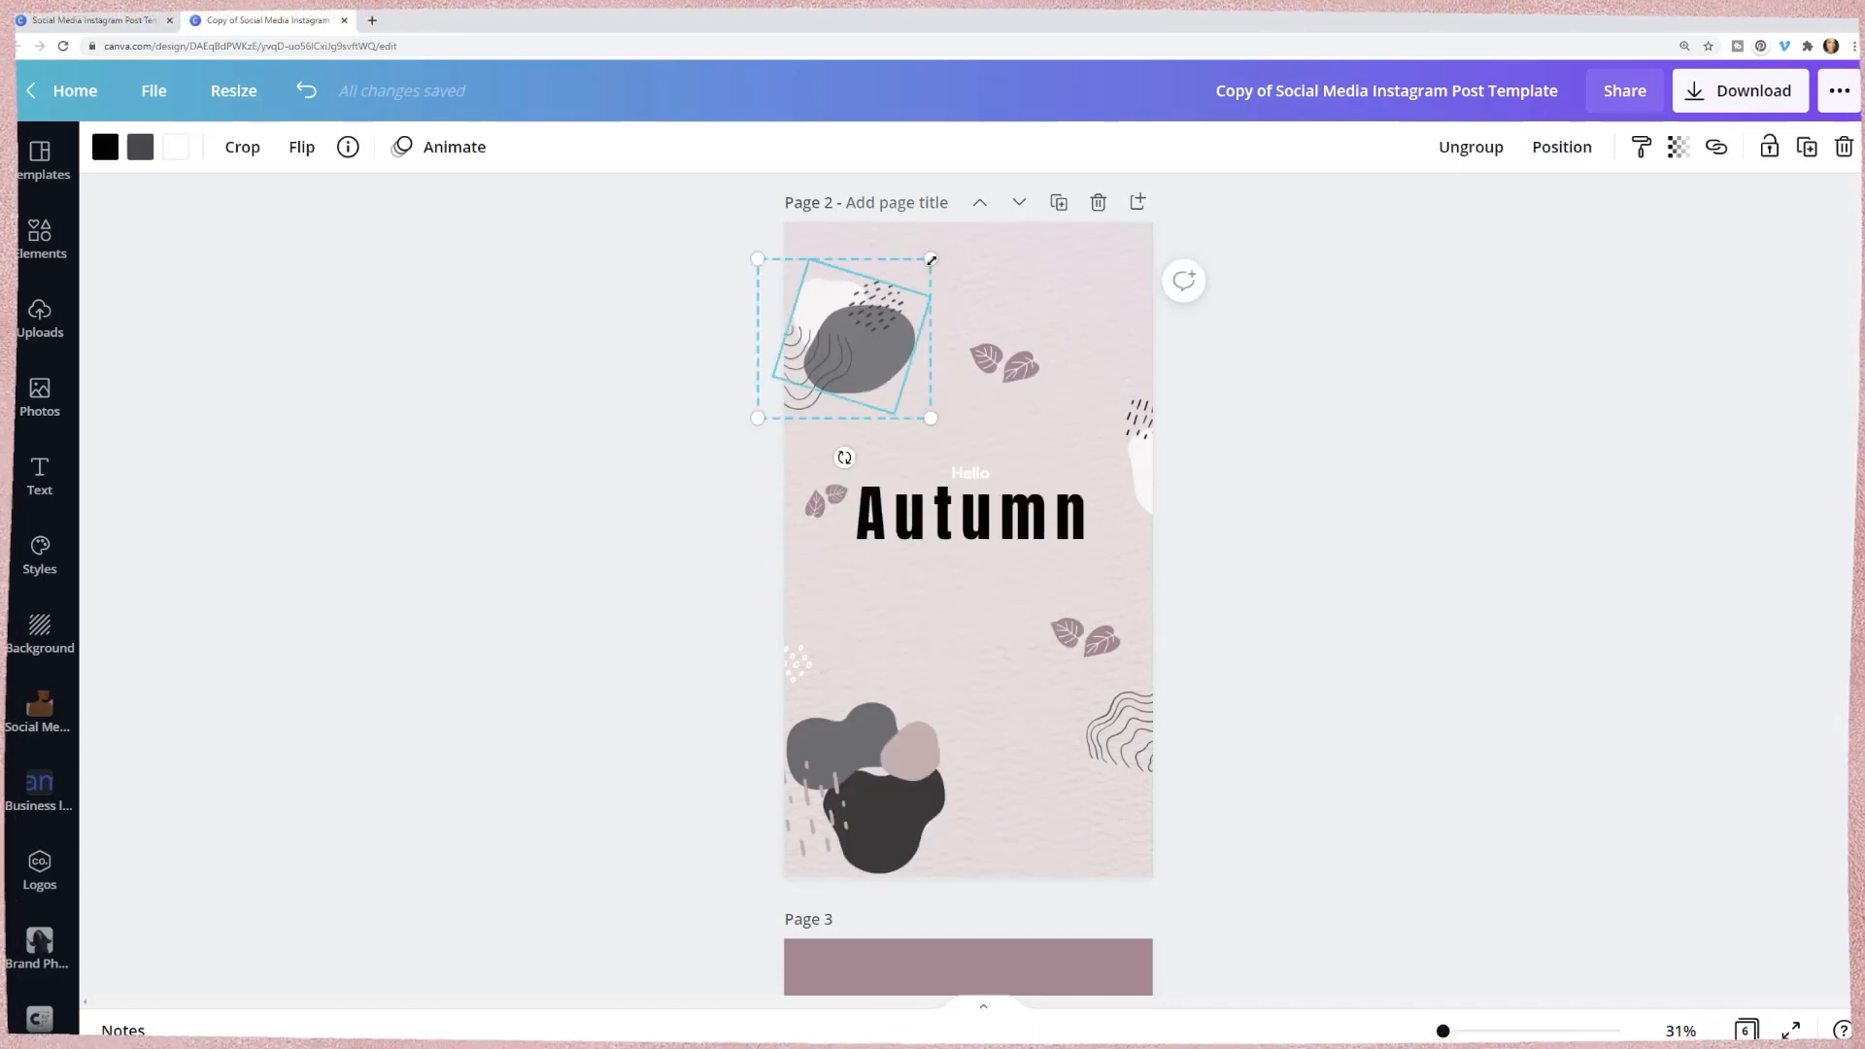
{"action": "left_click_drag", "start_coordinate": [931, 261], "coordinate": [998, 197]}
{"action": "left_click_drag", "start_coordinate": [917, 340], "coordinate": [884, 277]}
{"action": "left_click", "coordinate": [1418, 345]}
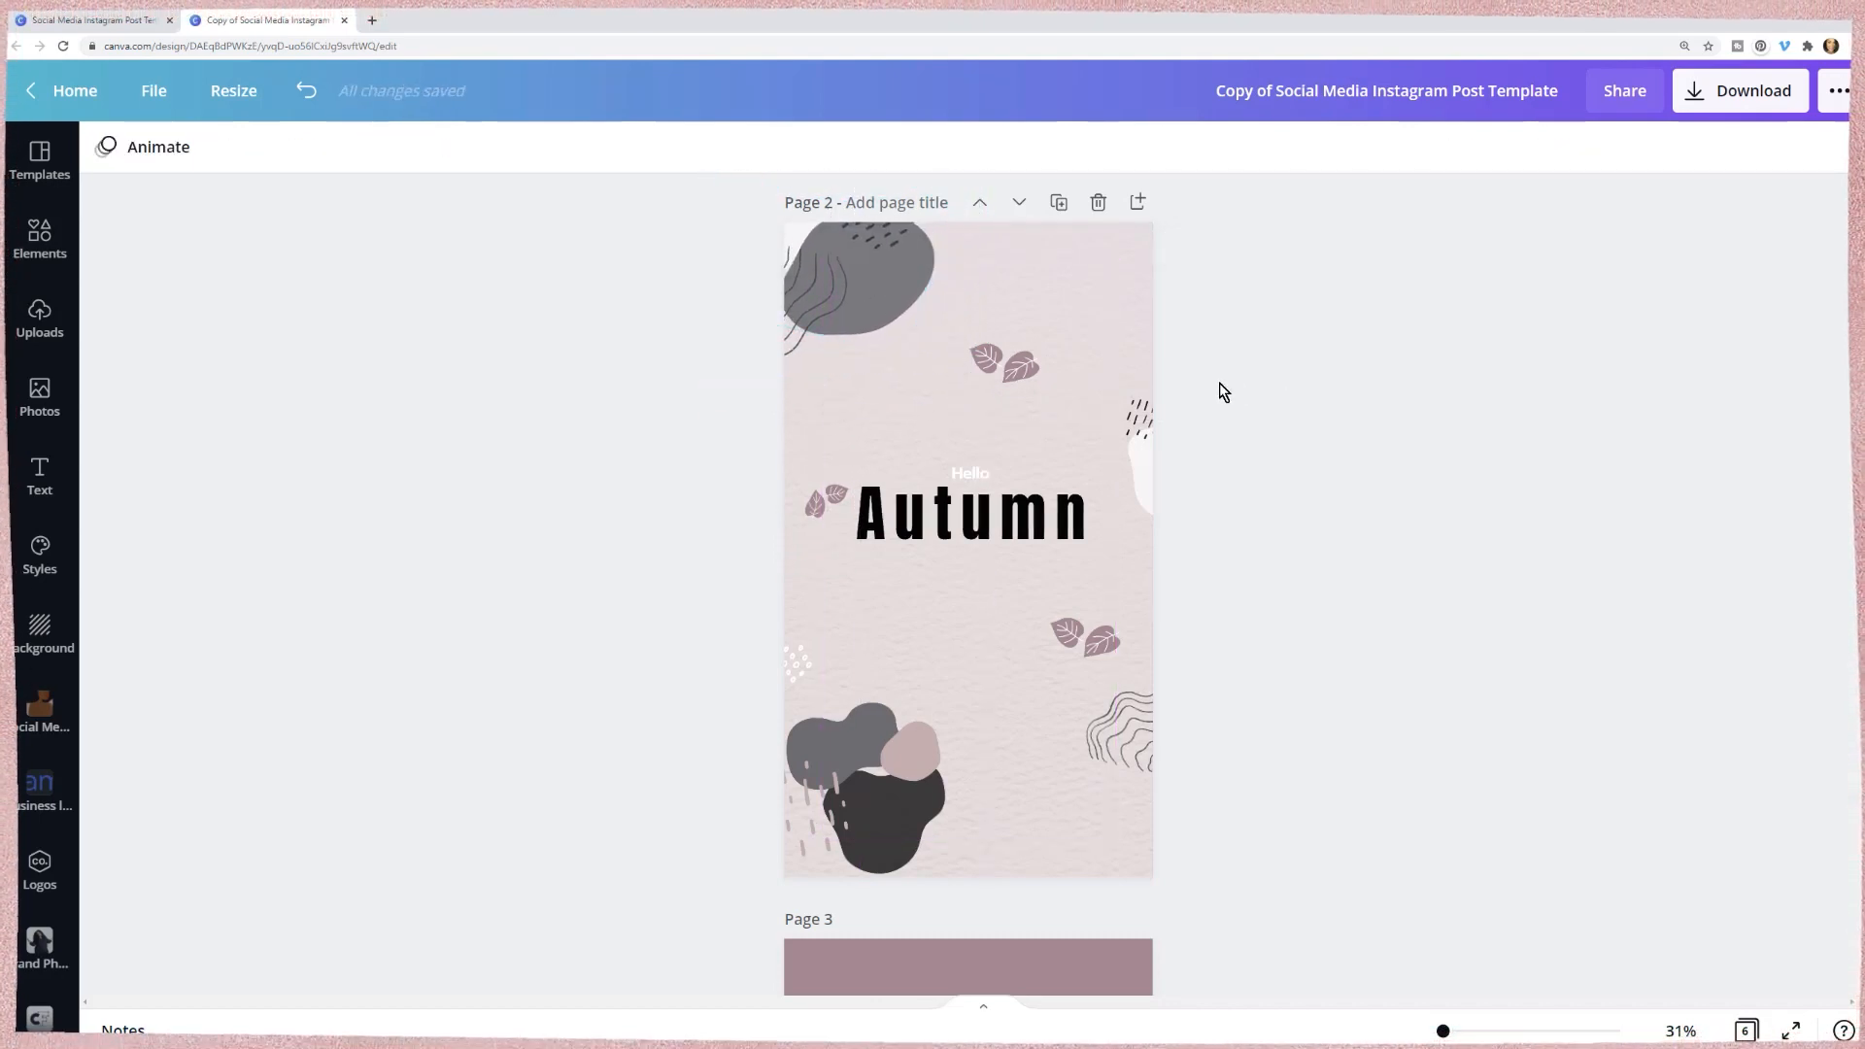
- On page 2, move the upper leaves toward the top-right corner and the lower leaves with the wavy lines toward the bottom-right corner
{"action": "left_click_drag", "start_coordinate": [1046, 328], "coordinate": [1099, 245]}
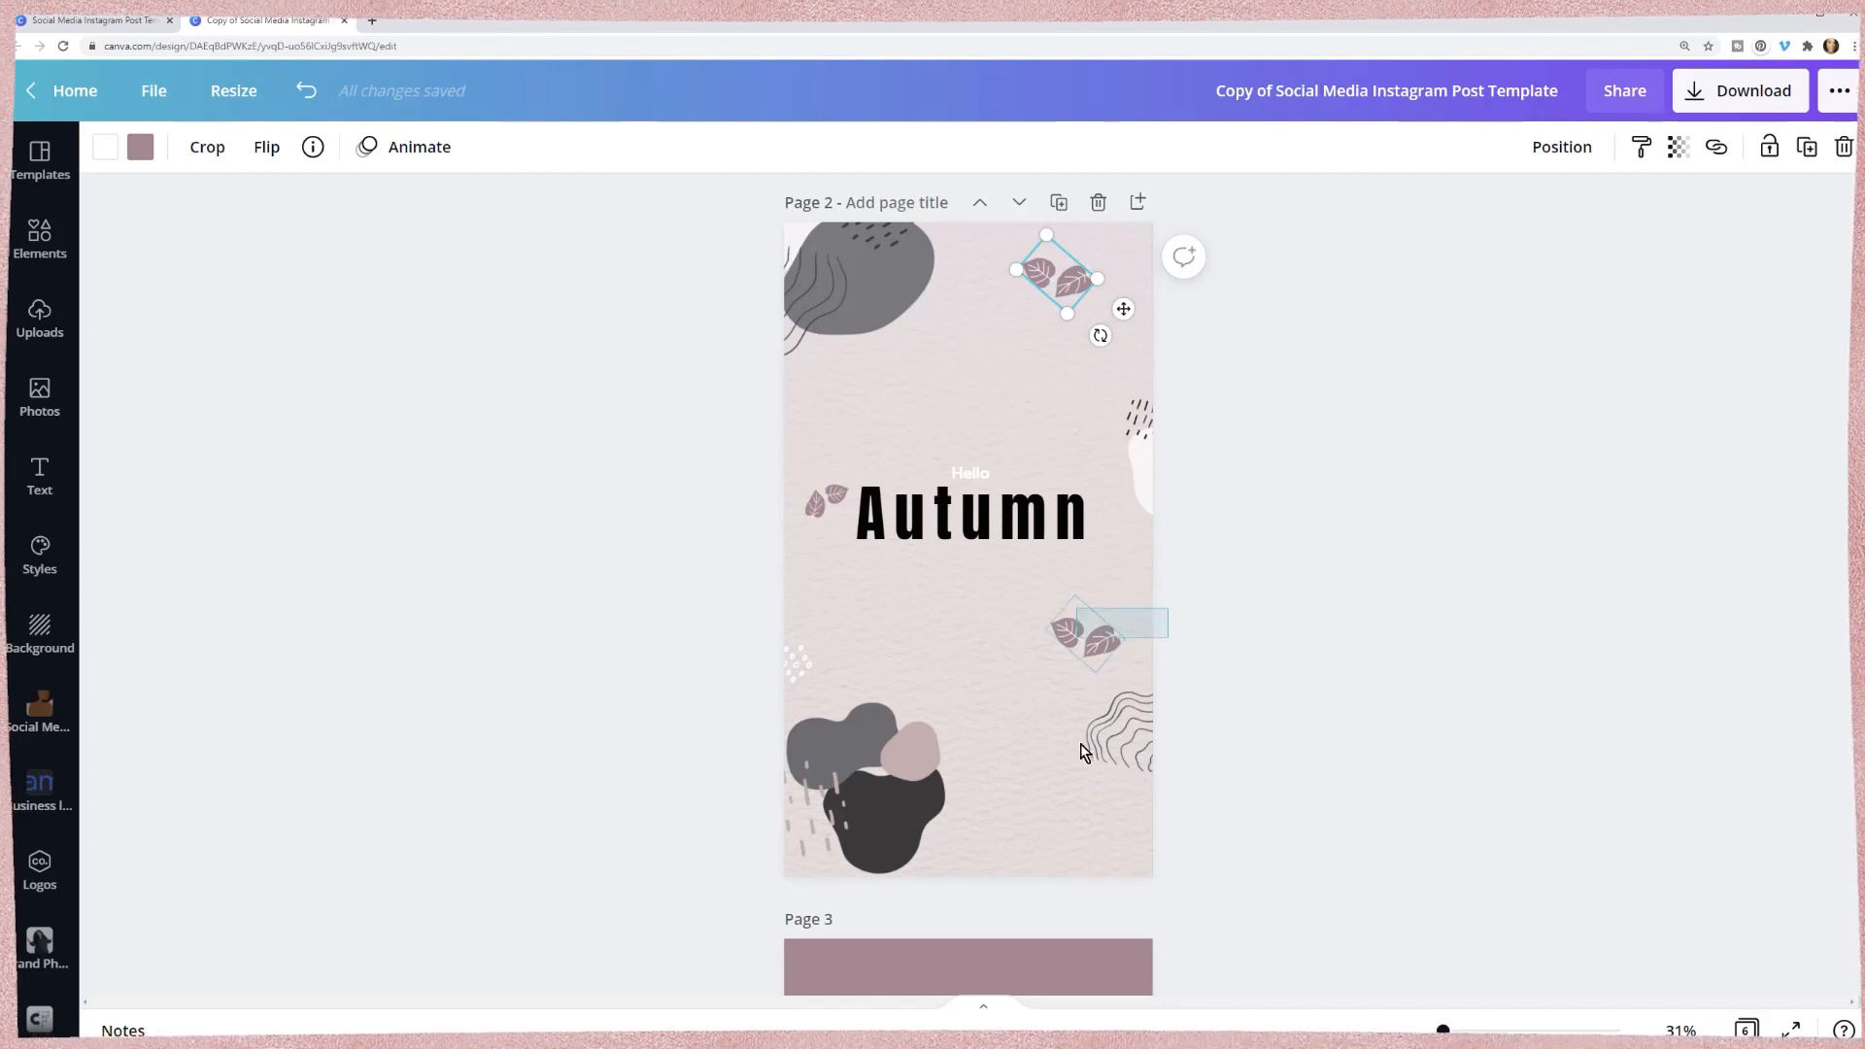
{"action": "mouse_move", "coordinate": [1081, 745]}
{"action": "left_mouse_down"}
{"action": "mouse_move", "coordinate": [1088, 767]}
{"action": "mouse_move", "coordinate": [1105, 748]}
{"action": "mouse_move", "coordinate": [1127, 854]}
{"action": "left_mouse_up"}
{"action": "left_click", "coordinate": [764, 721]}
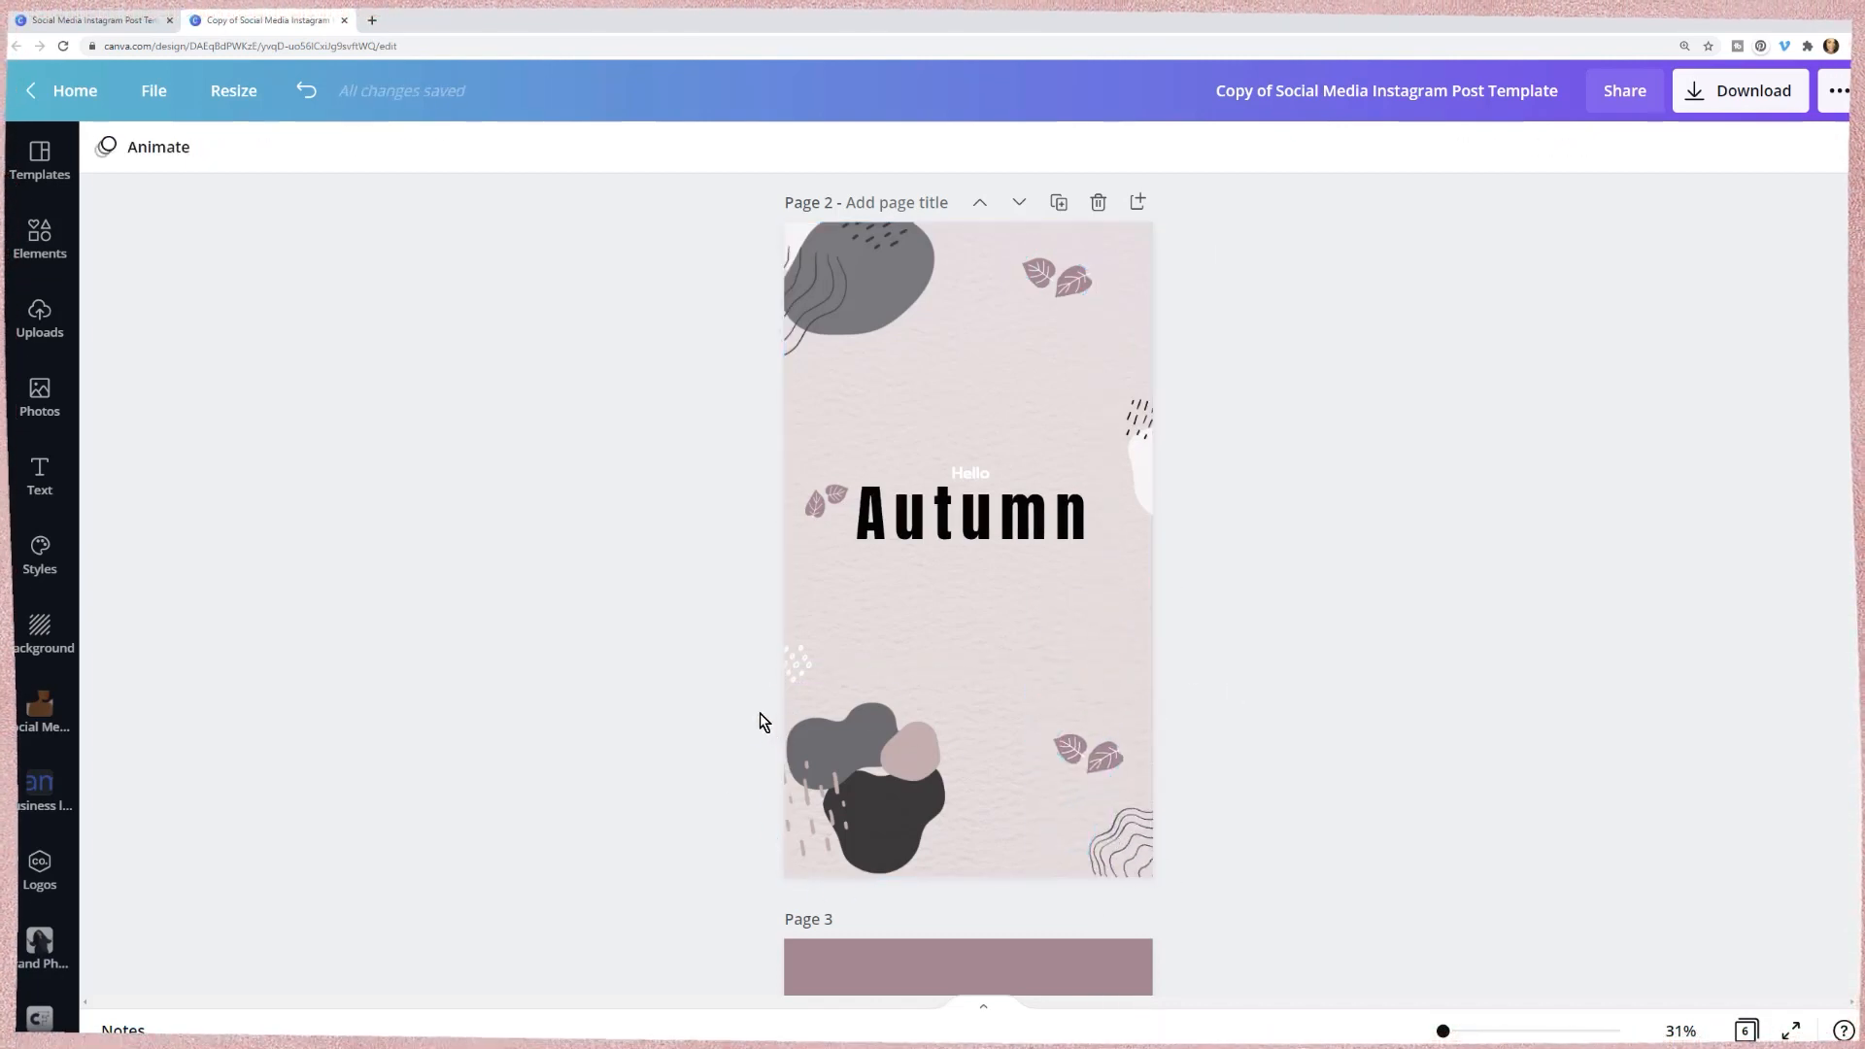
- Enlarge page 2's lower blob cluster, rotate it to 45° and move it into the bottom-left corner
{"action": "left_click", "coordinate": [772, 712]}
{"action": "left_click_drag", "start_coordinate": [857, 918], "coordinate": [1127, 829]}
{"action": "left_click_drag", "start_coordinate": [960, 814], "coordinate": [937, 694]}
{"action": "left_click_drag", "start_coordinate": [997, 824], "coordinate": [789, 799]}
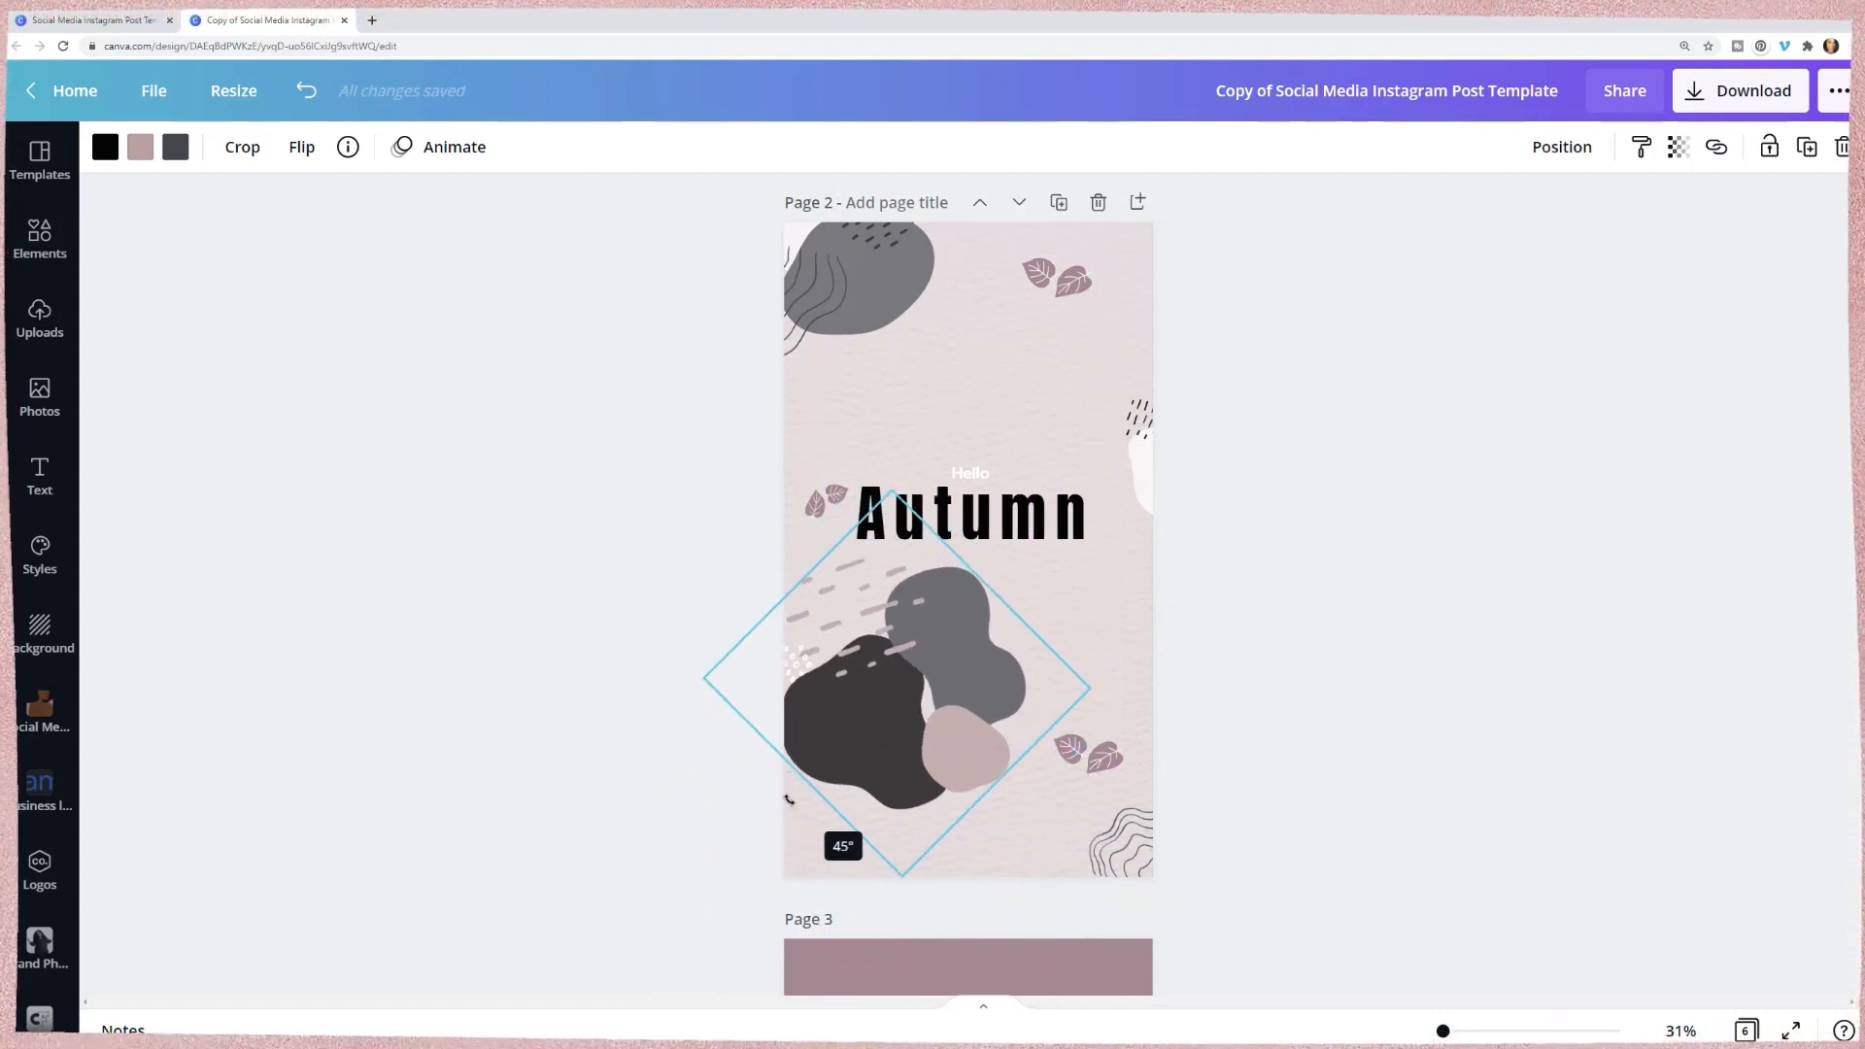
{"action": "left_click_drag", "start_coordinate": [974, 695], "coordinate": [920, 848]}
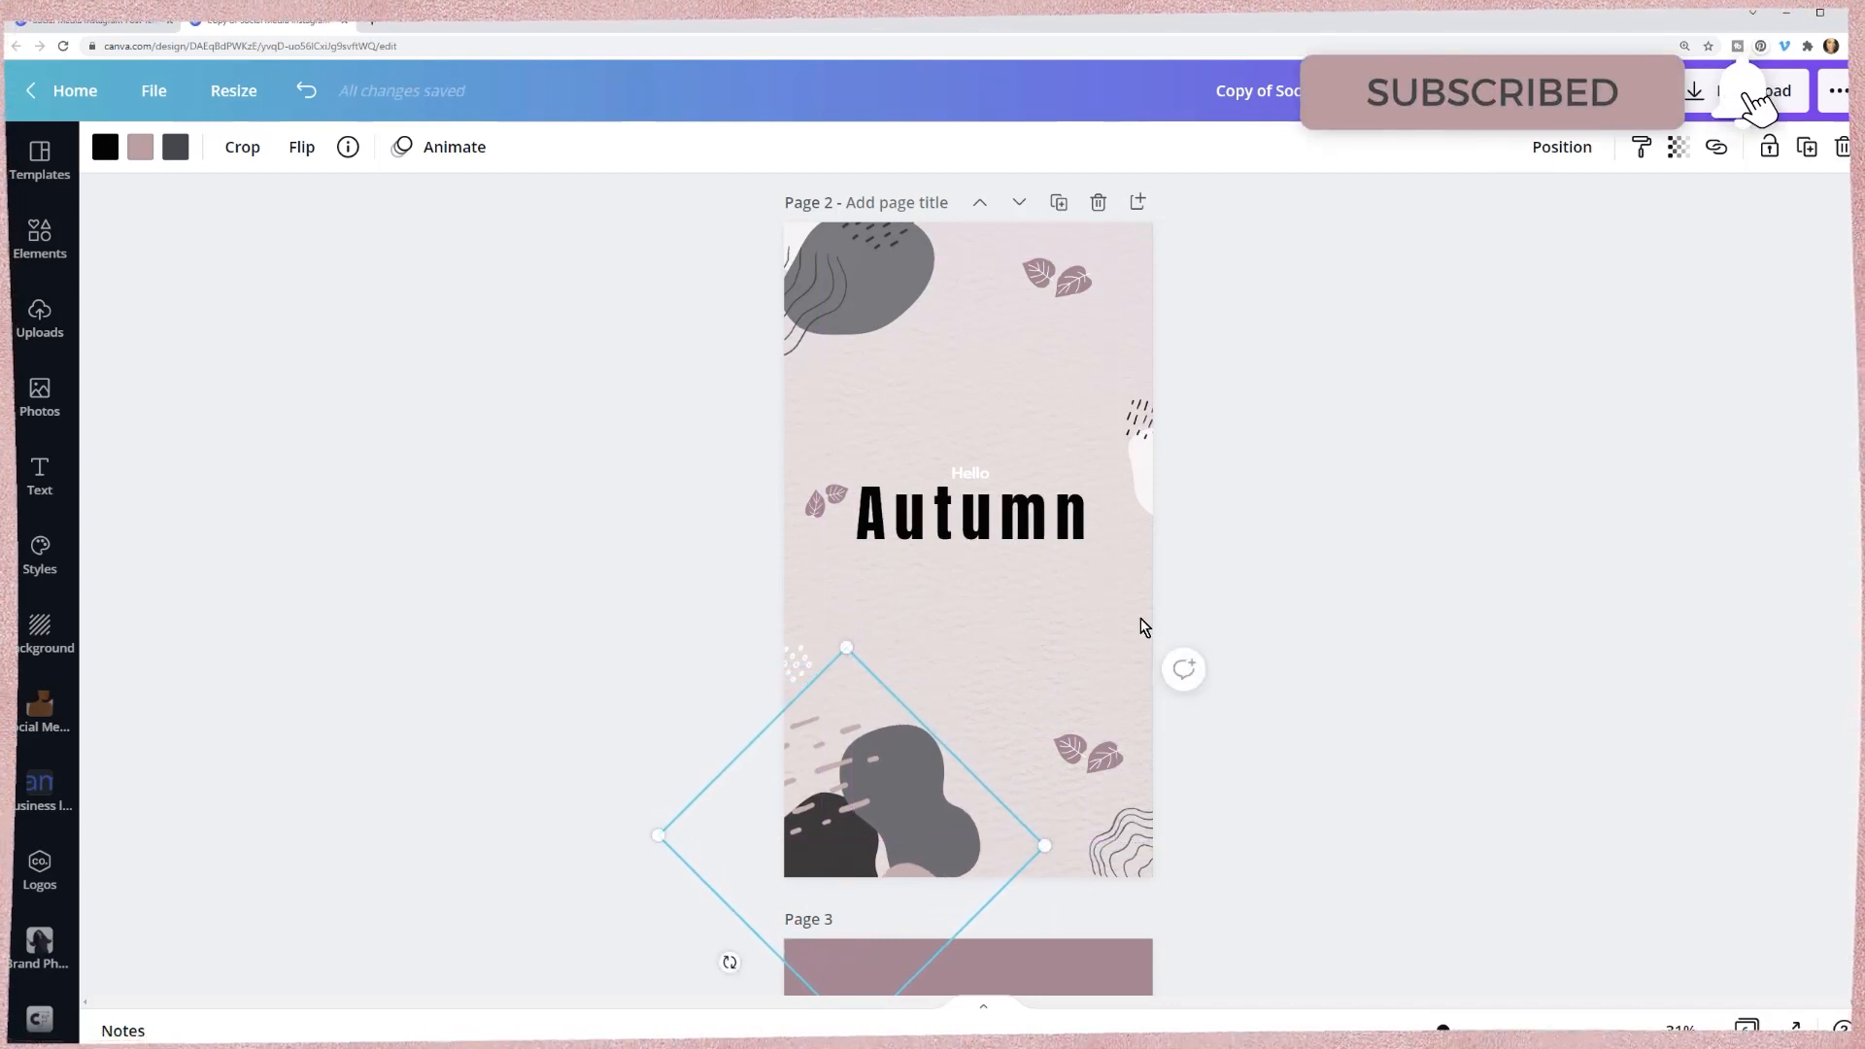
- Enlarge the white dot pattern at the left edge of page 2 to about twice its size
{"action": "left_click", "coordinate": [777, 661]}
{"action": "left_click", "coordinate": [802, 653]}
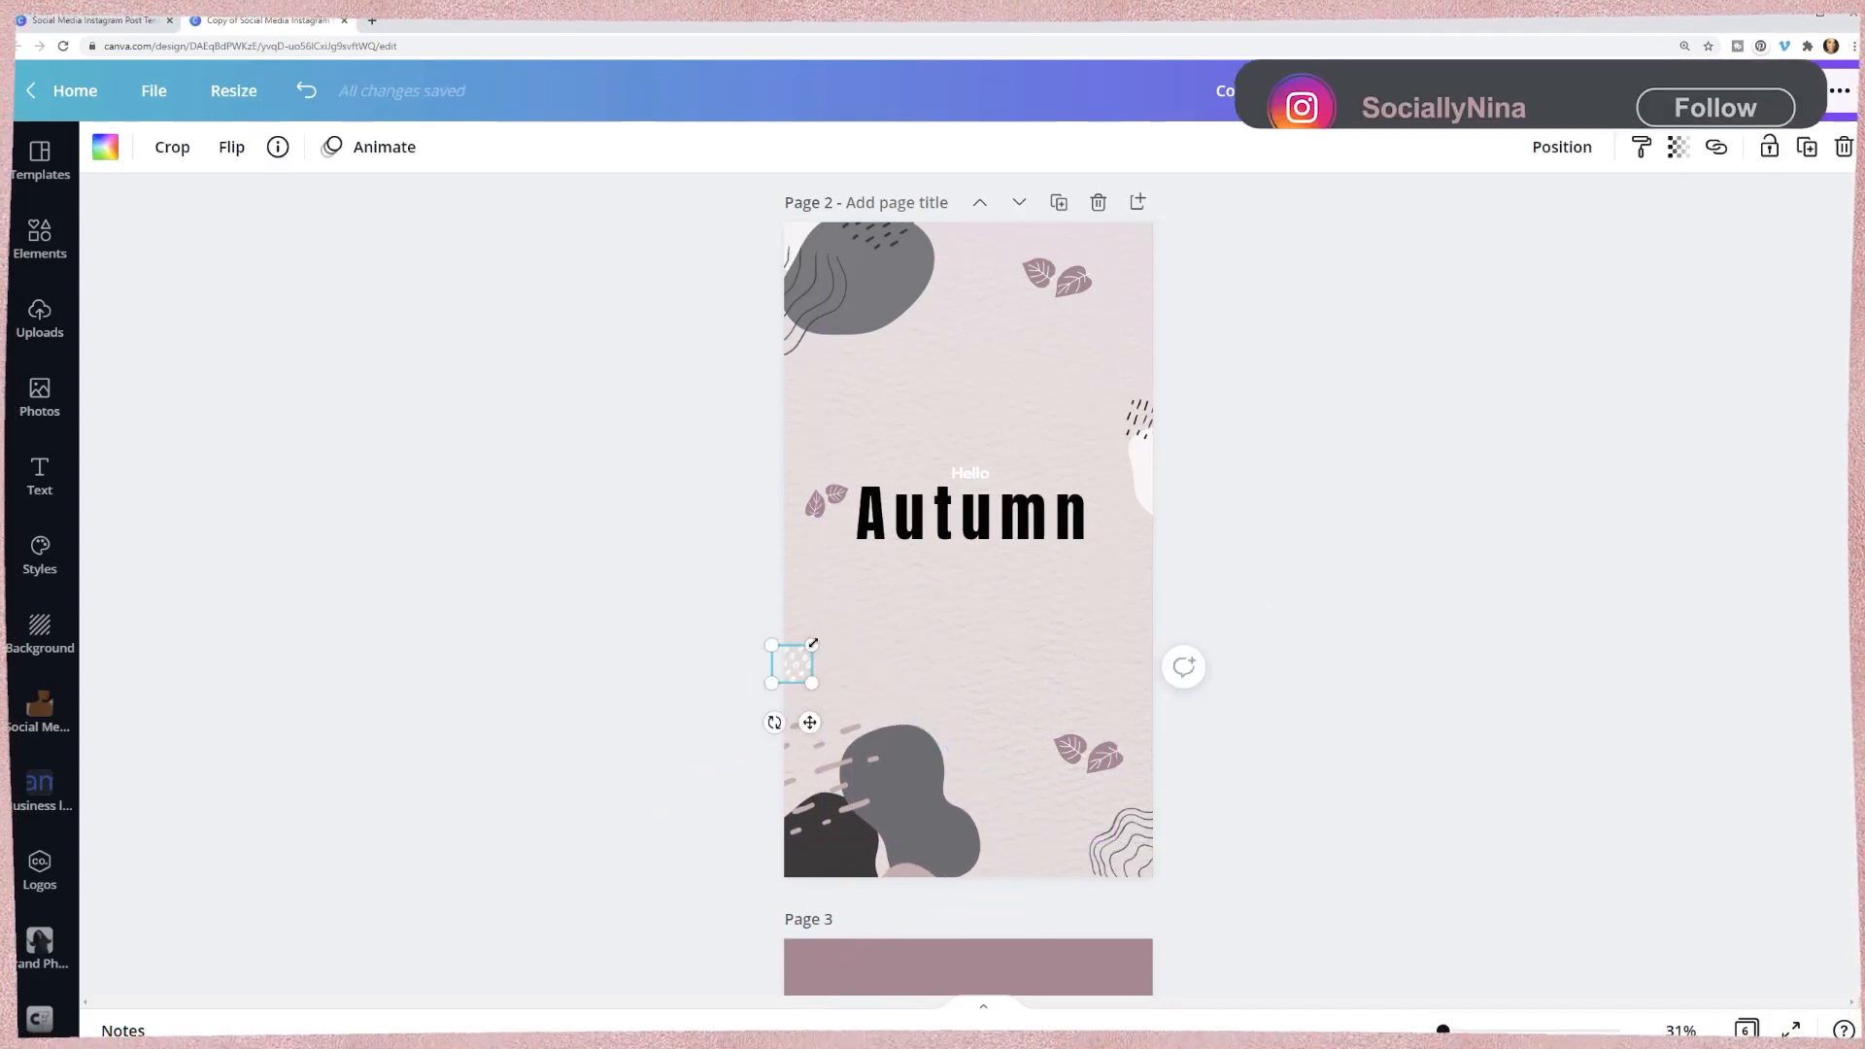
{"action": "left_click_drag", "start_coordinate": [814, 644], "coordinate": [852, 607]}
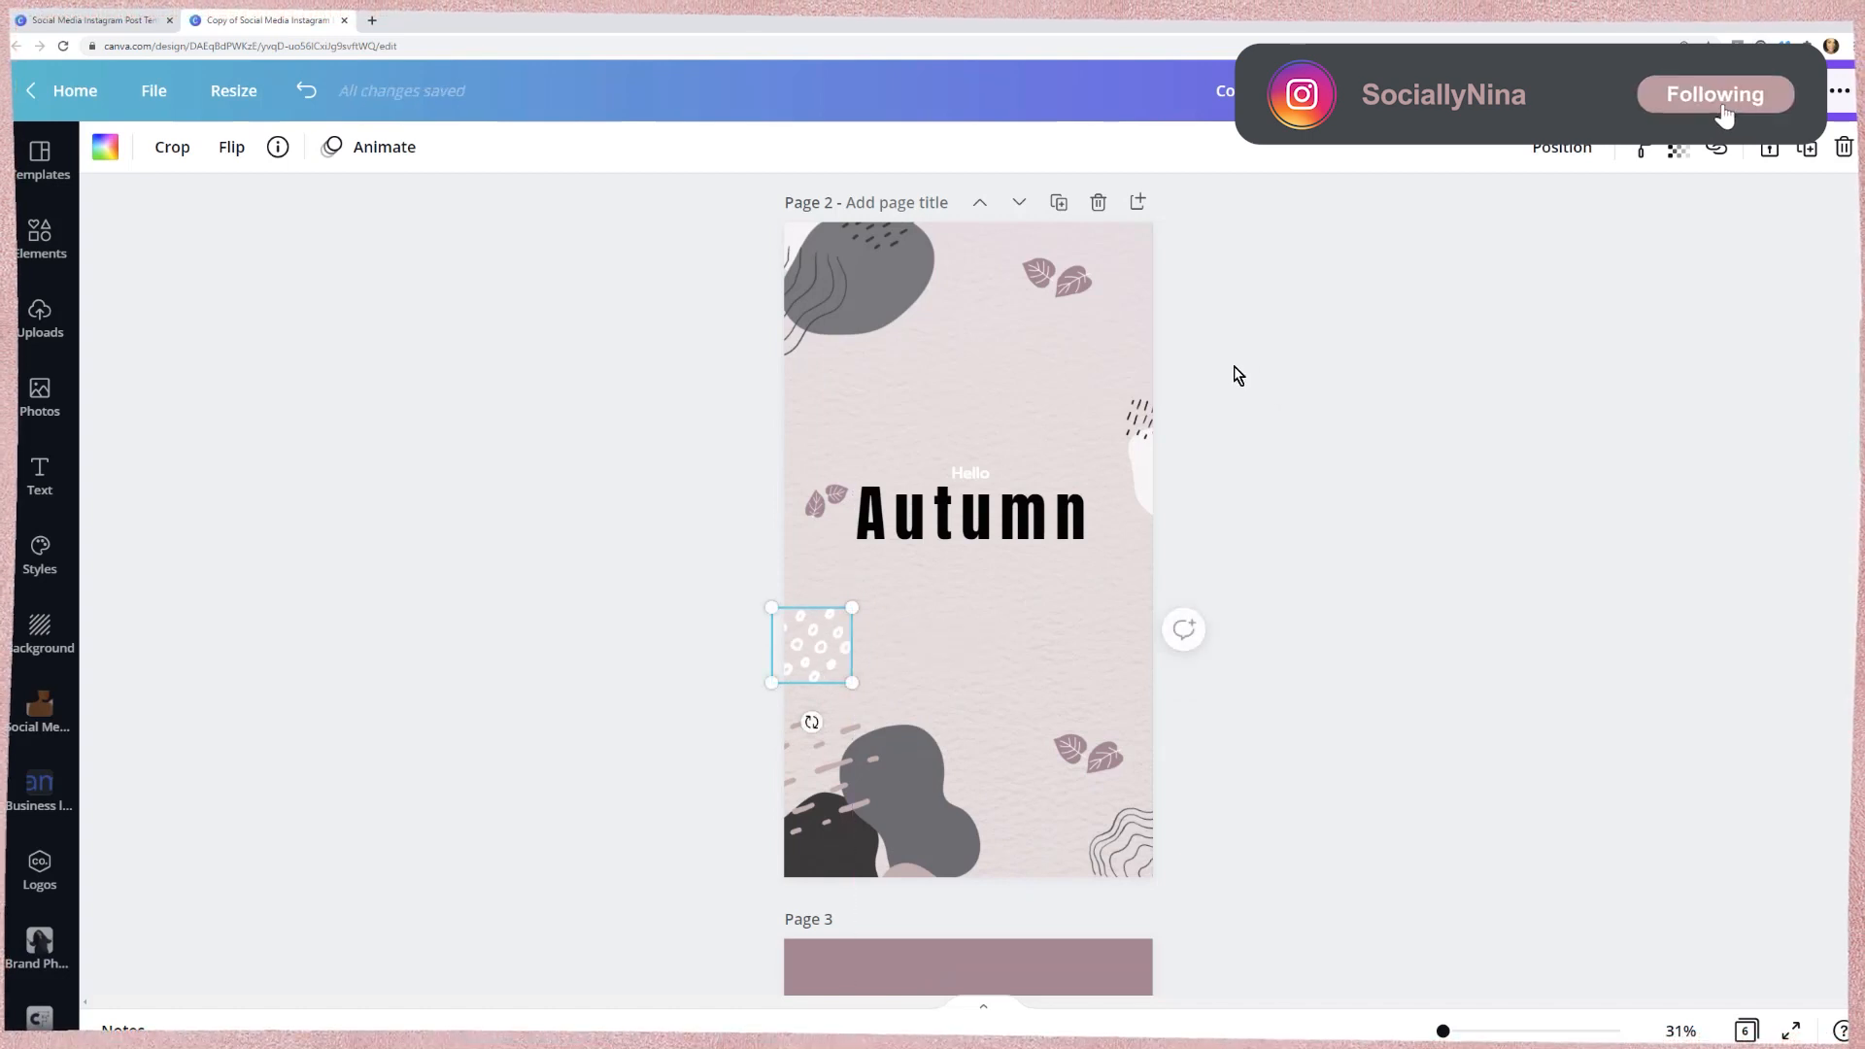
- Slightly enlarge the white shape and black dashes at page 2's right edge together and shift them down and outward
{"action": "left_click_drag", "start_coordinate": [1145, 444], "coordinate": [1146, 447]}
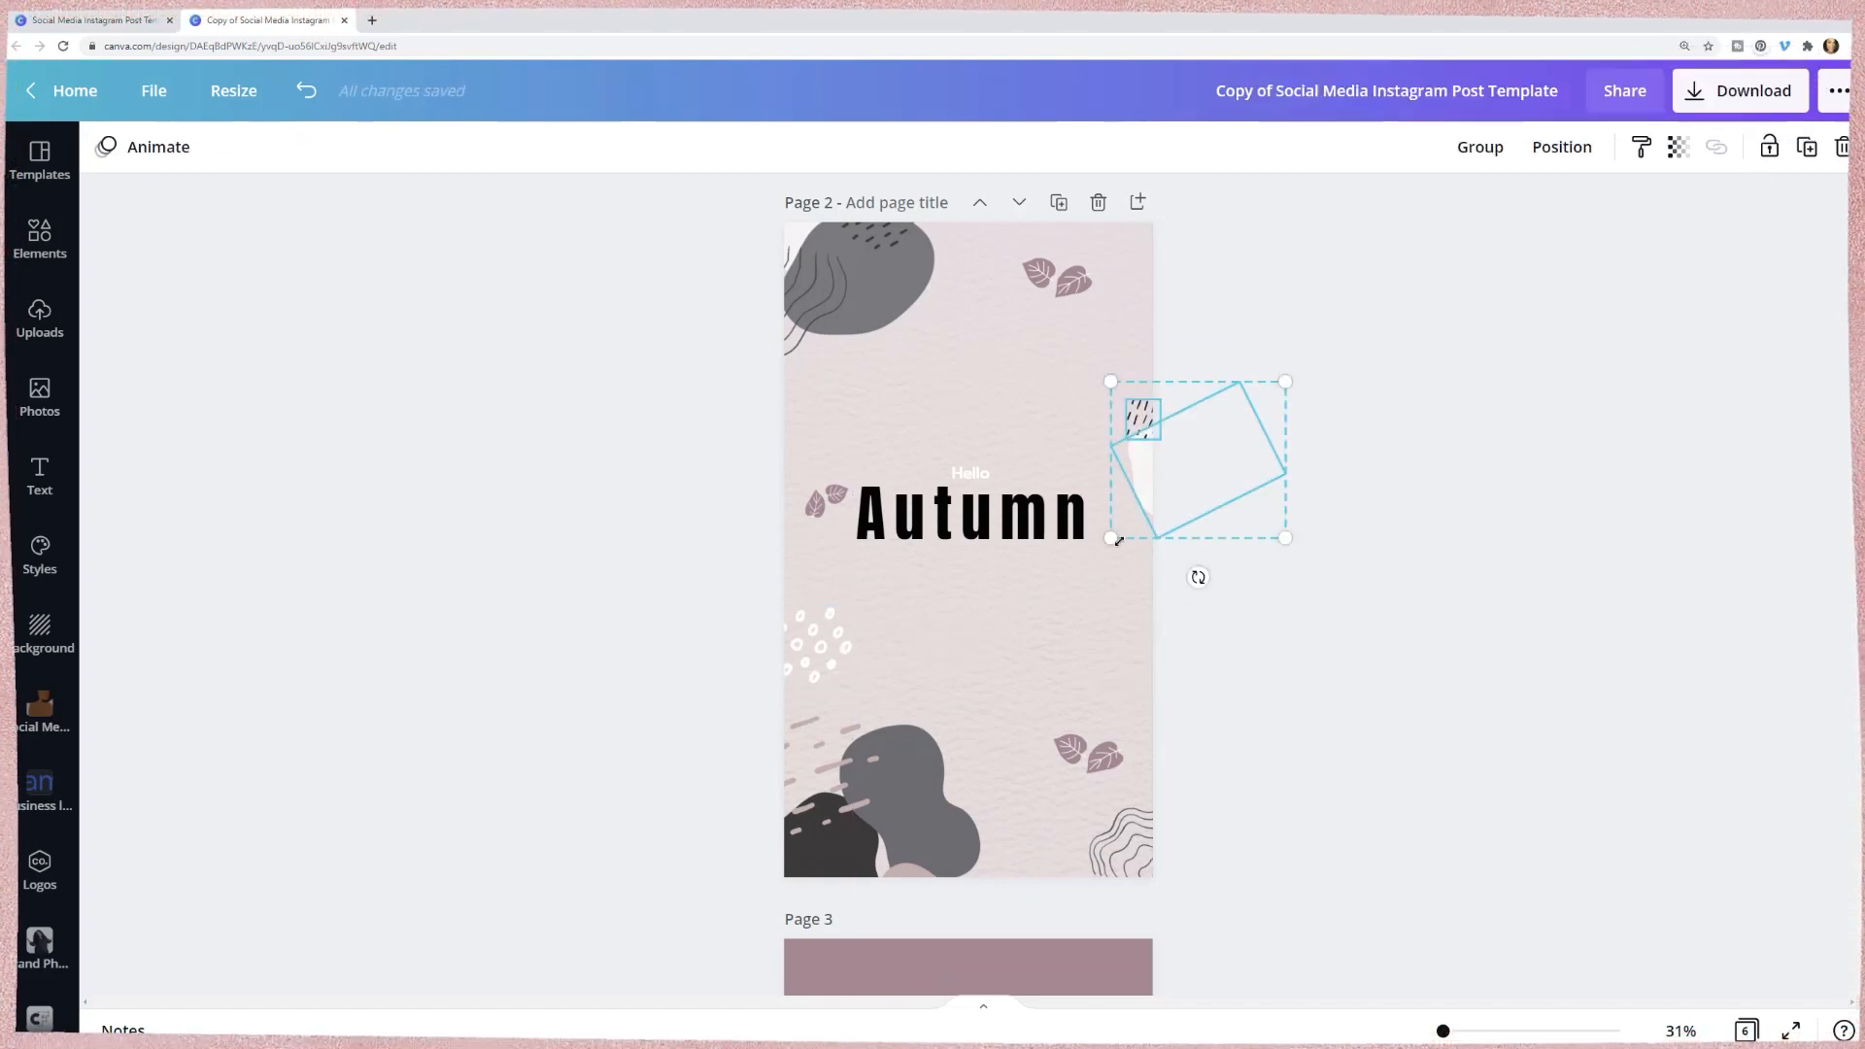
{"action": "left_click_drag", "start_coordinate": [1111, 540], "coordinate": [1086, 562]}
{"action": "left_click_drag", "start_coordinate": [1186, 482], "coordinate": [1217, 520]}
{"action": "left_click", "coordinate": [1478, 507]}
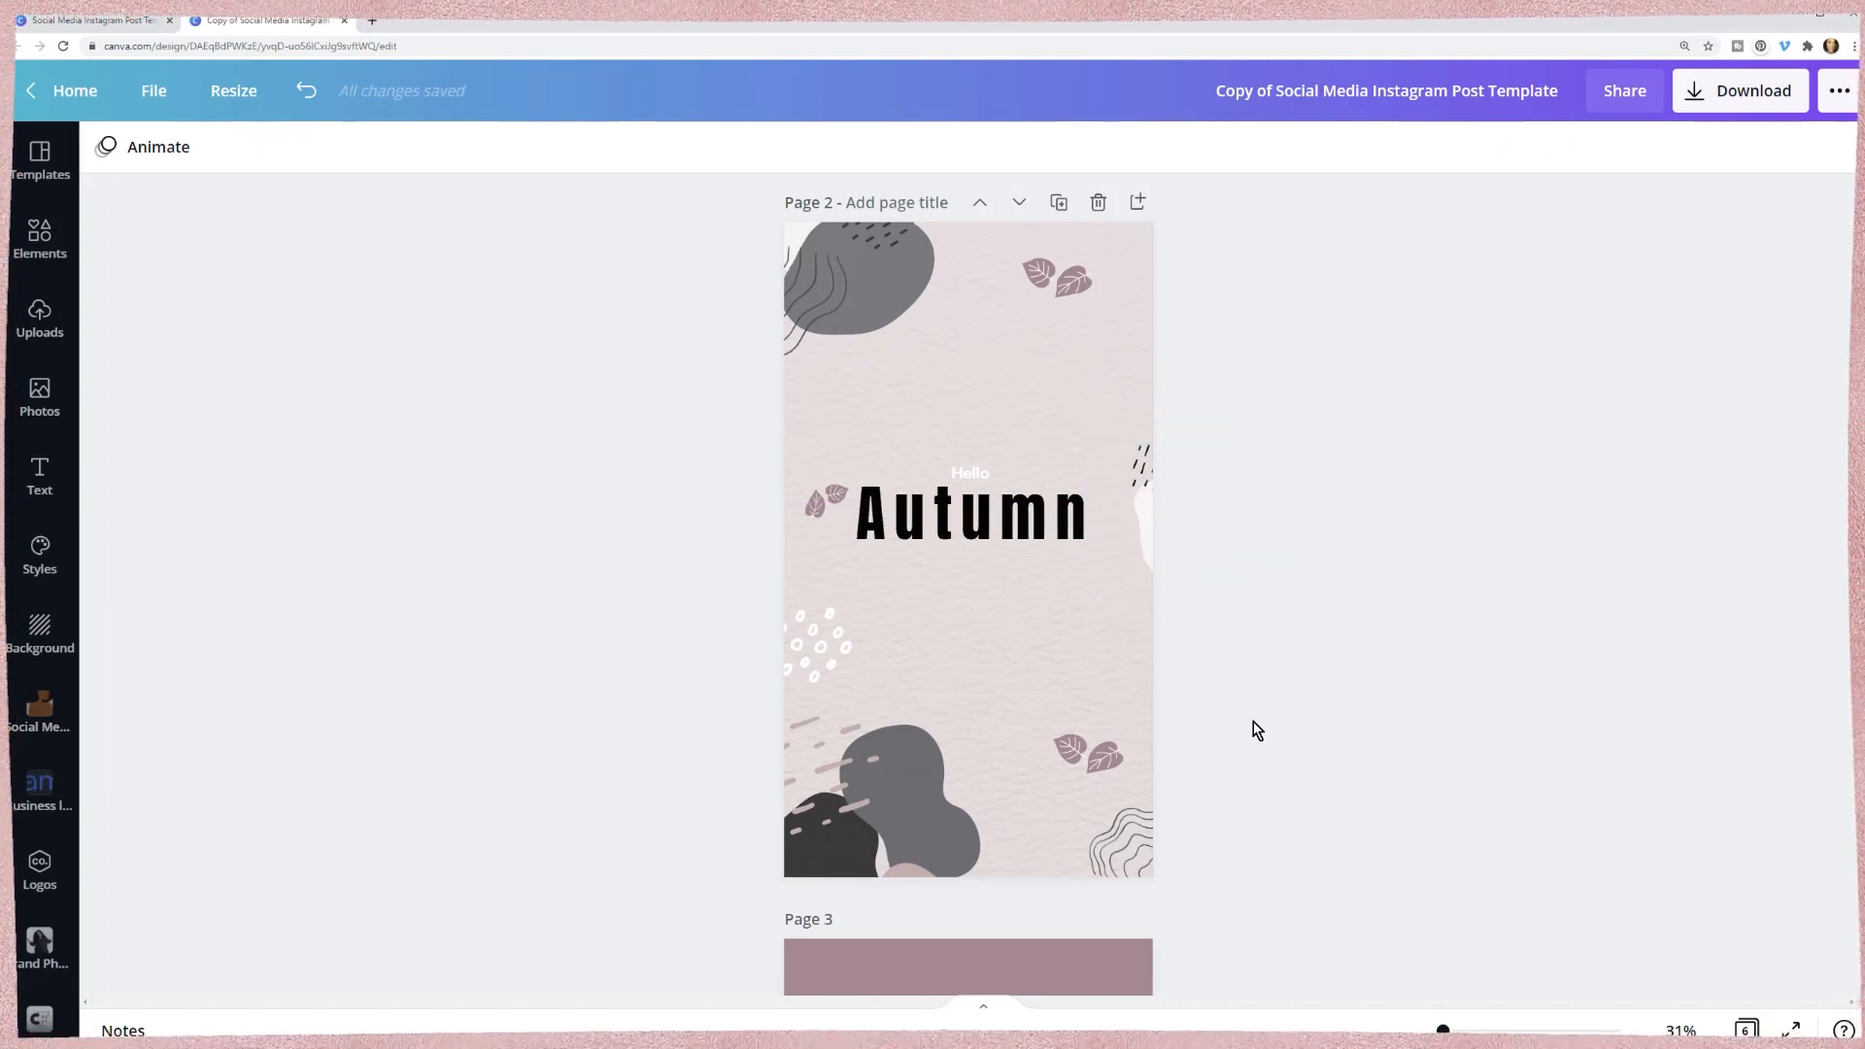
{"action": "scroll", "coordinate": [1257, 731], "scroll_direction": "down", "scroll_amount": 6}
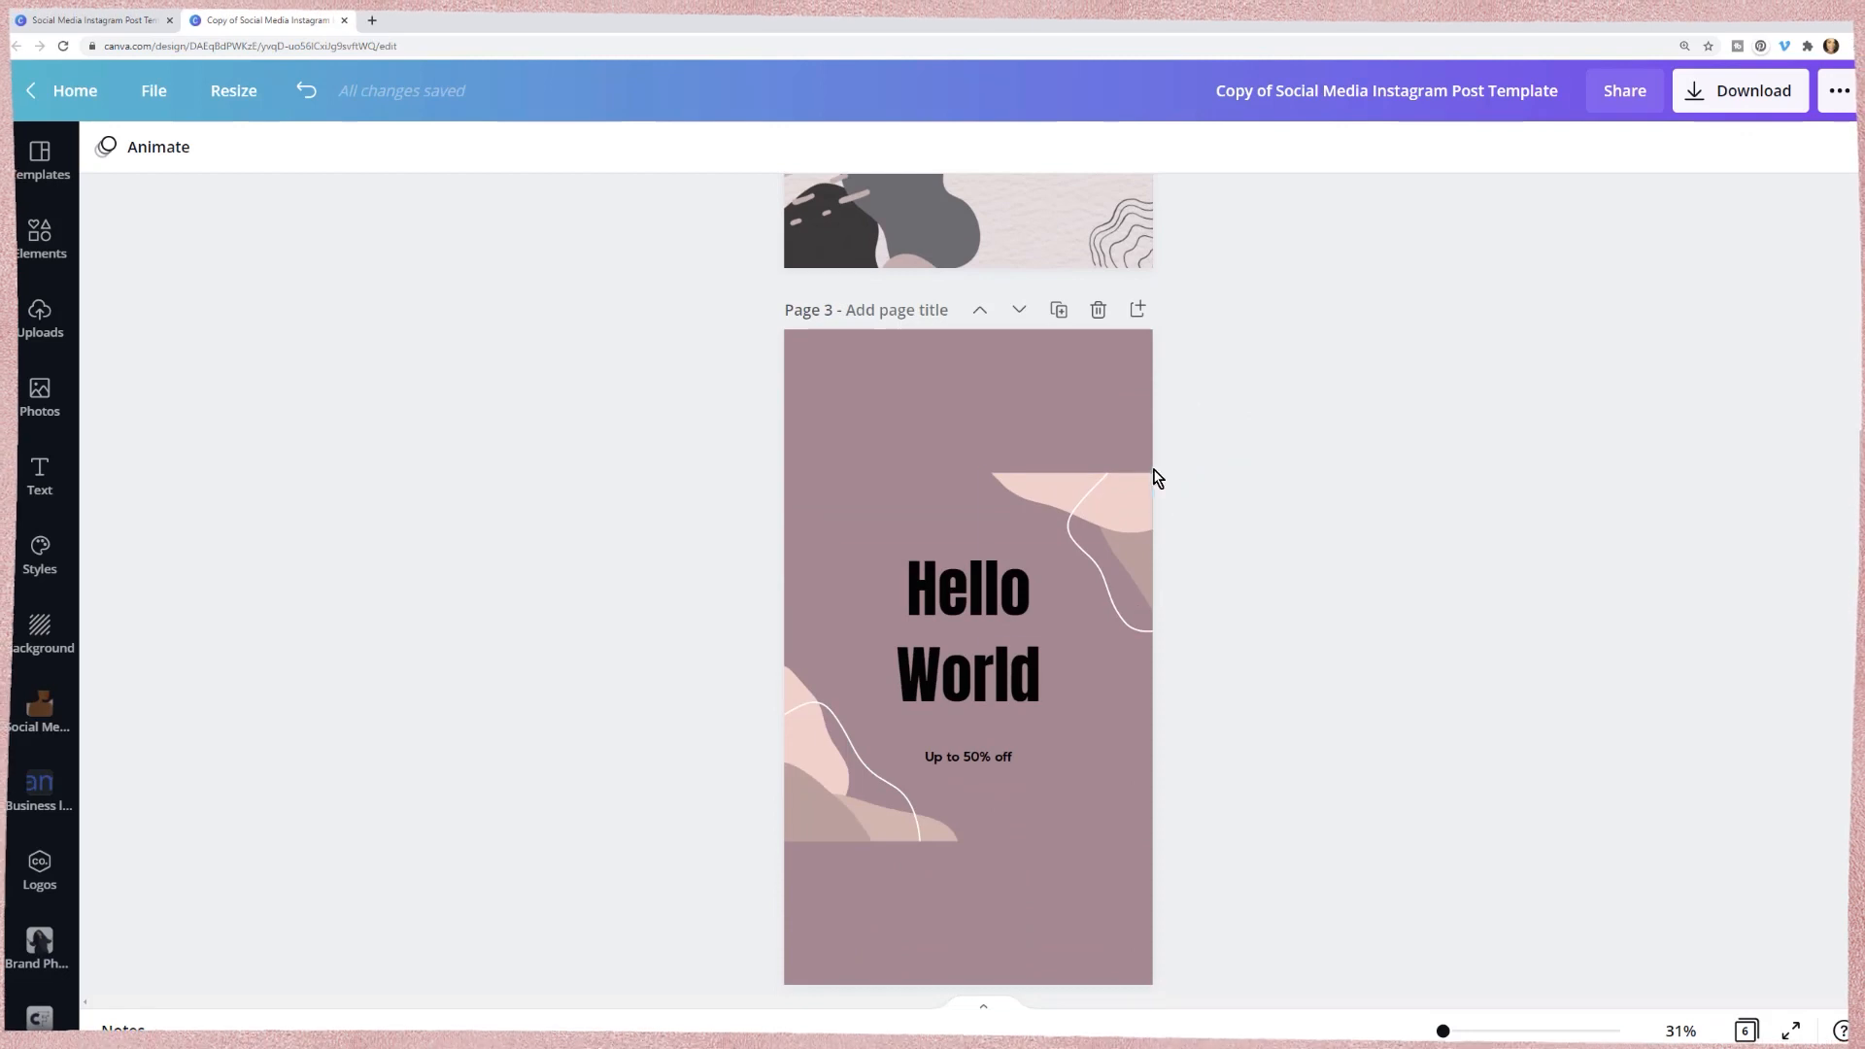
- Rename the design to "Social Media Pinterest Post Template"
{"action": "scroll", "coordinate": [1333, 668], "scroll_direction": "down", "scroll_amount": 9}
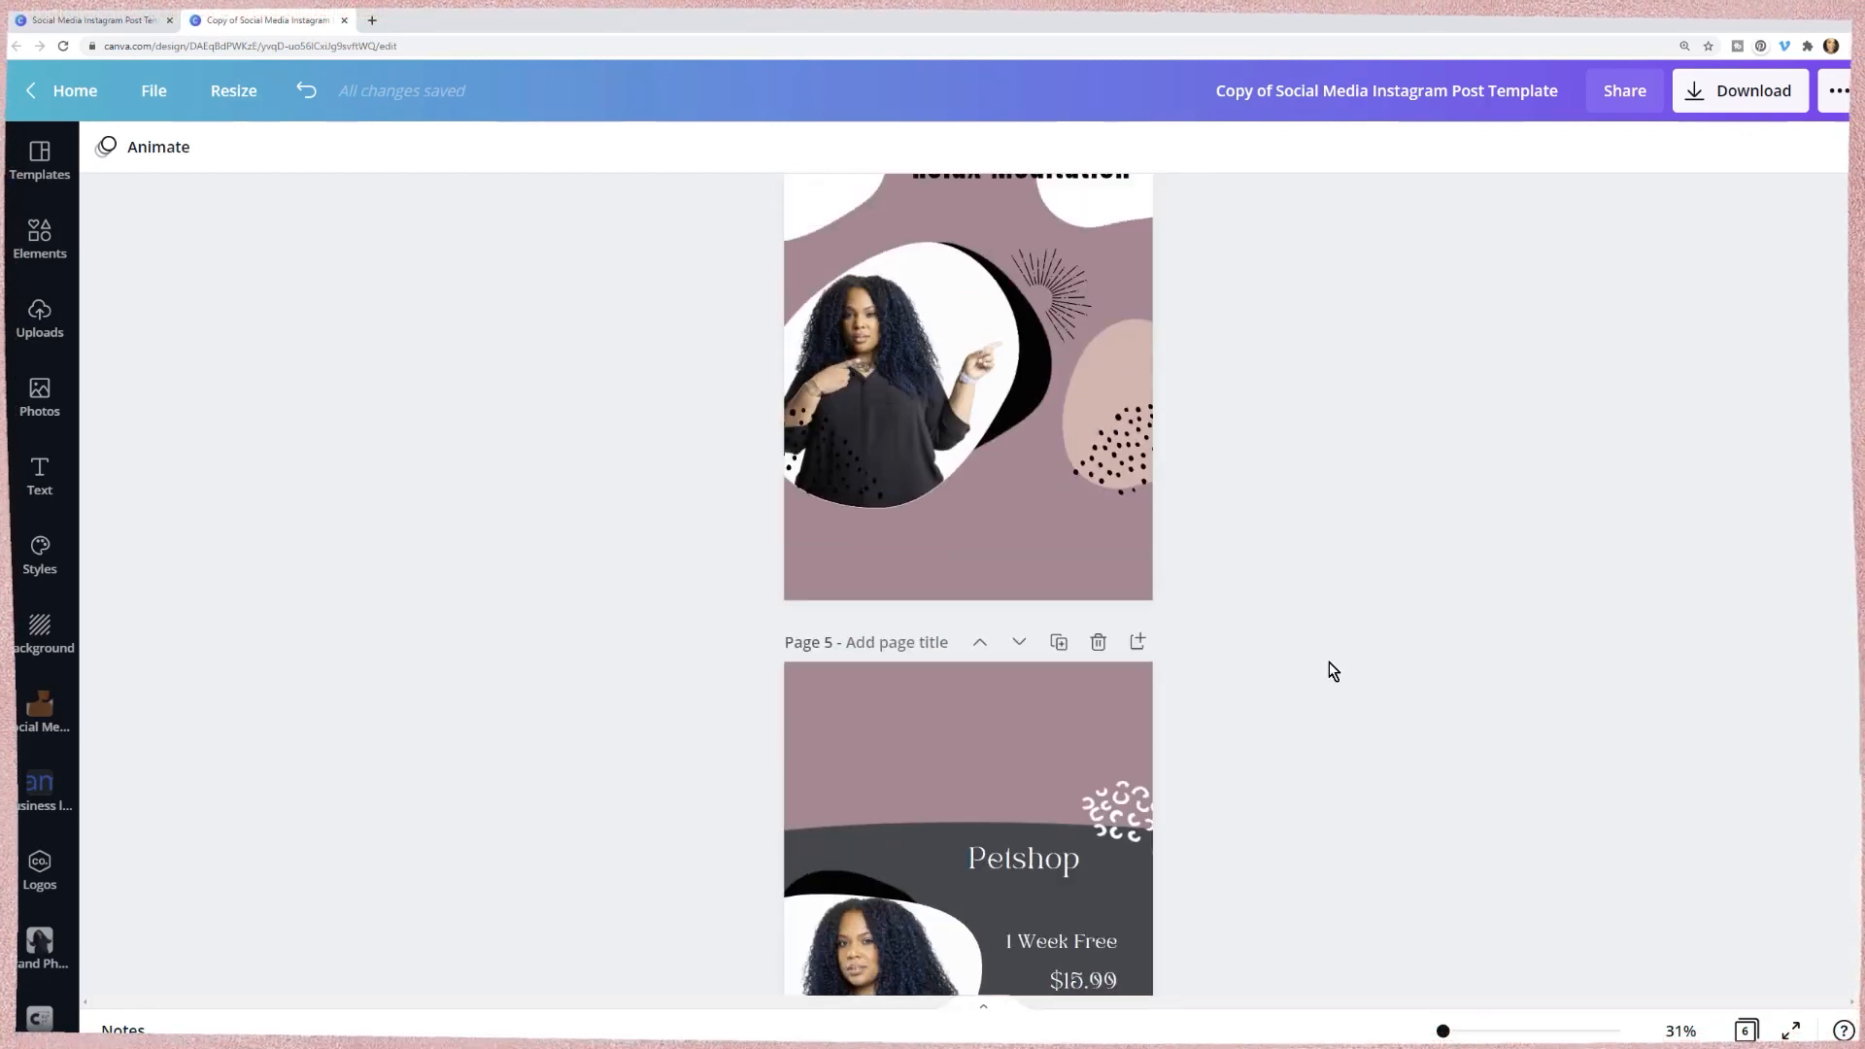
{"action": "scroll", "coordinate": [1333, 670], "scroll_direction": "up", "scroll_amount": 5}
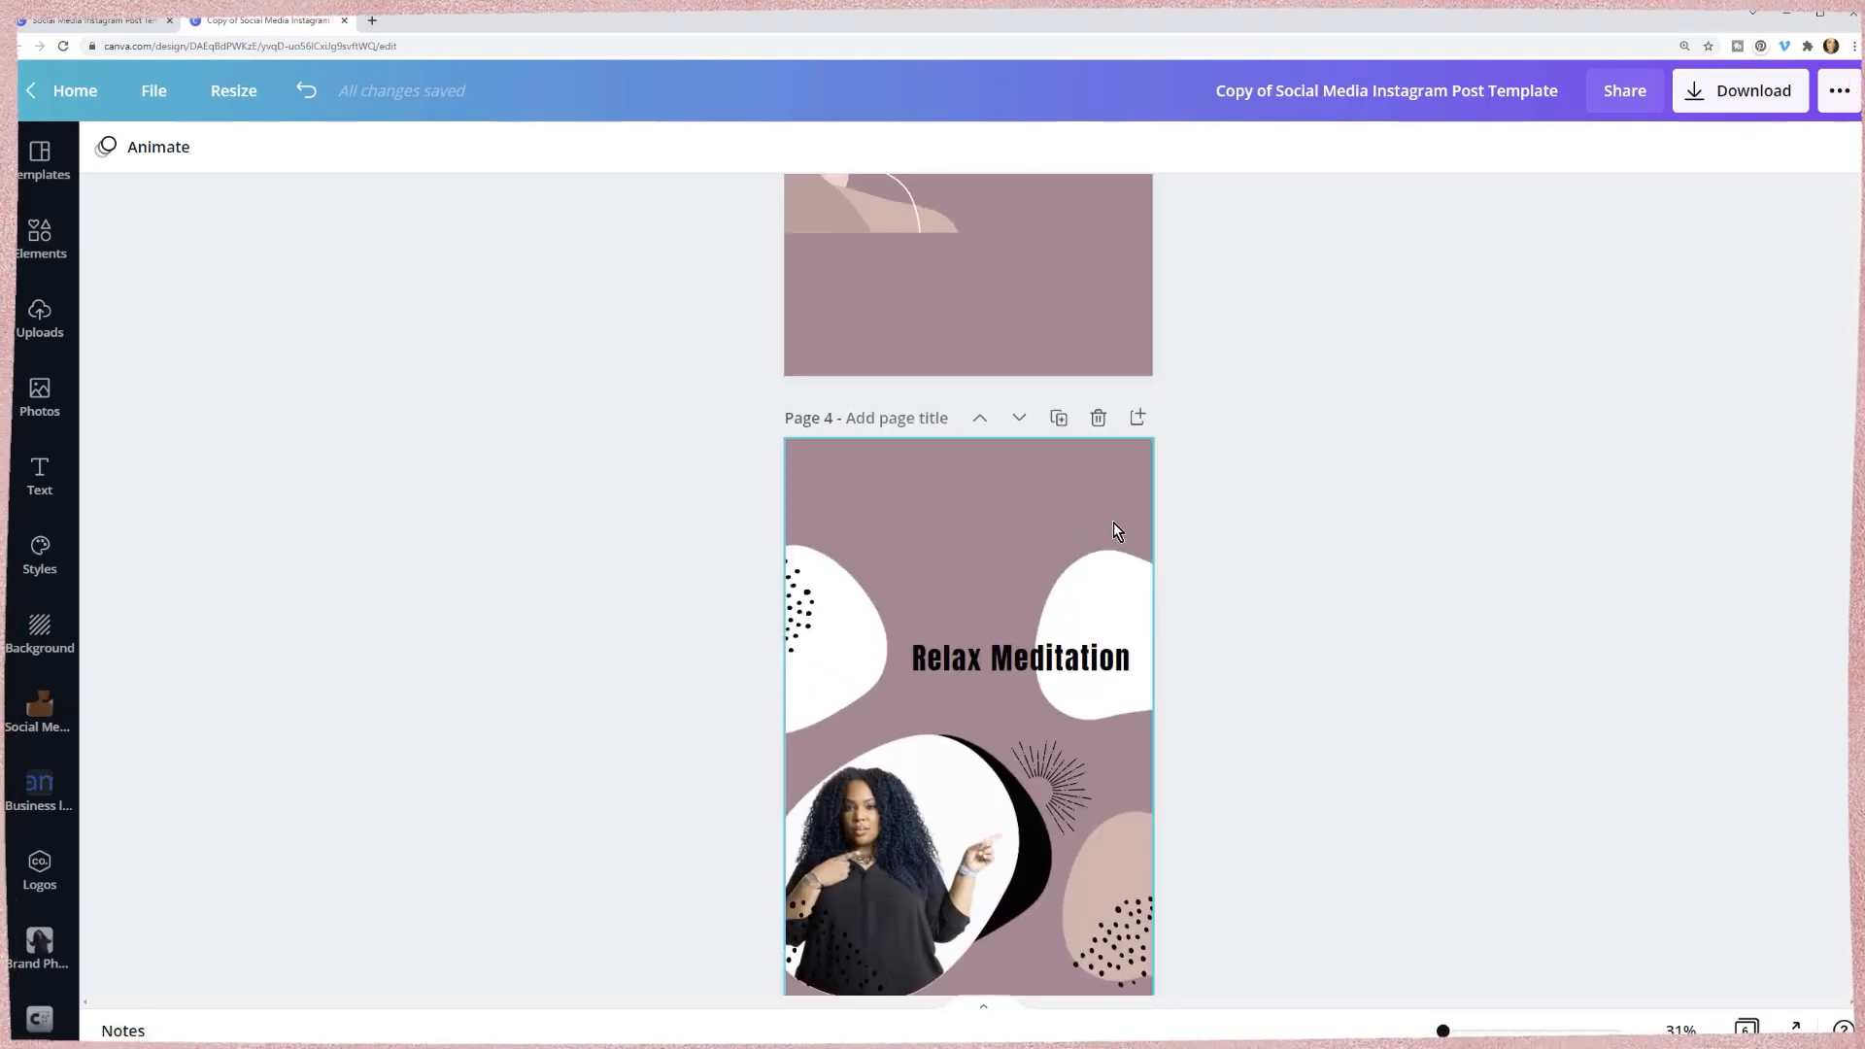
{"action": "scroll", "coordinate": [1443, 630], "scroll_direction": "up", "scroll_amount": 8}
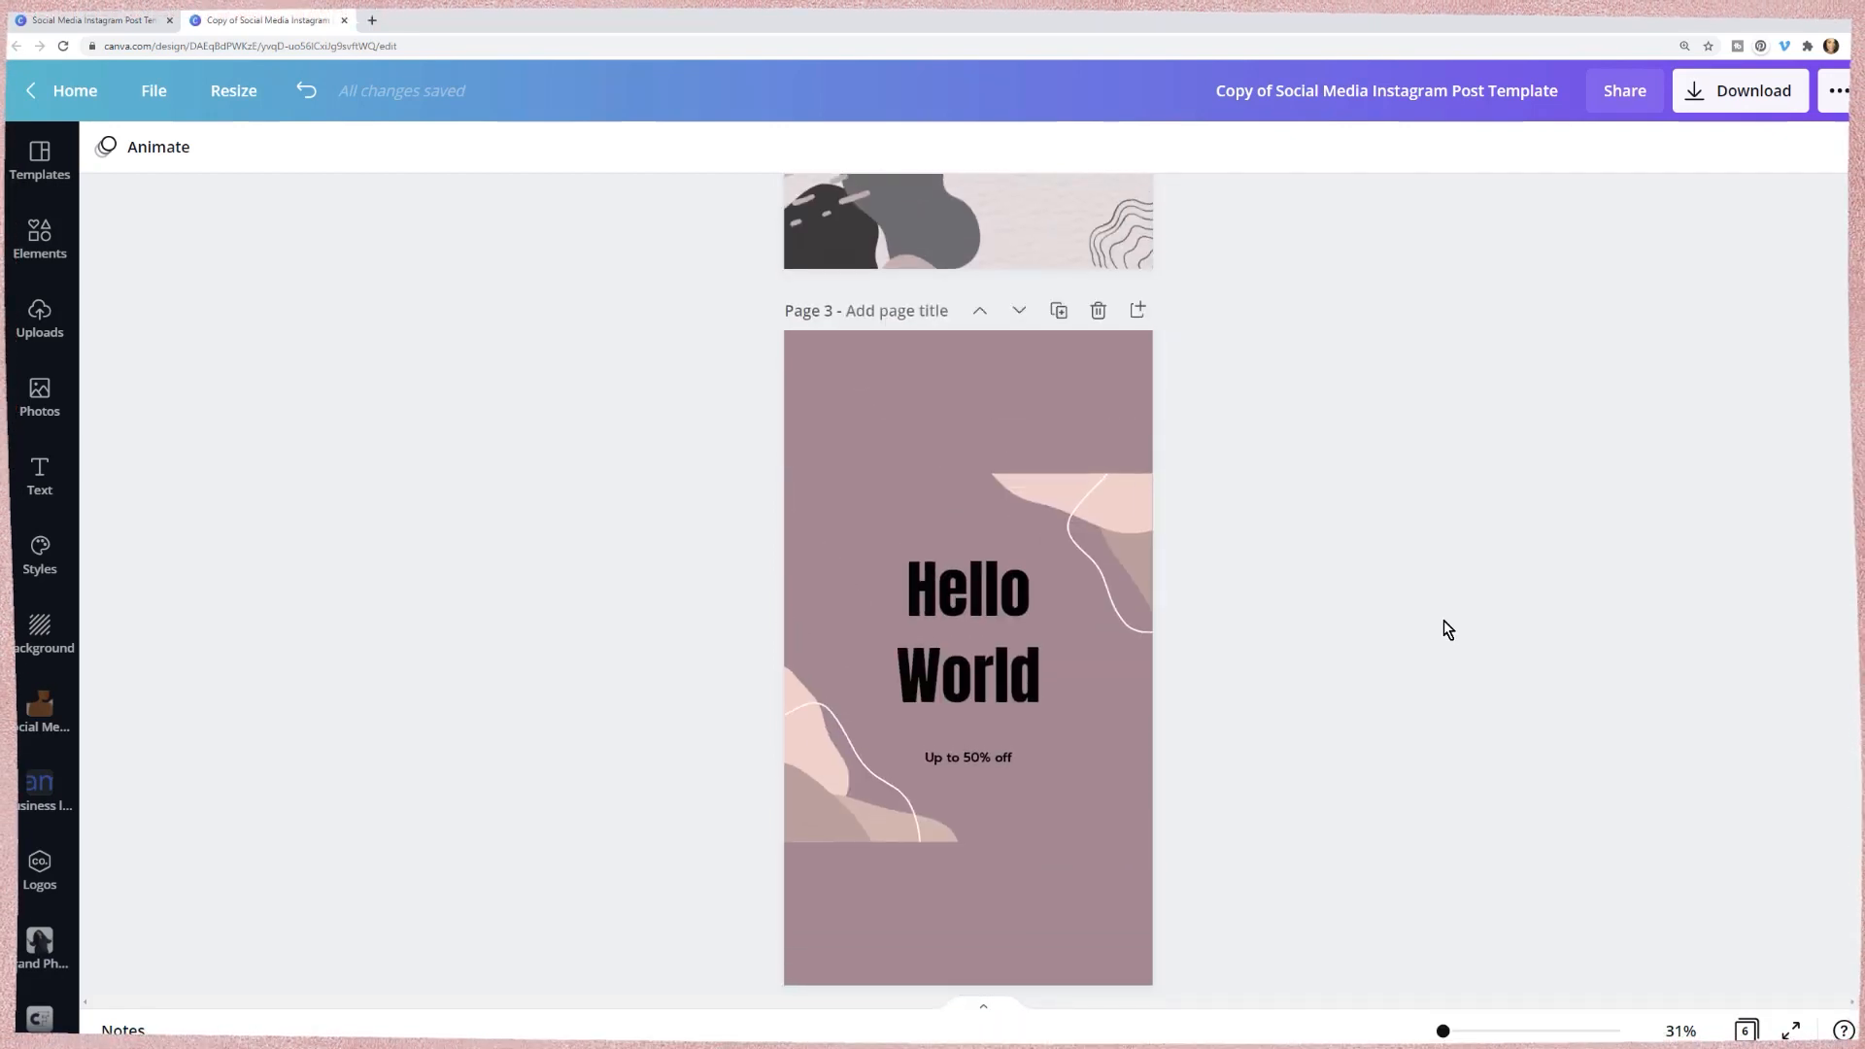
{"action": "scroll", "coordinate": [1444, 622], "scroll_direction": "up", "scroll_amount": 6}
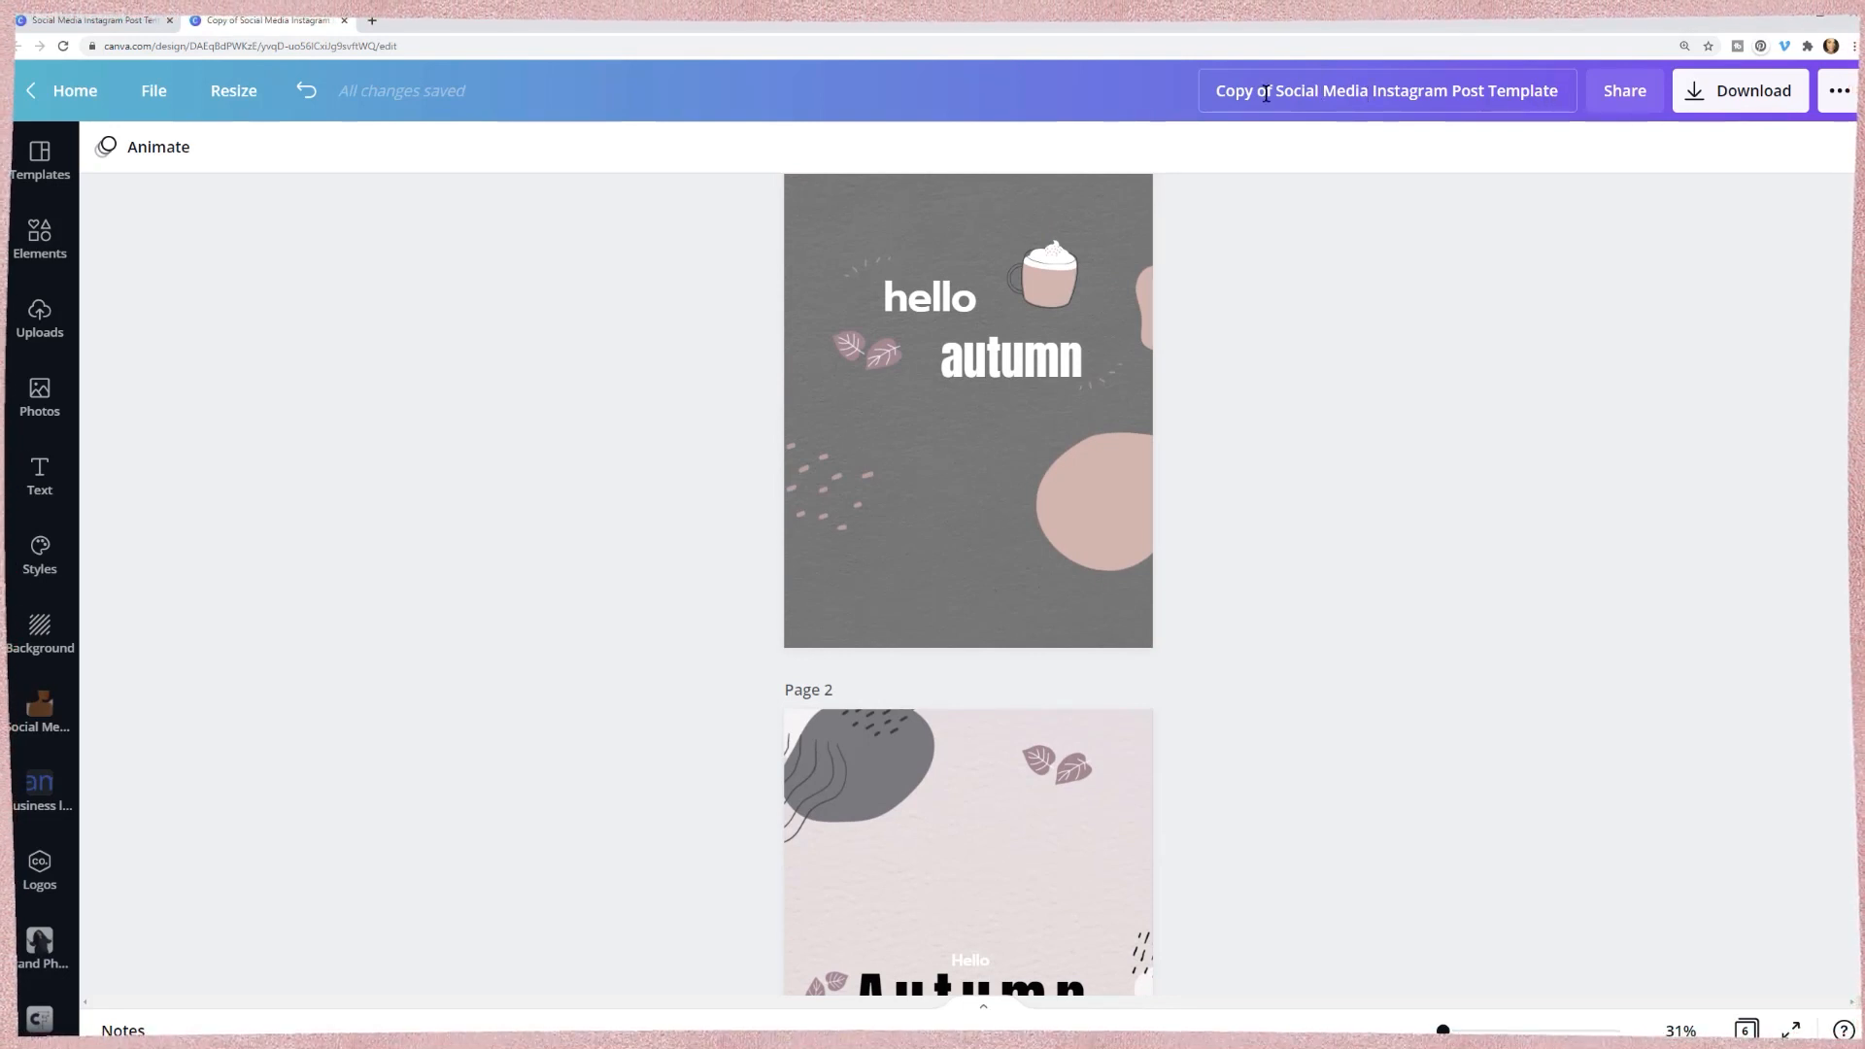
{"action": "left_click_drag", "start_coordinate": [1275, 93], "coordinate": [1104, 107]}
{"action": "key", "text": "BackSpace"}
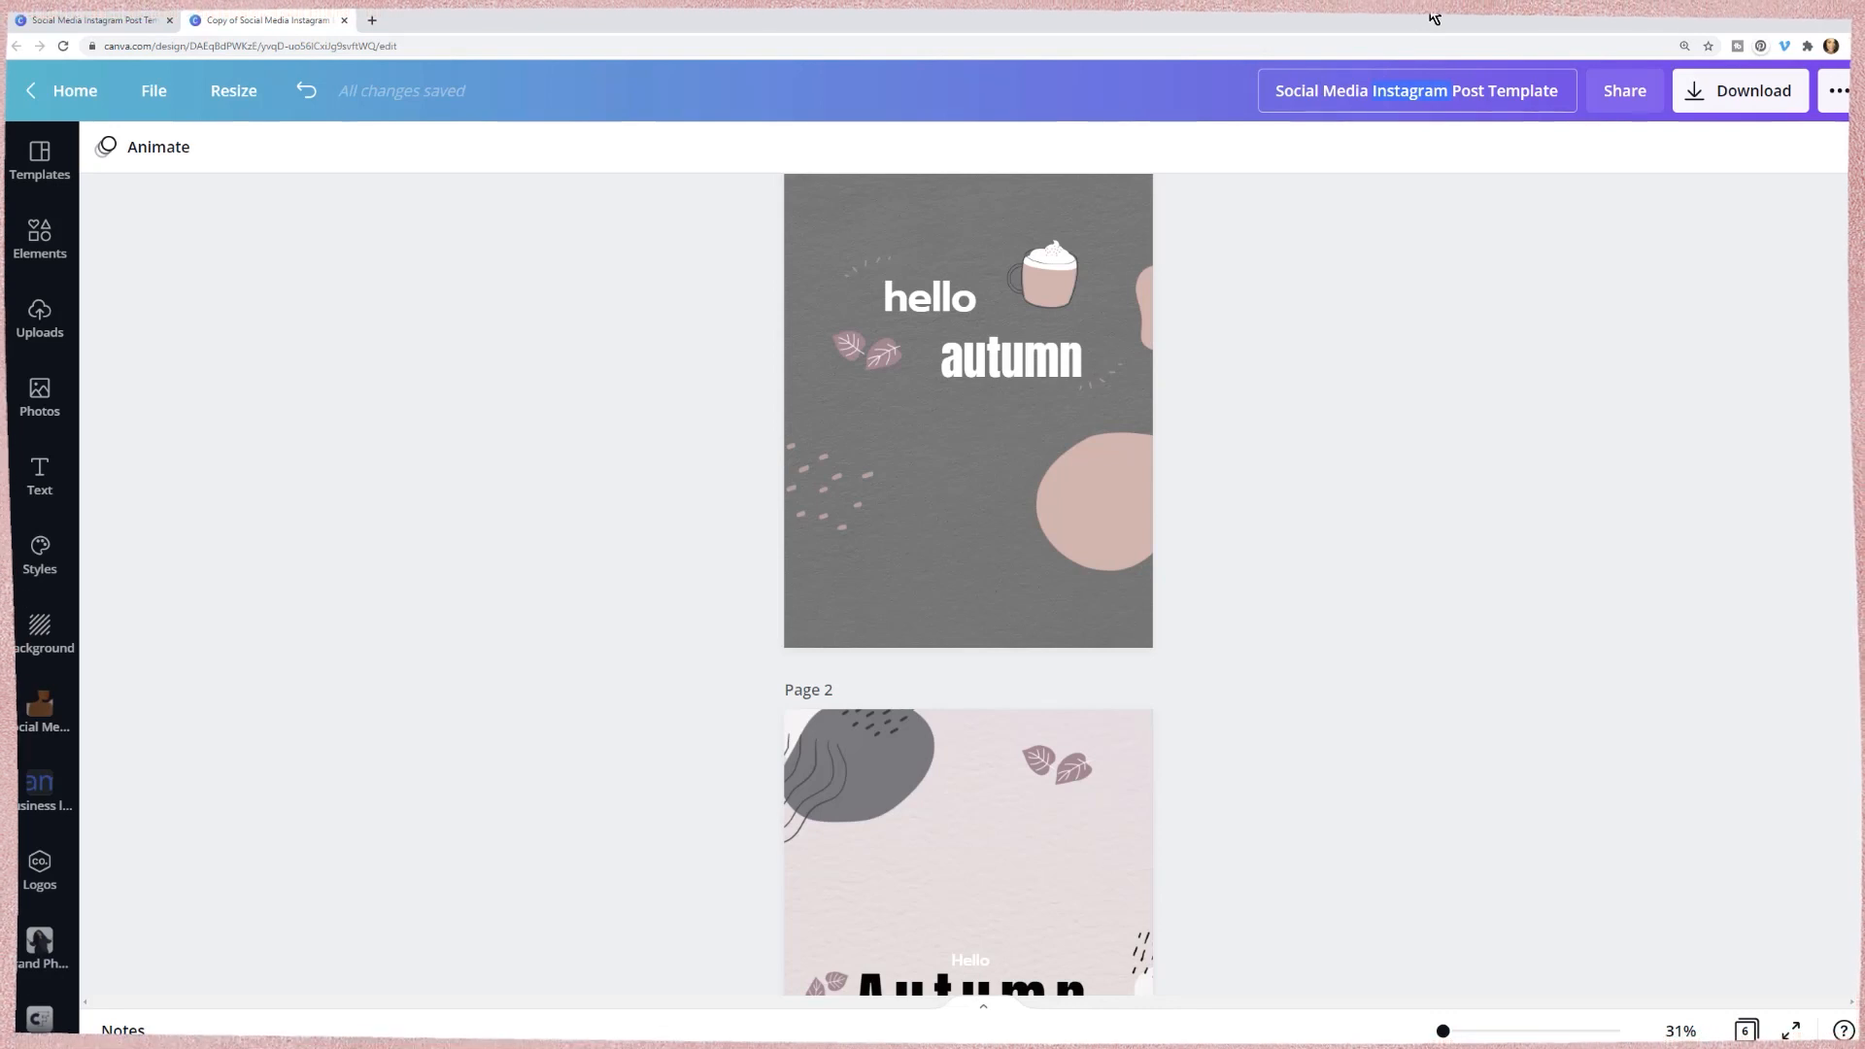
{"action": "type", "text": "Pinterest"}
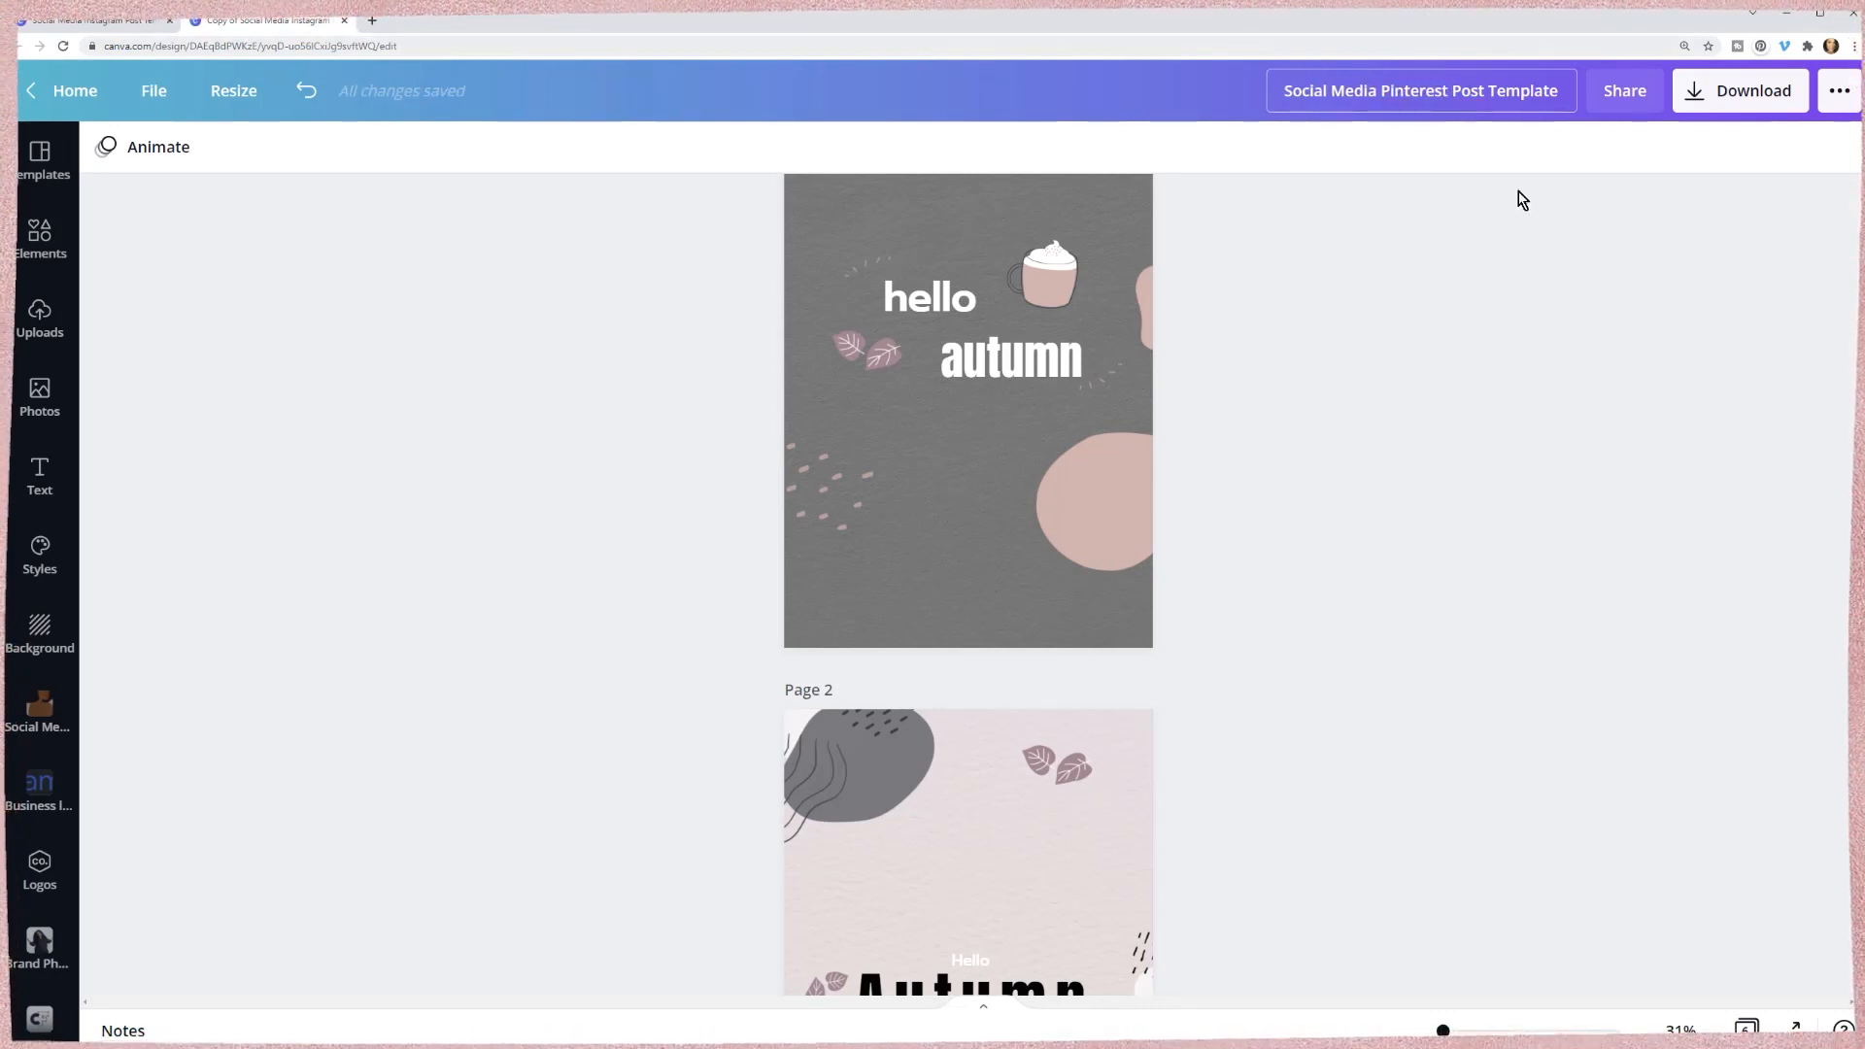
{"action": "left_click", "coordinate": [1622, 306]}
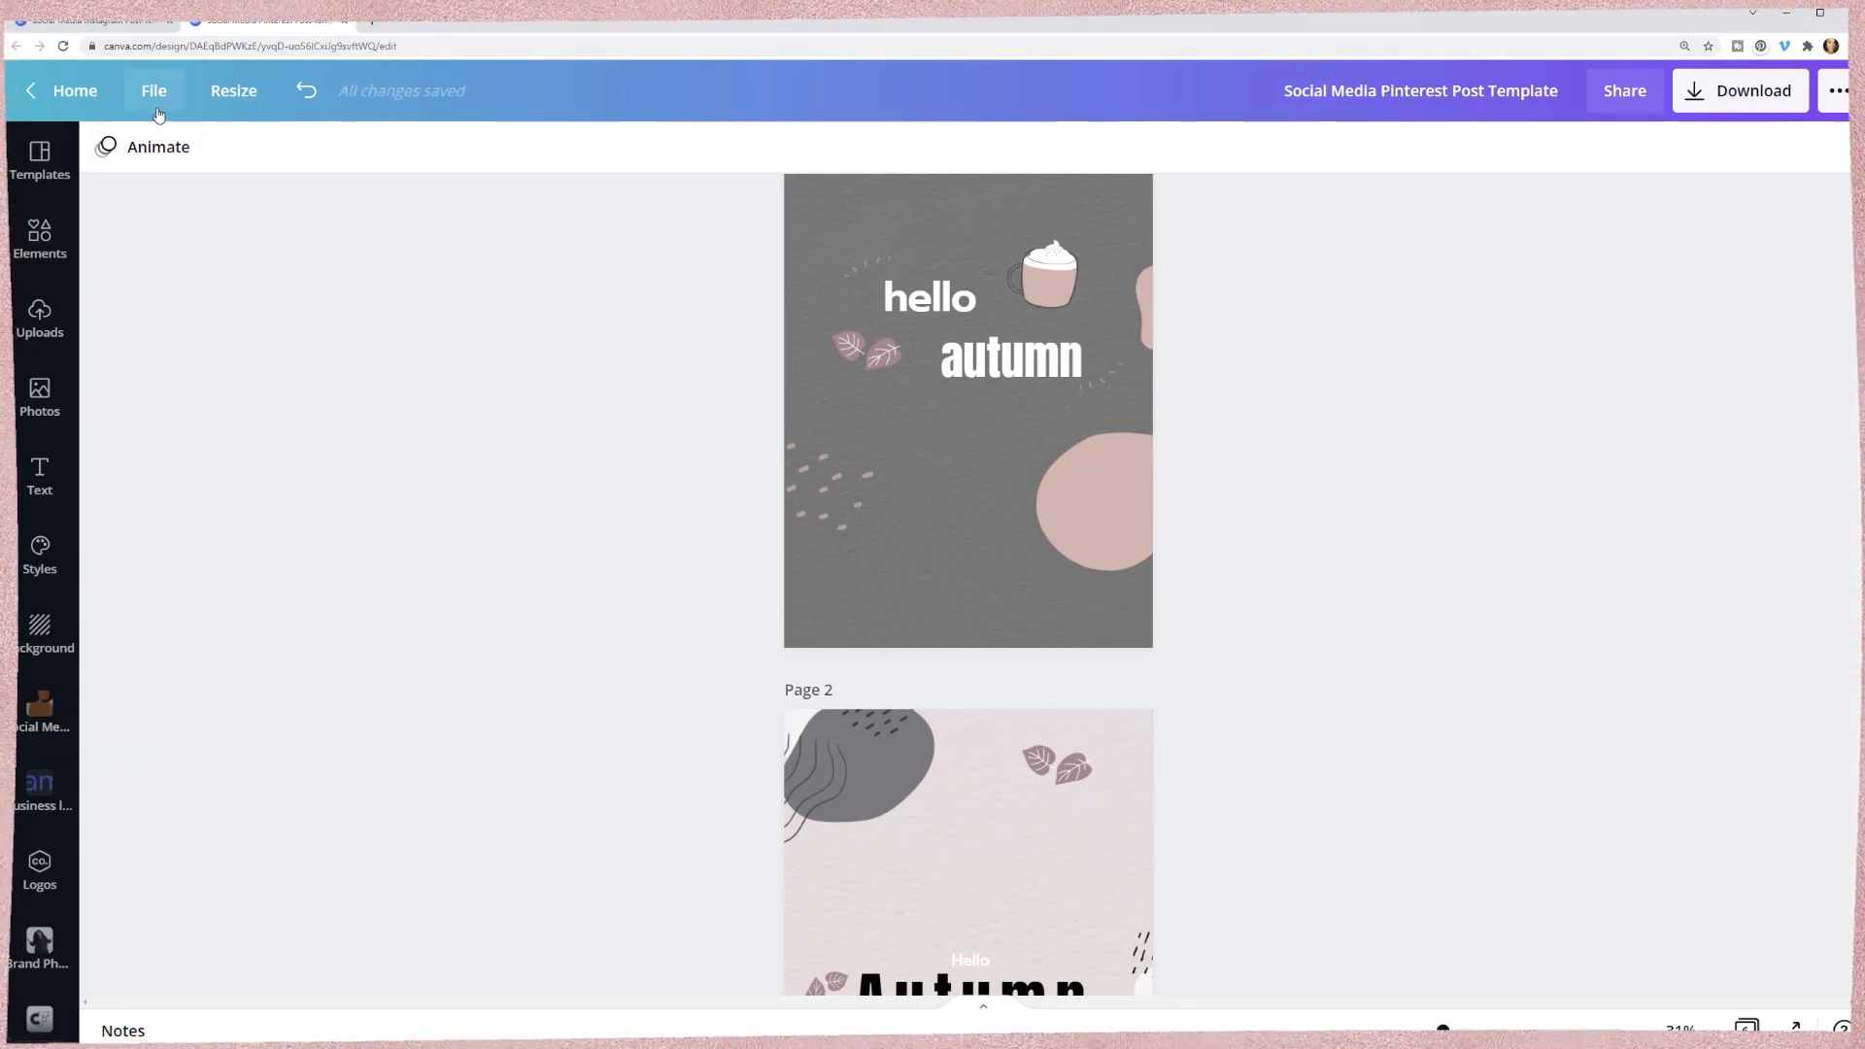
- Publish the Pinterest design as a team template and return to editing it
{"action": "left_click", "coordinate": [1830, 105]}
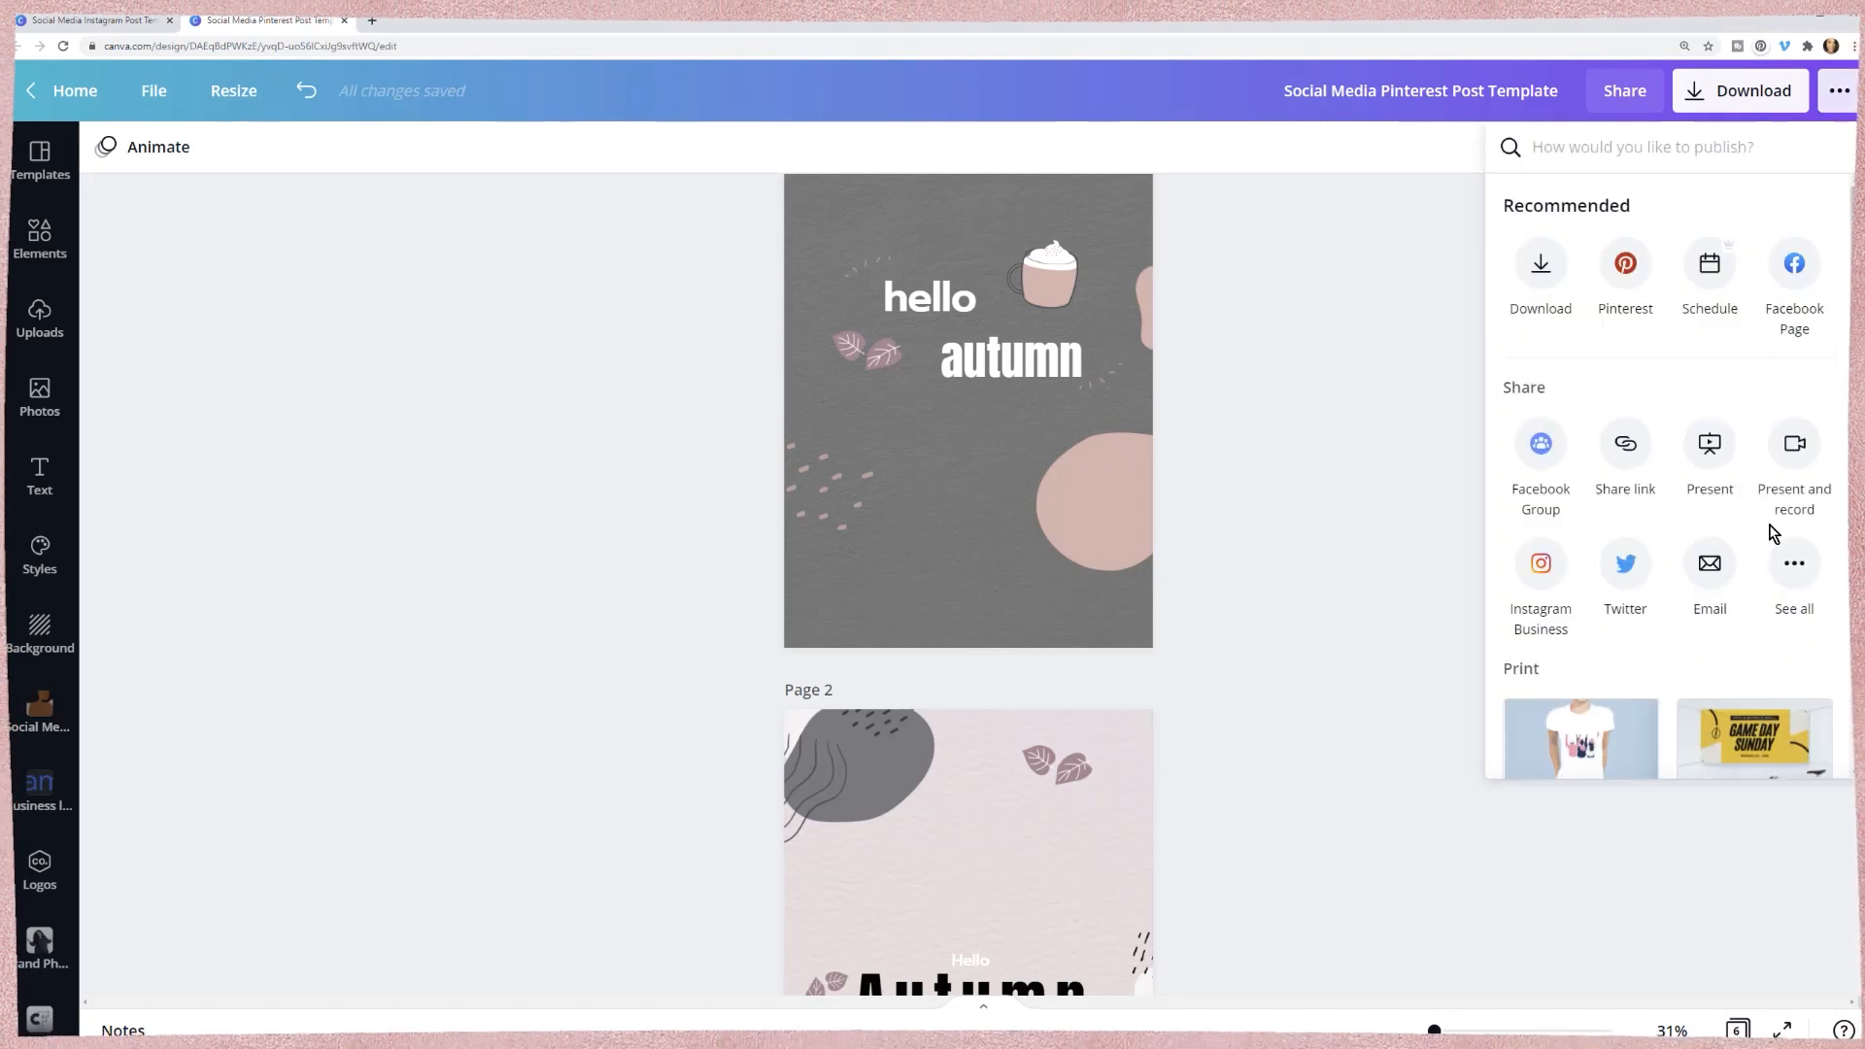
{"action": "left_click", "coordinate": [1792, 561]}
{"action": "scroll", "coordinate": [1729, 514], "scroll_direction": "down", "scroll_amount": 3}
{"action": "scroll", "coordinate": [1729, 515], "scroll_direction": "down", "scroll_amount": 4}
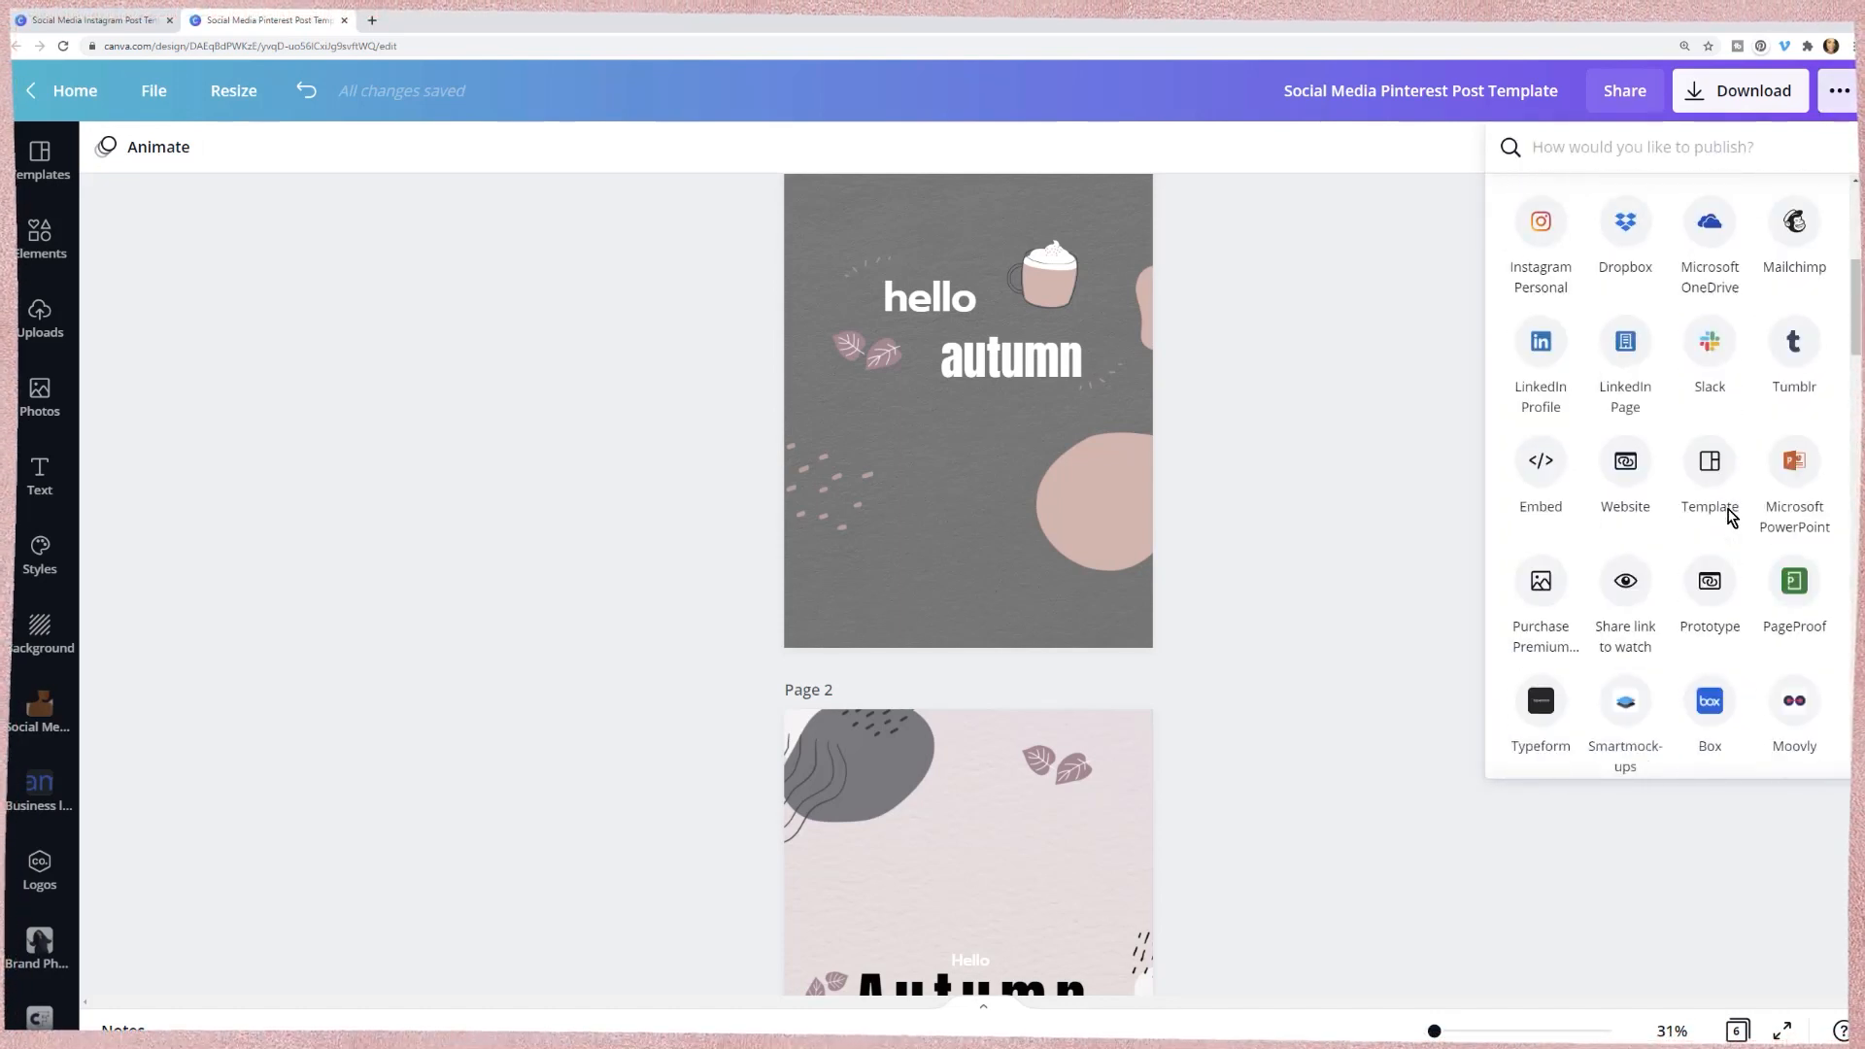
{"action": "scroll", "coordinate": [1732, 516], "scroll_direction": "down", "scroll_amount": 3}
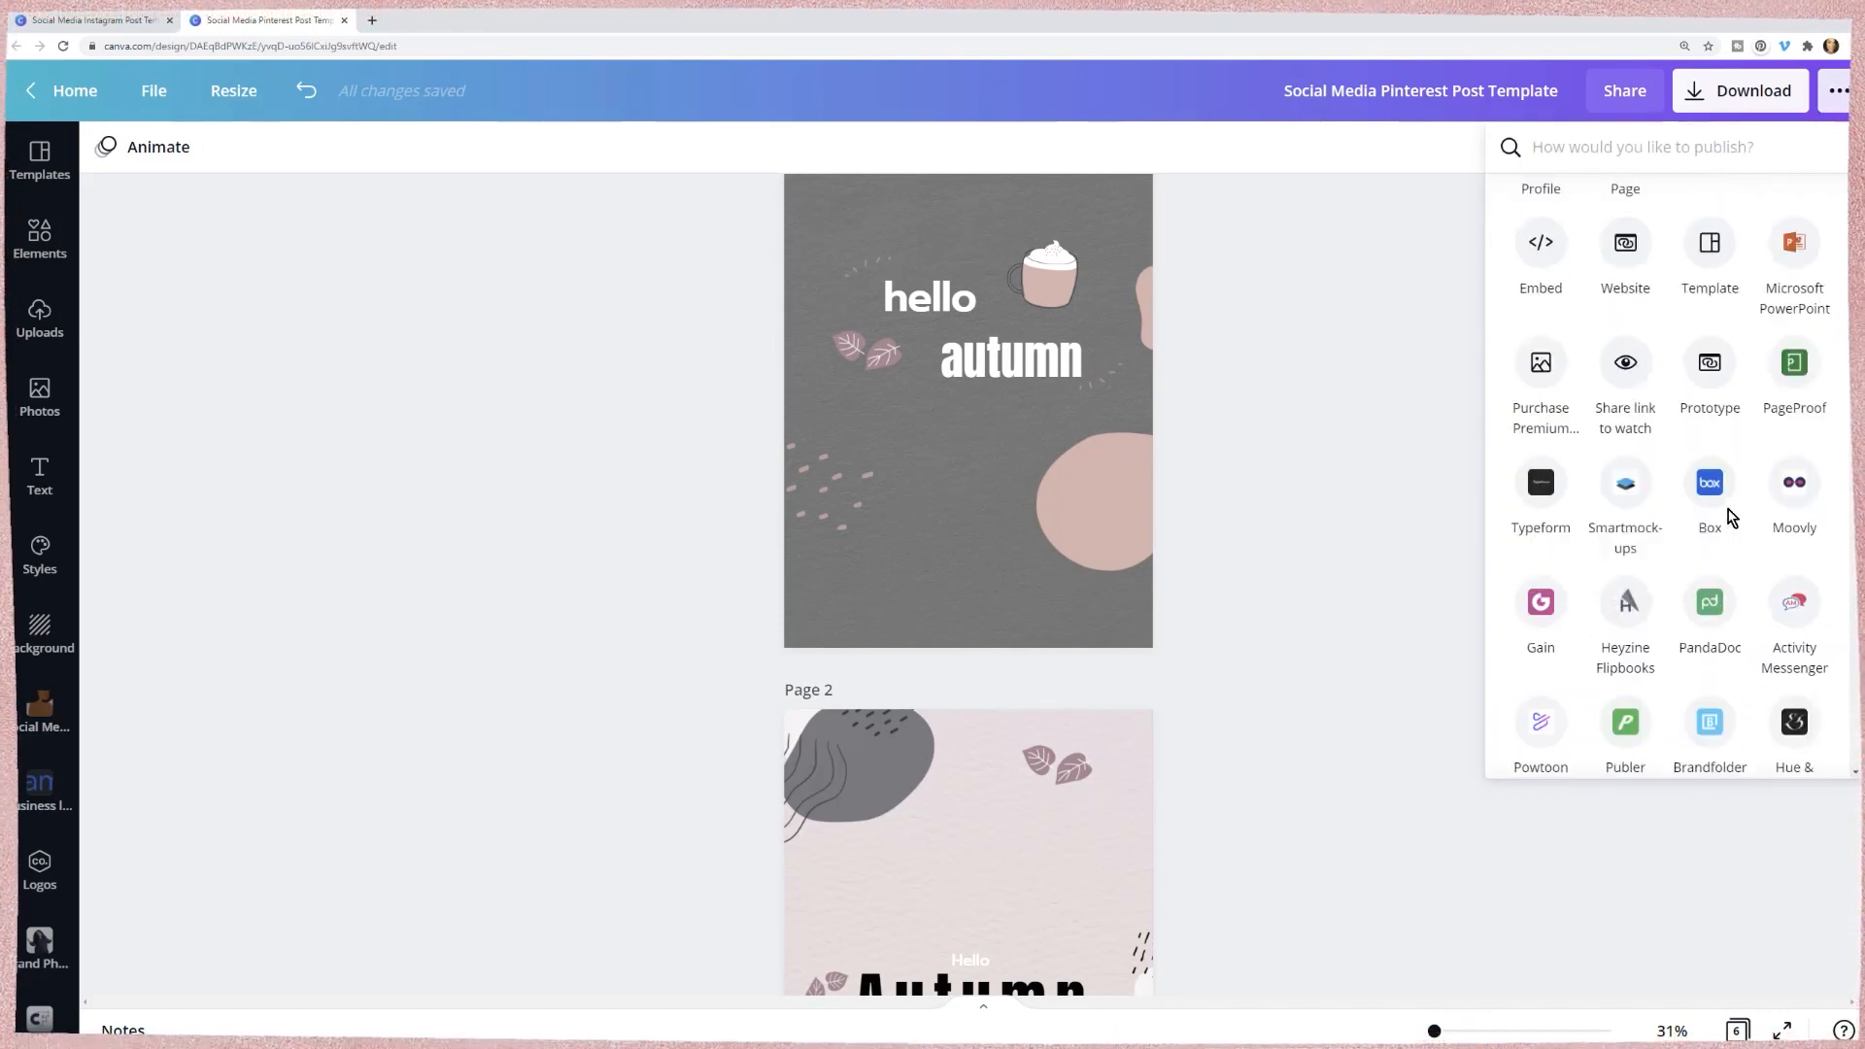
{"action": "scroll", "coordinate": [1732, 517], "scroll_direction": "down", "scroll_amount": 2}
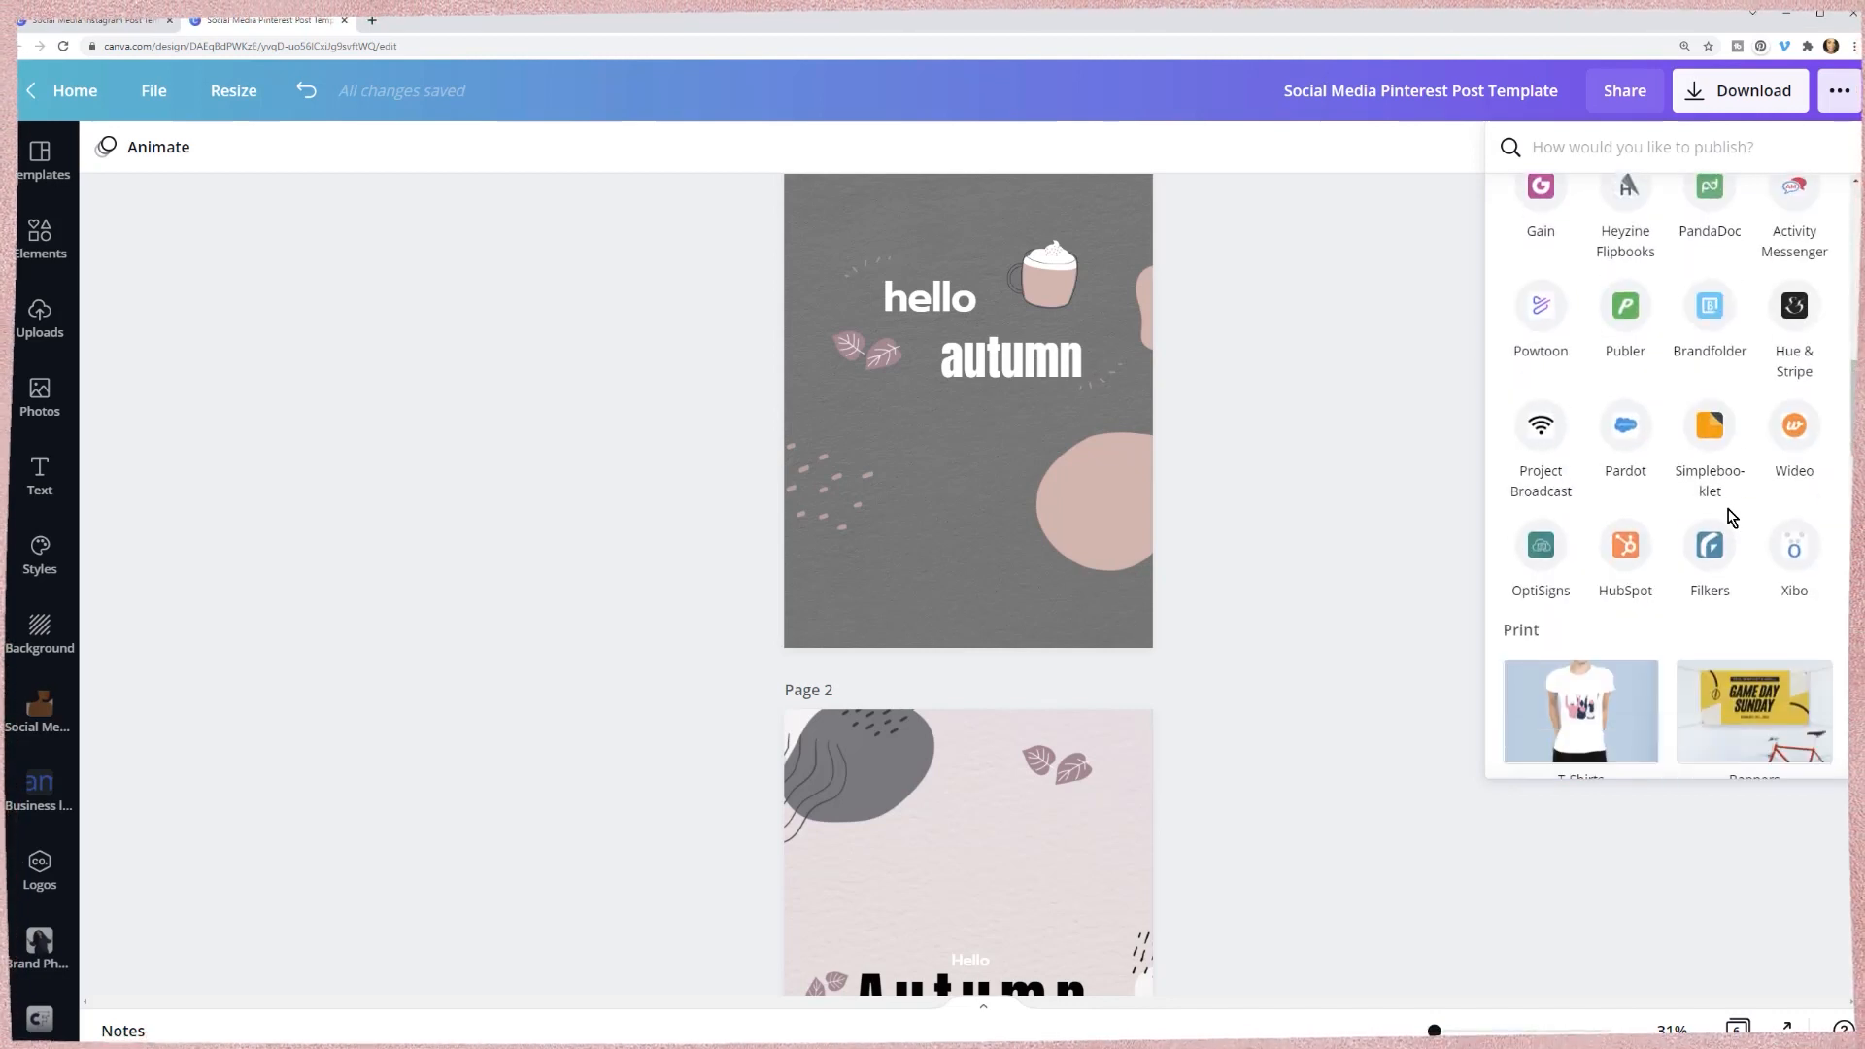
{"action": "scroll", "coordinate": [1732, 517], "scroll_direction": "up", "scroll_amount": 5}
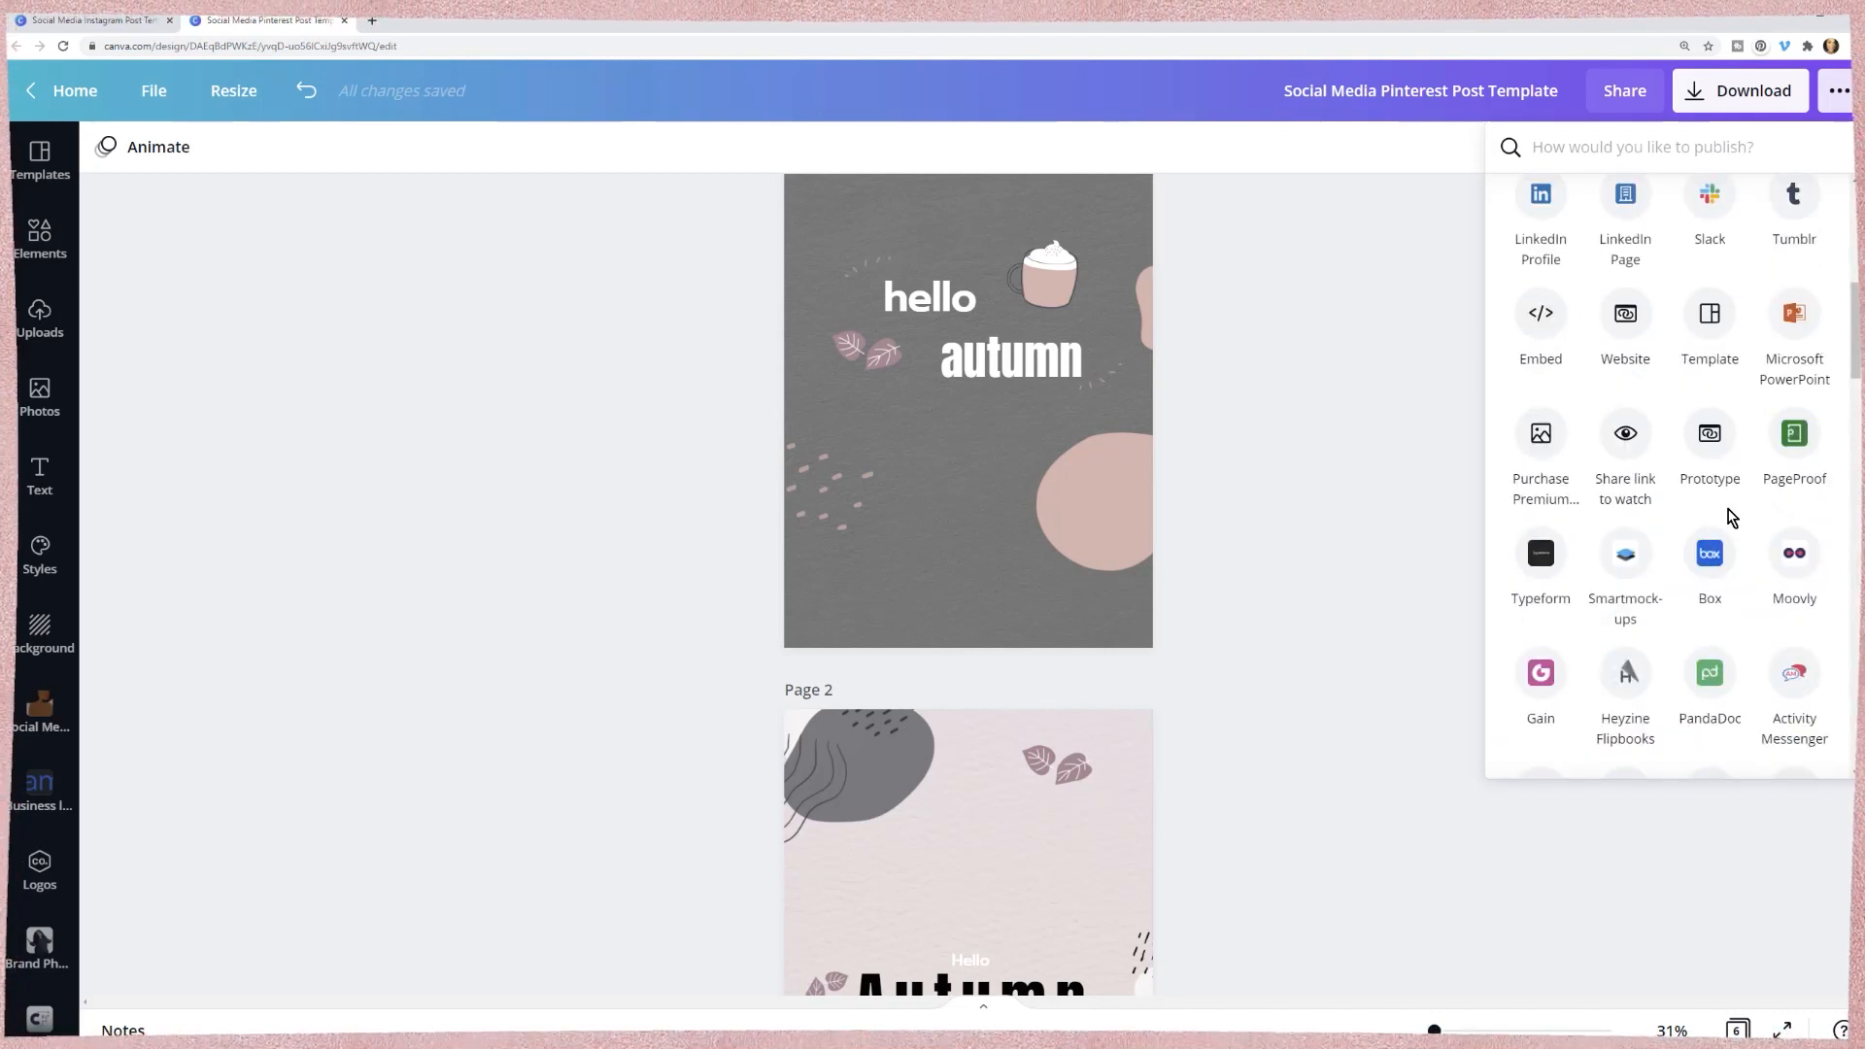
{"action": "left_click", "coordinate": [1709, 318]}
{"action": "left_click", "coordinate": [1708, 362]}
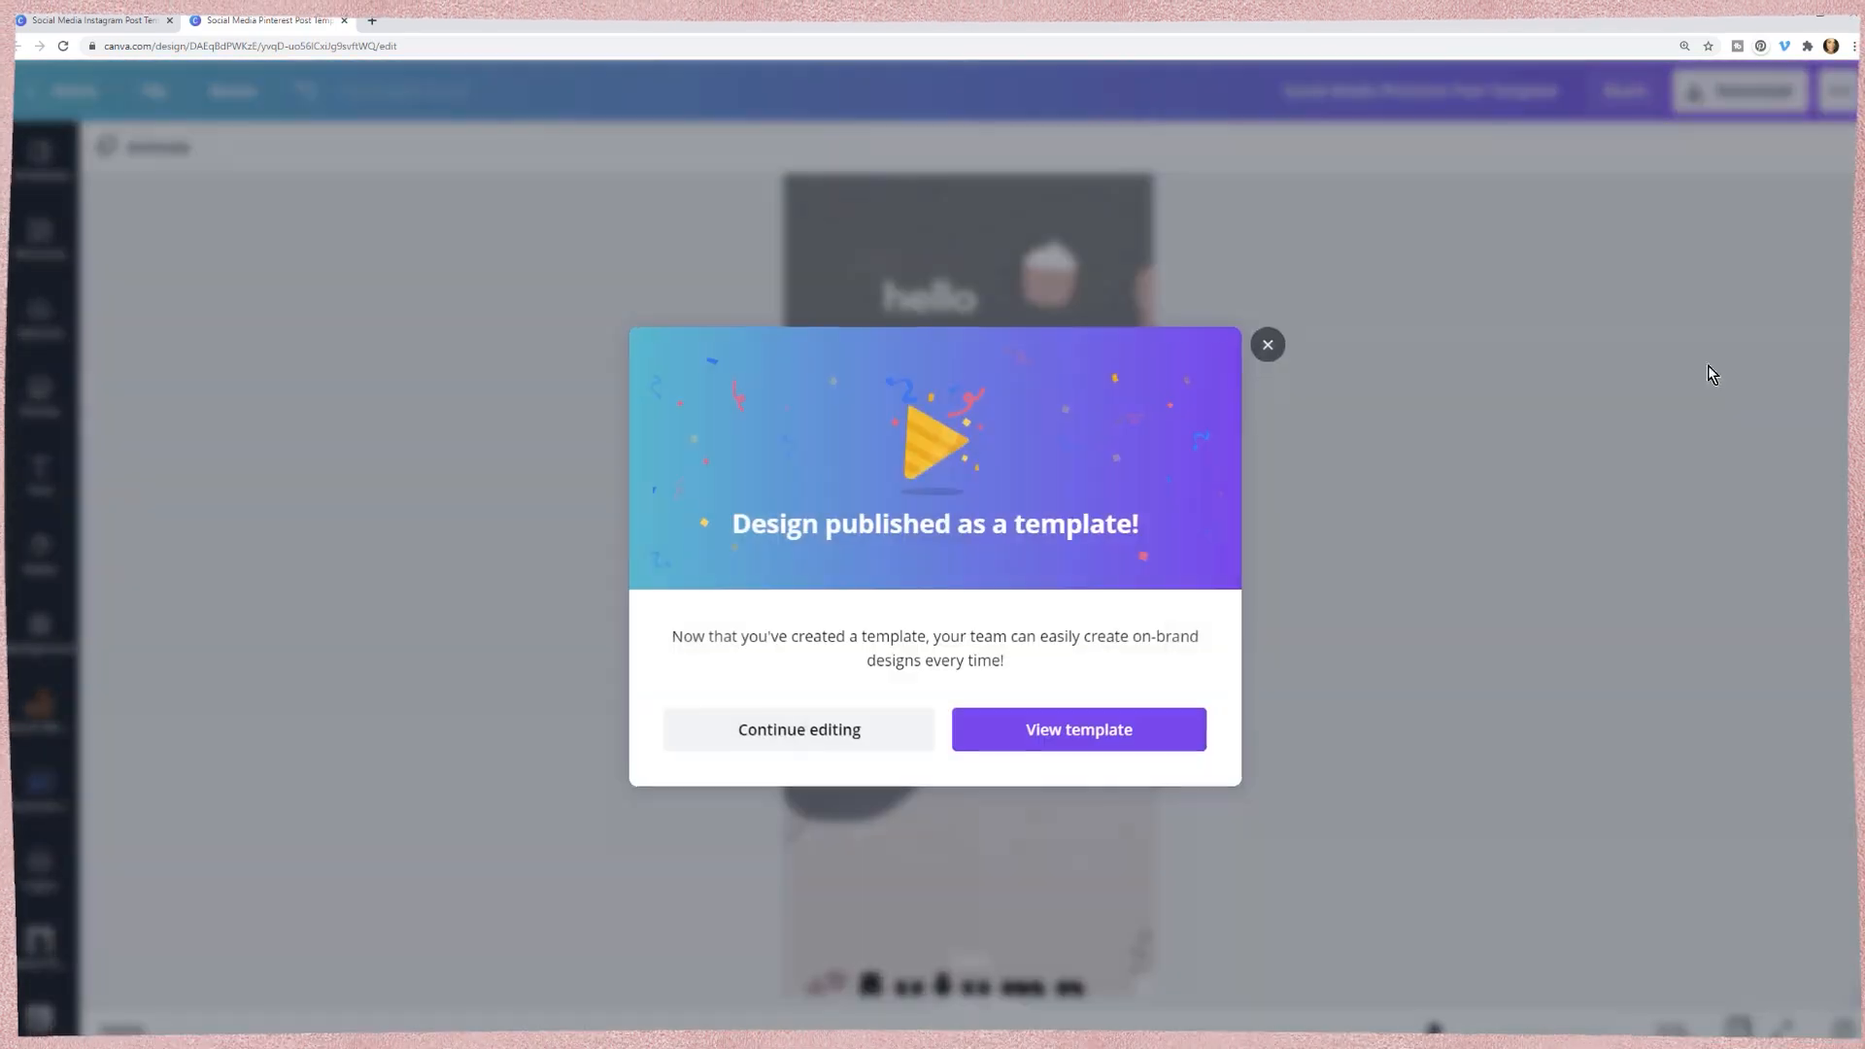
{"action": "left_click", "coordinate": [1267, 346]}
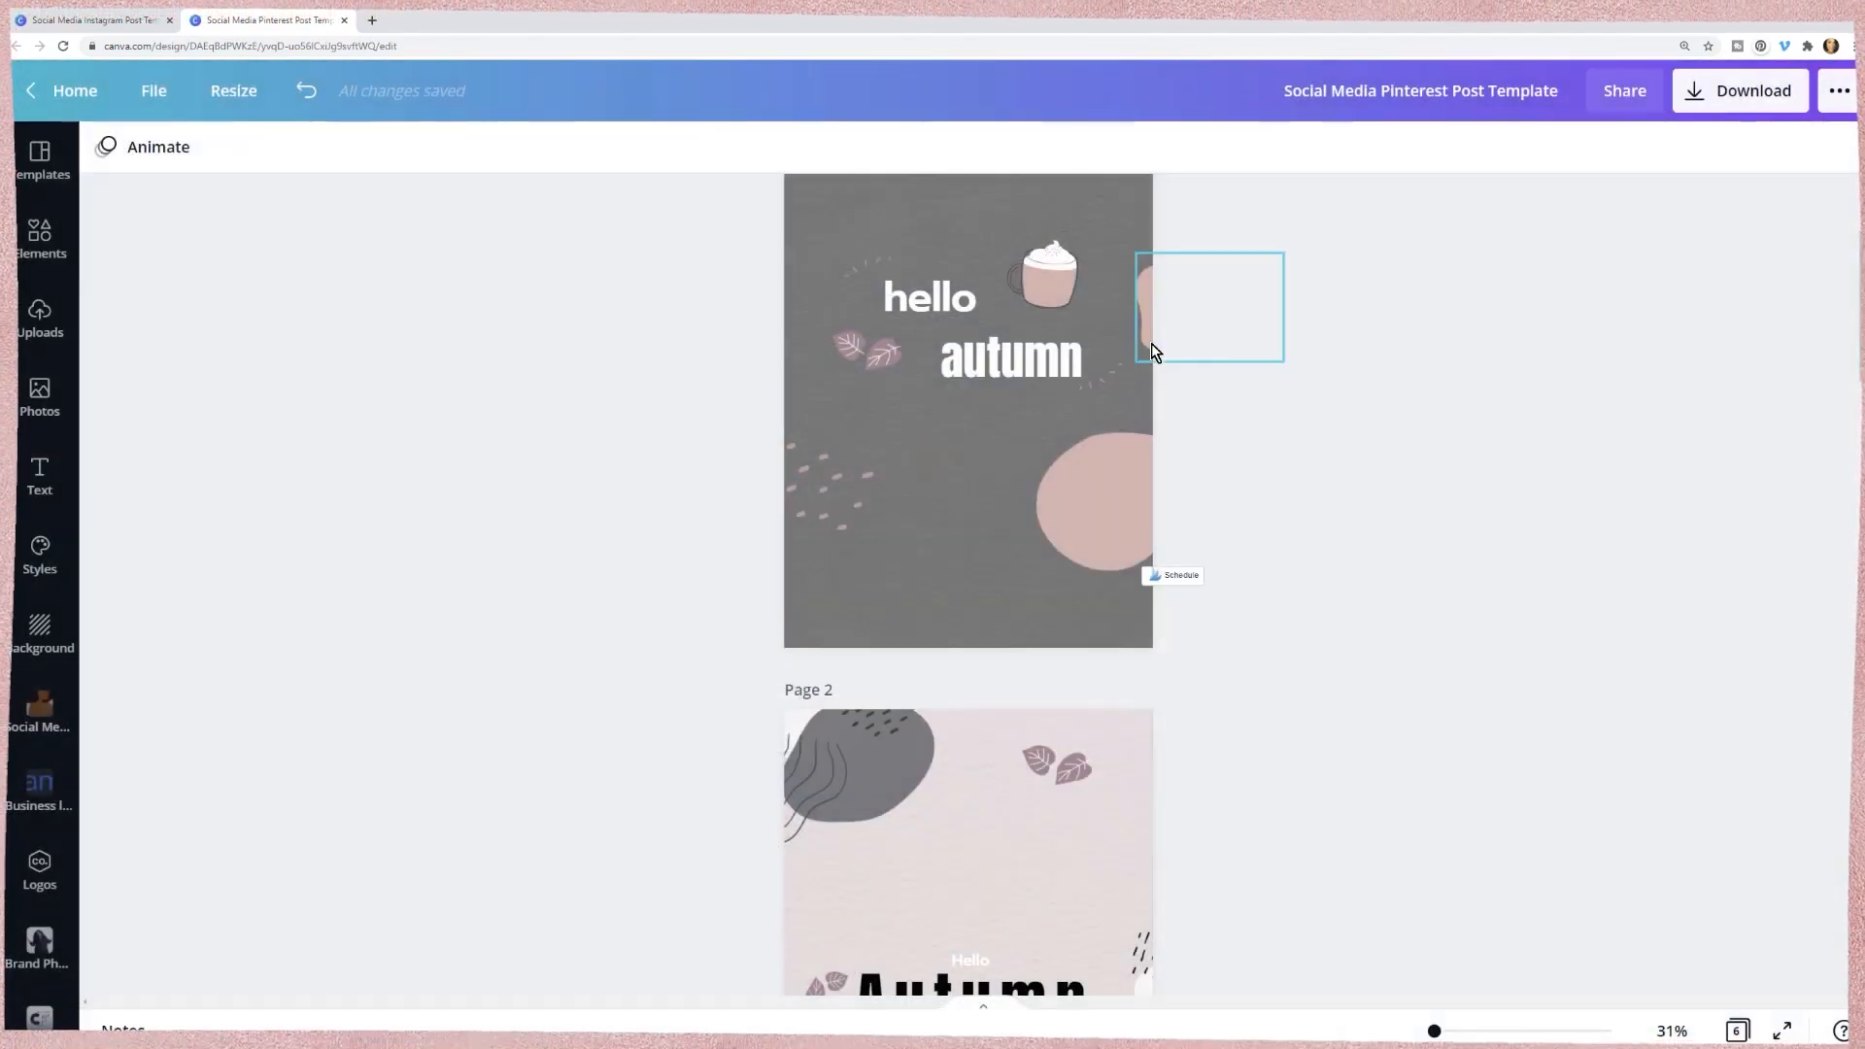
- Start a download of all six pages as PNG at size 1
{"action": "scroll", "coordinate": [1656, 575], "scroll_direction": "up", "scroll_amount": 3}
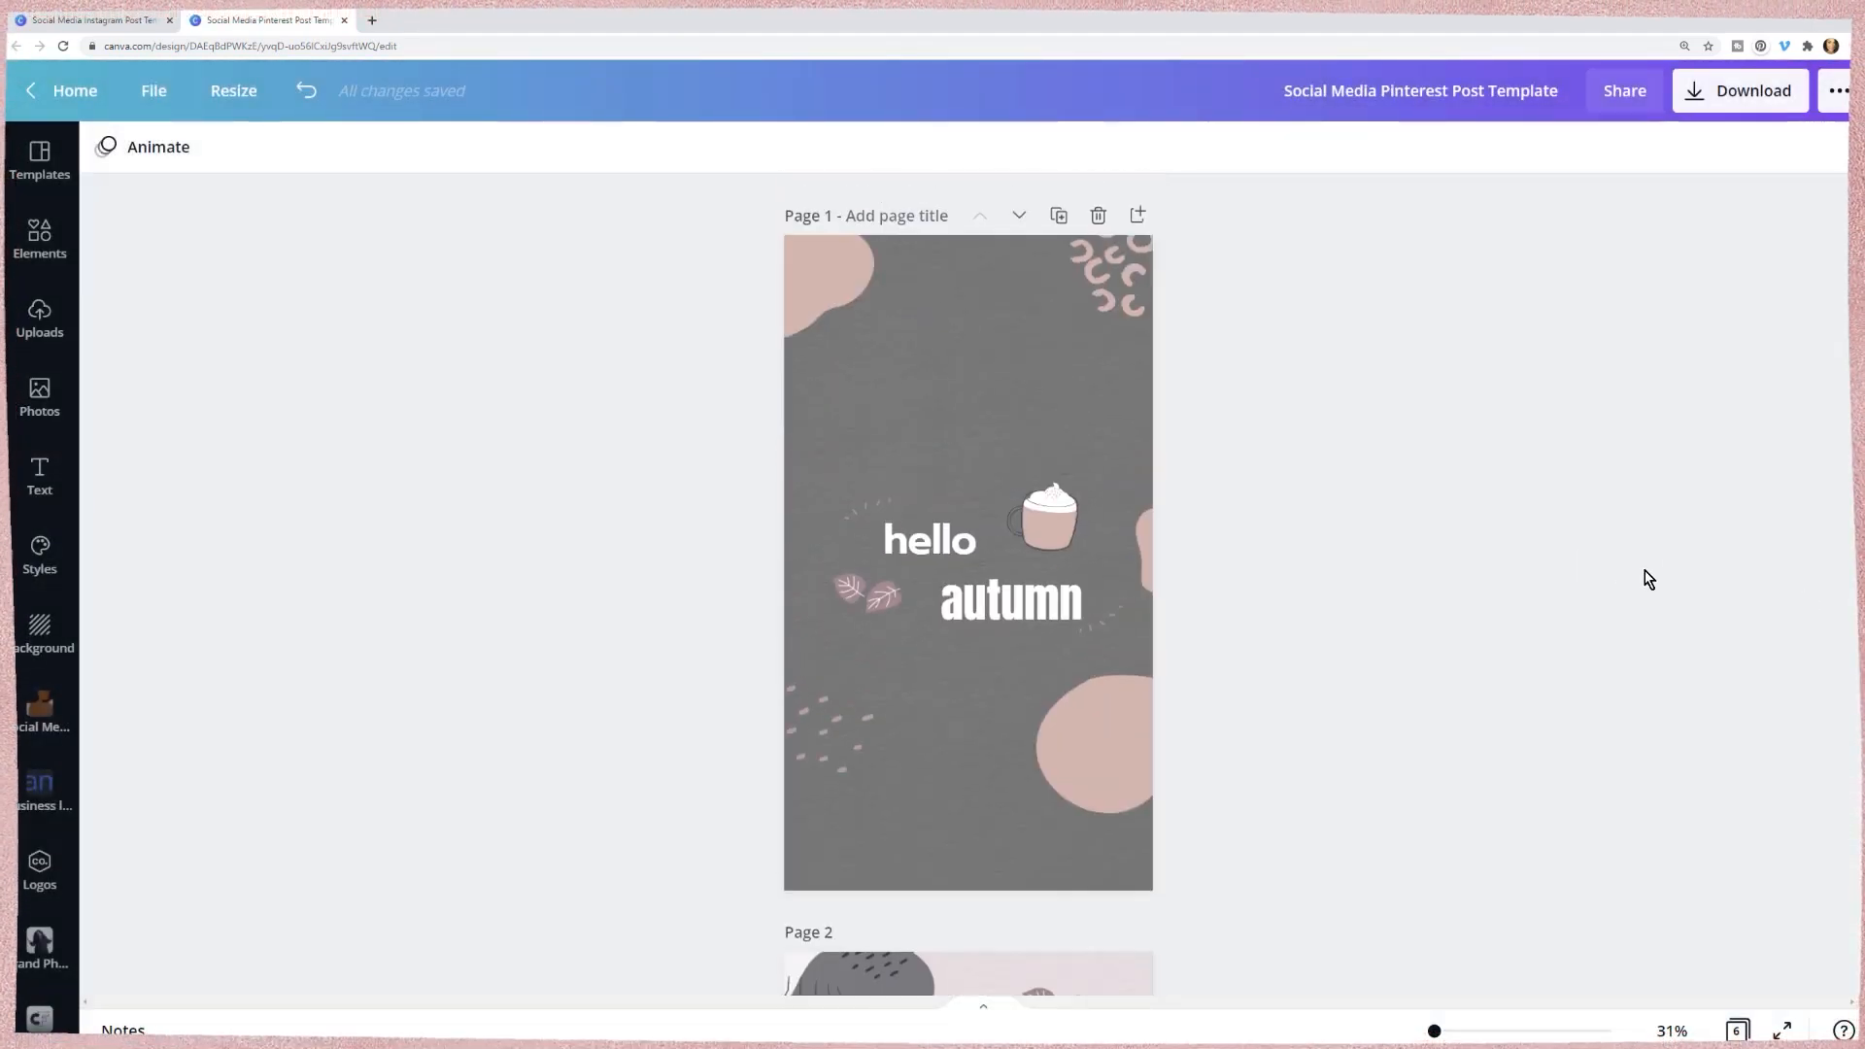
{"action": "left_click", "coordinate": [1758, 92]}
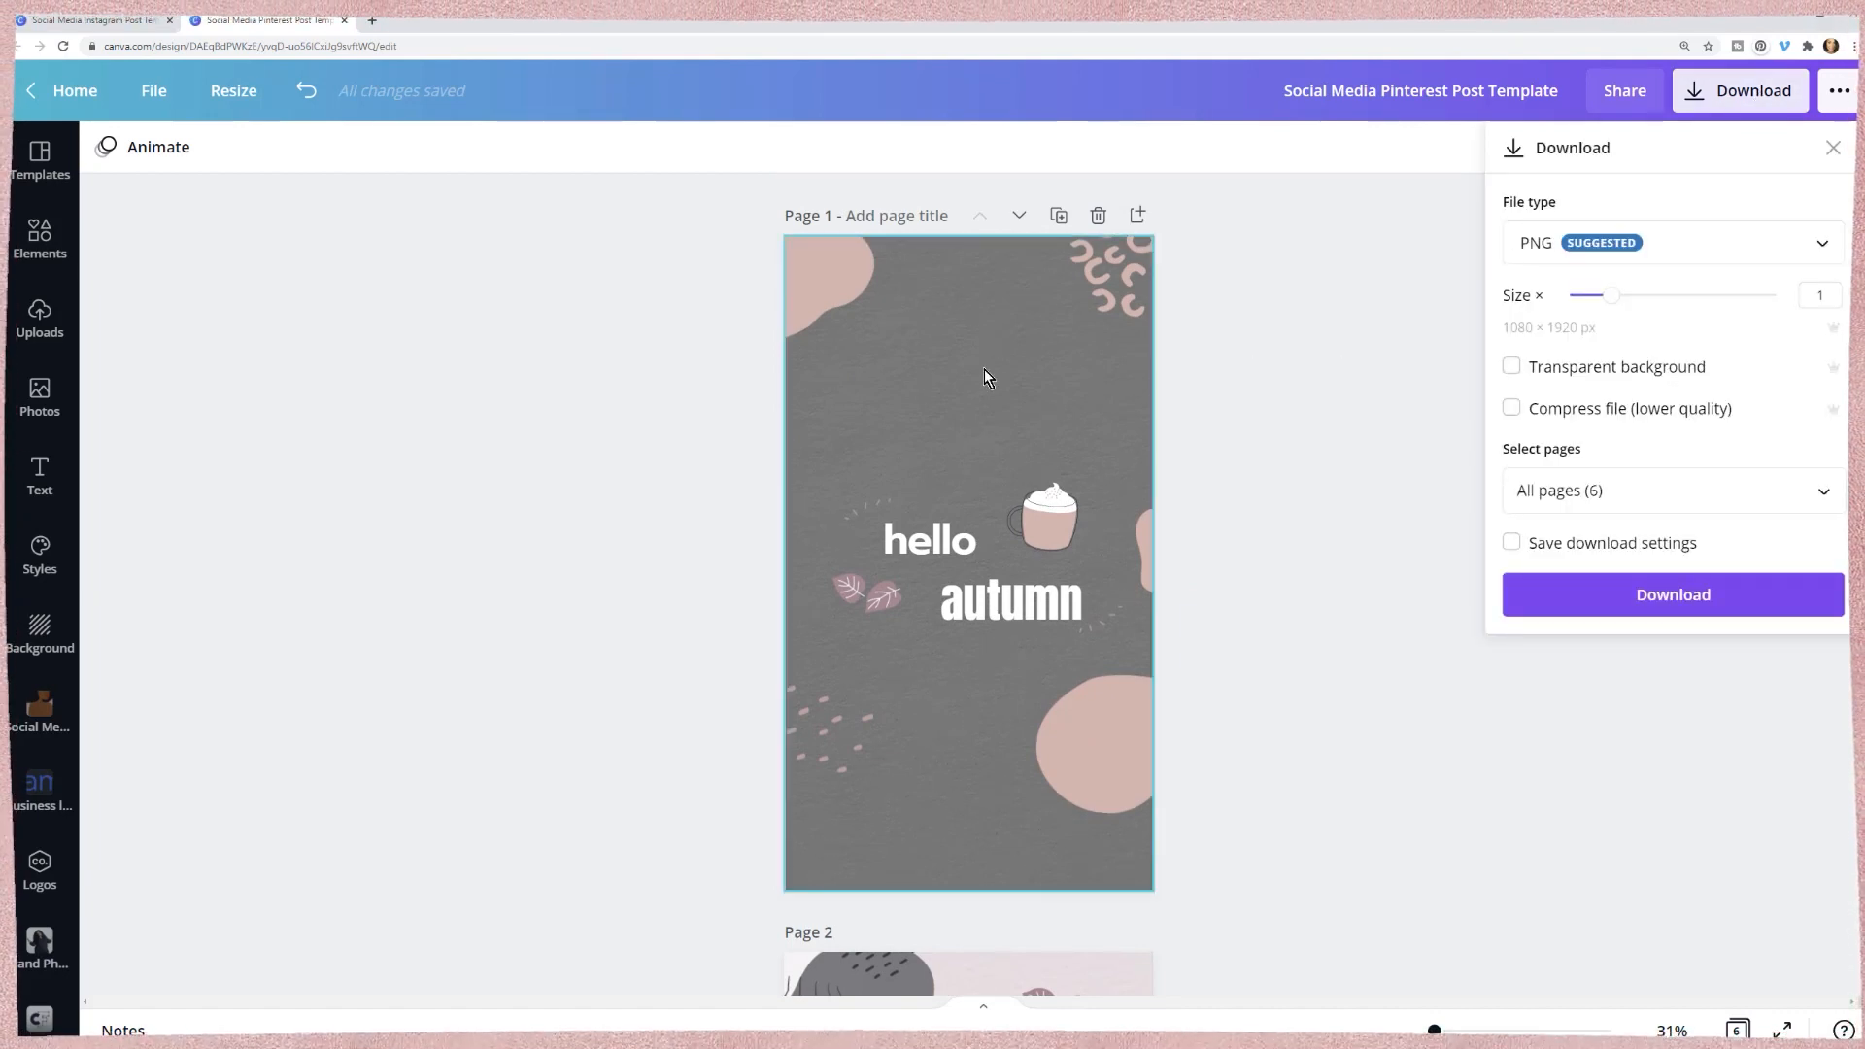
{"action": "scroll", "coordinate": [983, 378], "scroll_direction": "down", "scroll_amount": 2}
{"action": "scroll", "coordinate": [983, 381], "scroll_direction": "down", "scroll_amount": 12}
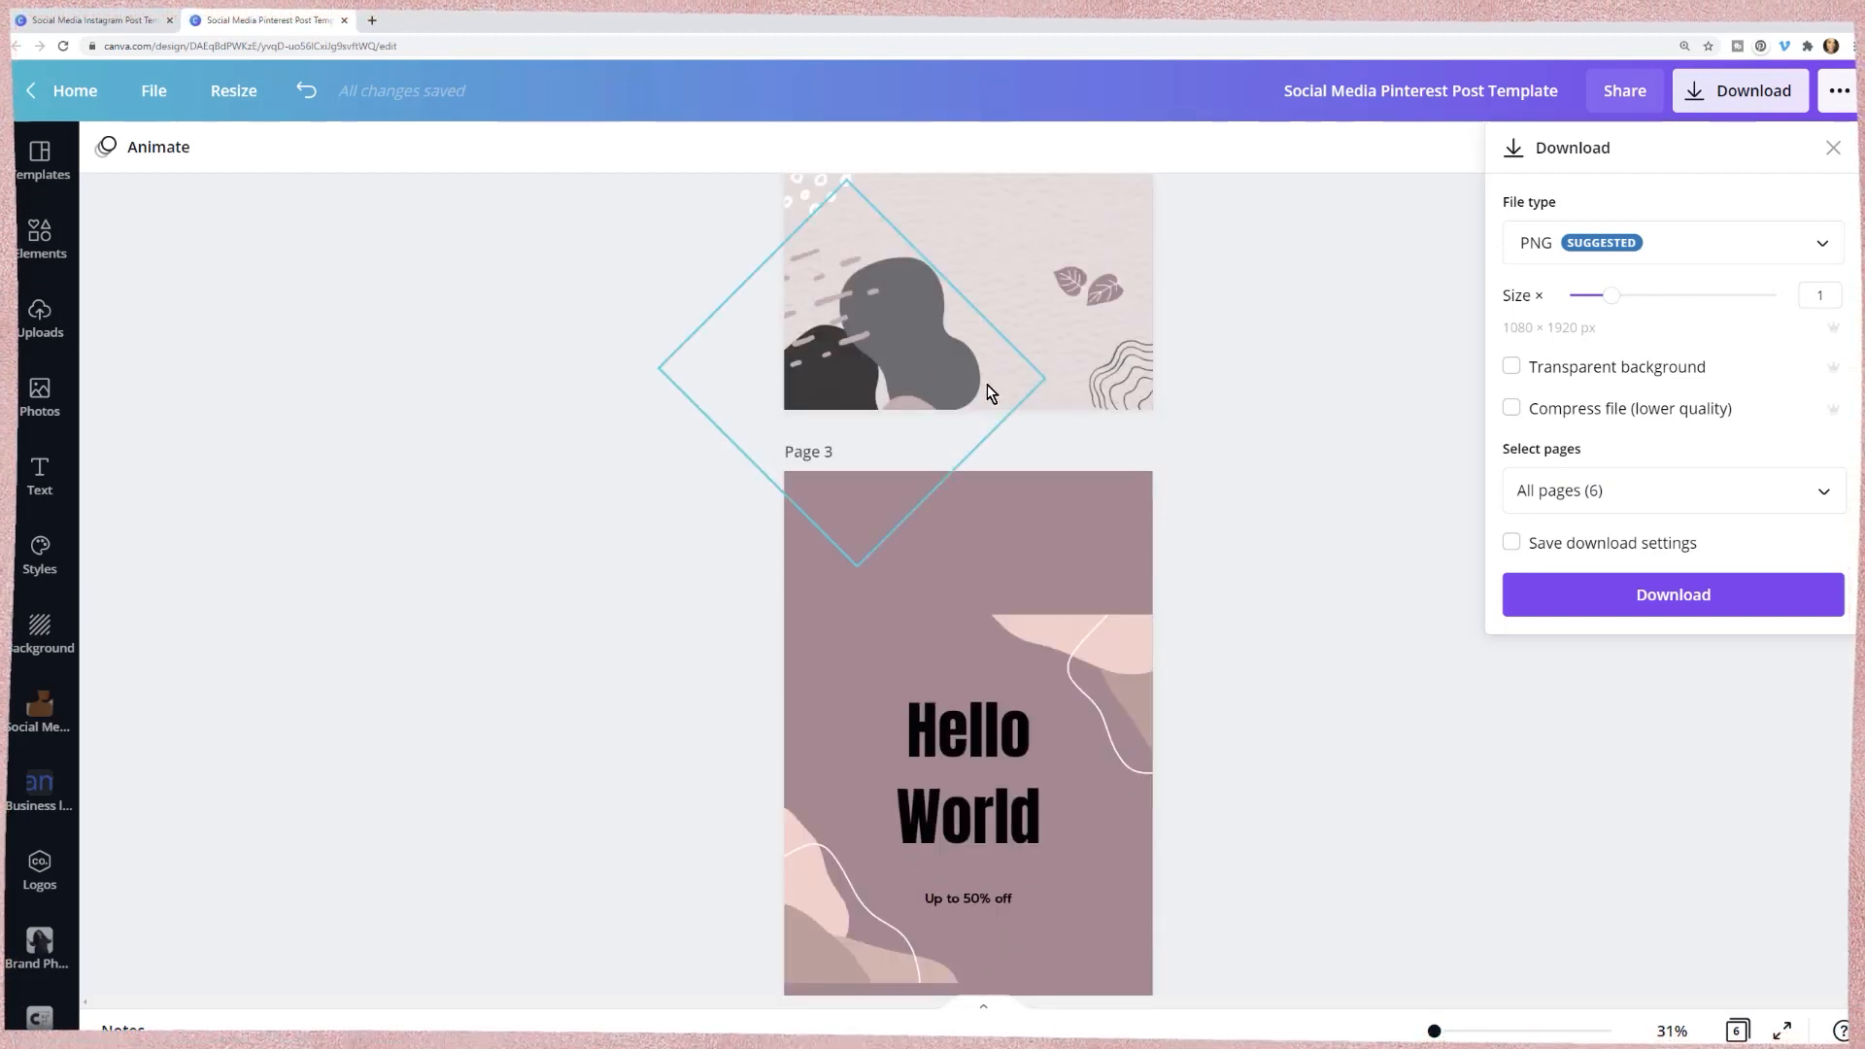
{"action": "scroll", "coordinate": [987, 383], "scroll_direction": "down", "scroll_amount": 10}
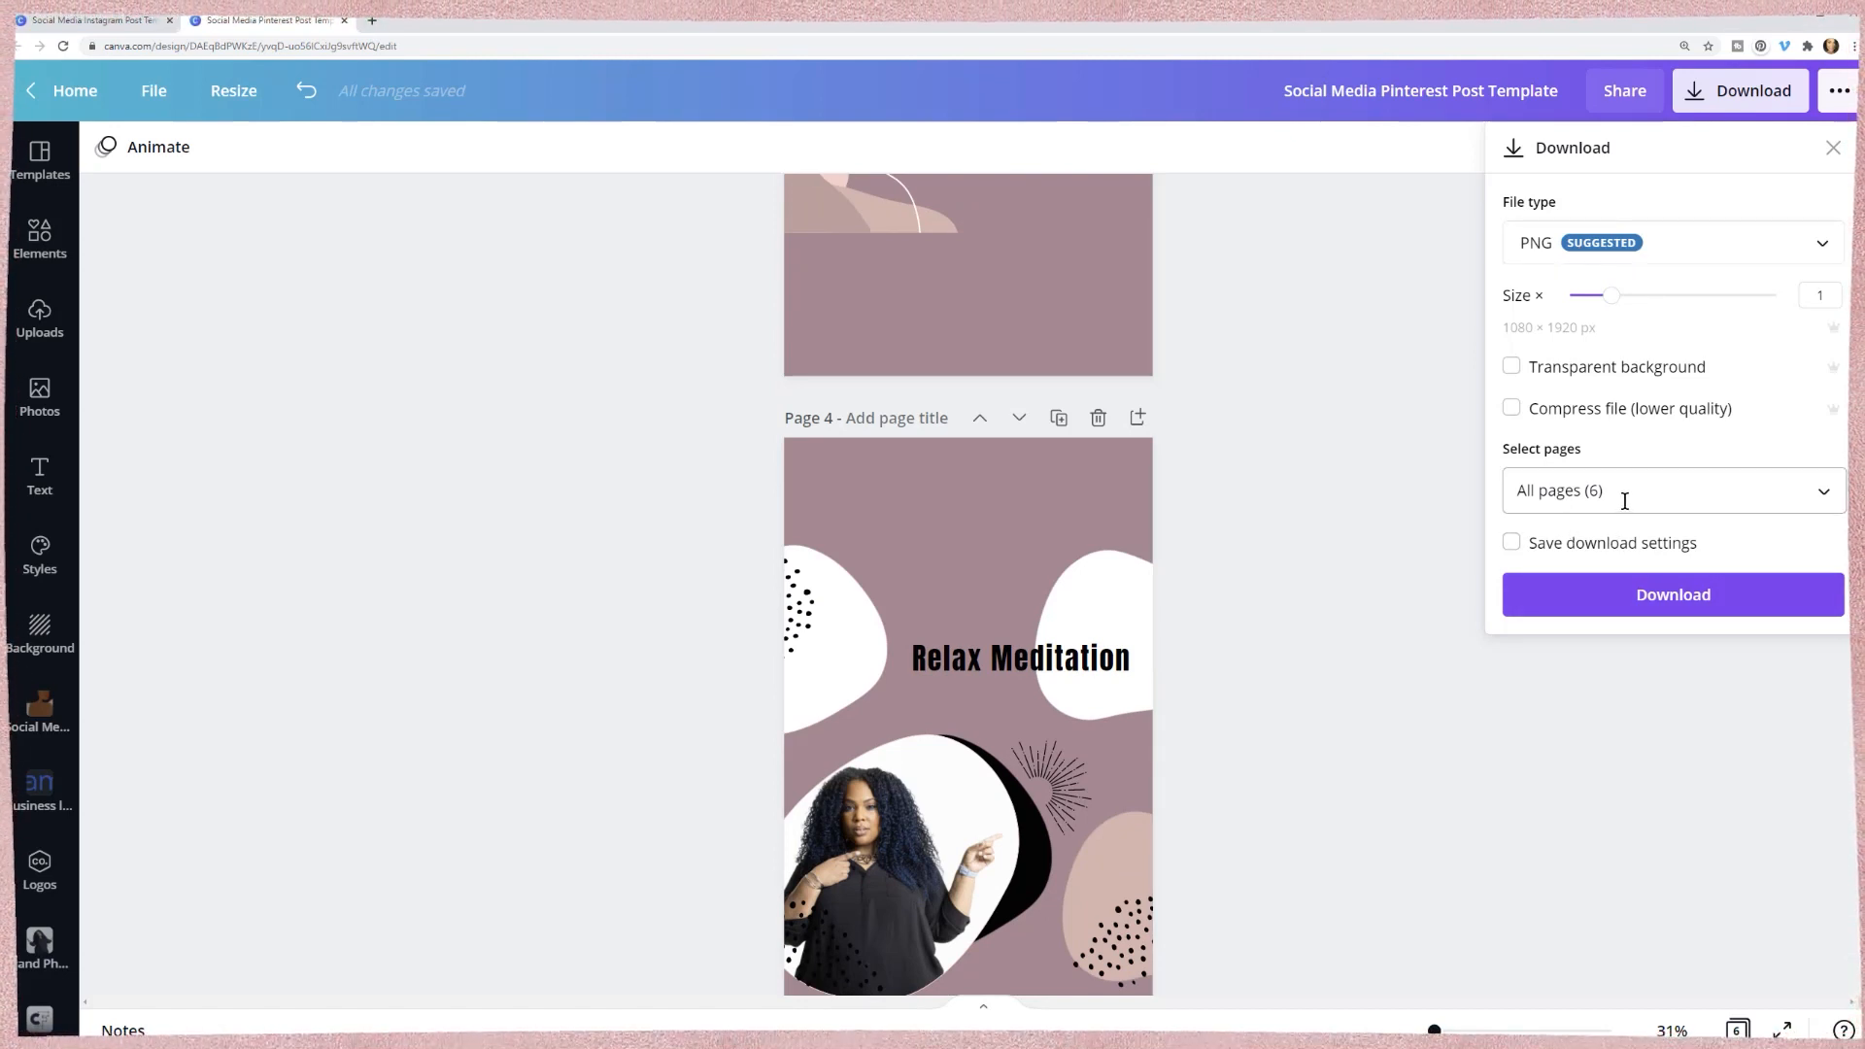
{"action": "scroll", "coordinate": [952, 348], "scroll_direction": "up", "scroll_amount": 15}
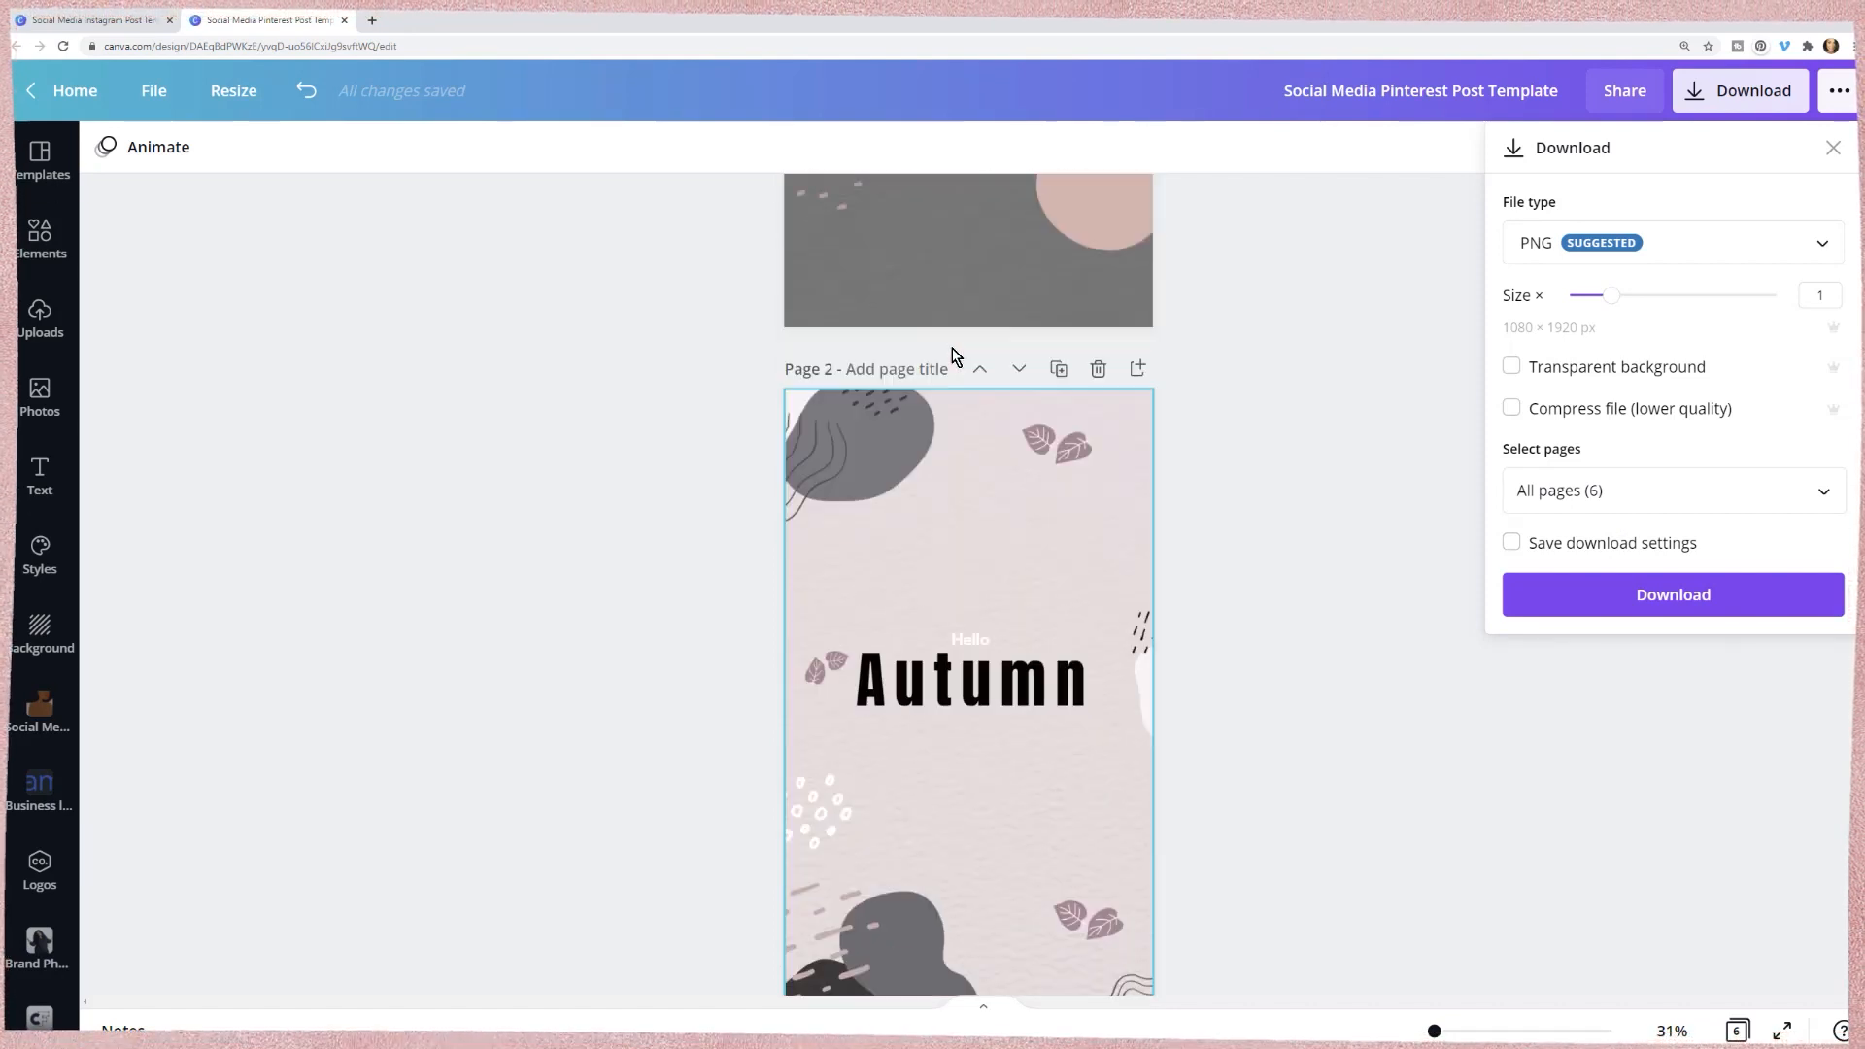
{"action": "scroll", "coordinate": [952, 348], "scroll_direction": "up", "scroll_amount": 5}
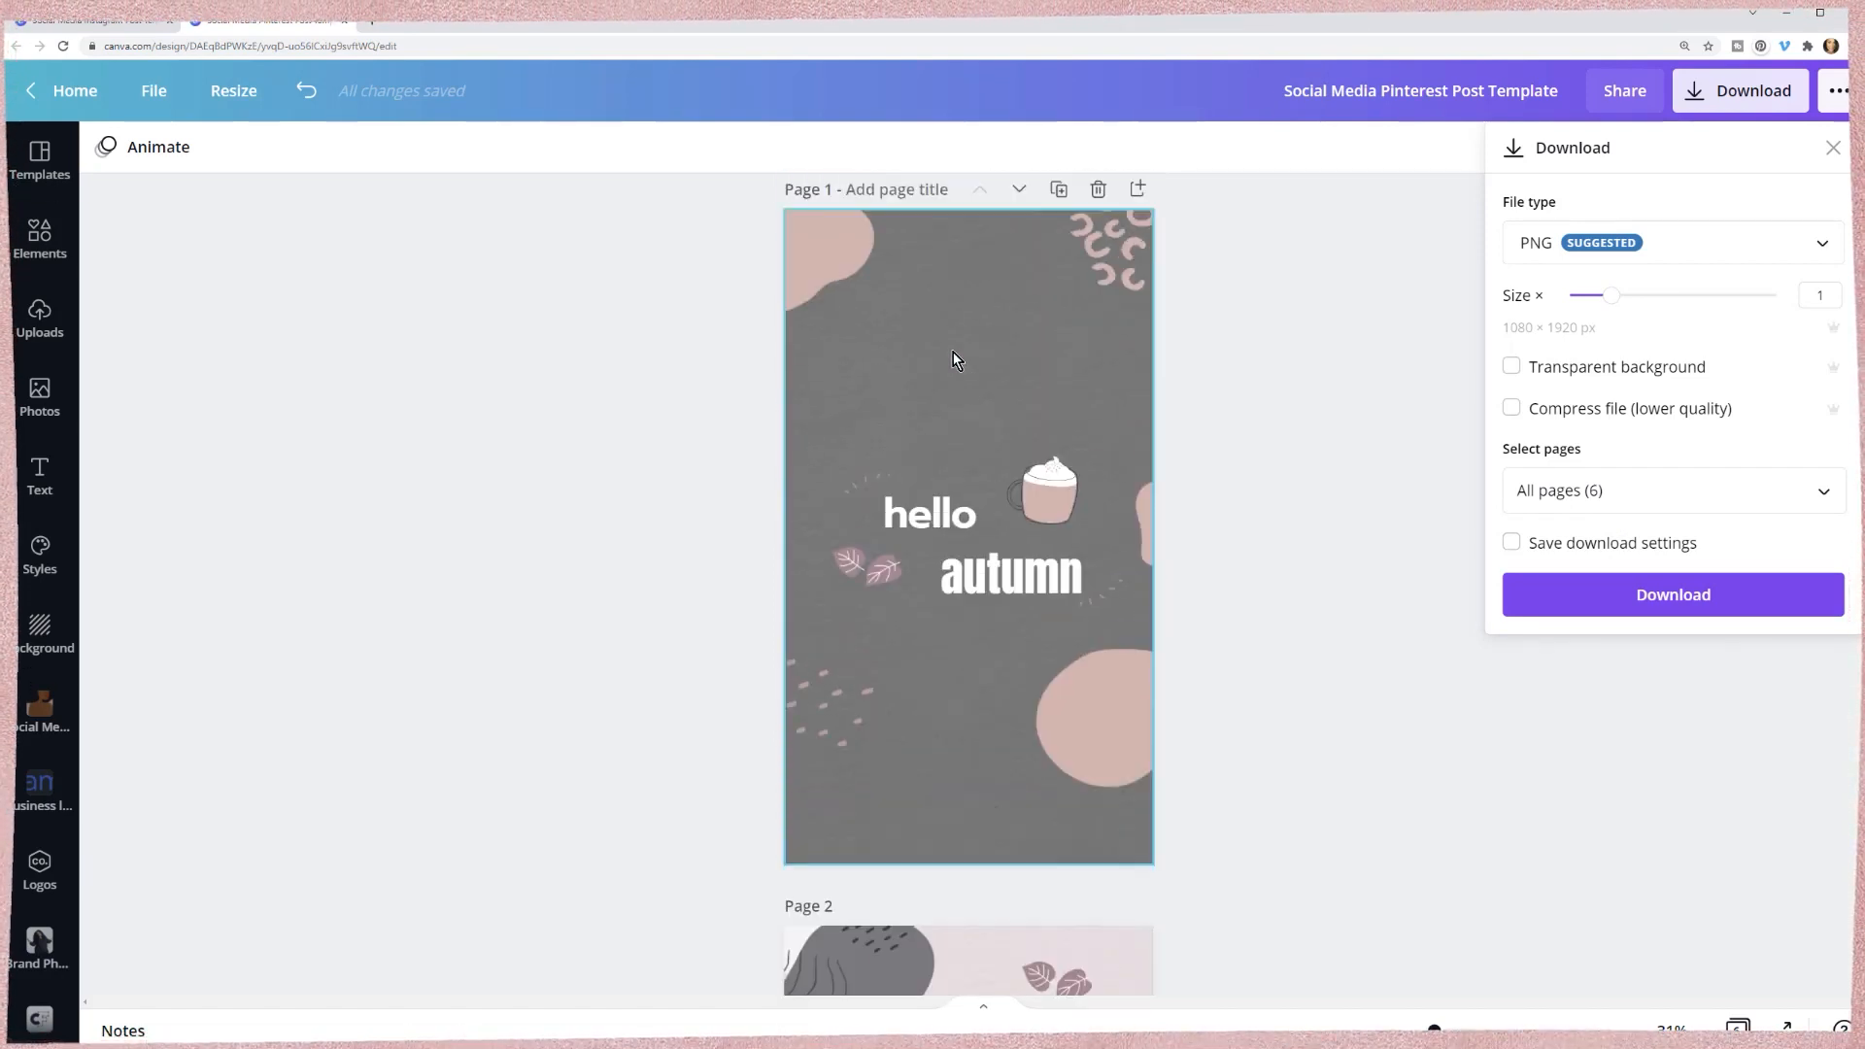
{"action": "left_click", "coordinate": [1734, 481]}
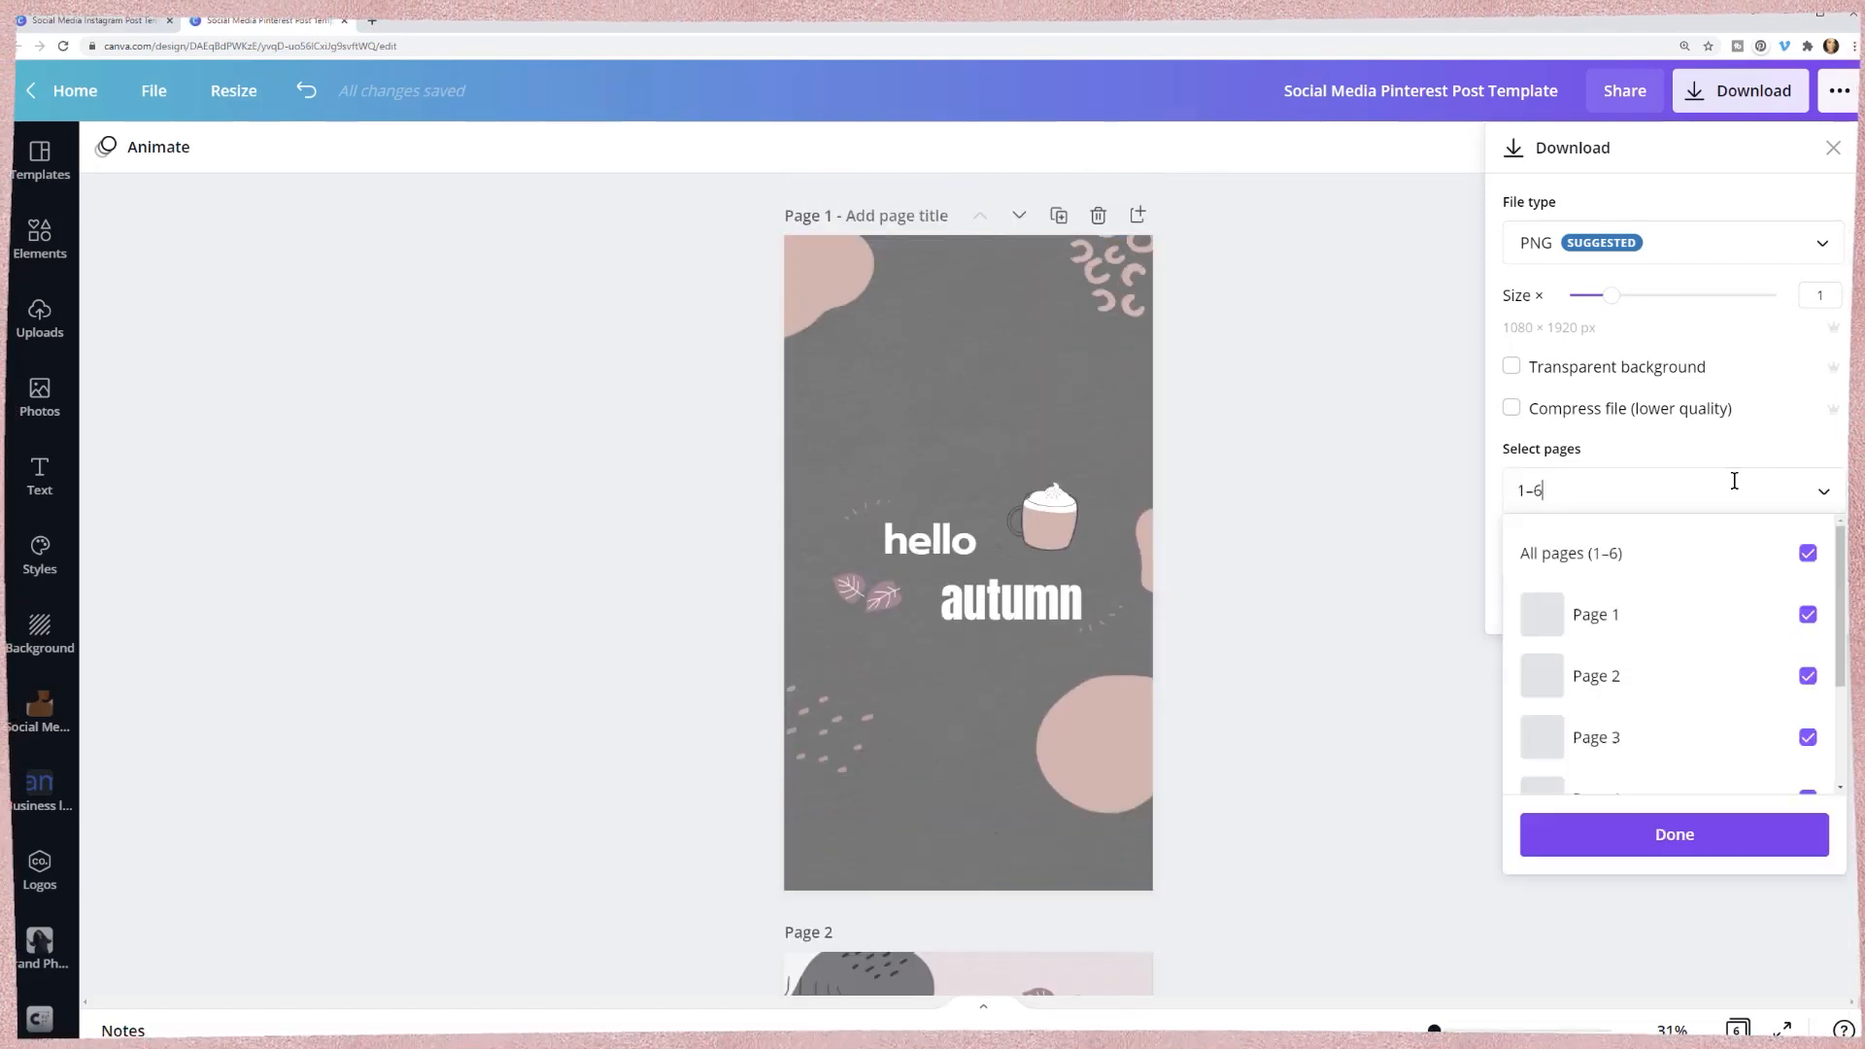
{"action": "left_click", "coordinate": [1608, 222]}
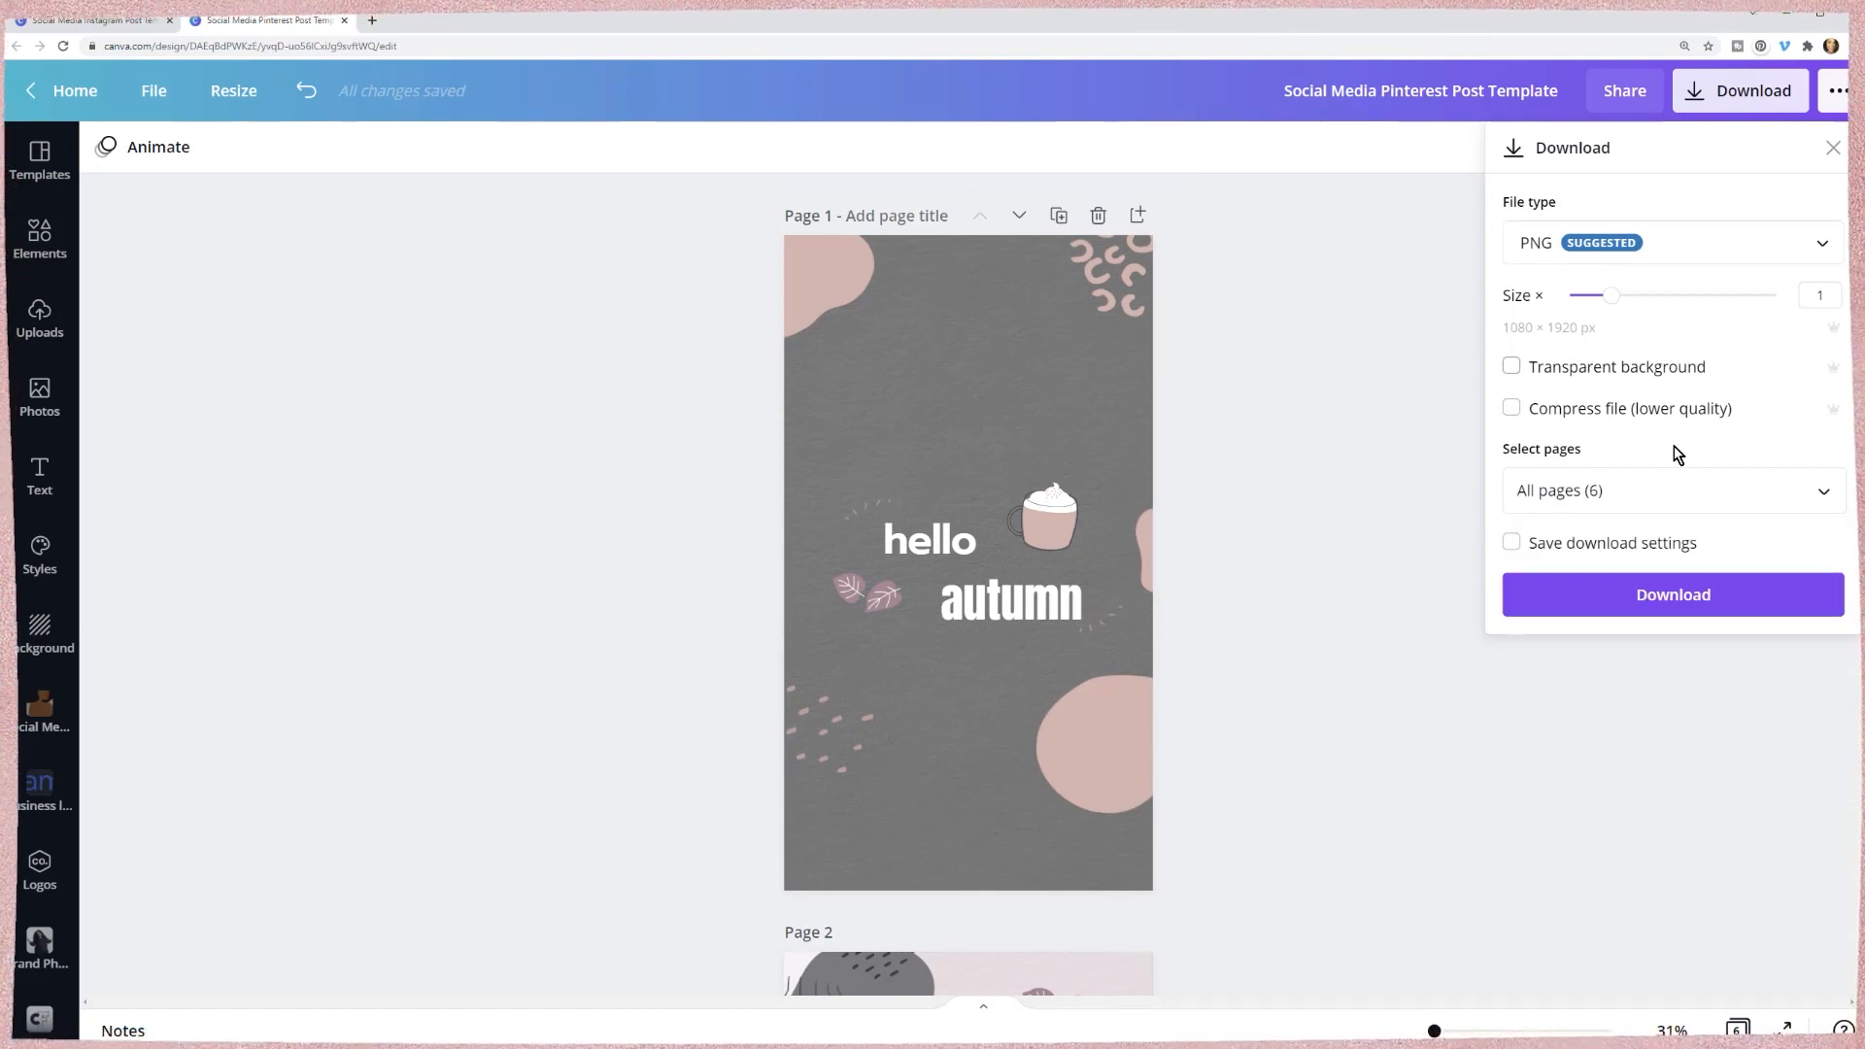
{"action": "left_click", "coordinate": [1736, 492]}
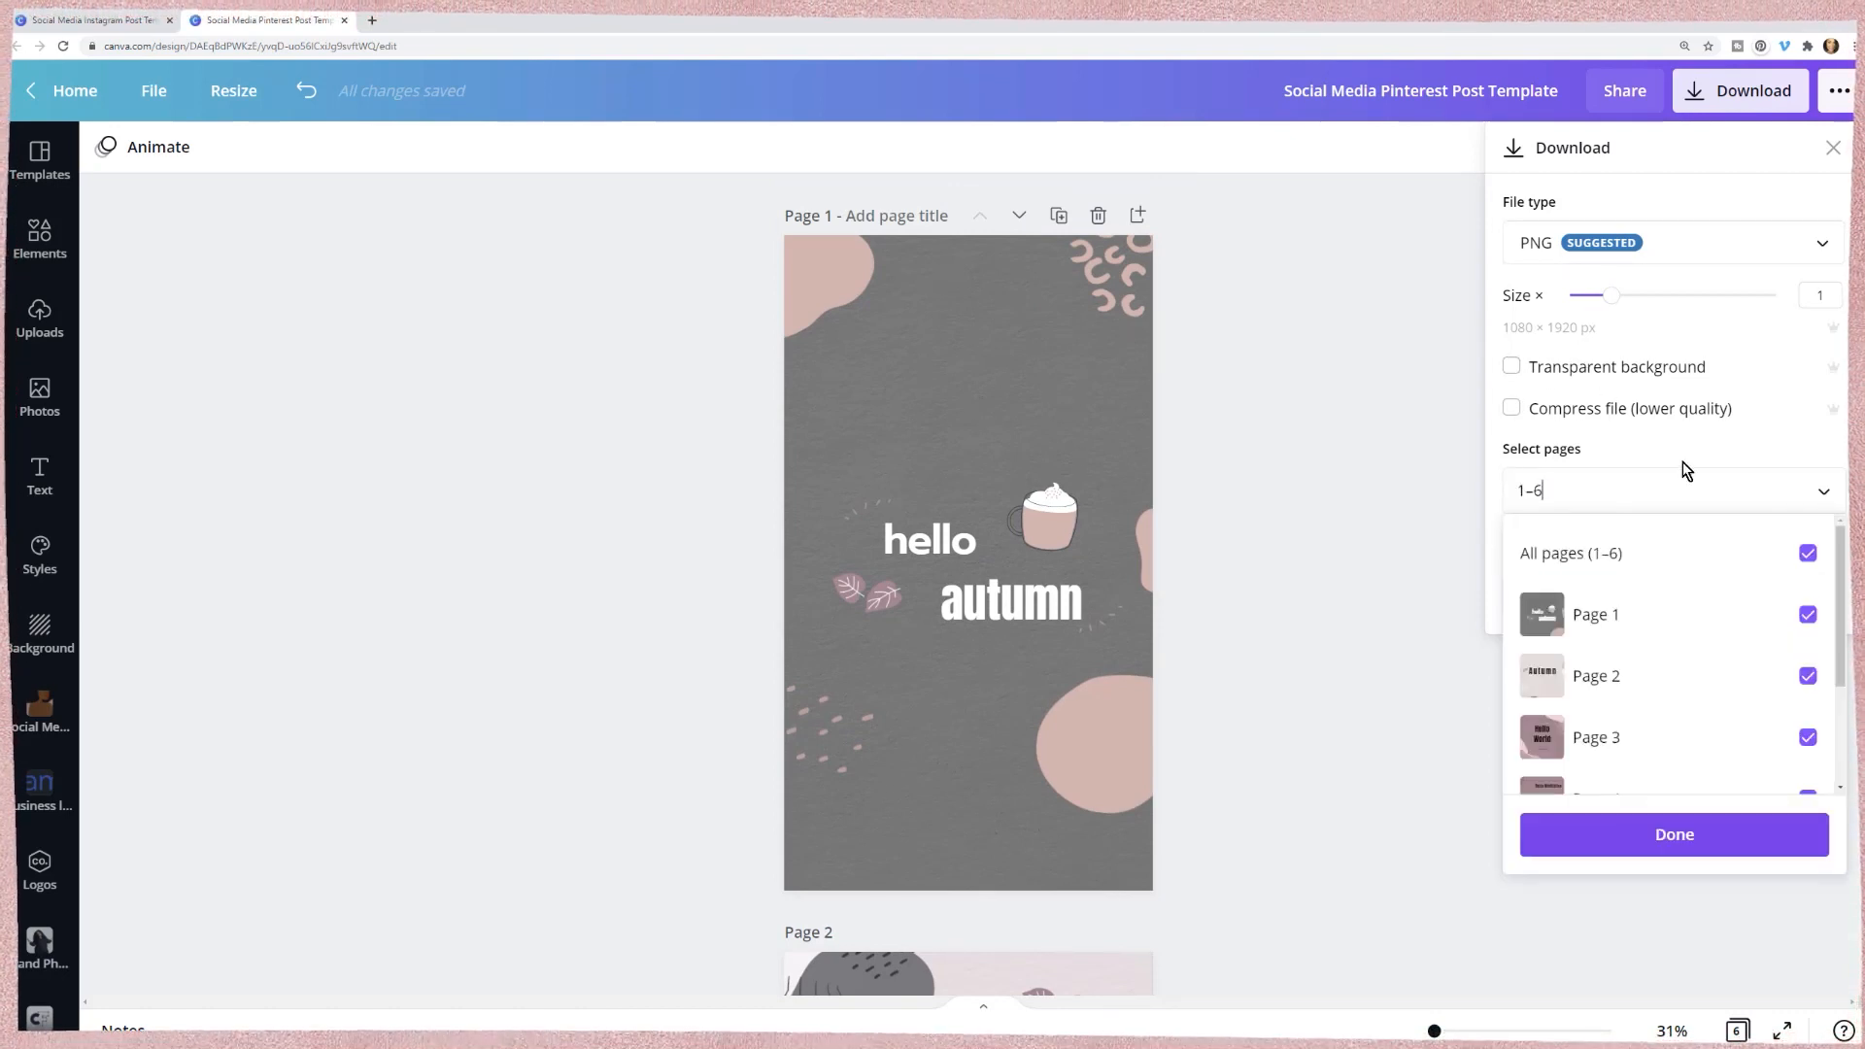
{"action": "left_click", "coordinate": [1591, 832]}
{"action": "left_click", "coordinate": [1641, 602]}
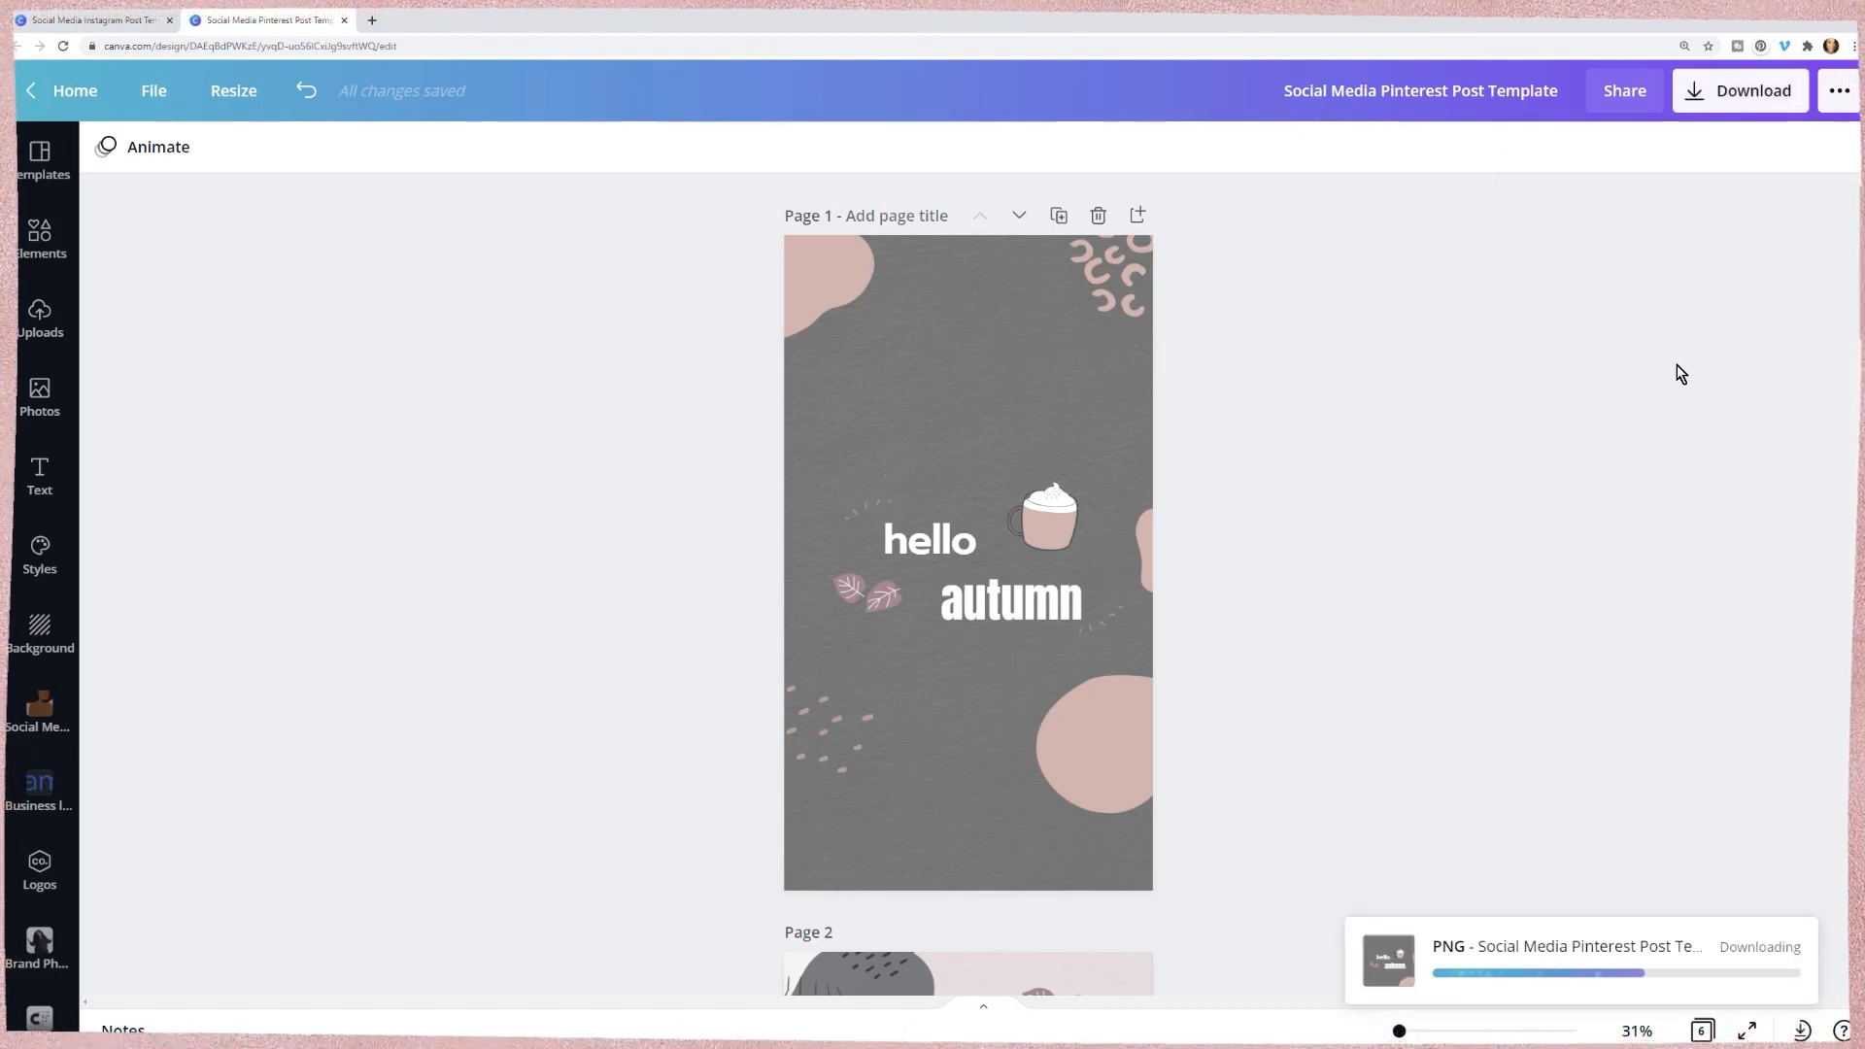
- Clear the page selection for another download and save the zipped six-page download in the Downloads folder
{"action": "left_click", "coordinate": [1727, 105]}
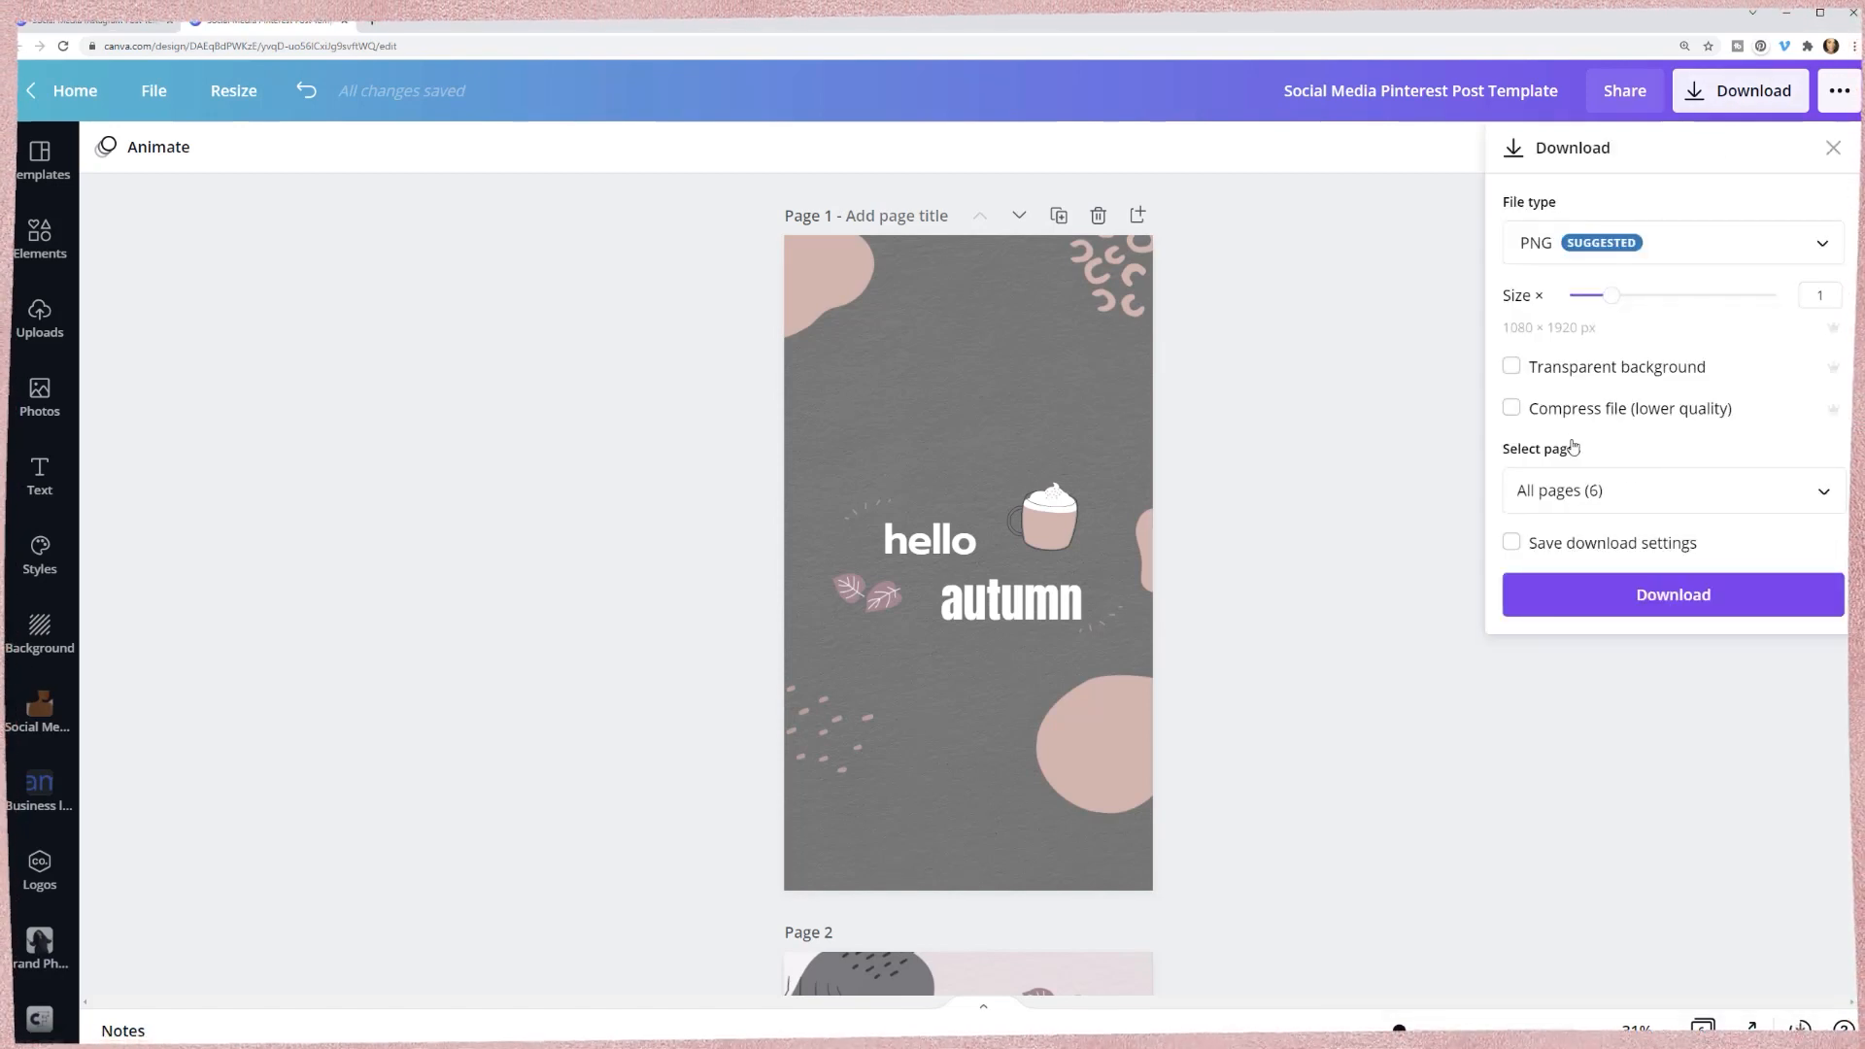
{"action": "left_click", "coordinate": [1661, 482]}
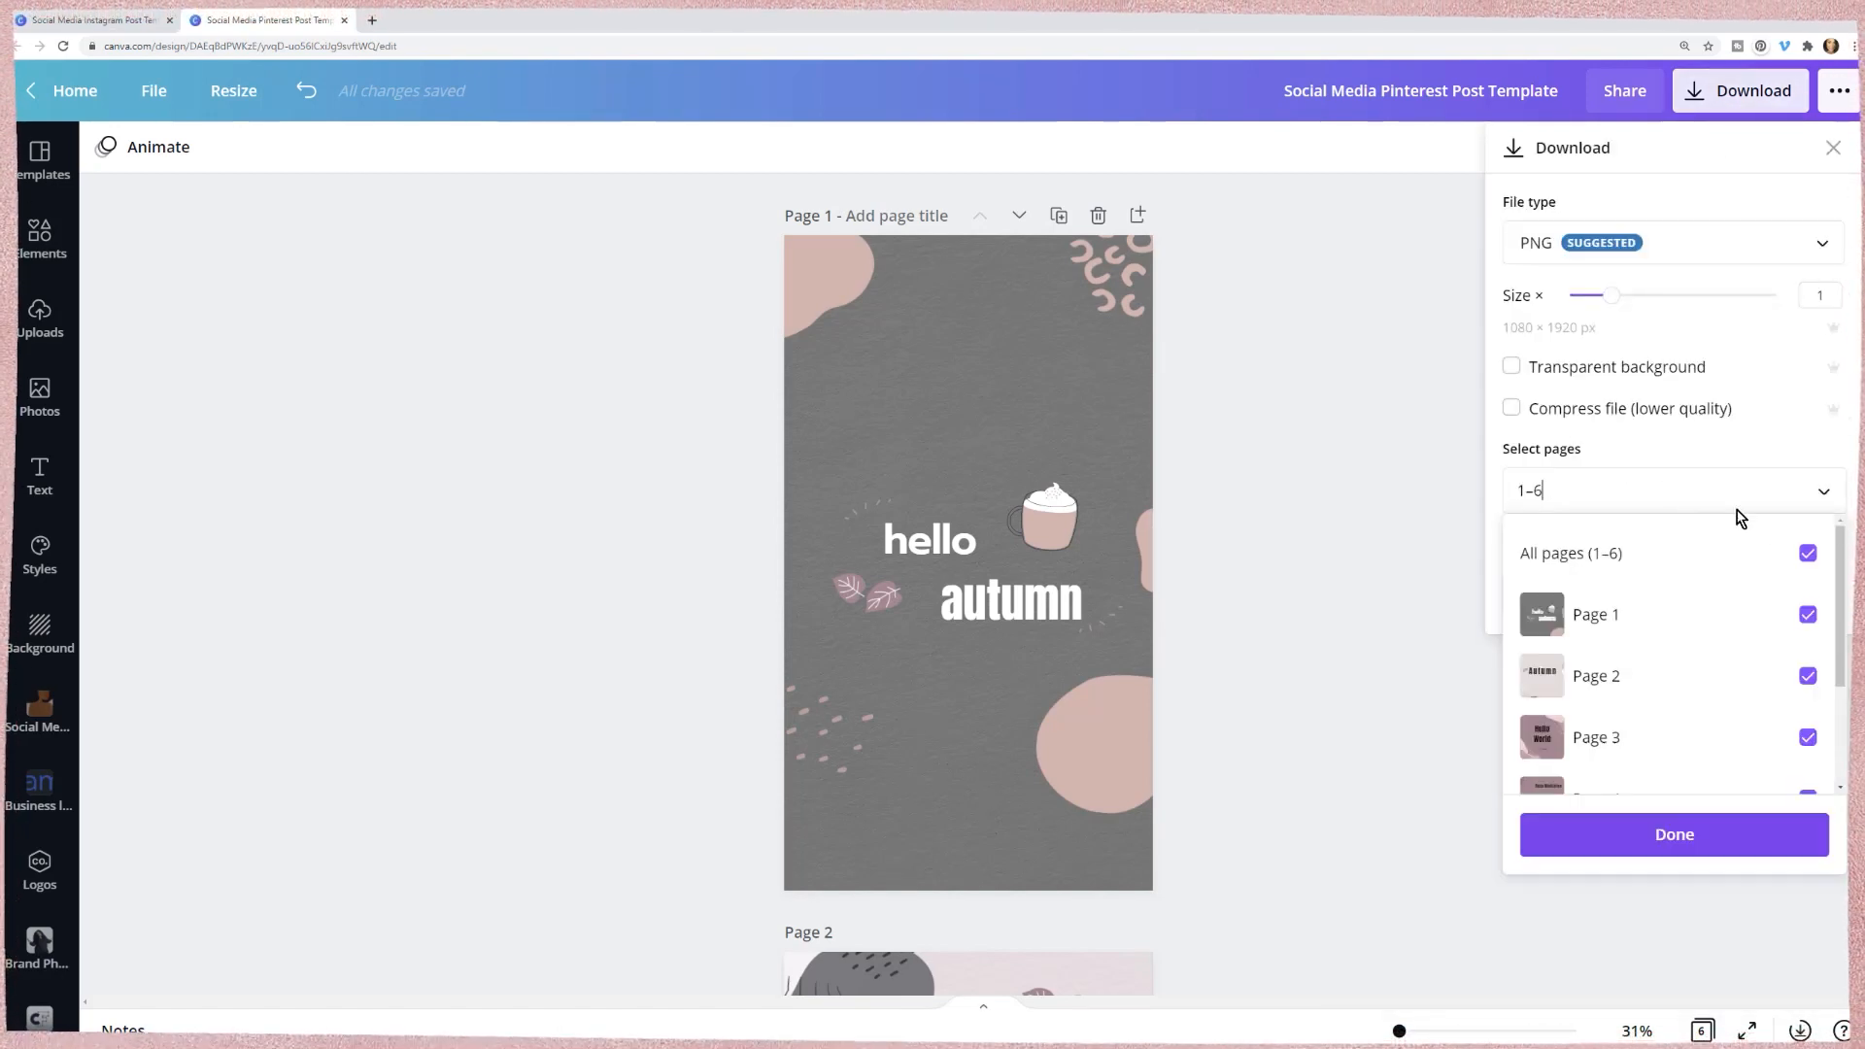
{"action": "left_click", "coordinate": [1809, 554]}
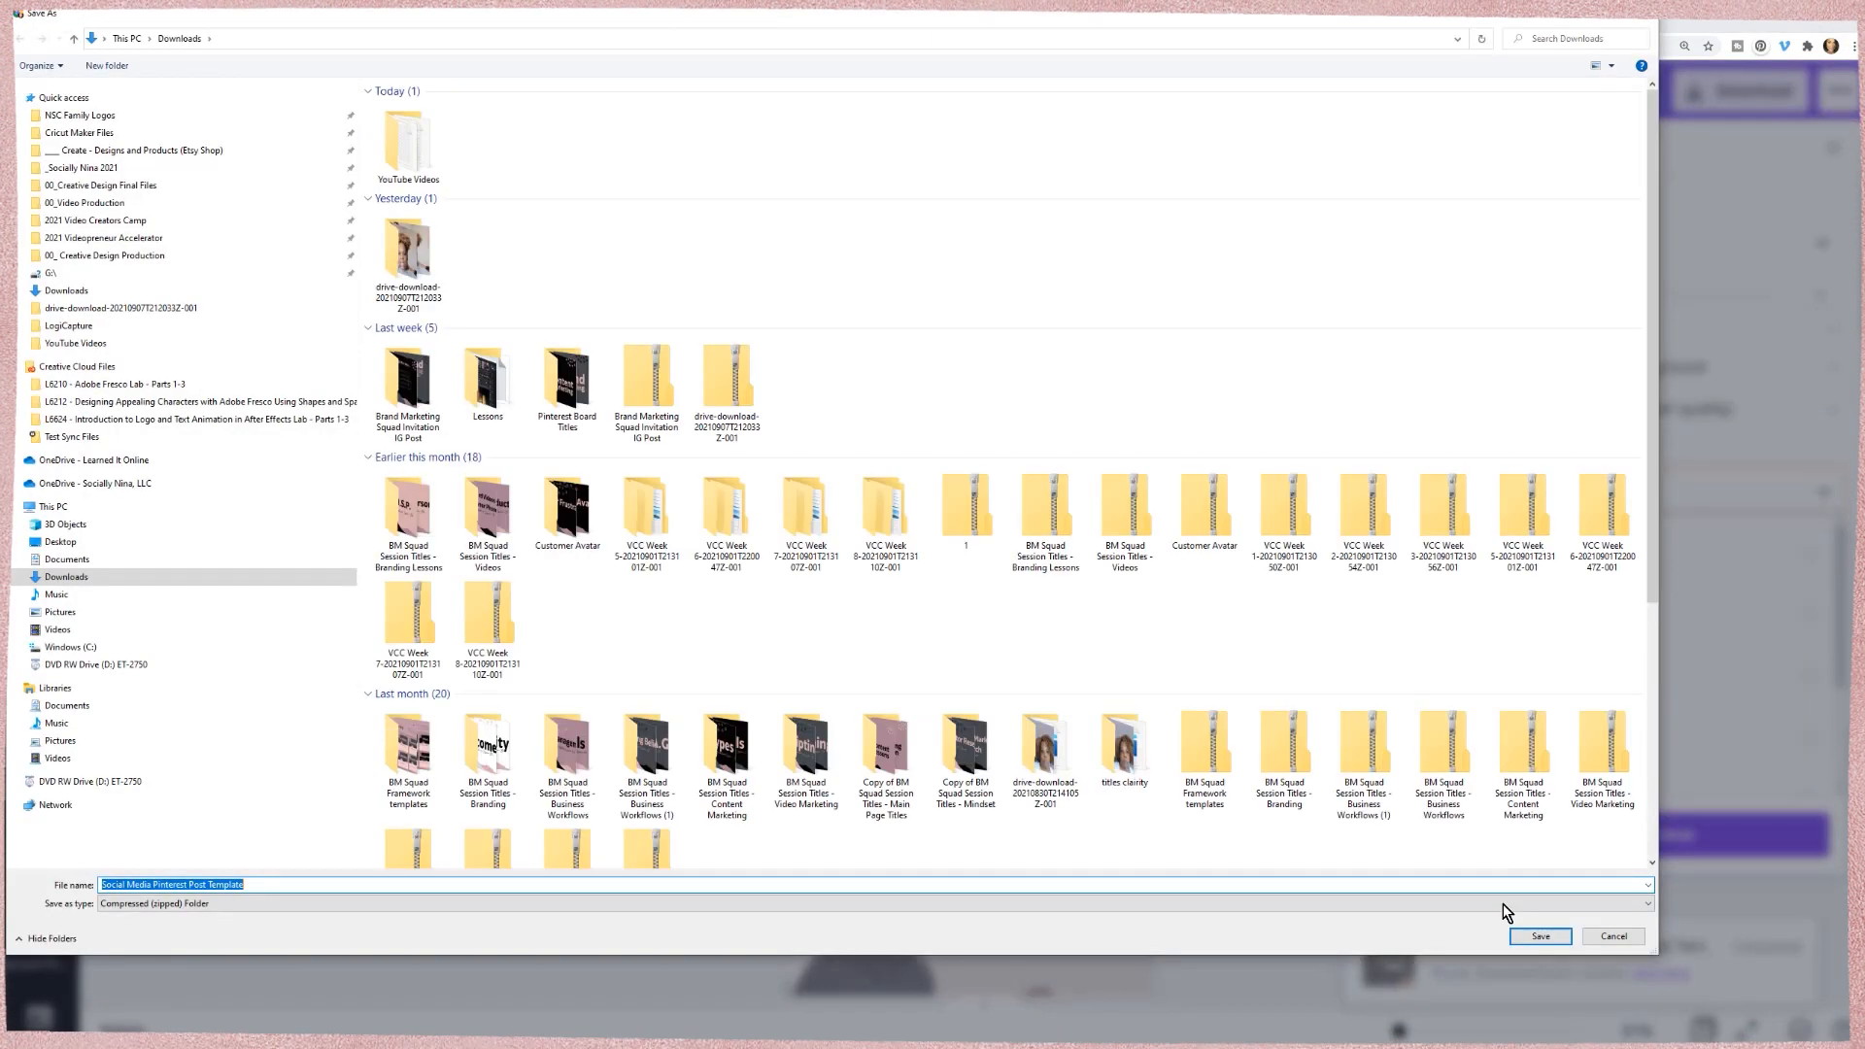
{"action": "left_click", "coordinate": [1538, 934]}
{"action": "left_click", "coordinate": [1269, 336]}
- Download only page 1 as a PNG
{"action": "left_click", "coordinate": [1781, 505]}
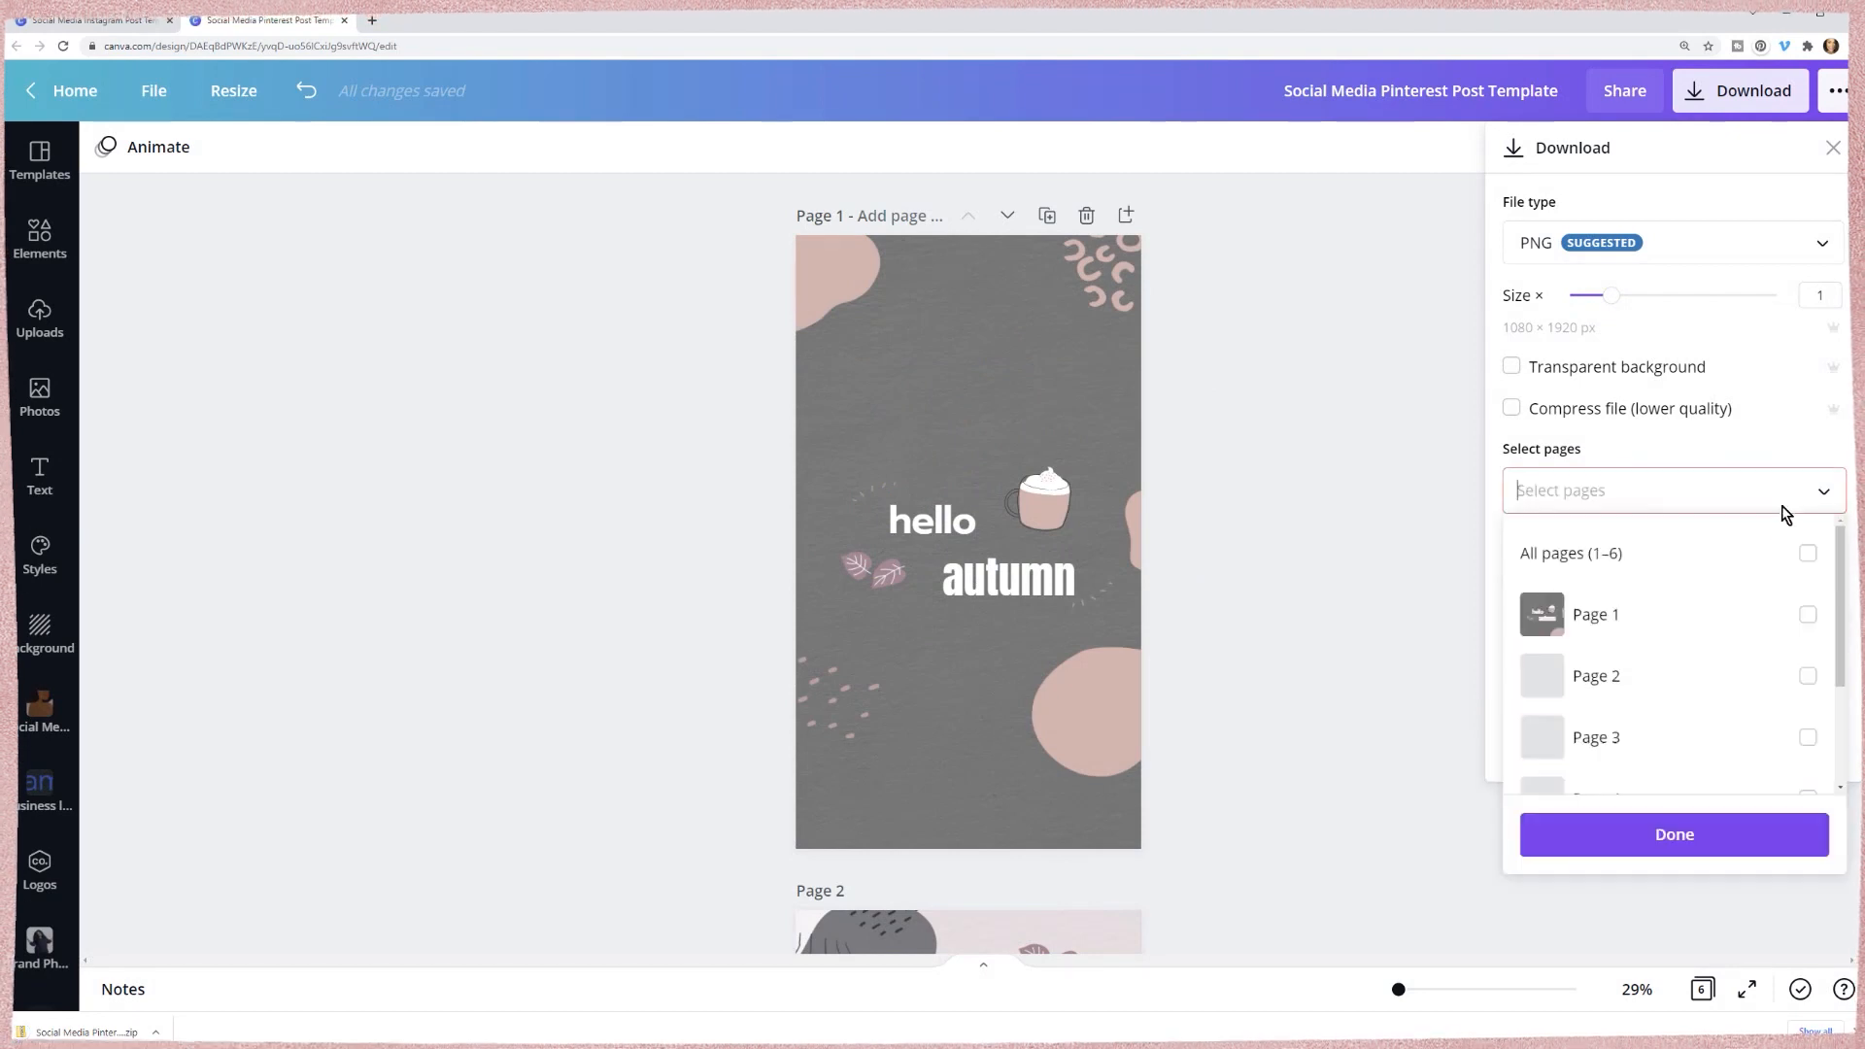
{"action": "left_click", "coordinate": [1799, 619]}
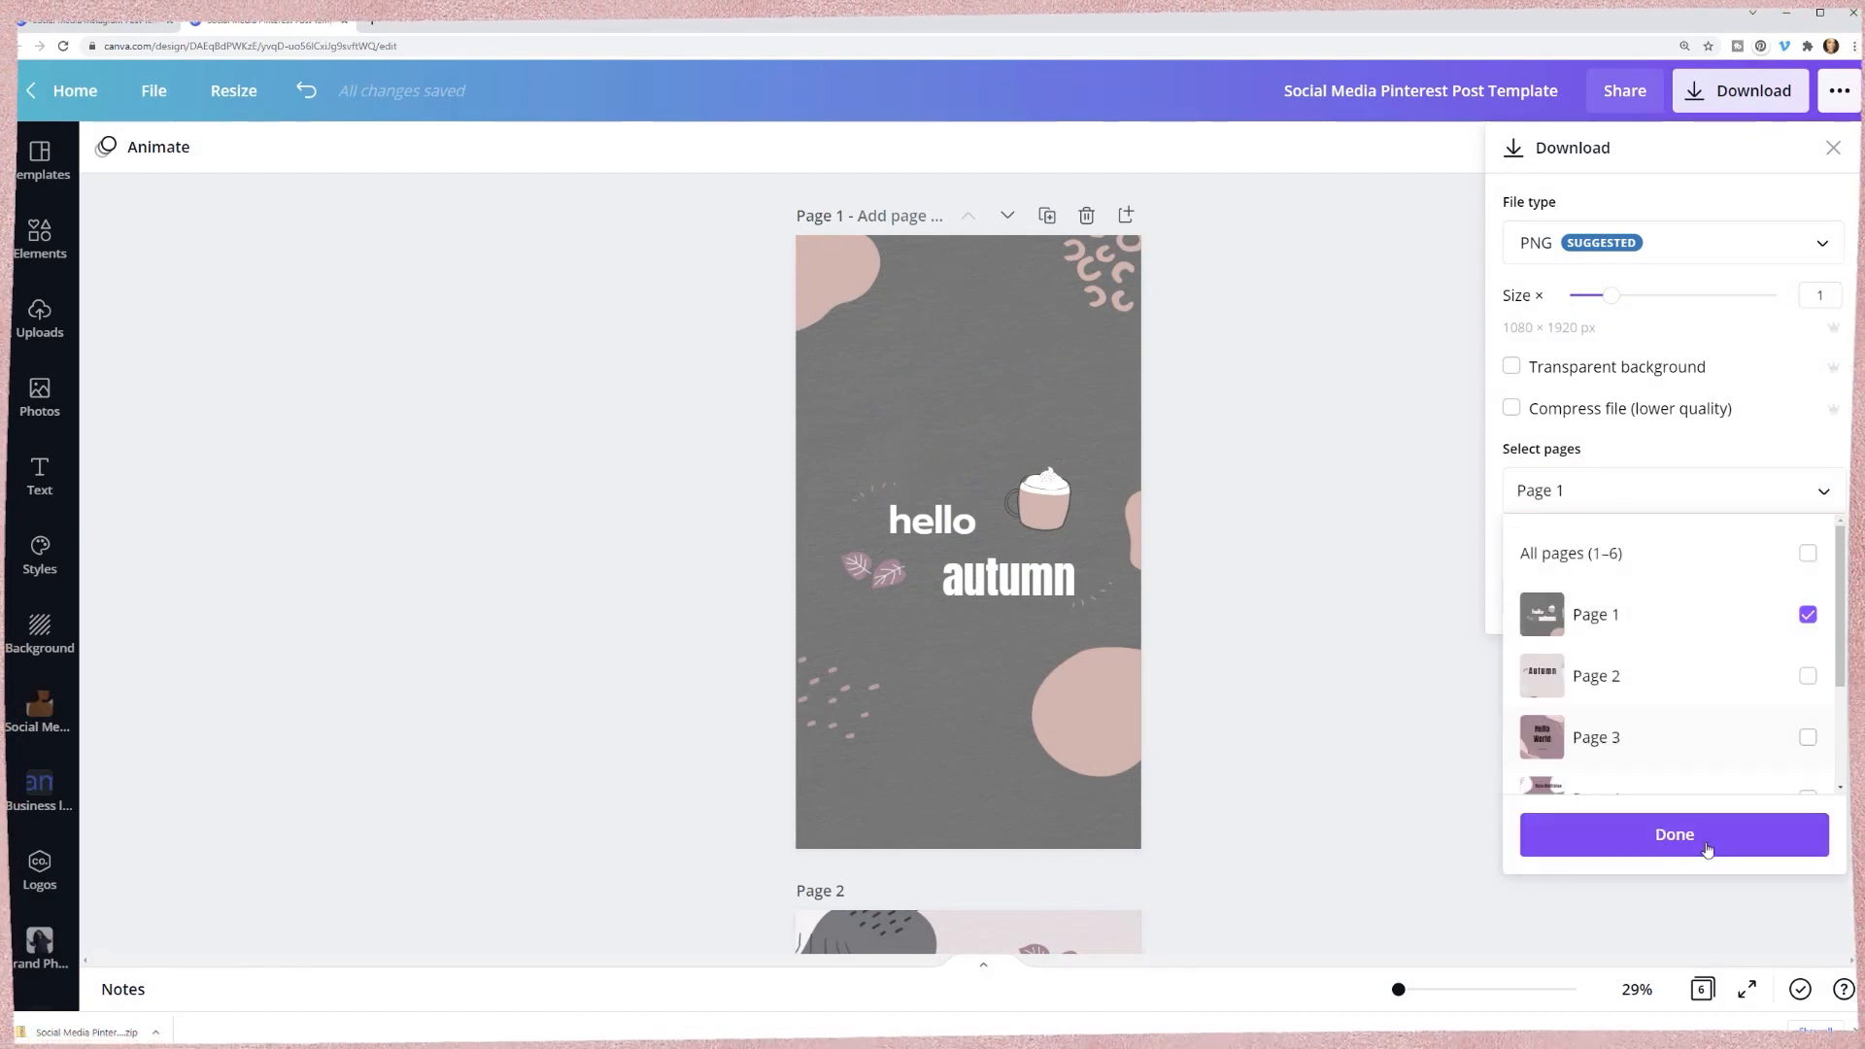
{"action": "left_click", "coordinate": [1706, 845]}
{"action": "left_click", "coordinate": [1688, 607]}
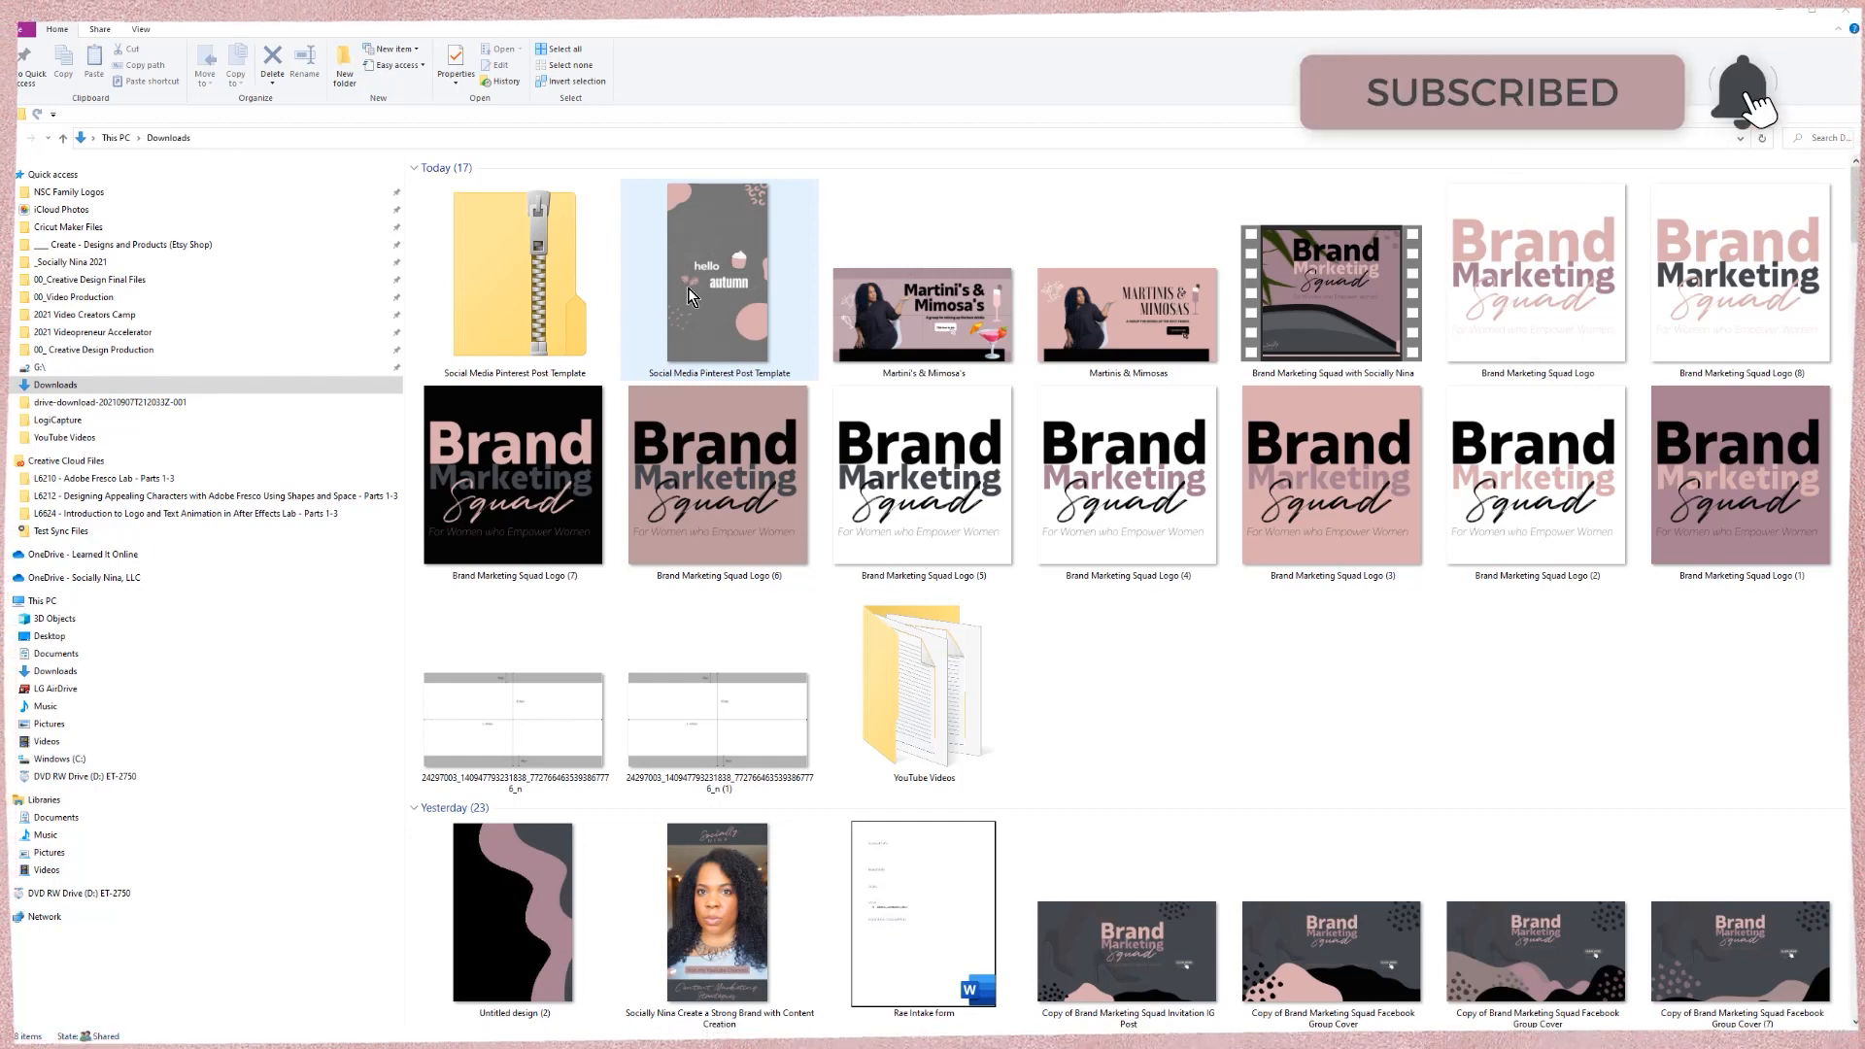
- Switch to File Explorer and extract the Social Media Pinterest Post Template zip file within the Downloads folder
{"action": "left_click", "coordinate": [556, 307]}
{"action": "right_click", "coordinate": [556, 307]}
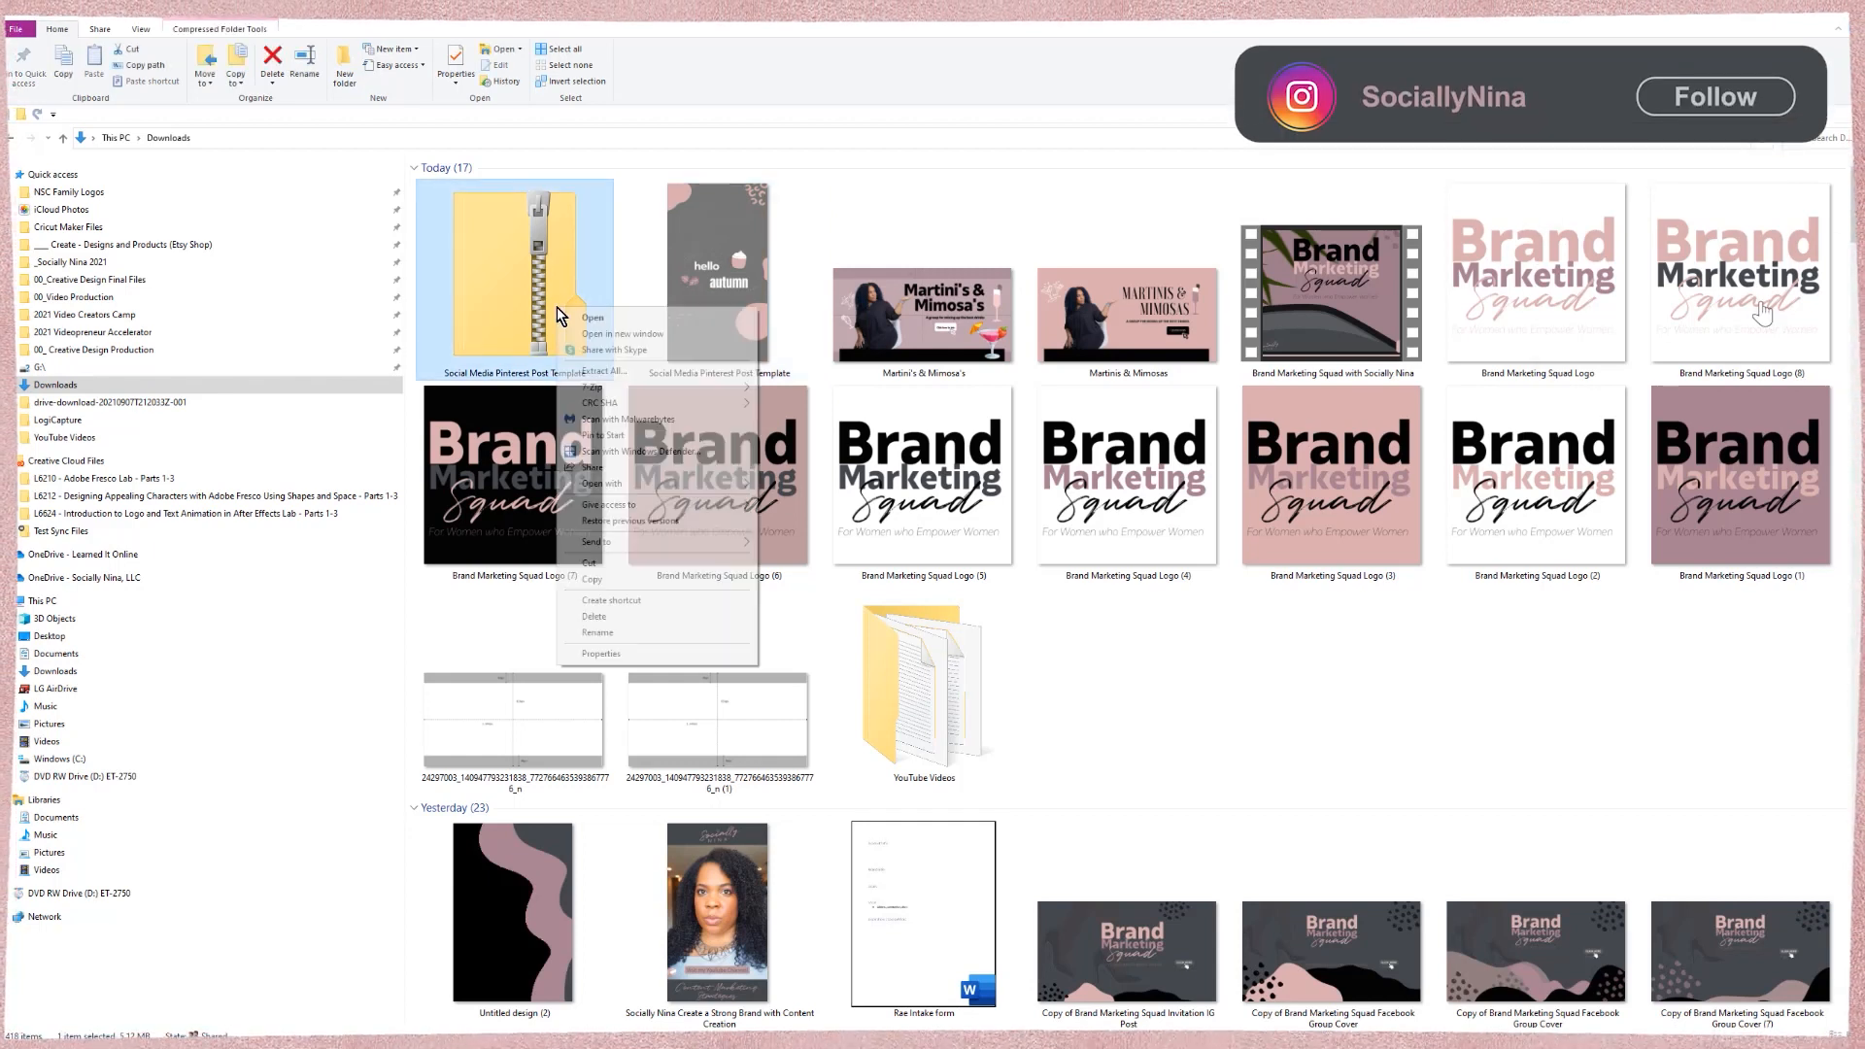
{"action": "left_click", "coordinate": [604, 372]}
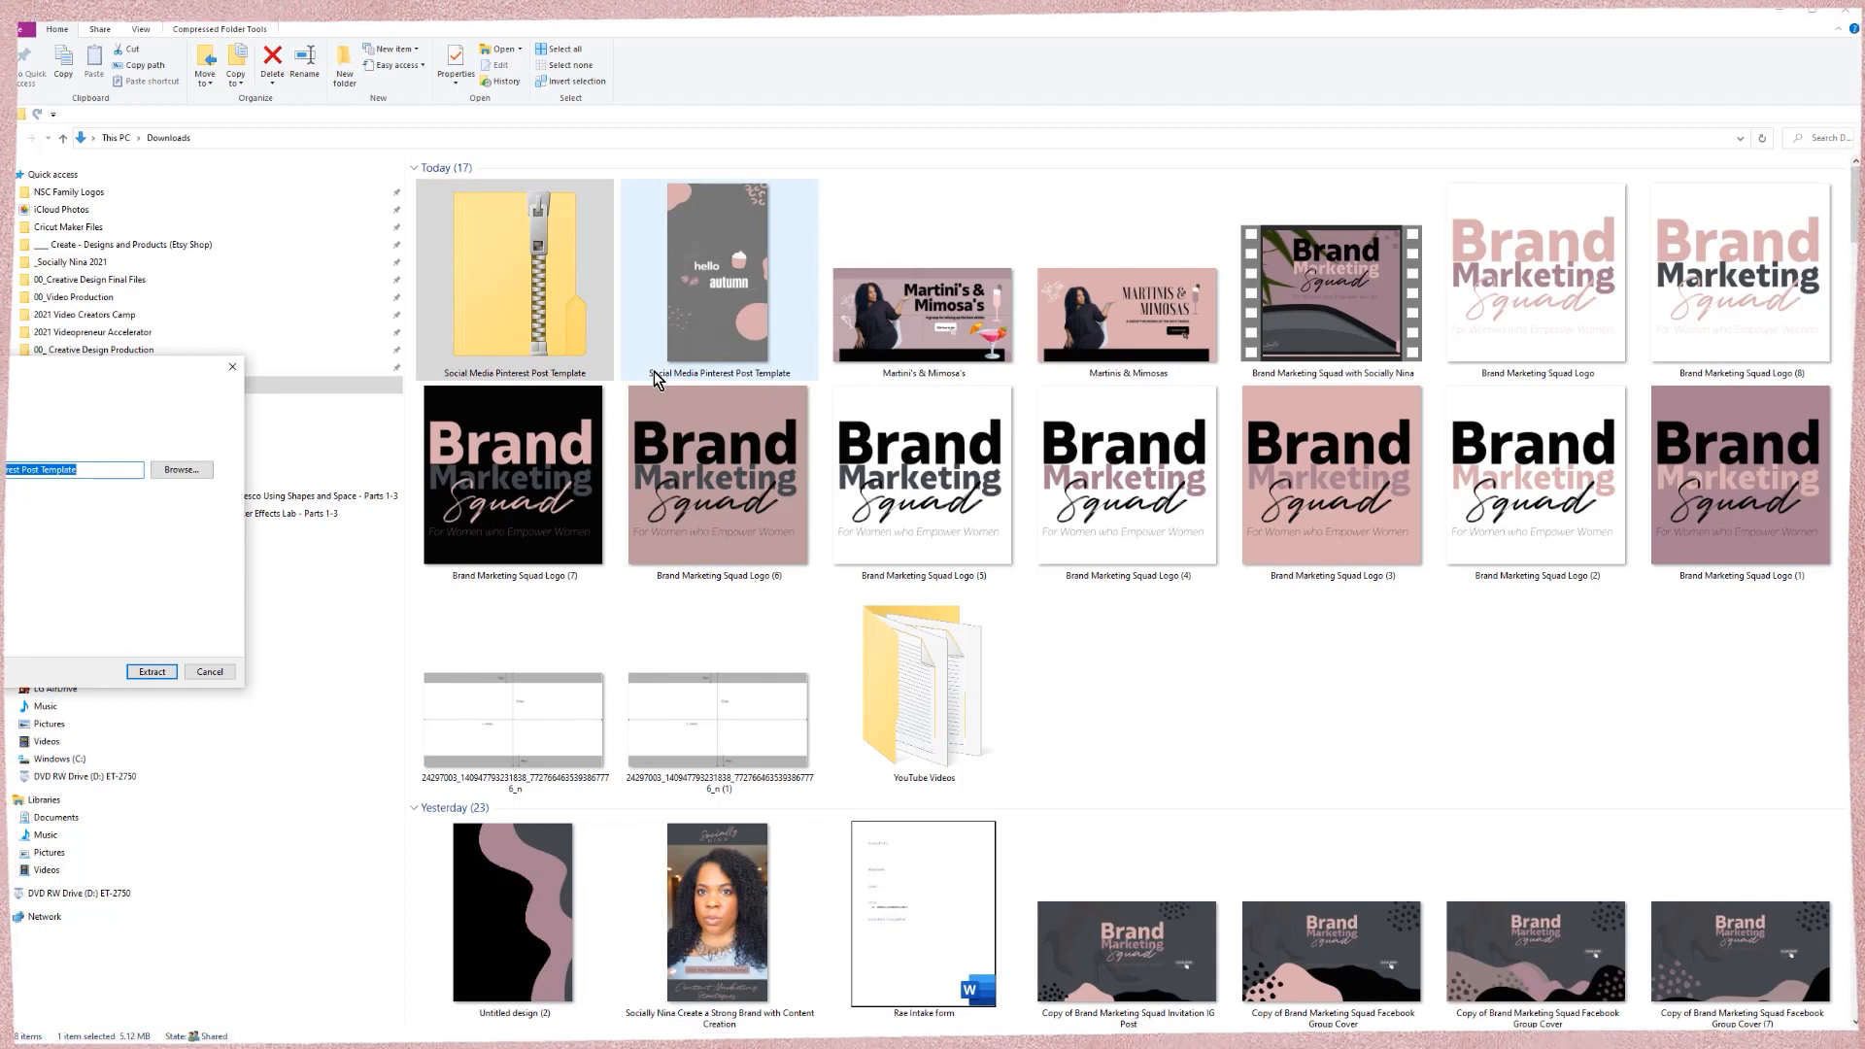
{"action": "left_click", "coordinate": [152, 672]}
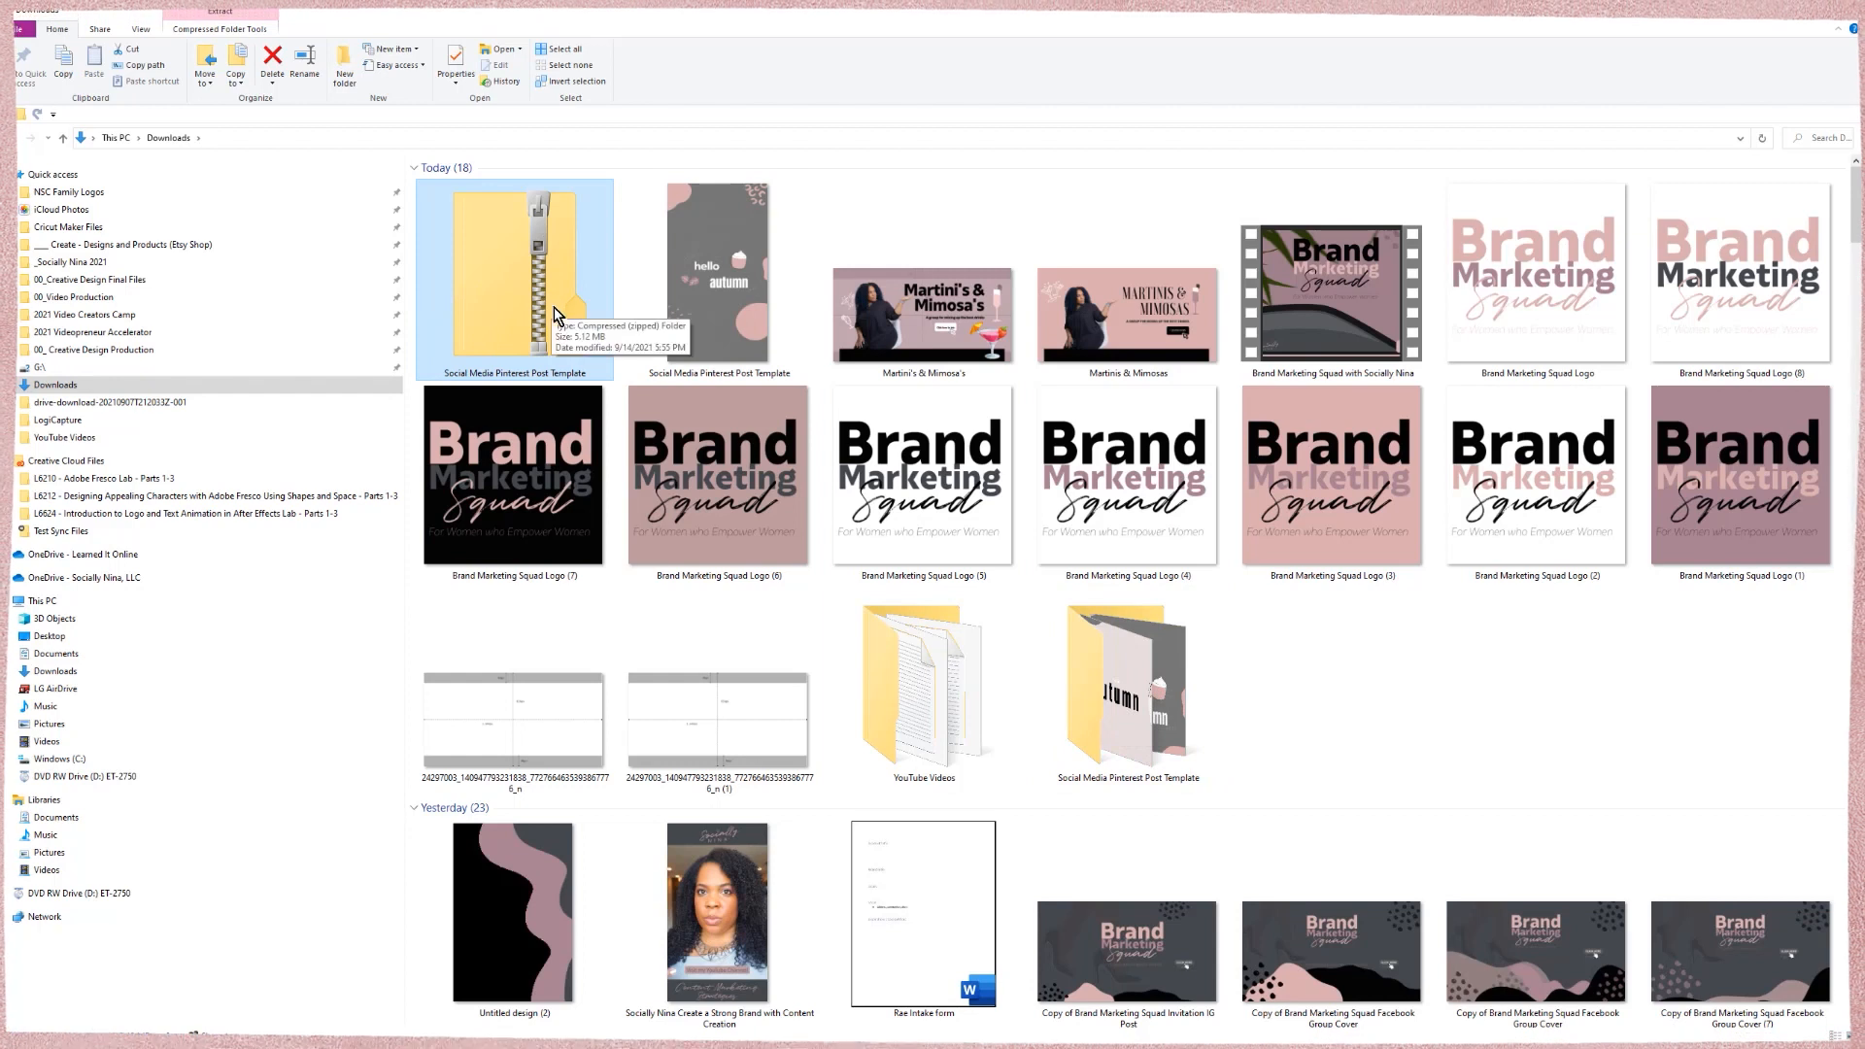
- Open the extracted Social Media Pinterest Post Template folder and look over the exported page images
{"action": "double_click", "coordinate": [1127, 680]}
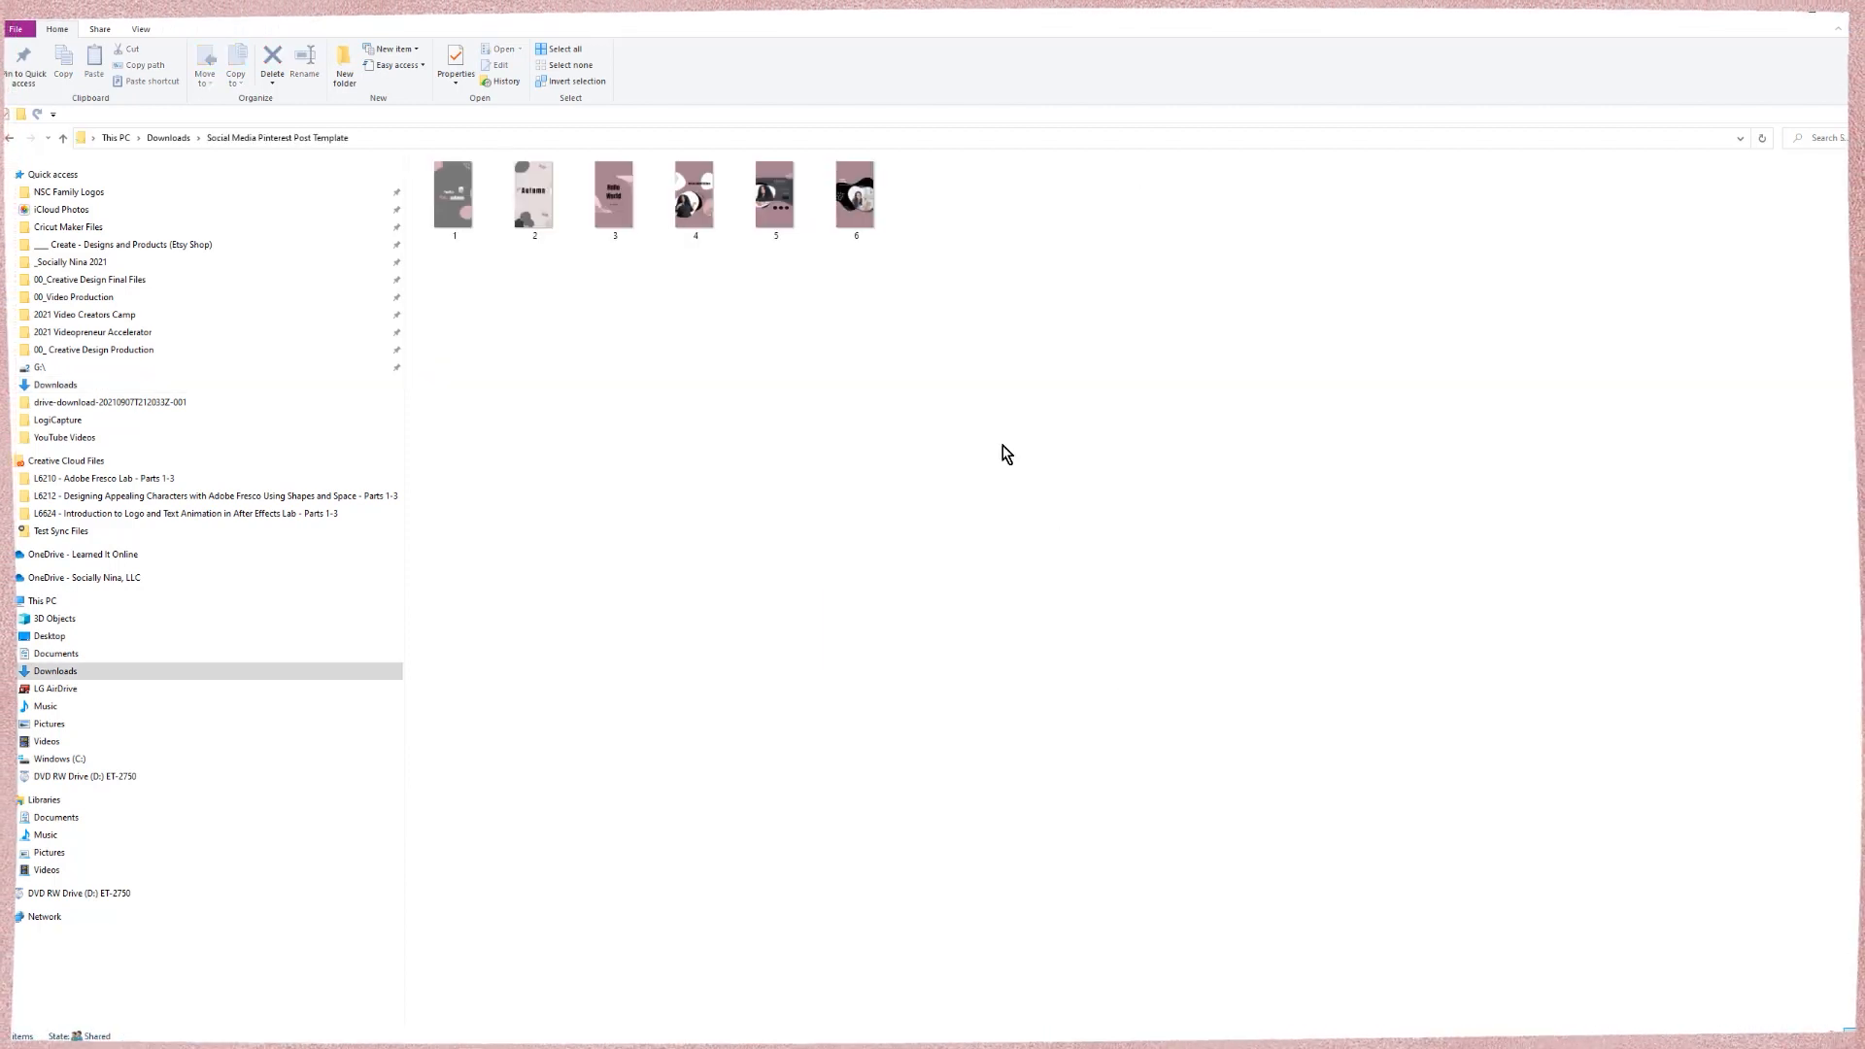
{"action": "left_click_drag", "start_coordinate": [930, 250], "coordinate": [454, 137]}
{"action": "left_click", "coordinate": [481, 348]}
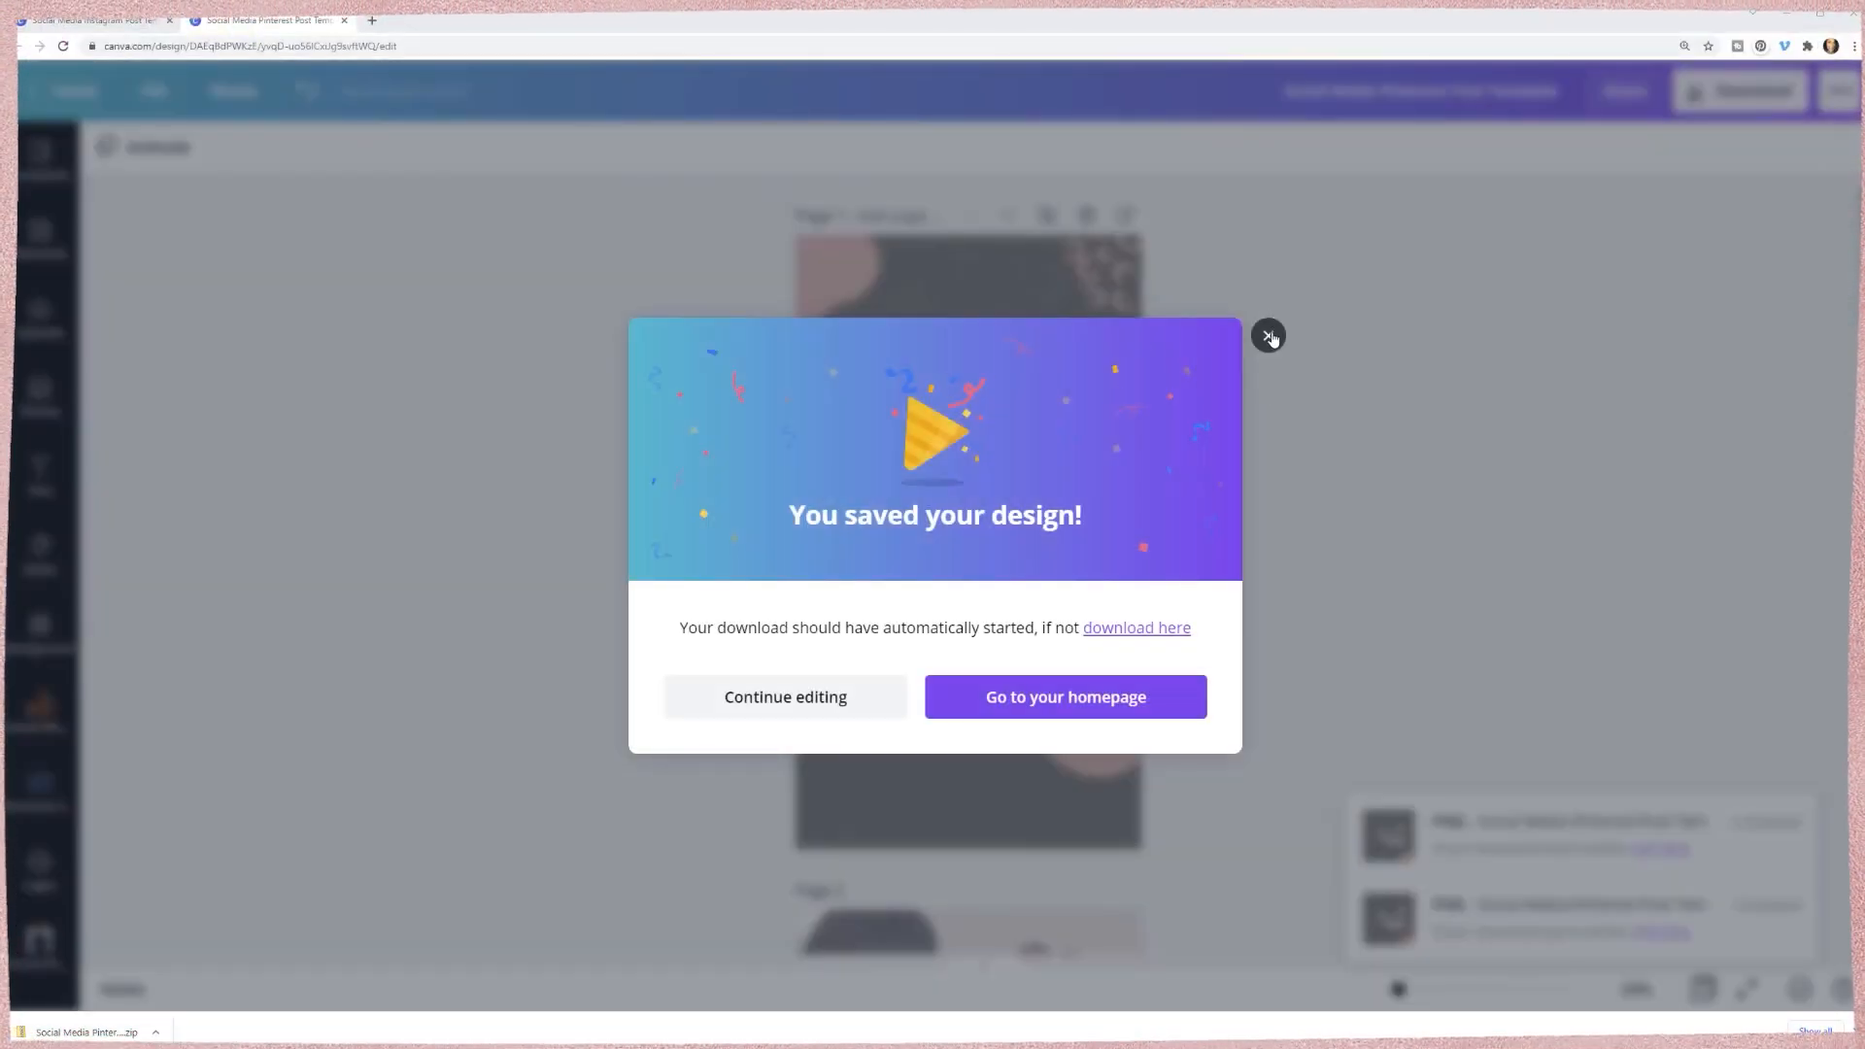
- Switch back to Canva, review the design's sharing options and open the scheduling calendar for publishing
{"action": "left_click", "coordinate": [1268, 336]}
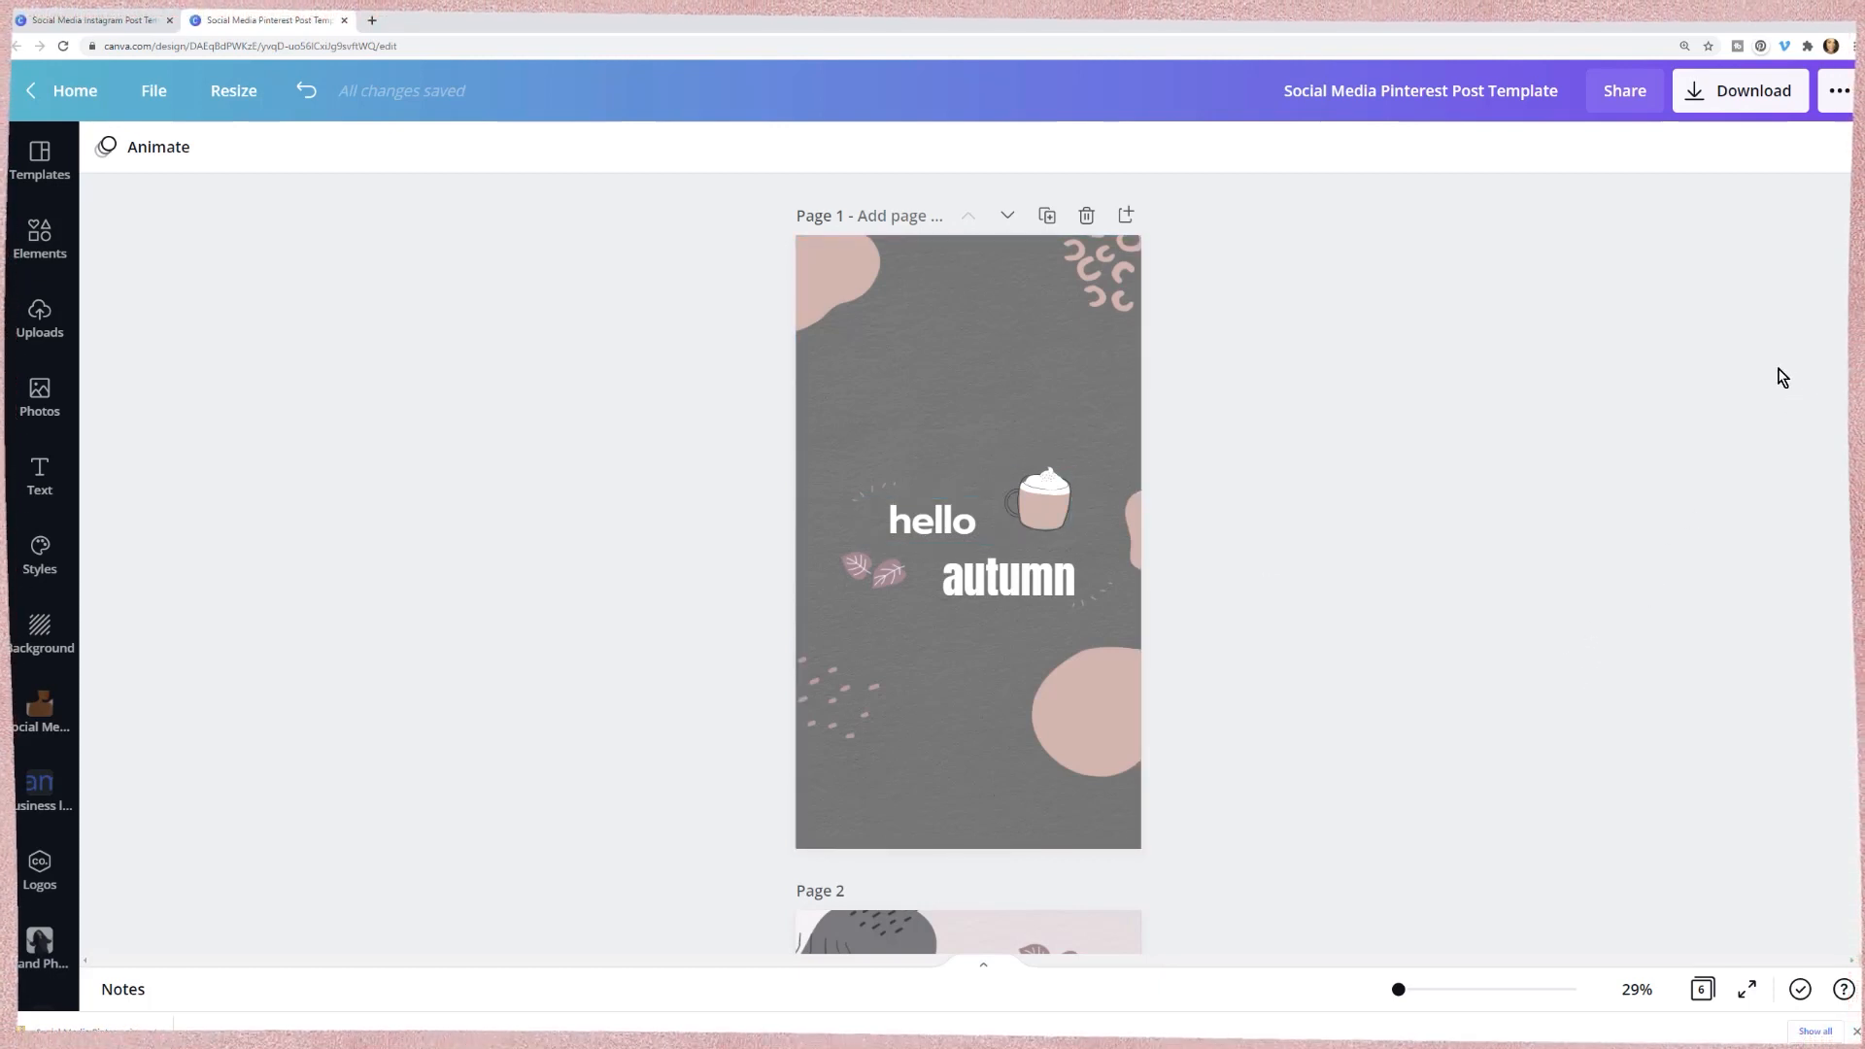
{"action": "left_click", "coordinate": [1648, 101]}
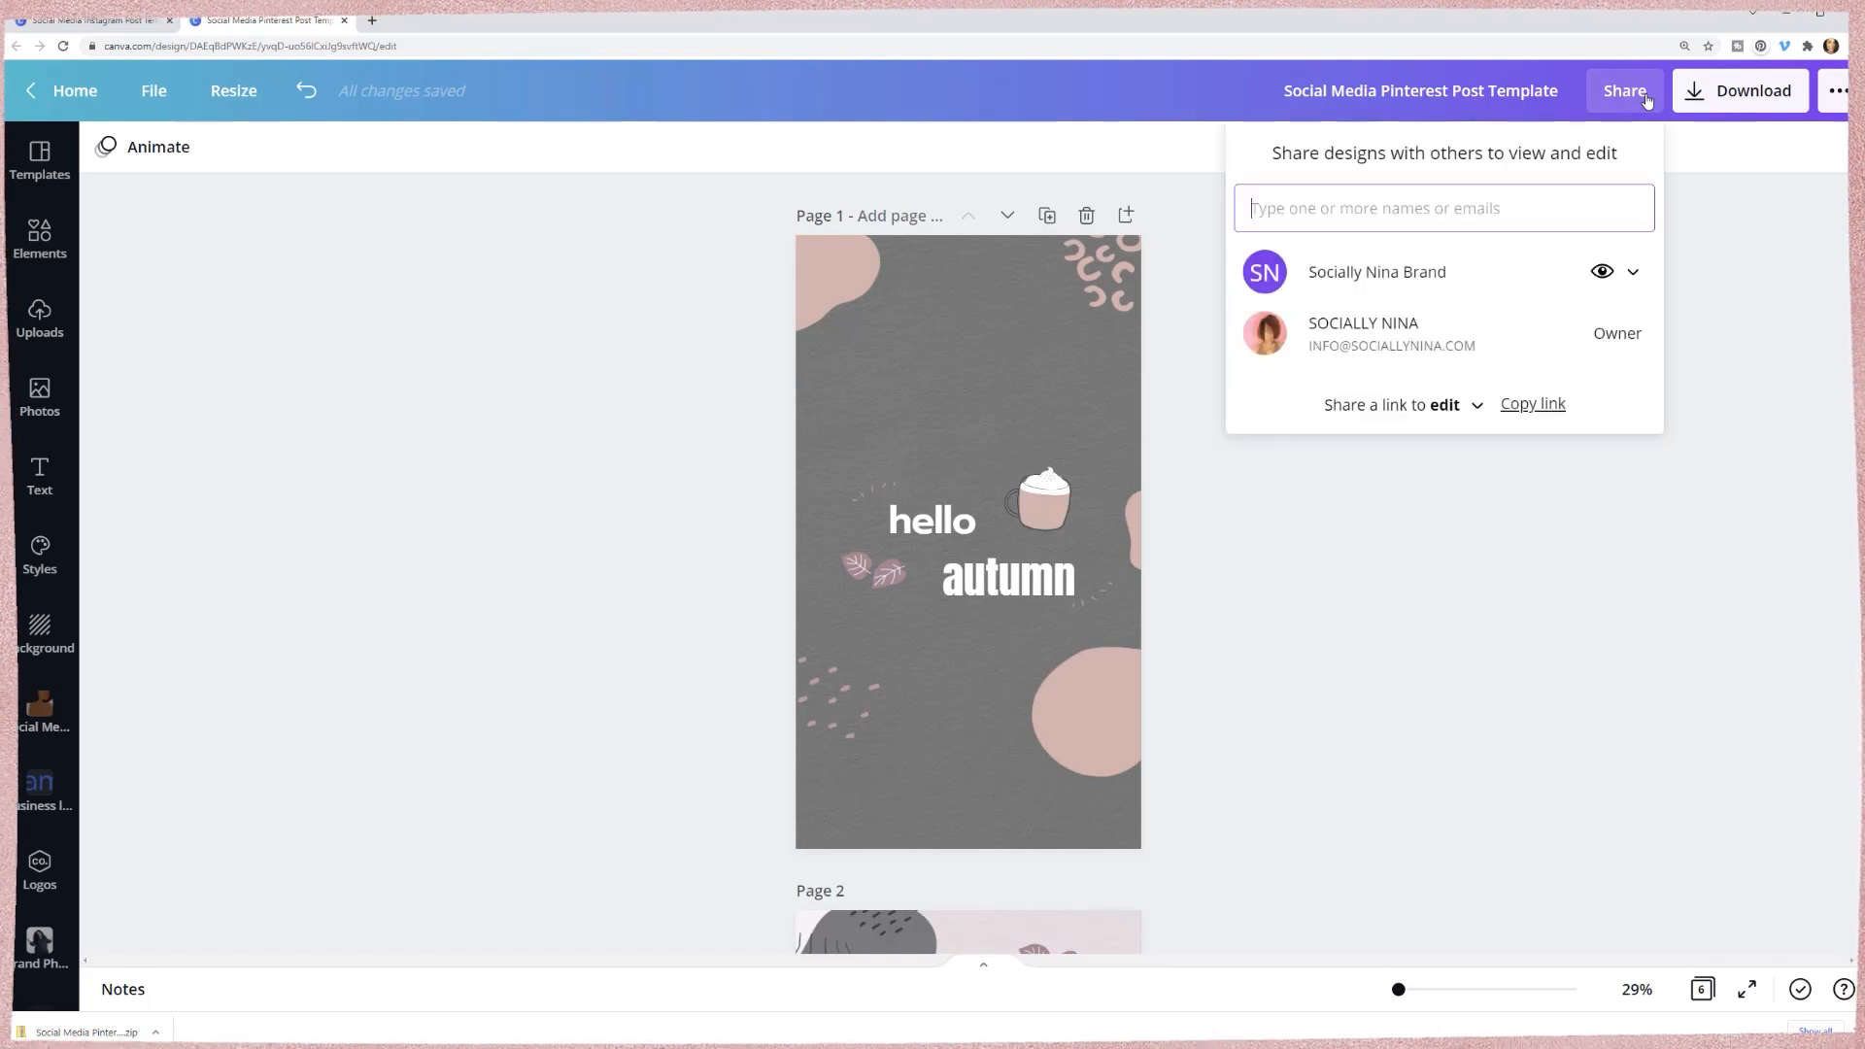
{"action": "left_click", "coordinate": [1783, 227]}
{"action": "left_click", "coordinate": [1850, 103]}
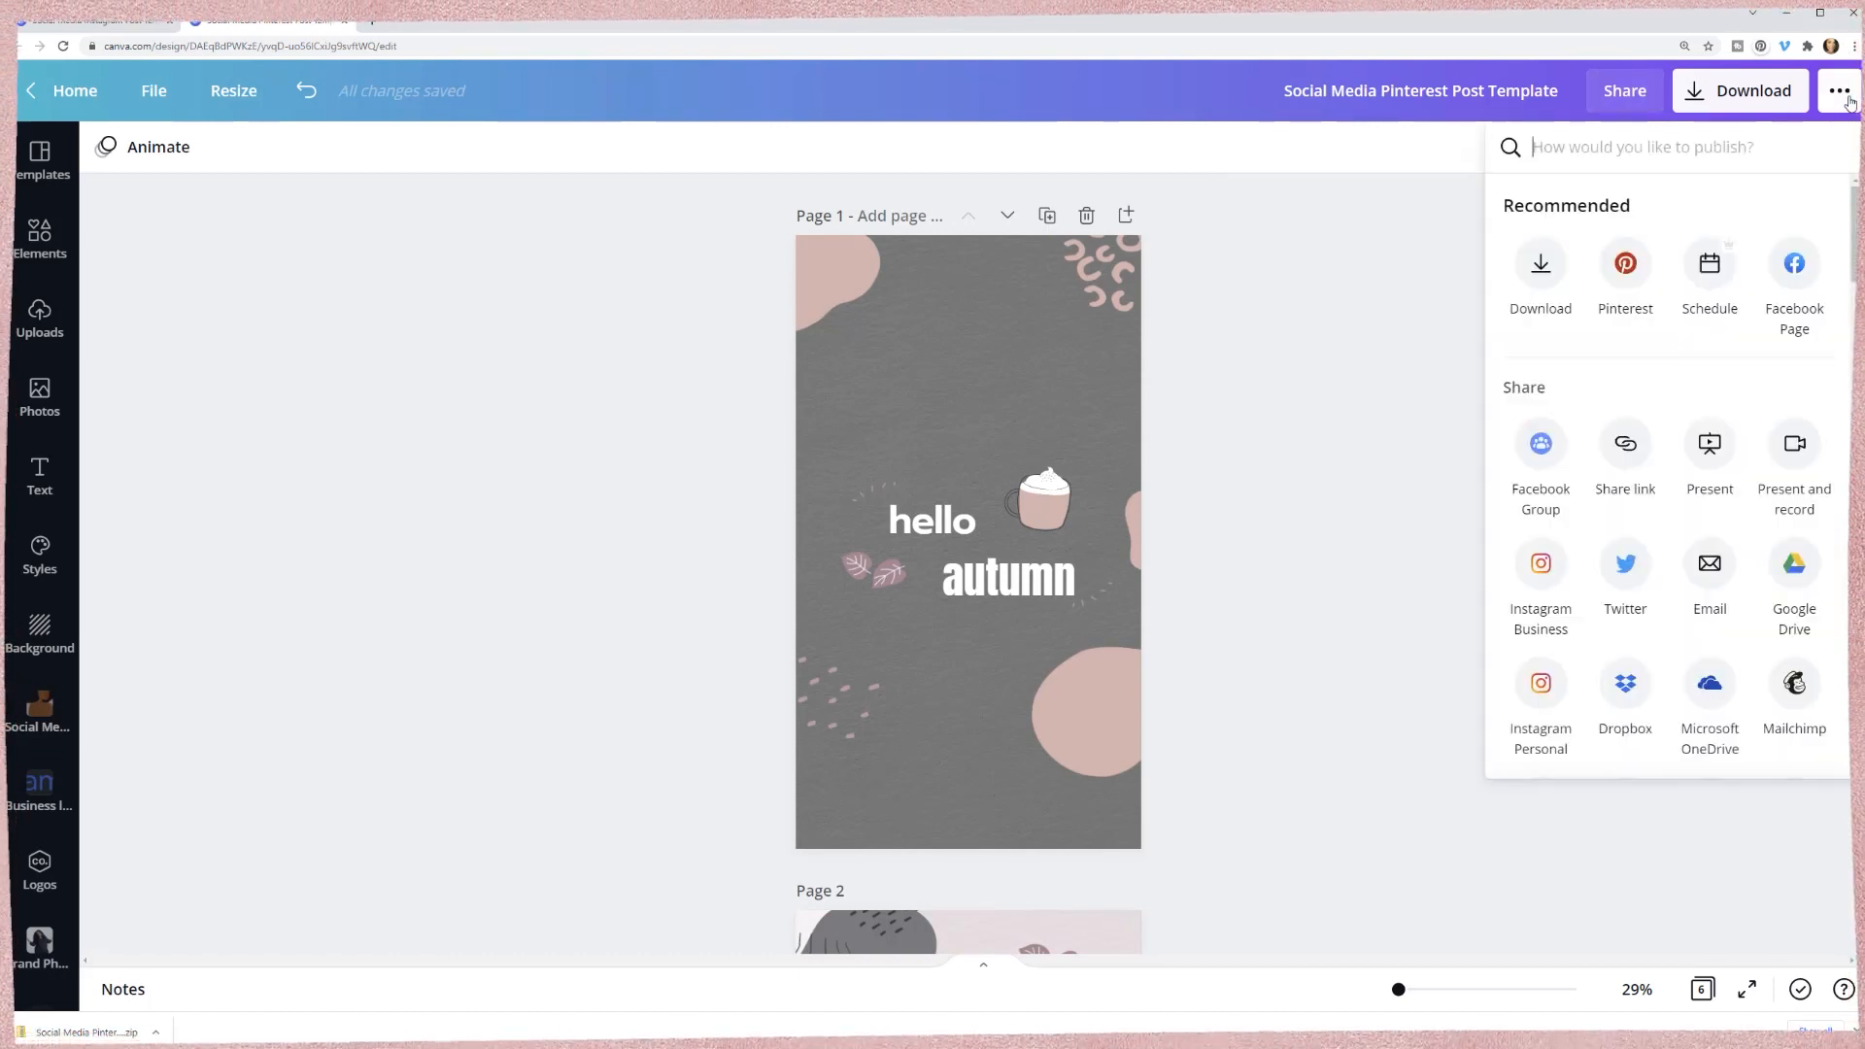
{"action": "left_click", "coordinate": [1715, 268]}
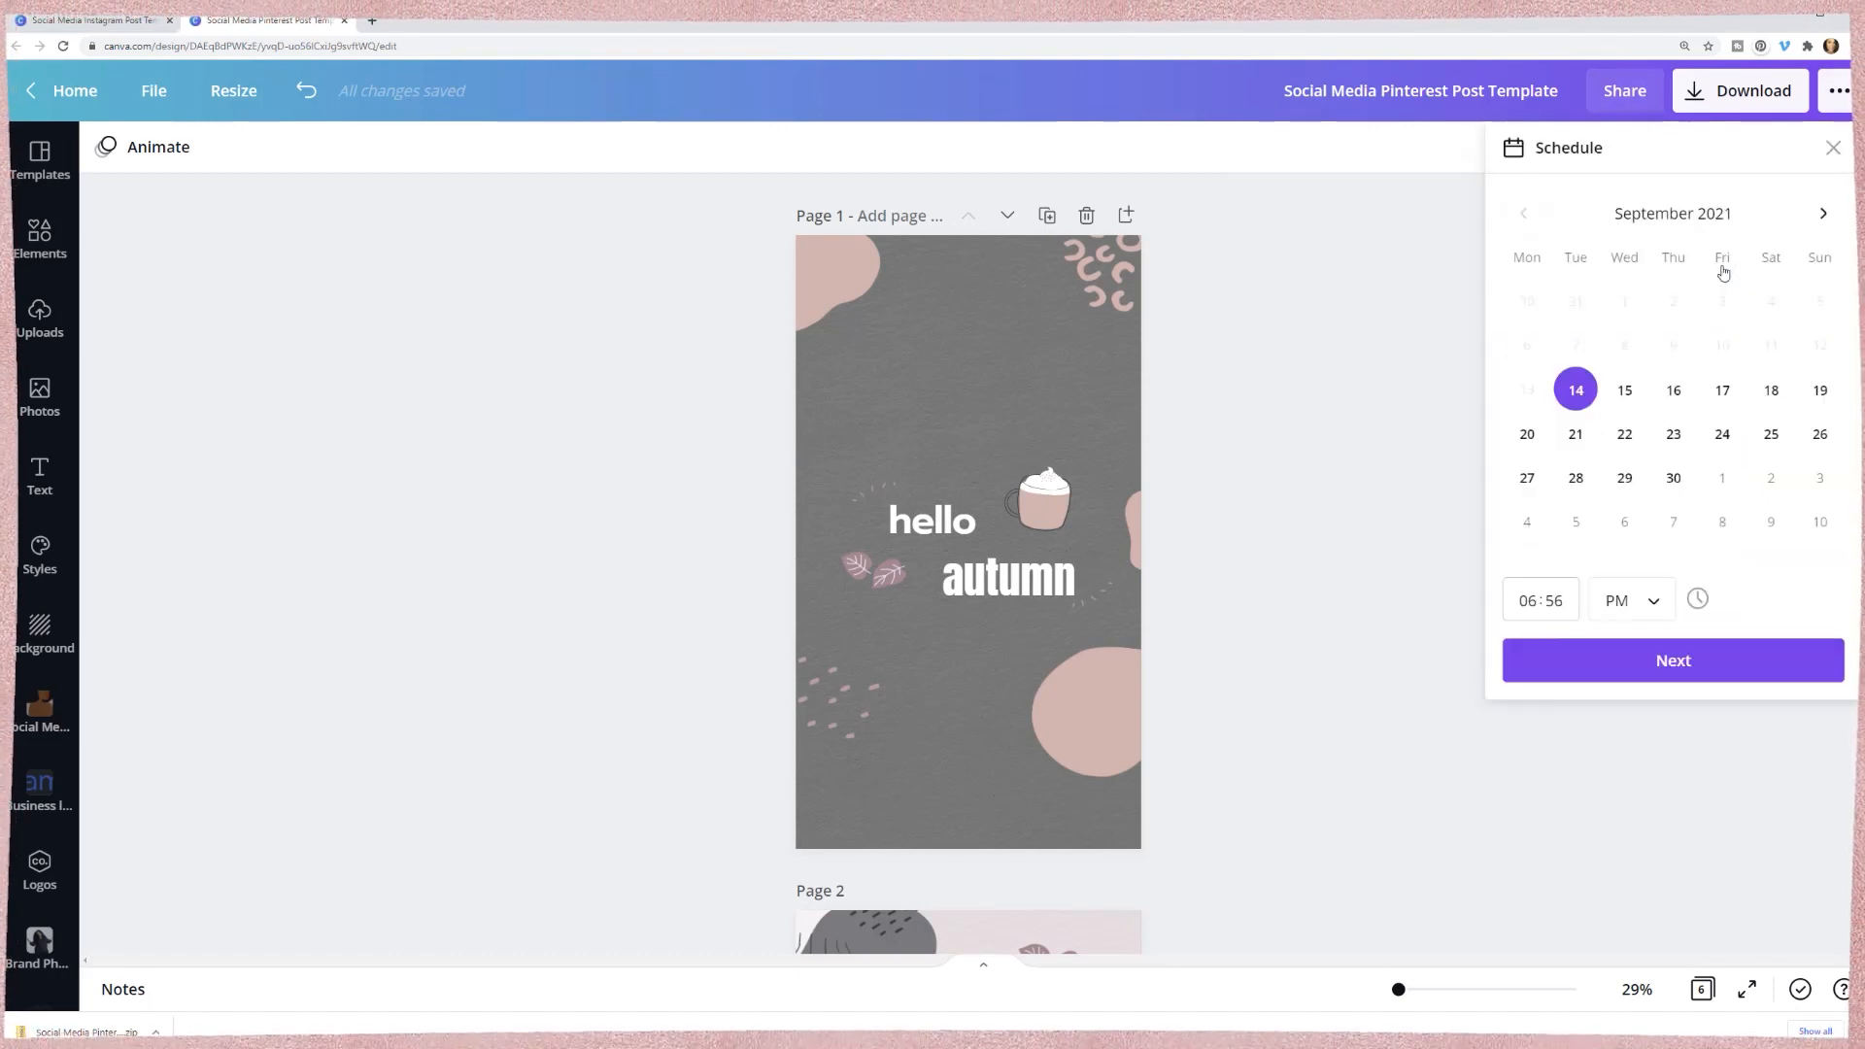